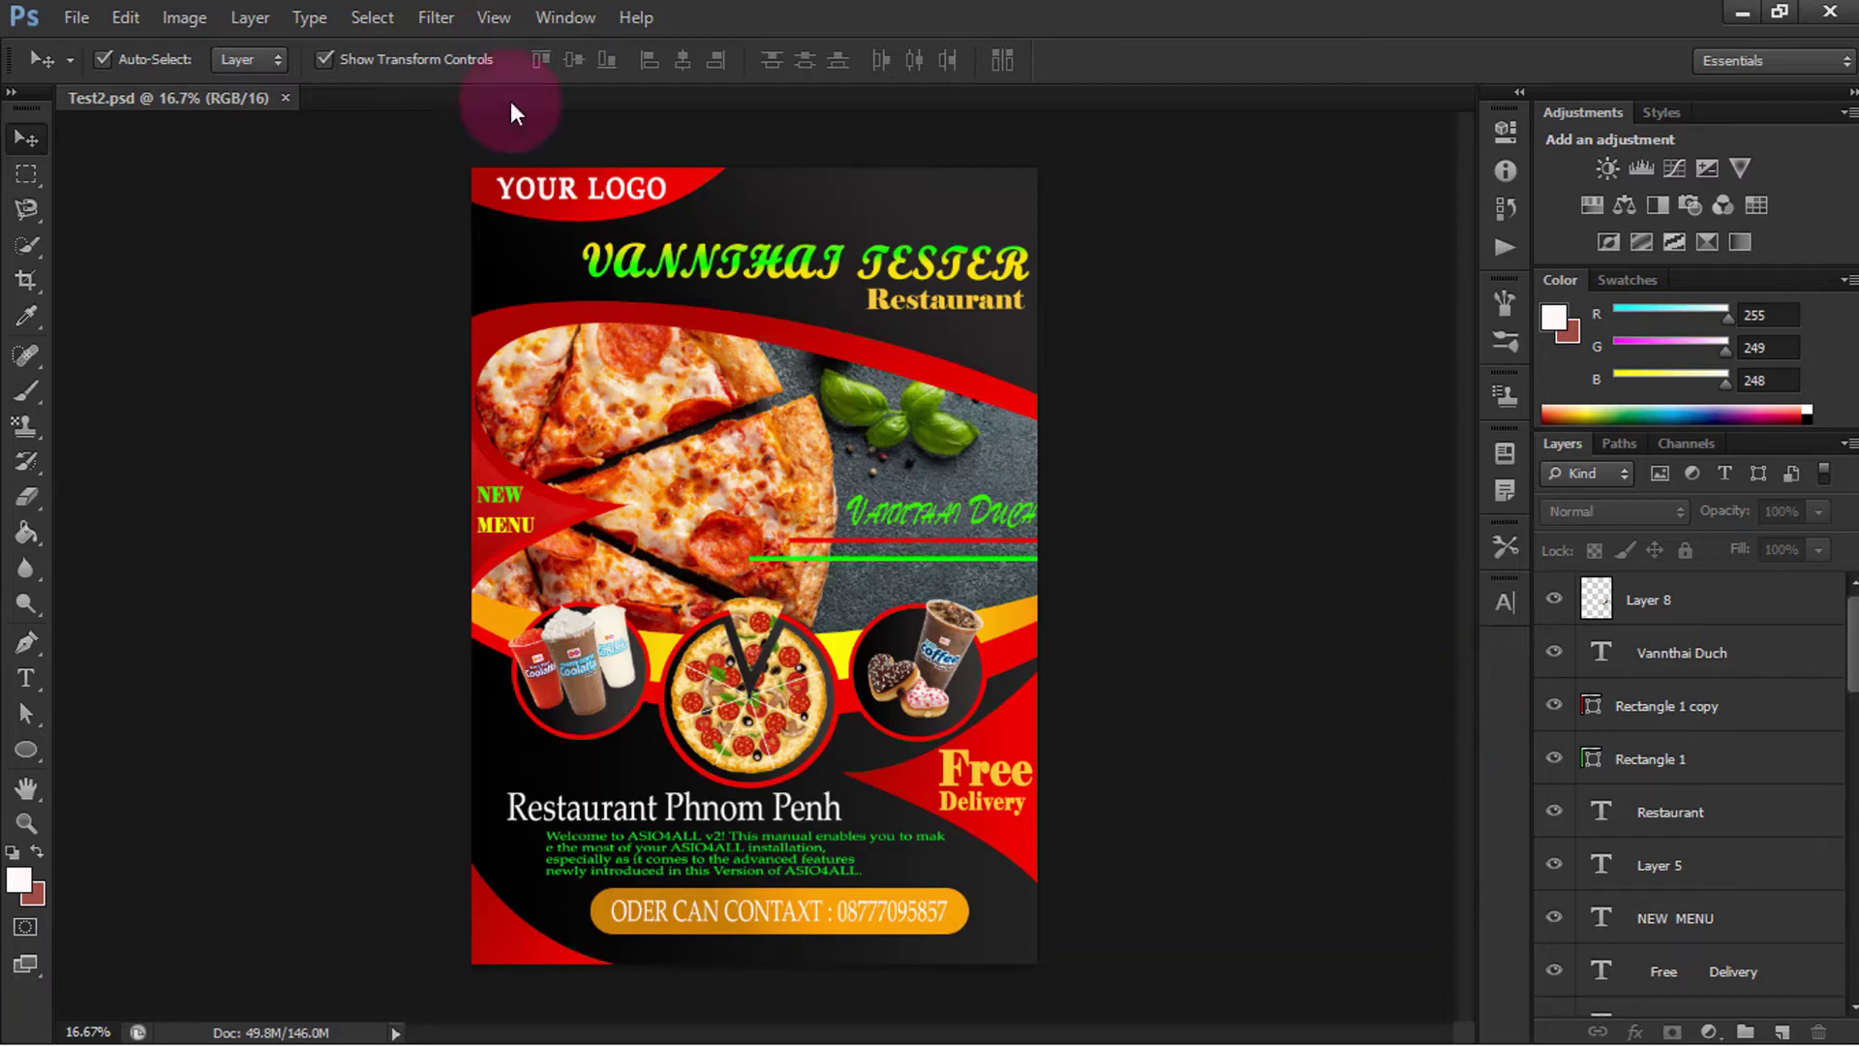
Step: Create a new 209.97 × 297.01 mm document at 300 pixels/inch
left_click(85, 10)
left_click(131, 50)
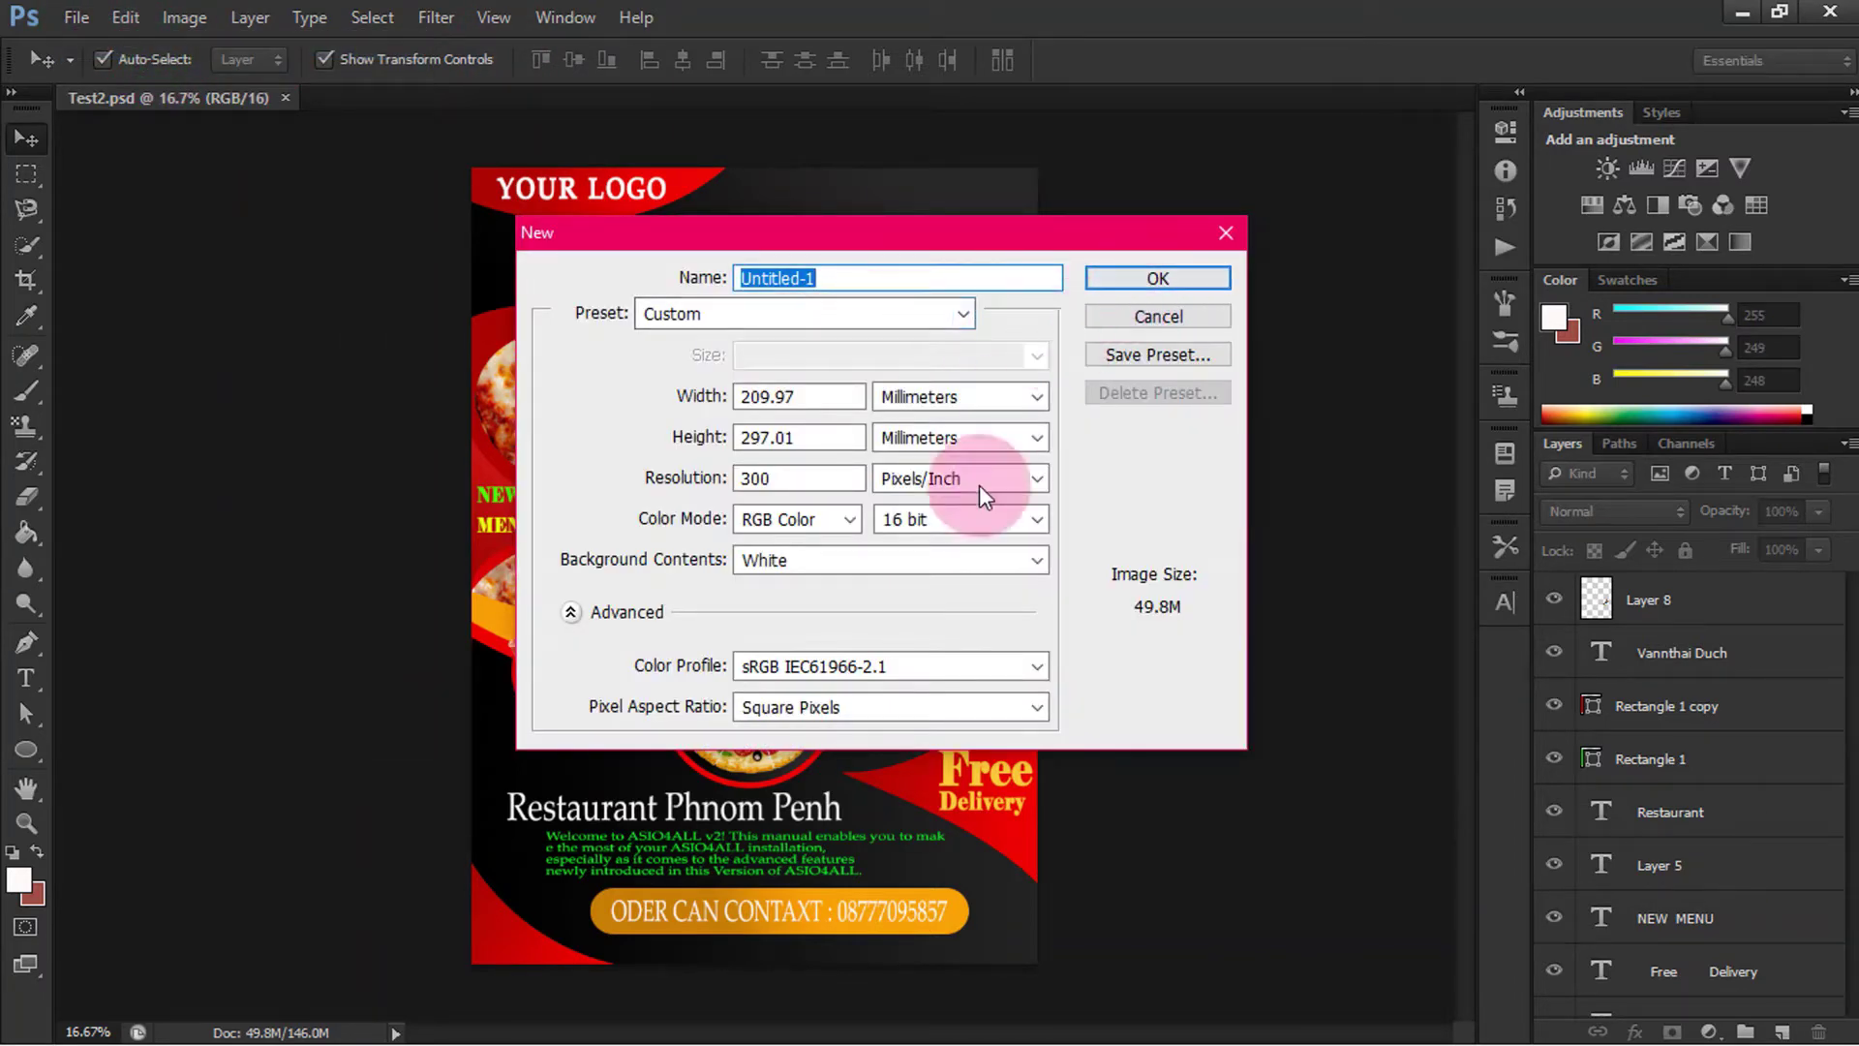
left_click(1186, 279)
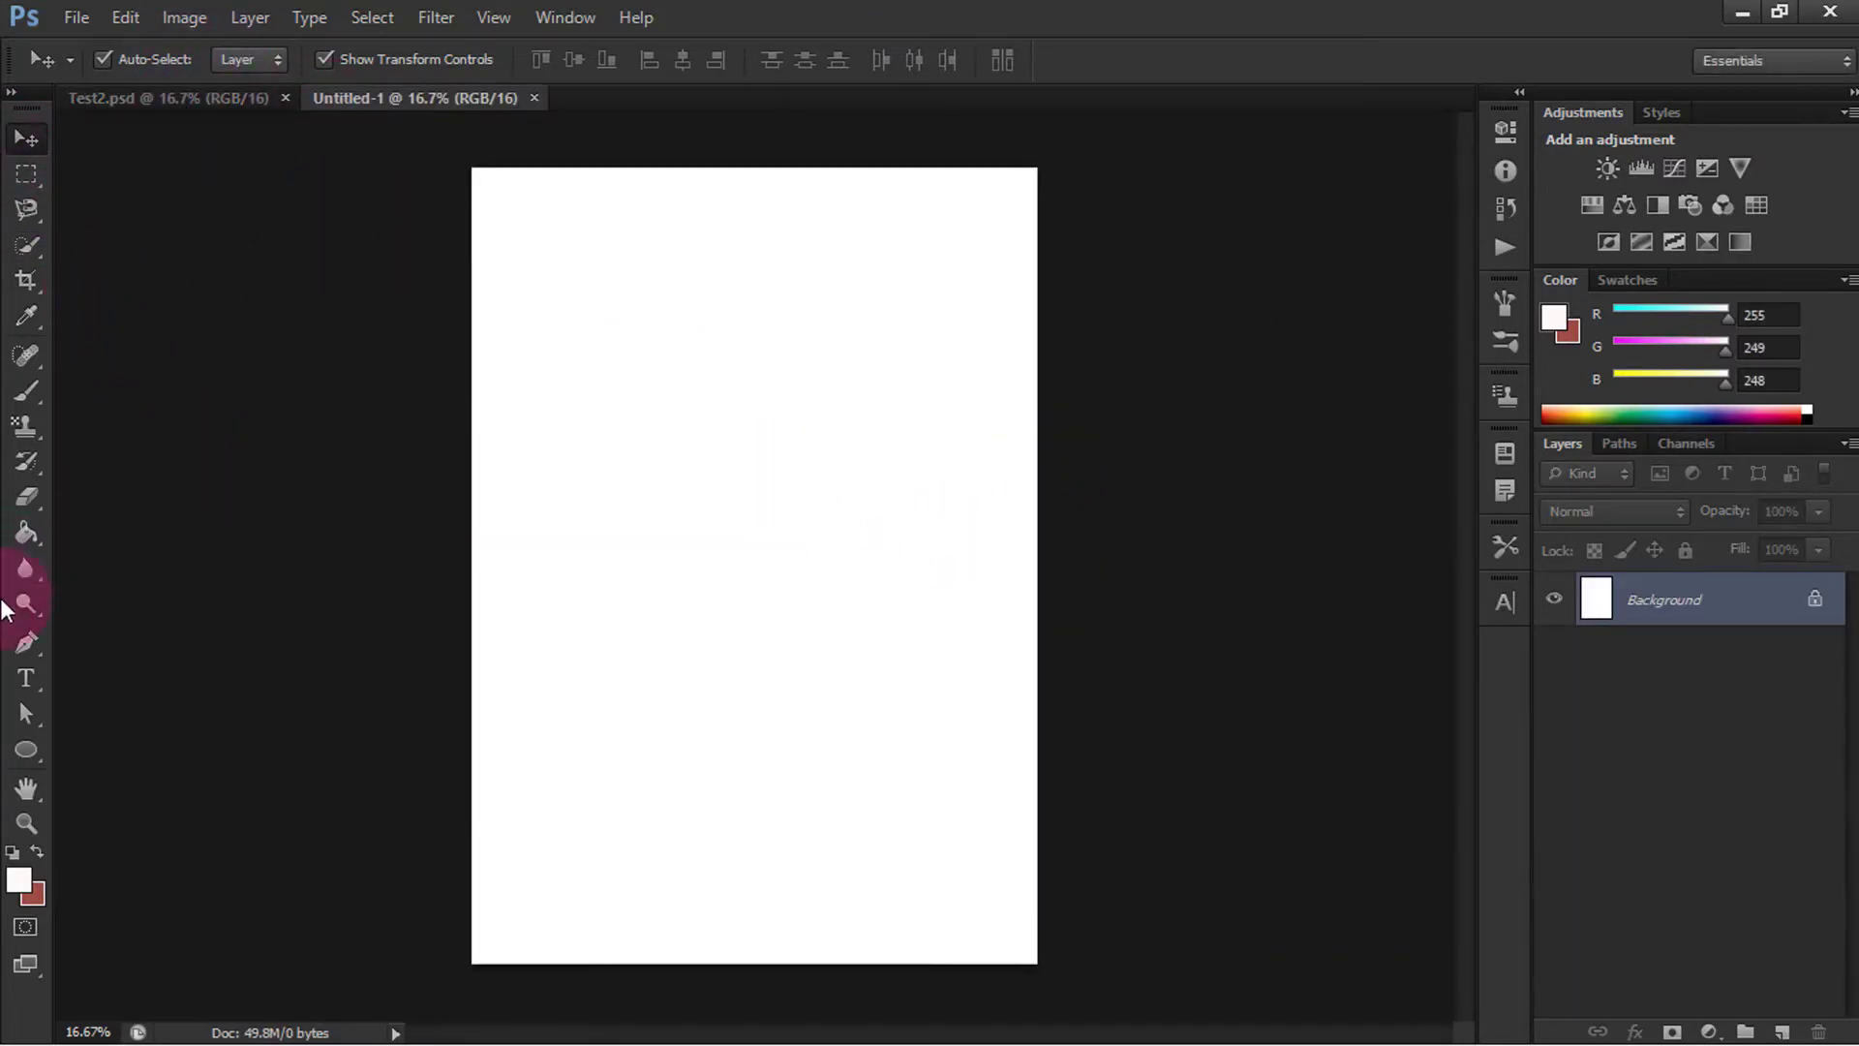
Step: Set the foreground colour to black
left_click(18, 879)
left_click_drag(1174, 435, 1323, 677)
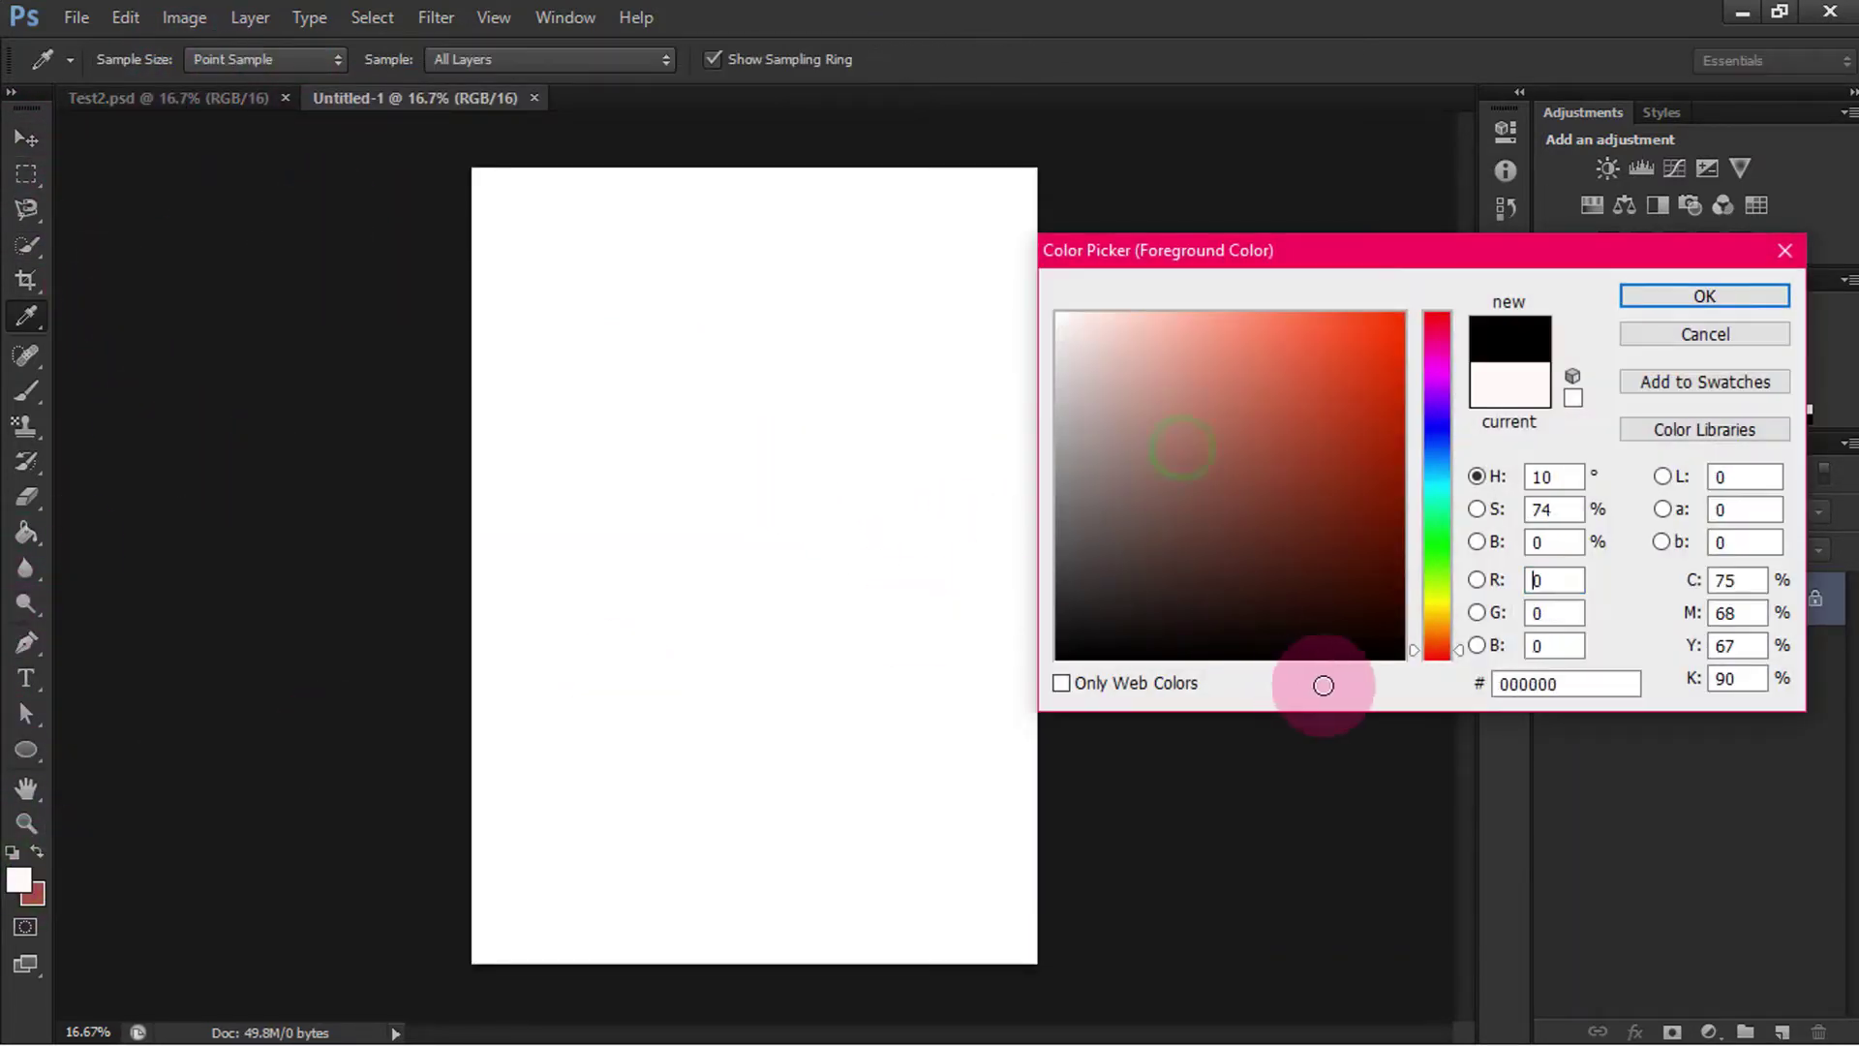
left_click(1692, 299)
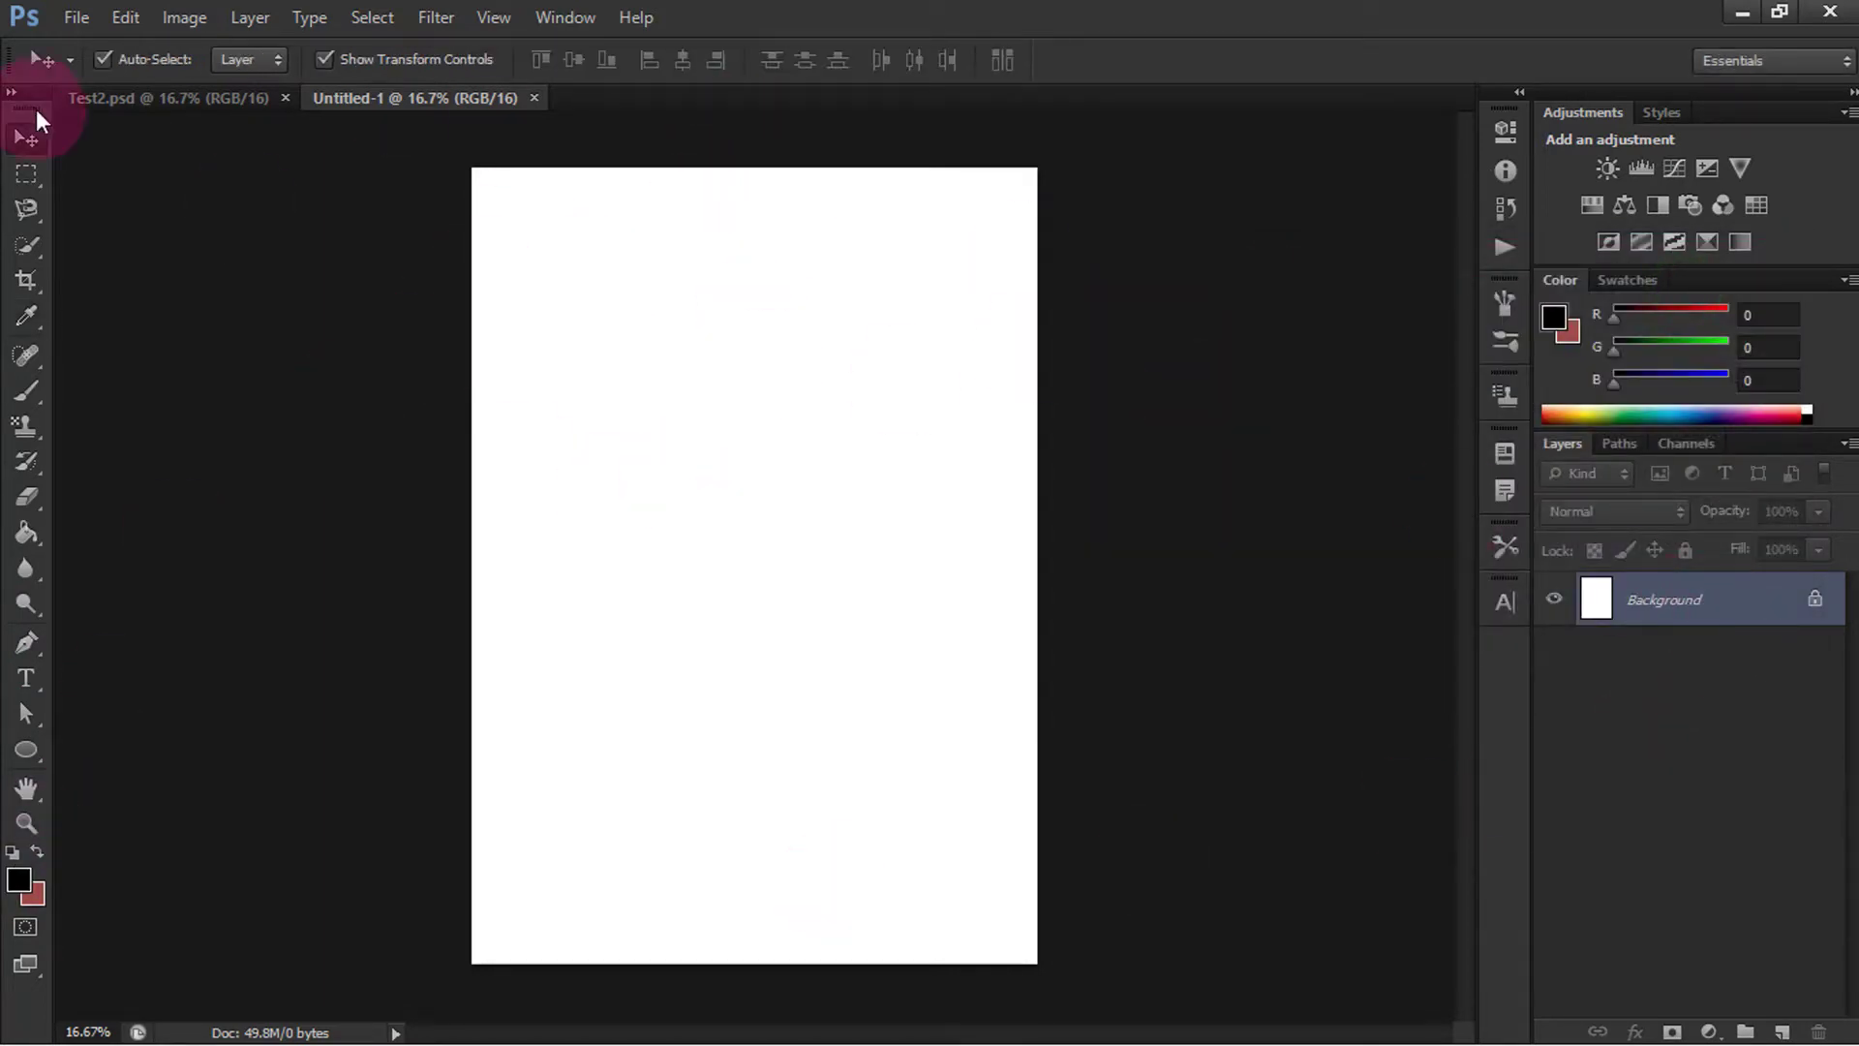
left_click(18, 642)
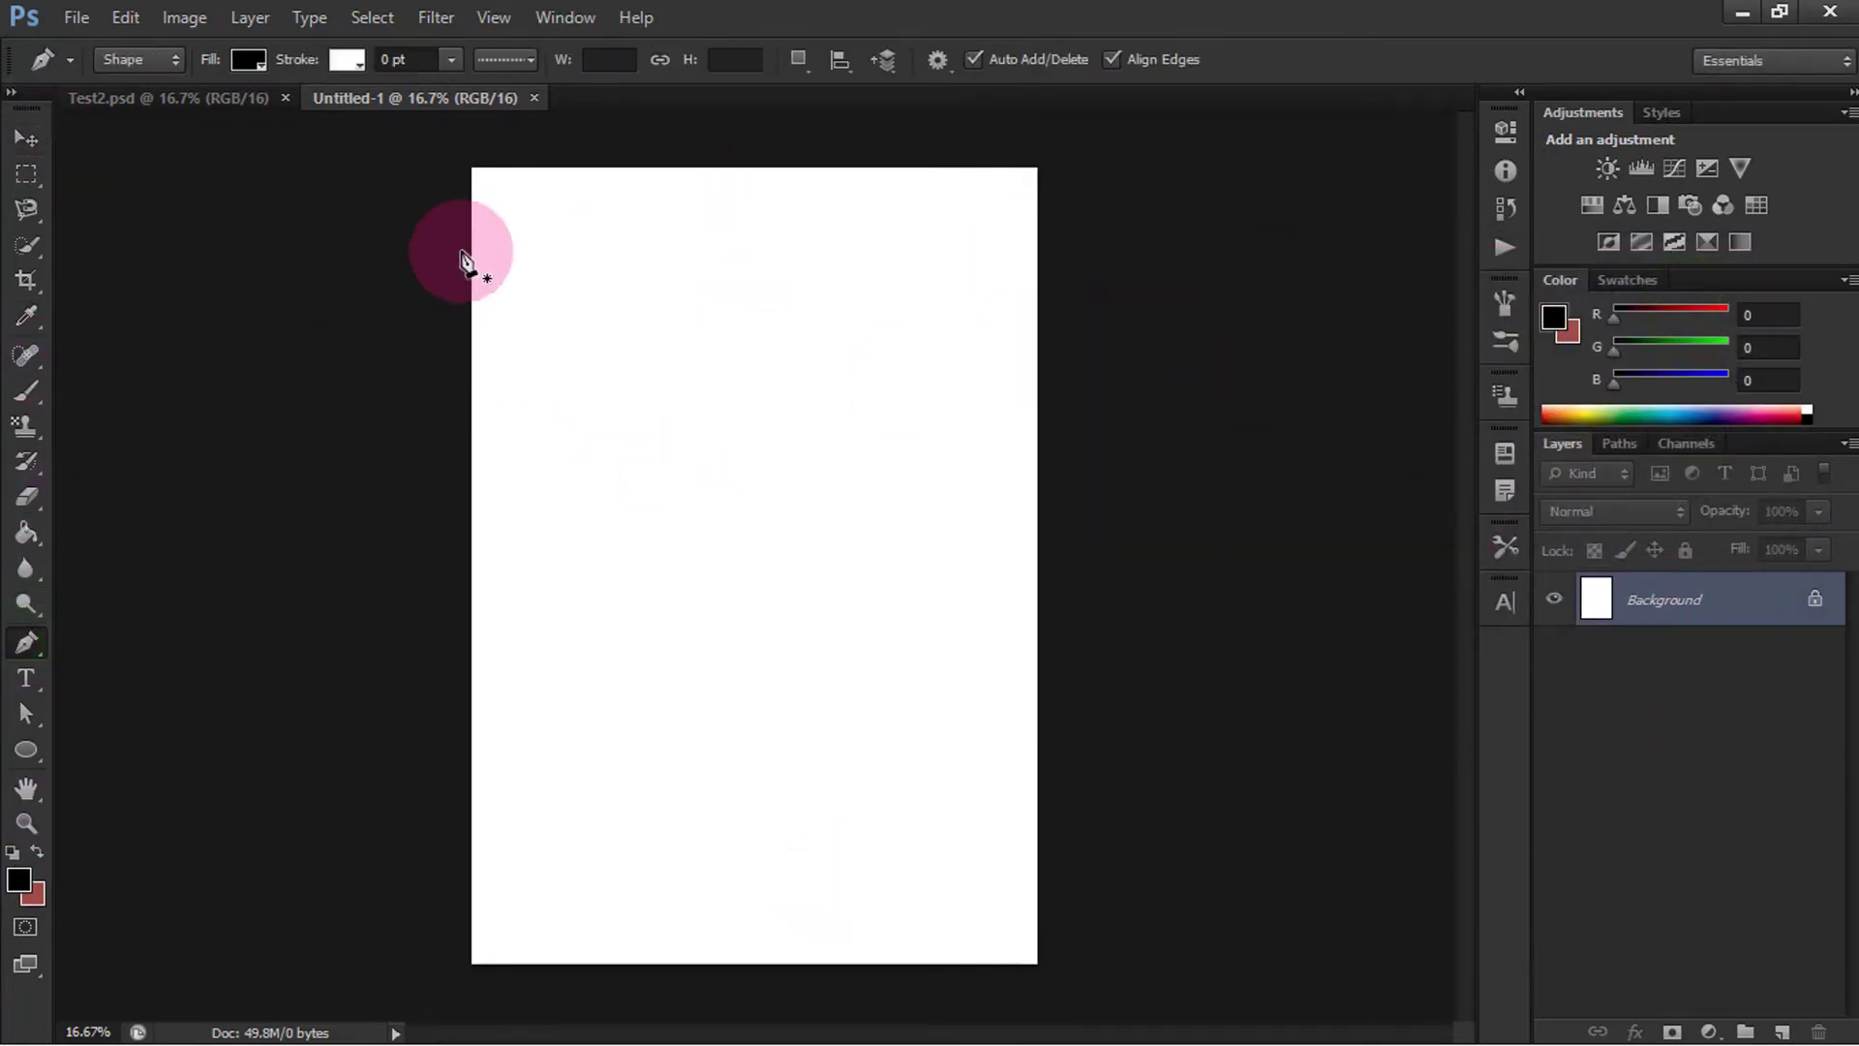
Step: Check the Test2.psd reference, then place trial anchors at the page's right and left edges
left_click(200, 97)
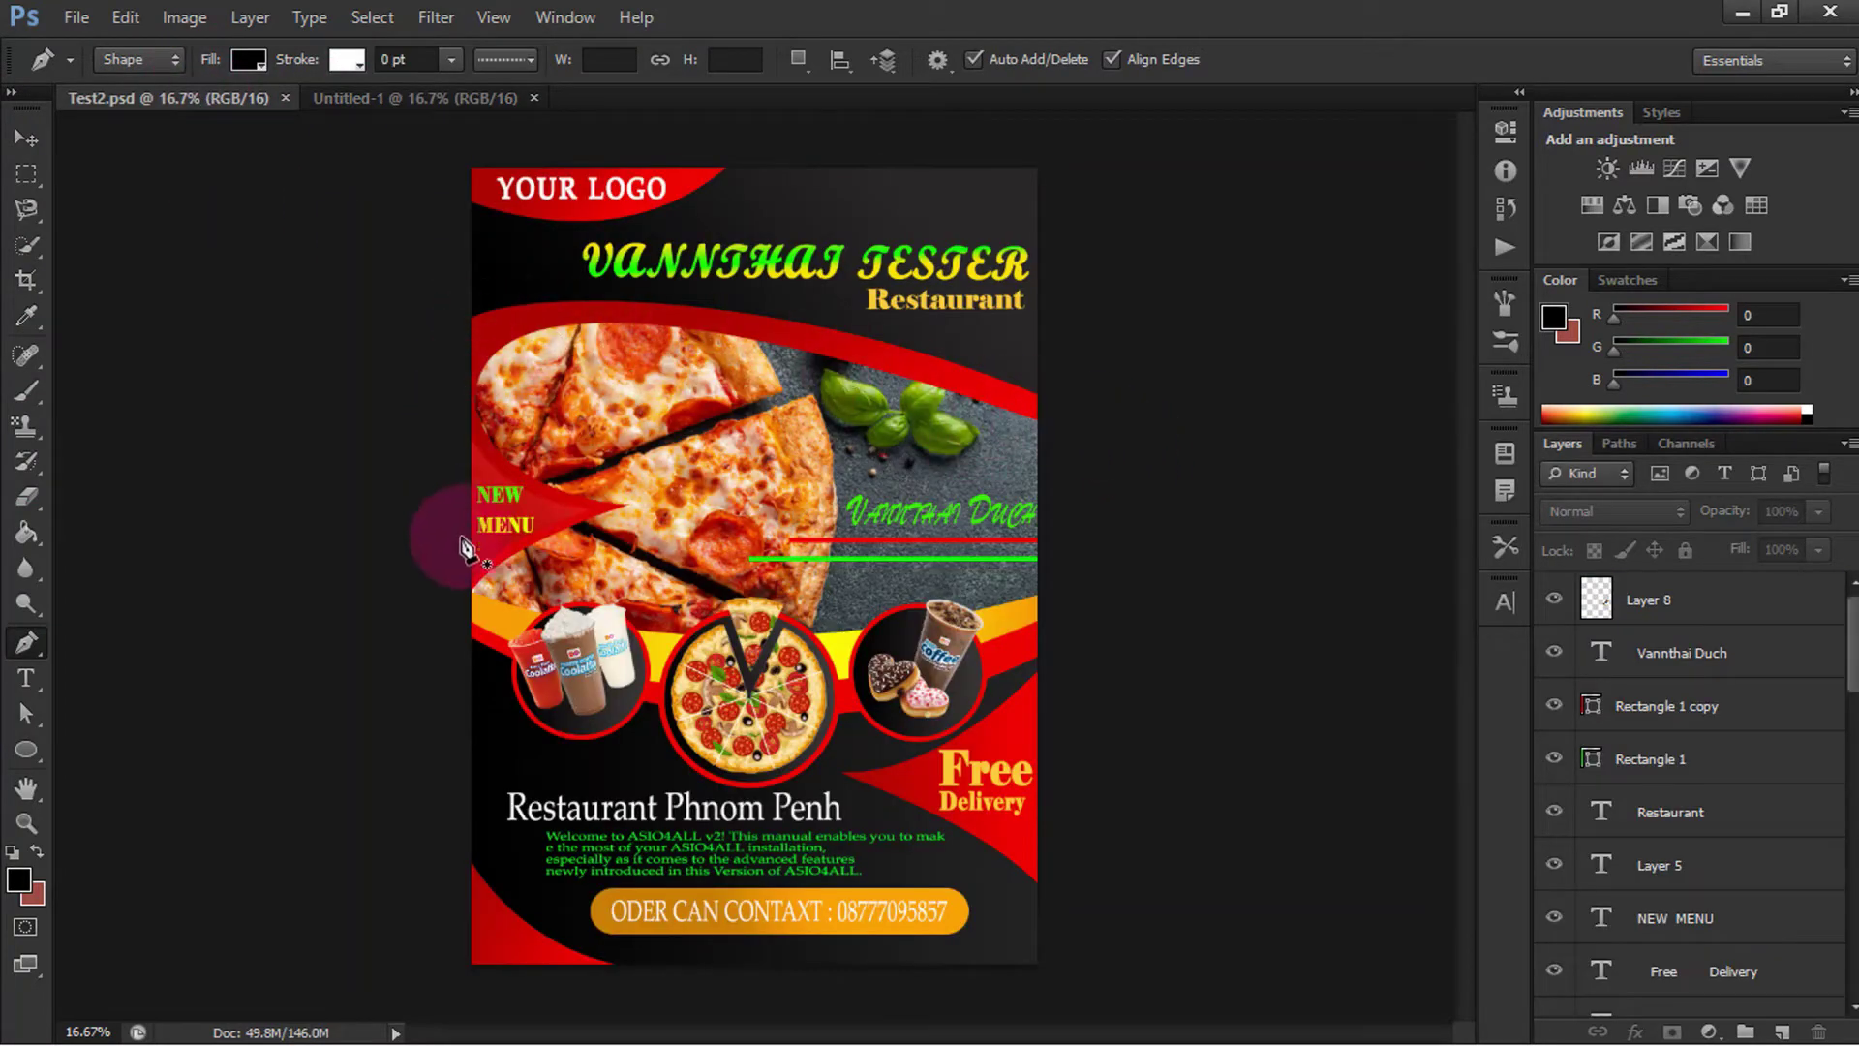
left_click(474, 96)
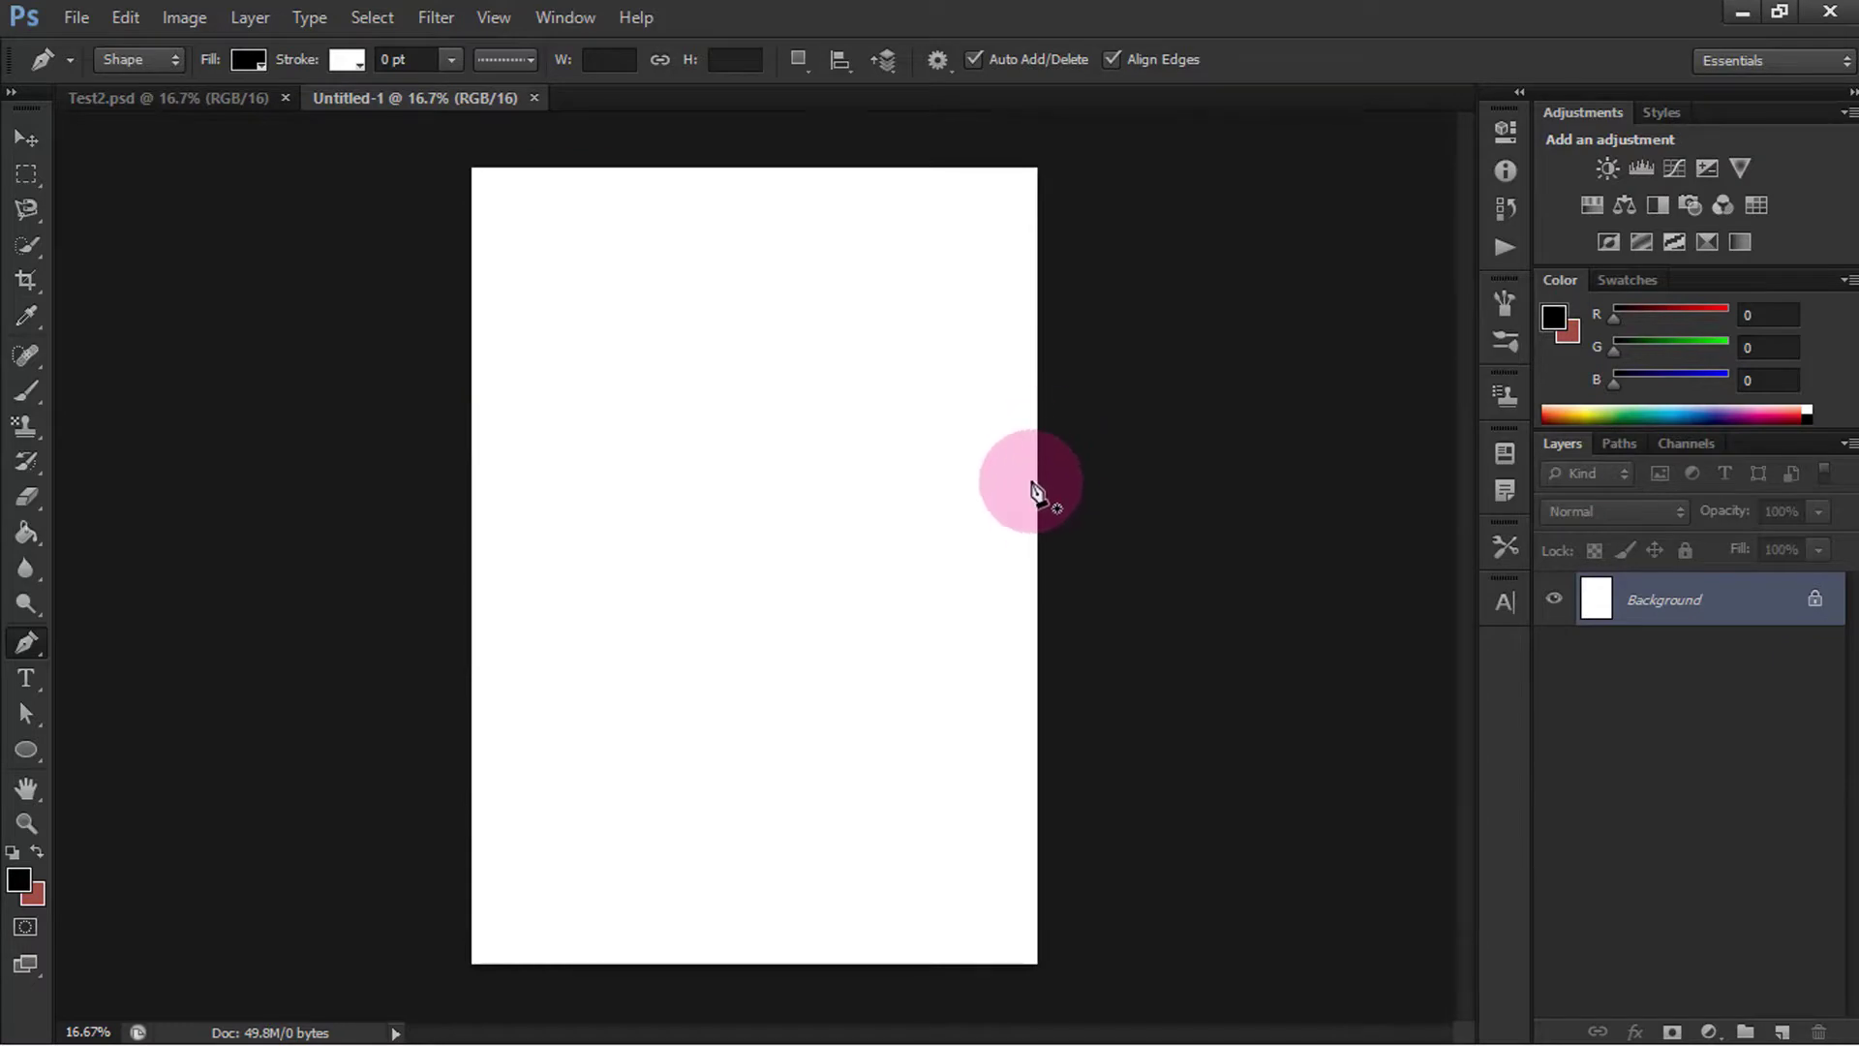
left_click(1039, 451)
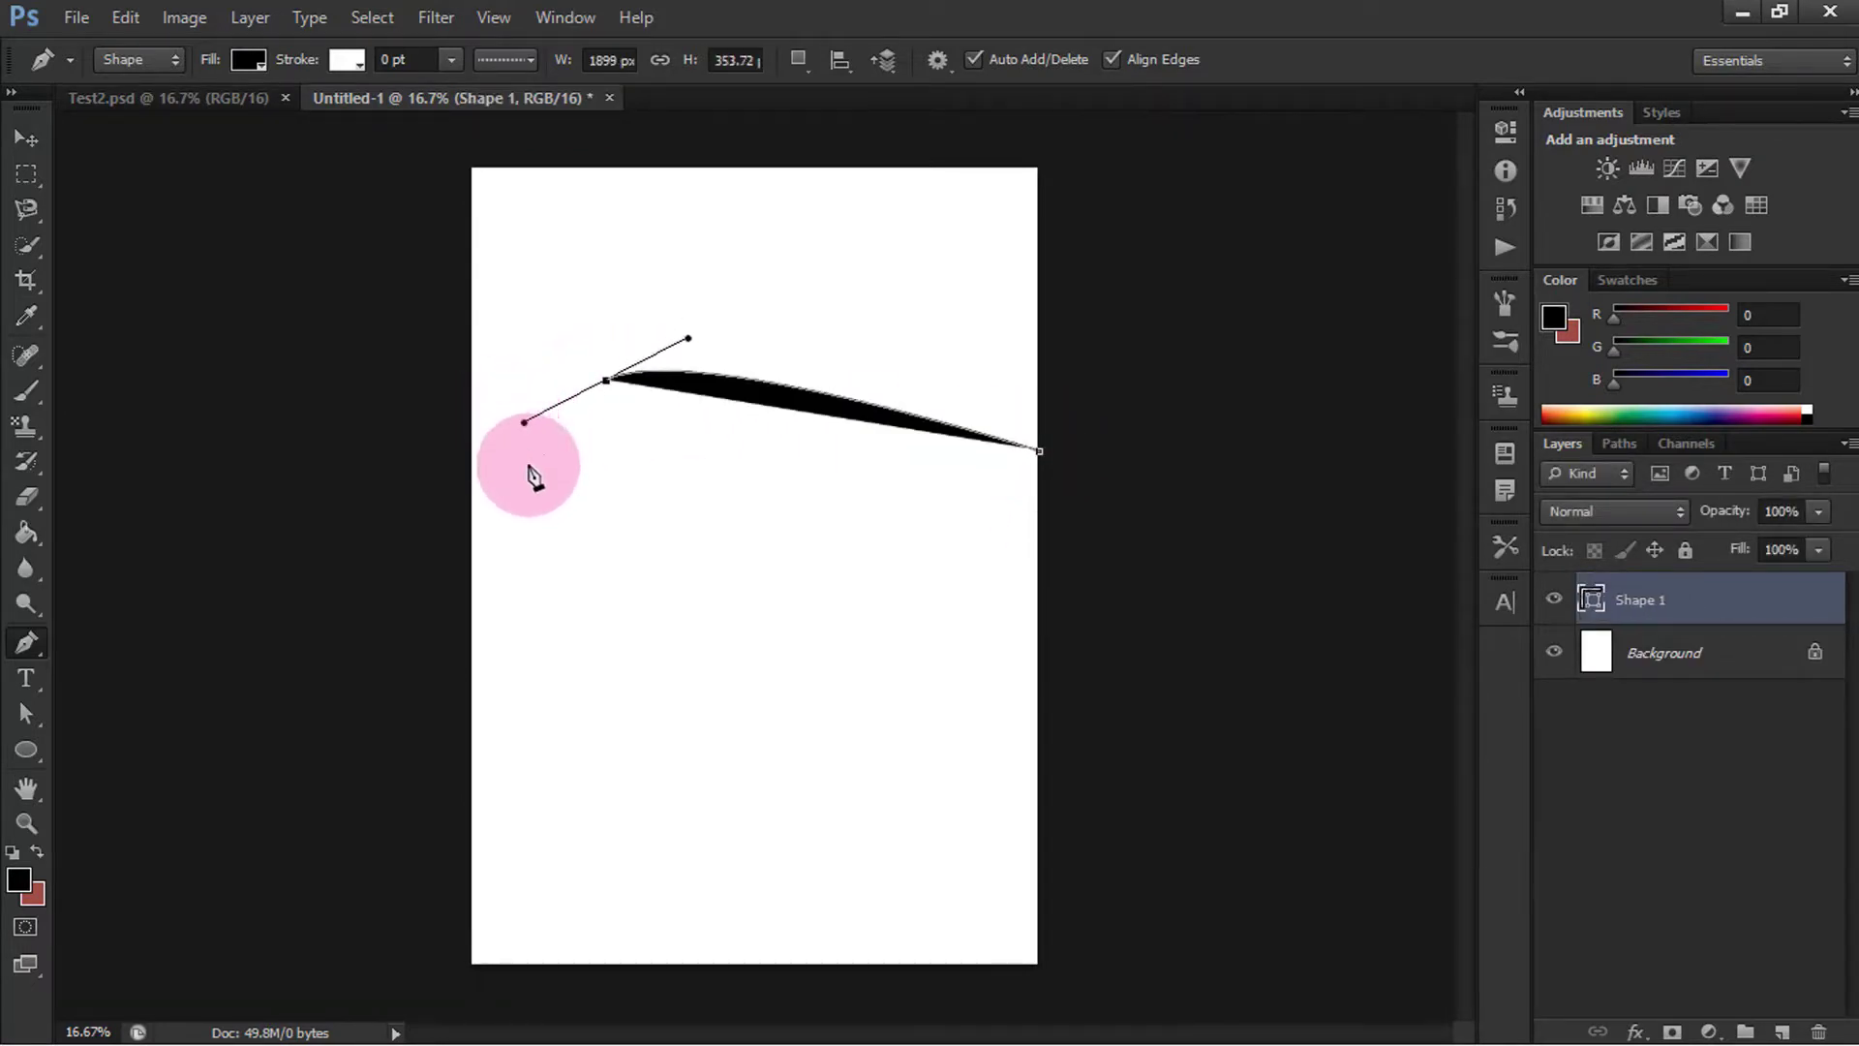
mouse_move(599, 525)
left_mouse_down()
mouse_move(664, 570)
mouse_move(741, 573)
left_mouse_up()
Step: Undo the trial curve's anchors back to the start with Ctrl+Alt+Z
key("ctrl+alt+z")
key("ctrl+alt+z")
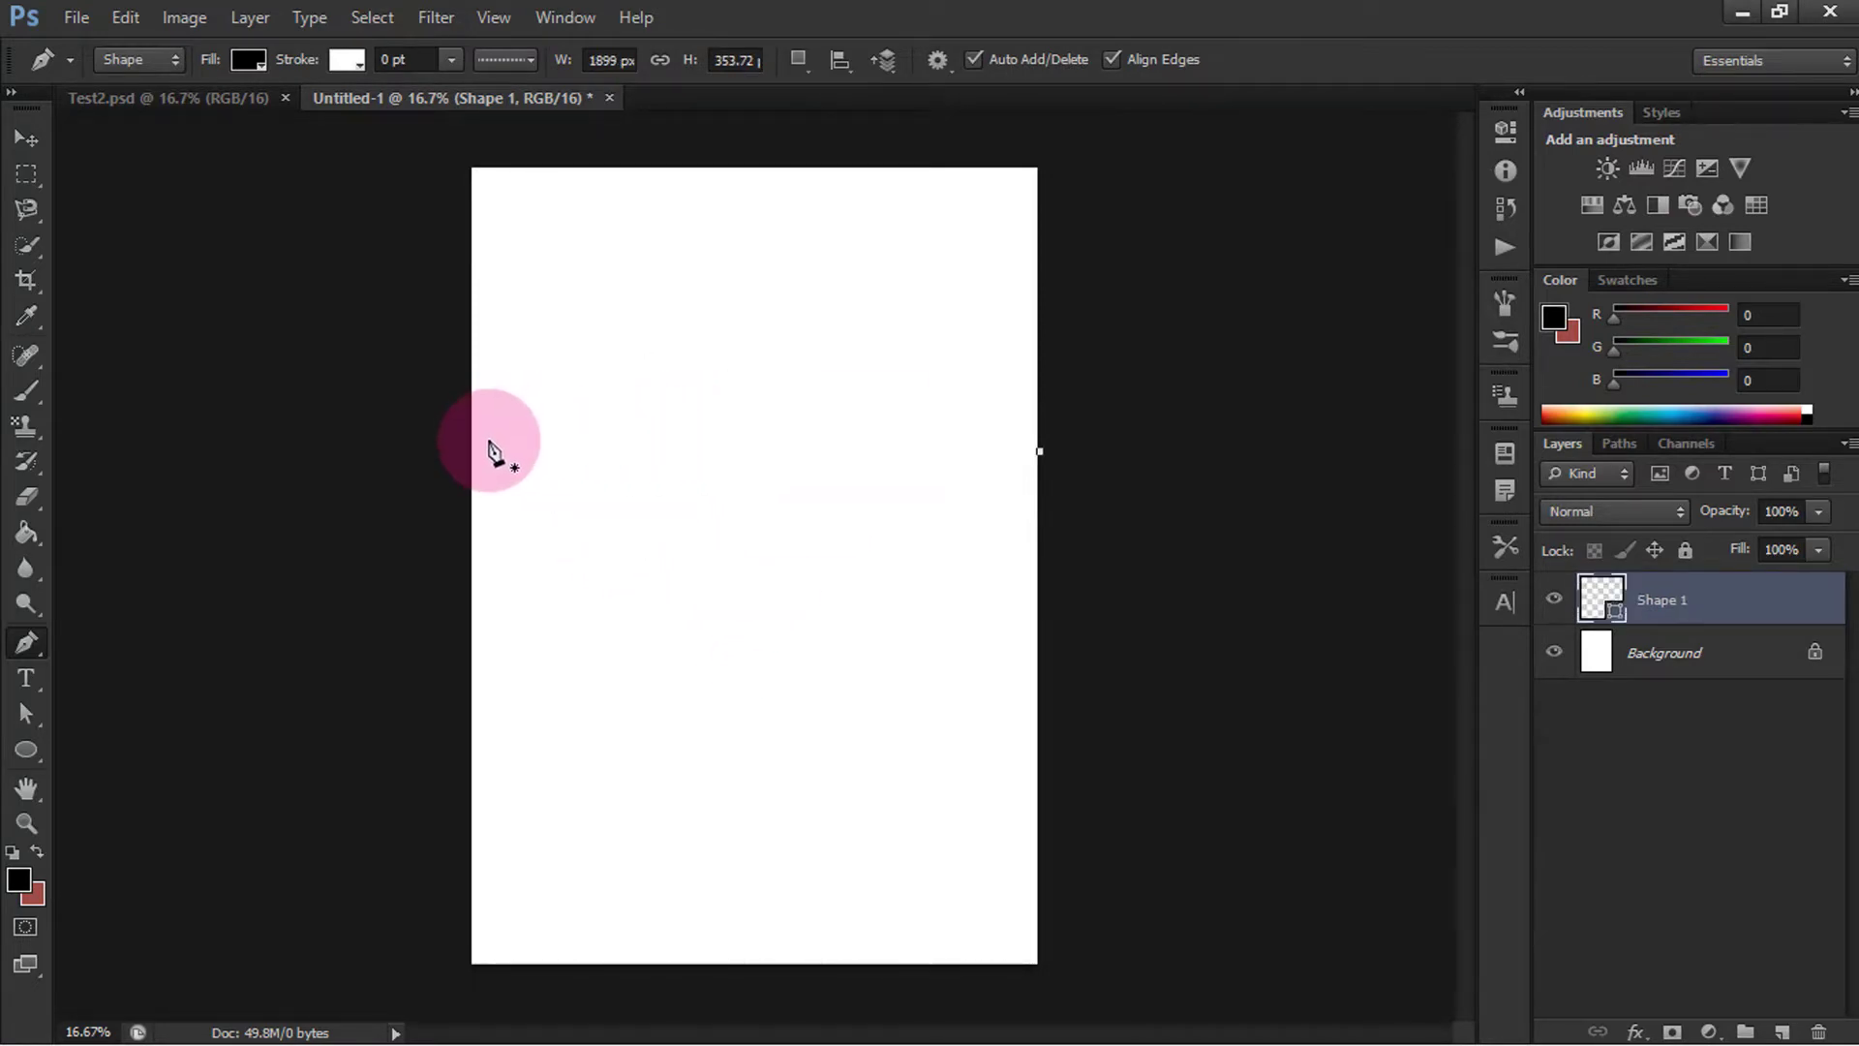
key("ctrl+alt+z")
key("ctrl+alt+z")
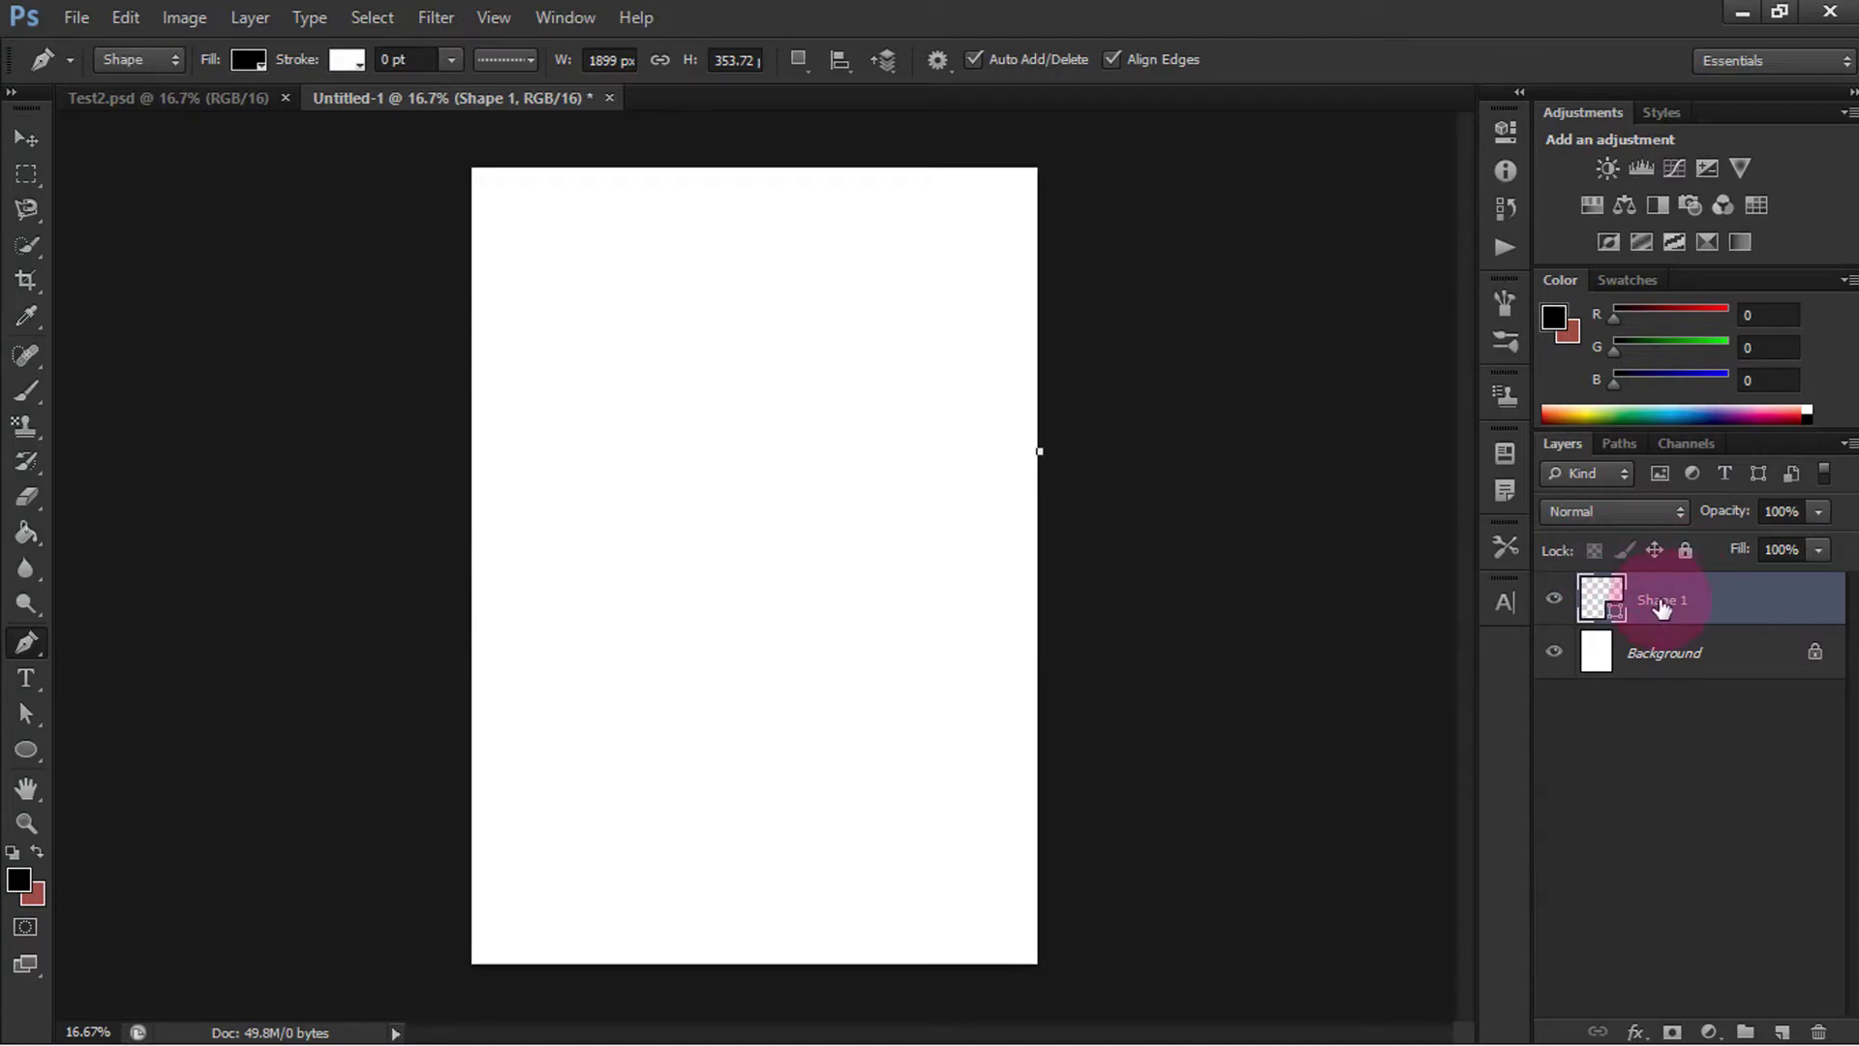
key("ctrl+alt+z")
Step: Start the swoosh at the right edge, curving across to the left edge and shaping its lower bend
left_click(1039, 487)
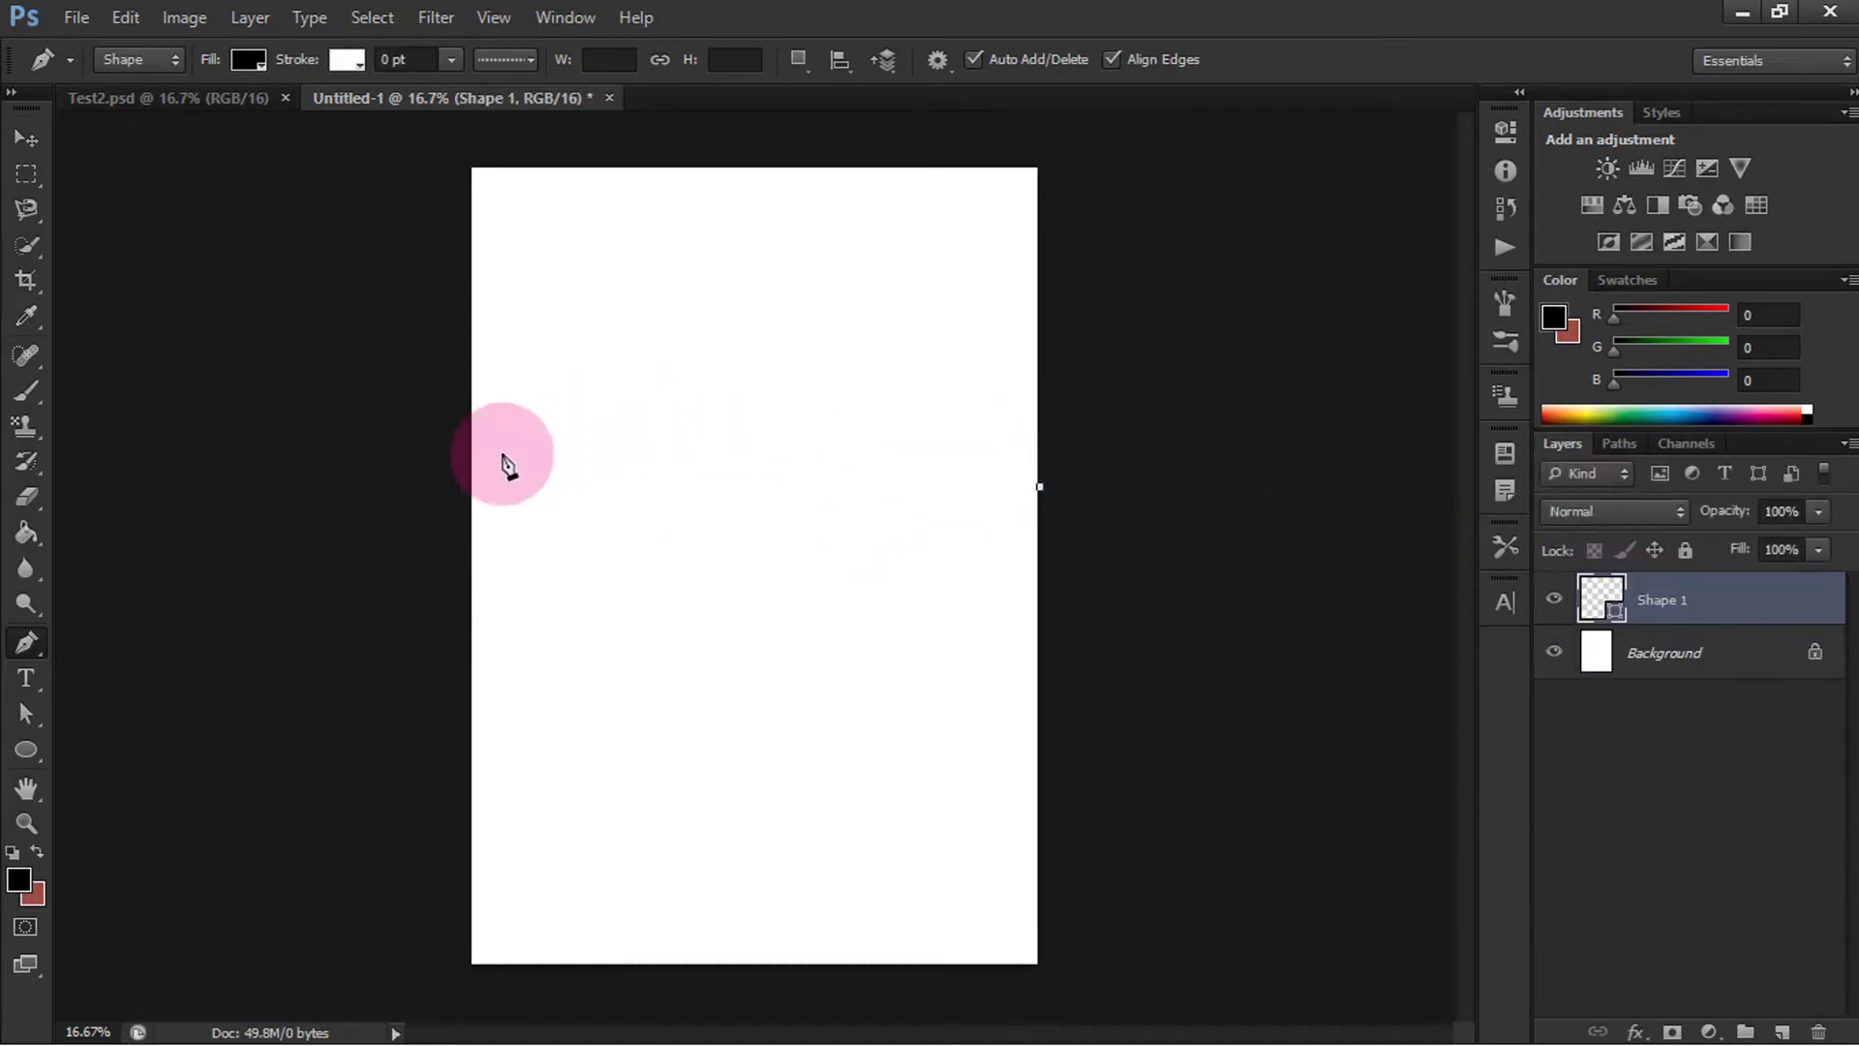
left_click_drag(472, 459, 395, 670)
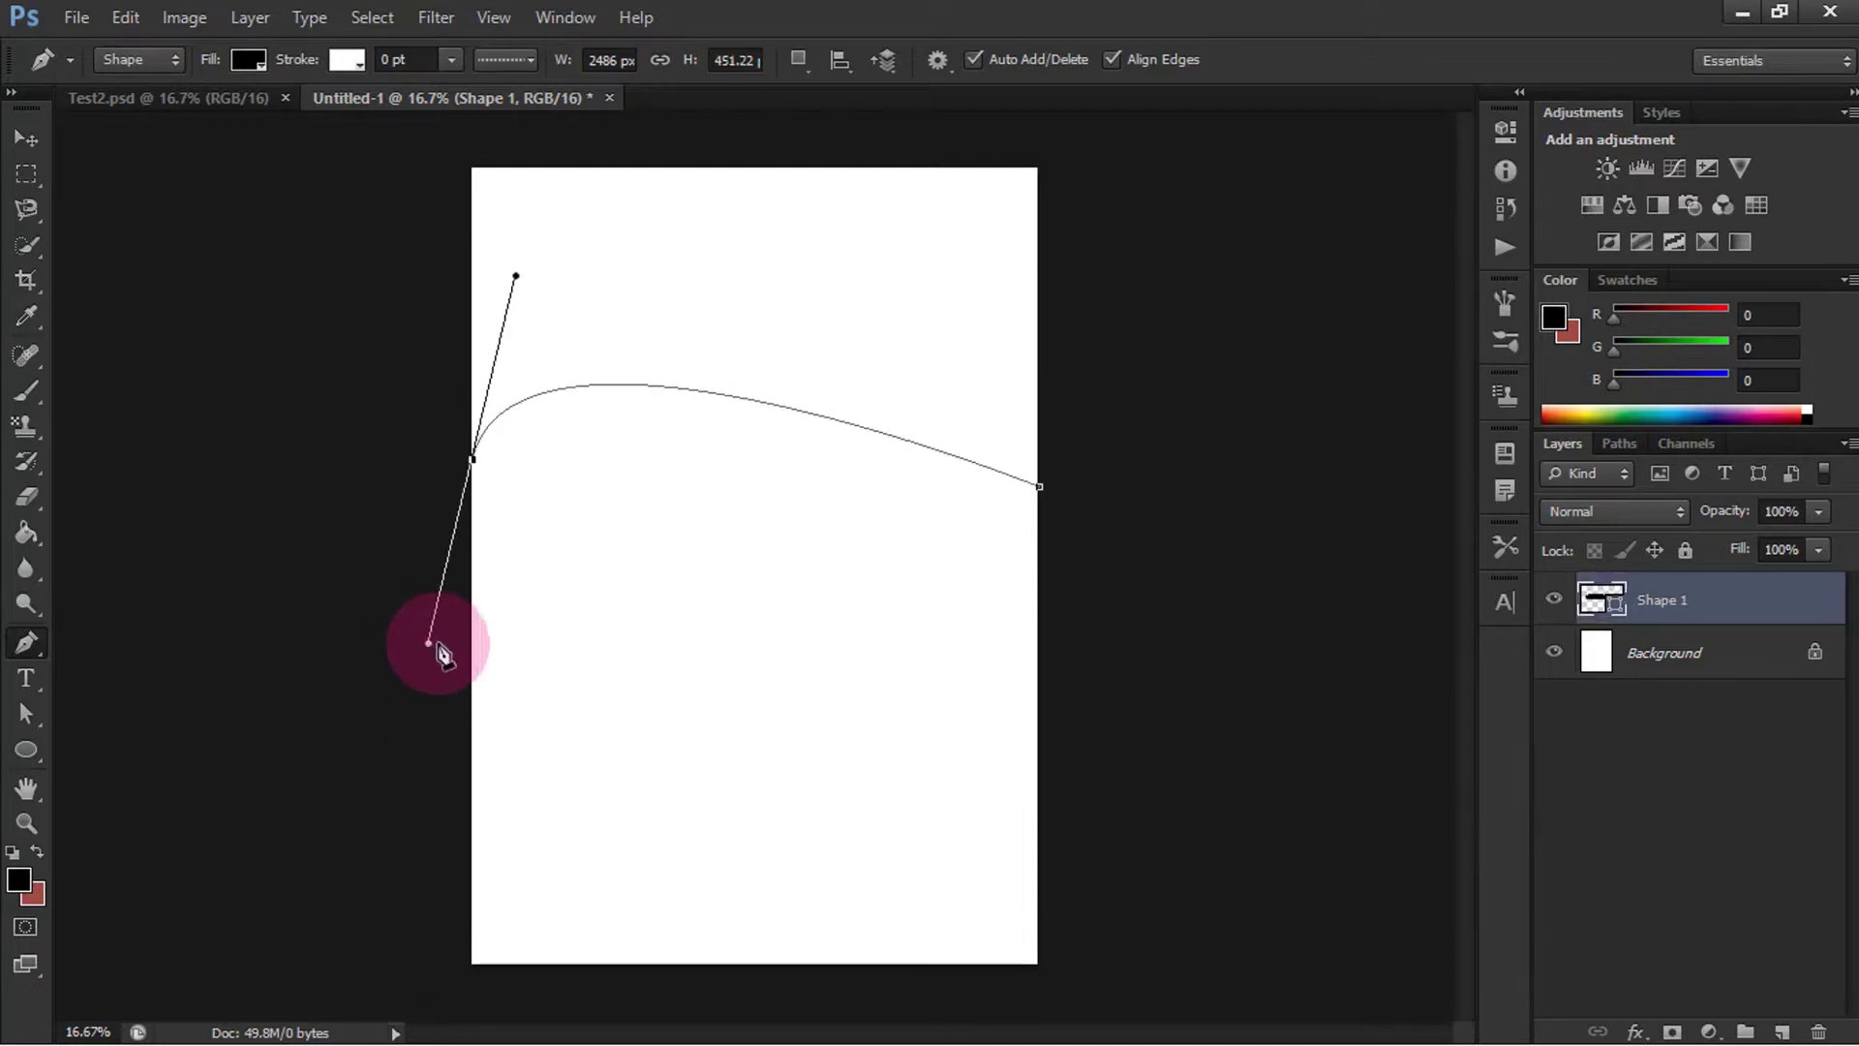
left_click_drag(395, 670, 427, 643)
mouse_move(570, 539)
left_mouse_down()
mouse_move(603, 561)
mouse_move(616, 522)
mouse_move(632, 562)
mouse_move(655, 560)
mouse_move(651, 595)
mouse_move(597, 548)
mouse_move(805, 624)
left_mouse_up()
left_click_drag(650, 552, 687, 588)
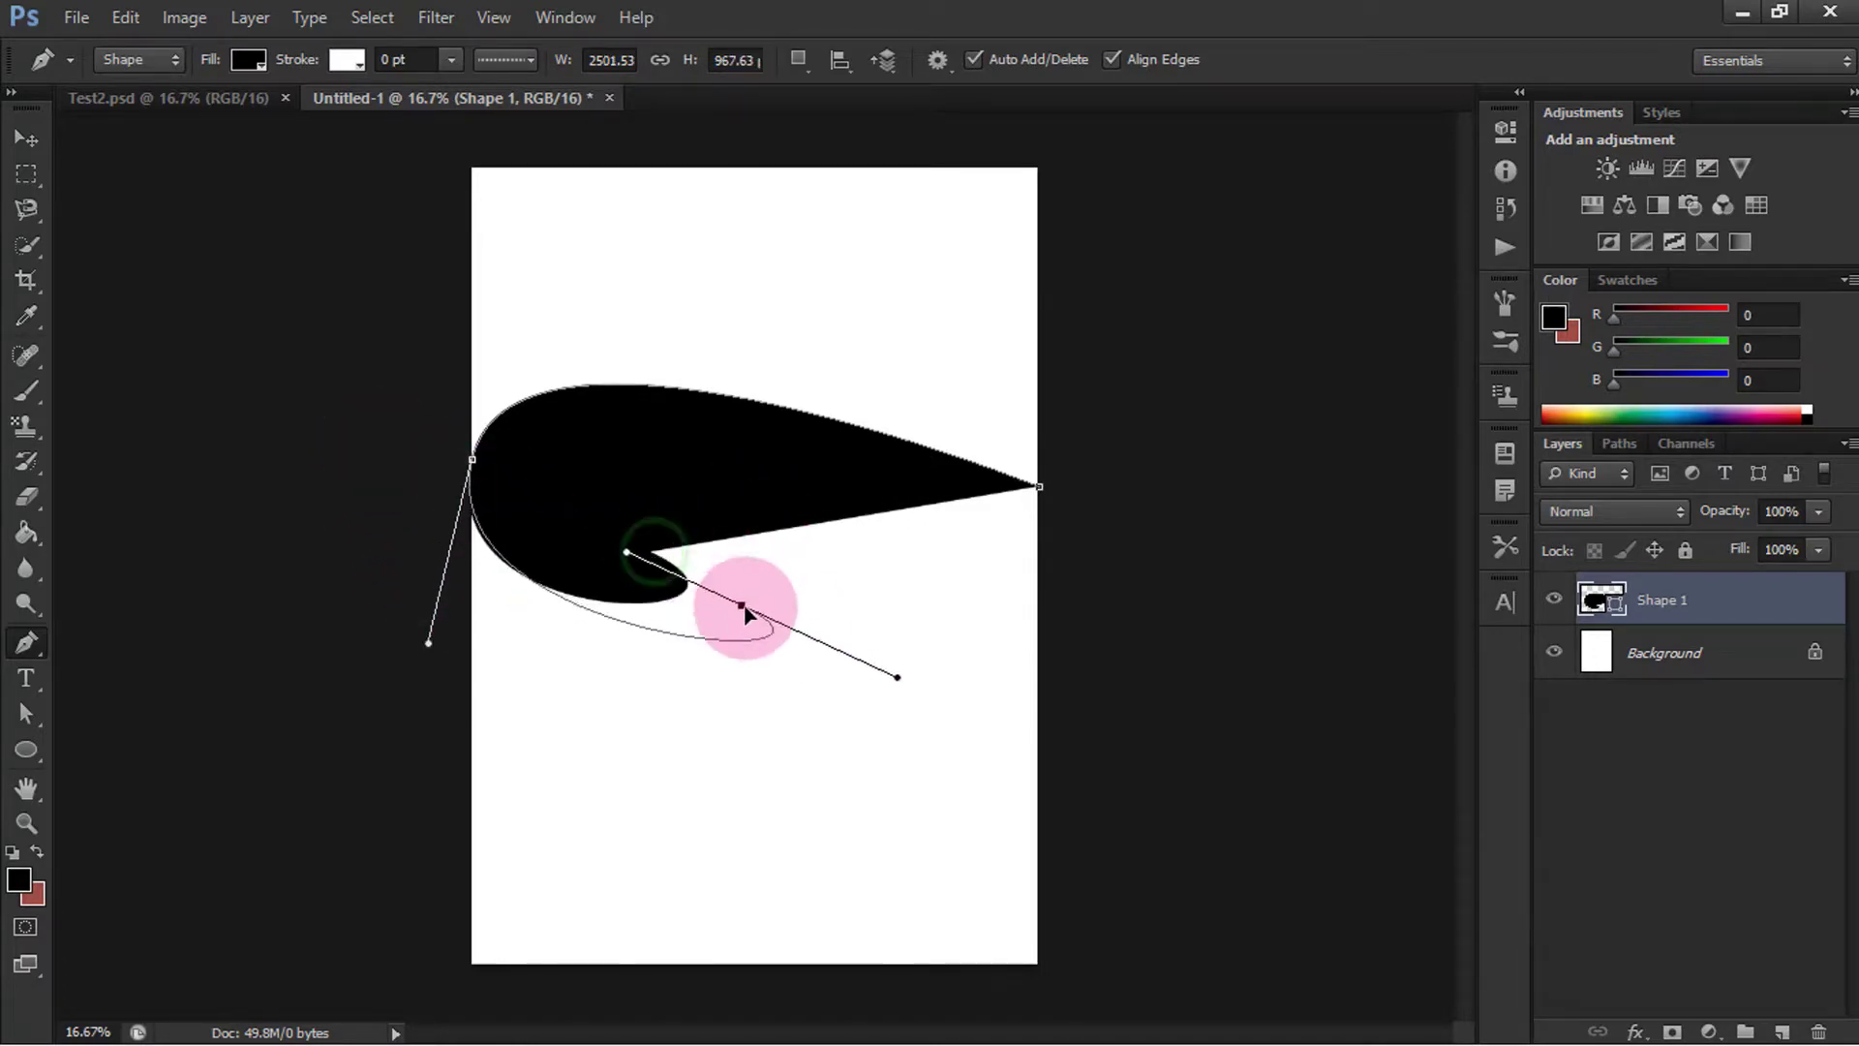
left_click_drag(573, 533, 618, 598)
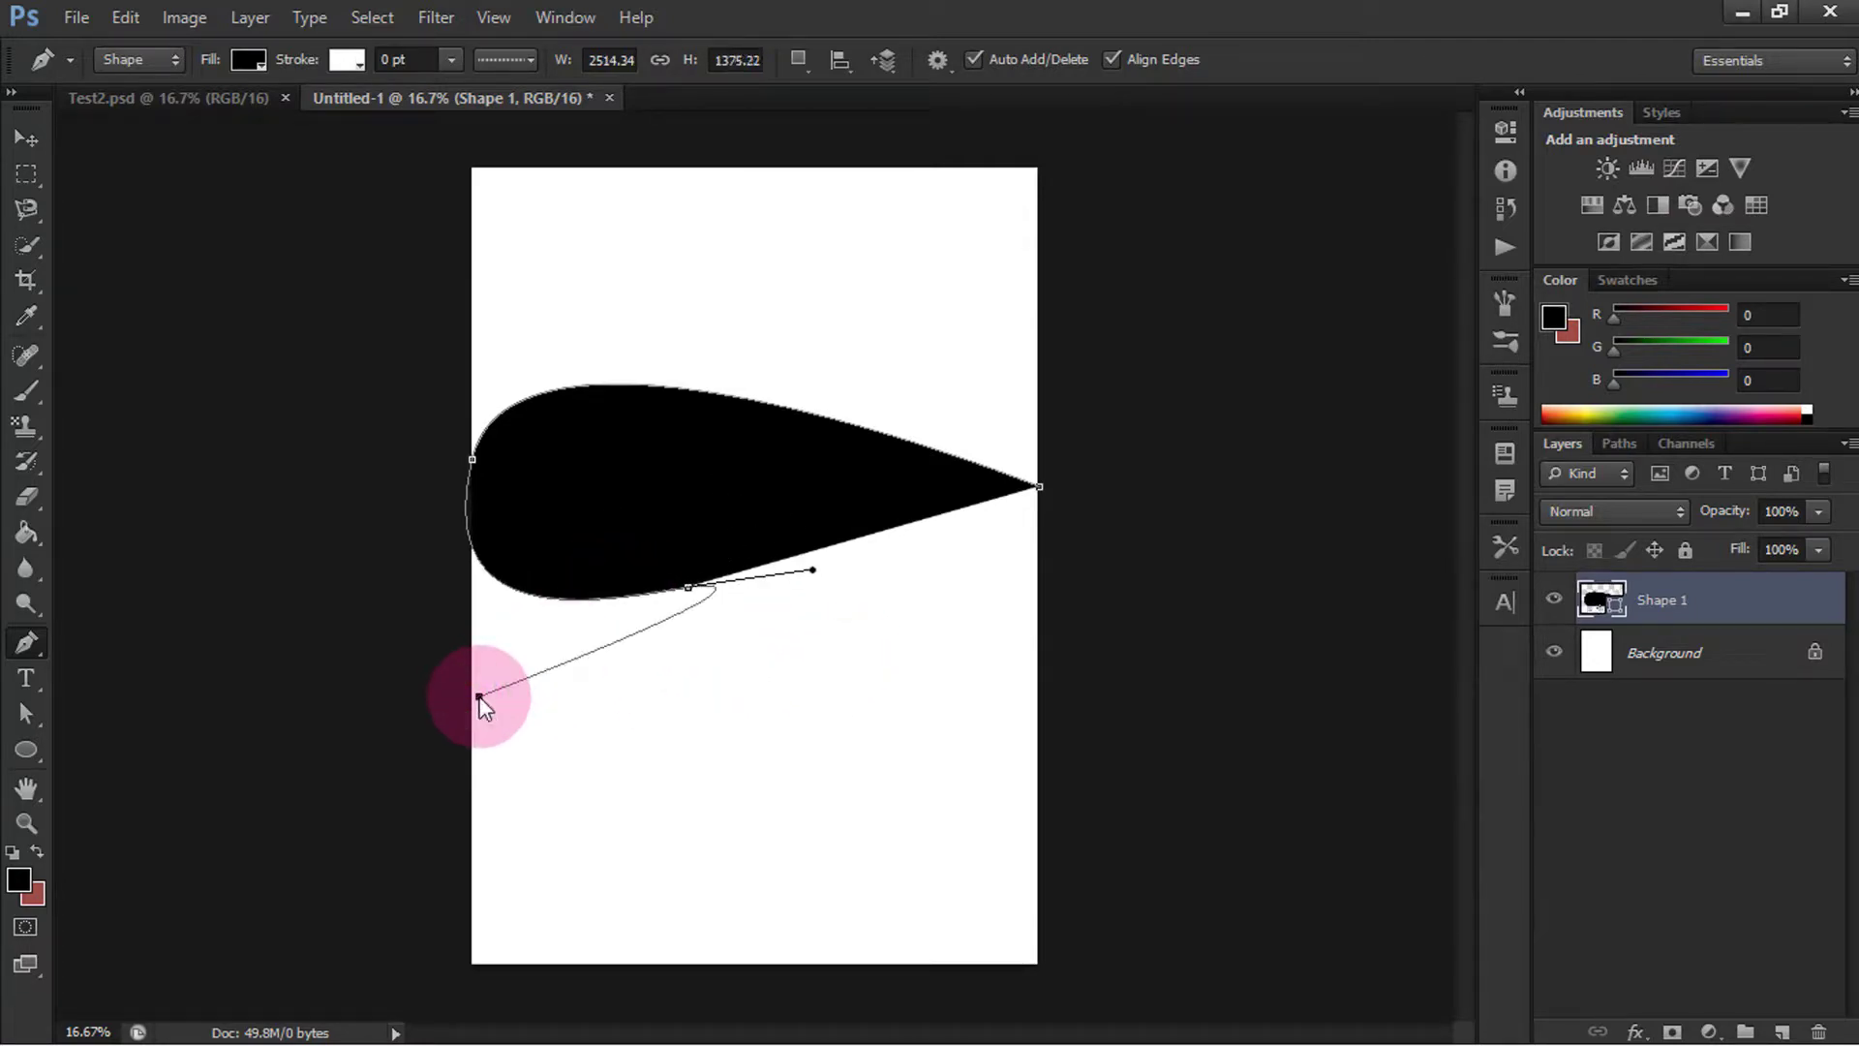
Step: Add anchors along the left edge and curve the top band back to the right edge
left_click(471, 708)
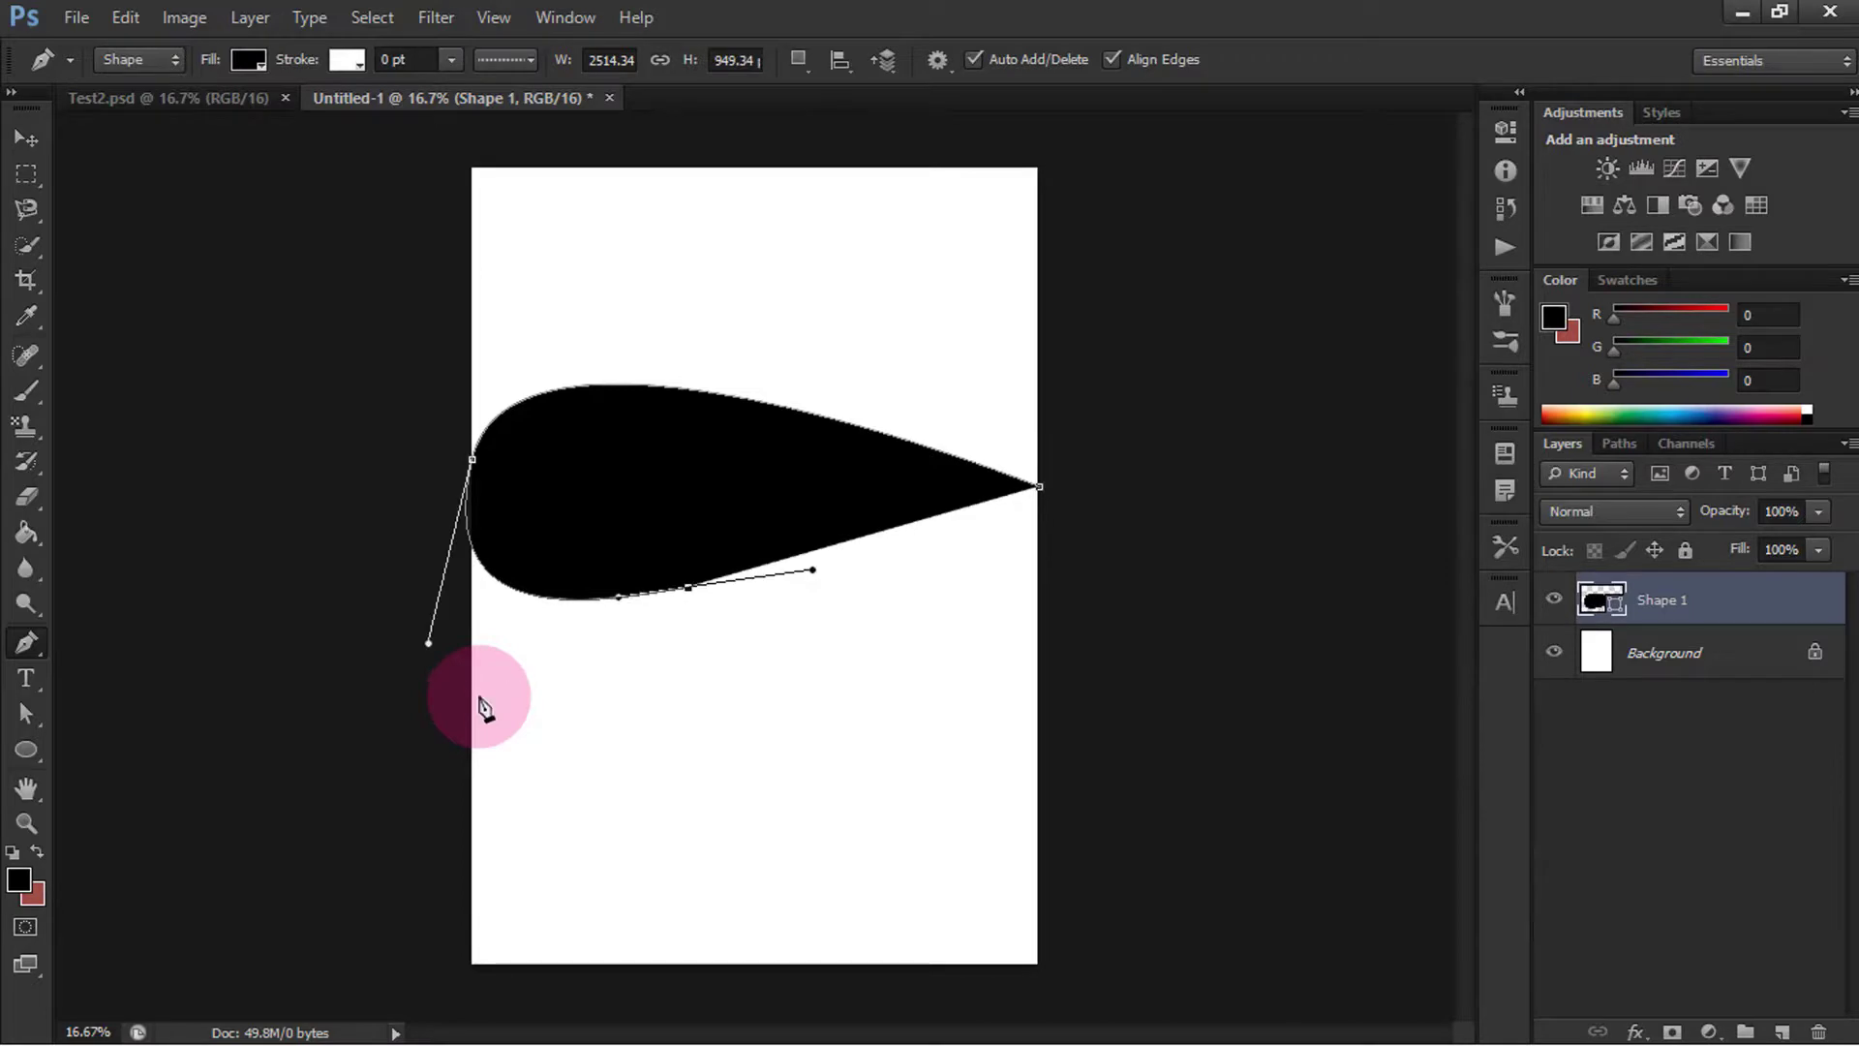
left_click(470, 367)
mouse_move(1035, 445)
left_mouse_down()
mouse_move(1546, 631)
mouse_move(1546, 597)
left_mouse_up()
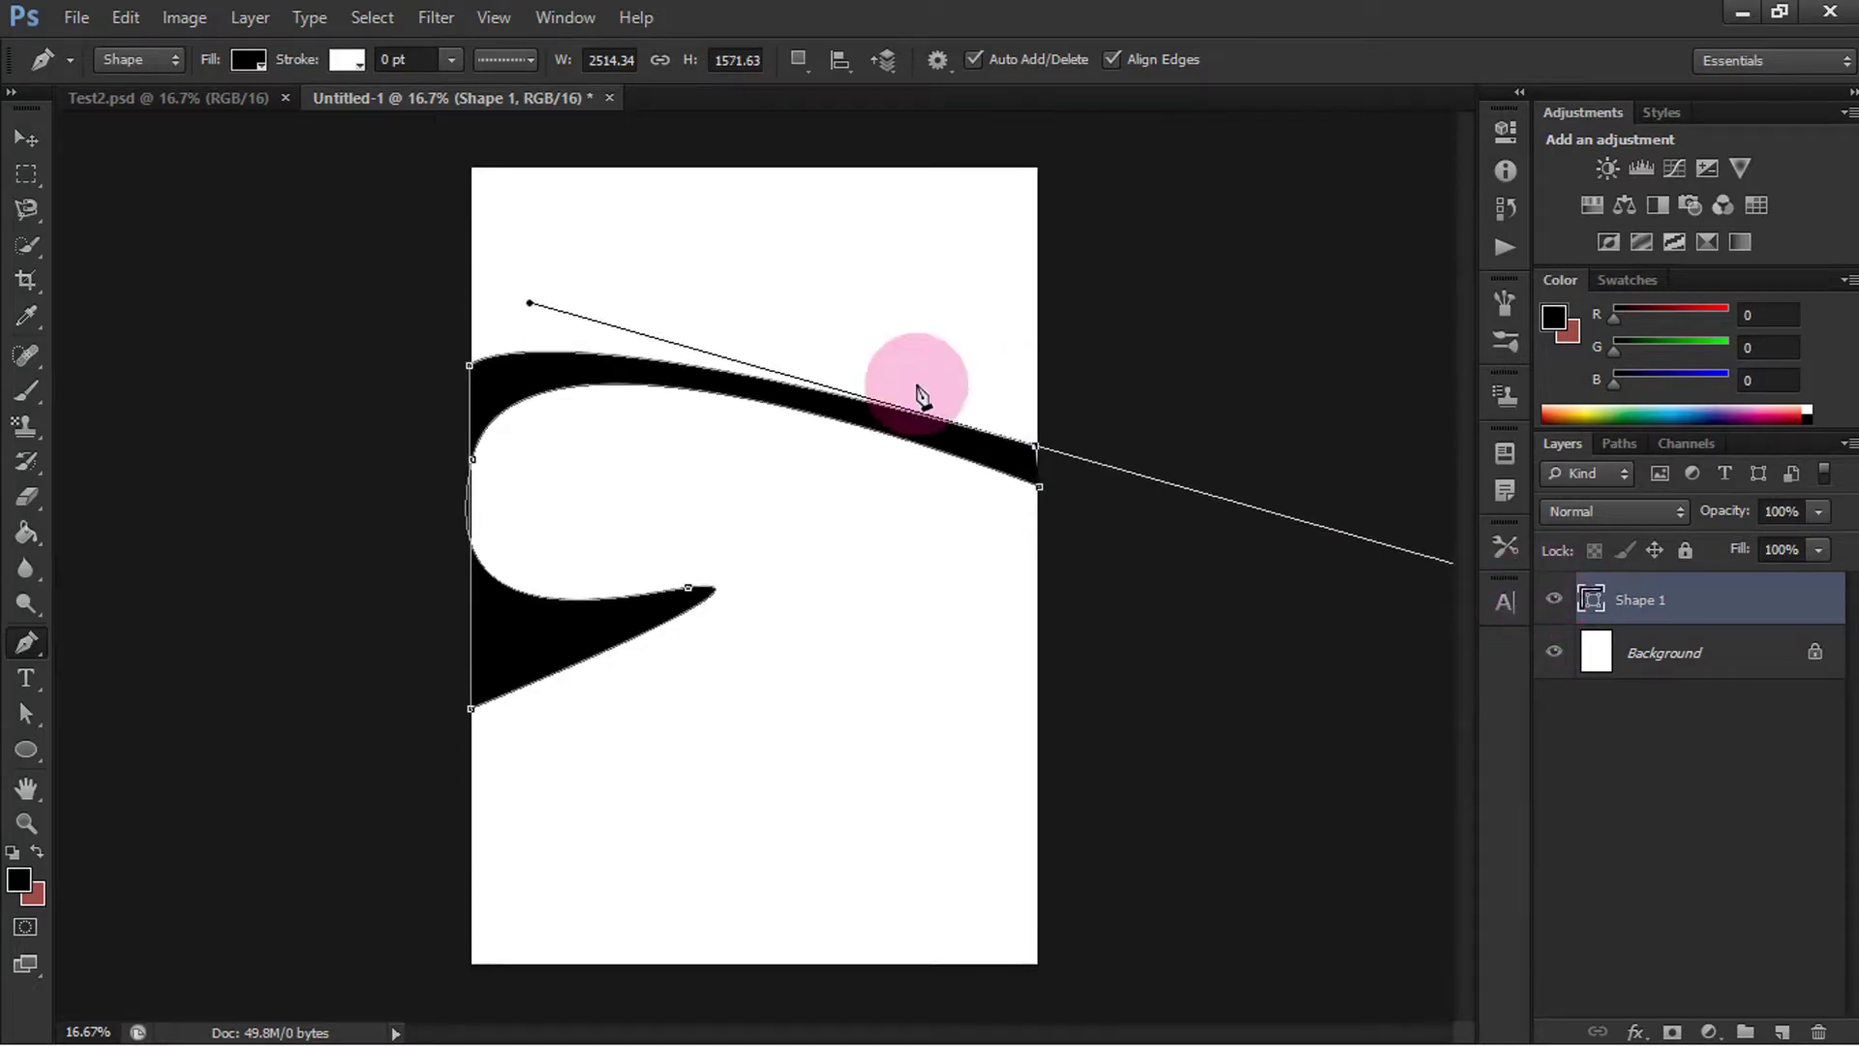
Step: Finish the swoosh and reselect it on the Shape 1 layer
left_click(26, 139)
left_click(602, 482)
left_click(579, 378)
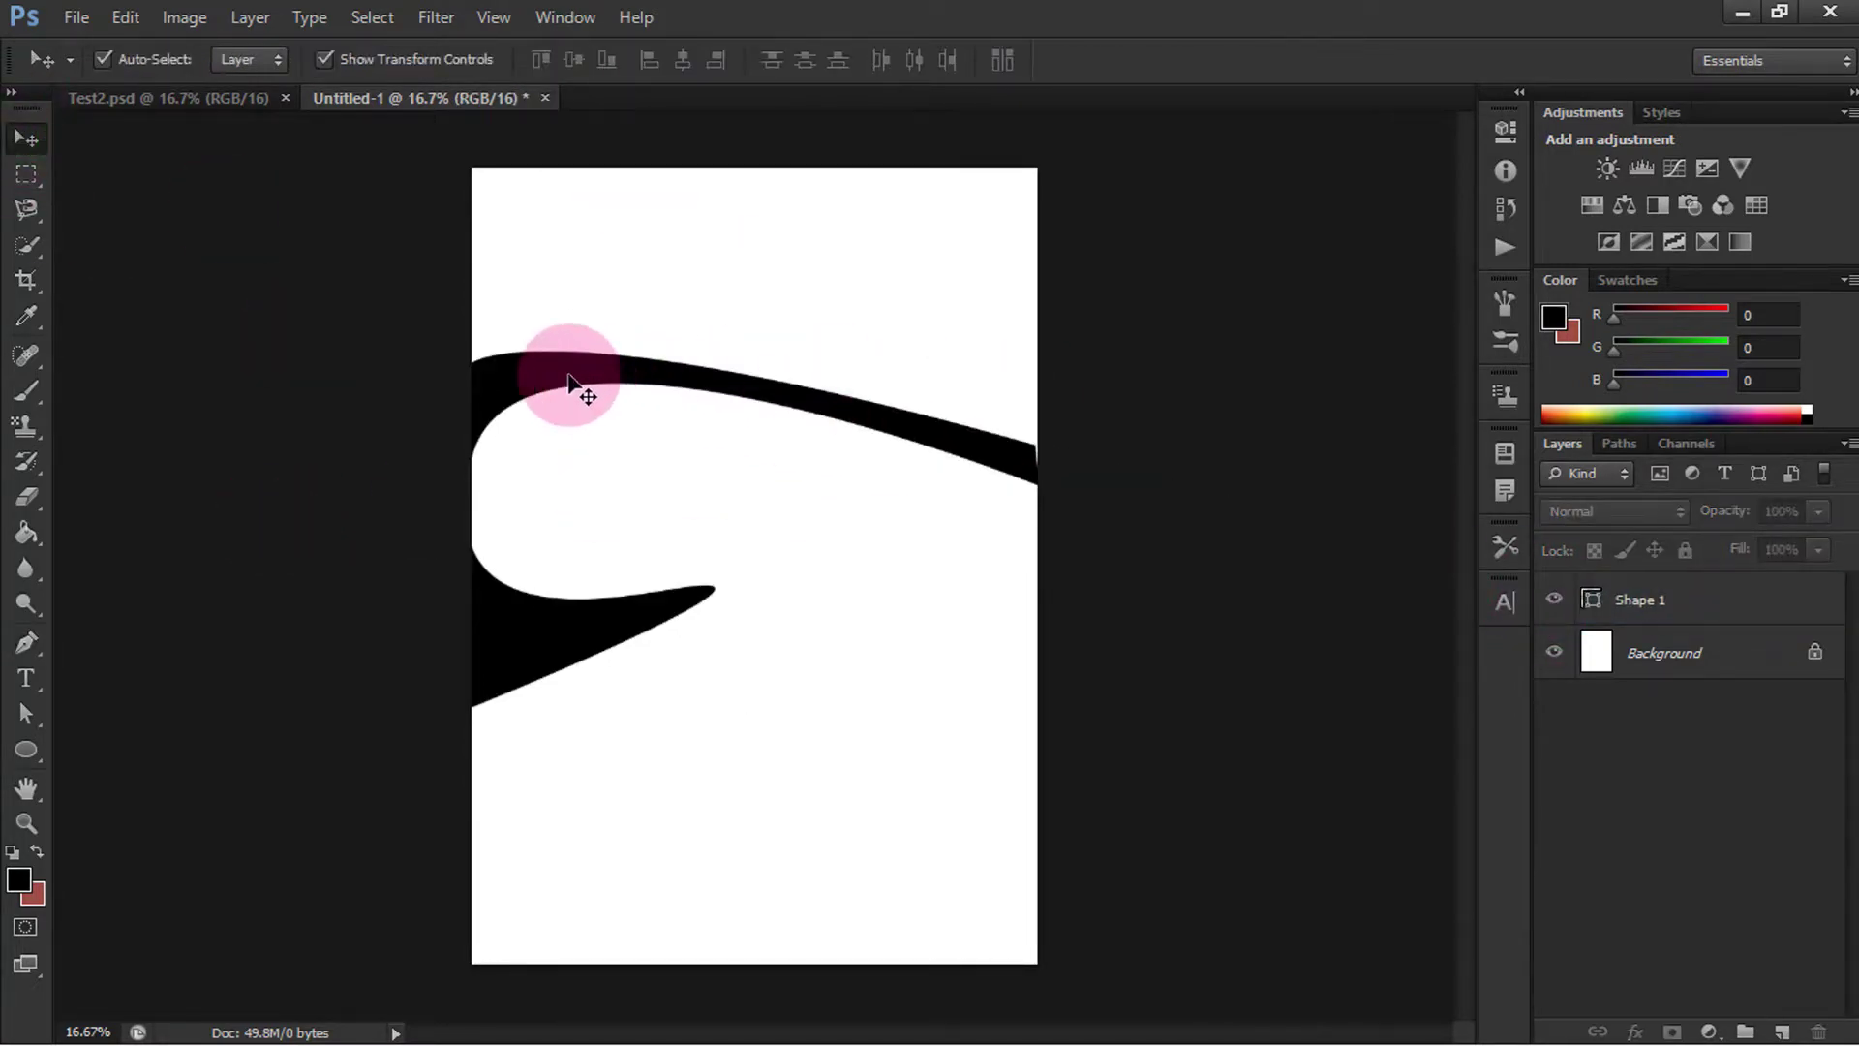
left_click(48, 707)
right_click(27, 642)
left_click(72, 650)
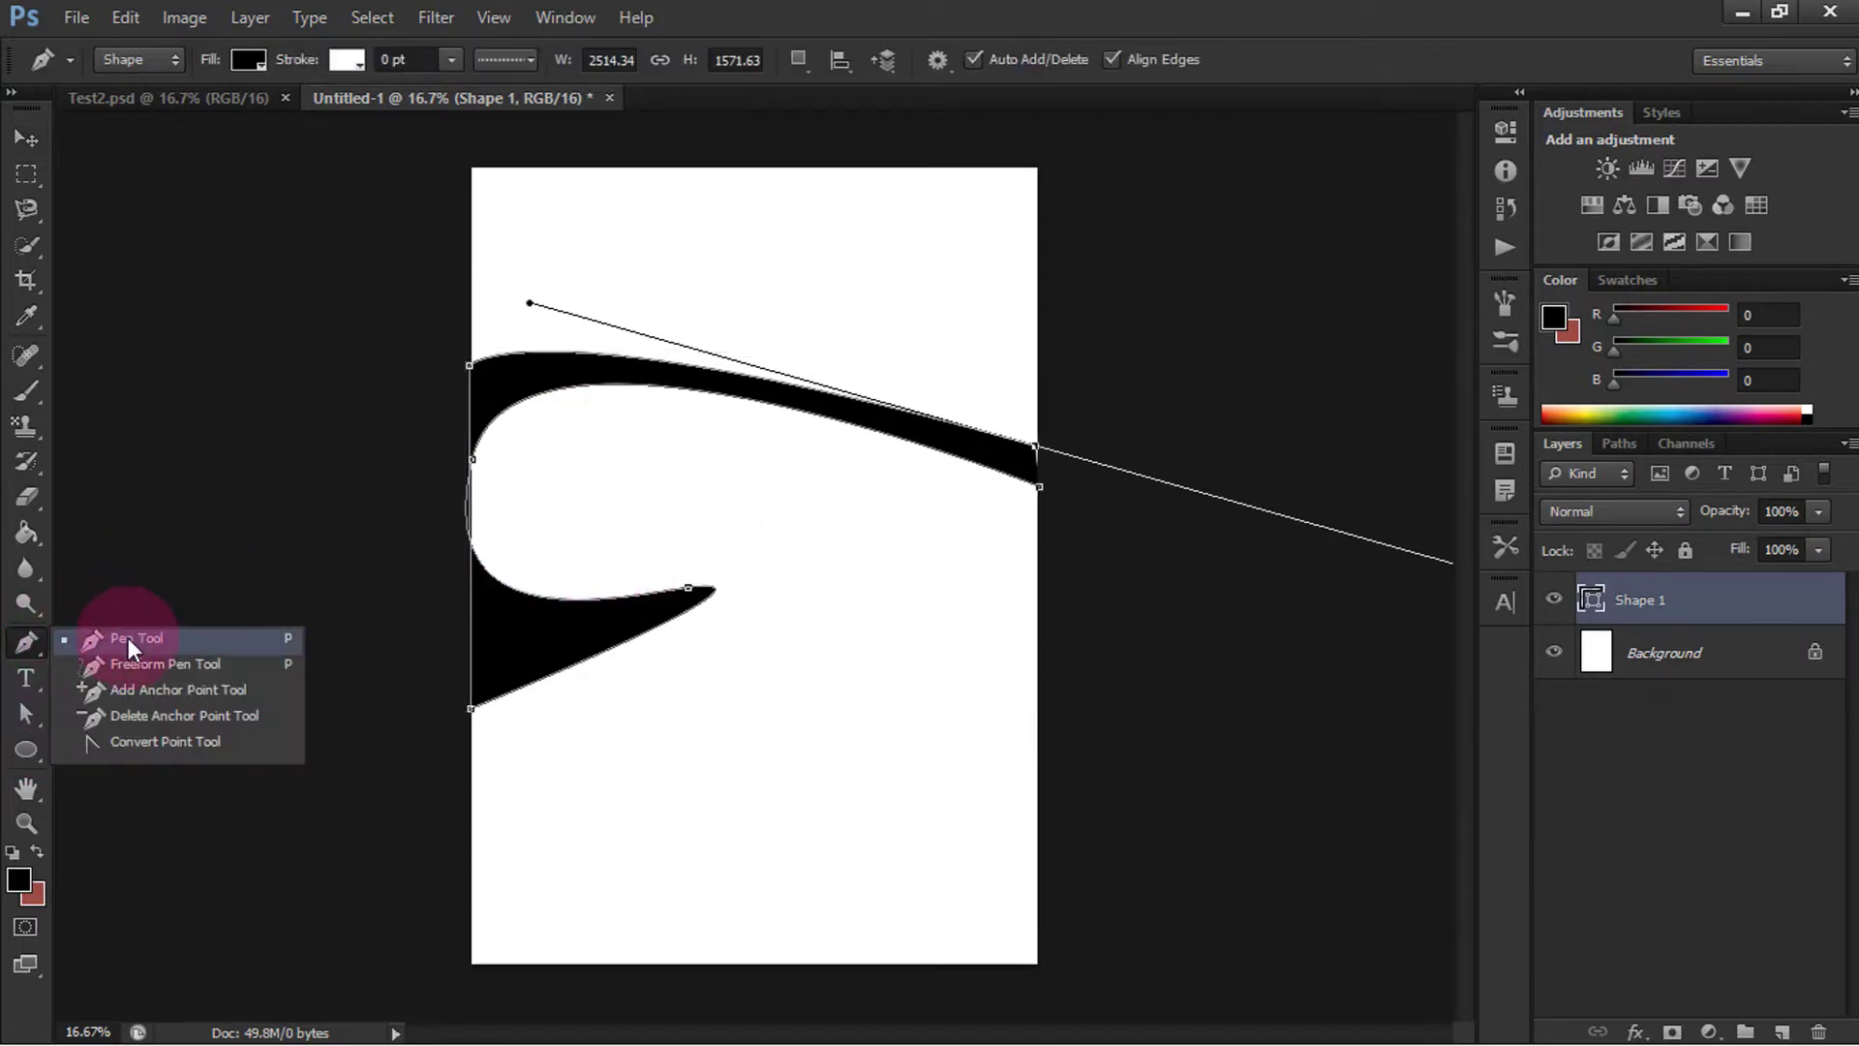
right_click(26, 713)
Step: Reshape the swoosh's lower hook into a pointed tip by adjusting its anchors and handles
left_click(121, 735)
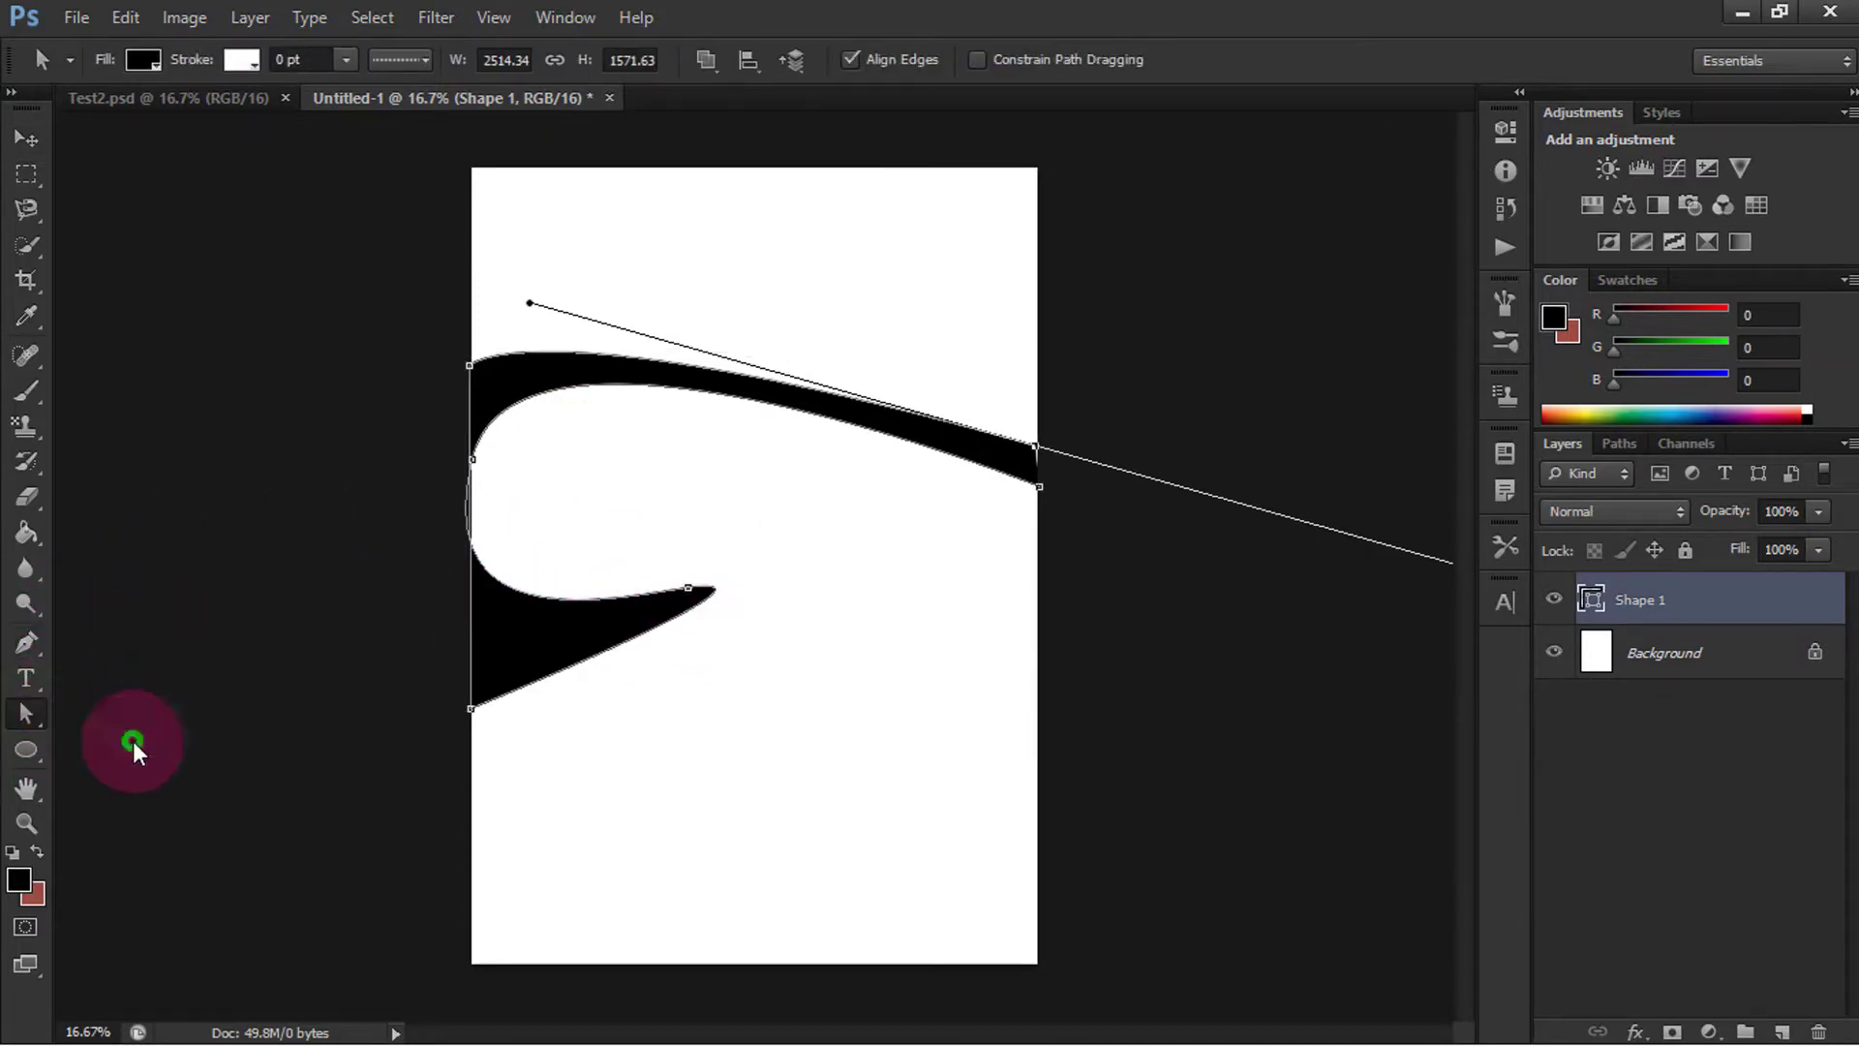
left_click(691, 592)
left_click(812, 571)
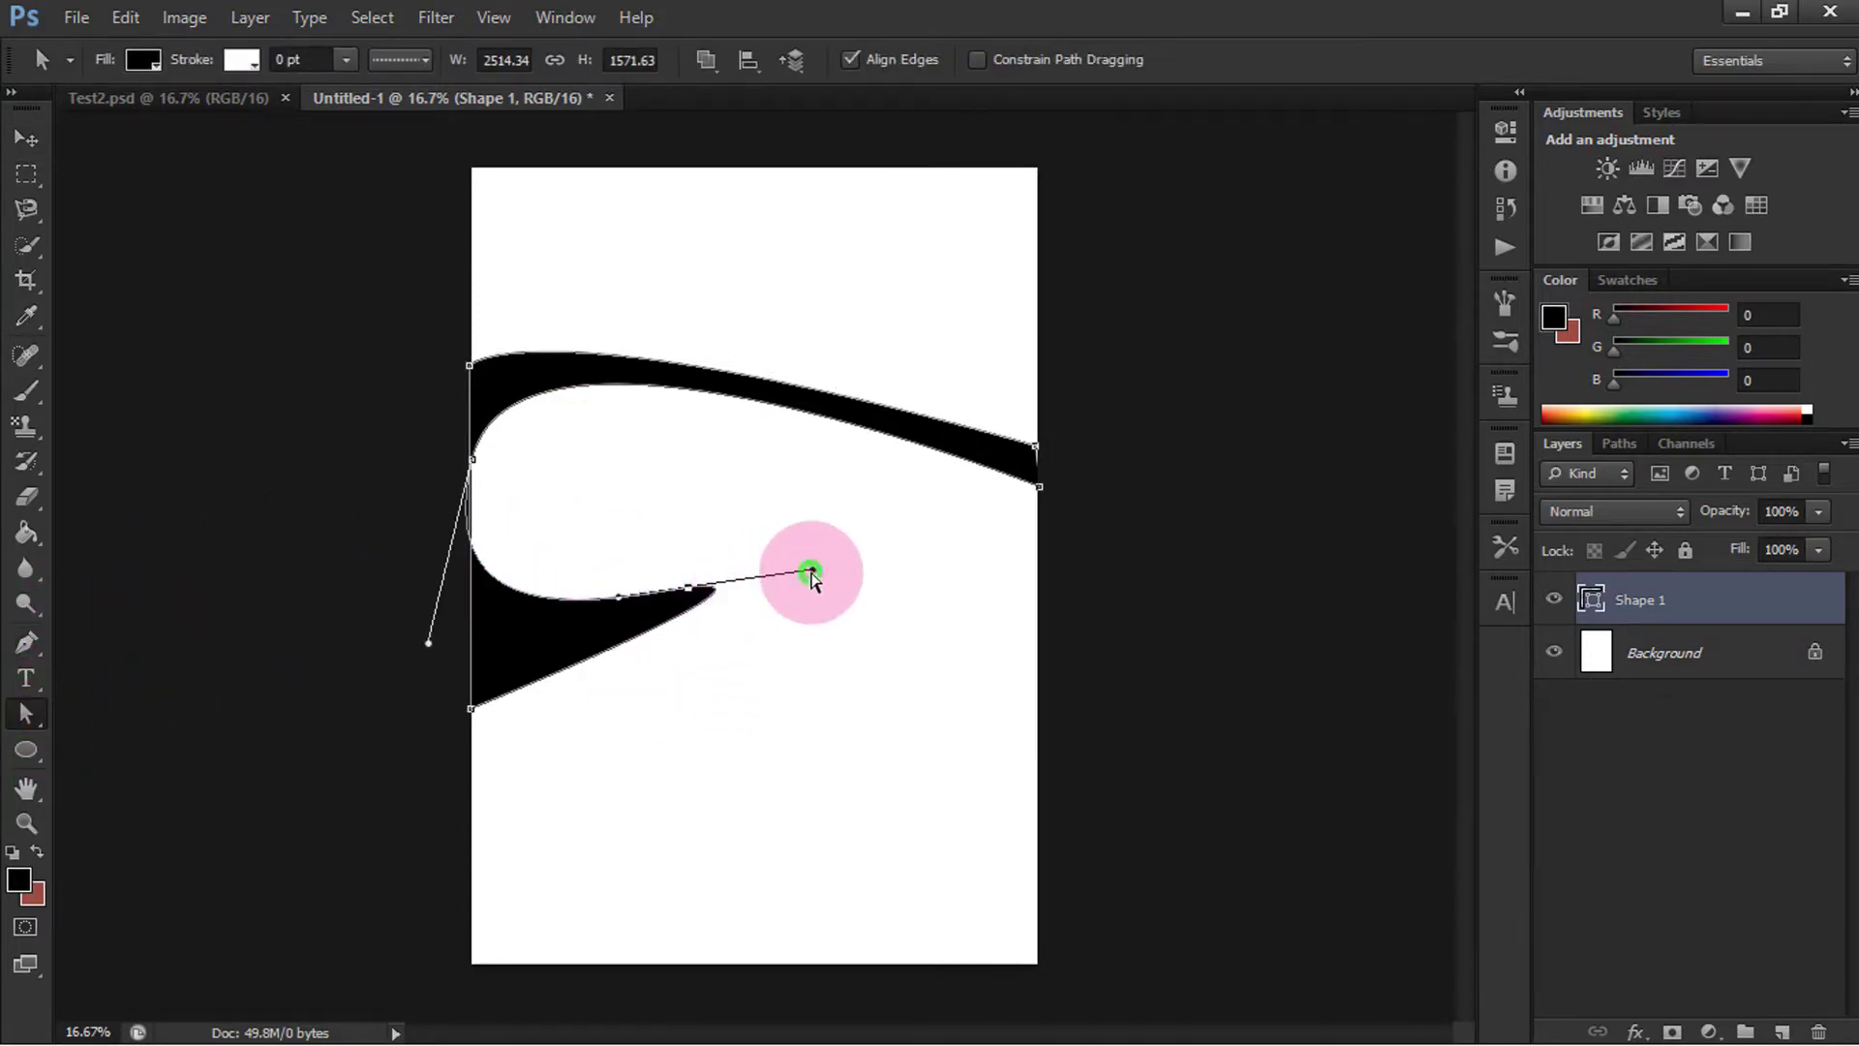
left_click_drag(811, 576, 657, 596)
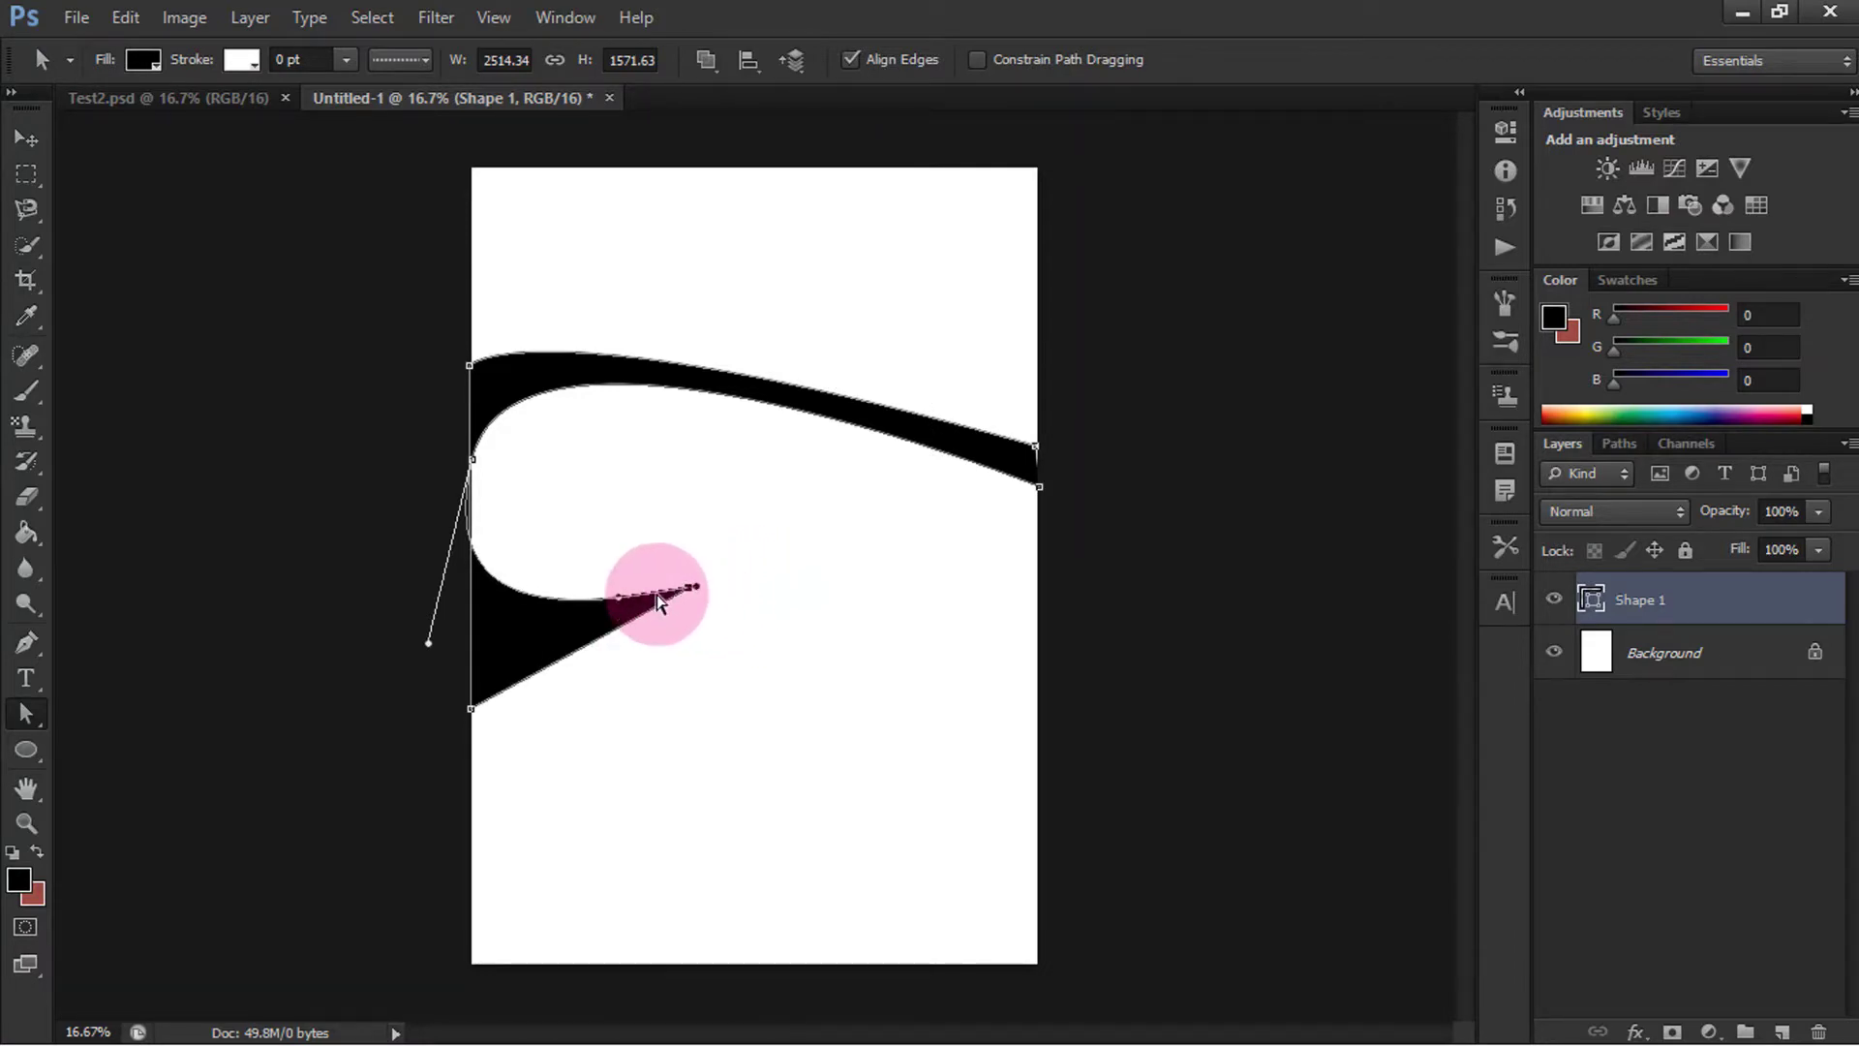
scroll(620, 608, "up", 4)
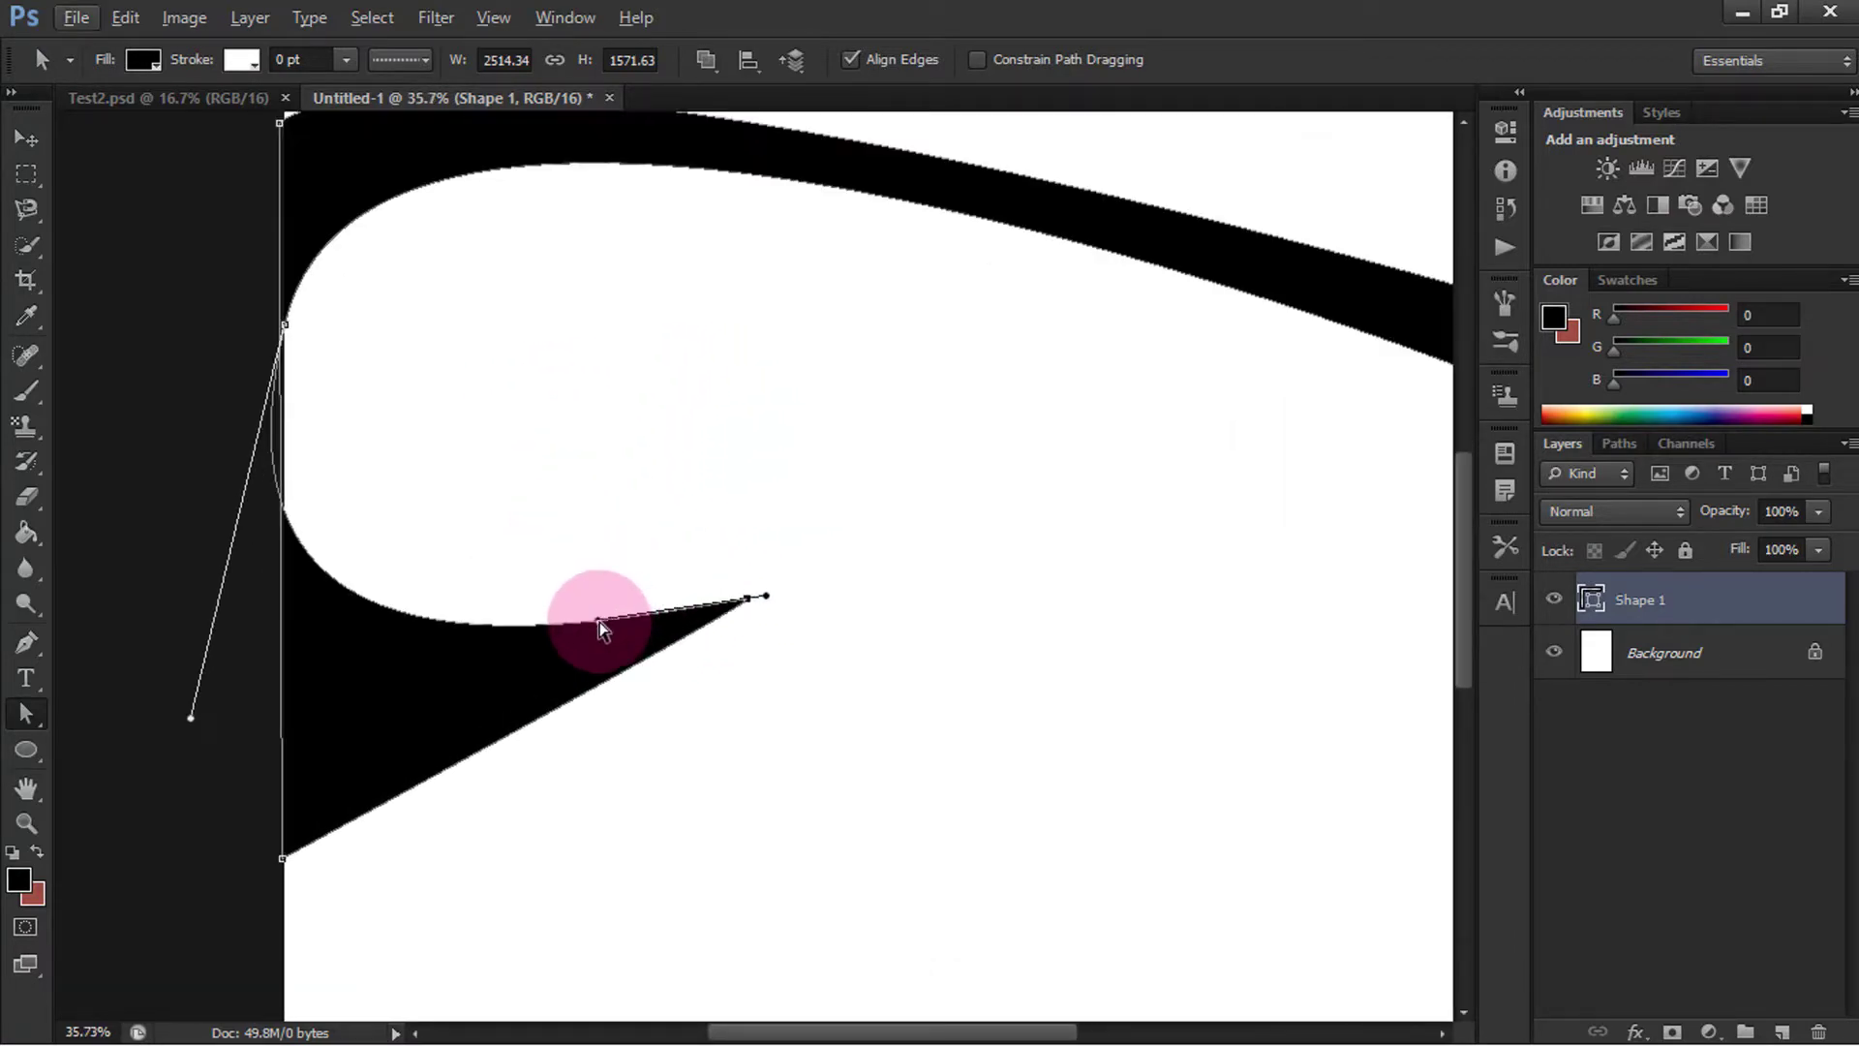
mouse_move(606, 622)
left_mouse_down()
mouse_move(578, 585)
mouse_move(497, 585)
mouse_move(739, 606)
mouse_move(746, 635)
mouse_move(704, 666)
left_mouse_up()
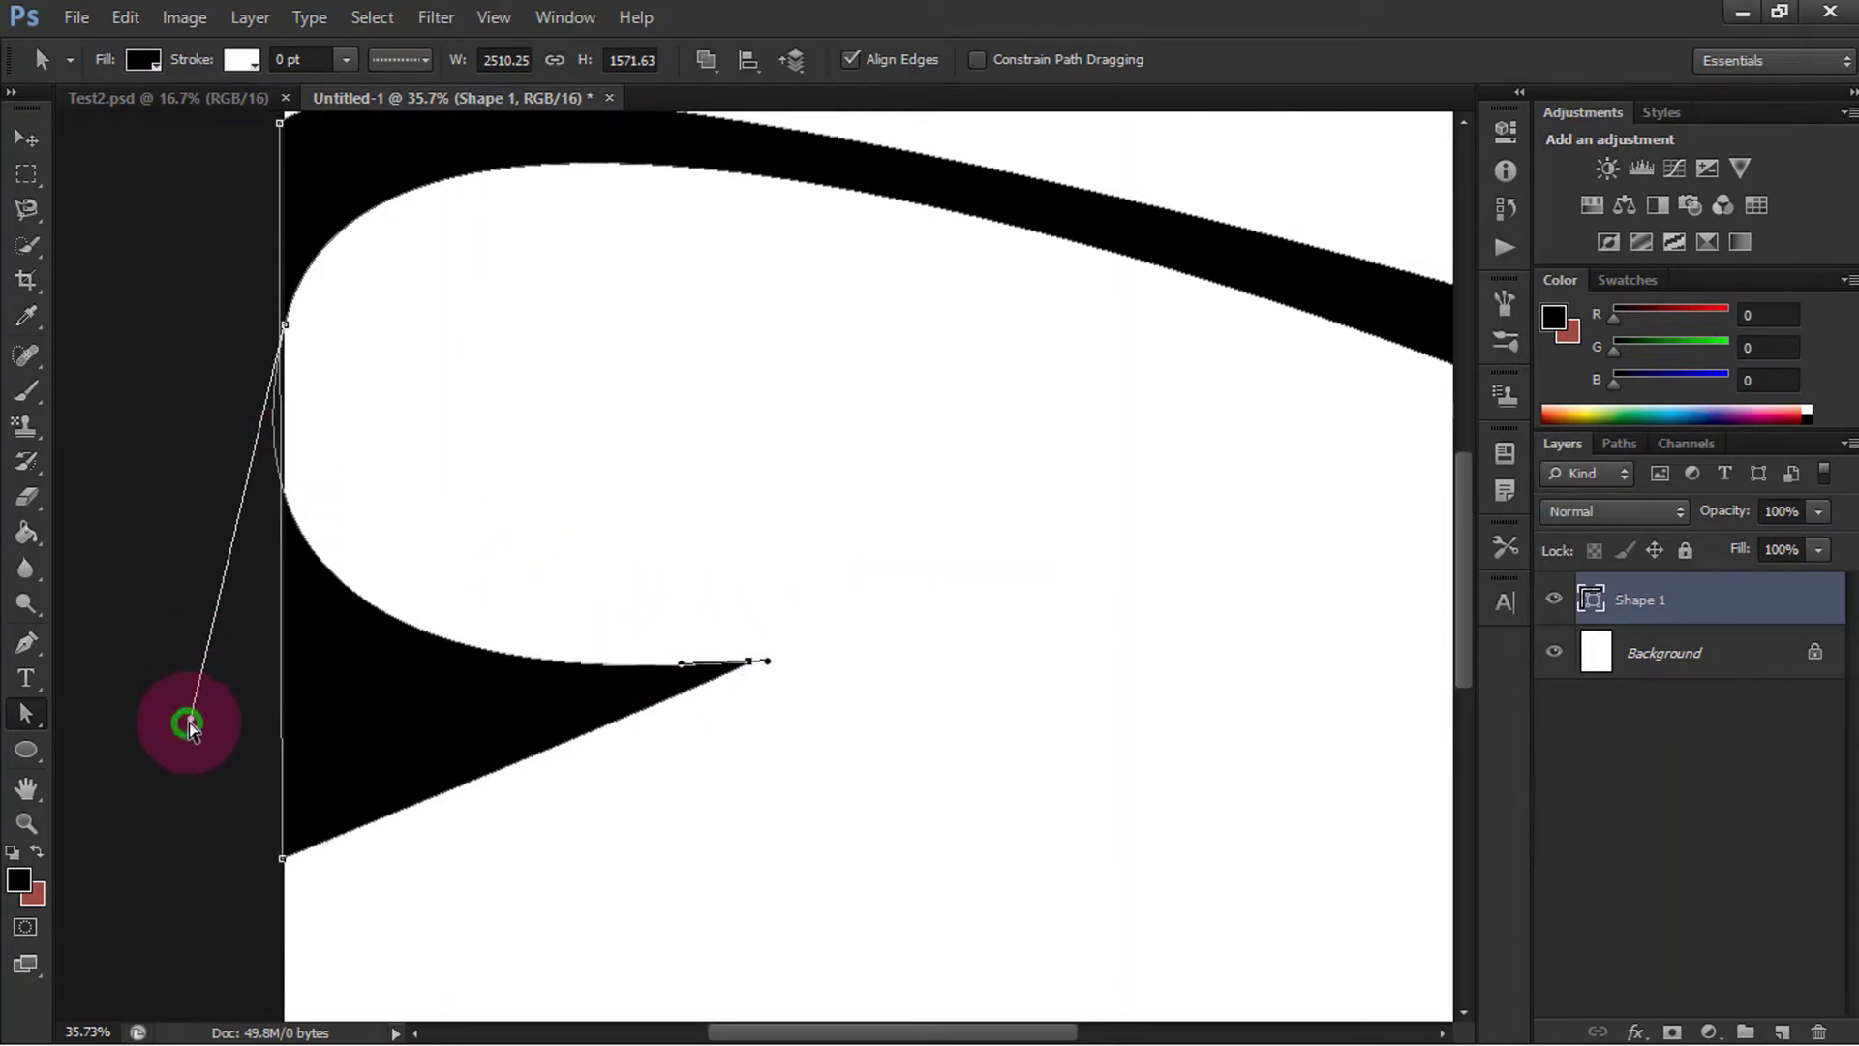
left_click_drag(191, 718, 242, 534)
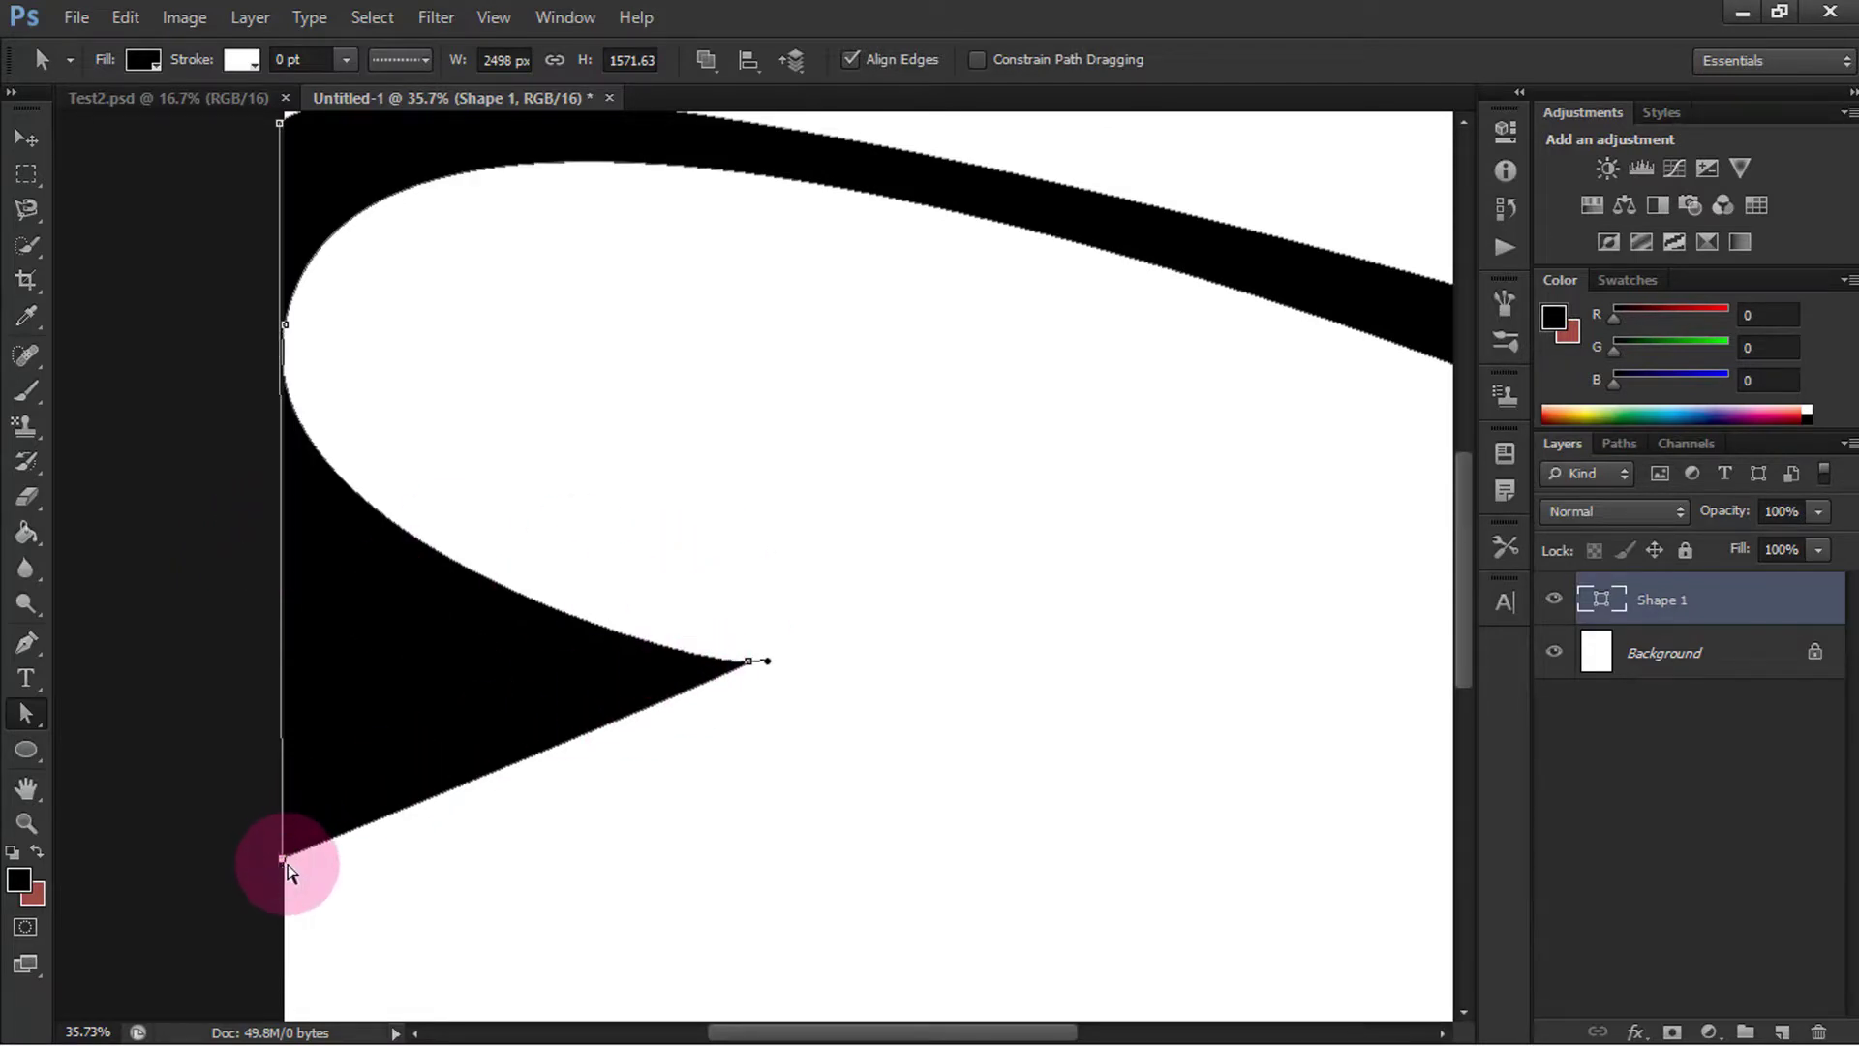
left_click_drag(287, 868, 287, 854)
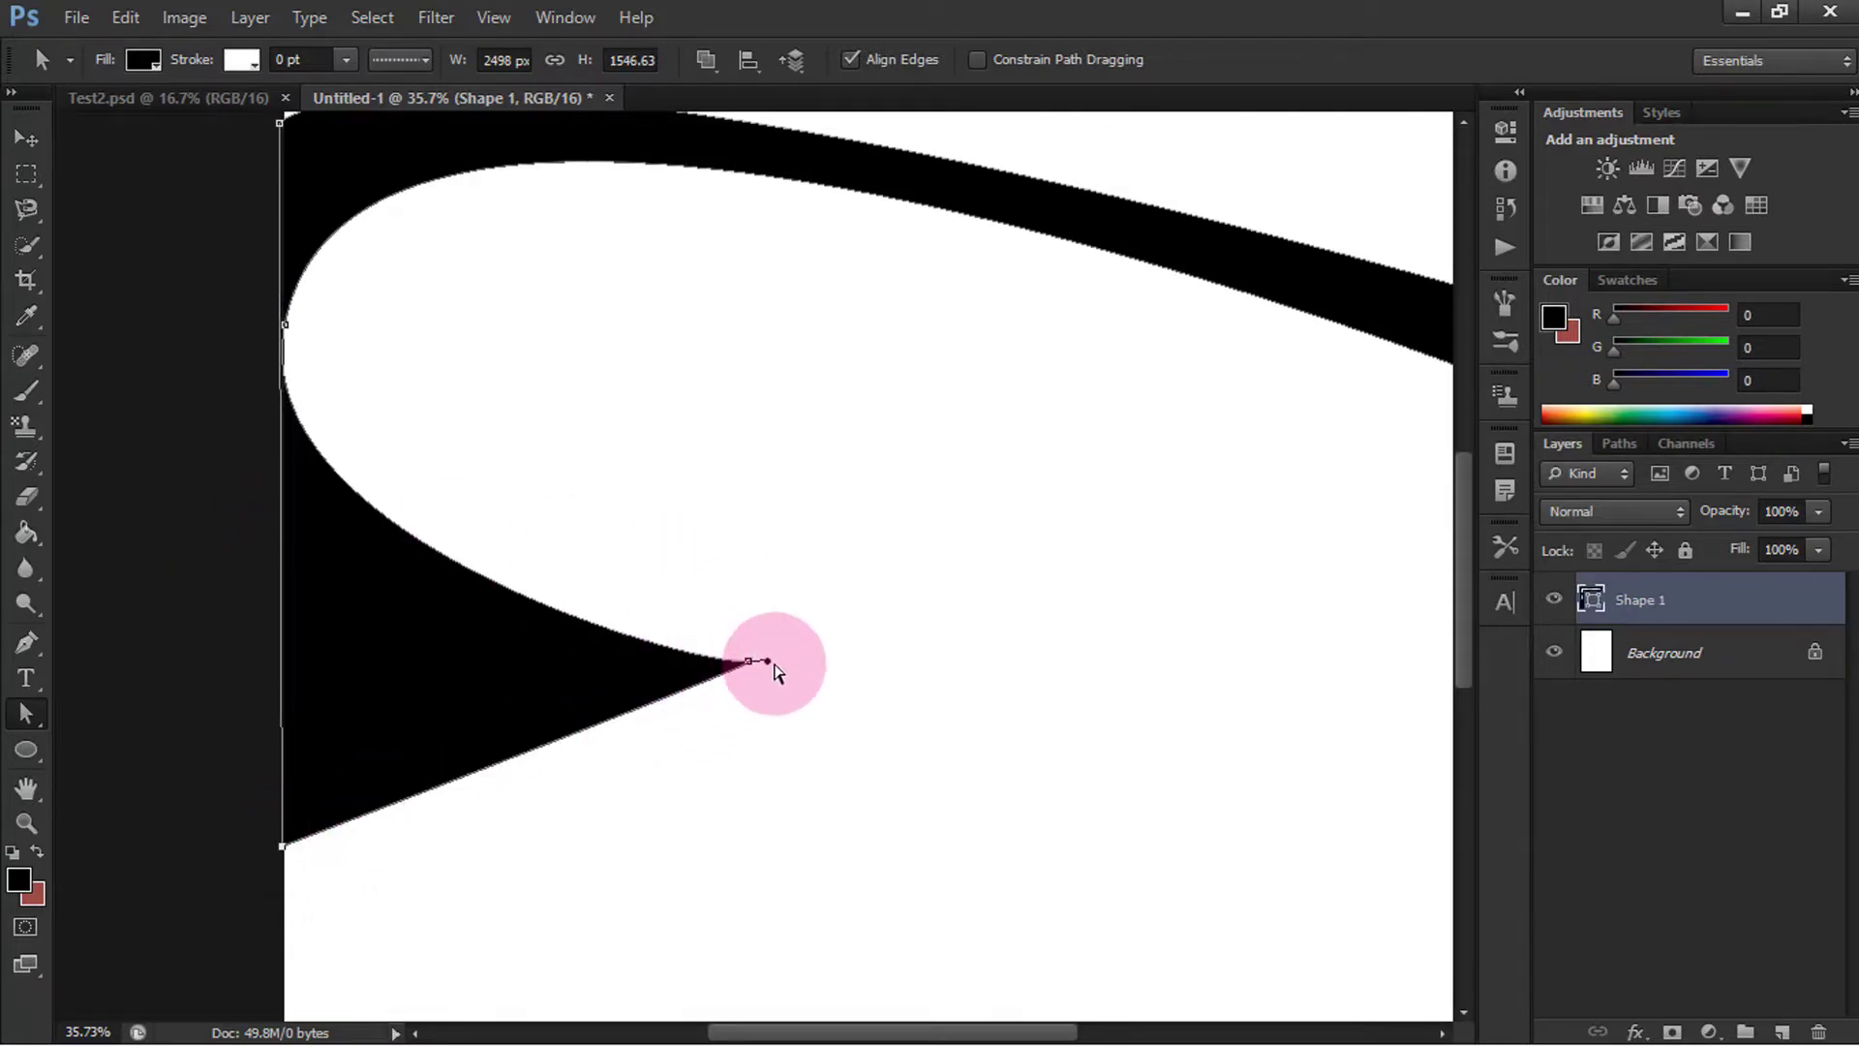
mouse_move(777, 671)
left_mouse_down()
mouse_move(822, 685)
mouse_move(755, 652)
mouse_move(755, 670)
left_mouse_up()
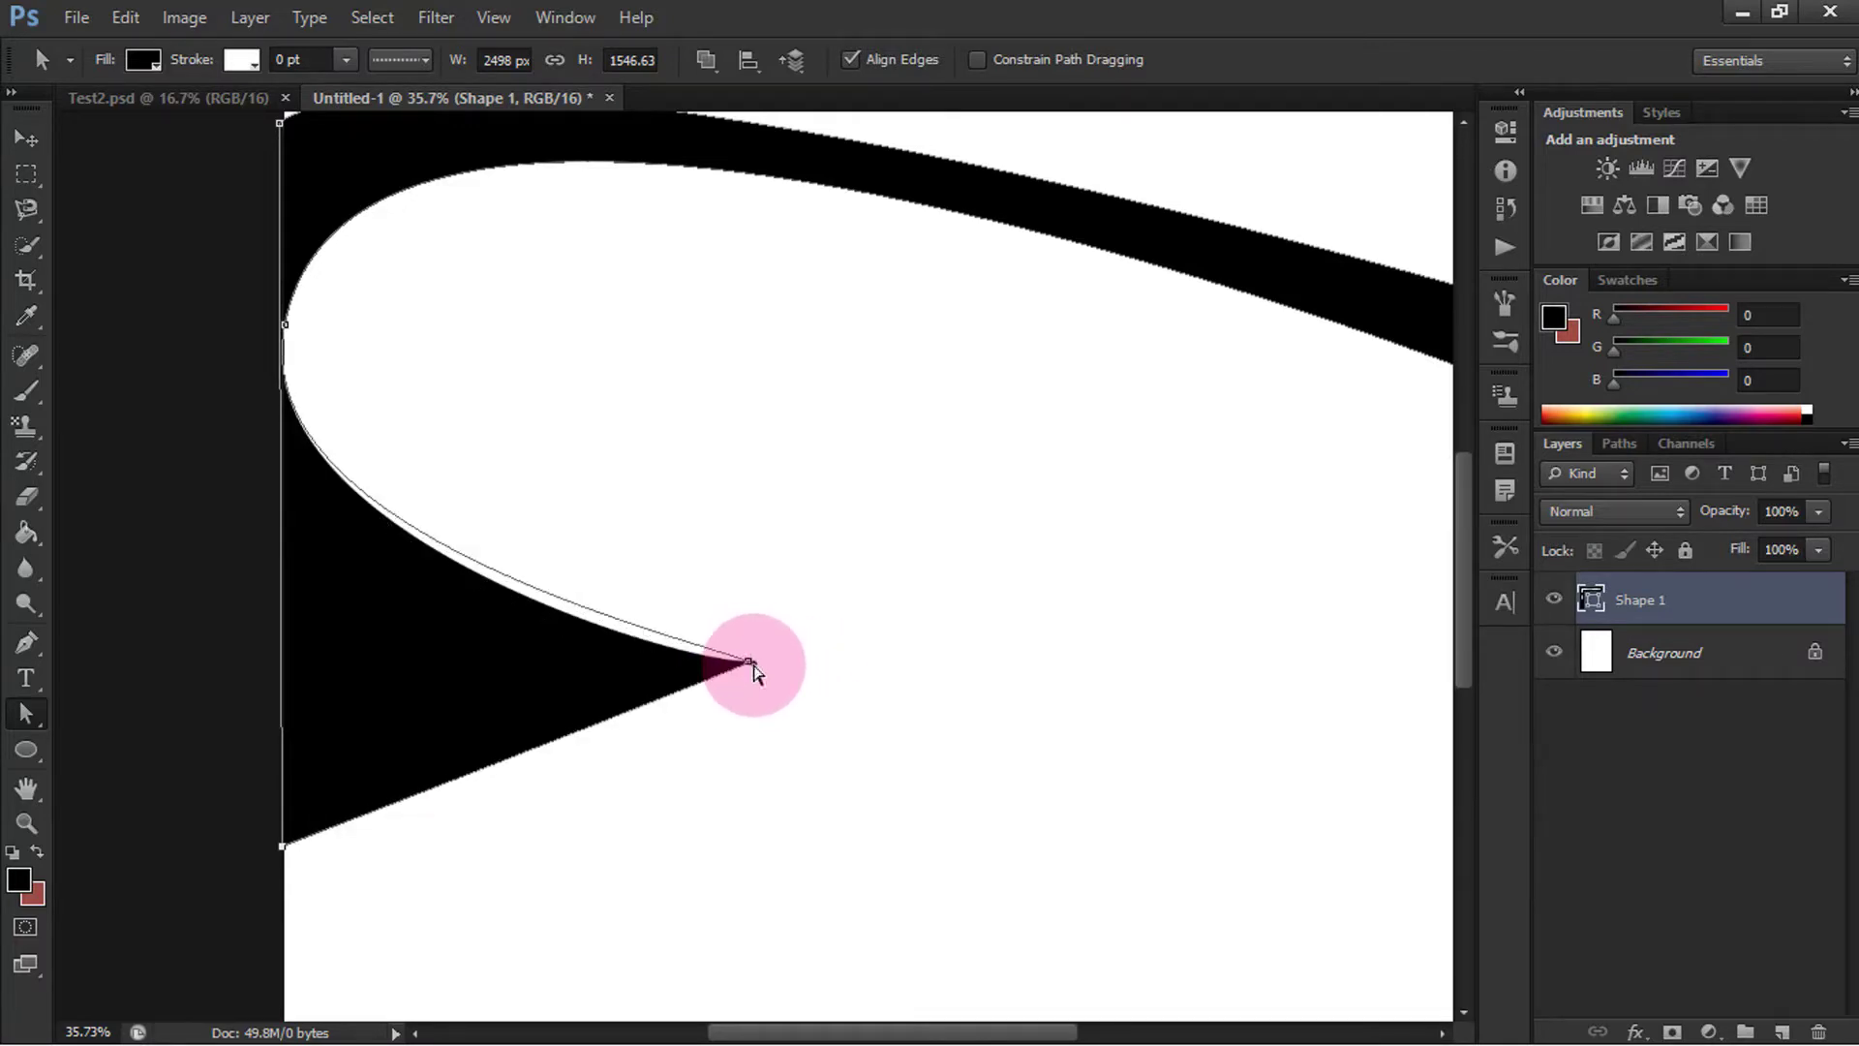
Step: Convert the bottom-left anchor into a sharp corner
left_click(26, 641)
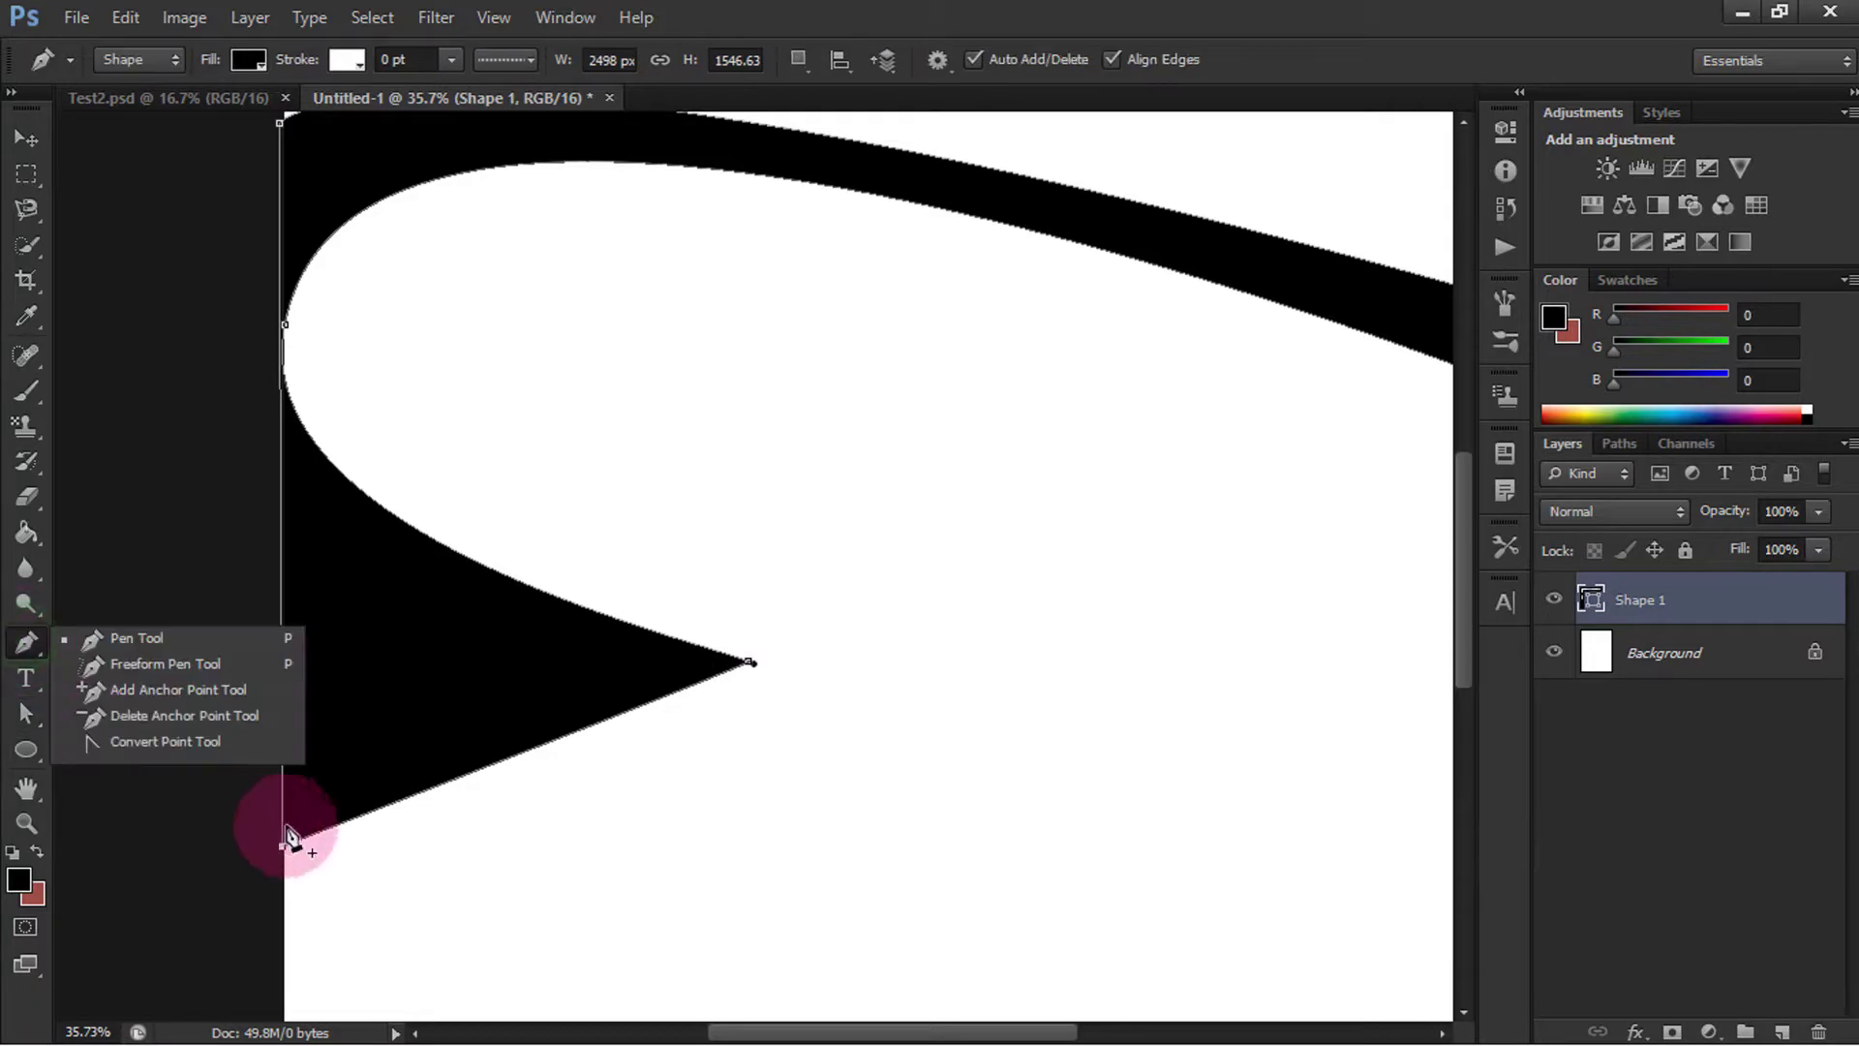
left_click(201, 639)
left_click(287, 840)
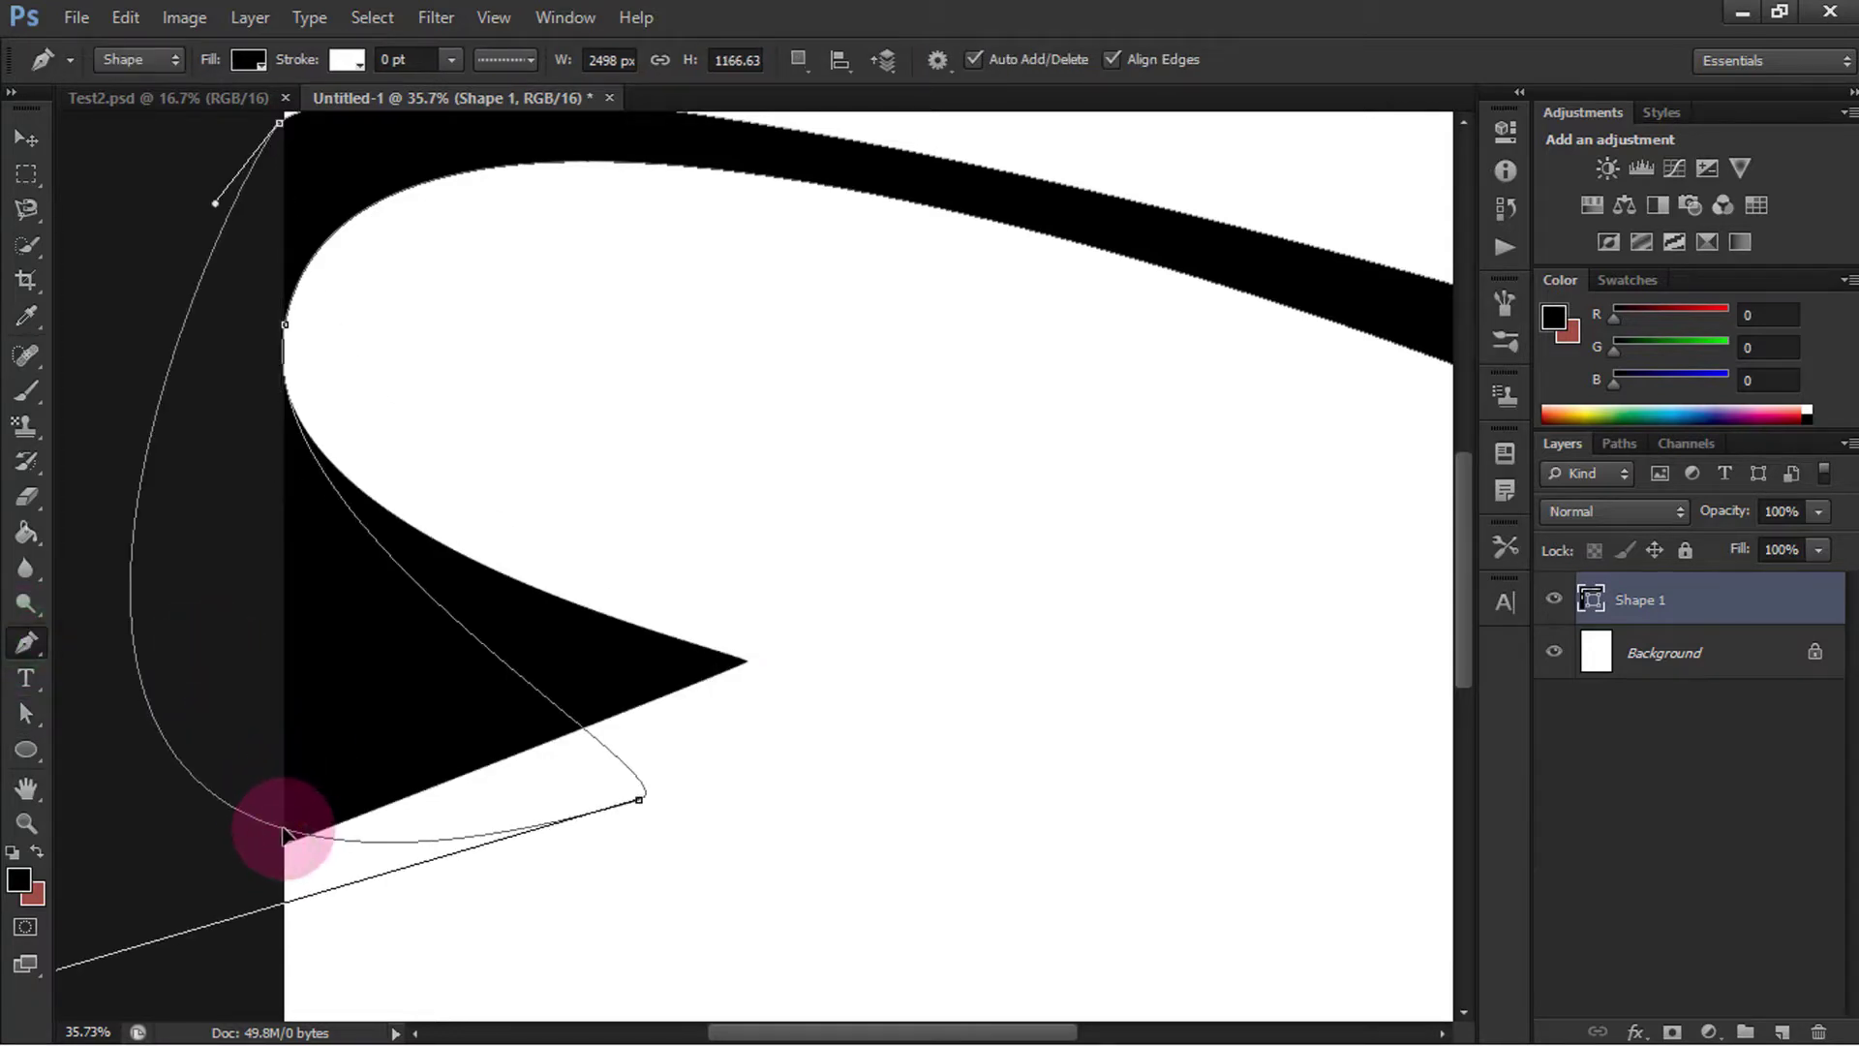
mouse_move(284, 838)
left_mouse_down()
mouse_move(448, 830)
mouse_move(300, 847)
mouse_move(286, 822)
left_mouse_up()
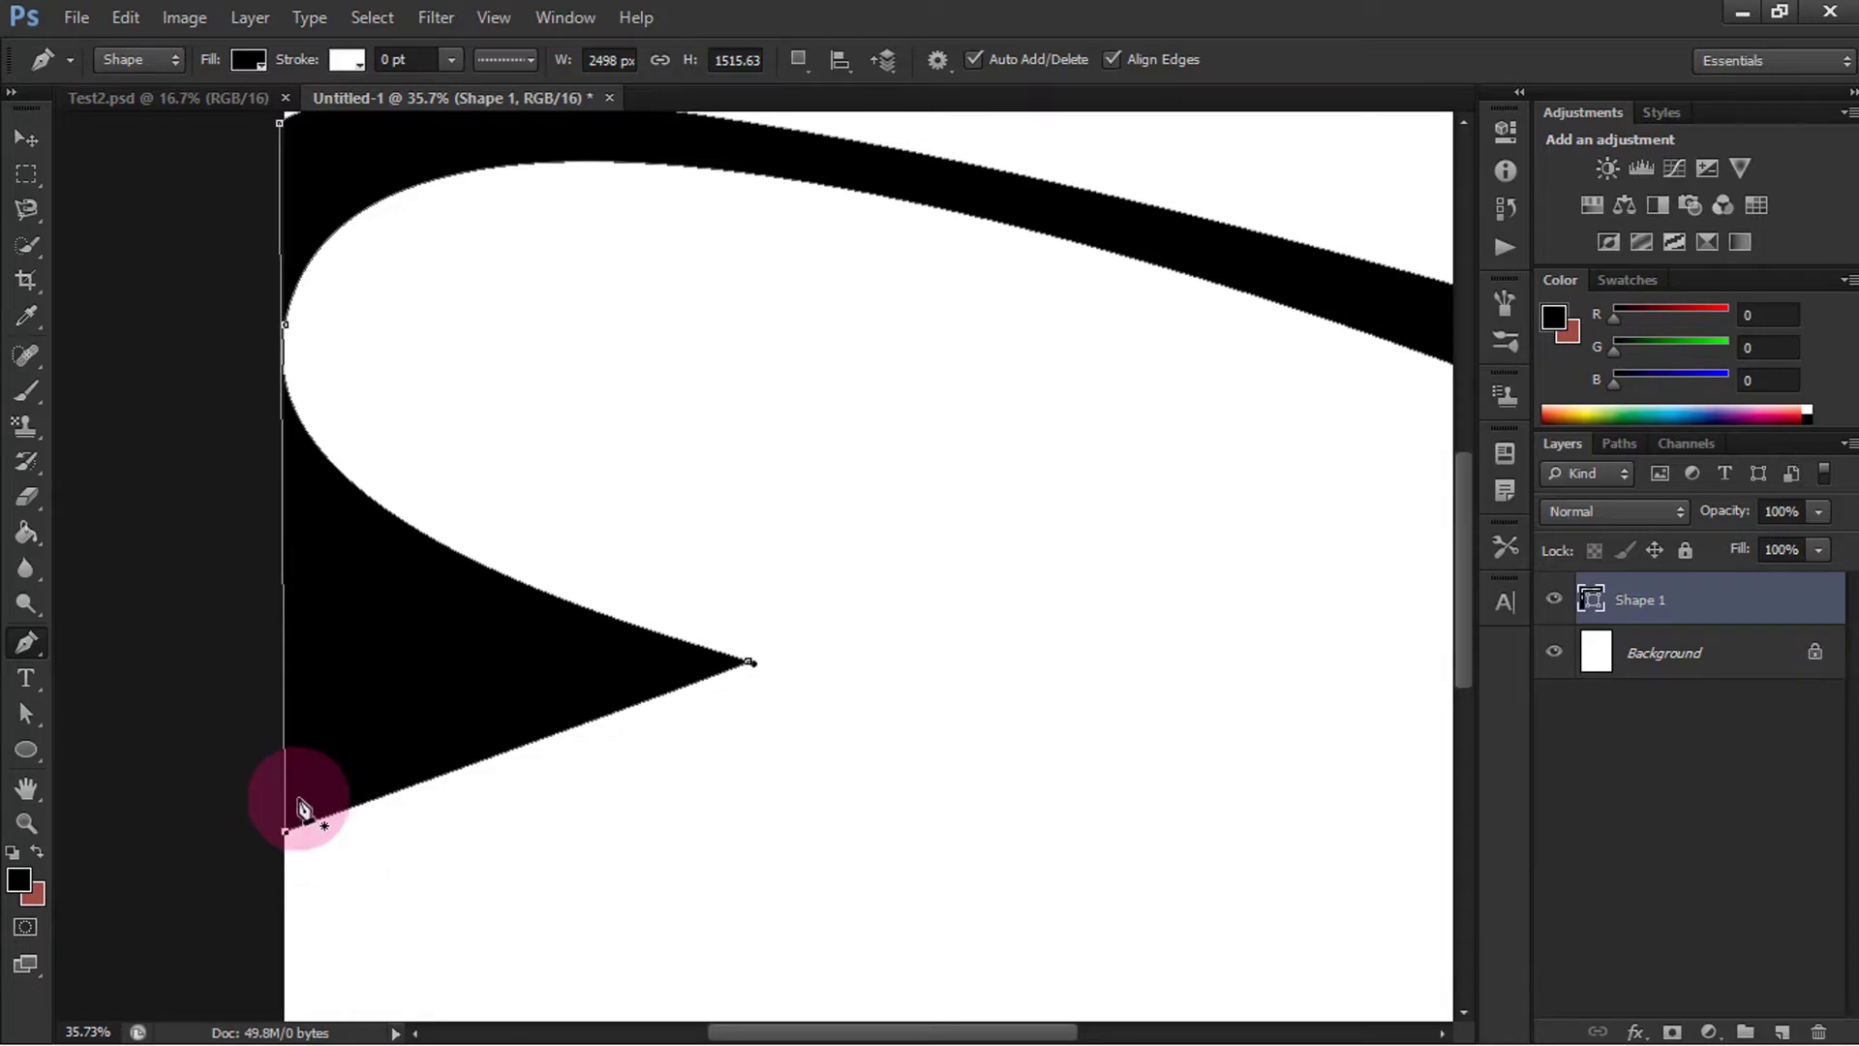
Step: Check the shortcut notes in Notepad and put them away to return to the canvas
key("alt+Tab")
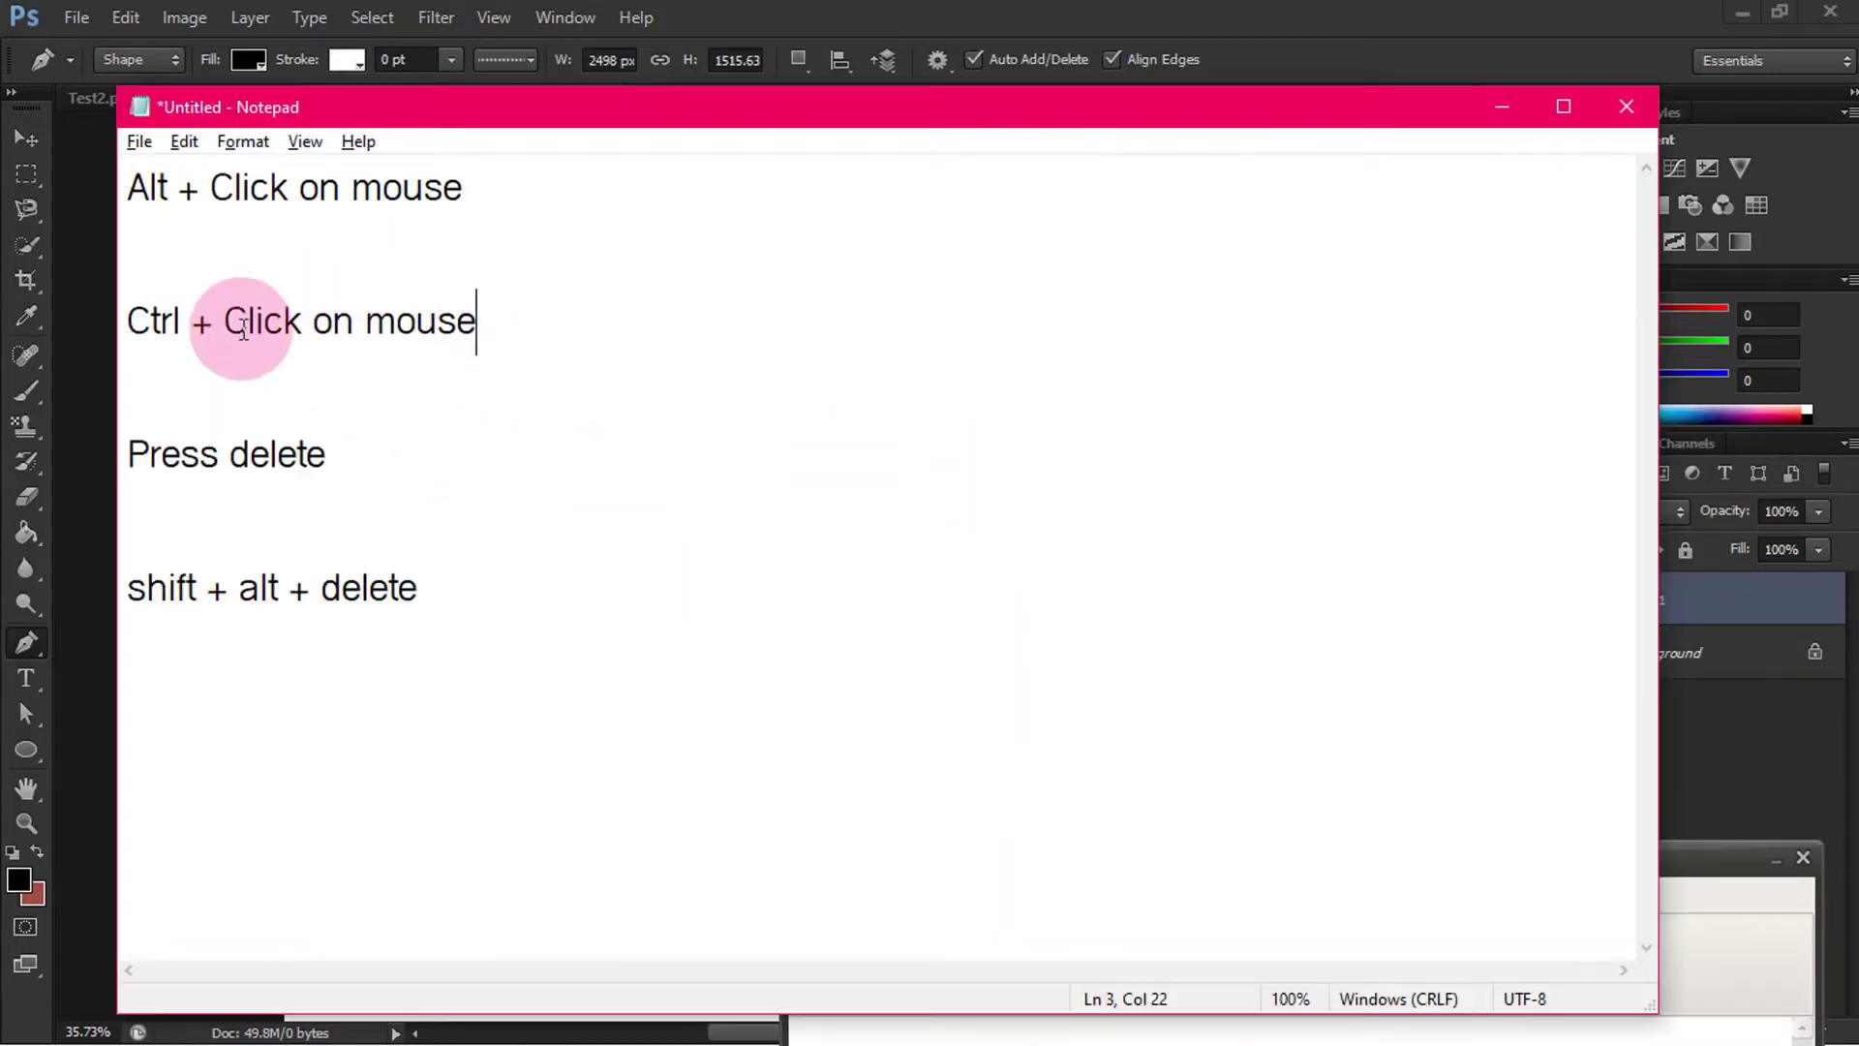
left_click_drag(466, 187, 68, 187)
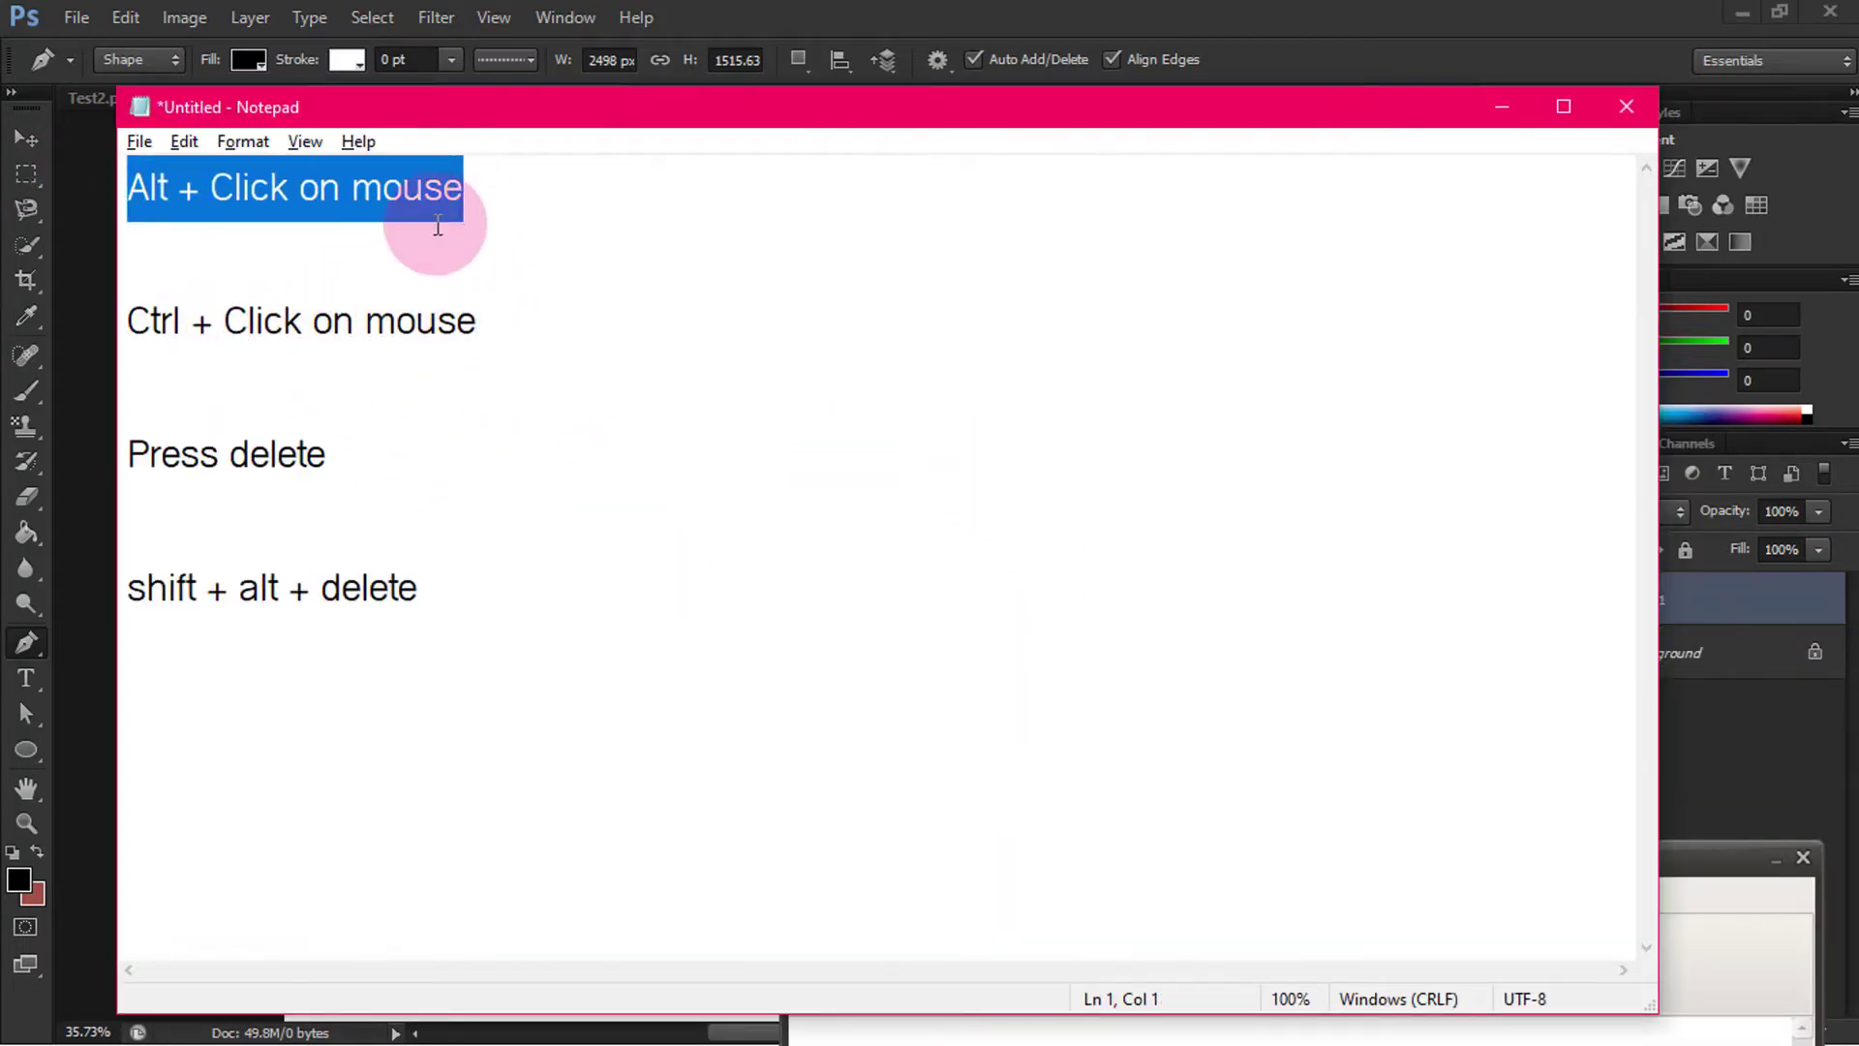
left_click(1504, 108)
Step: Curve the swoosh's lower edge from its bottom-left corner and nudge the right end and tip
left_click(1776, 859)
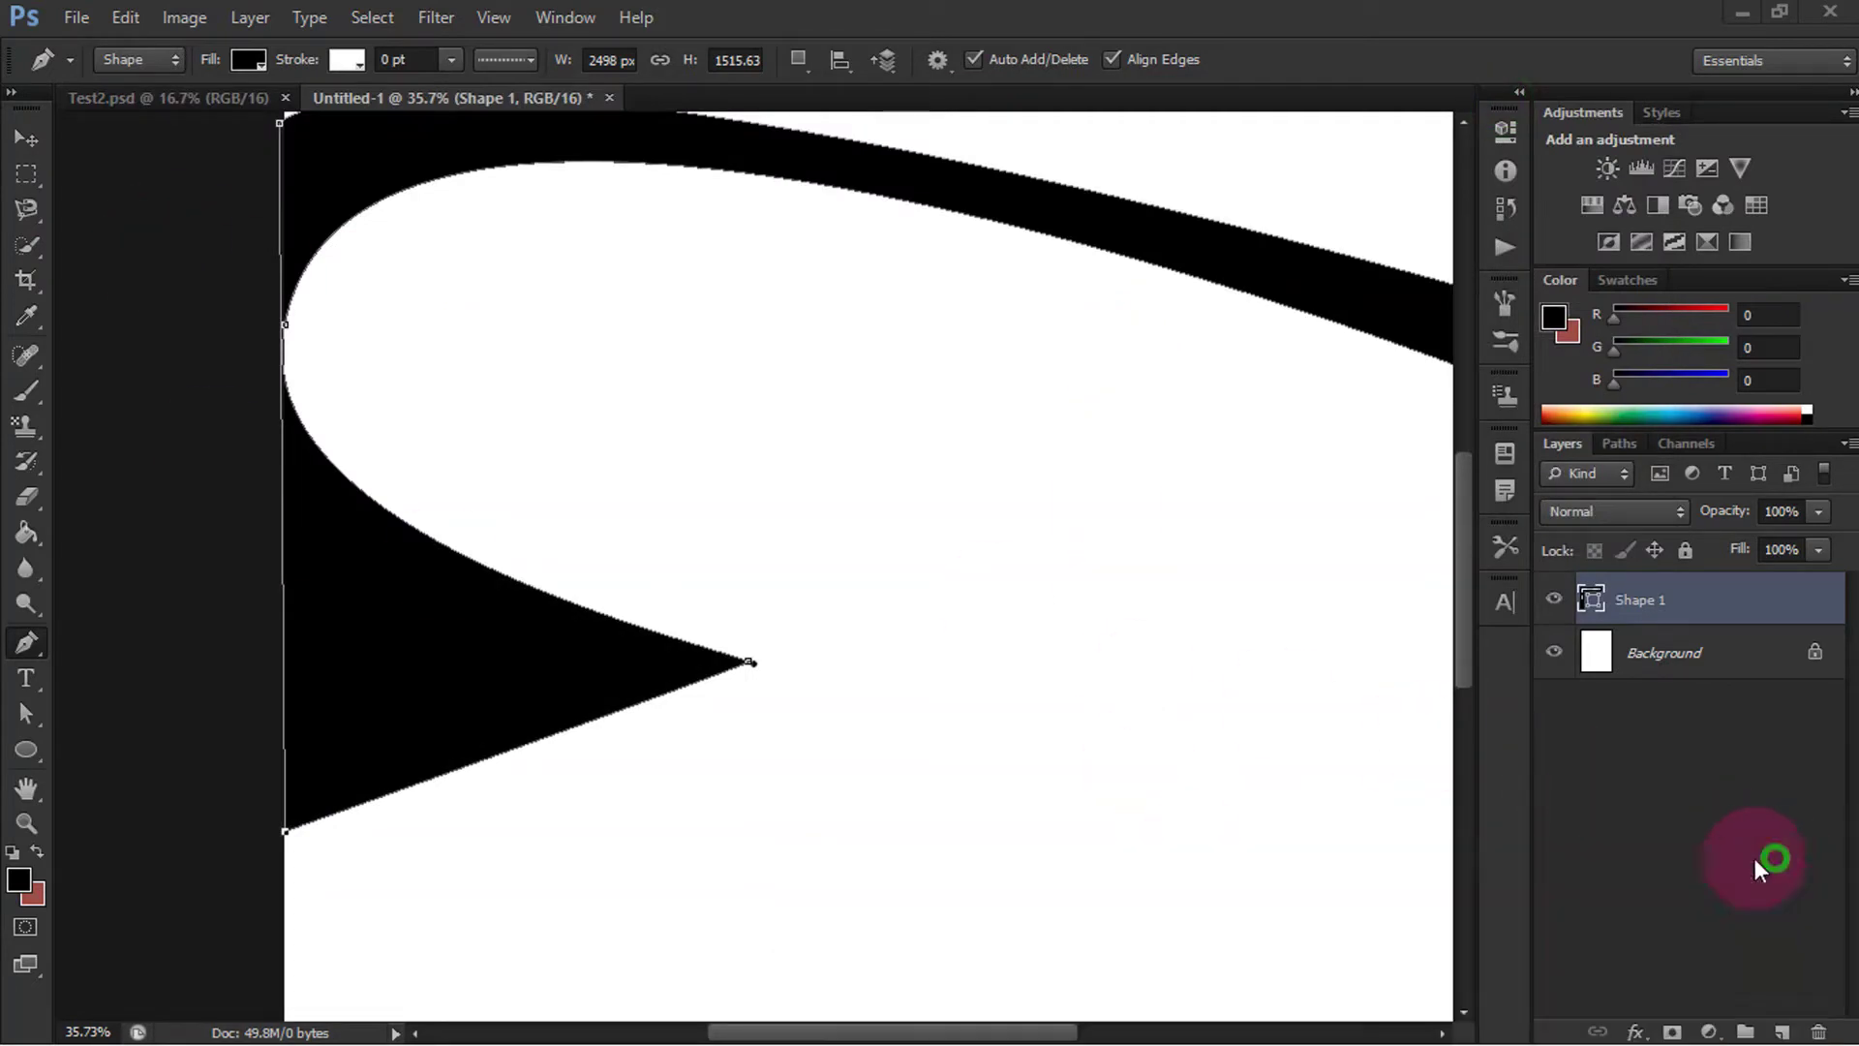
mouse_move(285, 832)
left_mouse_down()
mouse_move(279, 818)
mouse_move(270, 846)
mouse_move(307, 824)
mouse_move(298, 738)
left_mouse_up()
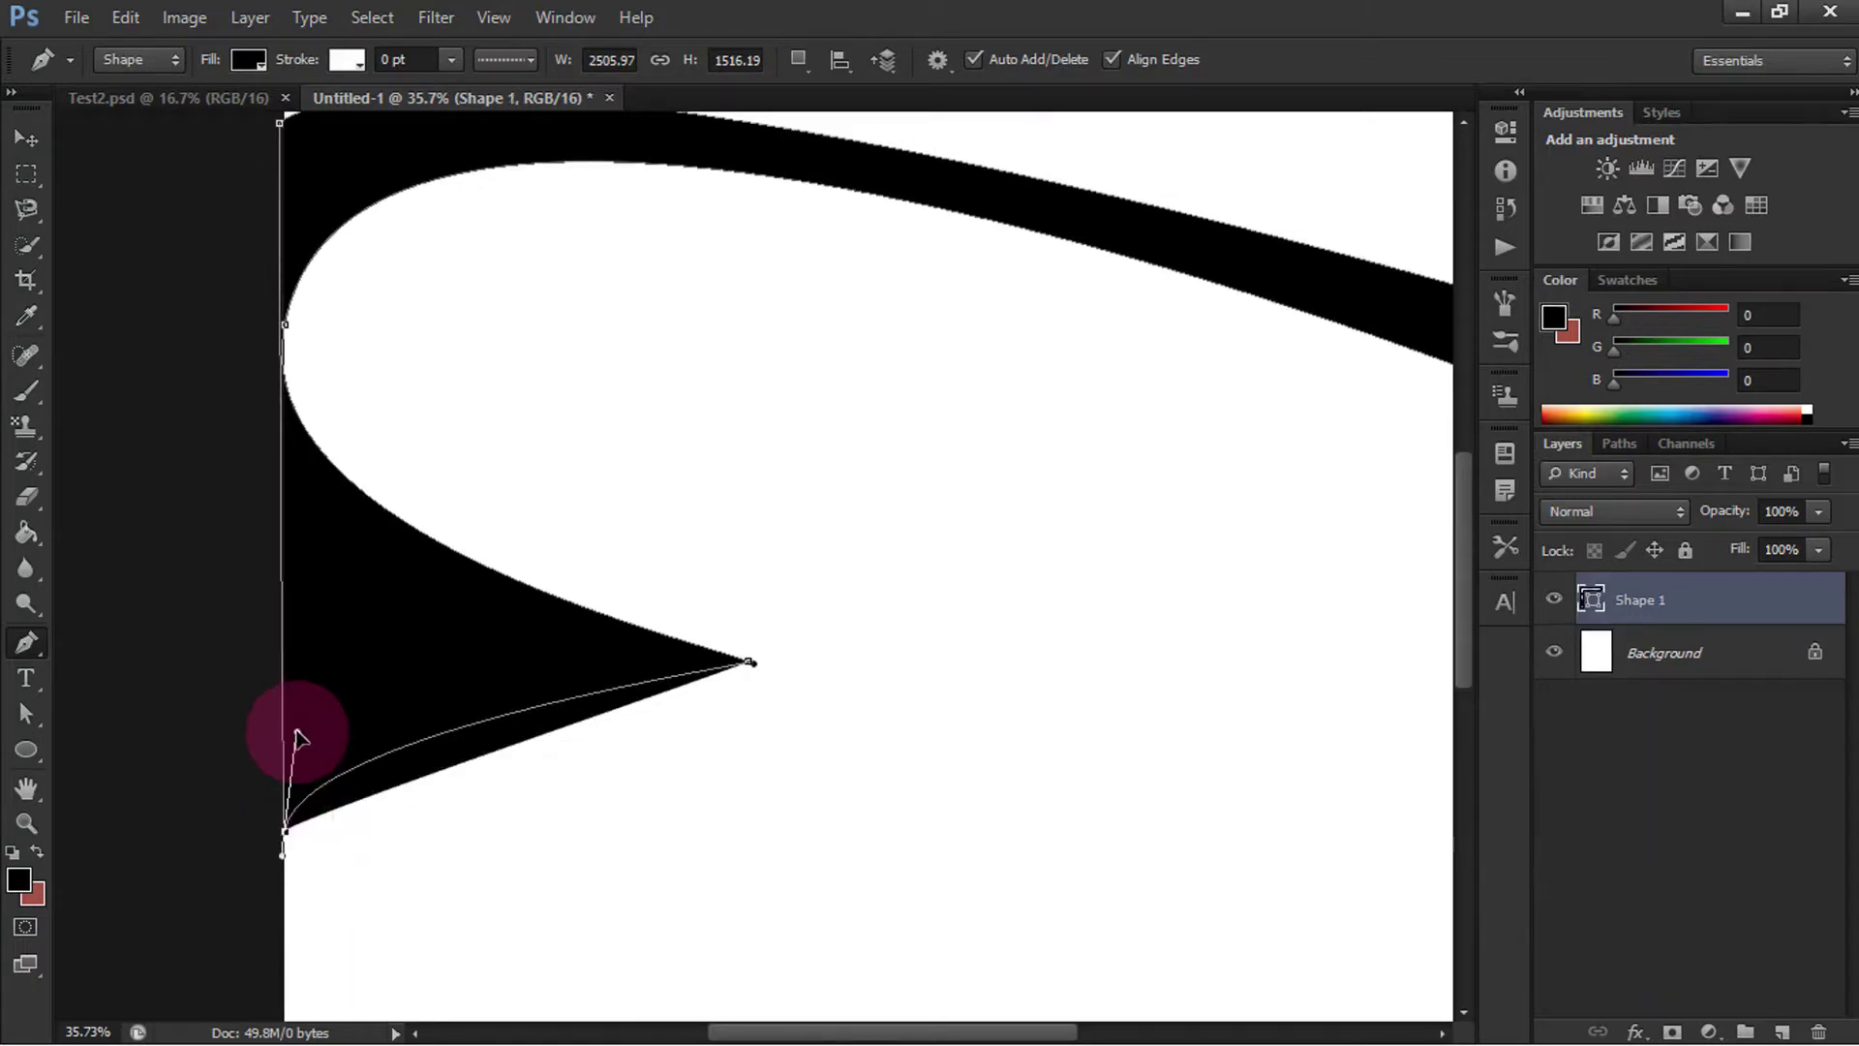
scroll(547, 552, "down", 3)
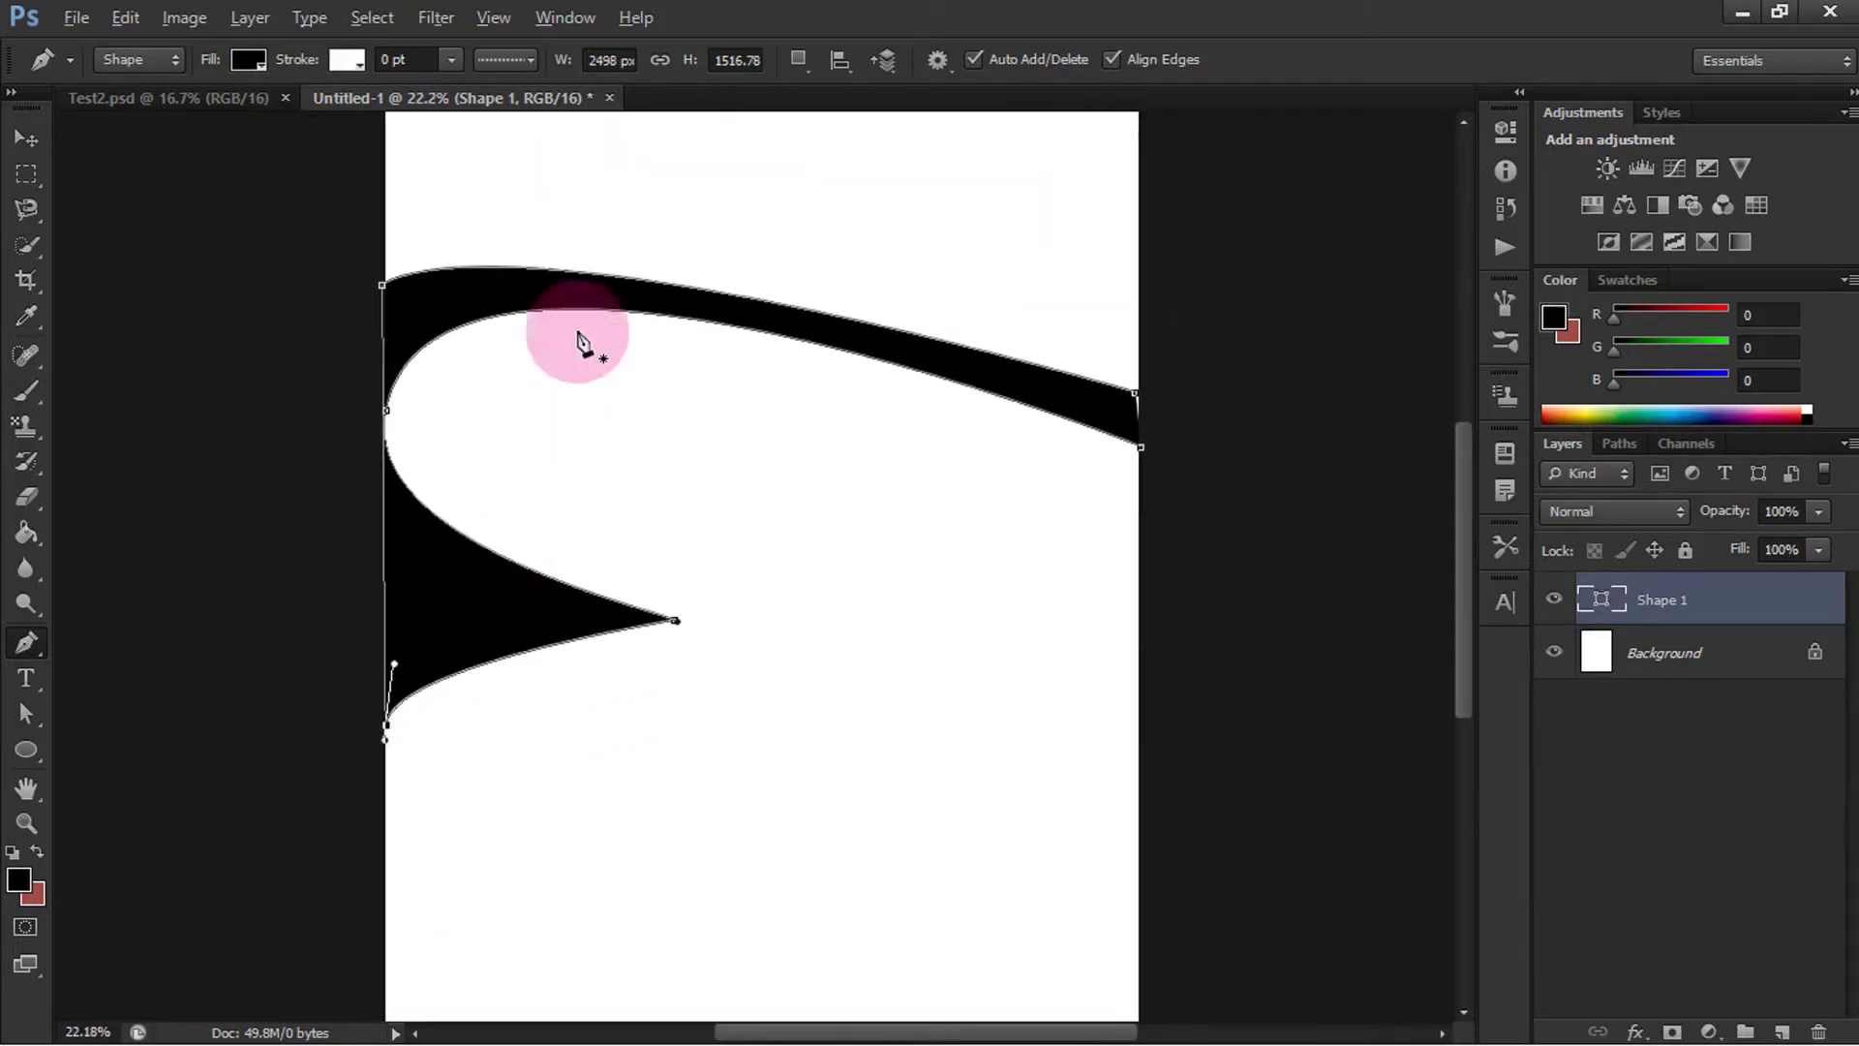
left_click_drag(1135, 397, 1144, 398)
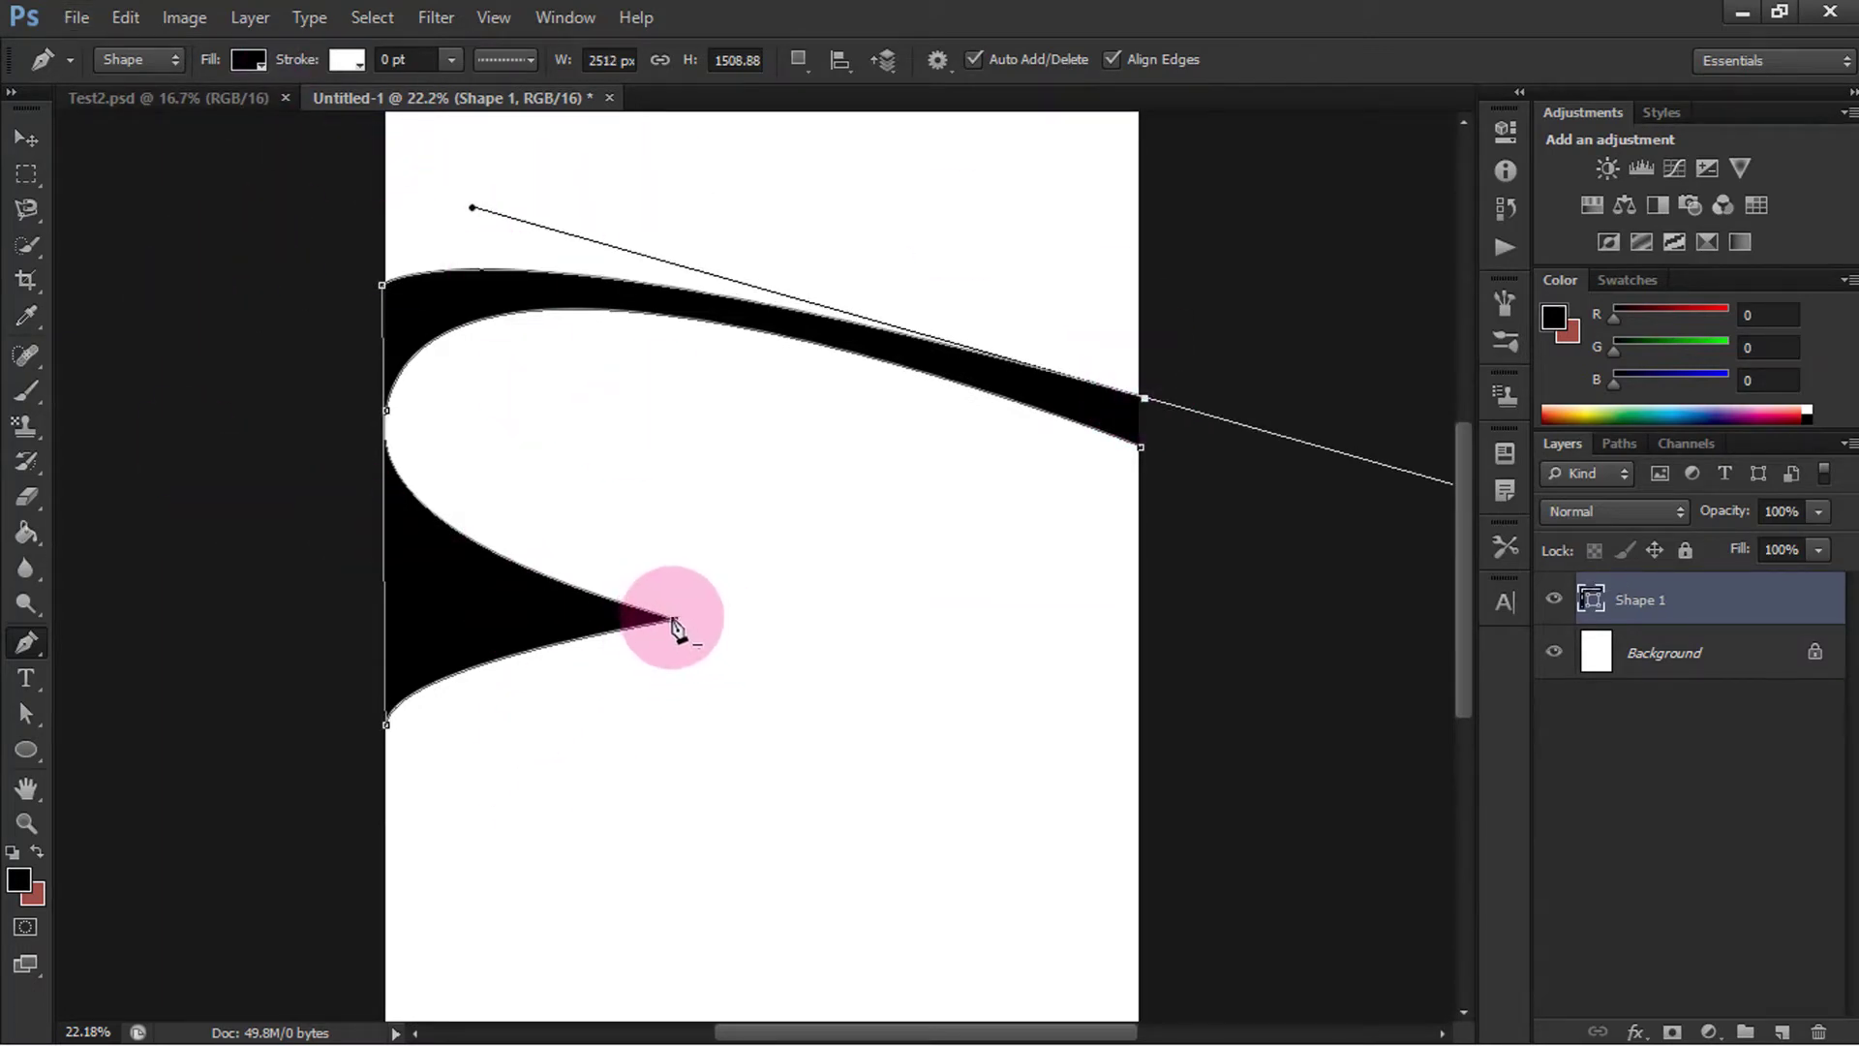
mouse_move(671, 619)
left_mouse_down()
mouse_move(641, 581)
mouse_move(691, 538)
mouse_move(625, 581)
mouse_move(654, 581)
left_mouse_up()
Step: Deselect the shape and fit the whole page on screen
left_click(26, 138)
left_click(514, 572)
key("ctrl+minus")
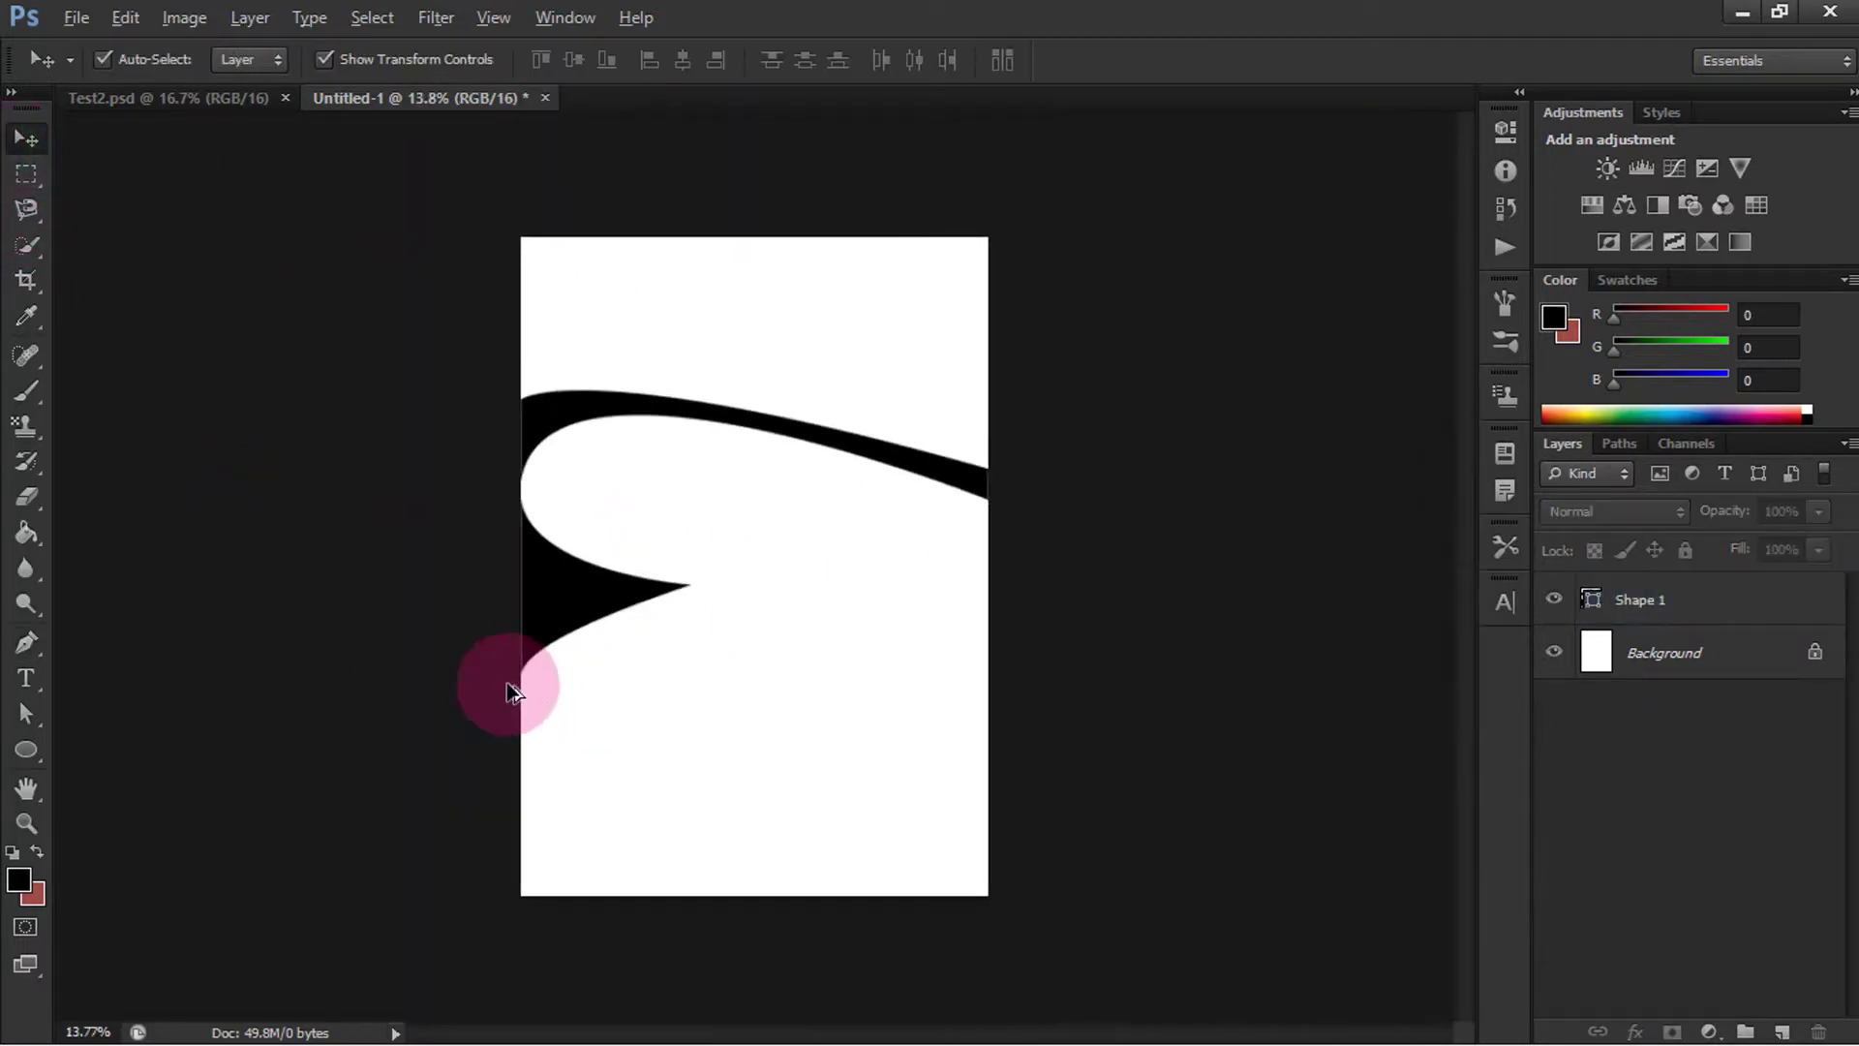
key("ctrl+0")
Step: Fill the Shape 1 swoosh with red
left_click(447, 350)
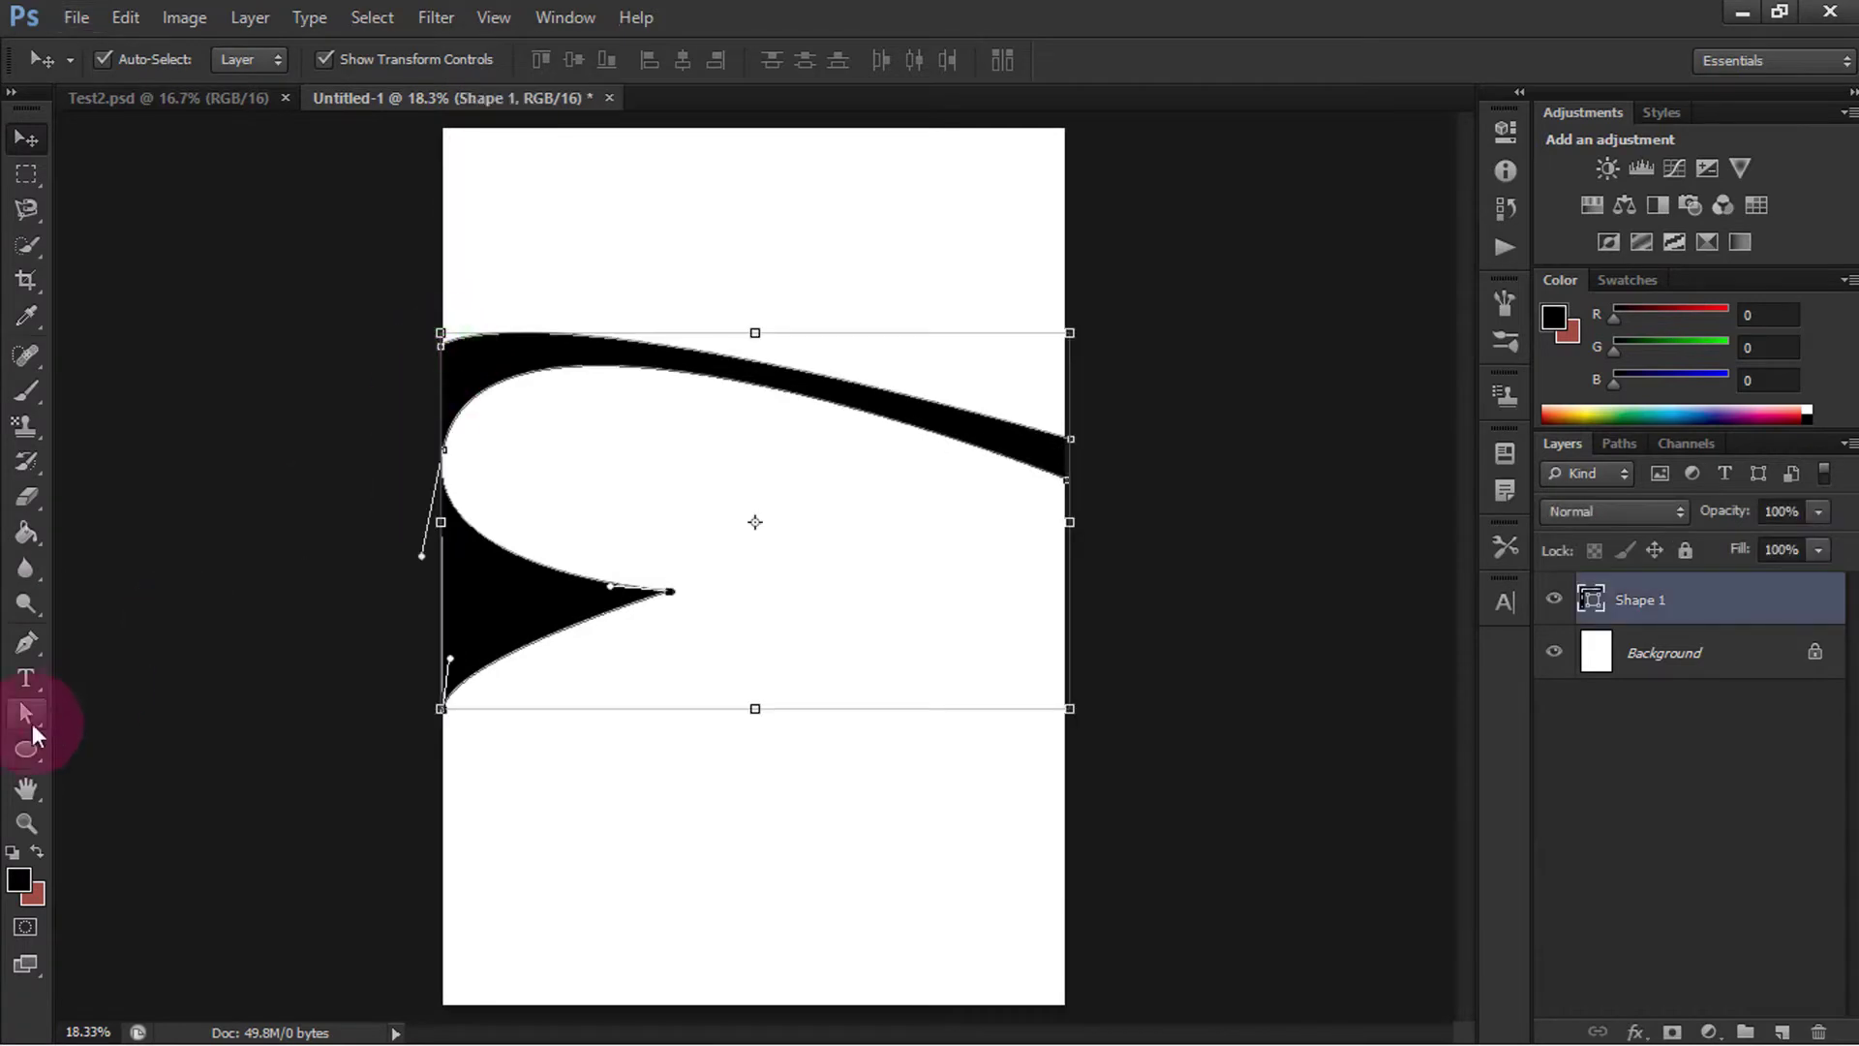
left_click(26, 642)
left_click(326, 64)
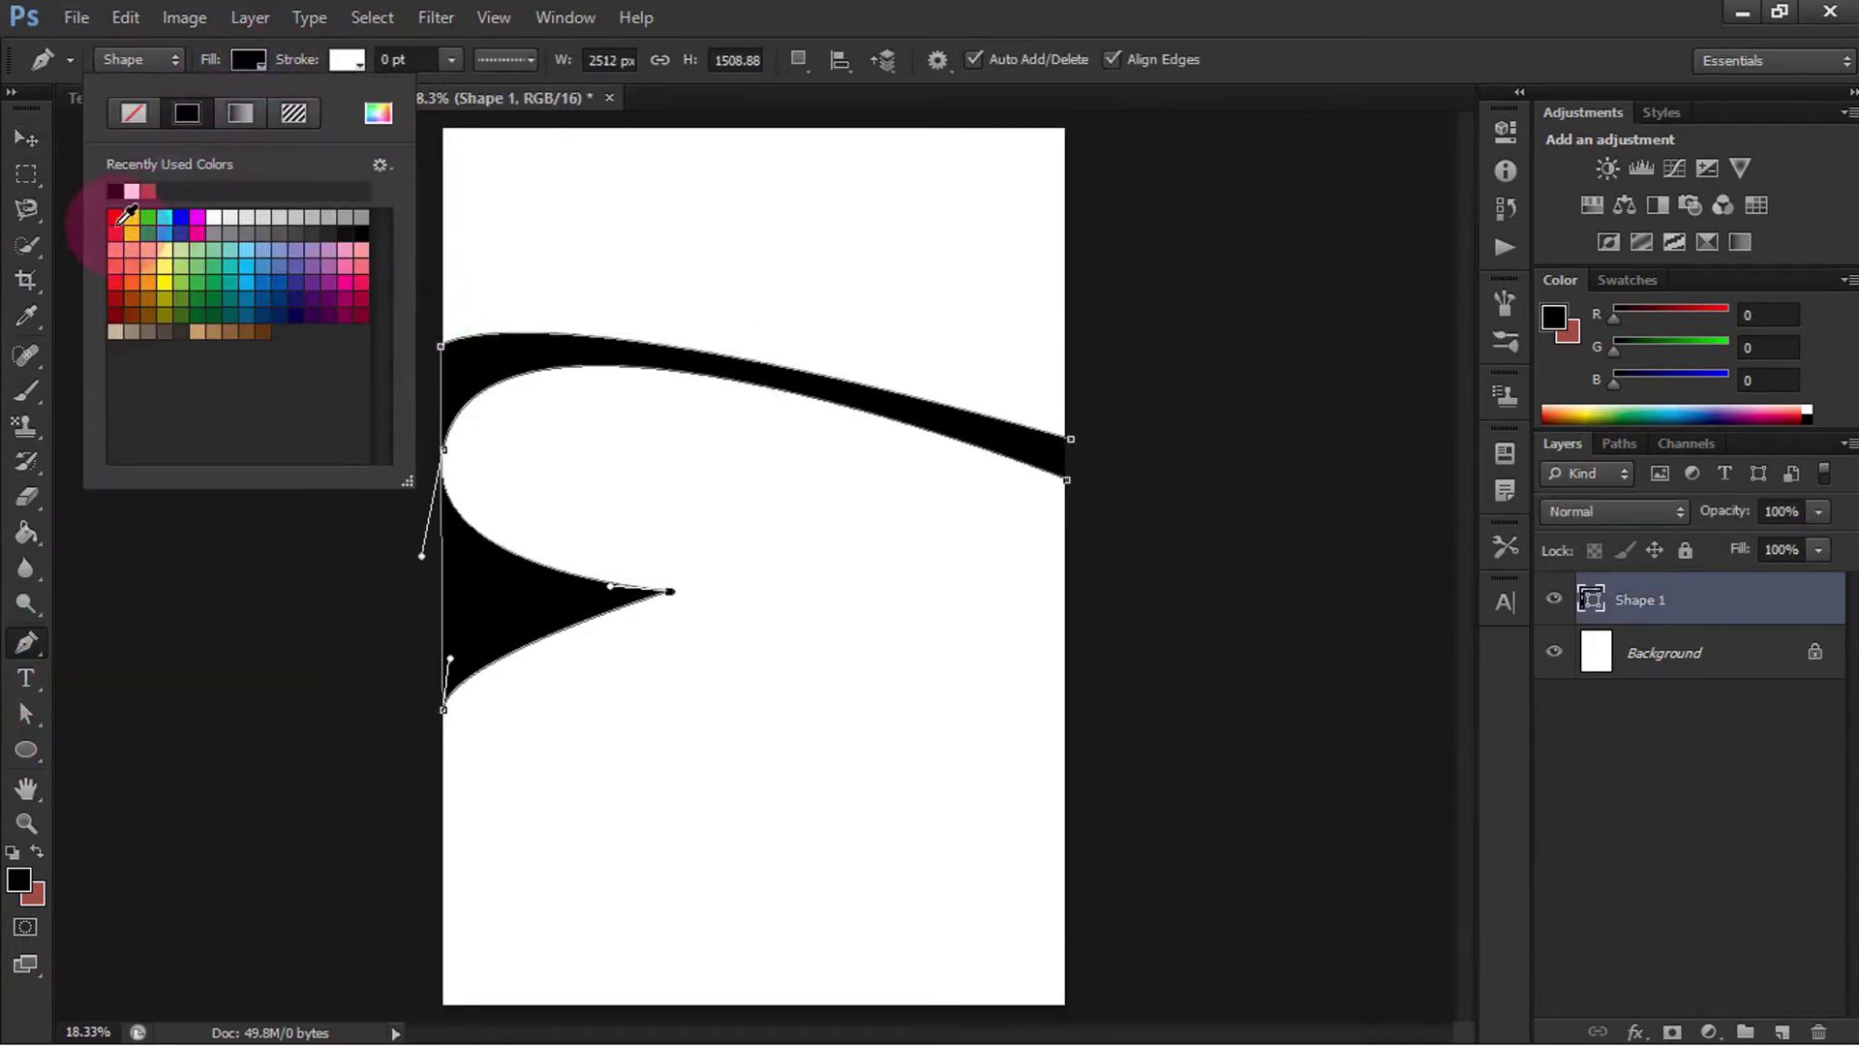
left_click(122, 214)
left_click(6, 400)
Step: Start a new shape at the red band's right end
right_click(43, 658)
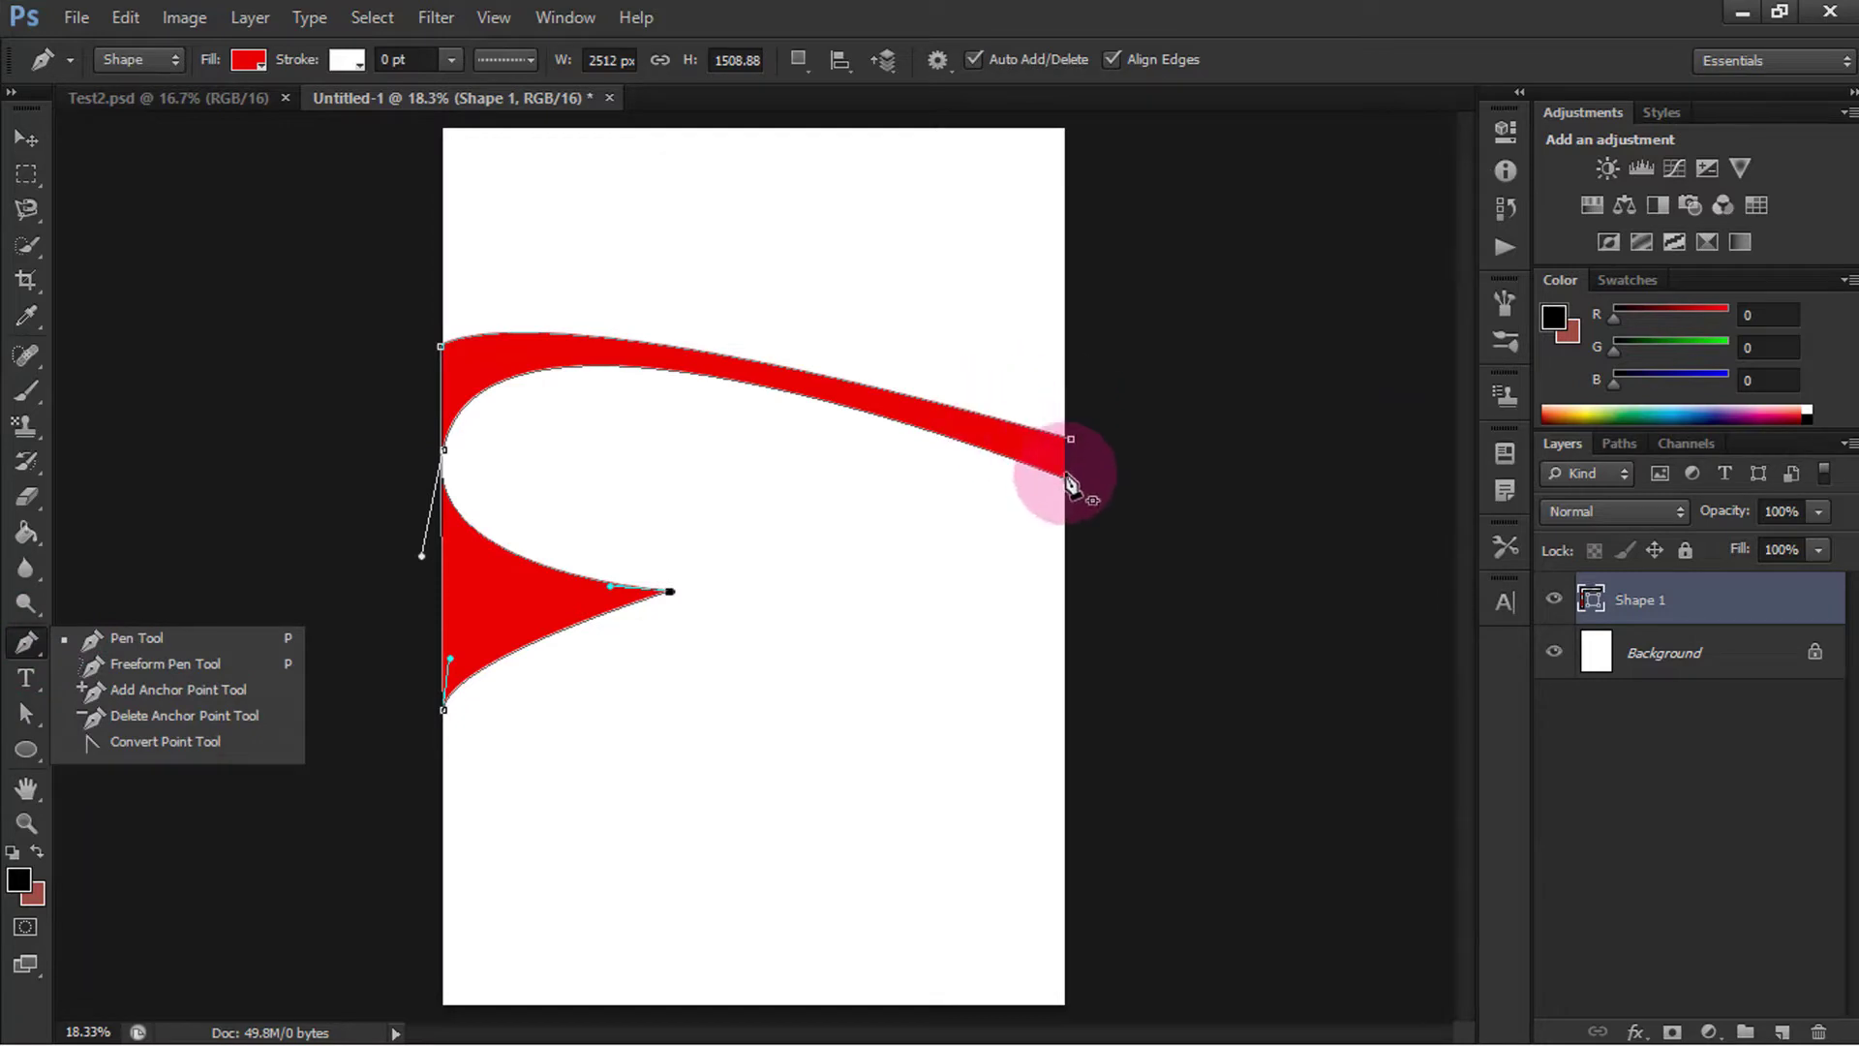
left_click(1072, 441)
left_click_drag(1073, 433, 1070, 447)
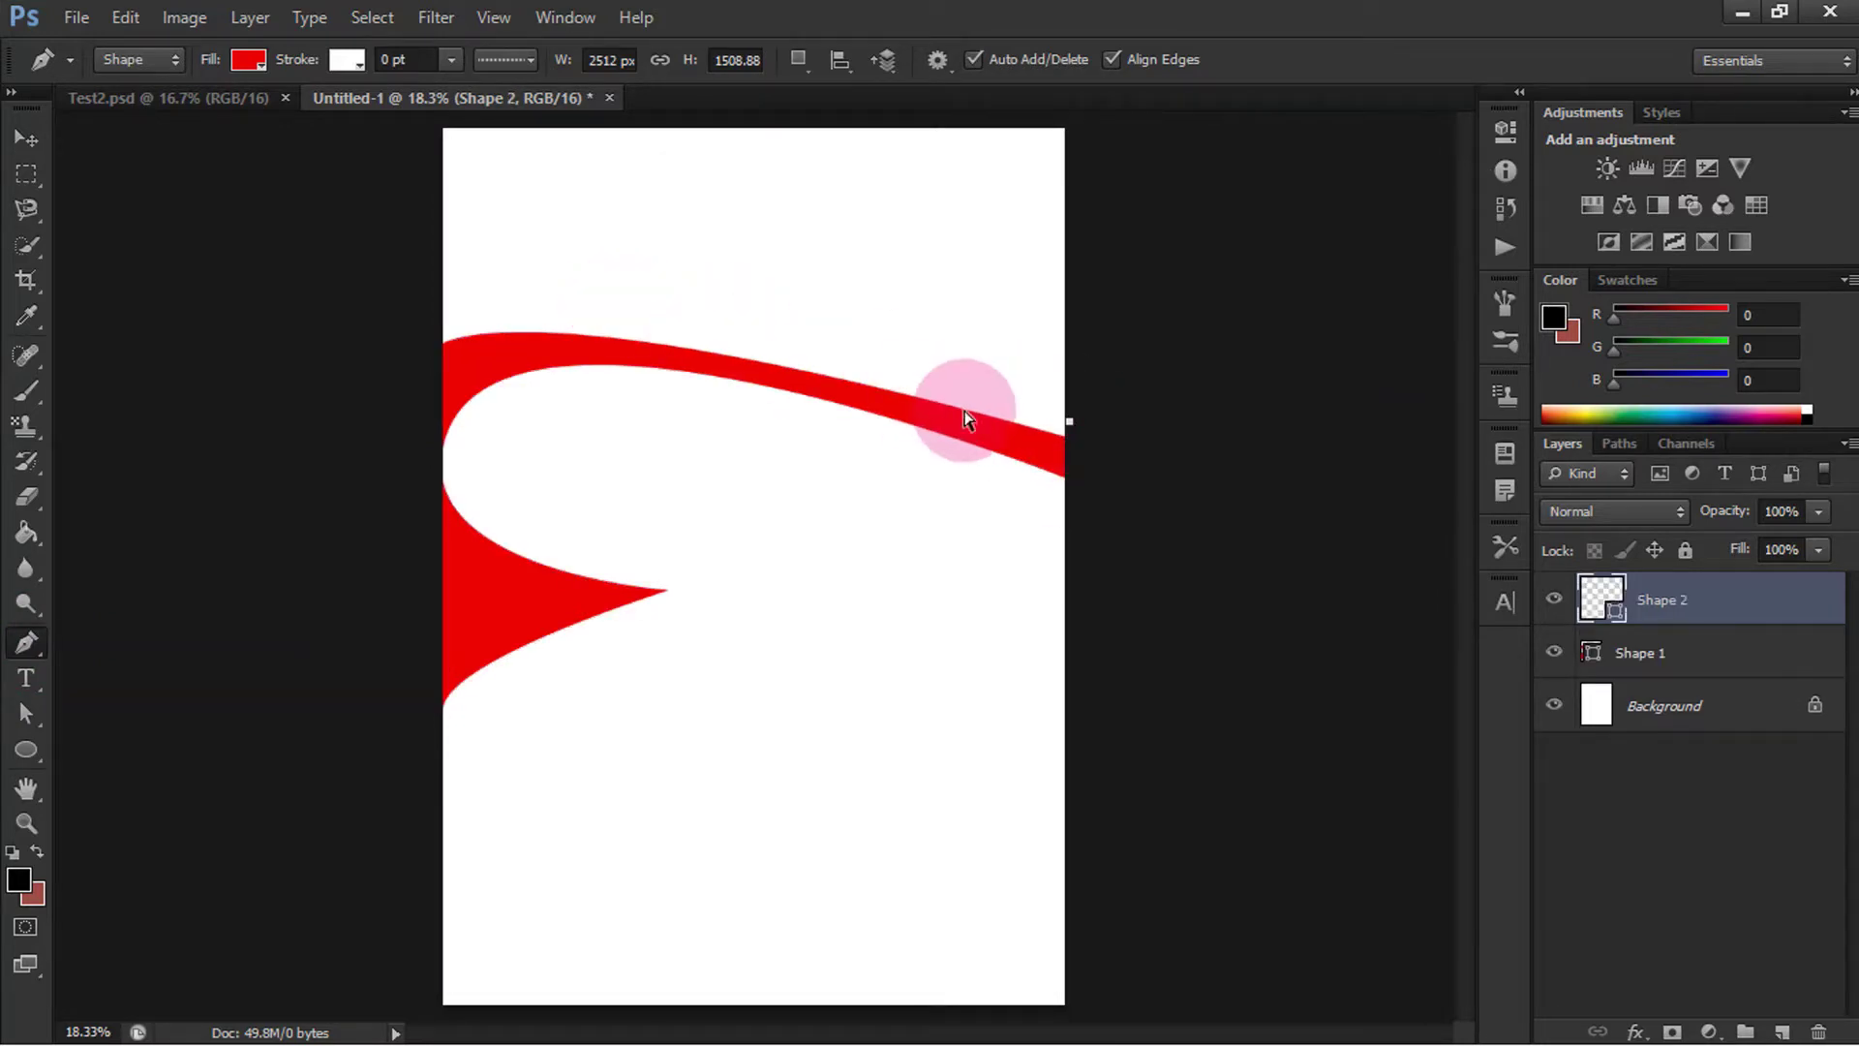
Step: Draw a closed shape covering the page top above the red band
scroll(1073, 451, "up", 3)
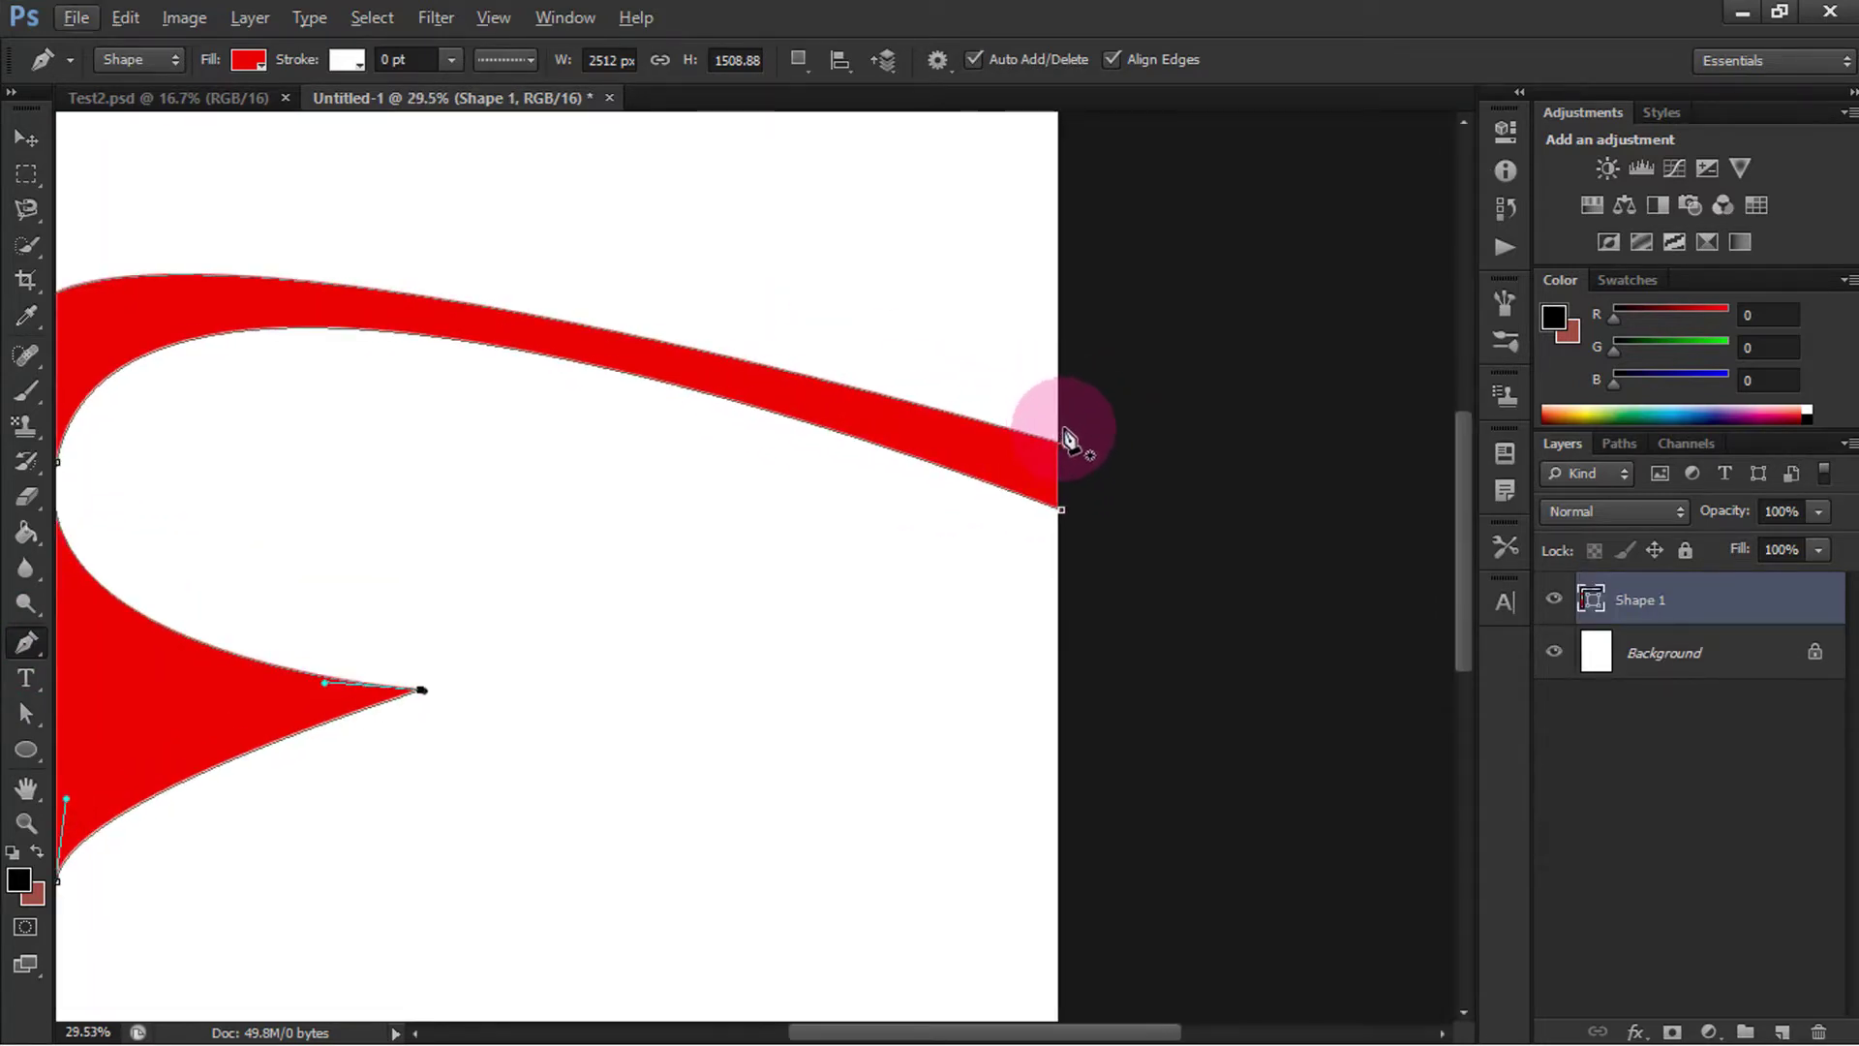
left_click(1073, 472)
scroll(249, 568, "down", 1)
scroll(249, 568, "down", 1)
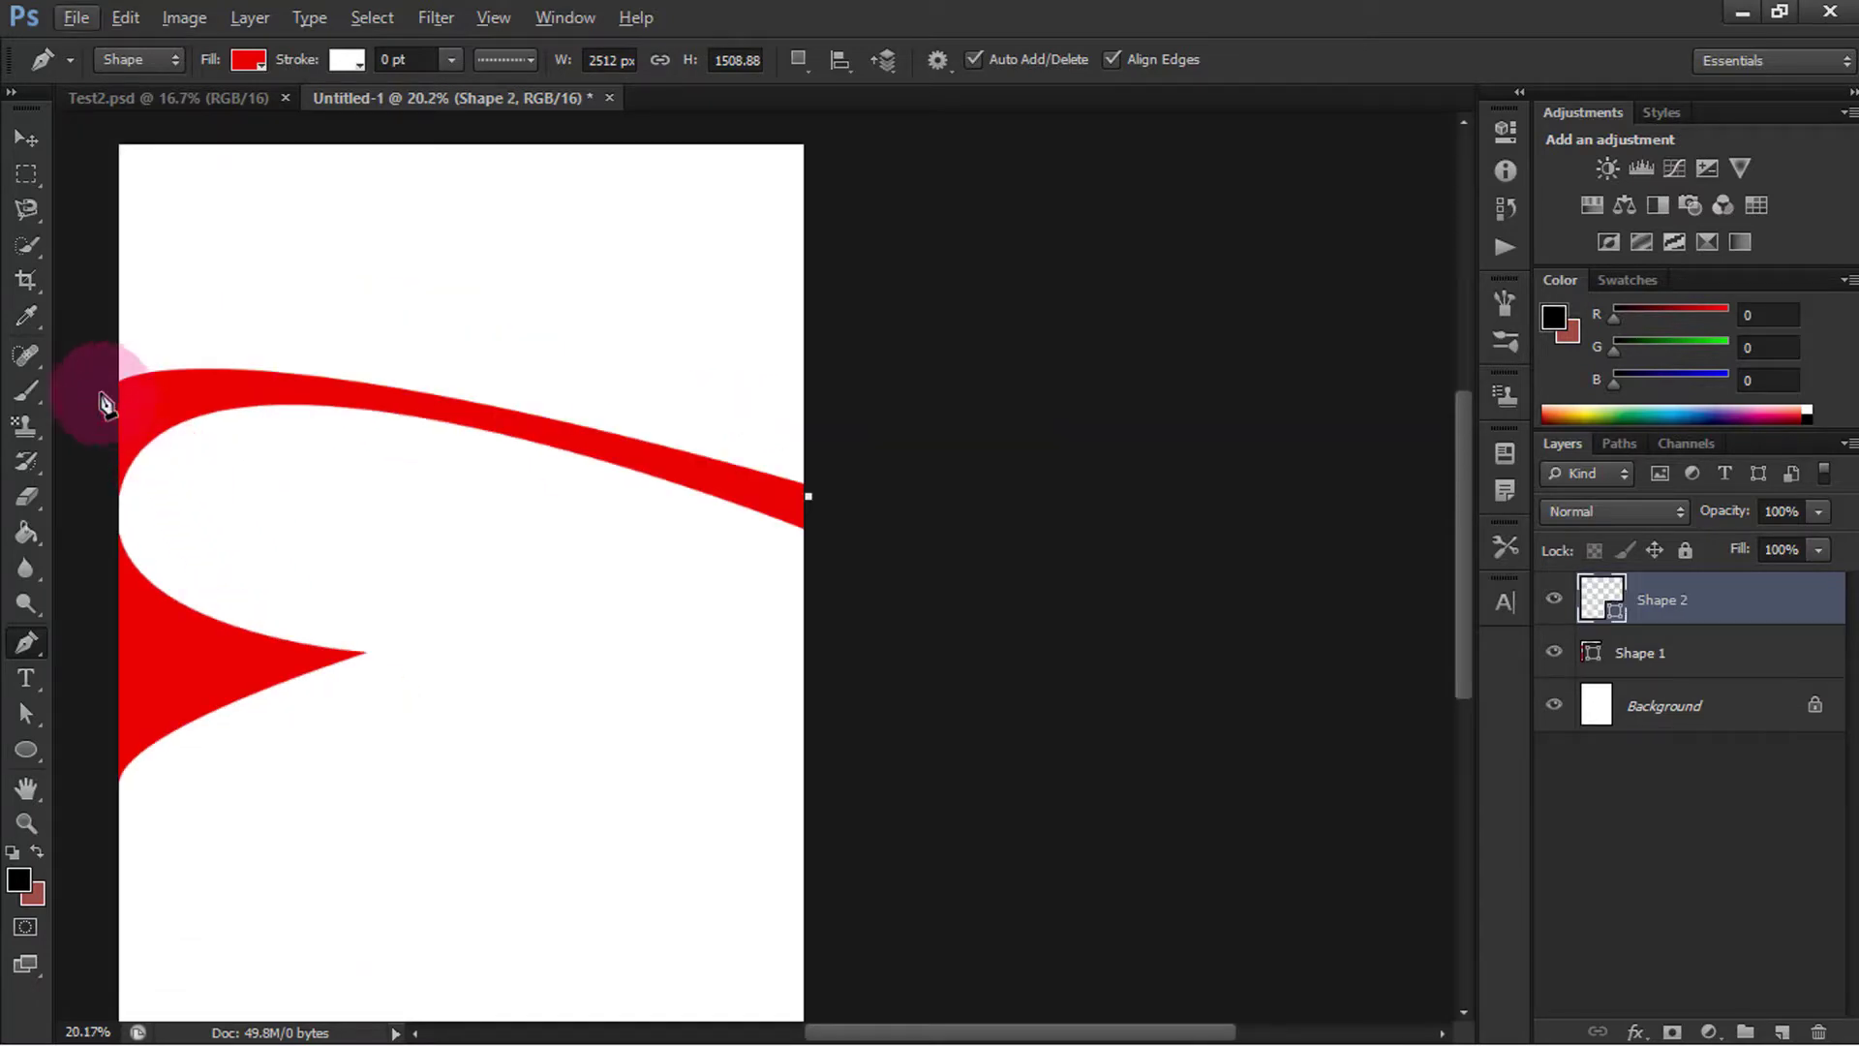
mouse_move(112, 411)
left_mouse_down()
mouse_move(70, 444)
mouse_move(59, 488)
left_mouse_up()
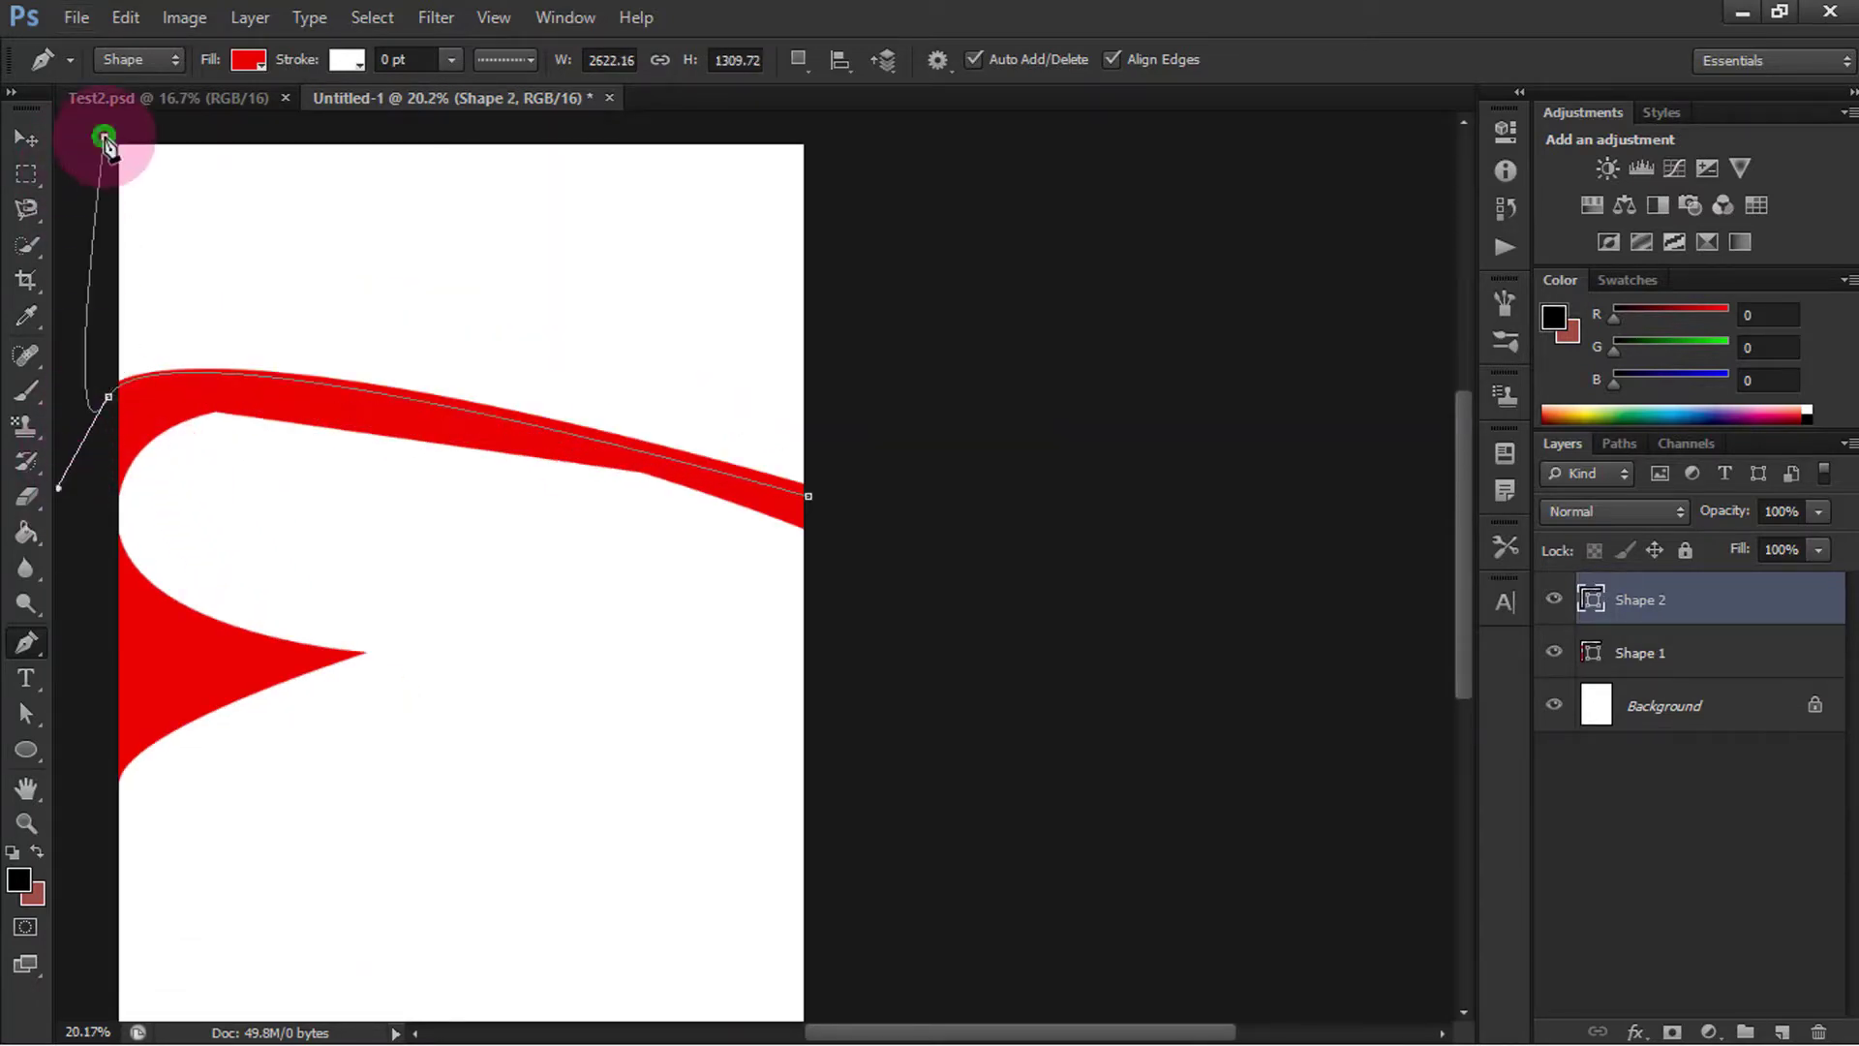
left_click(105, 138)
left_click(810, 140)
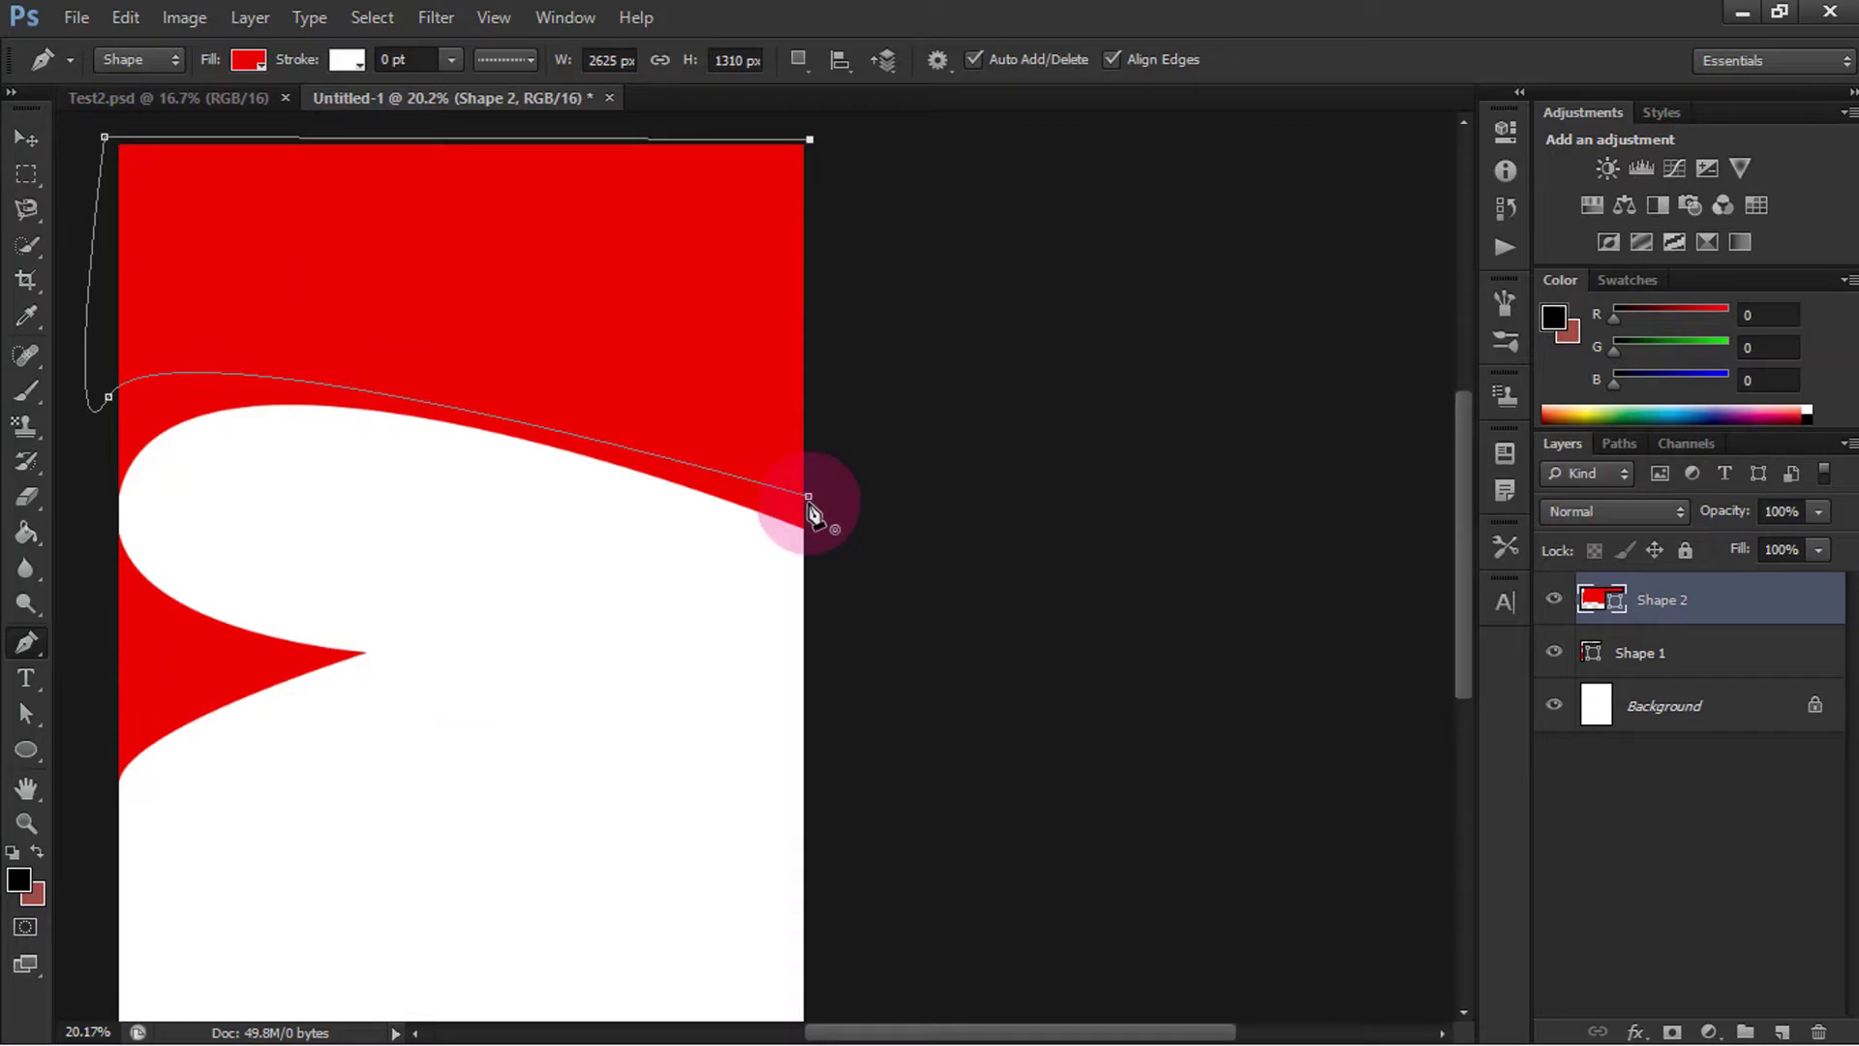
left_click(809, 496)
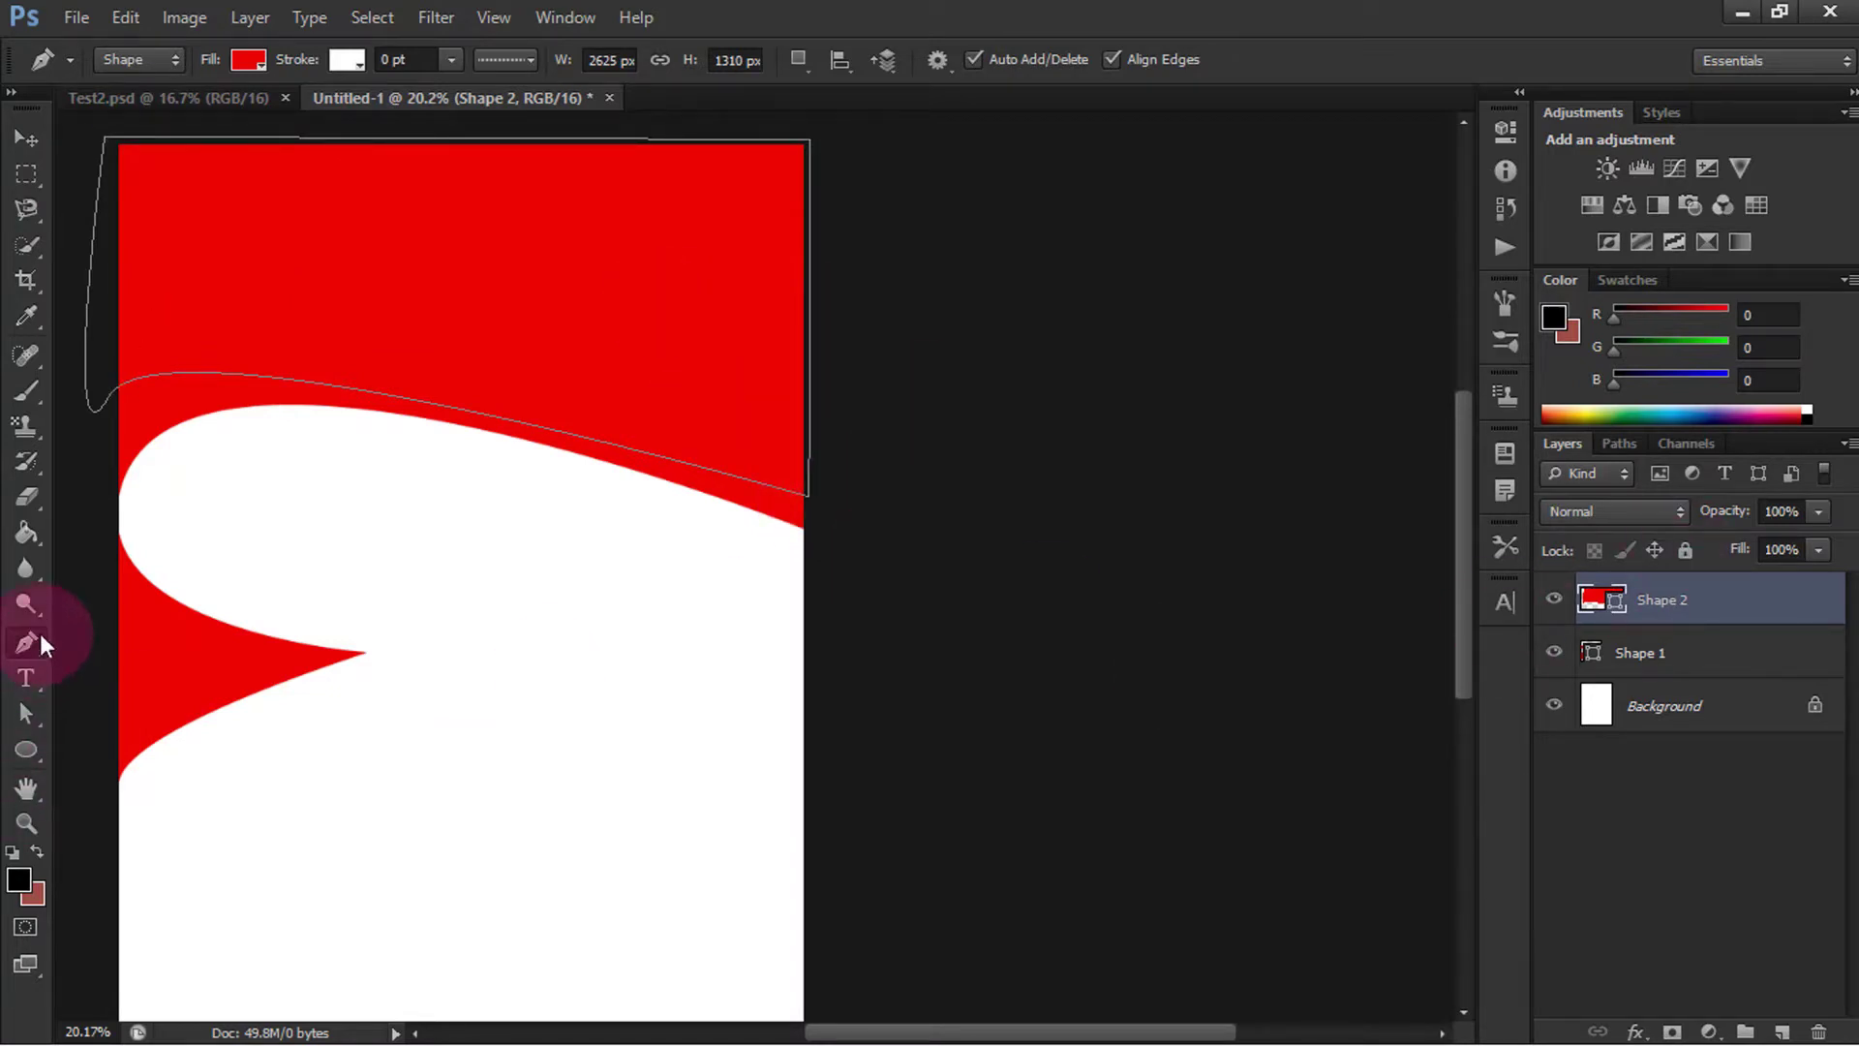
Step: Fill the new Shape 2 with black and move it beneath the red band
left_click(249, 61)
left_click(133, 191)
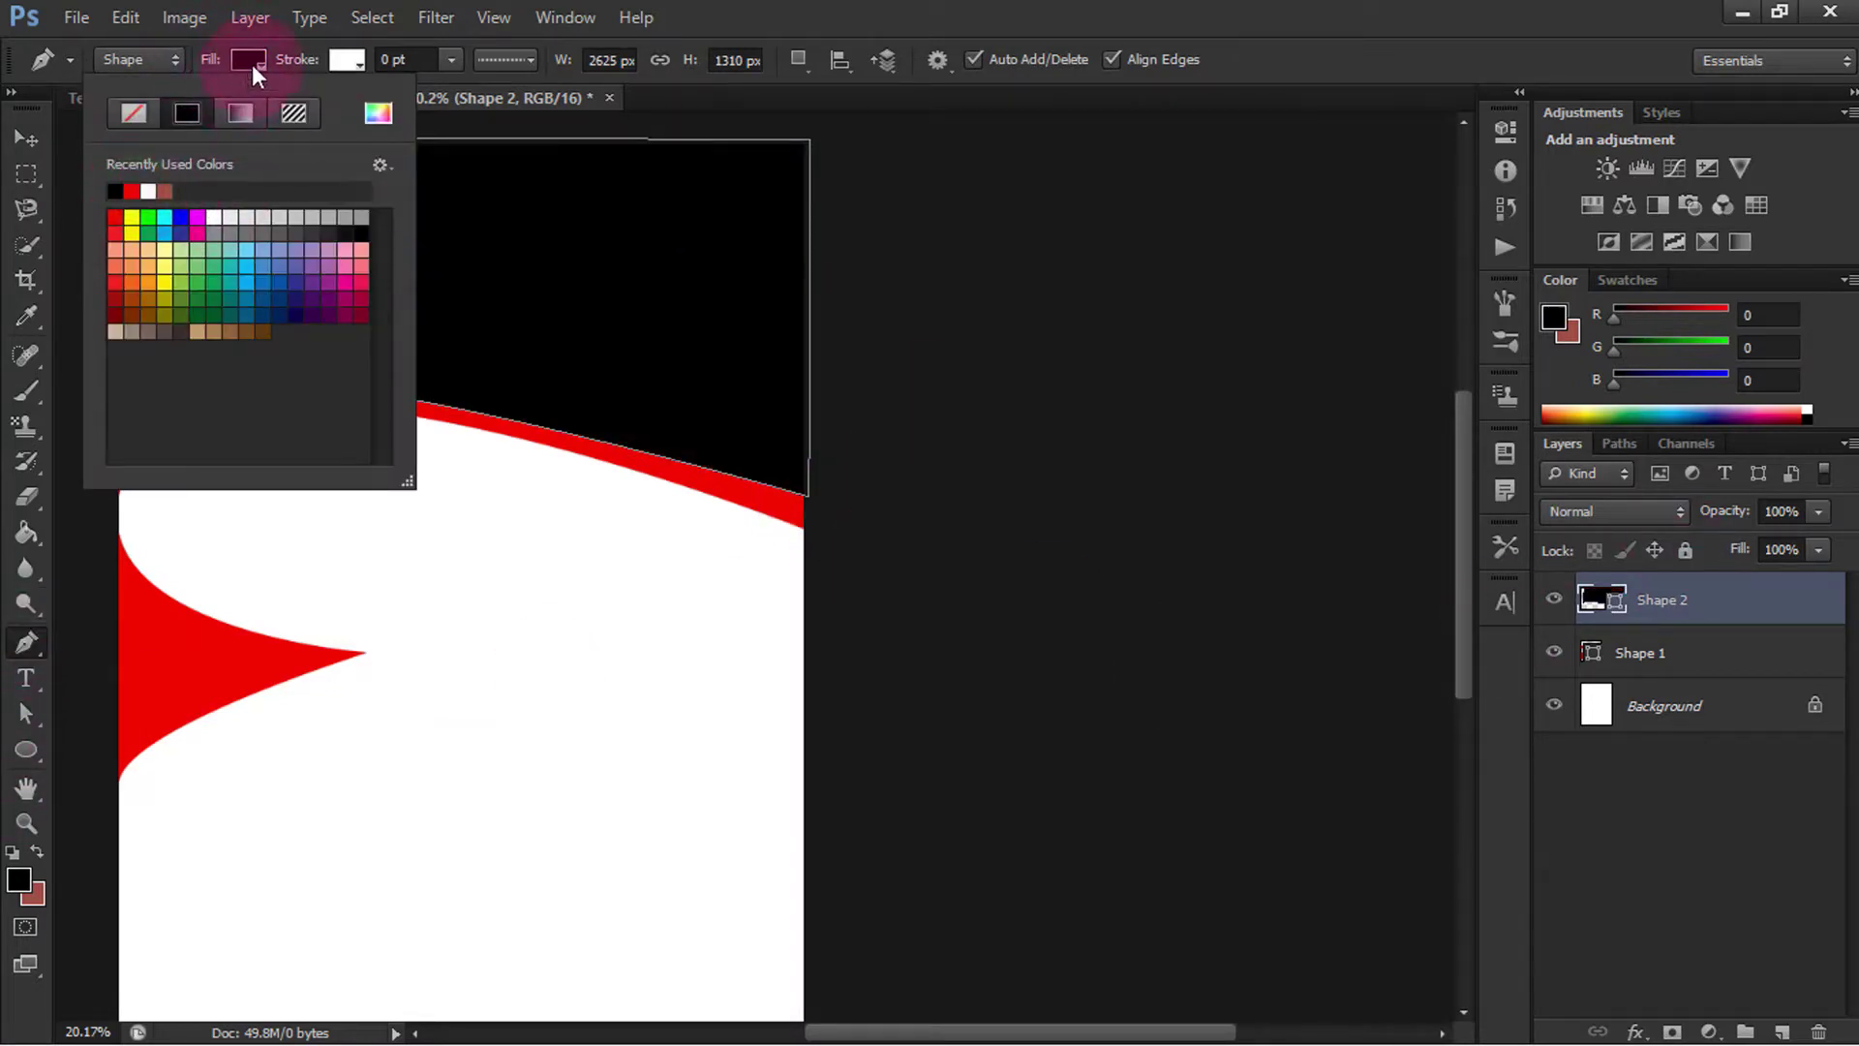
left_click(249, 61)
left_click(26, 137)
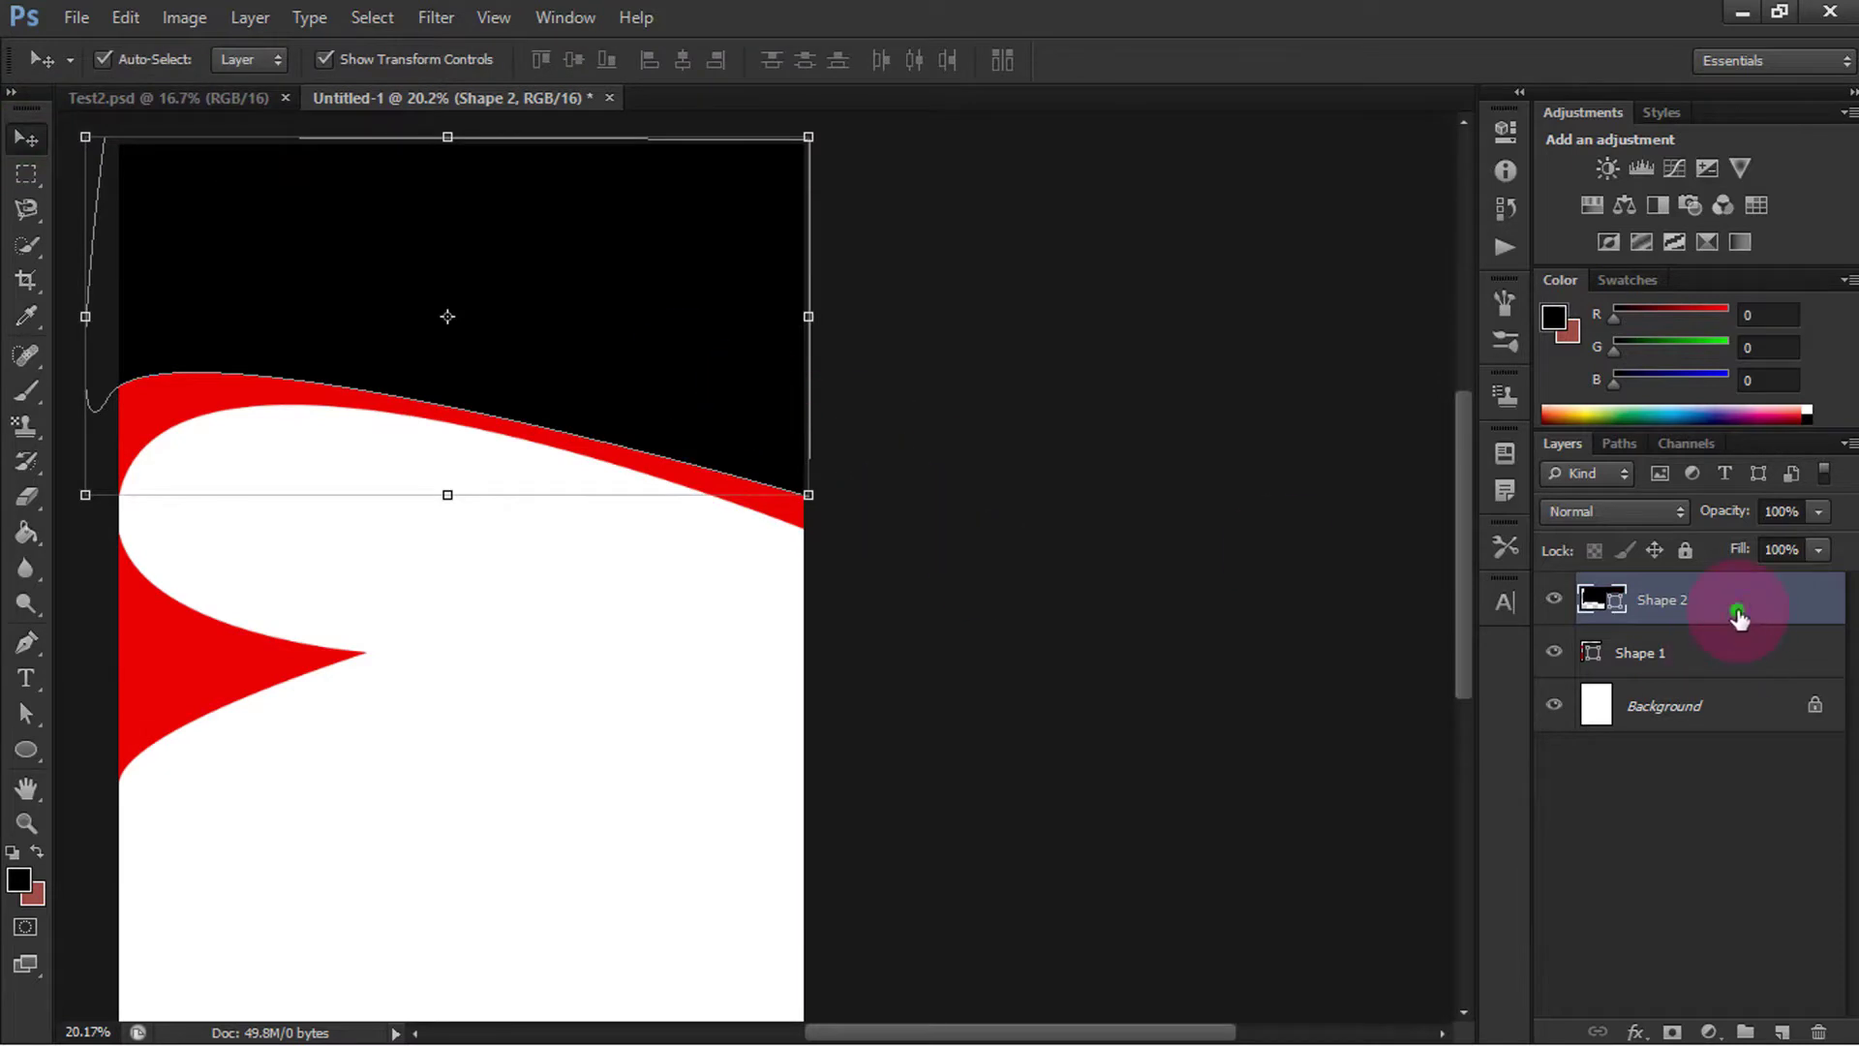
left_click_drag(1739, 614, 1748, 678)
left_click(955, 340)
scroll(329, 572, "down", 2)
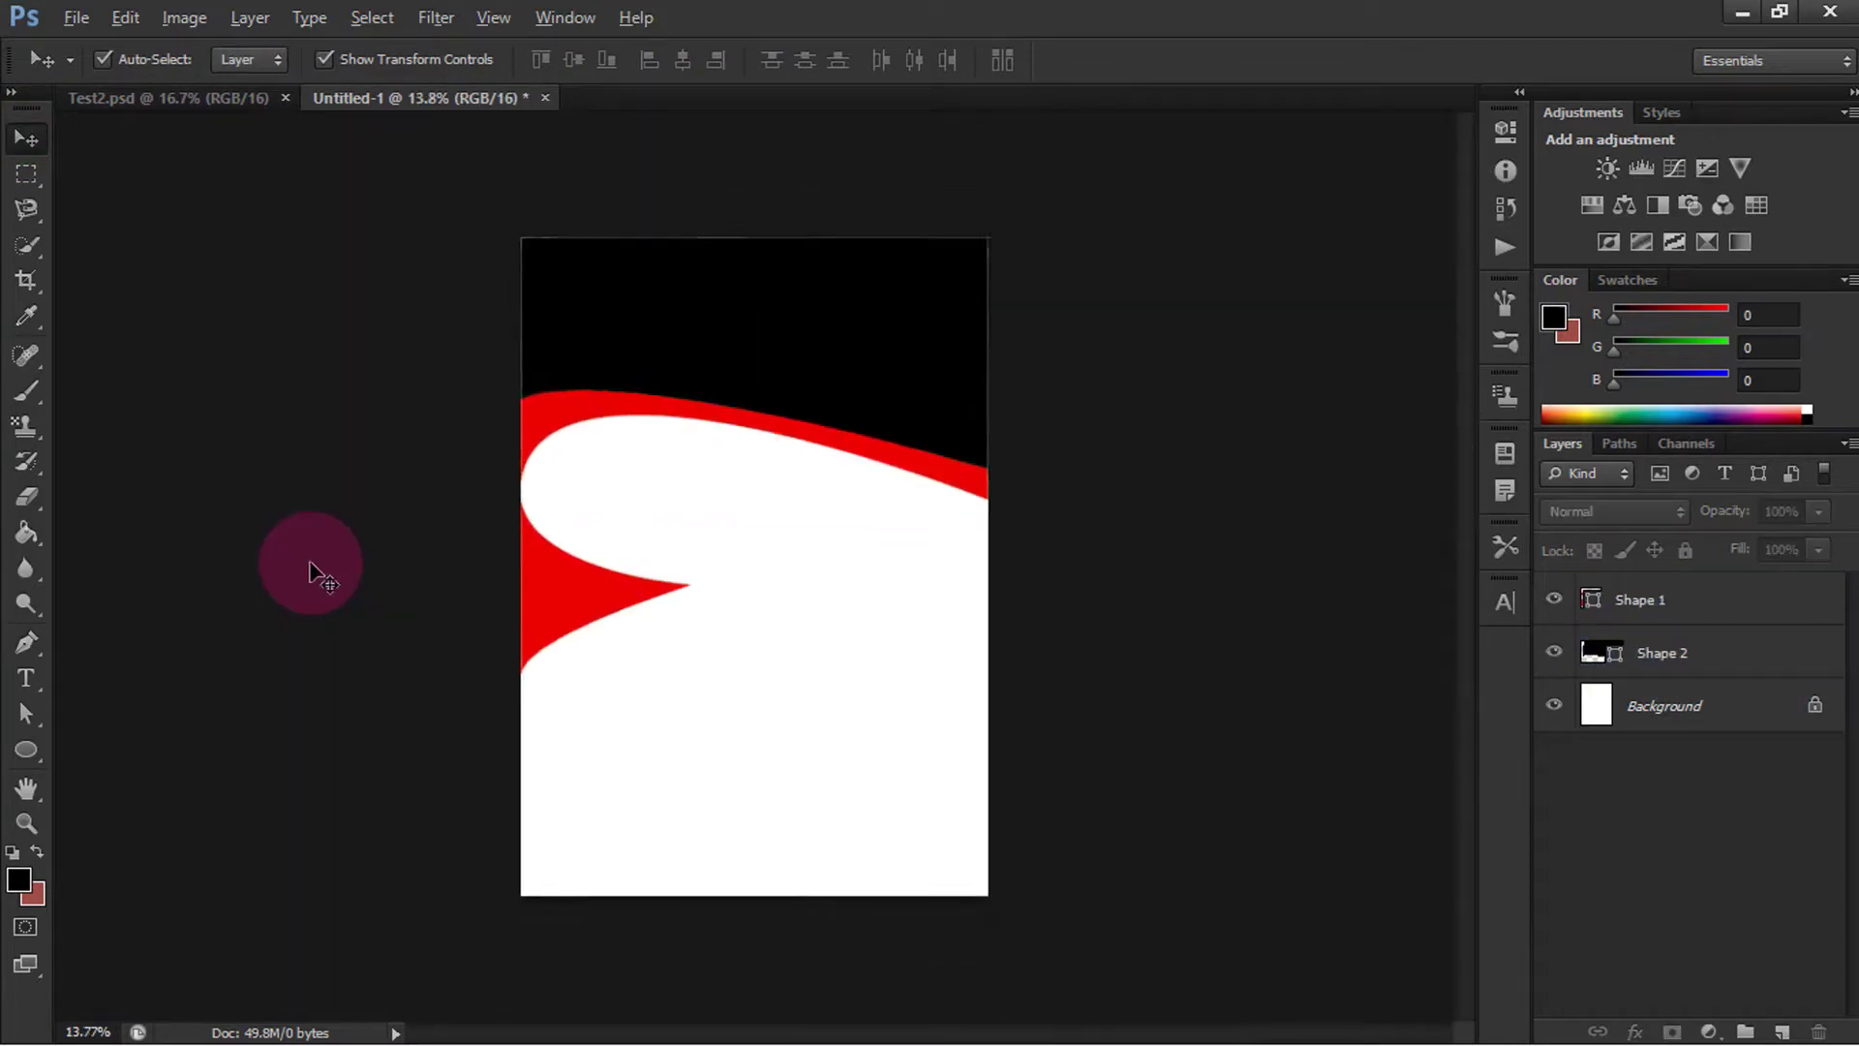
scroll(329, 571, "up", 2)
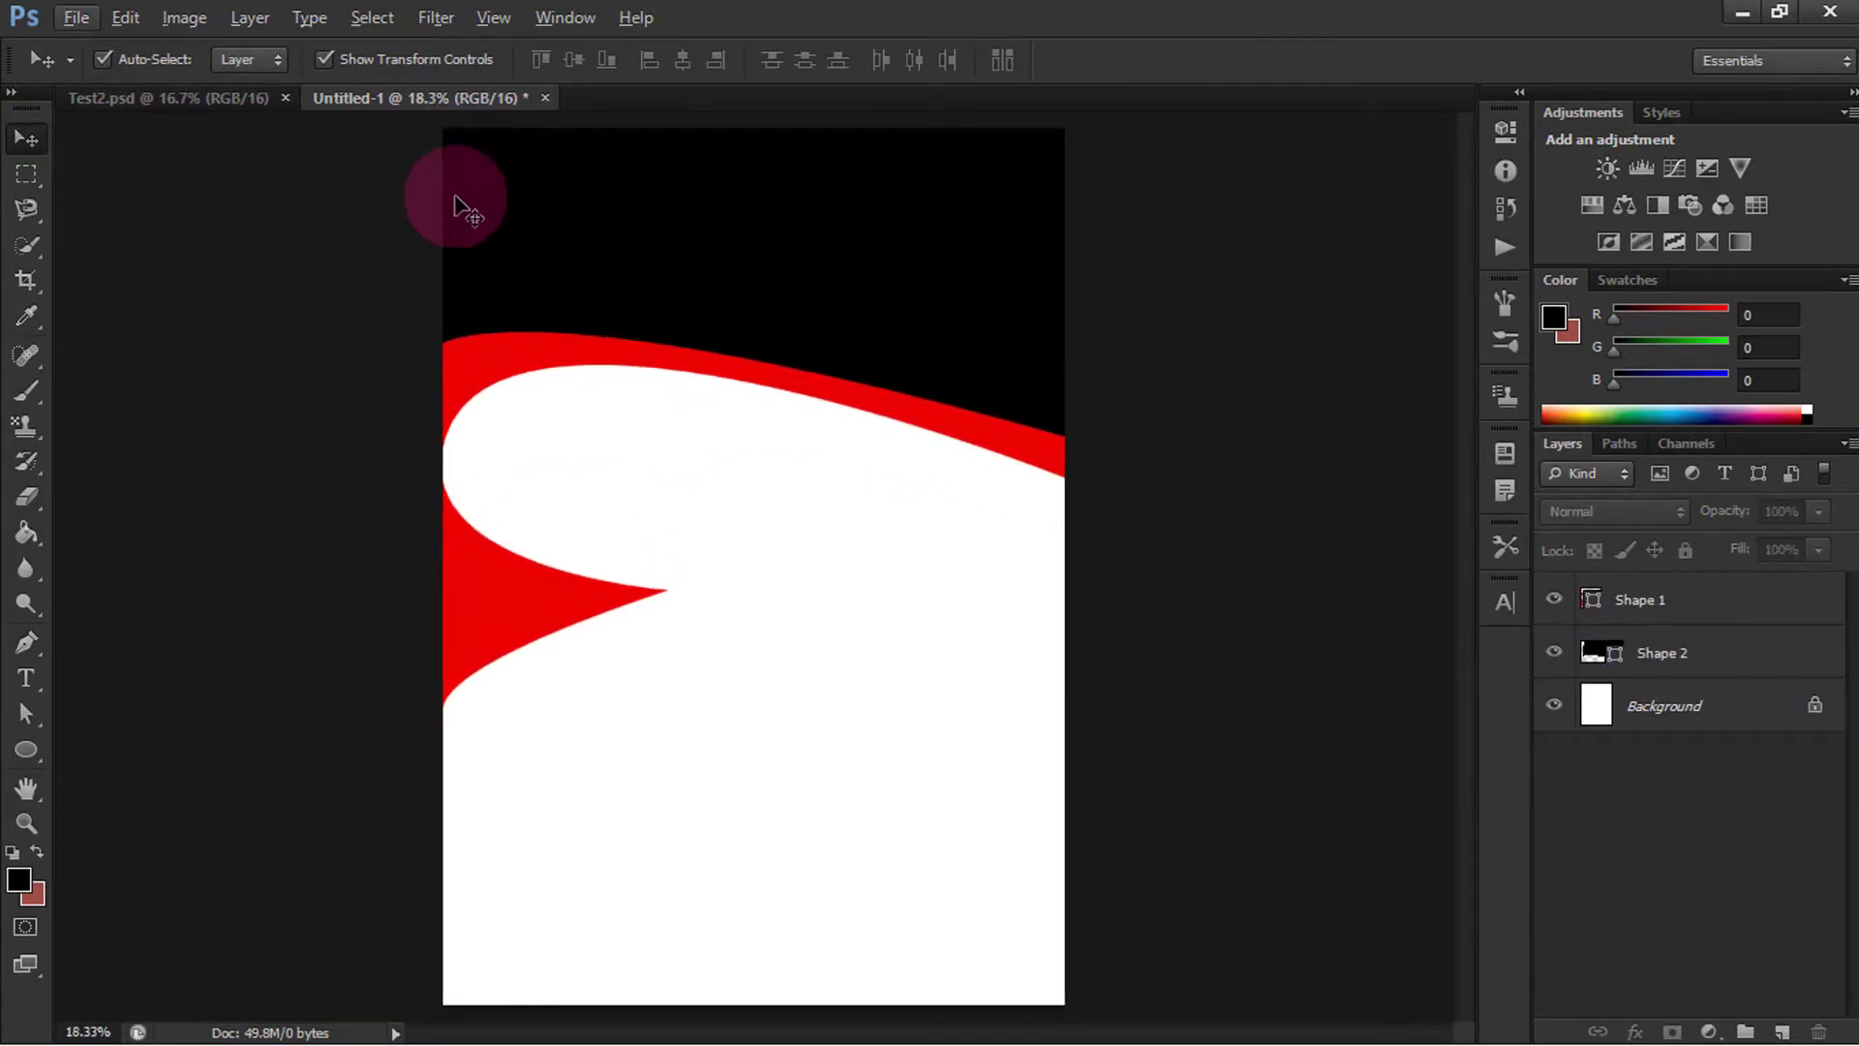
Step: Raise the black top shape and the red band higher up the page, matching the reference
left_click(198, 97)
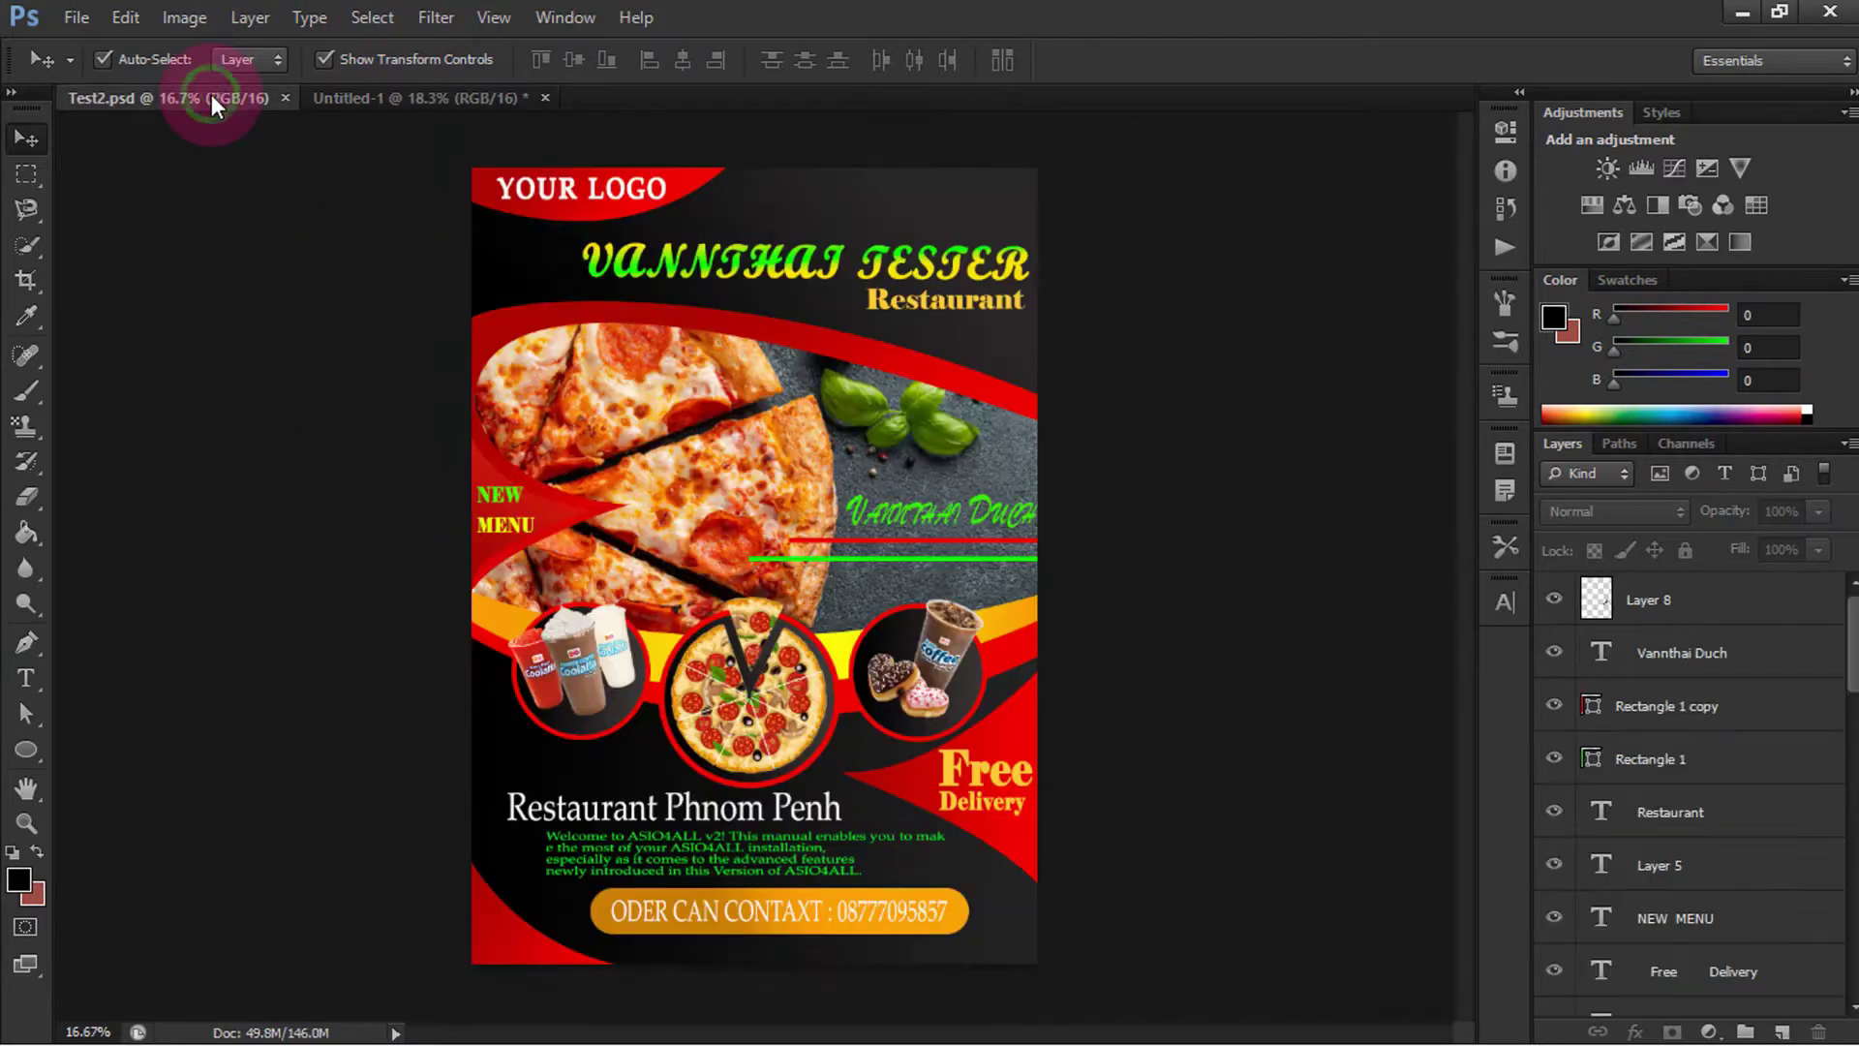
left_click(440, 97)
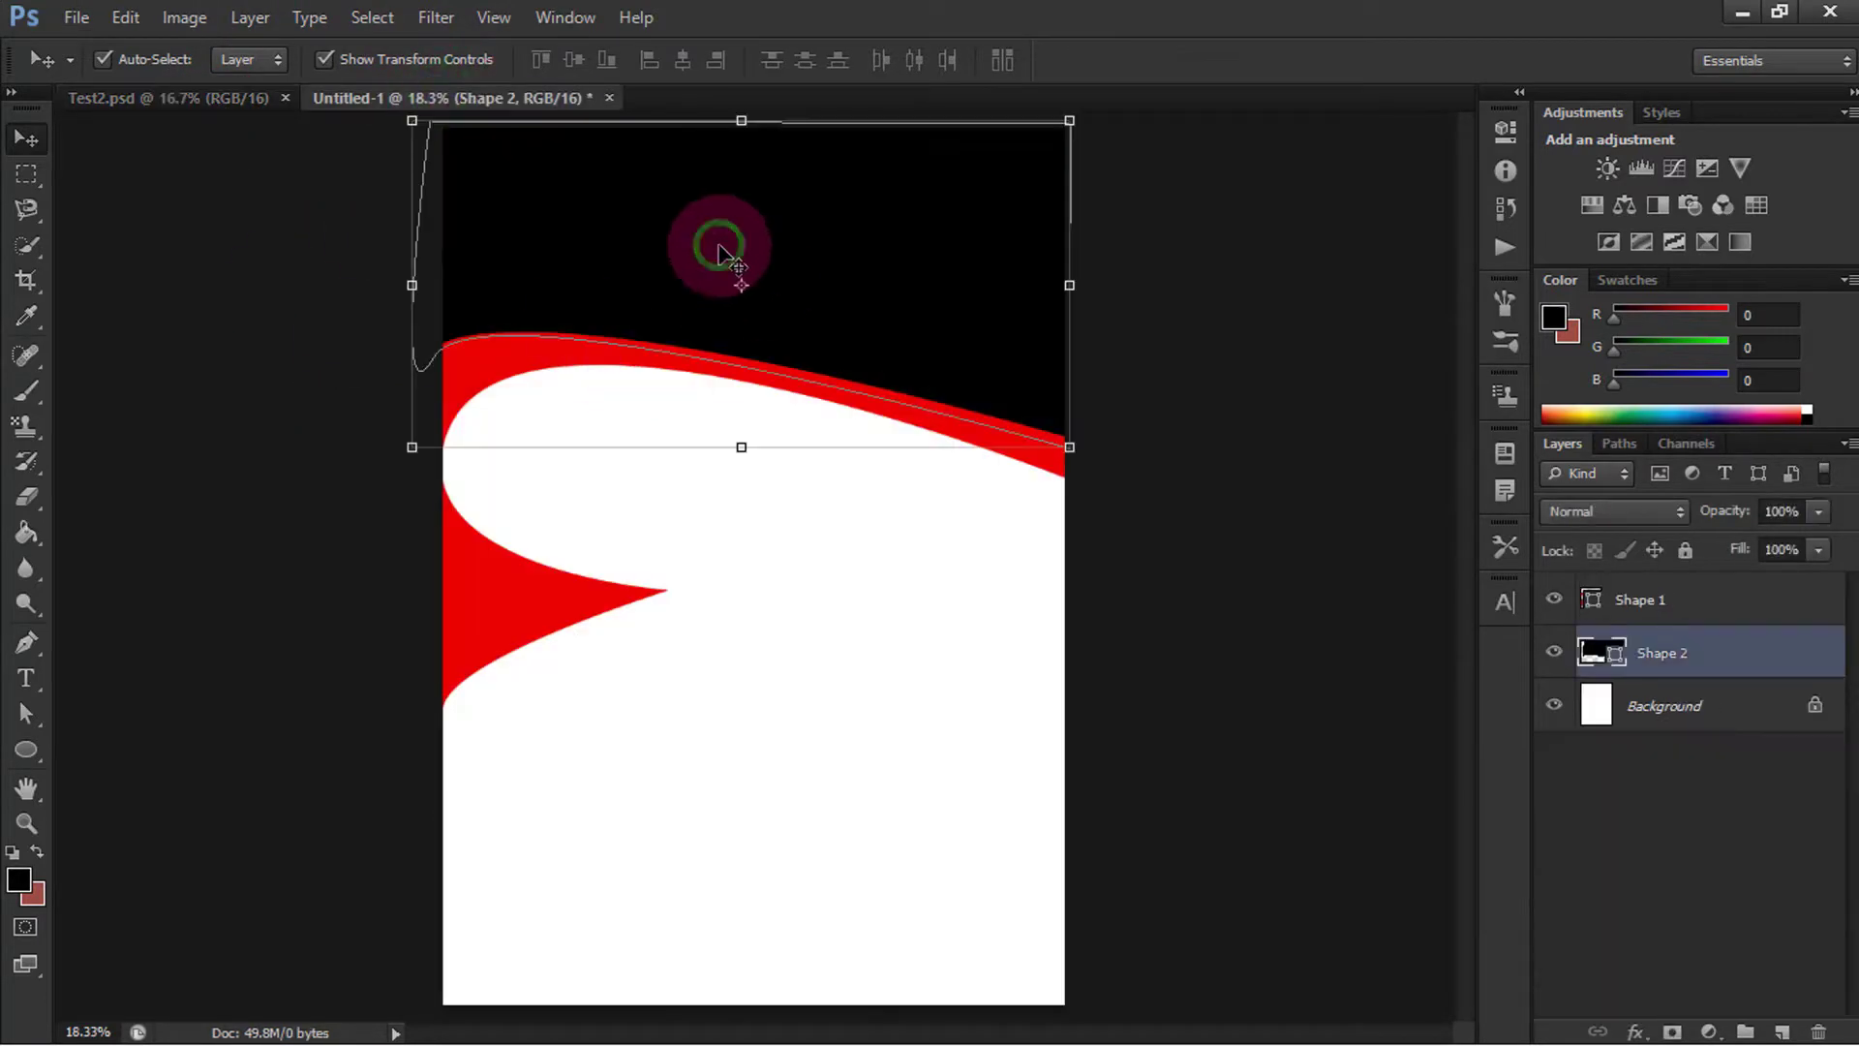
left_click_drag(717, 249, 726, 179)
left_click(514, 614)
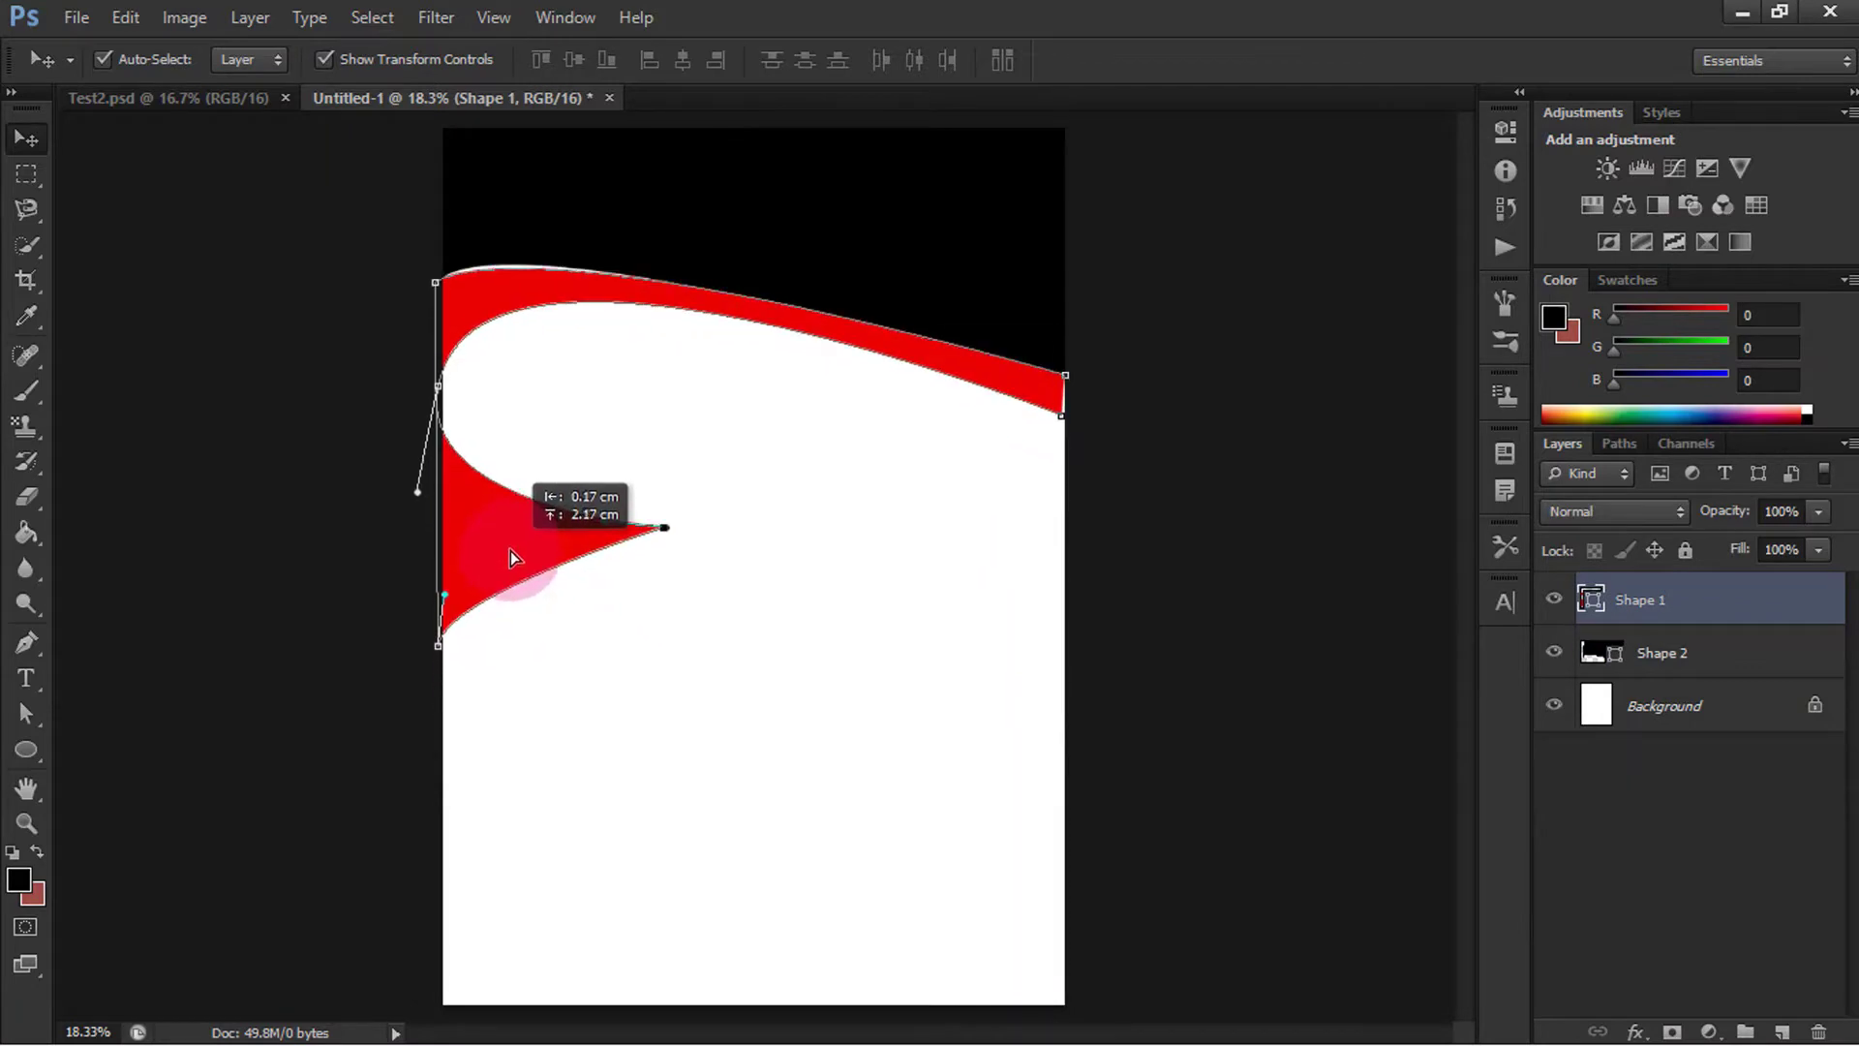
left_click_drag(514, 614, 512, 540)
left_click(927, 383)
key("ctrl+minus")
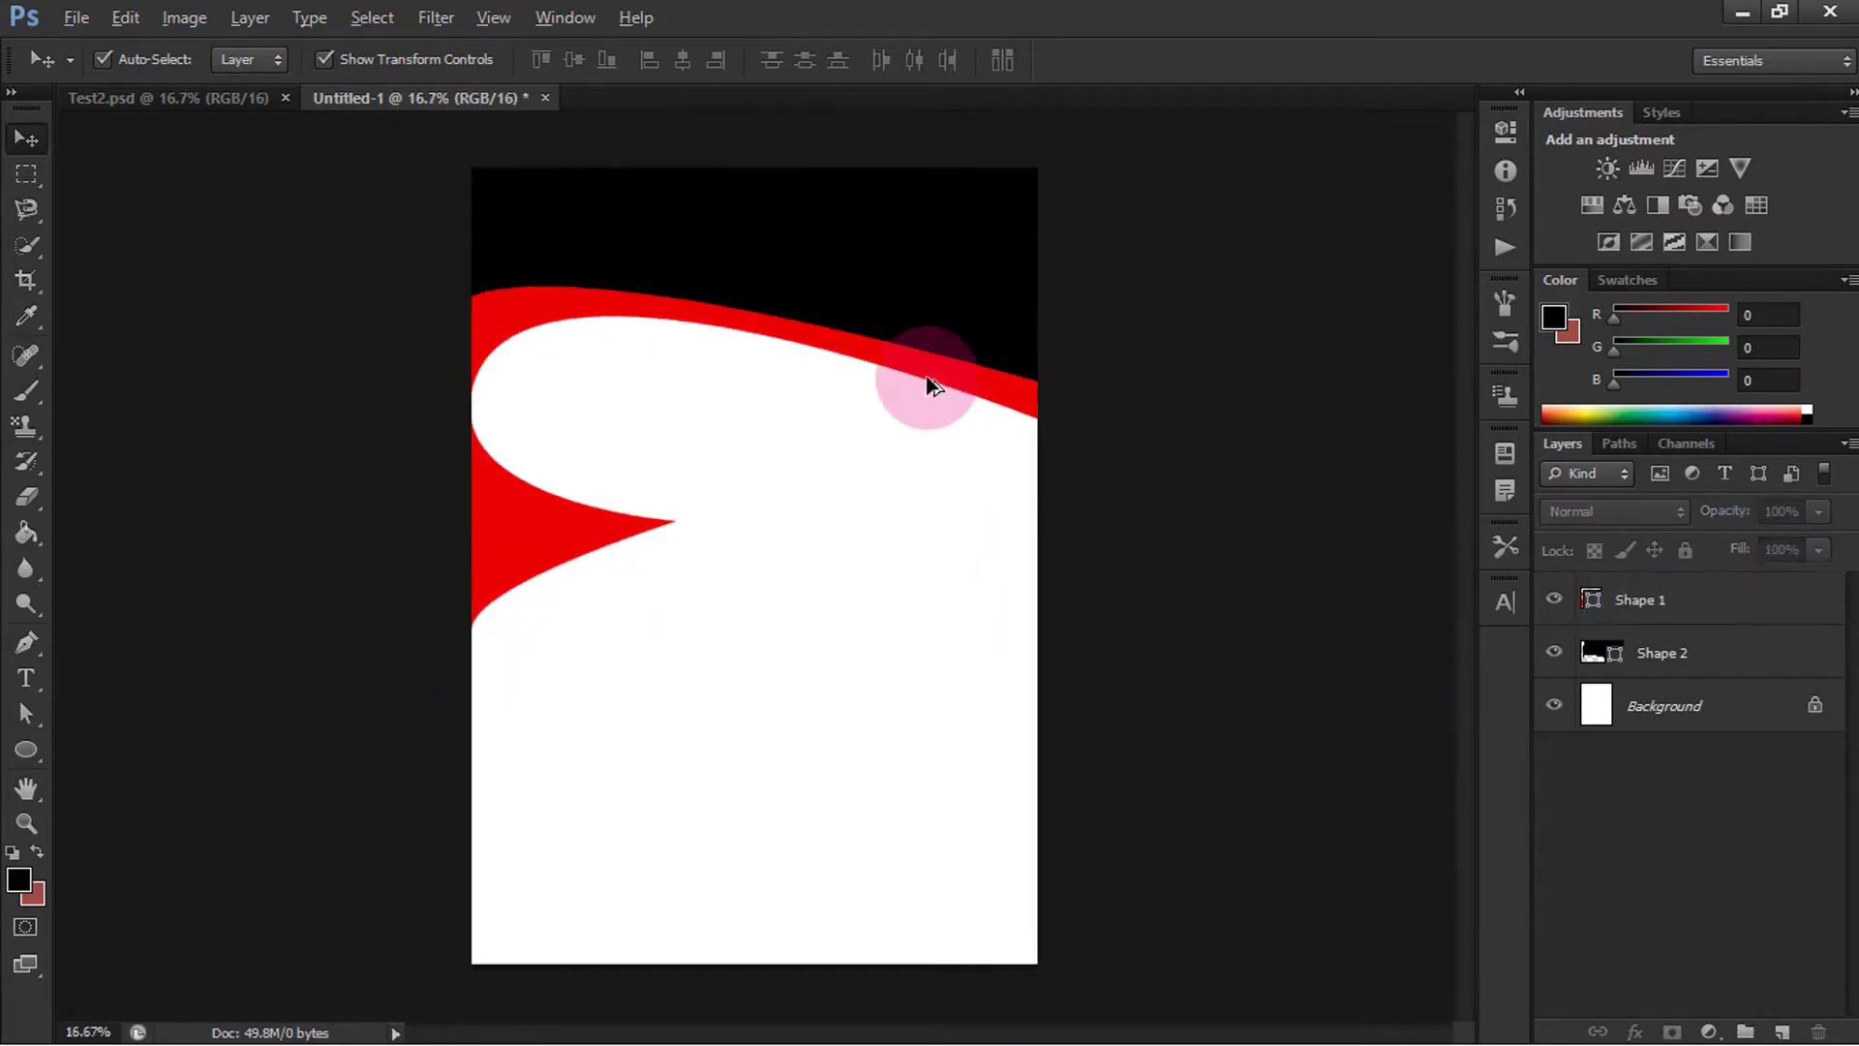
Step: Switch back to the Pen tool for drawing shapes
right_click(27, 714)
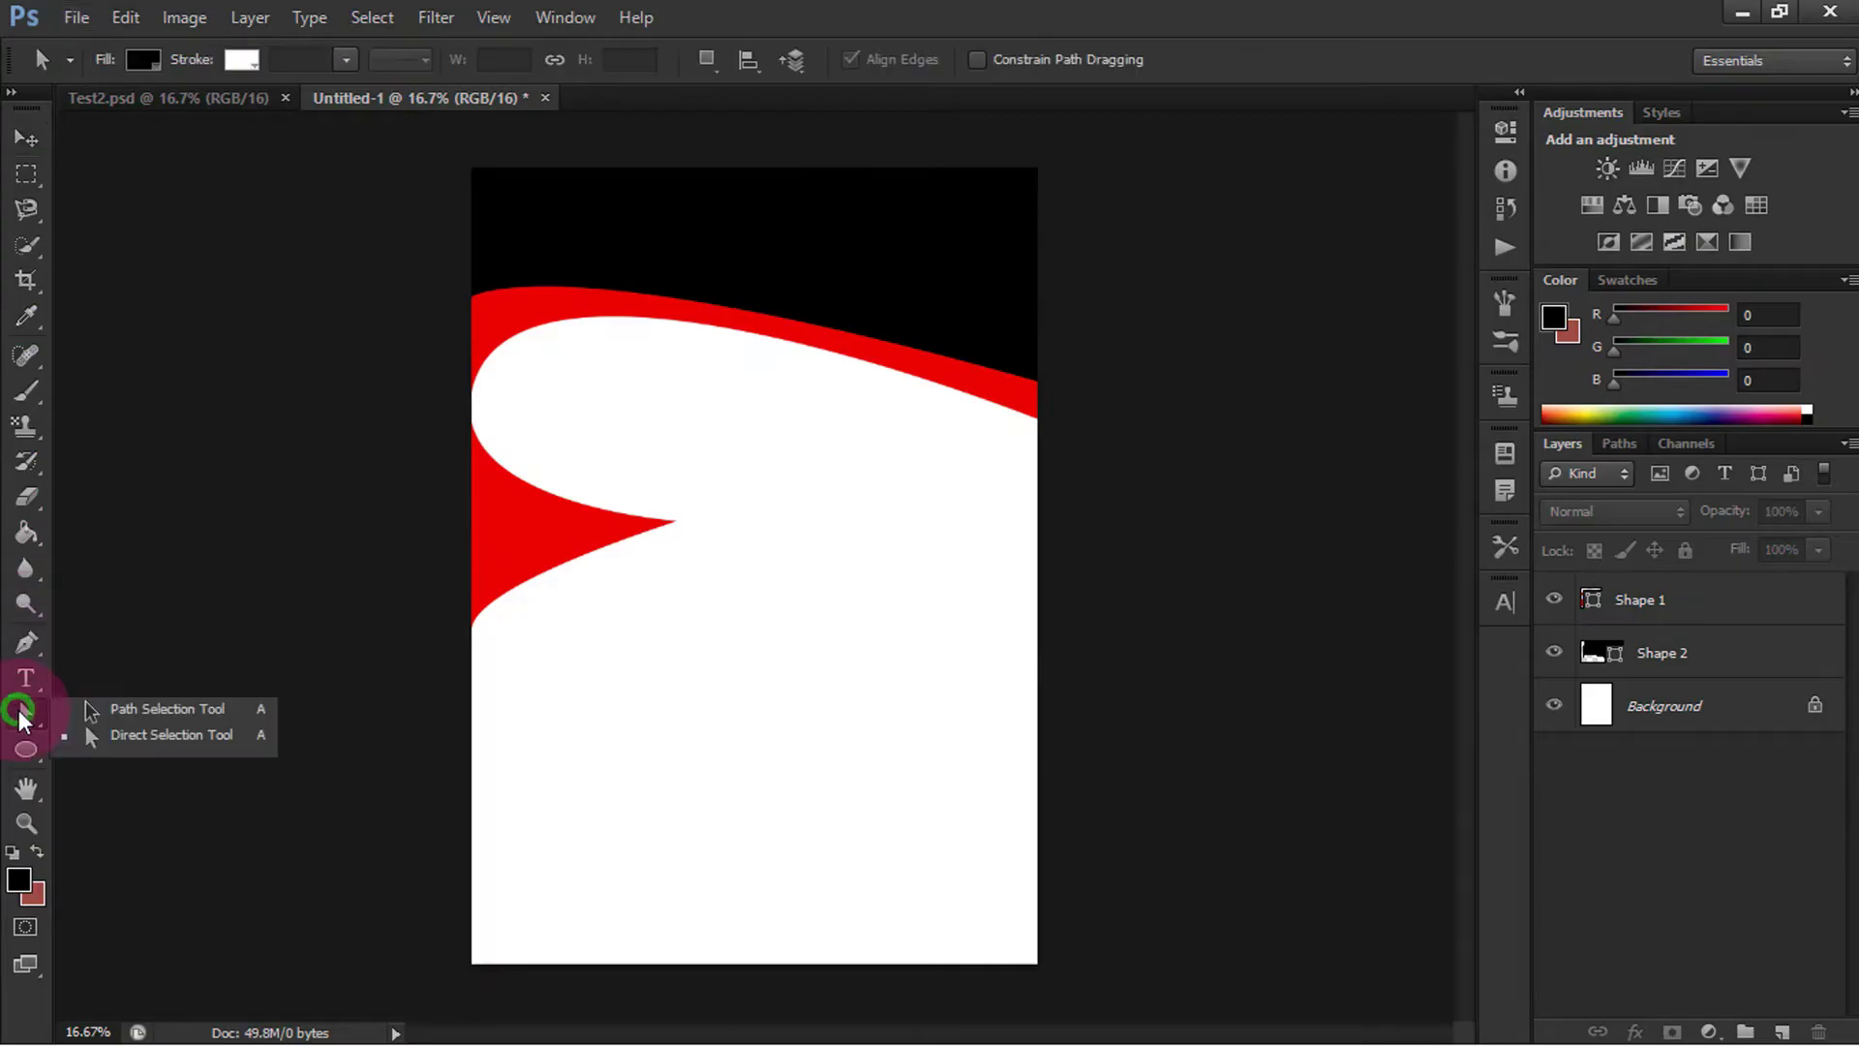
right_click(27, 643)
left_click(145, 642)
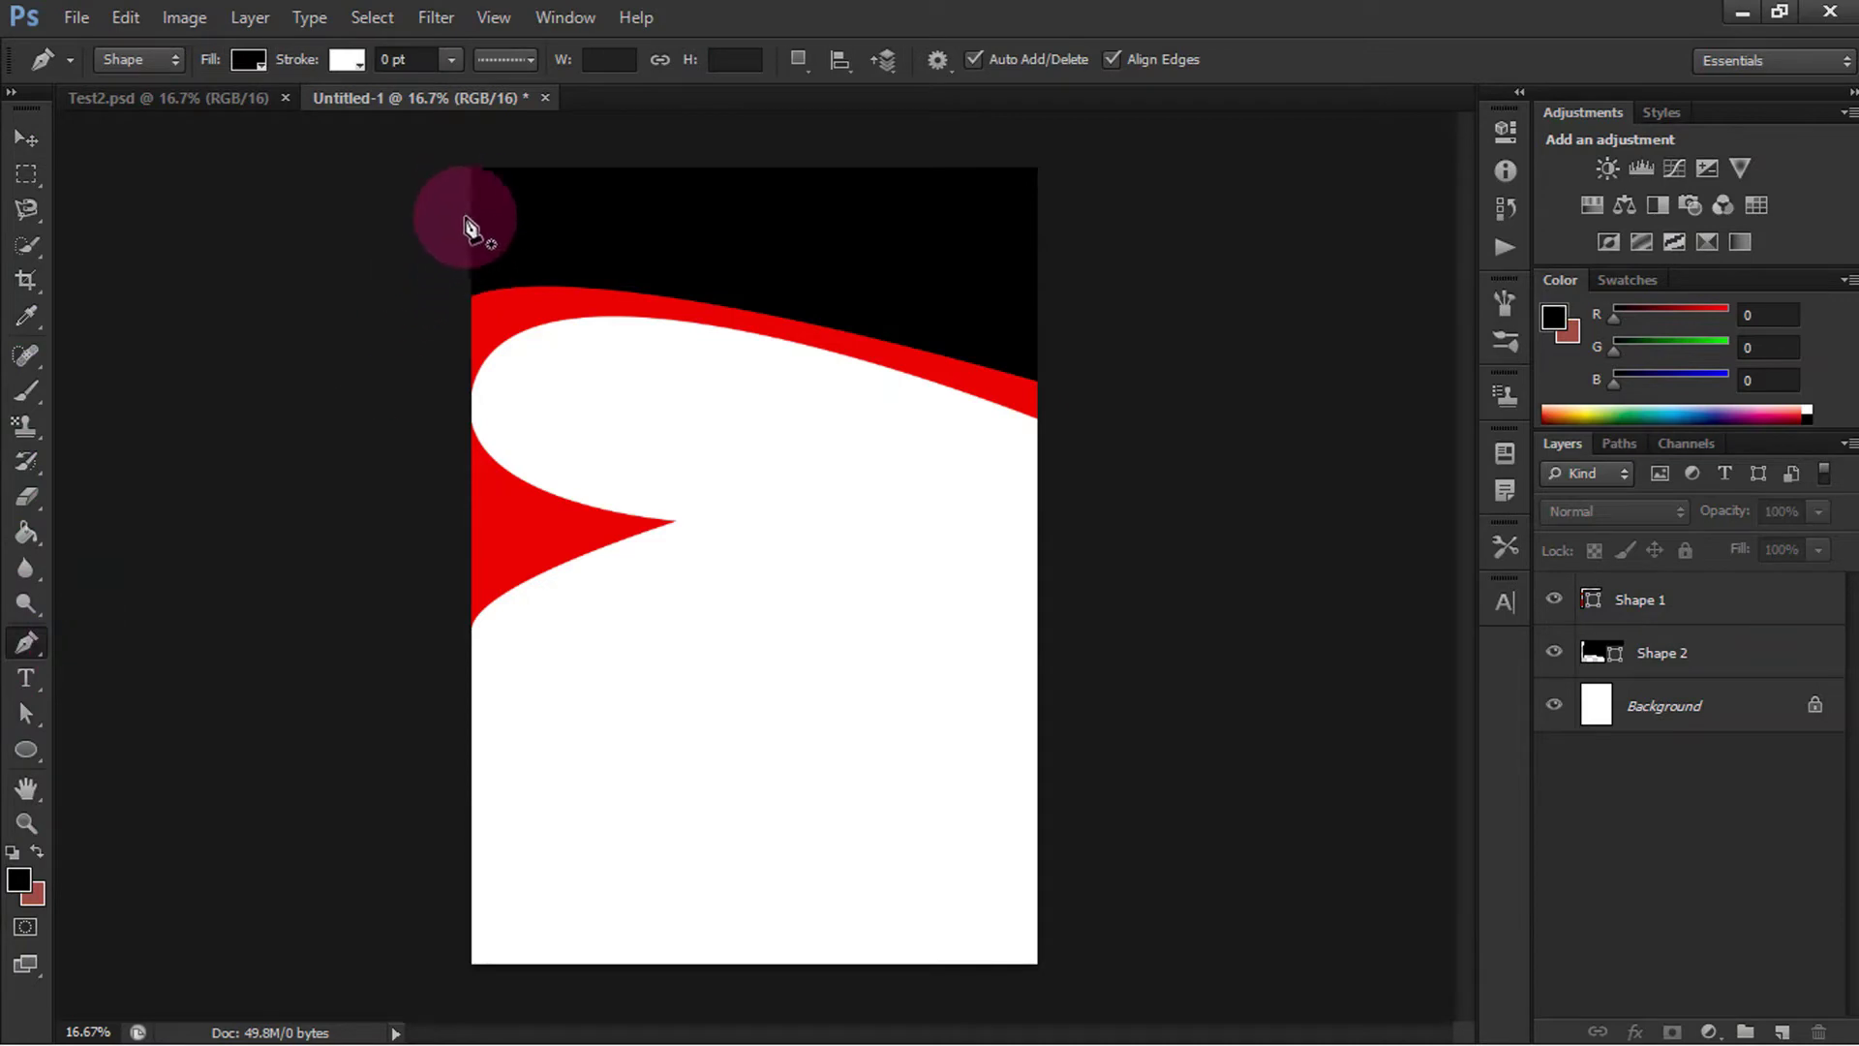
Step: Draw a red curved Shape 3 across the page's top-left corner
left_click(469, 230)
left_click_drag(748, 167, 784, 113)
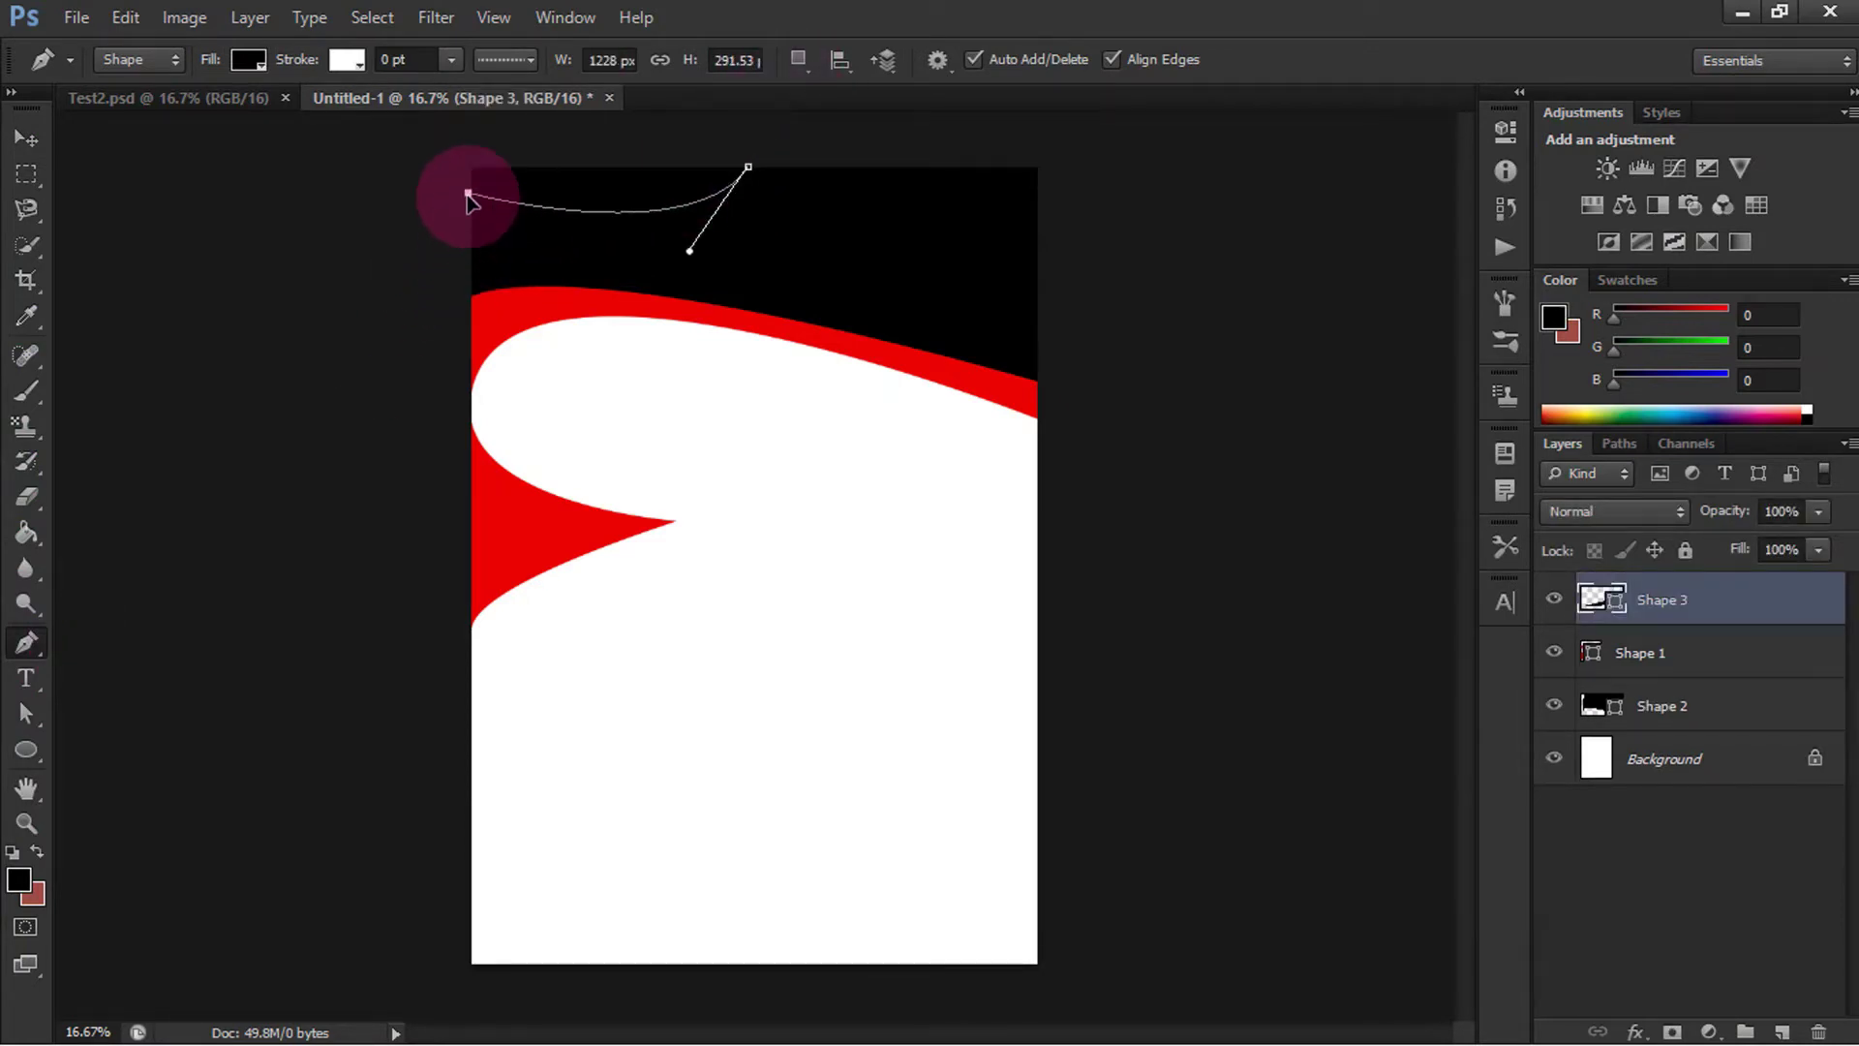
left_click_drag(469, 192, 469, 173)
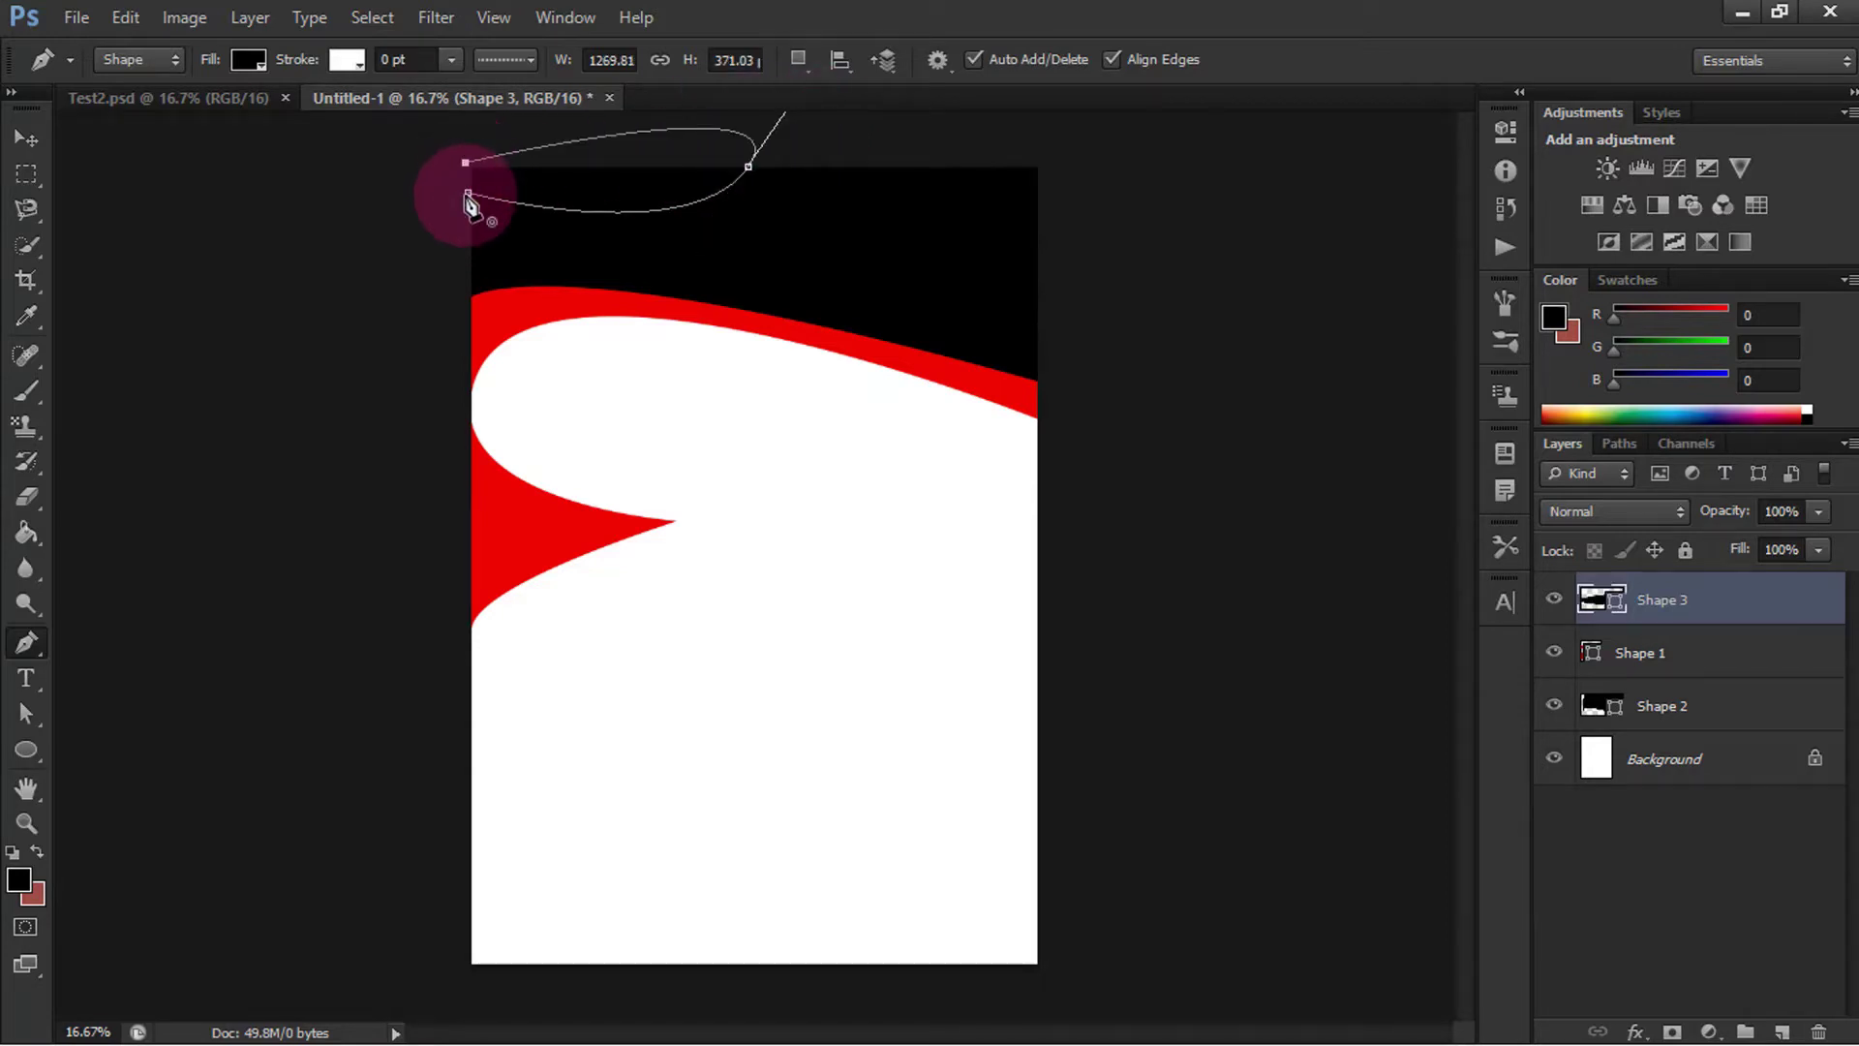
left_click(223, 66)
left_click(115, 190)
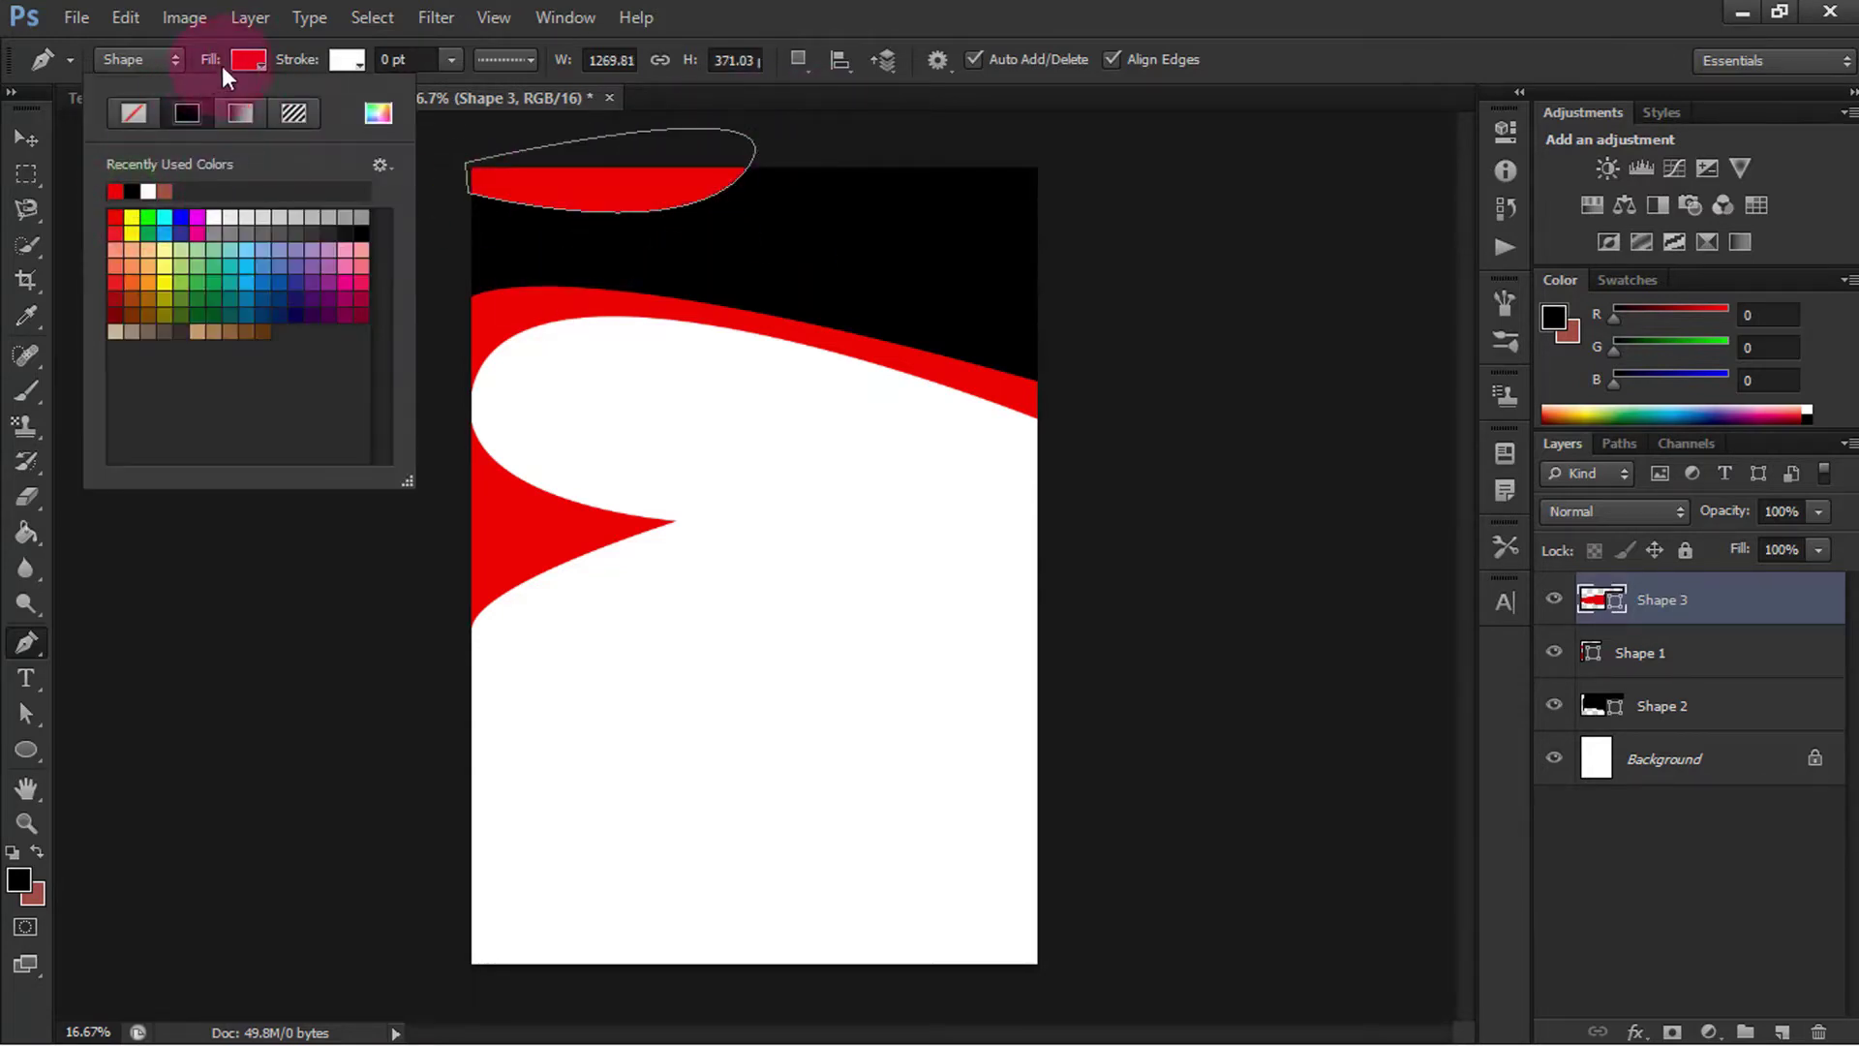
key("Escape")
key("v")
left_click(344, 249)
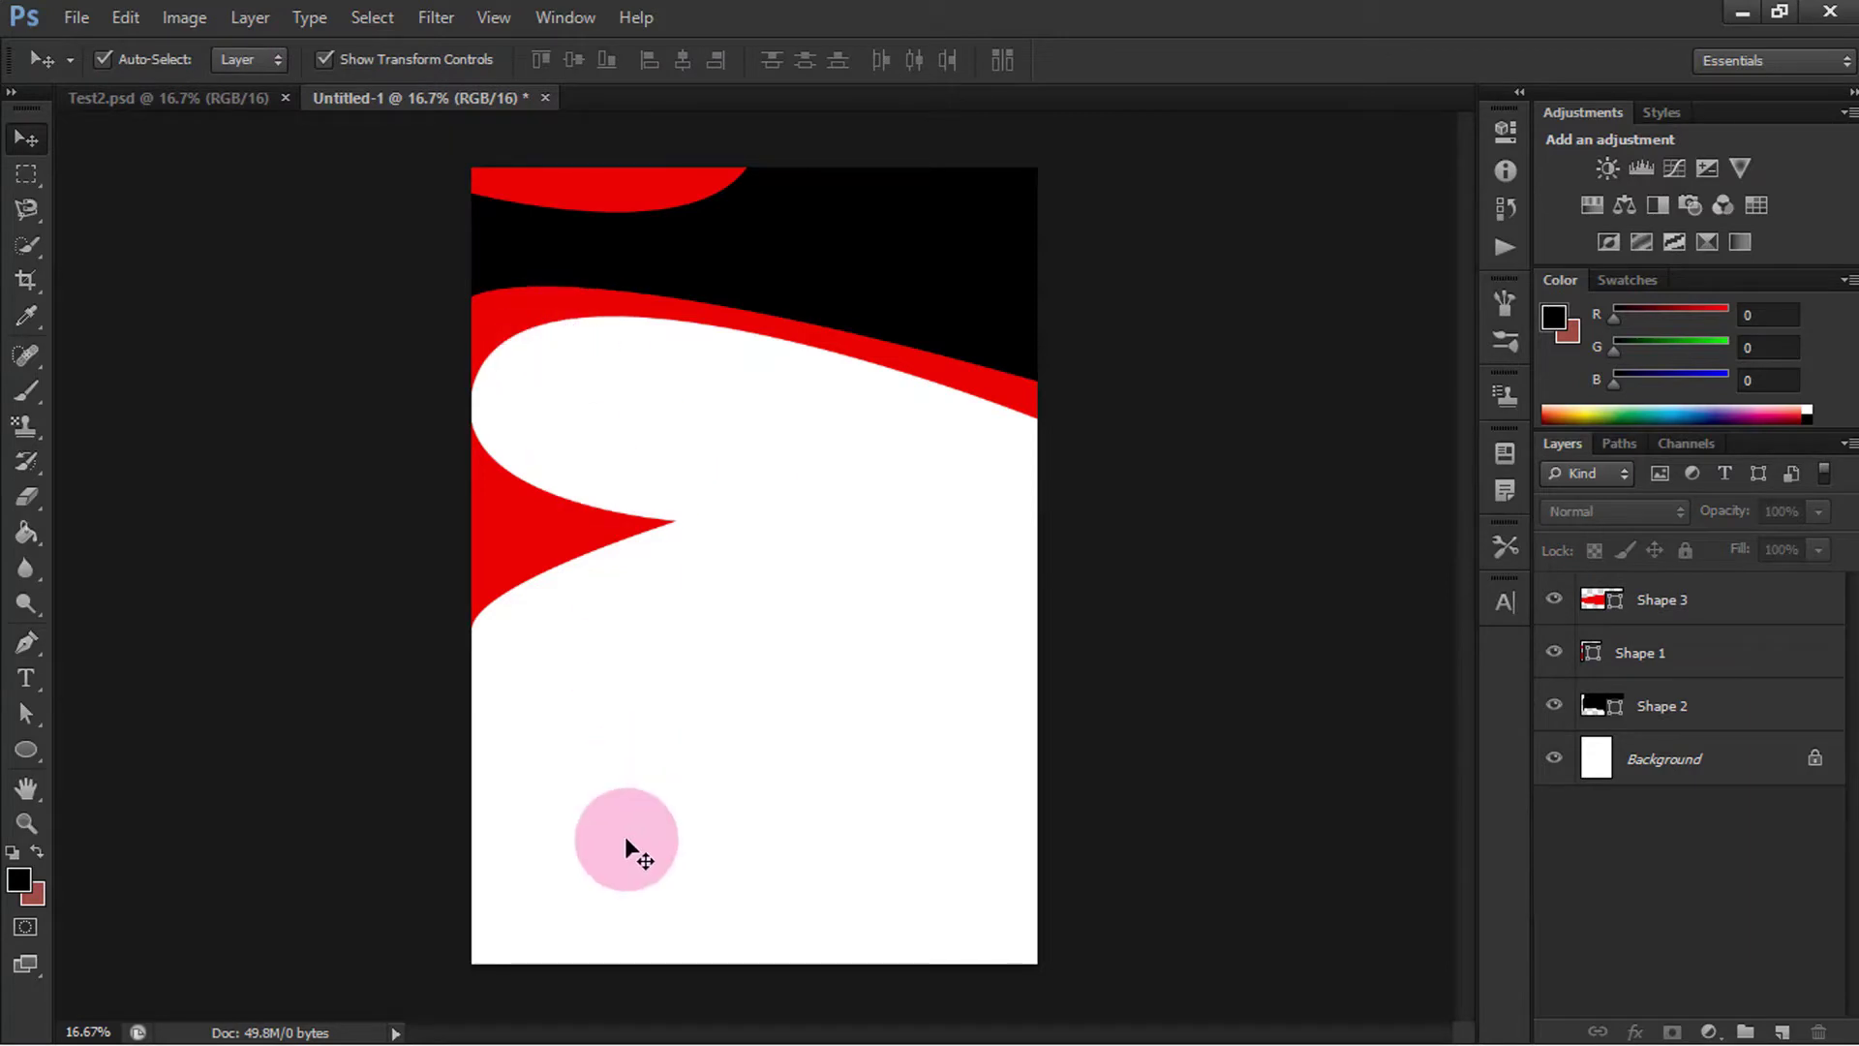
Step: Compare with the Test2.psd reference flyer and return to the new document
left_click(138, 97)
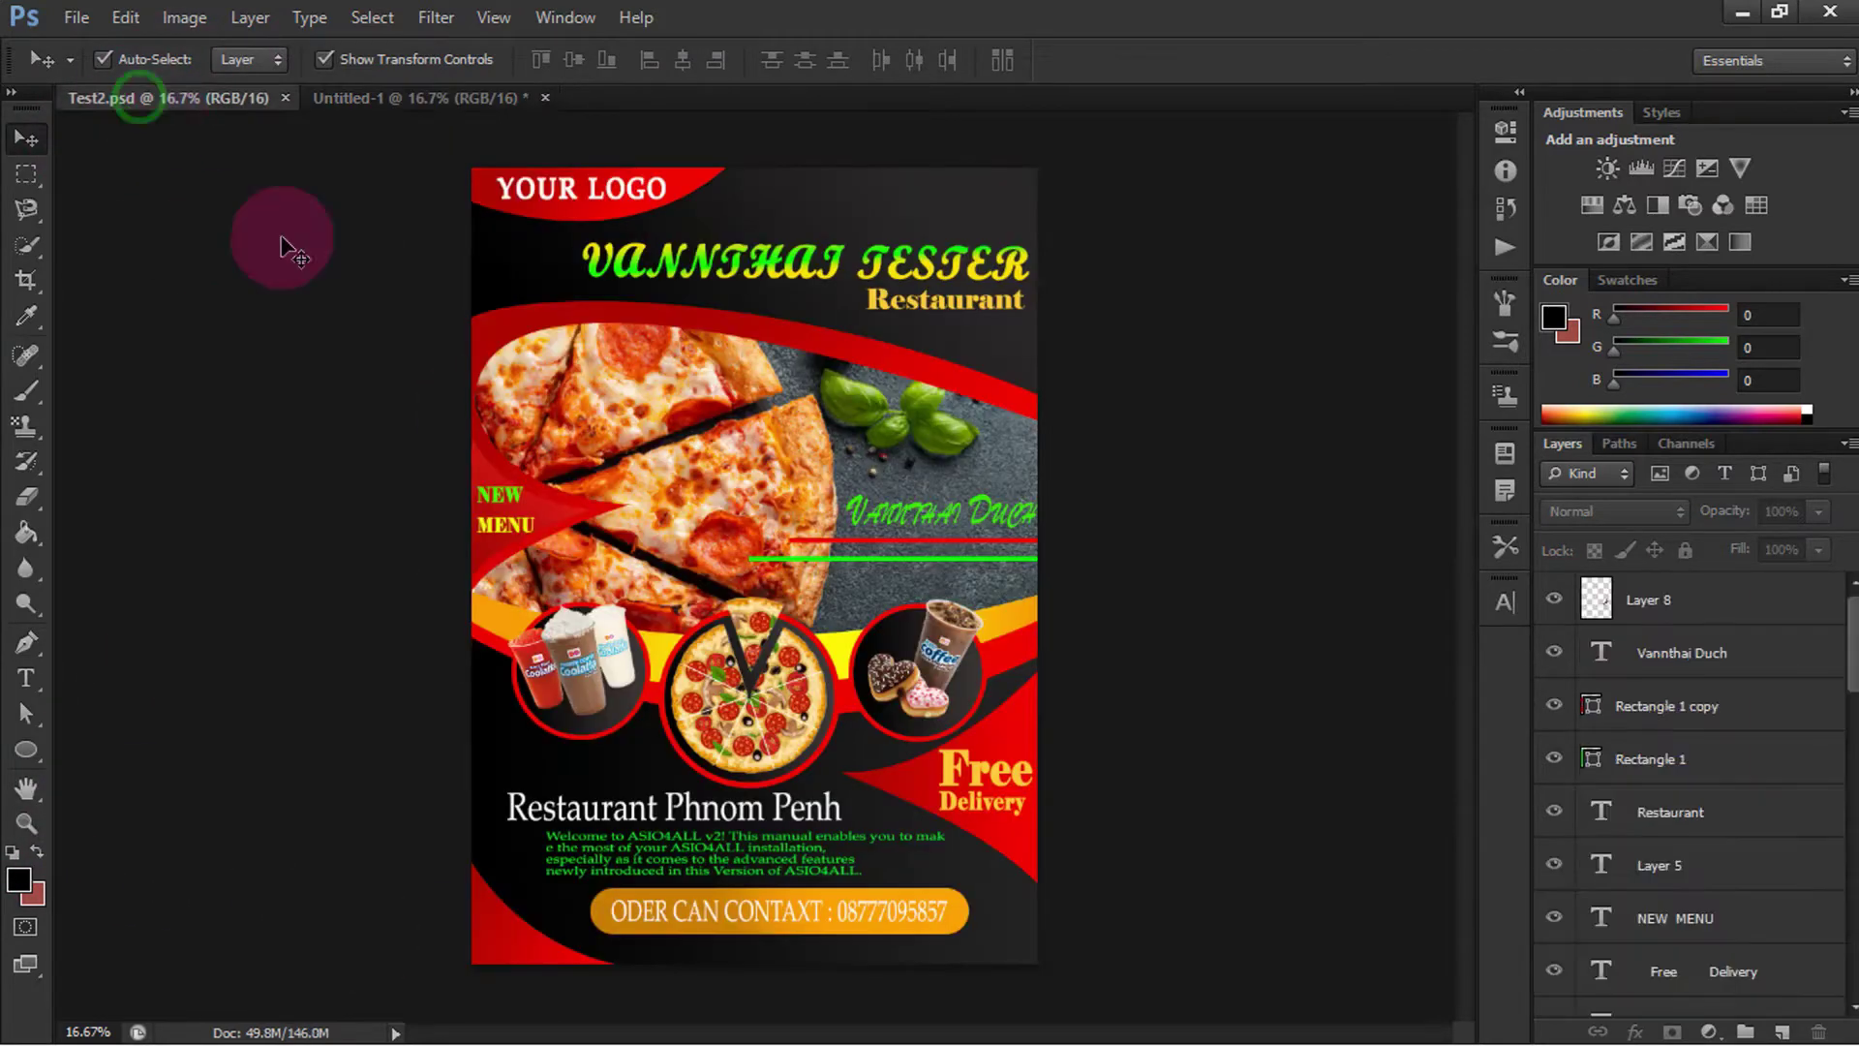
left_click_drag(281, 242, 625, 547)
left_click_drag(514, 623, 136, 533)
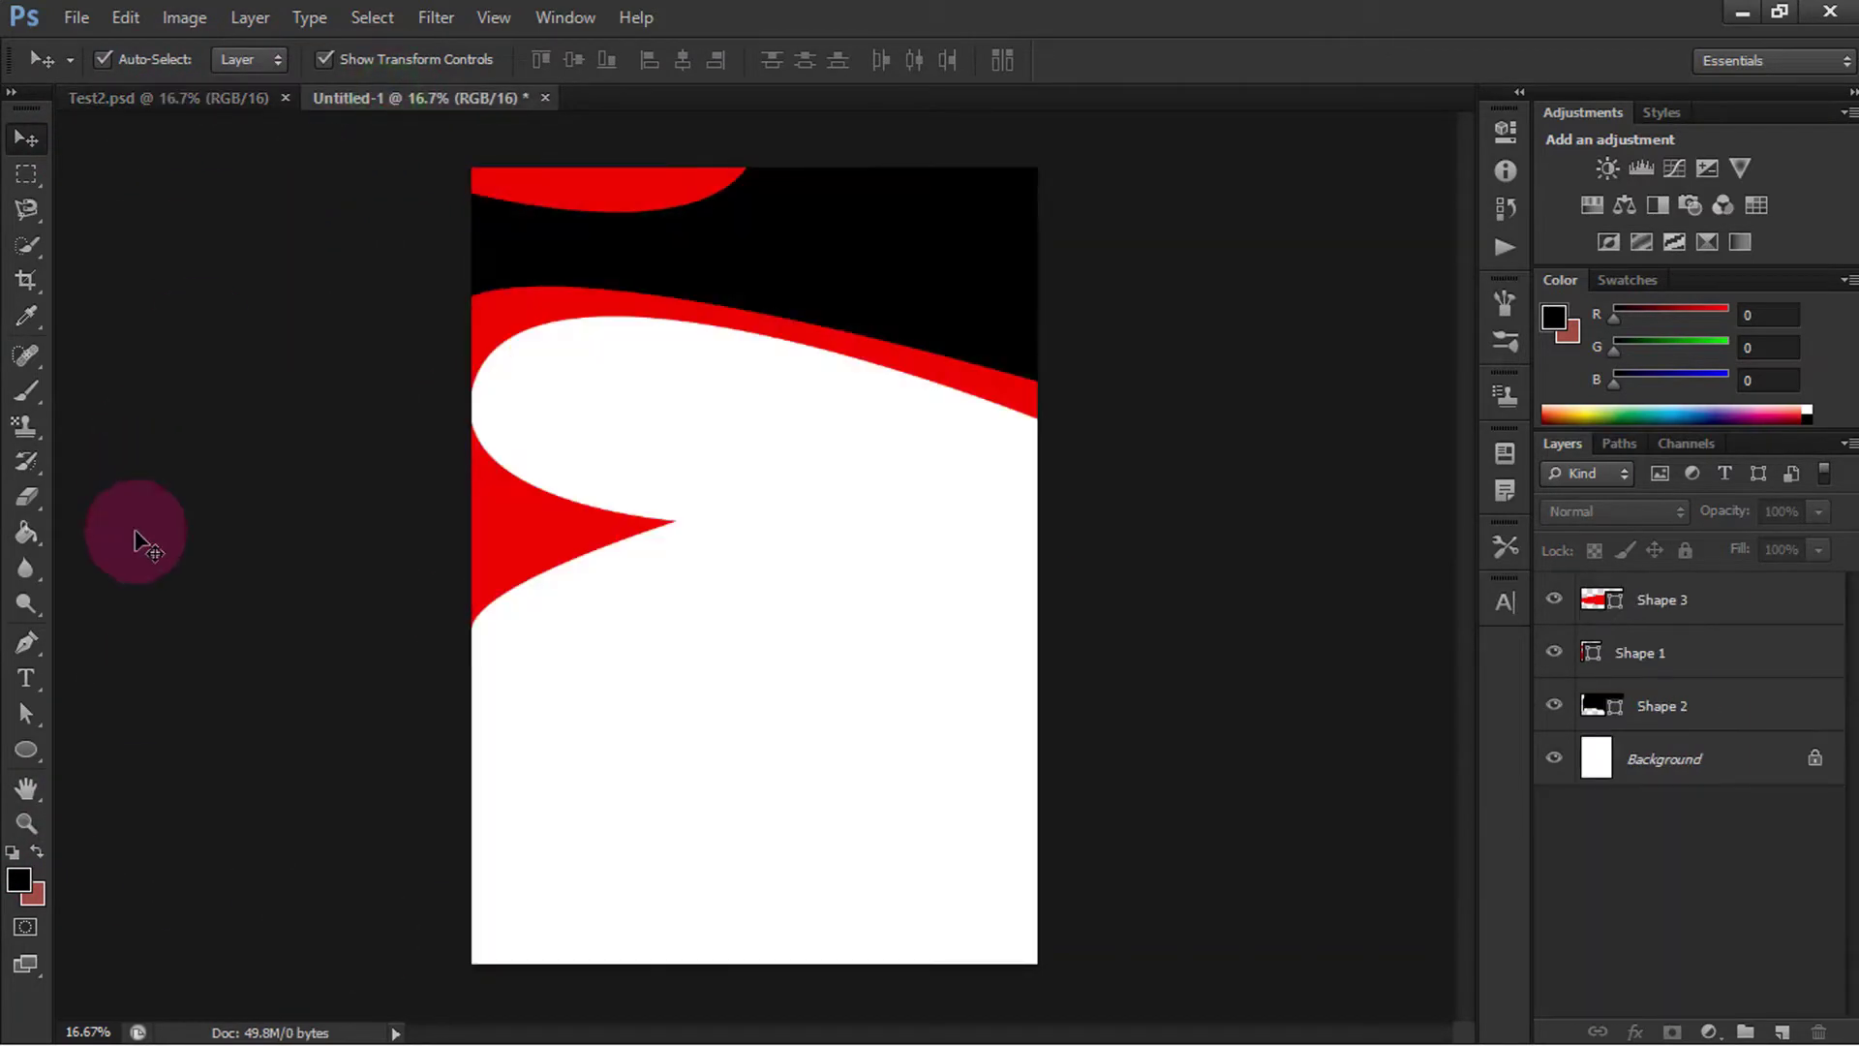
left_click_drag(24, 634, 473, 639)
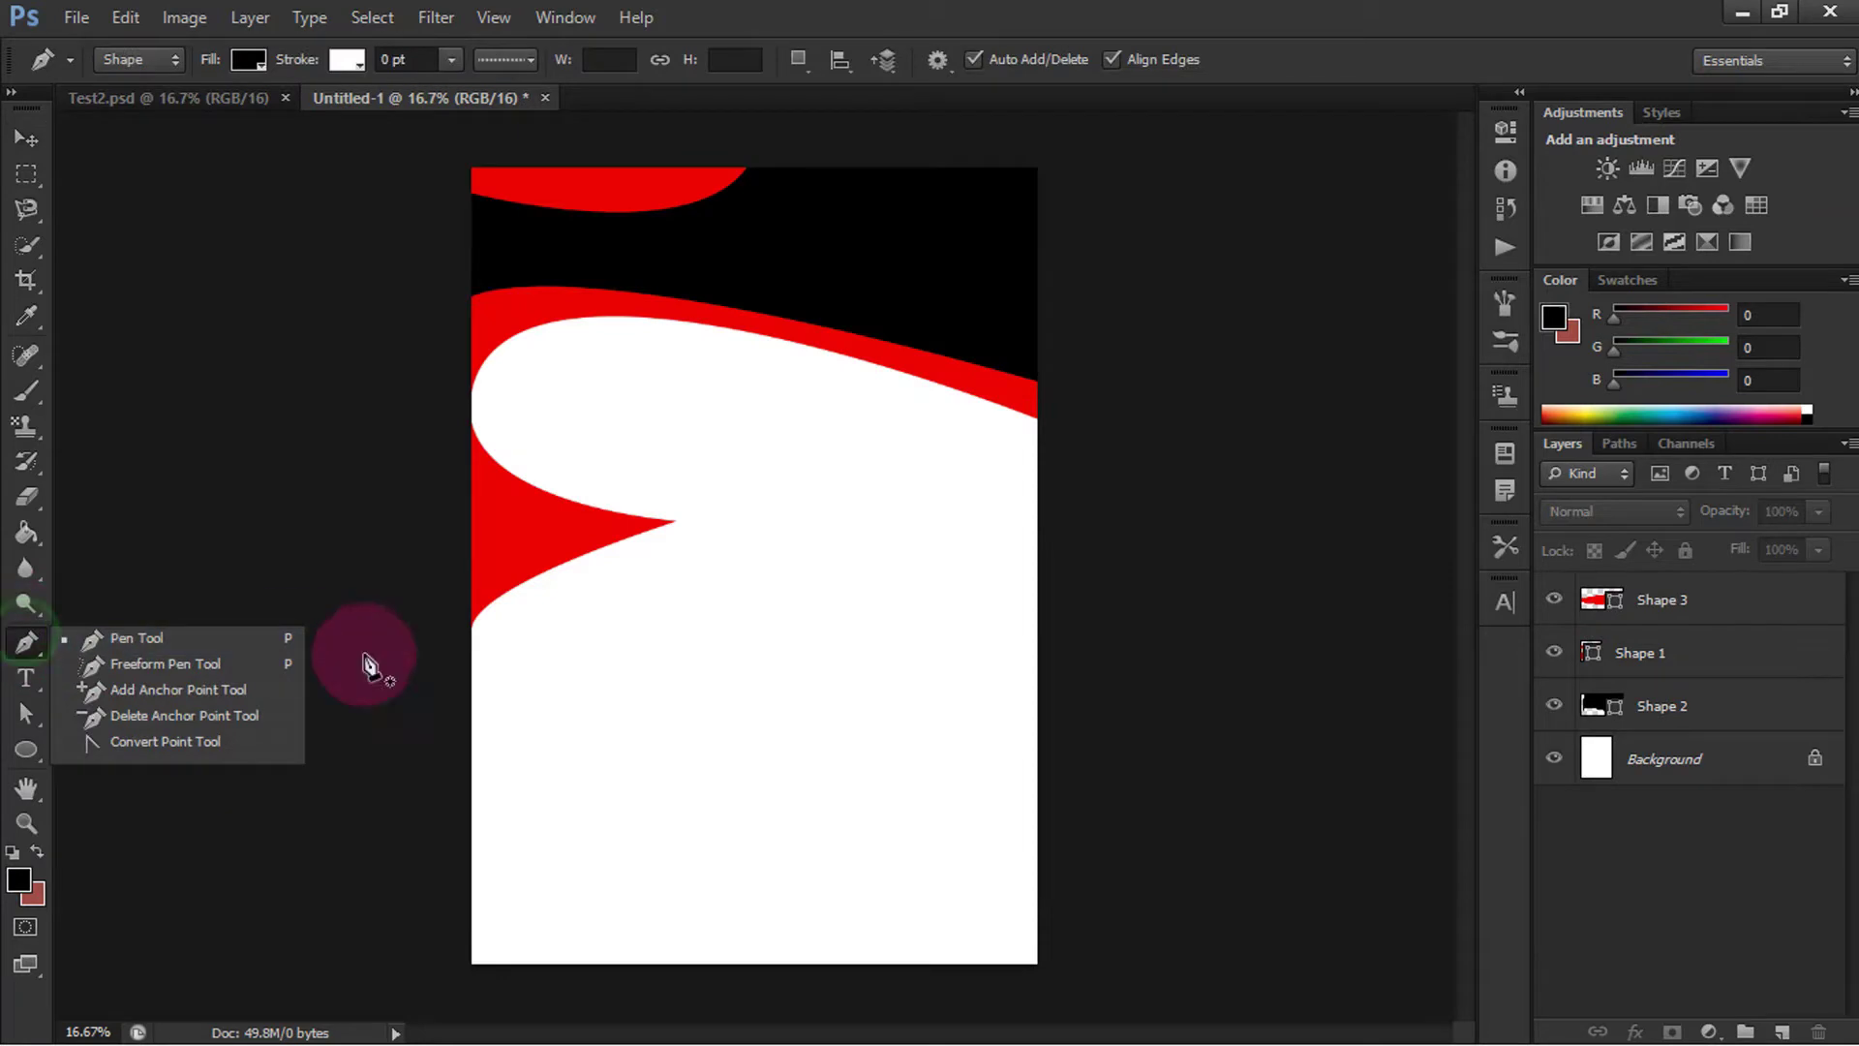
Step: Draw a closed shape over the page's lower half with a curved top edge
left_click(470, 630)
mouse_move(1038, 624)
left_mouse_down()
mouse_move(937, 798)
mouse_move(752, 772)
mouse_move(745, 745)
left_mouse_up()
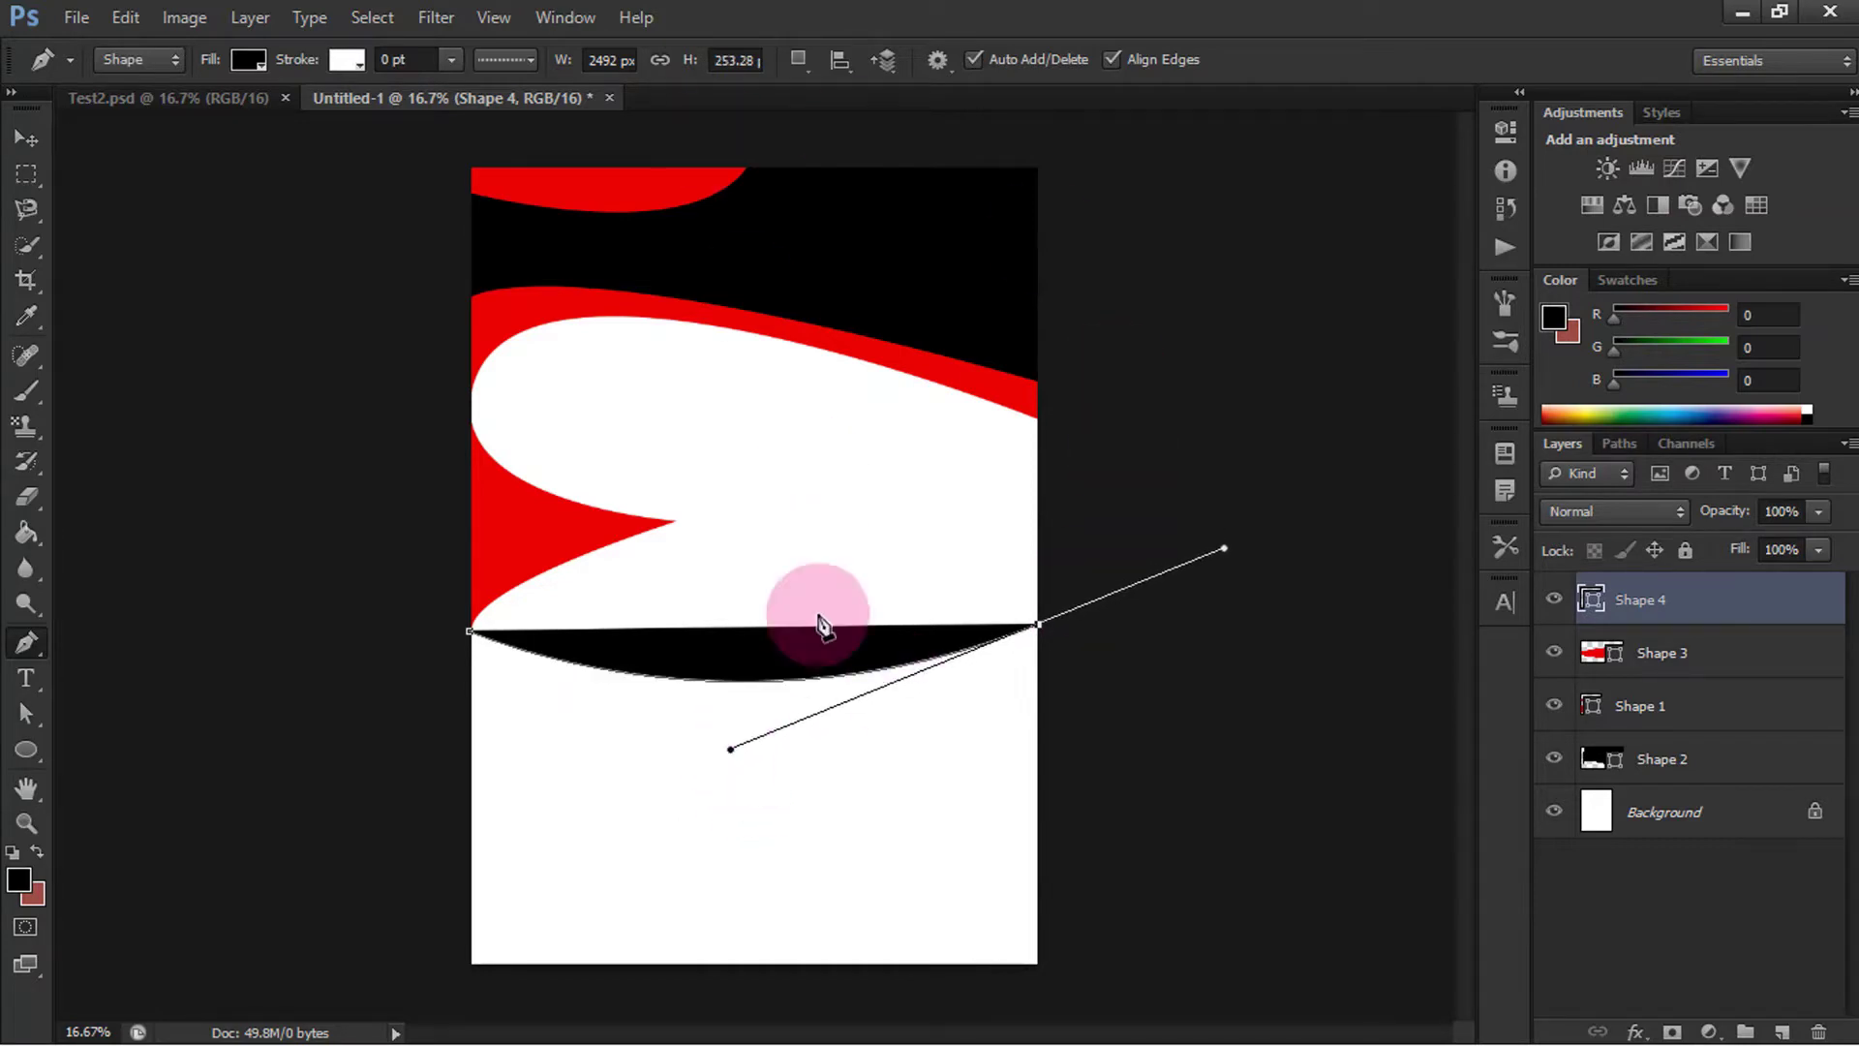
left_click_drag(1047, 975, 1027, 975)
left_click(465, 976)
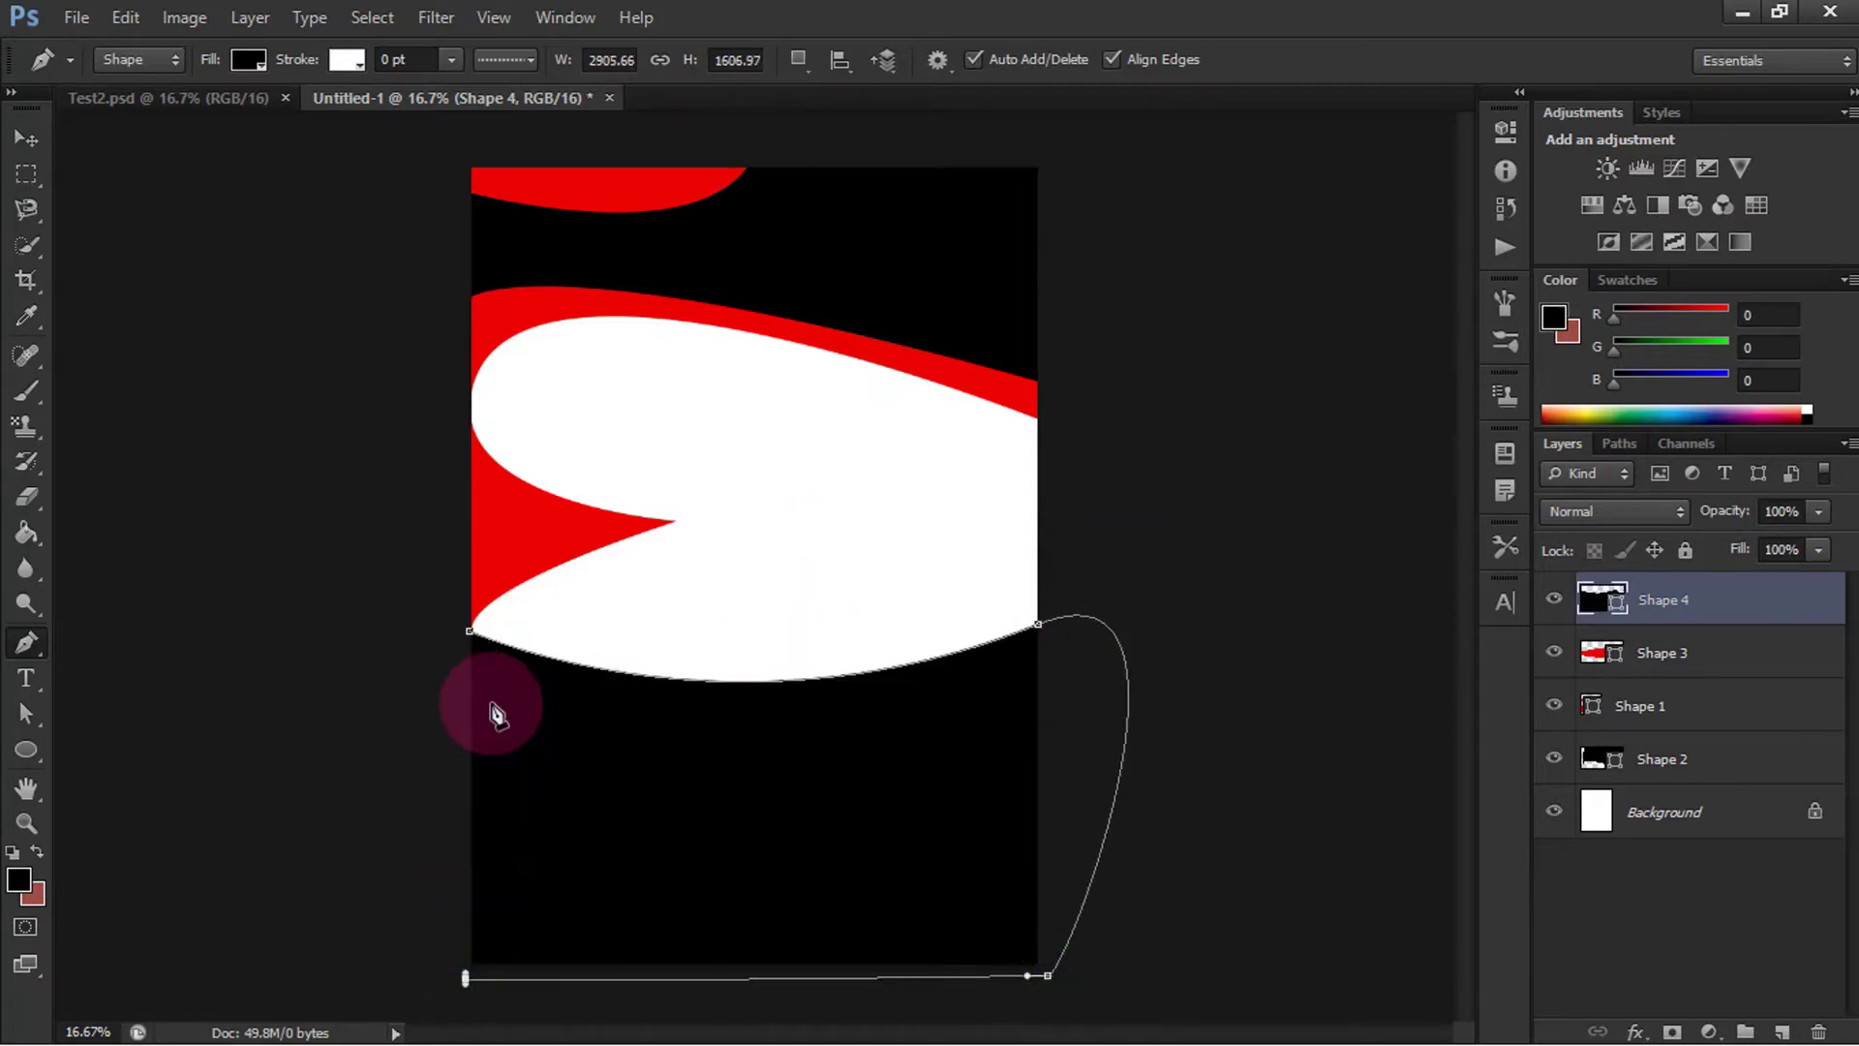
left_click(470, 631)
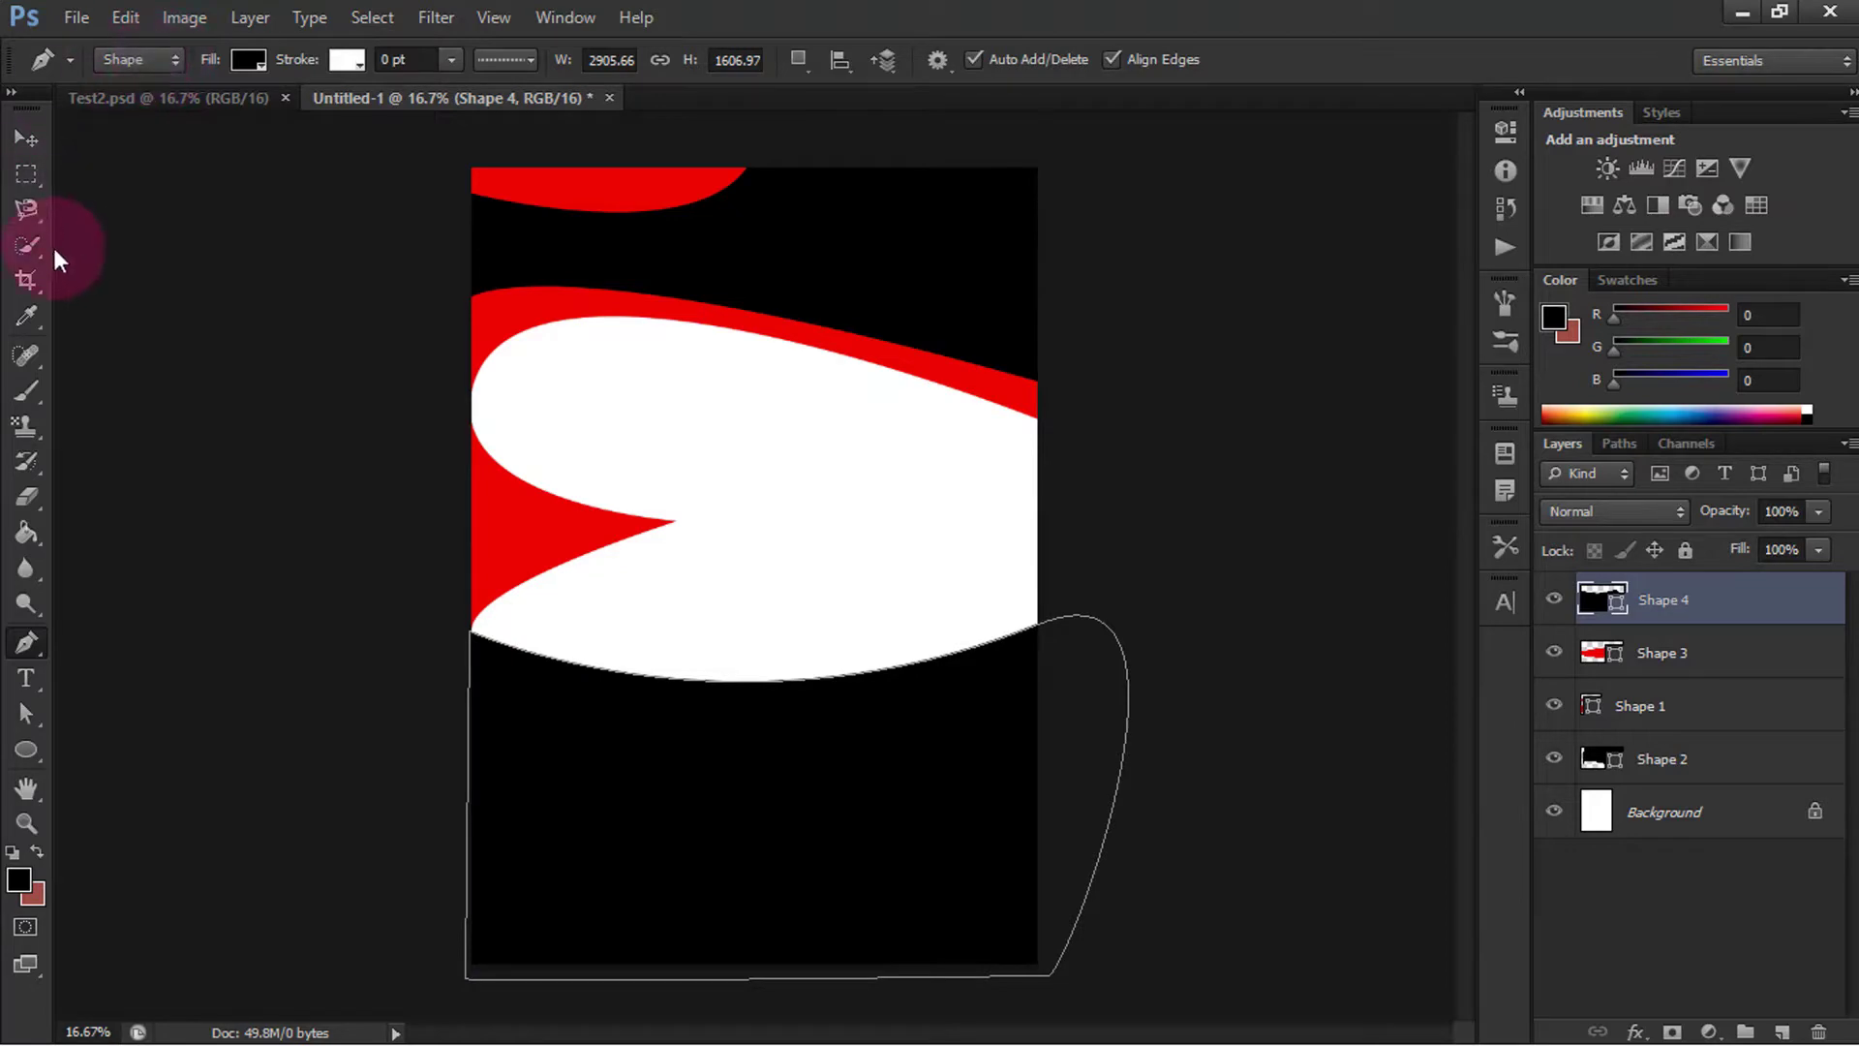
Step: Set the new Shape 4's fill to orange via the Color Picker
left_click(248, 61)
left_click(140, 222)
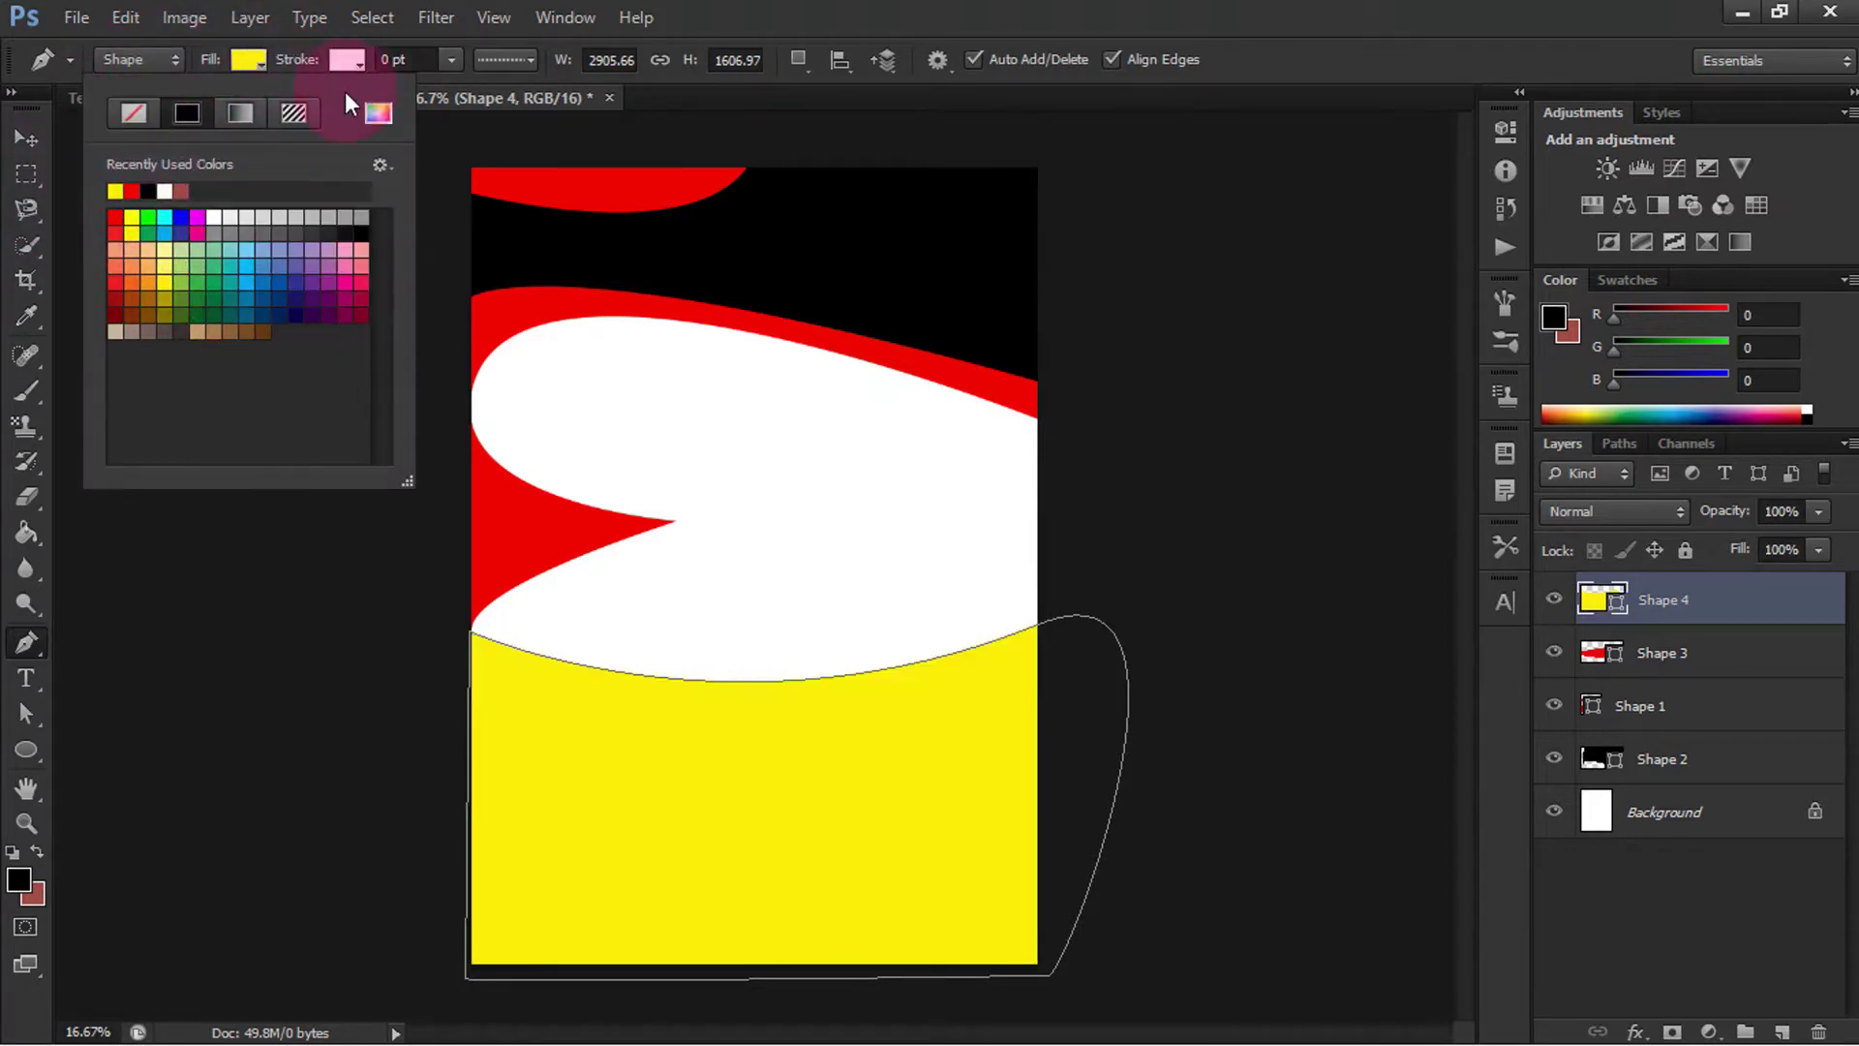
left_click(378, 113)
left_click_drag(1432, 605, 1432, 619)
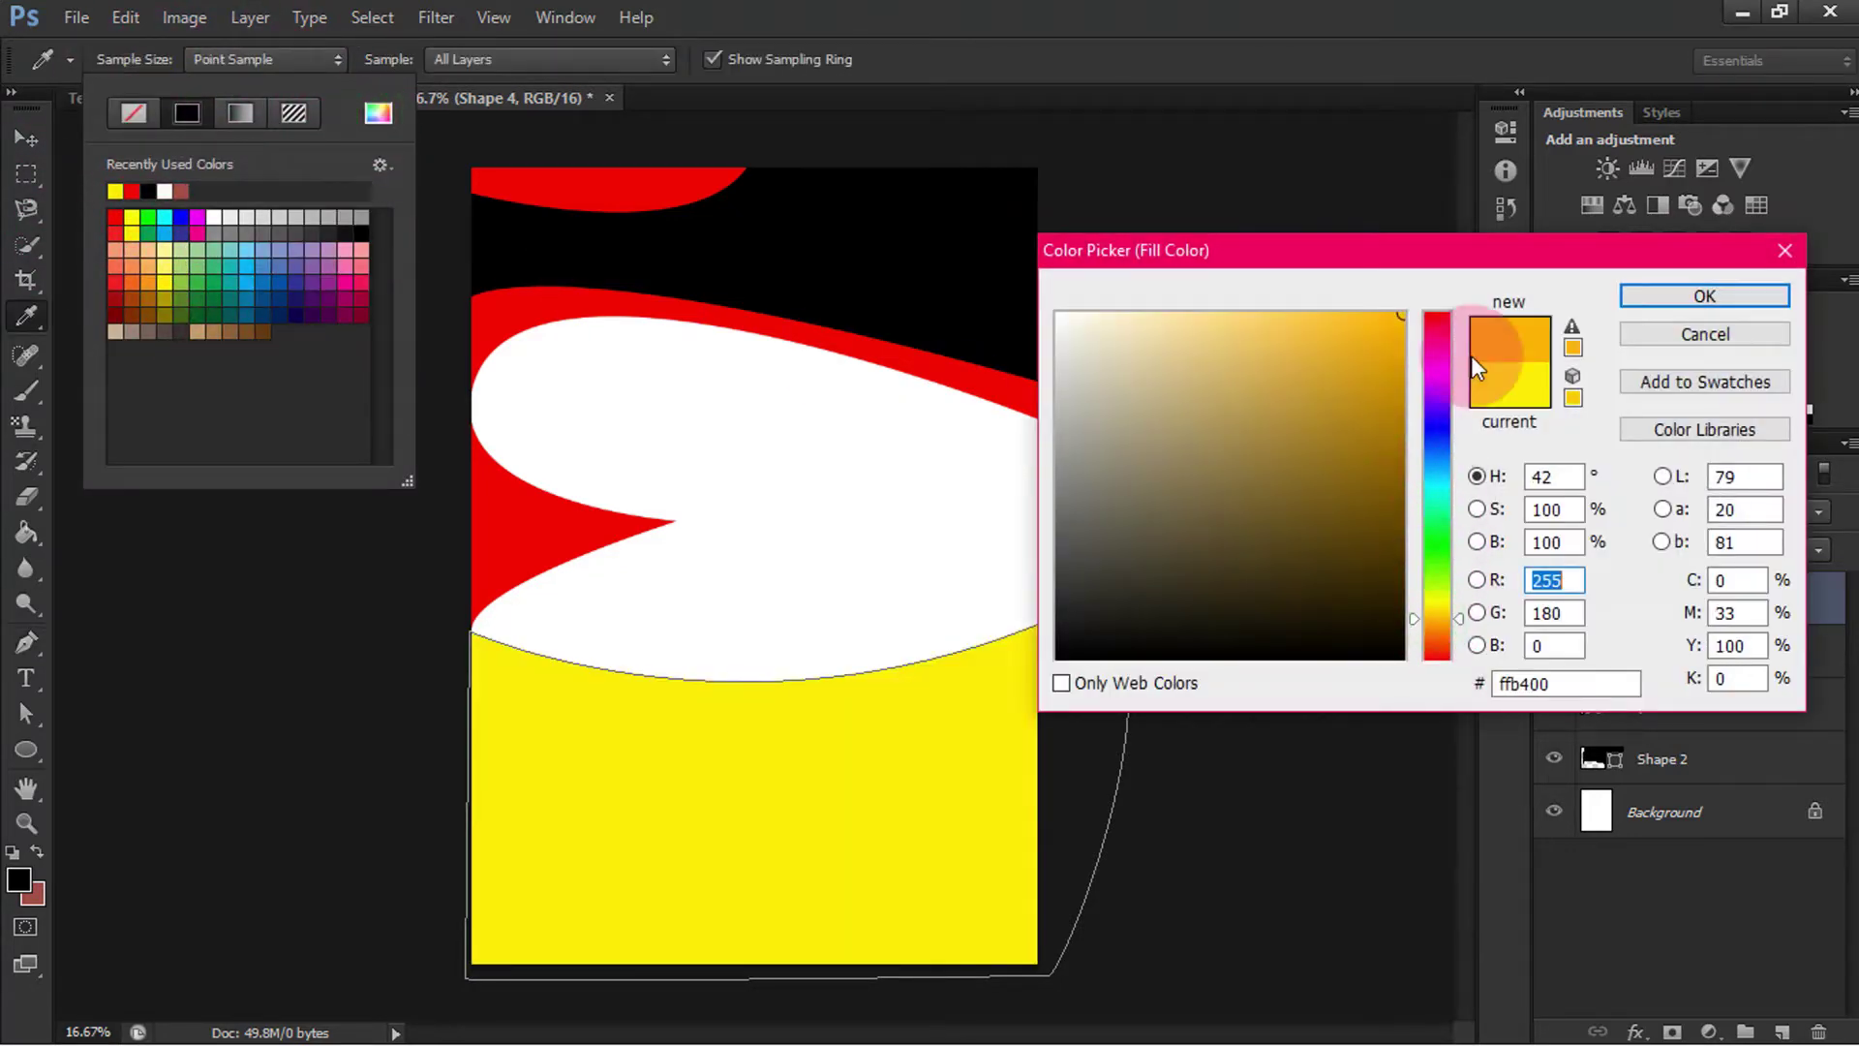
left_click(1704, 295)
left_click(14, 283)
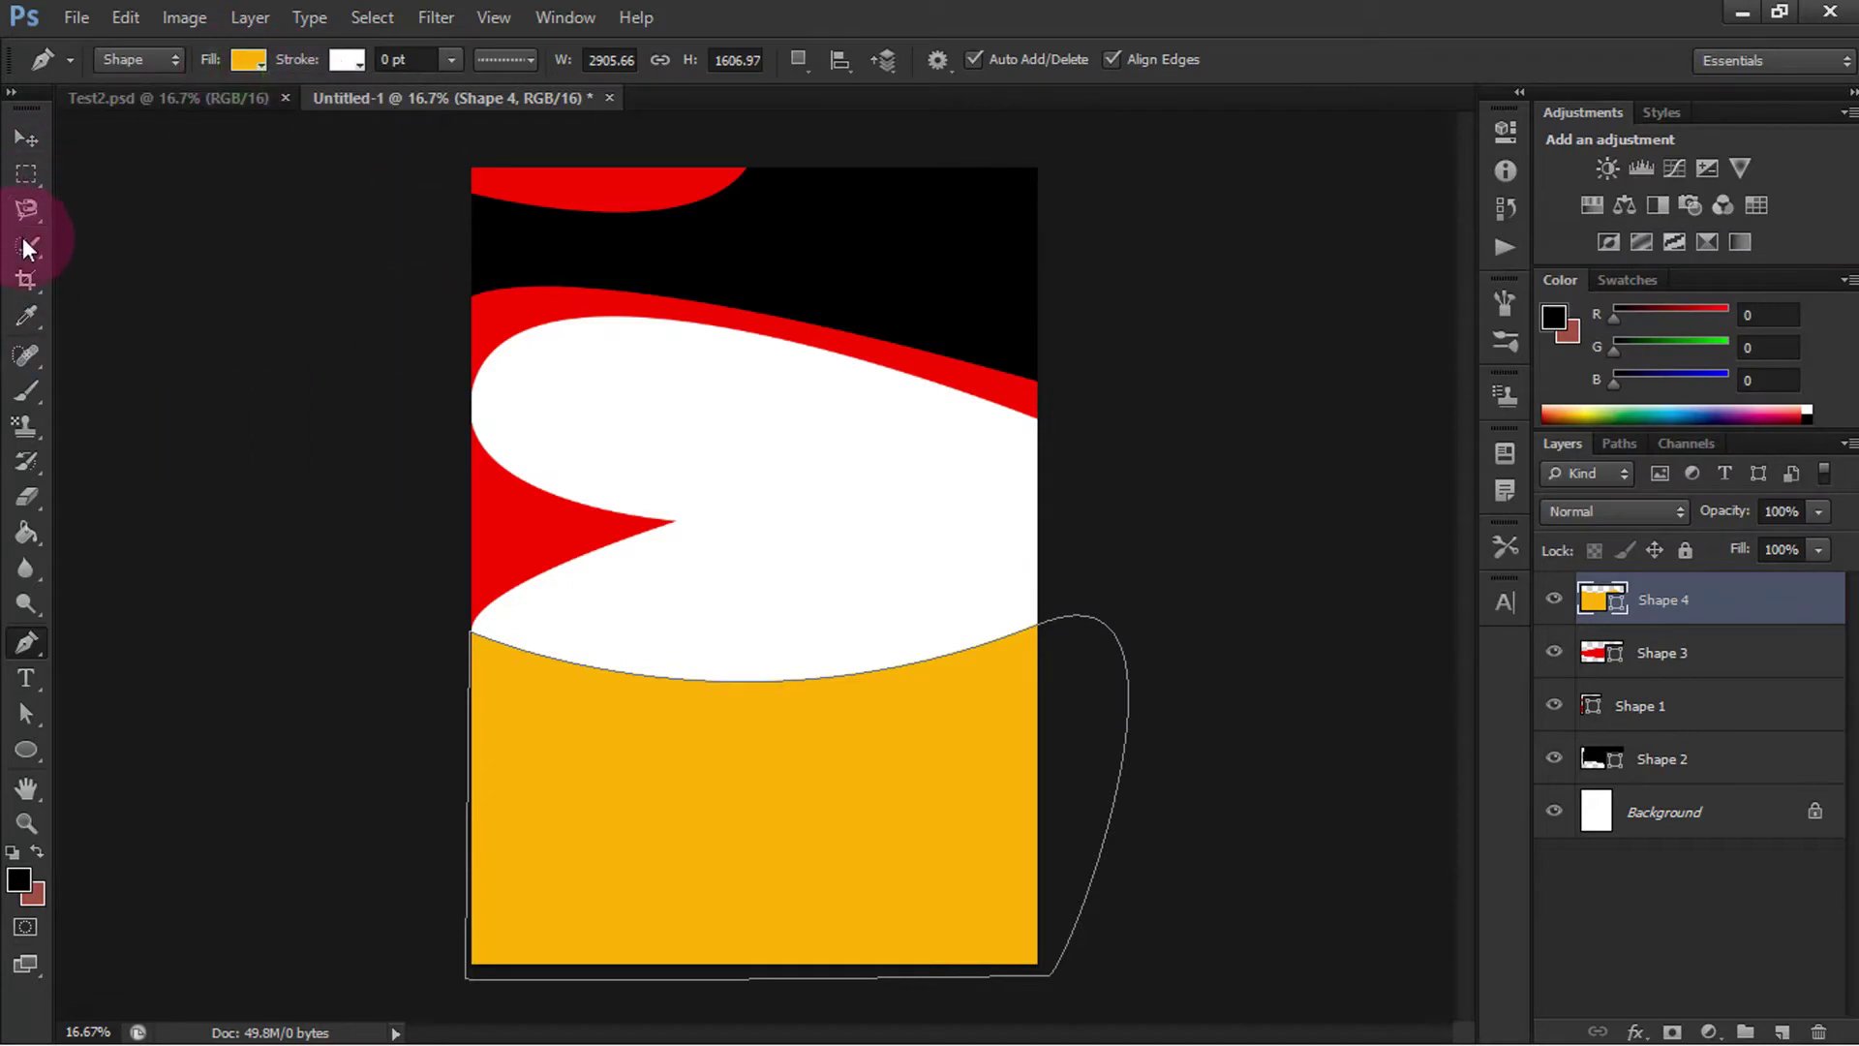
left_click(21, 138)
Step: Duplicate Shape 4 as Shape 4 copy, move it slightly lower, and fill it red
right_click(1669, 600)
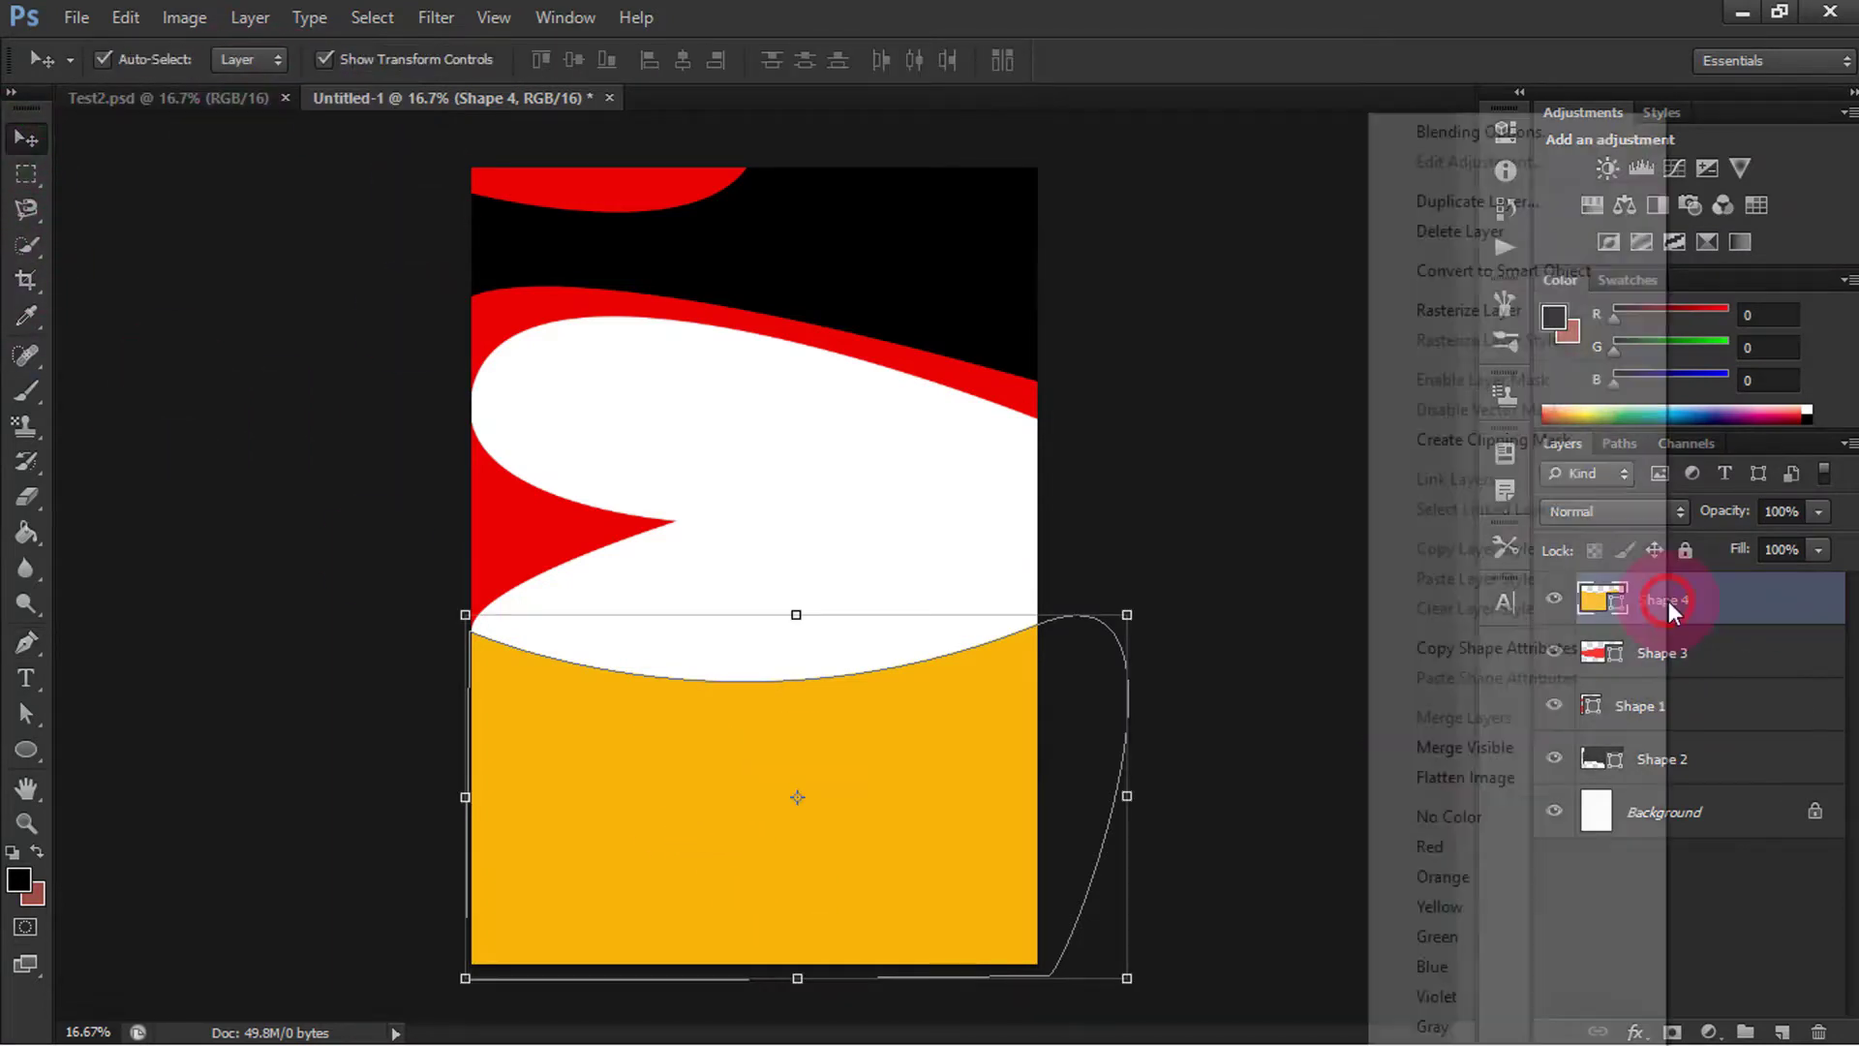
left_click(1502, 208)
left_click(1141, 315)
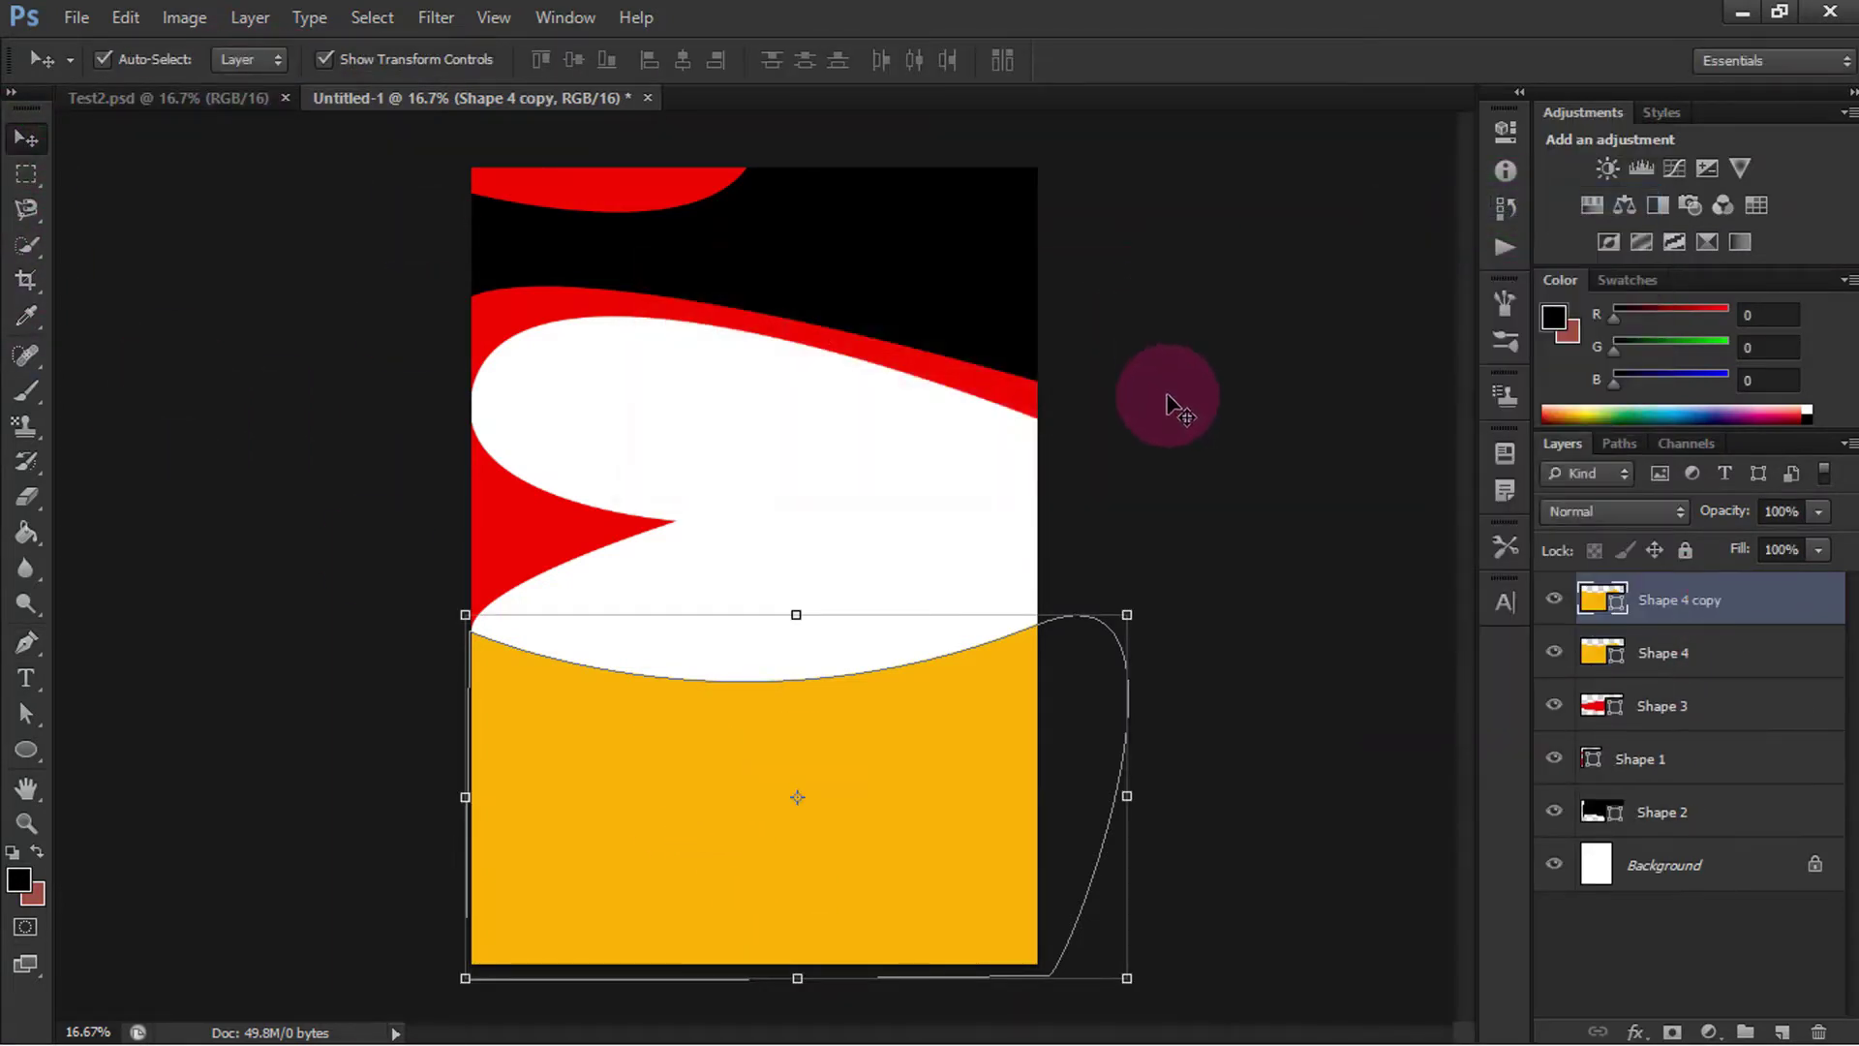
left_click_drag(635, 849, 636, 892)
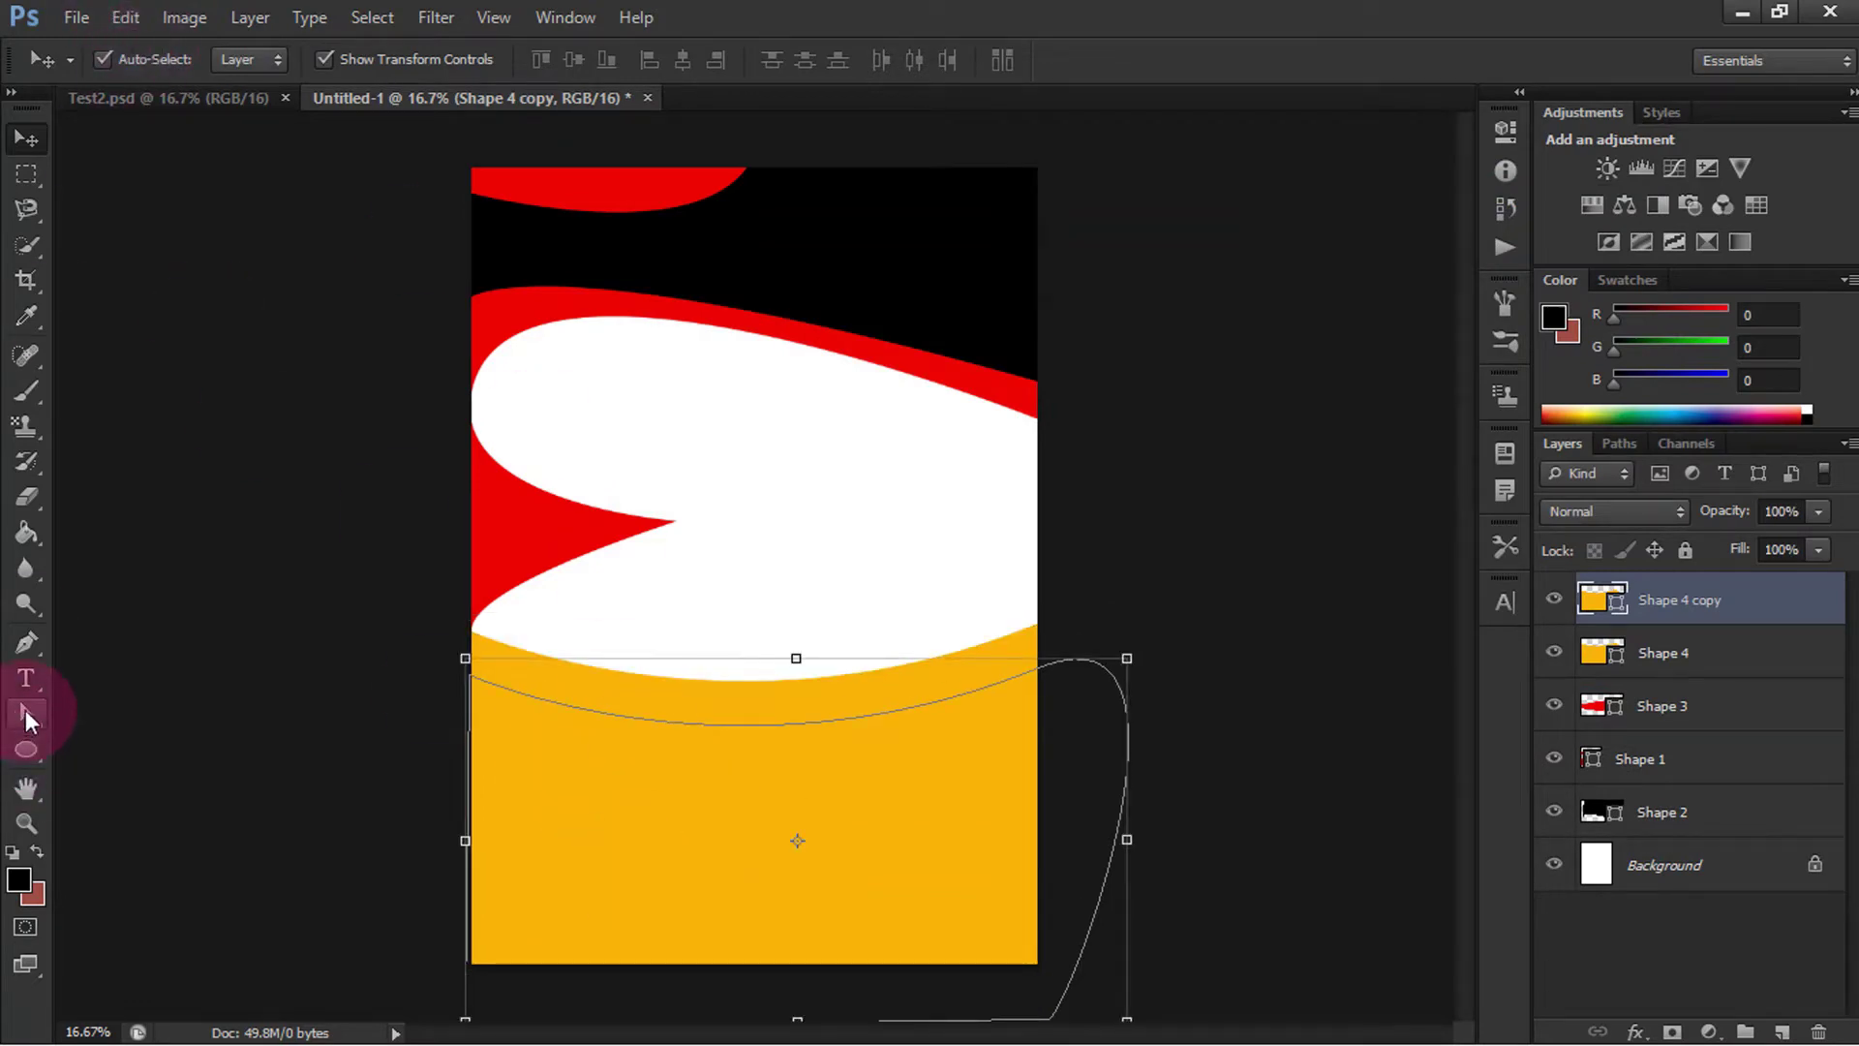
left_click(26, 642)
left_click(248, 60)
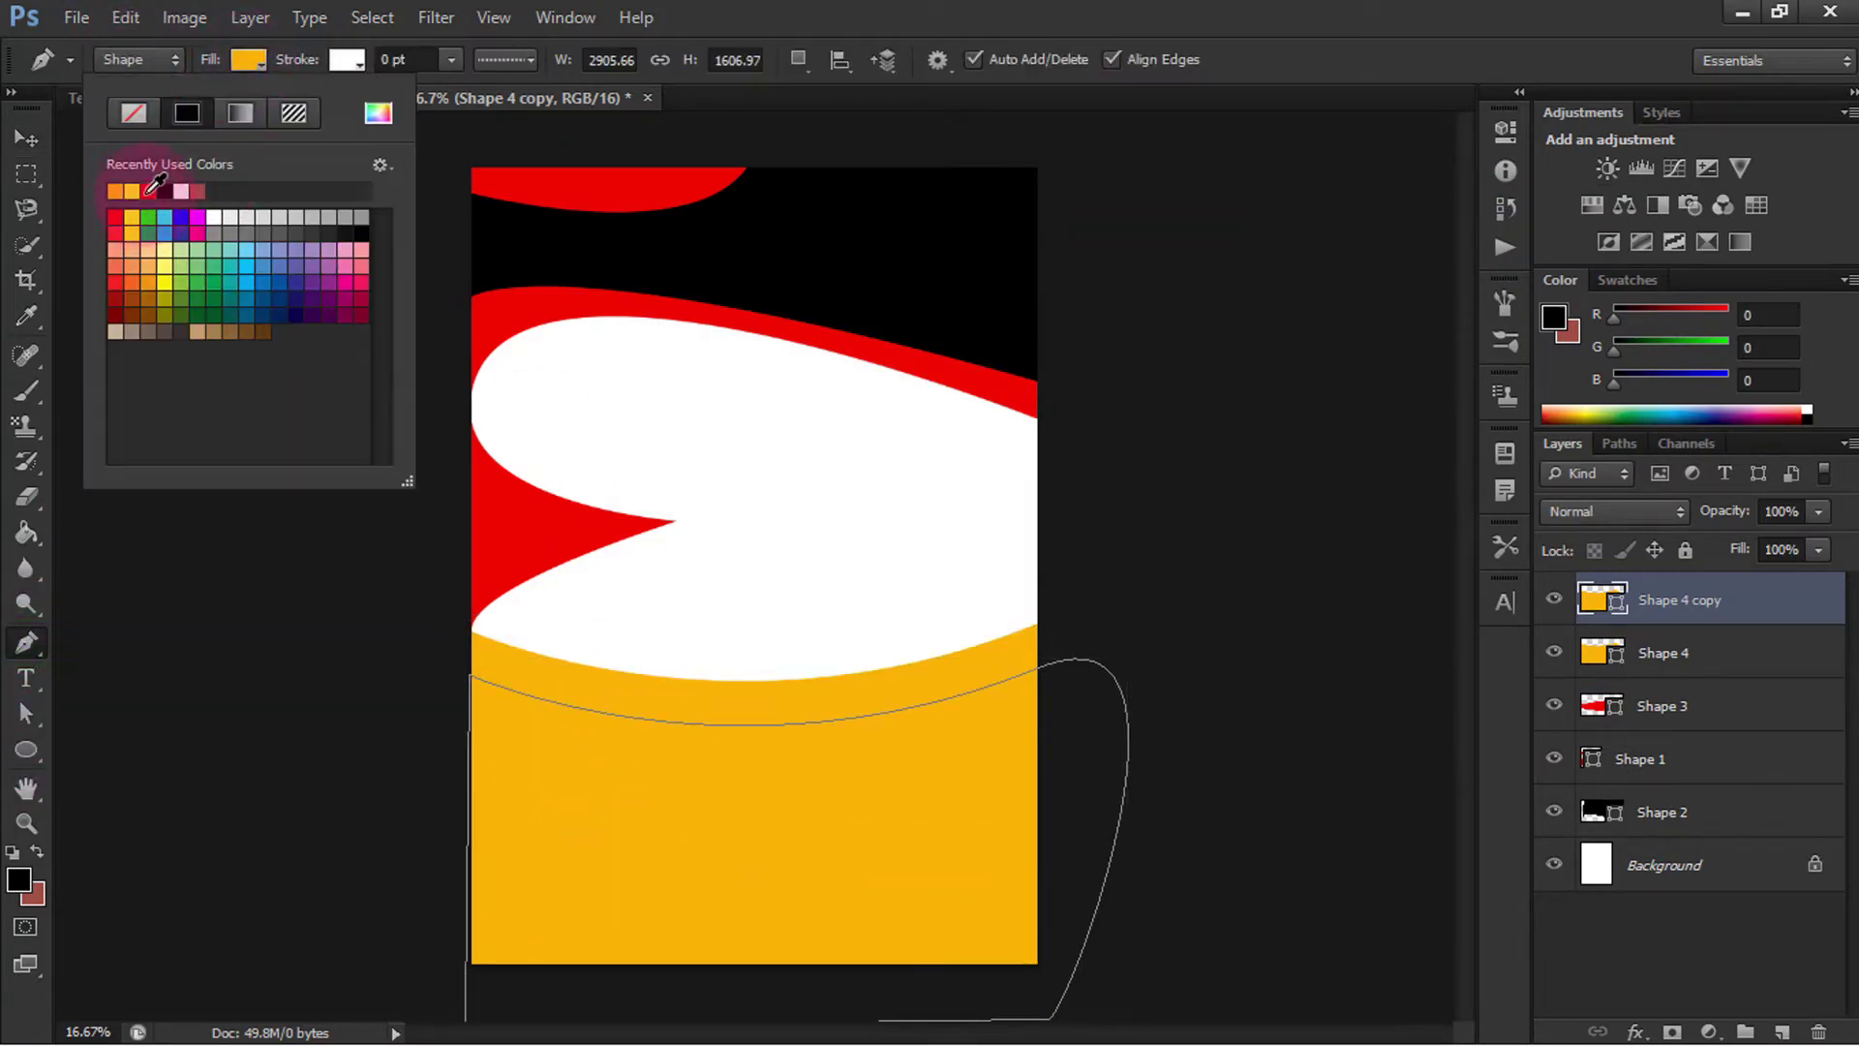
left_click(148, 192)
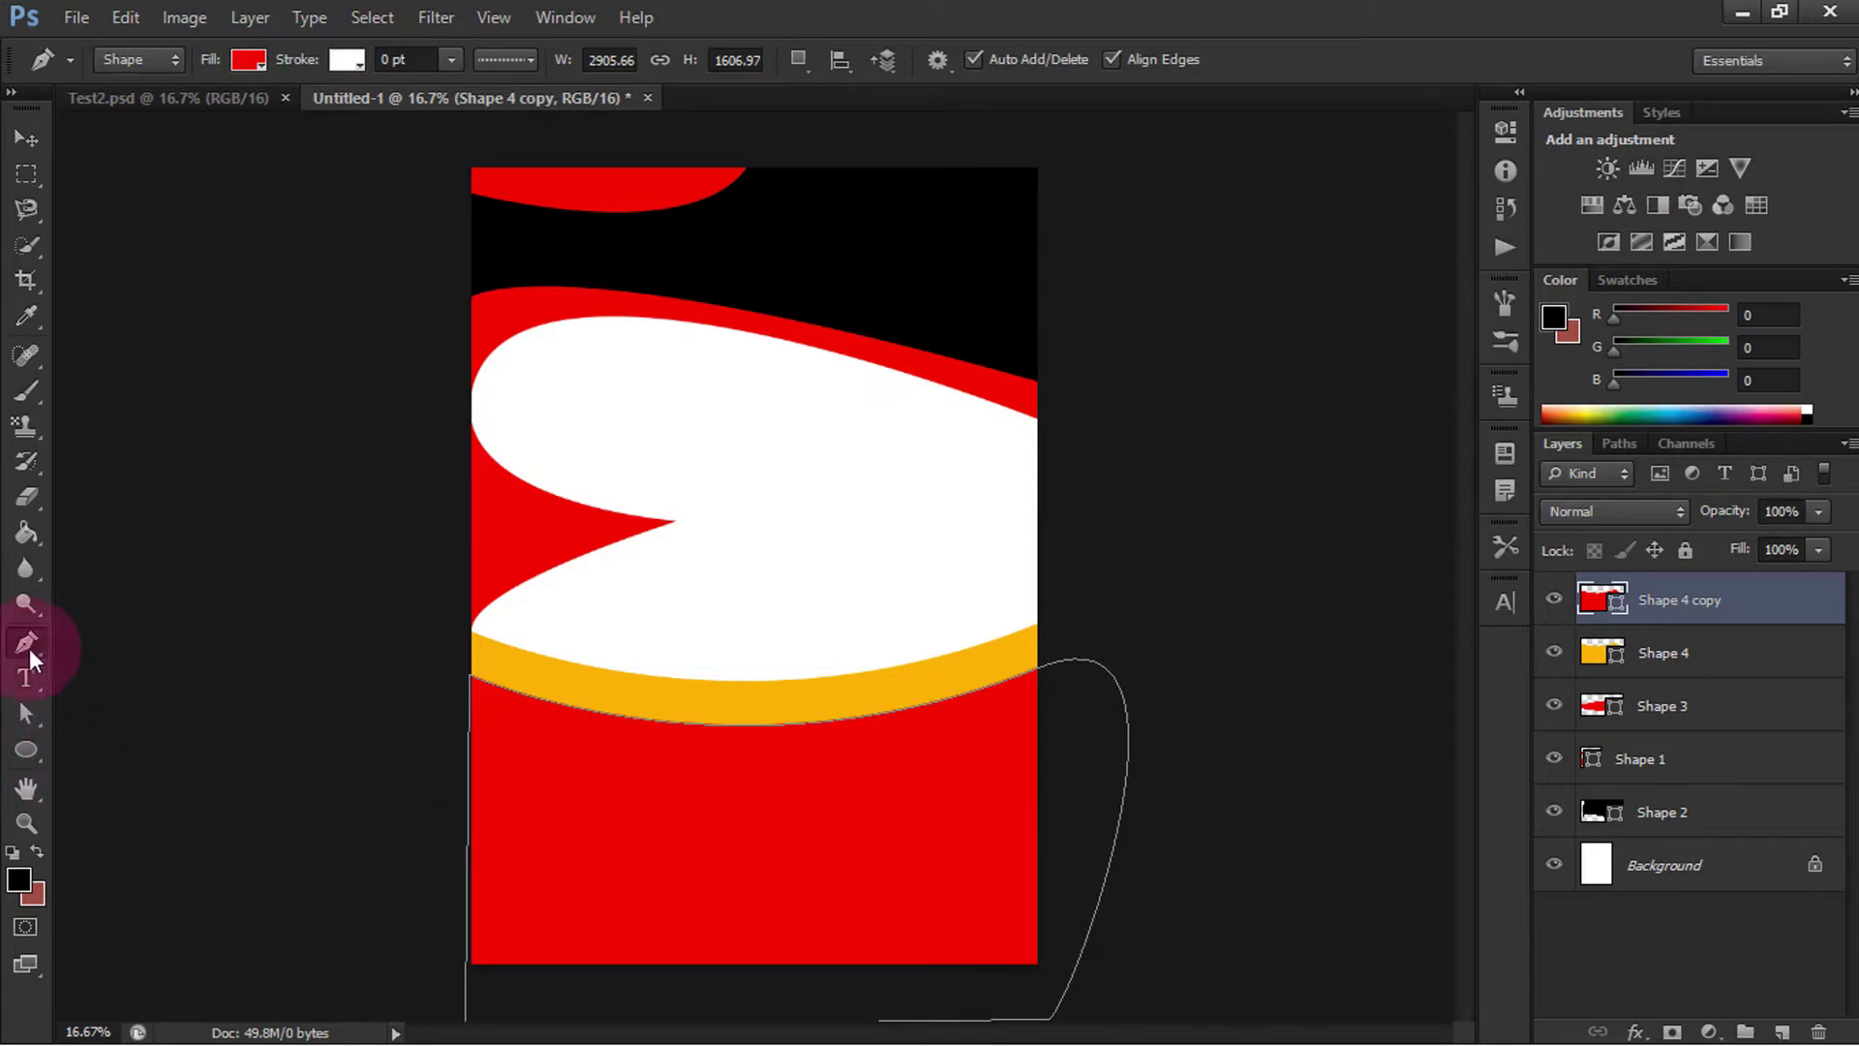
Step: Raise the left anchor of the red copy's curve, checking against the Test2.psd reference
key("alt+Tab")
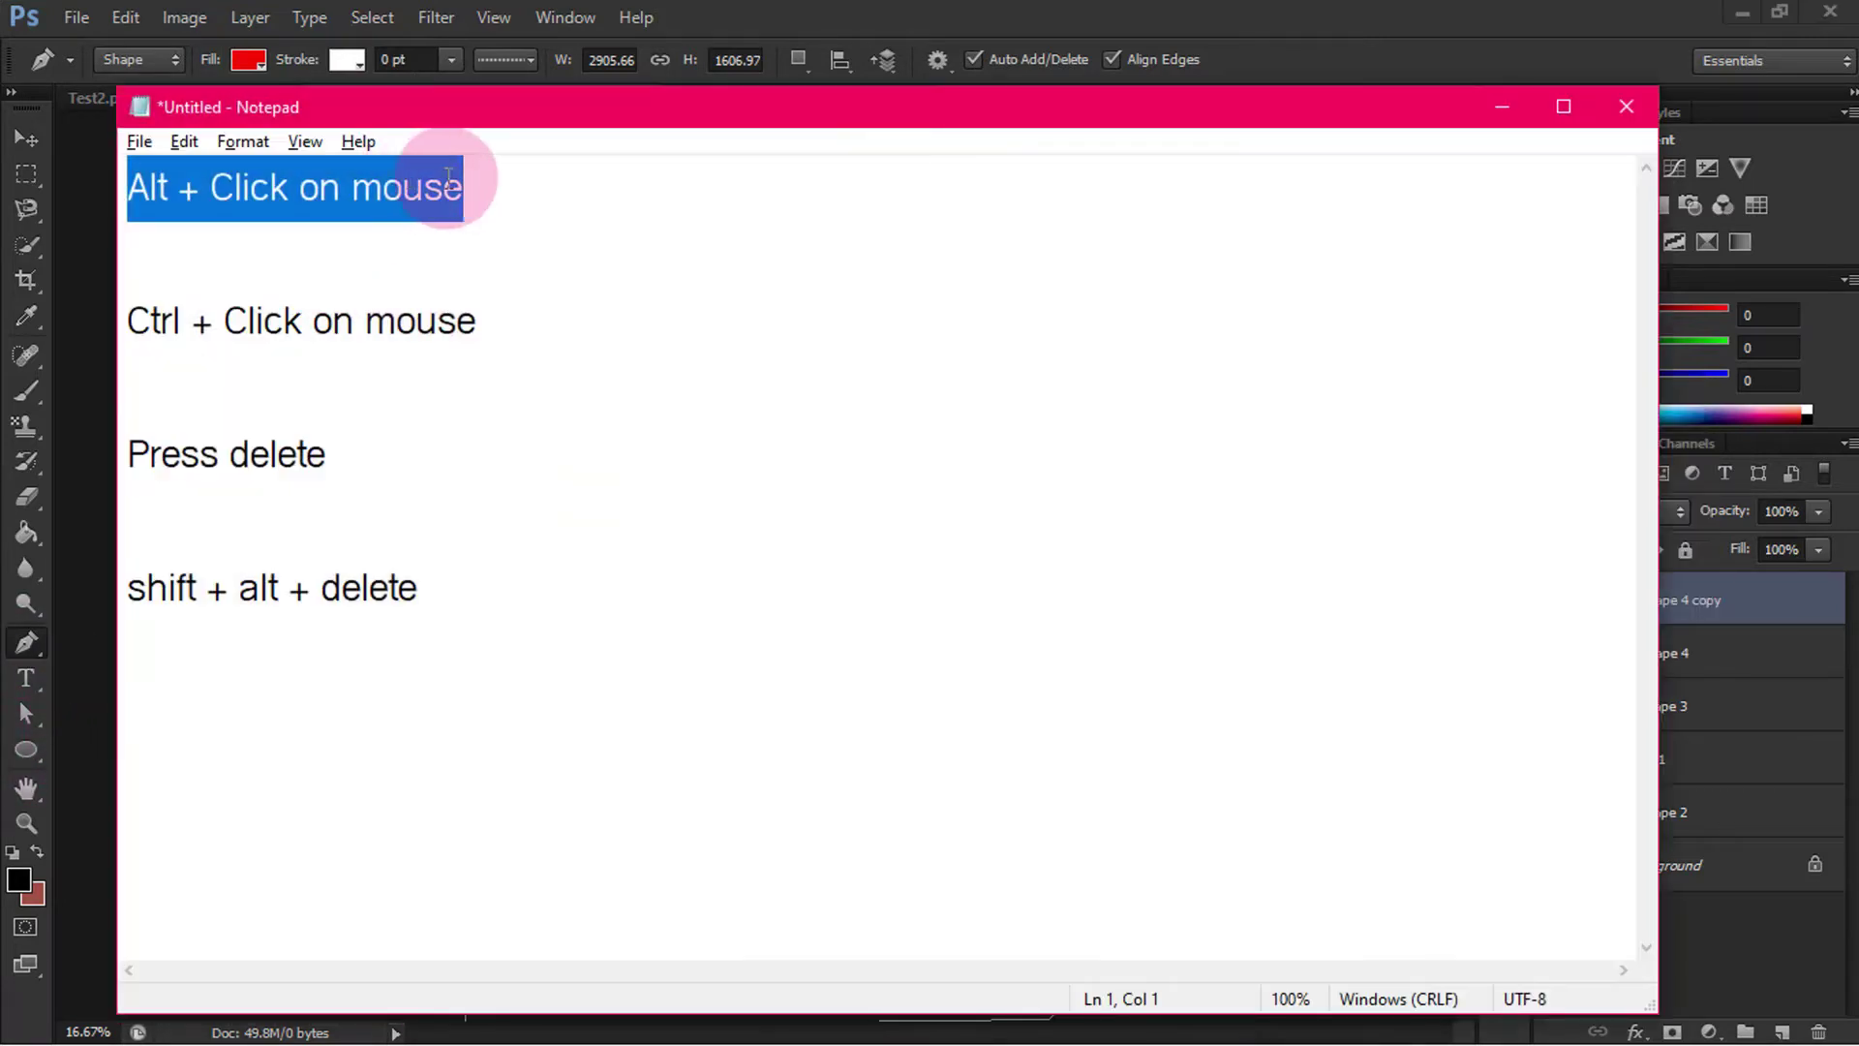
left_click_drag(477, 321, 126, 324)
left_click(1501, 106)
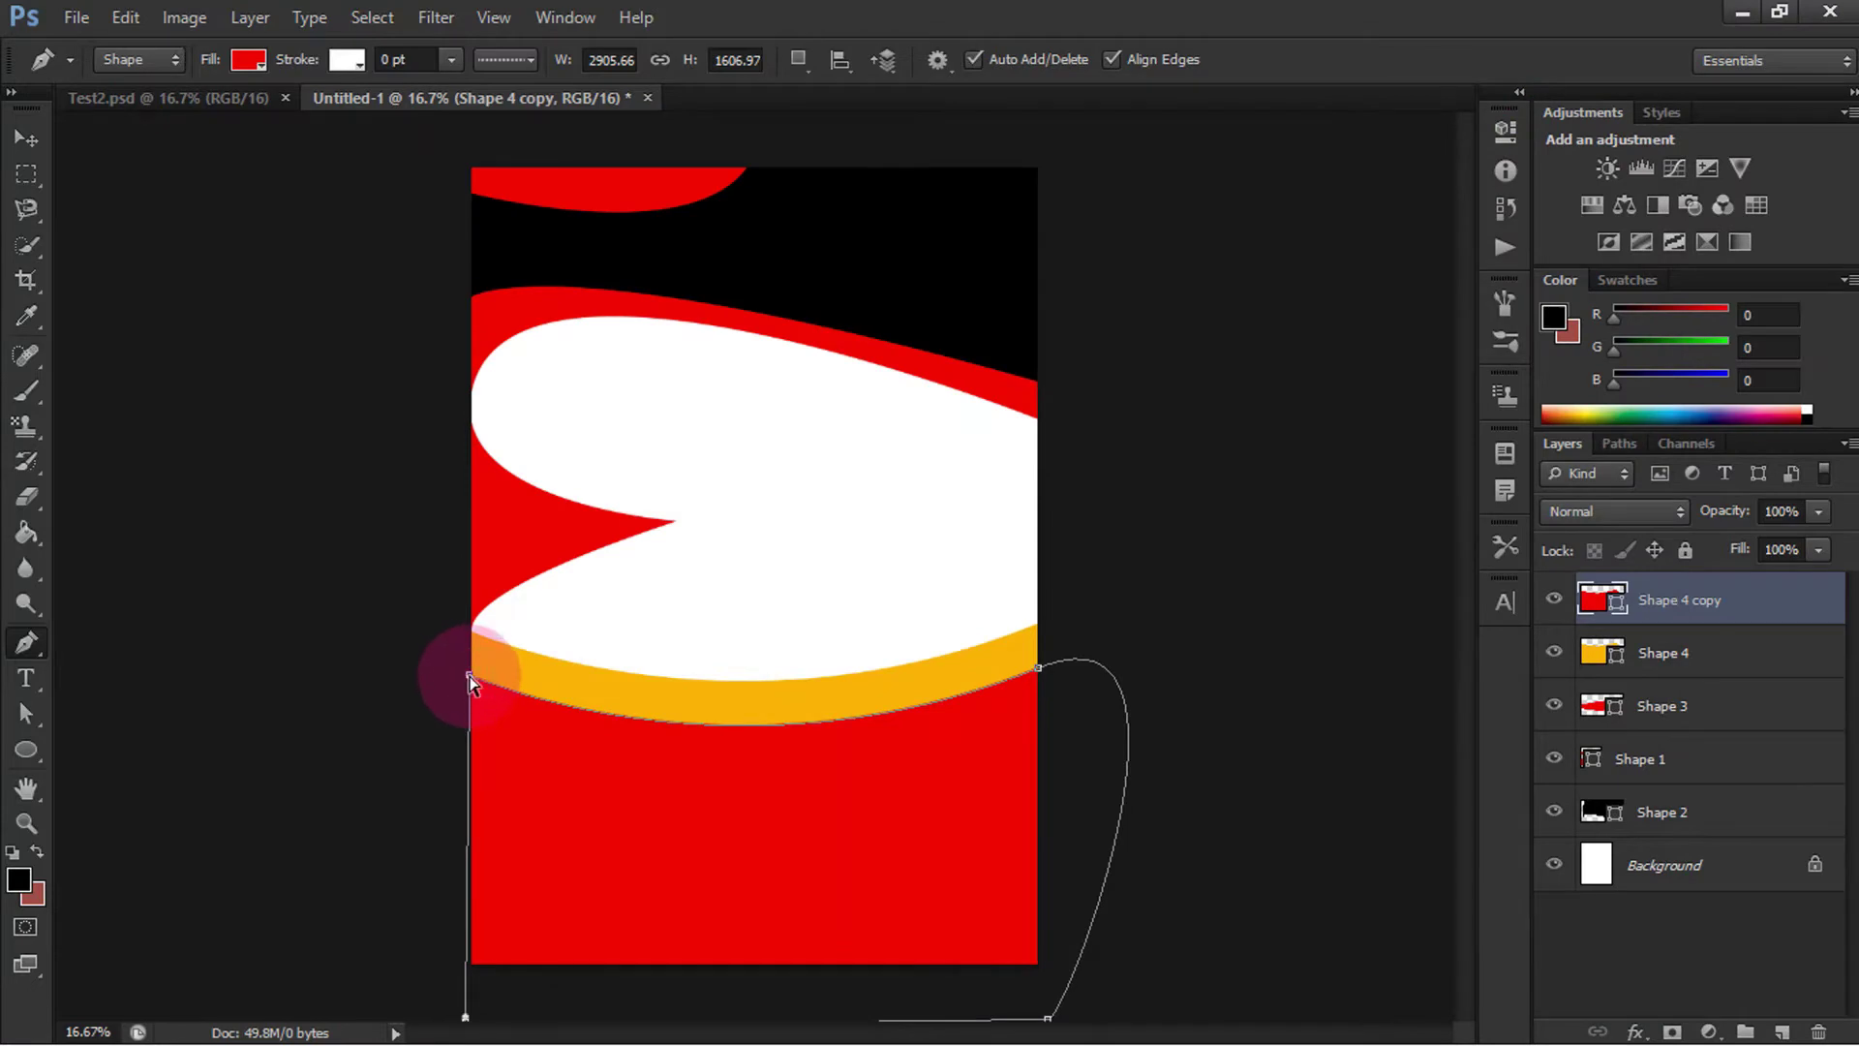
left_click_drag(468, 676, 464, 636)
left_click(145, 98)
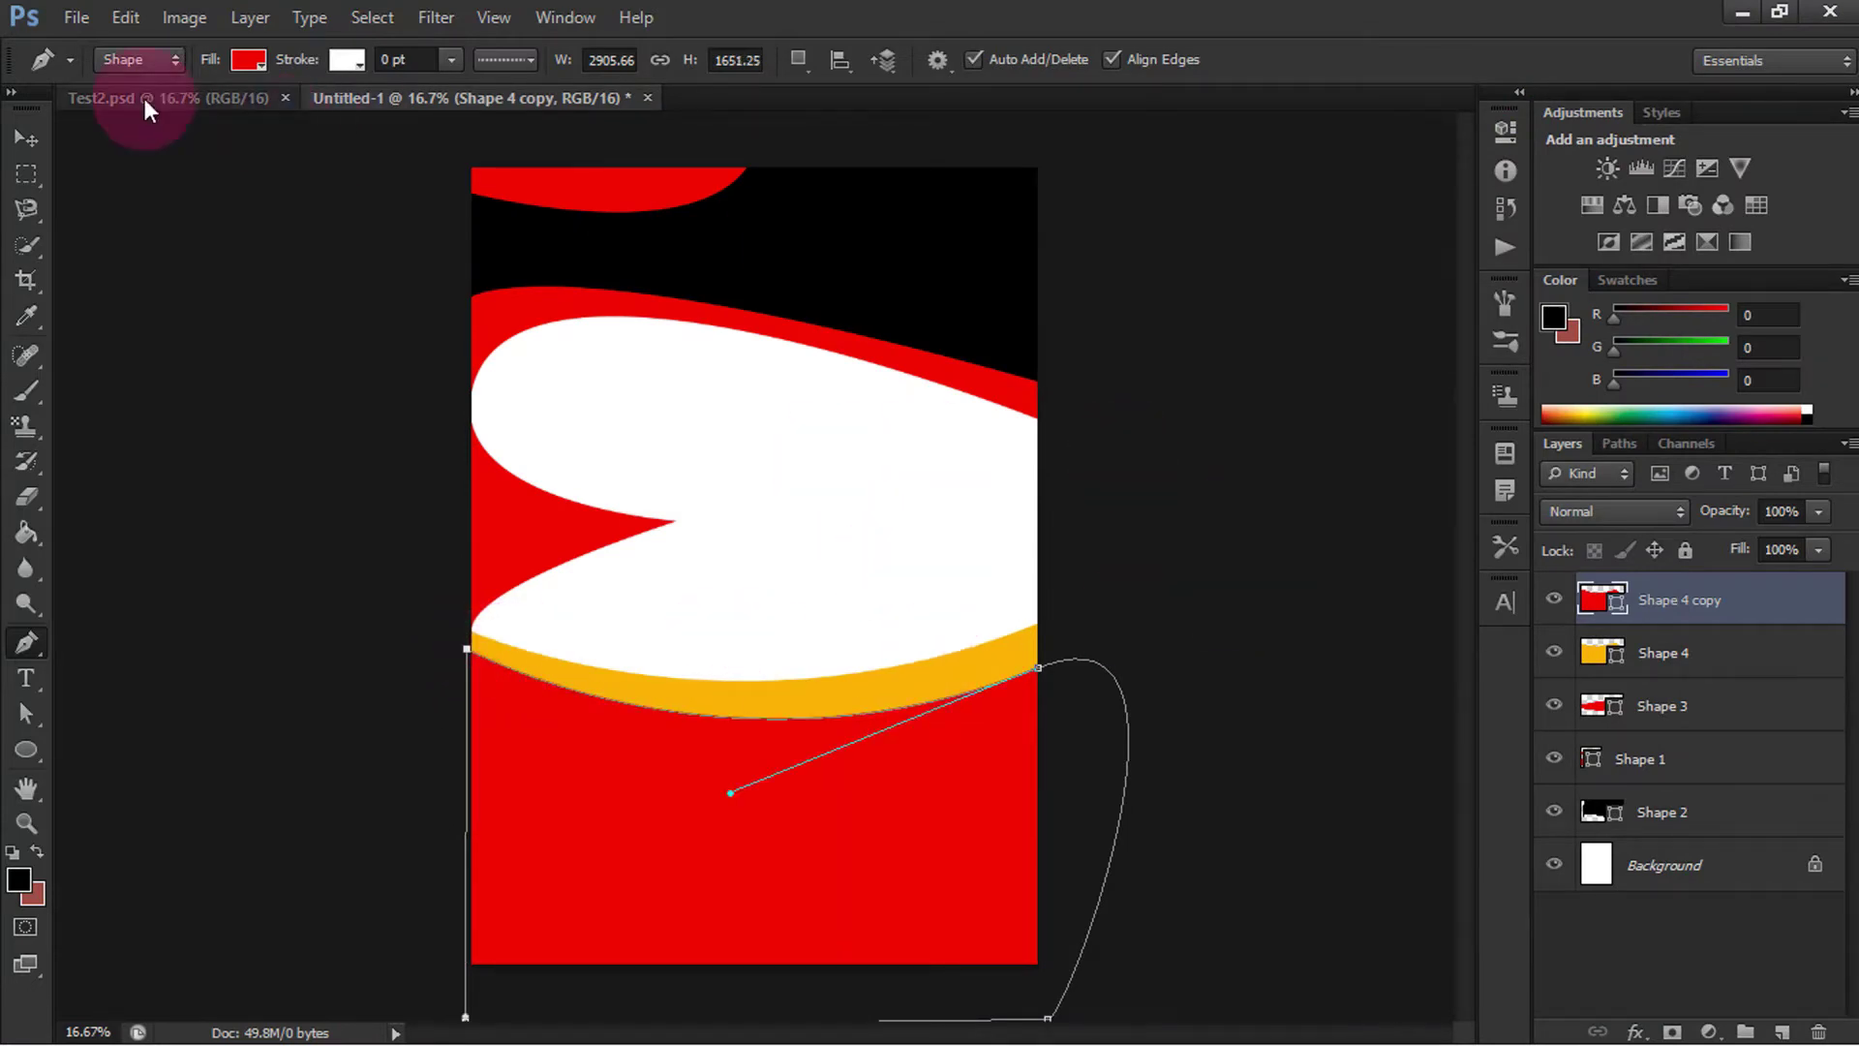
left_click(473, 101)
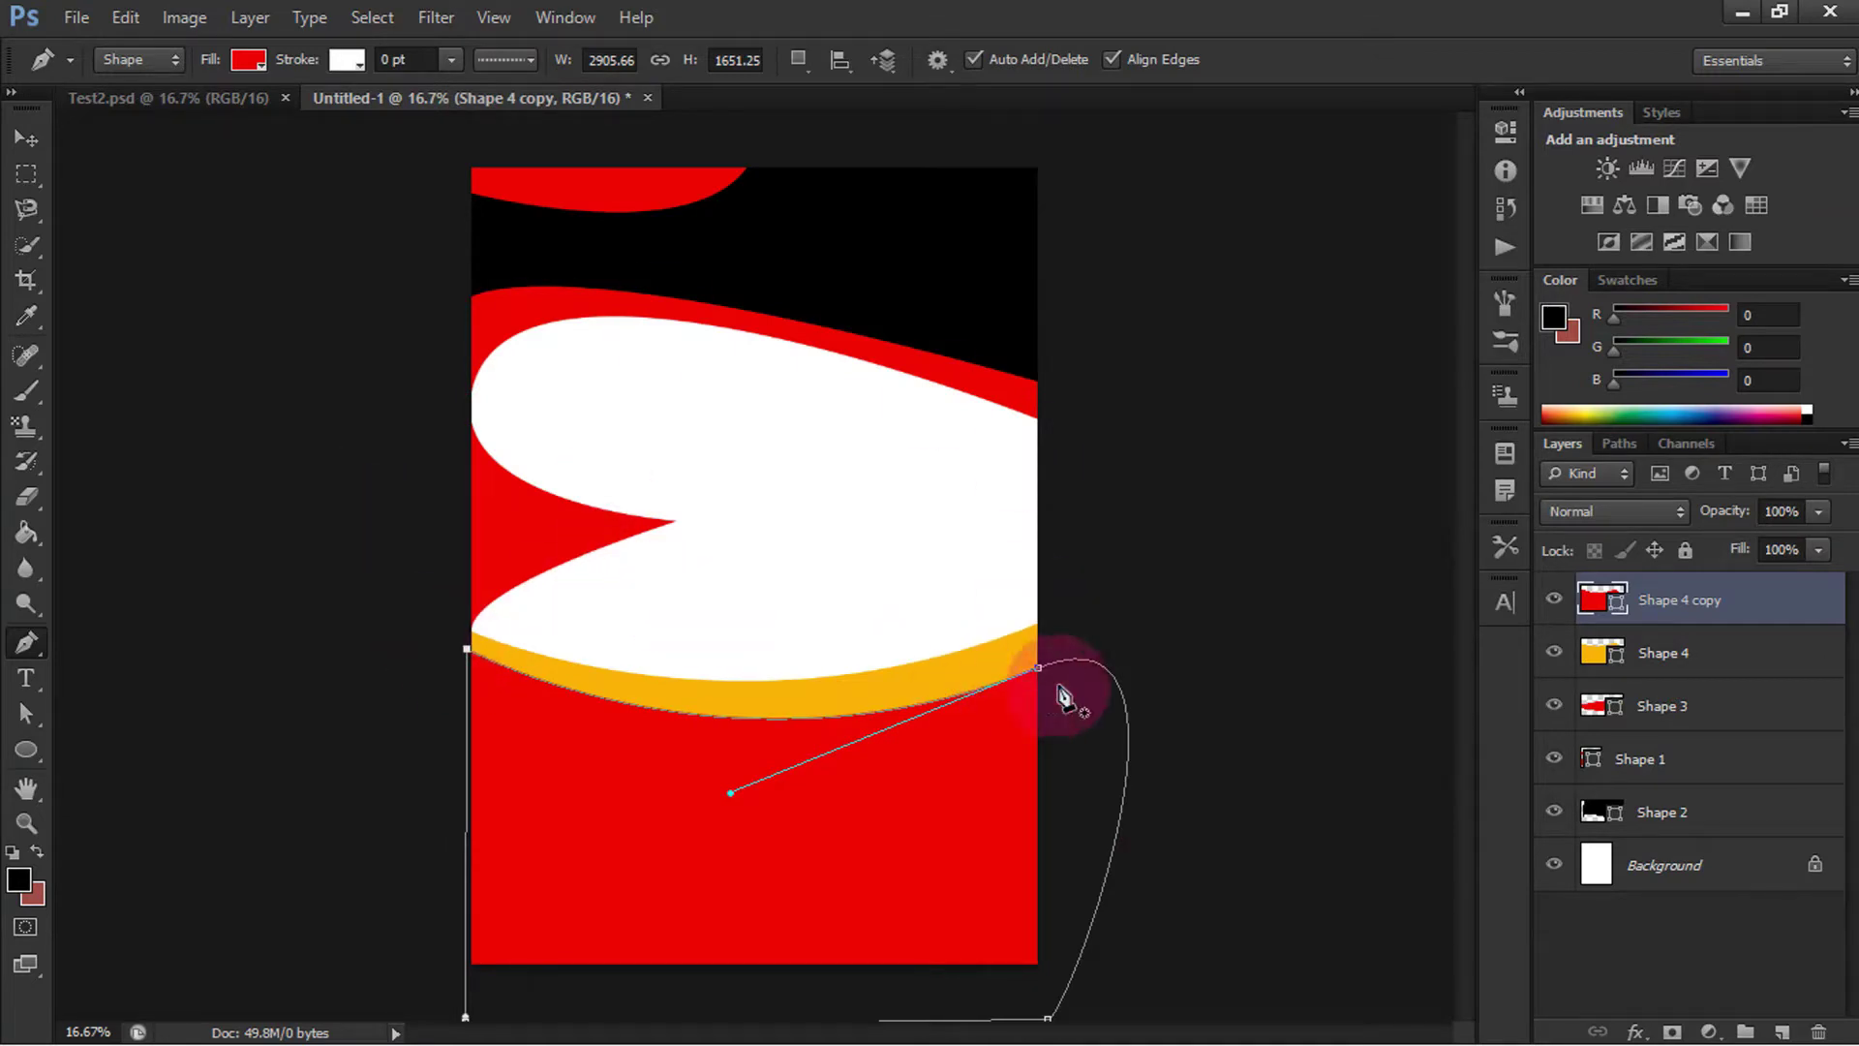
left_click(23, 143)
Step: Duplicate the red shape as Shape 4 copy 2, move it further down, and fill it black
right_click(1826, 726)
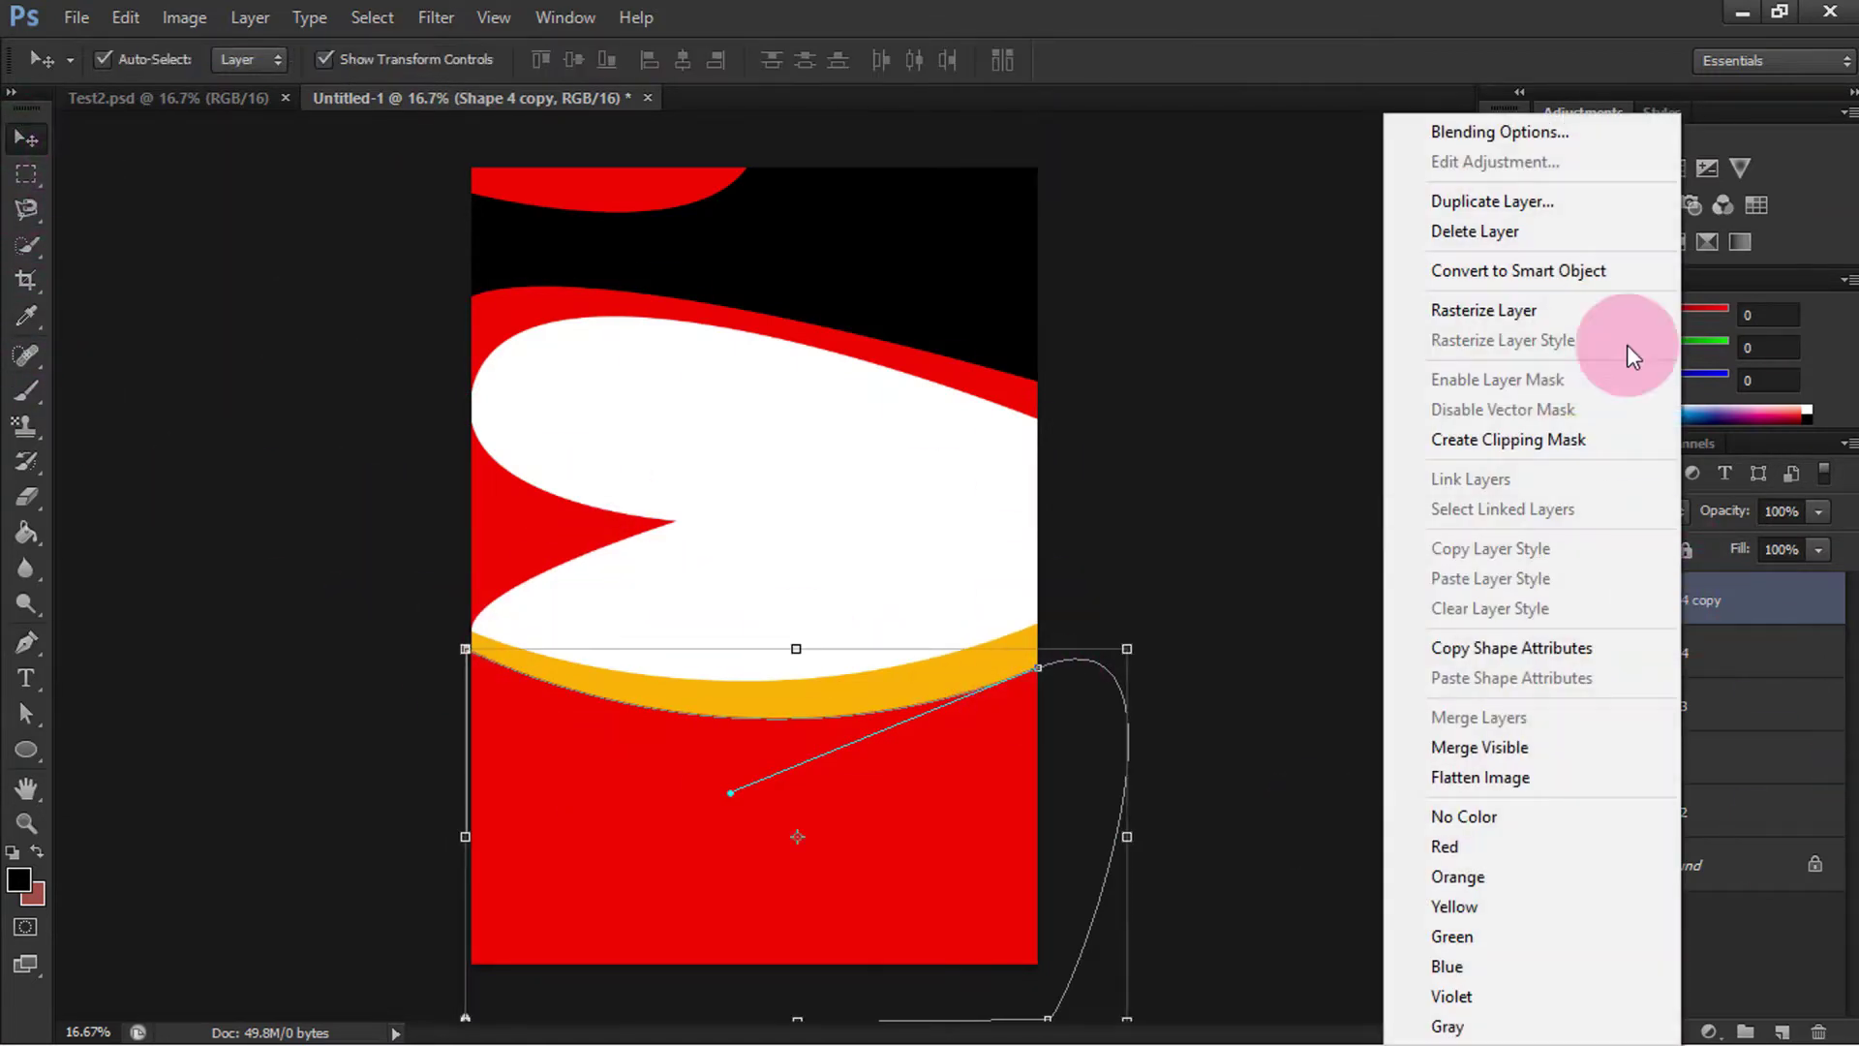
left_click(1492, 202)
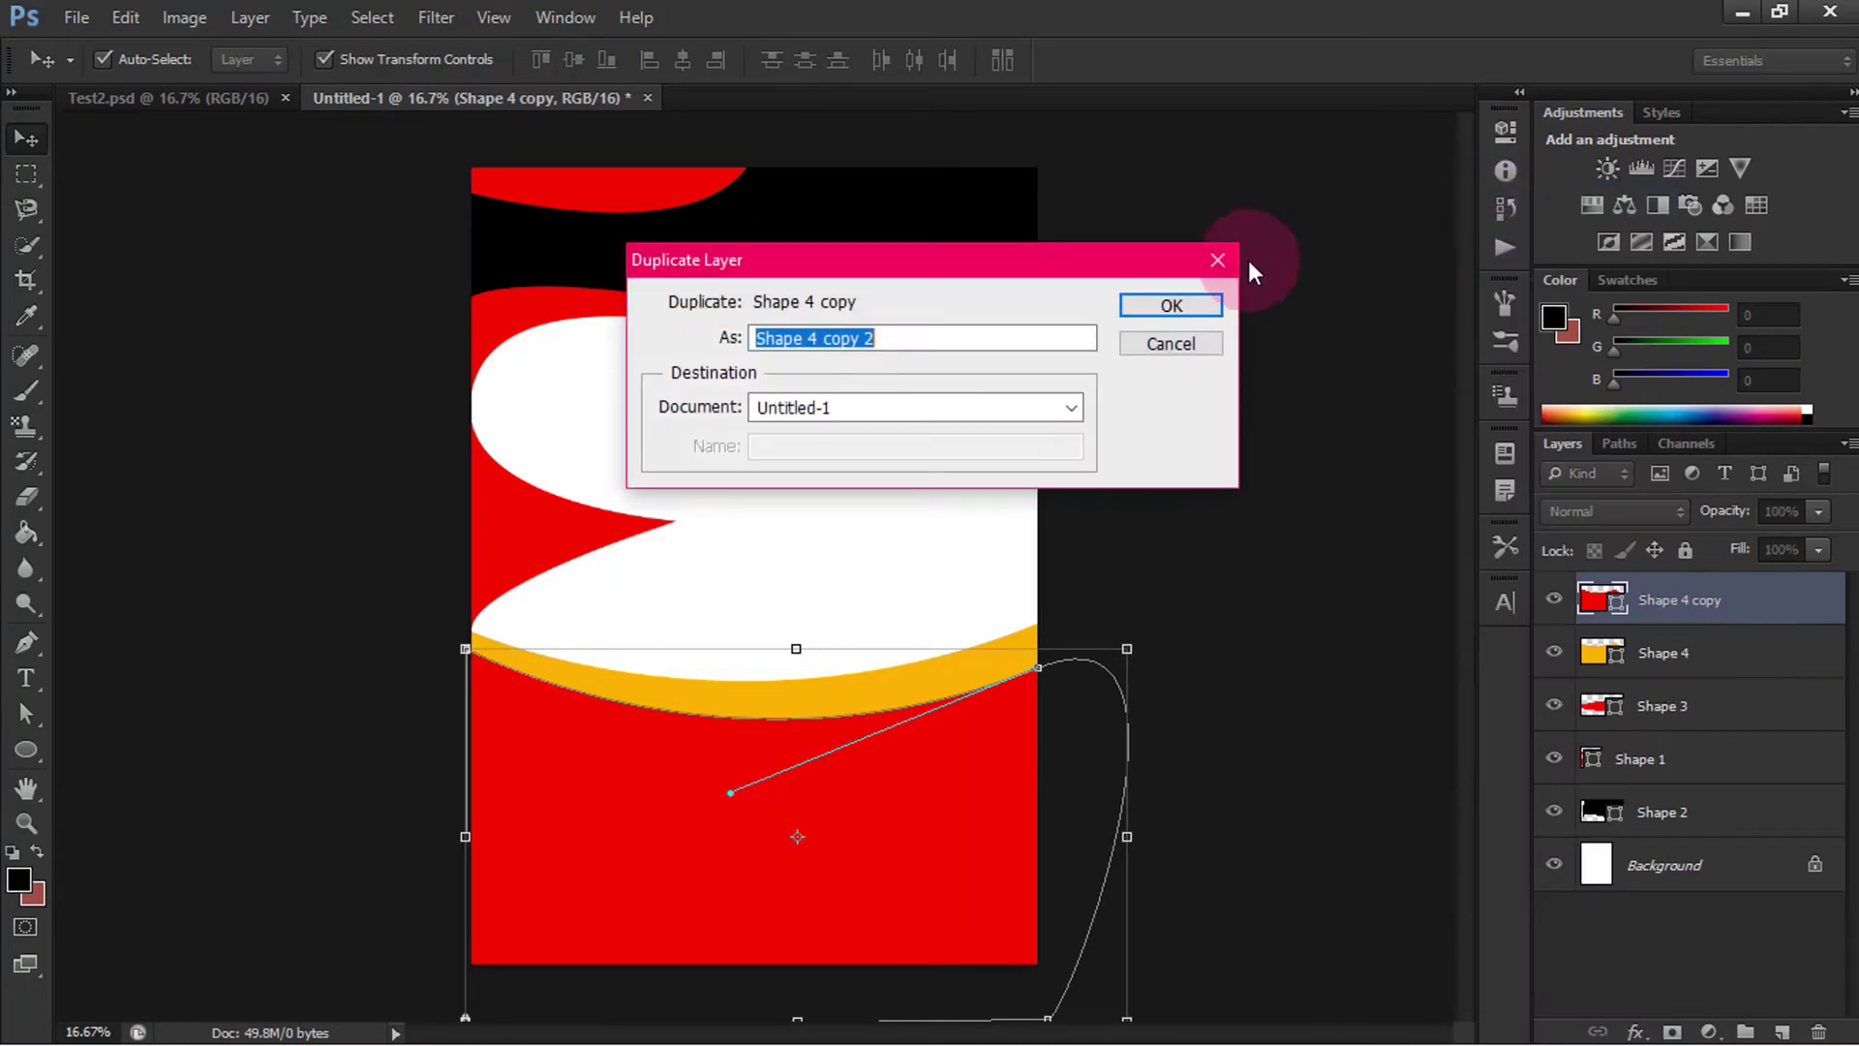
key("Return")
left_click_drag(888, 786, 881, 829)
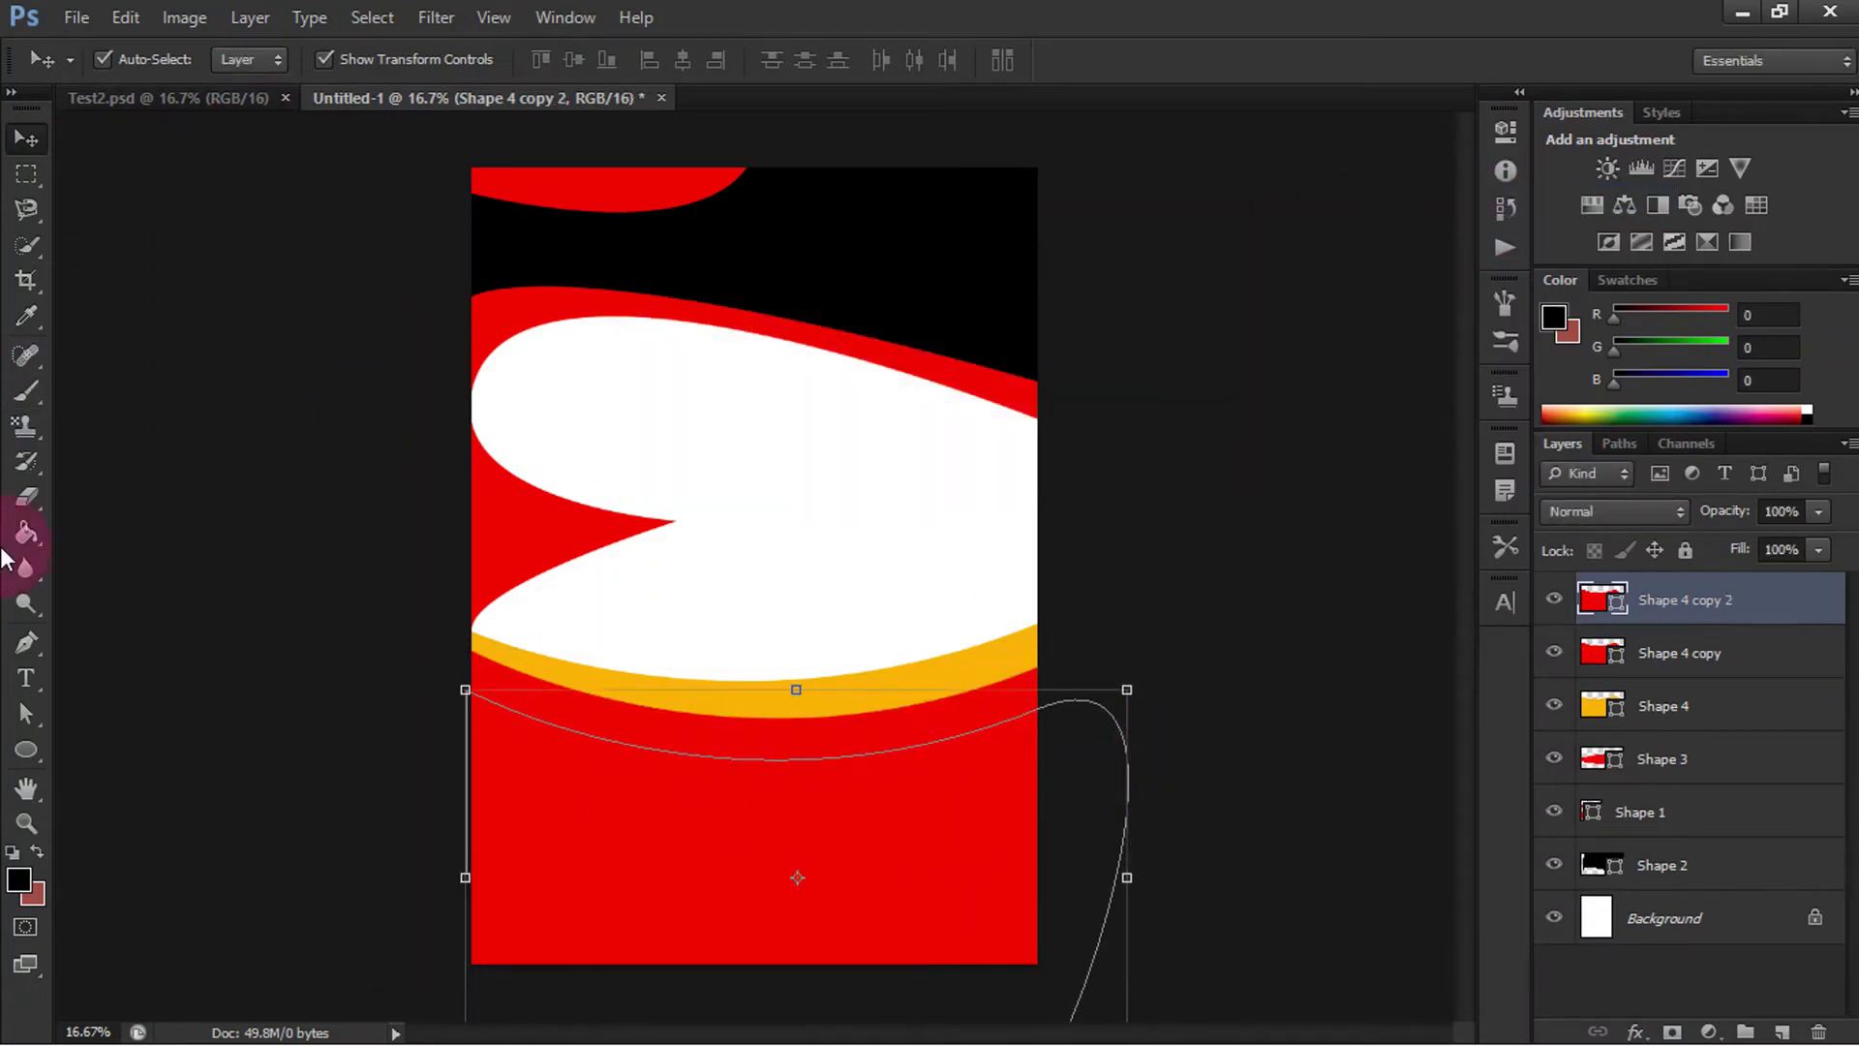
left_click(23, 642)
left_click(248, 59)
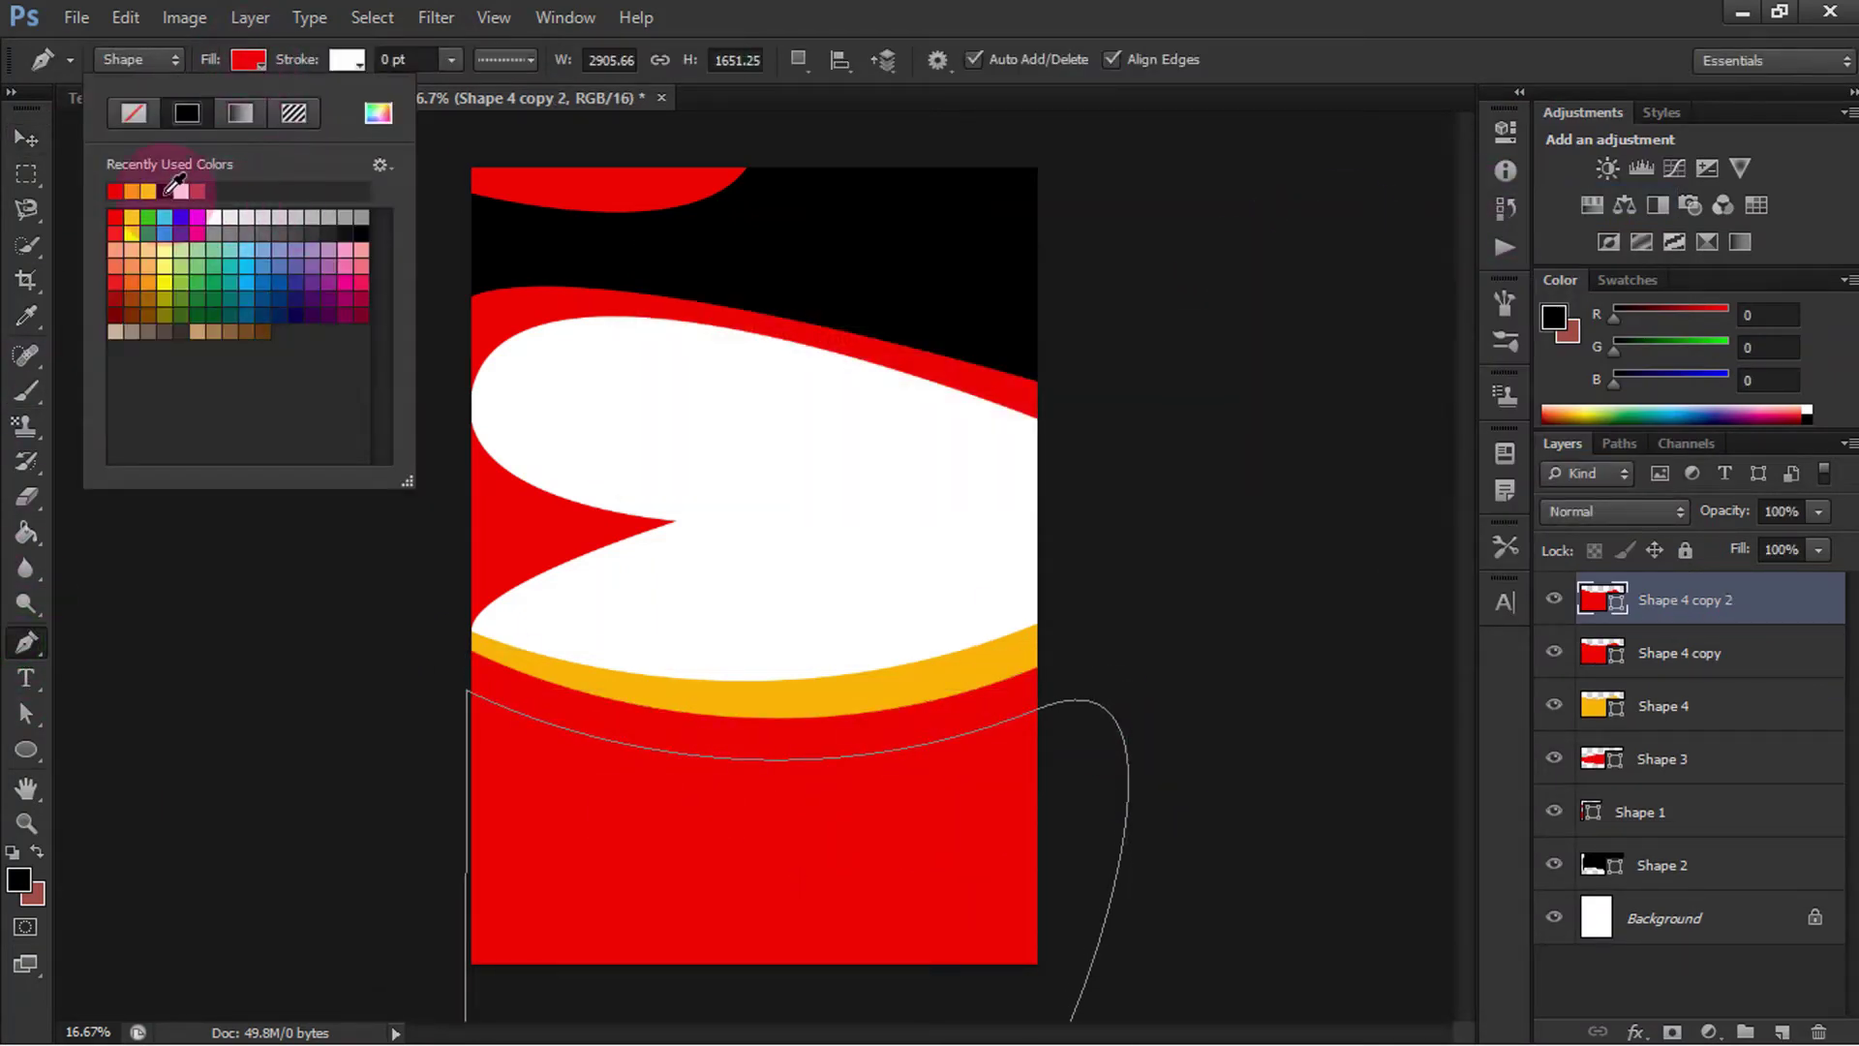
left_click(115, 191)
left_click(244, 59)
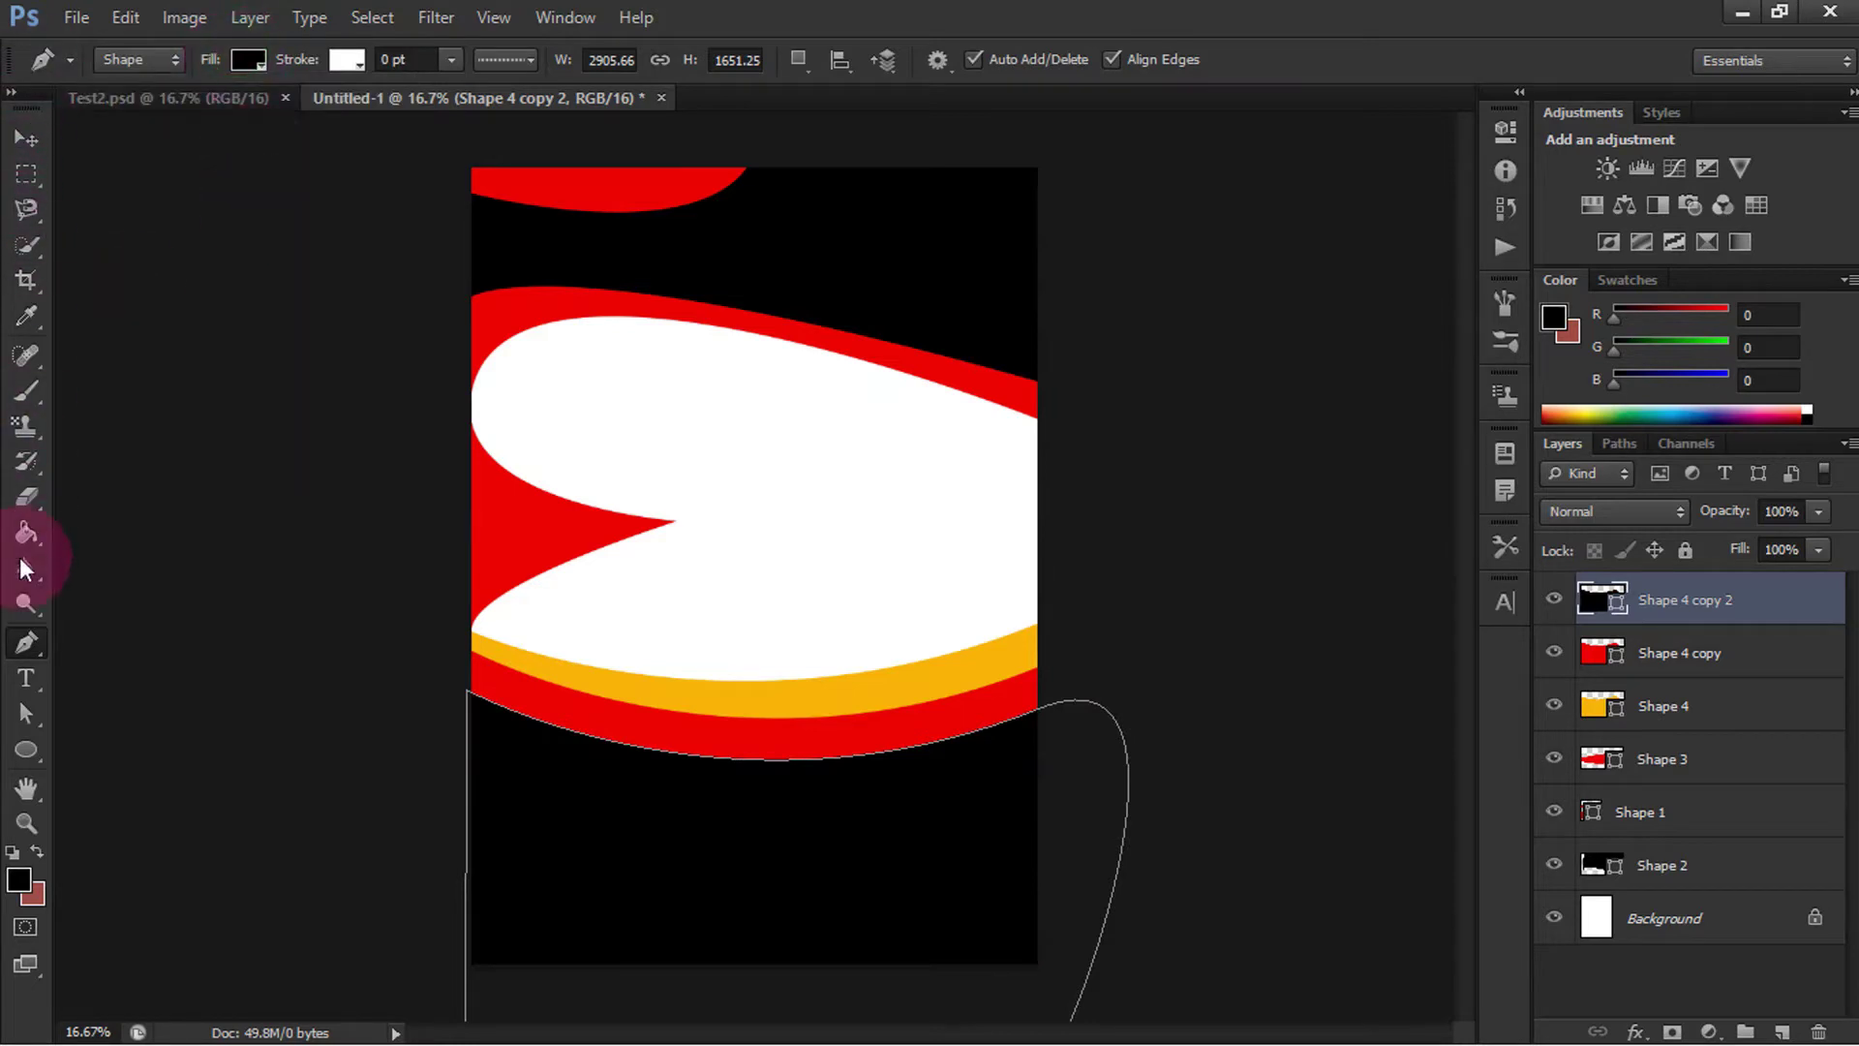
Step: Reshape the black shape's top curve by adjusting its left anchor and bend
right_click(26, 643)
key("alt+Tab")
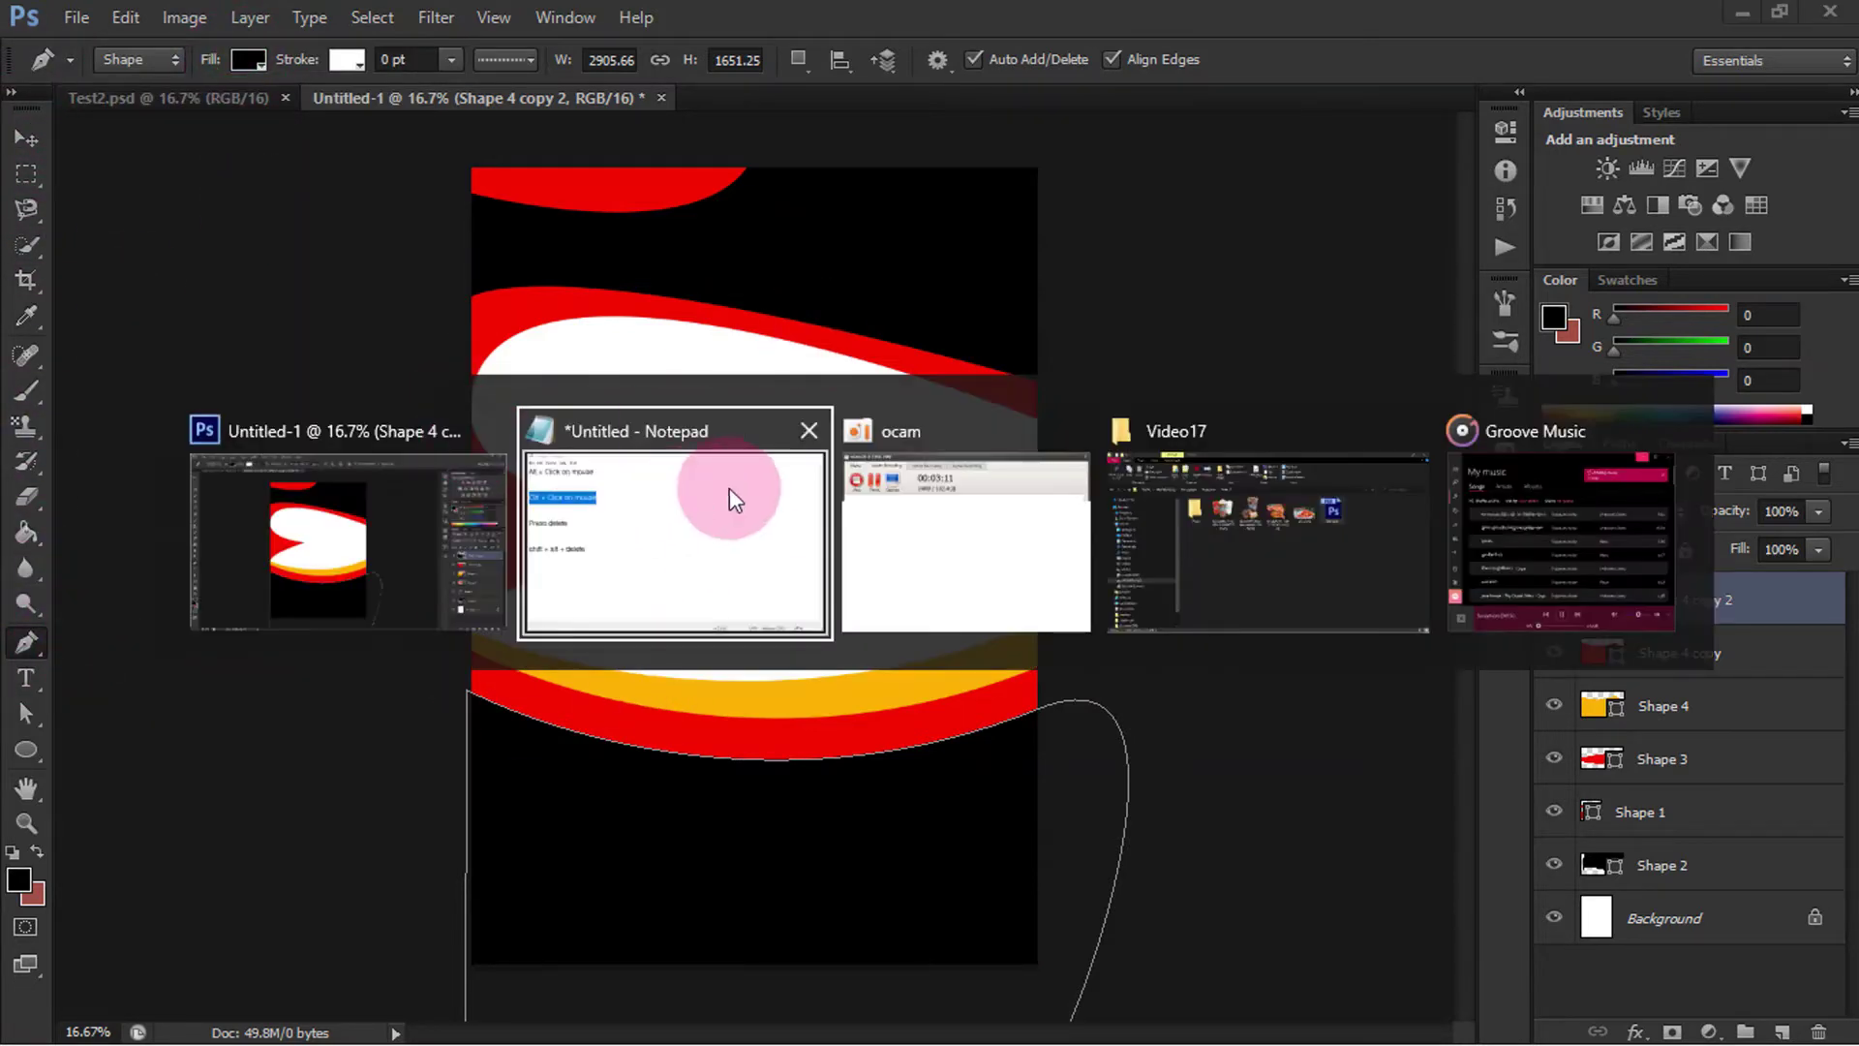
left_click(514, 318)
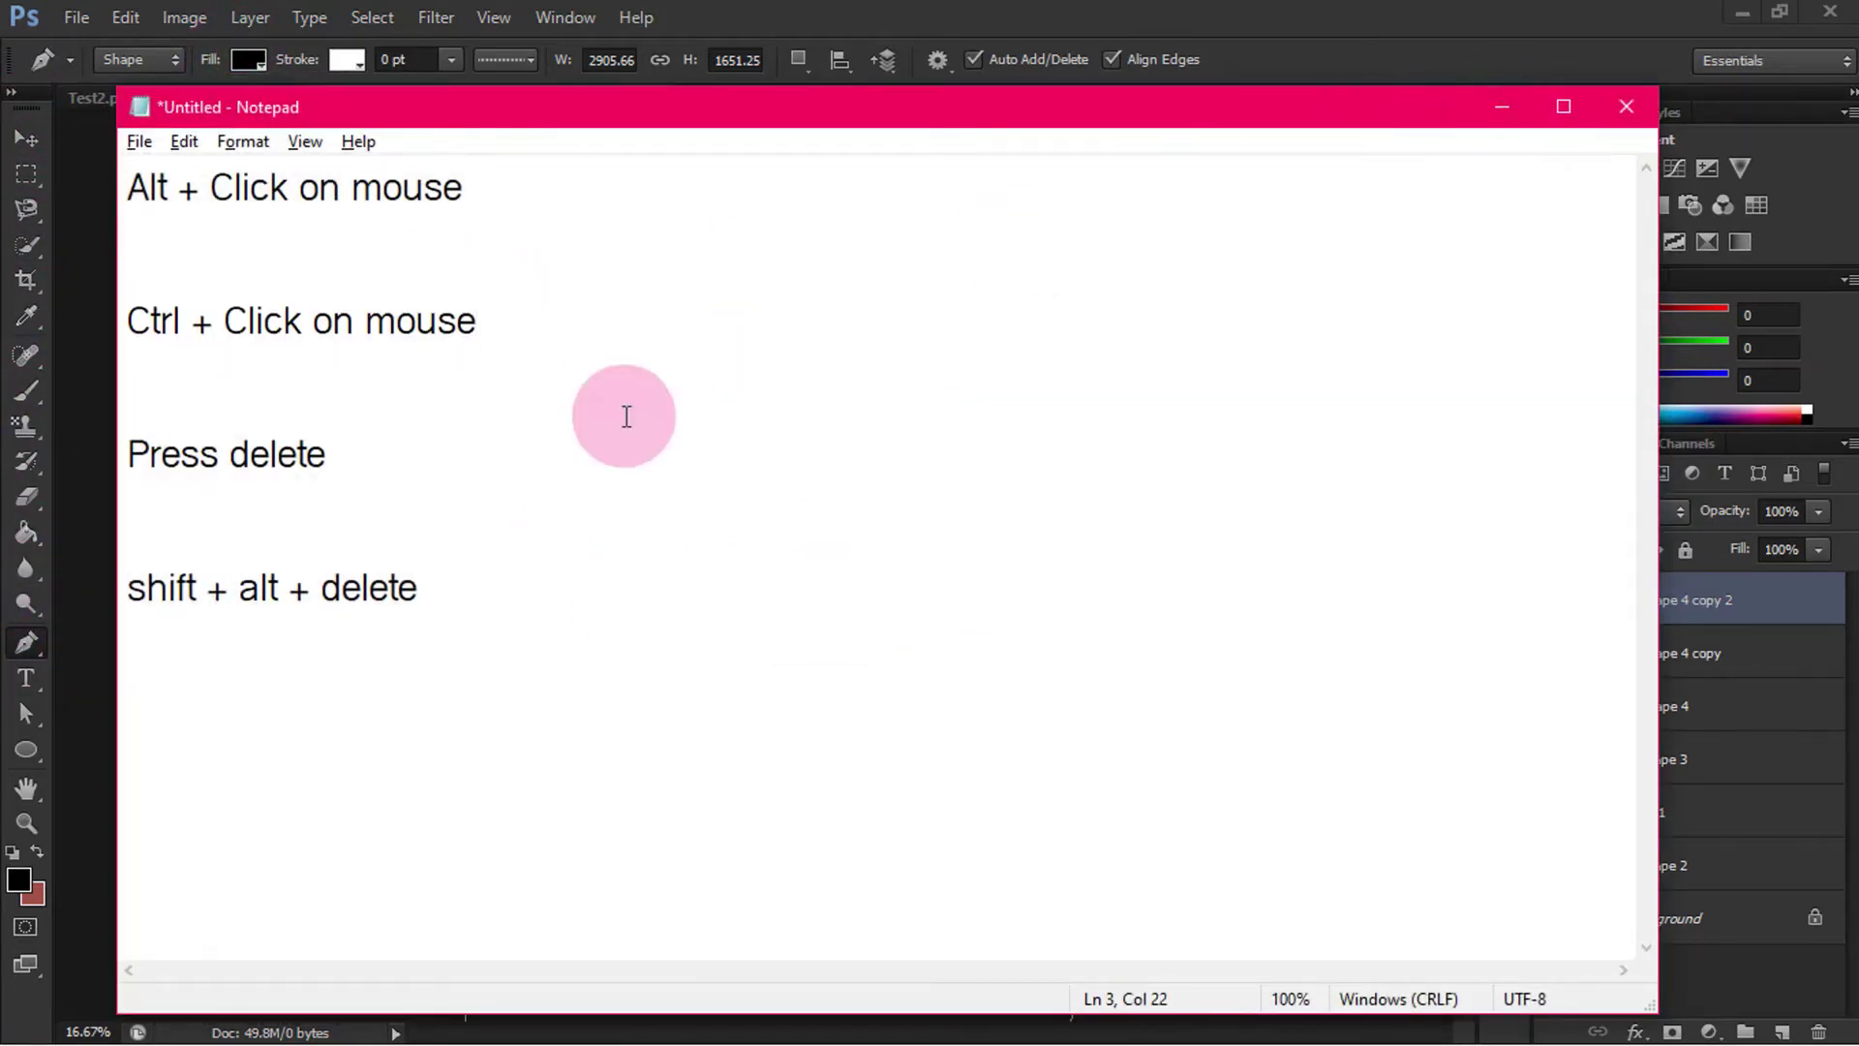
triple_click(477, 331)
left_click(1502, 106)
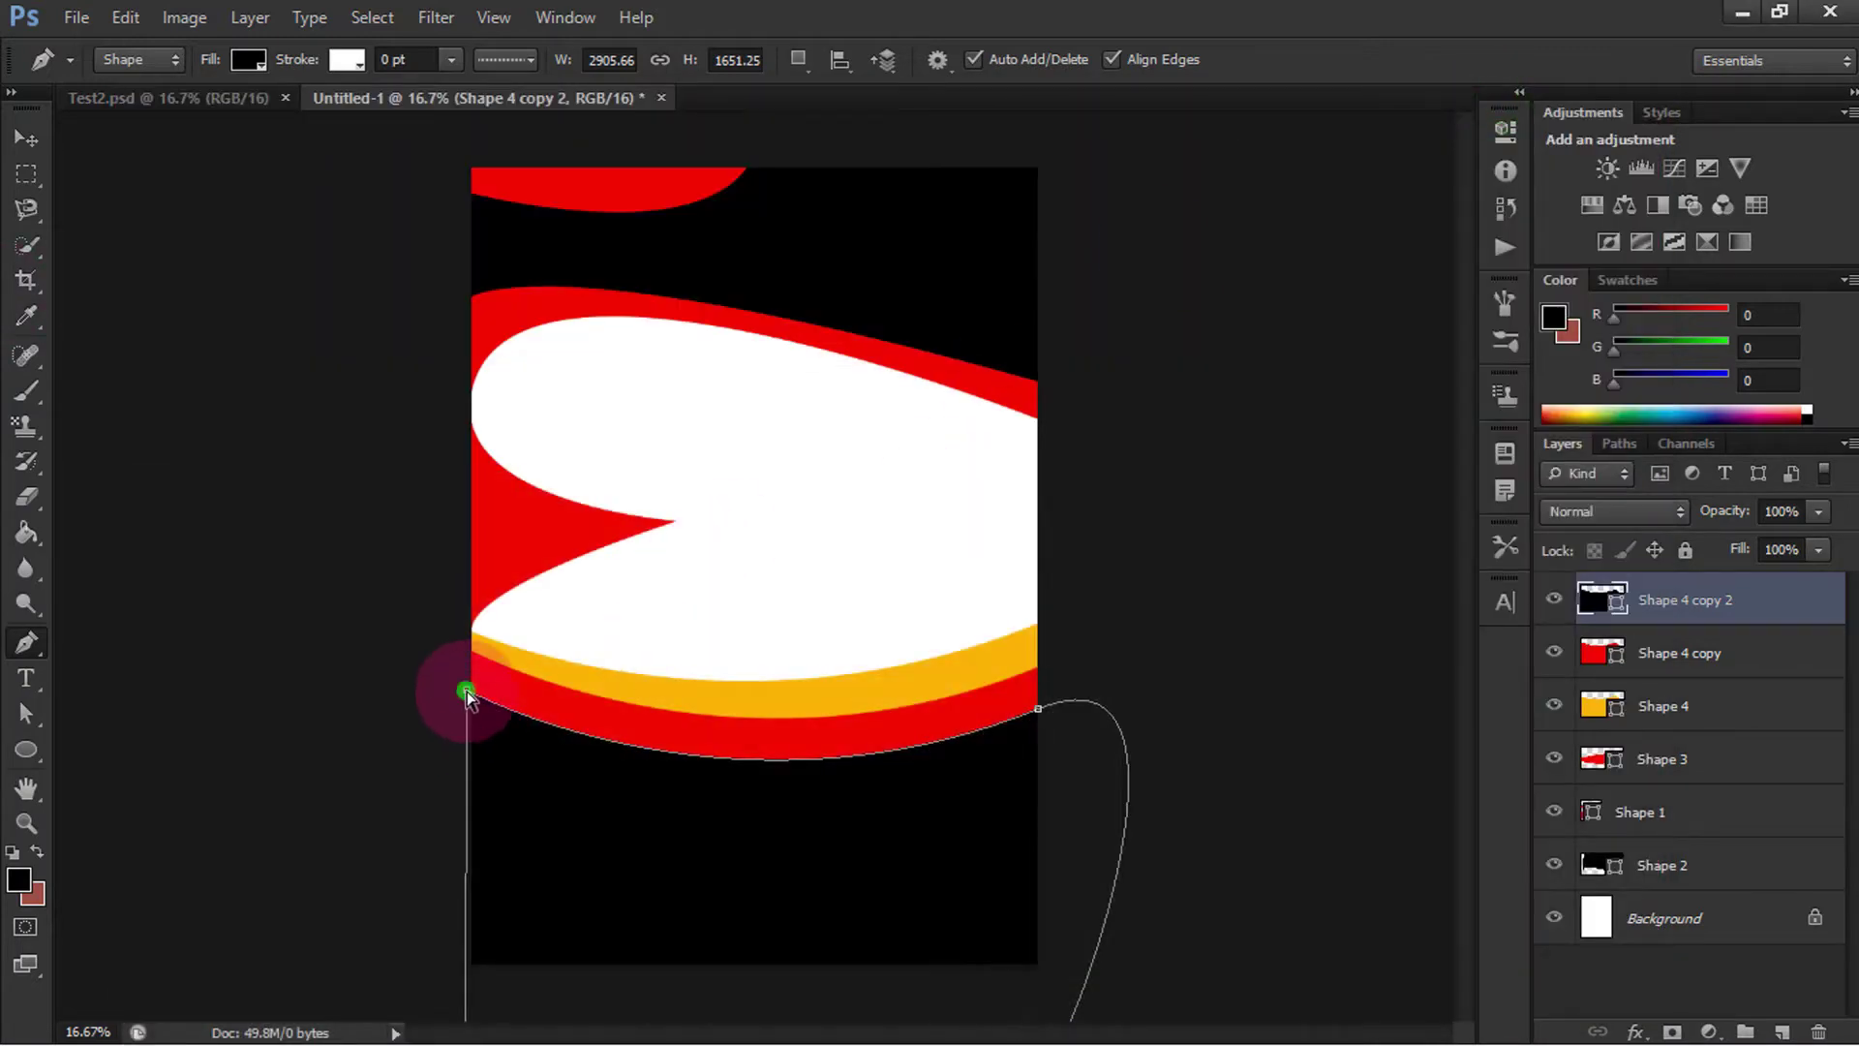
left_click_drag(466, 695, 468, 668)
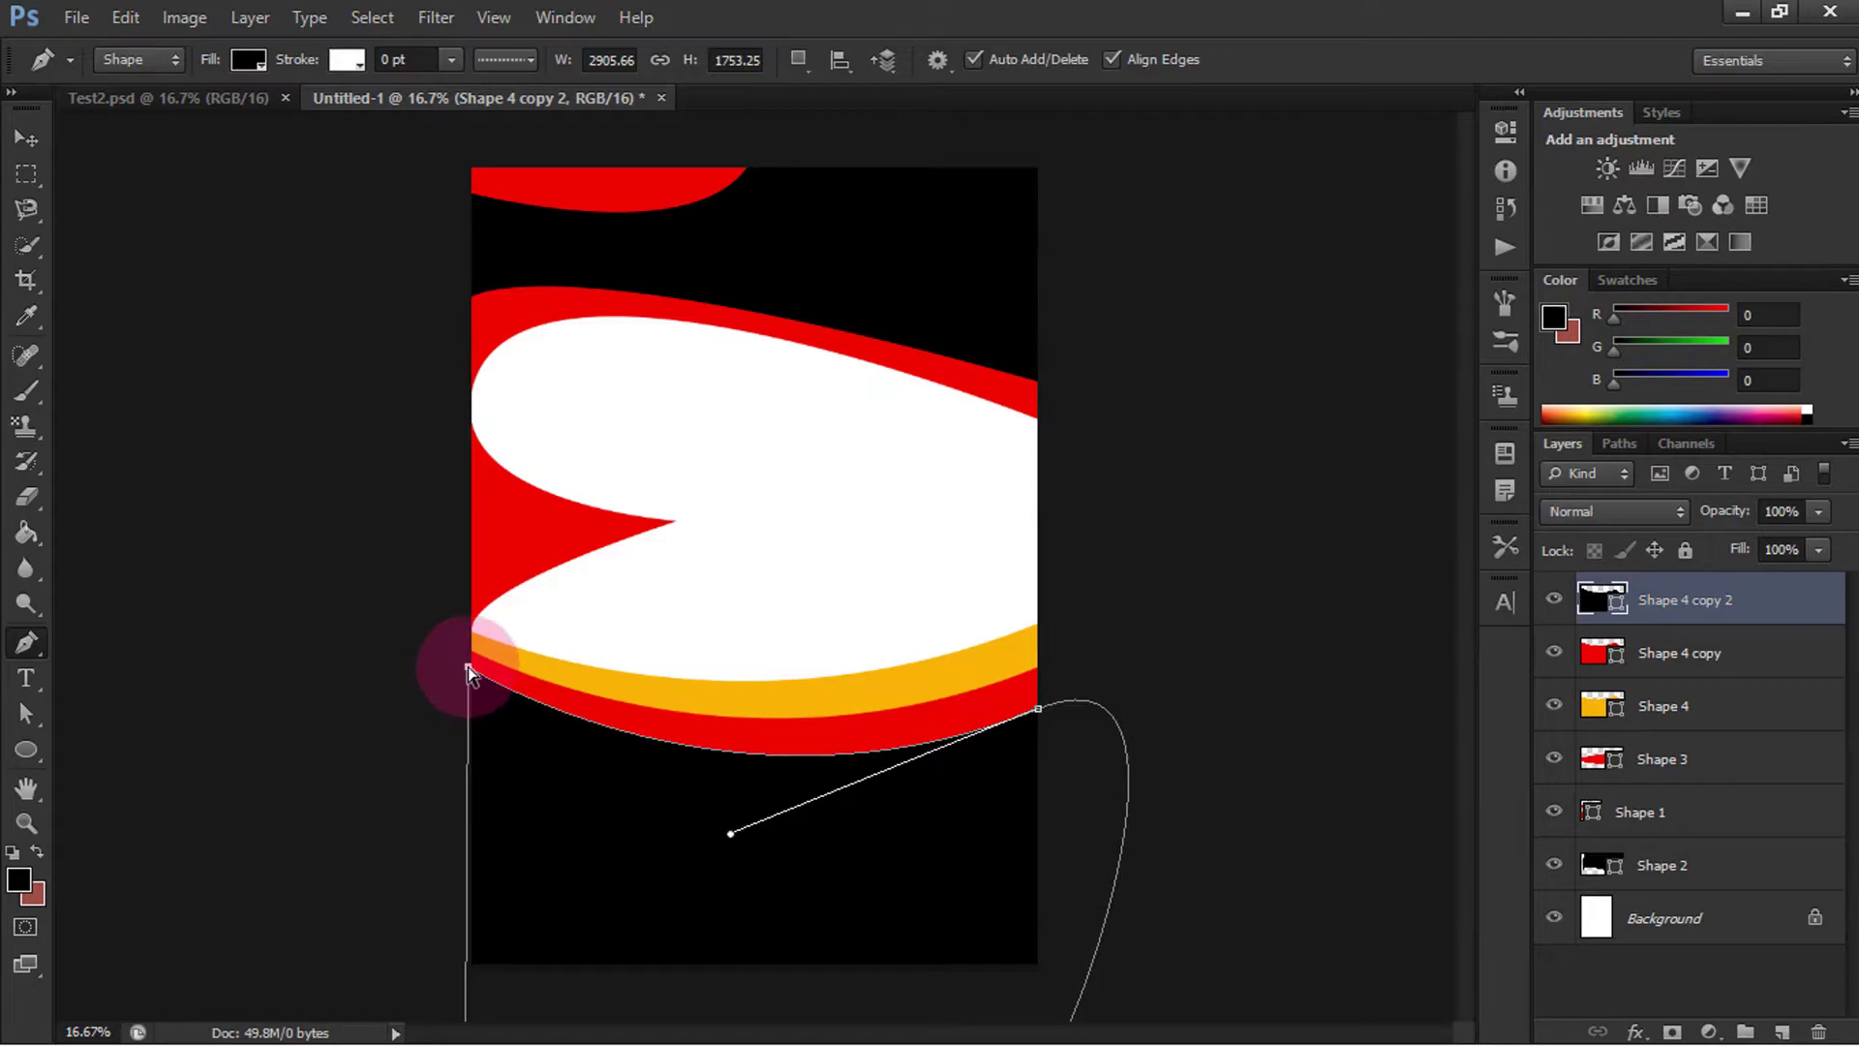
left_click(1187, 443)
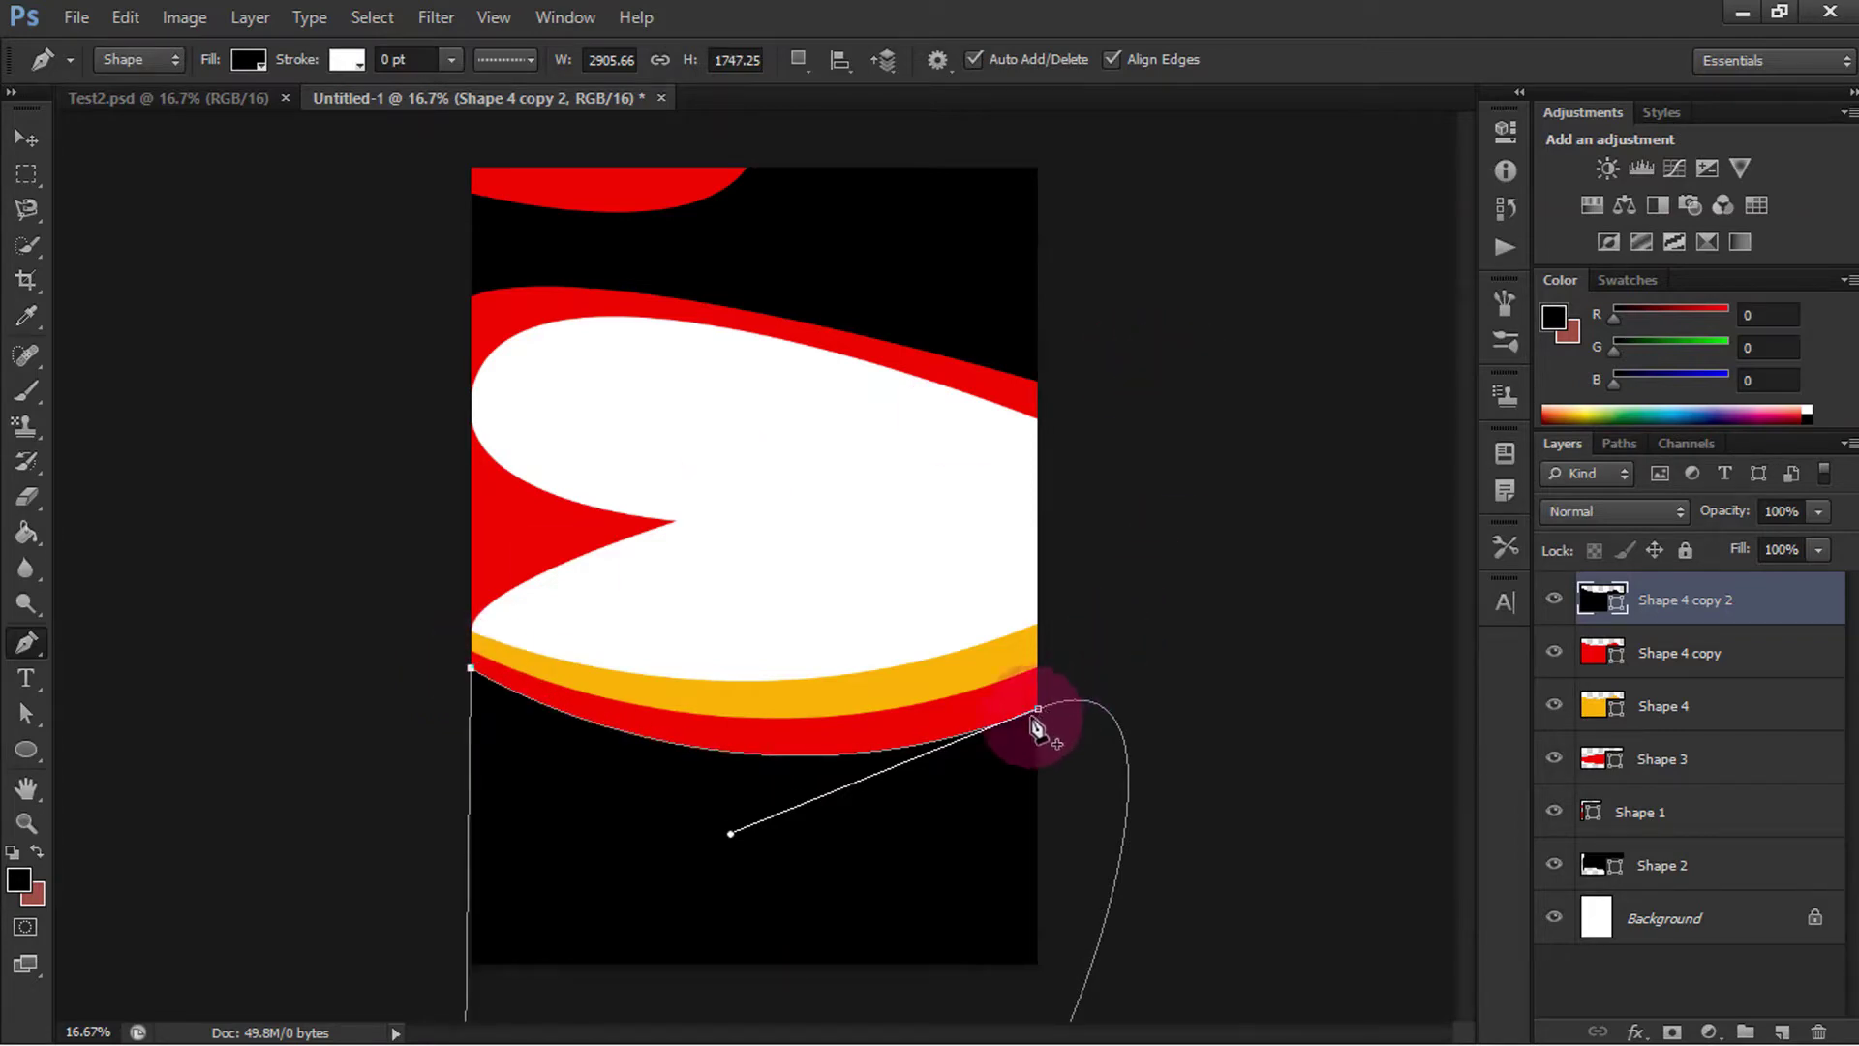
left_click_drag(732, 832, 680, 832)
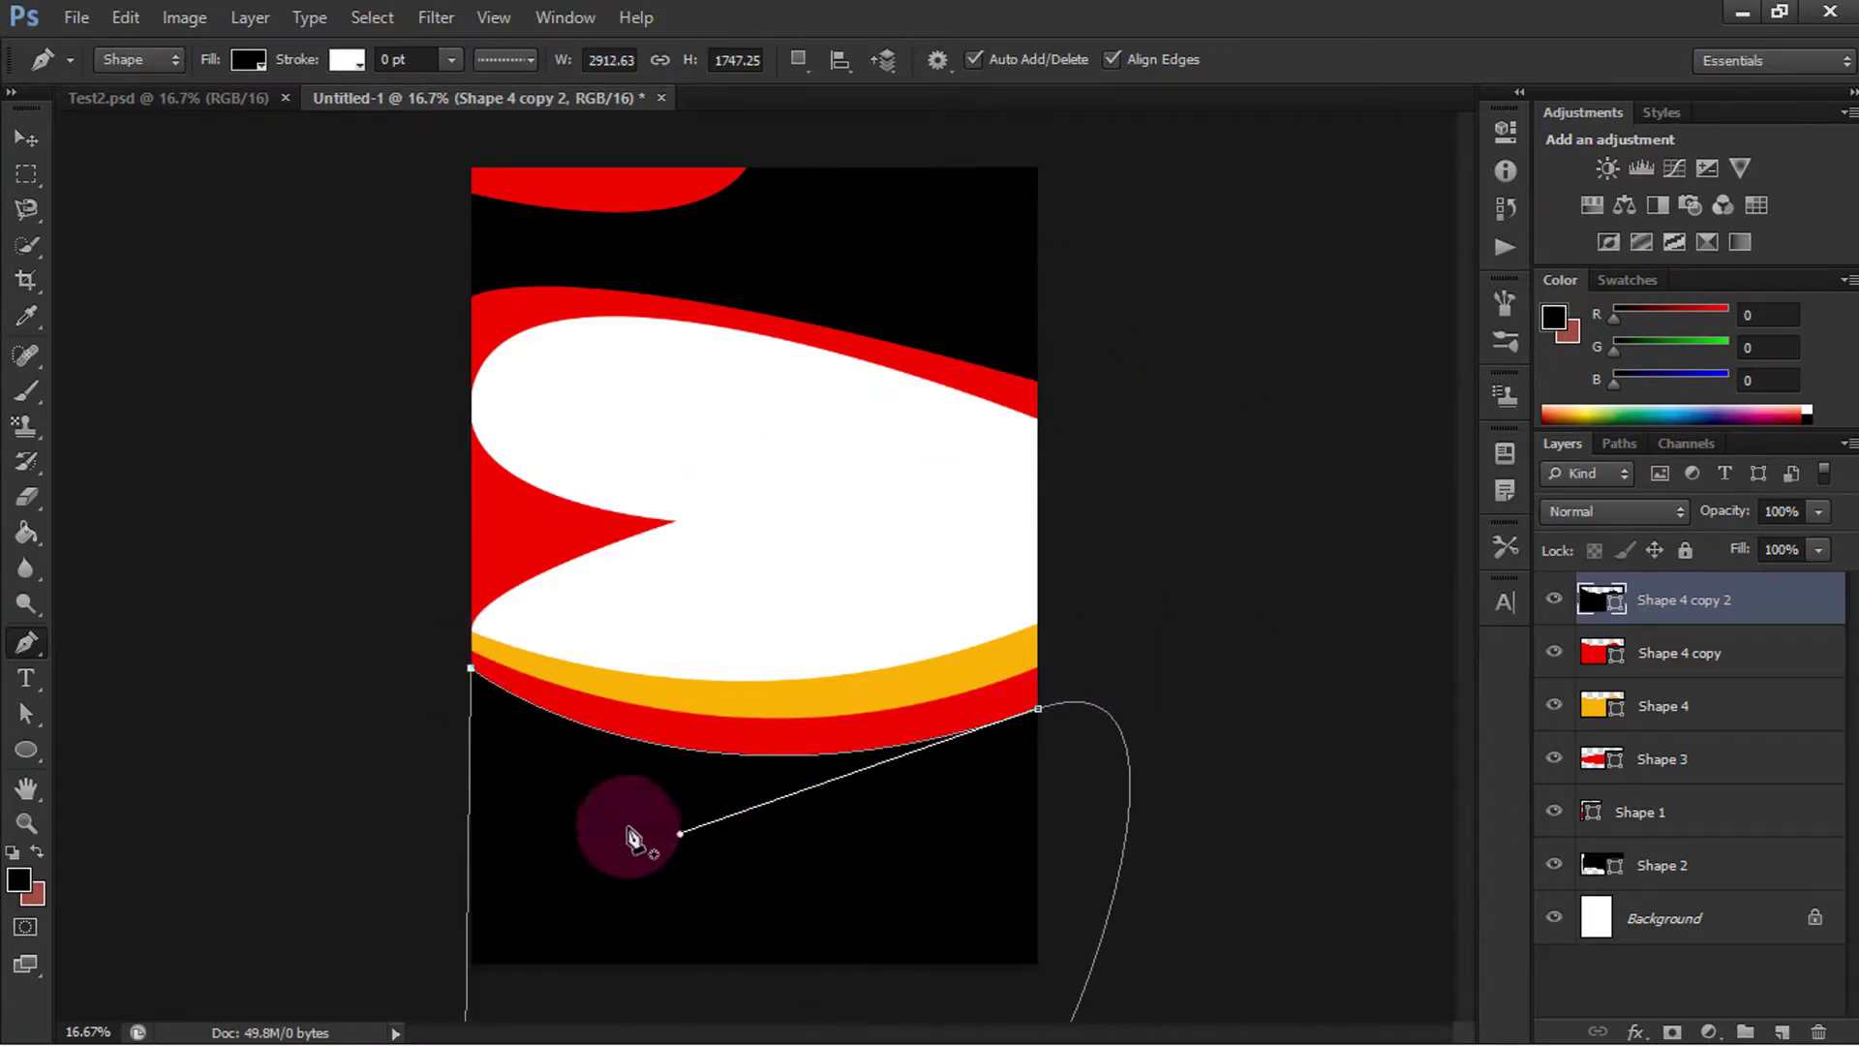
left_click(26, 138)
left_click(286, 472)
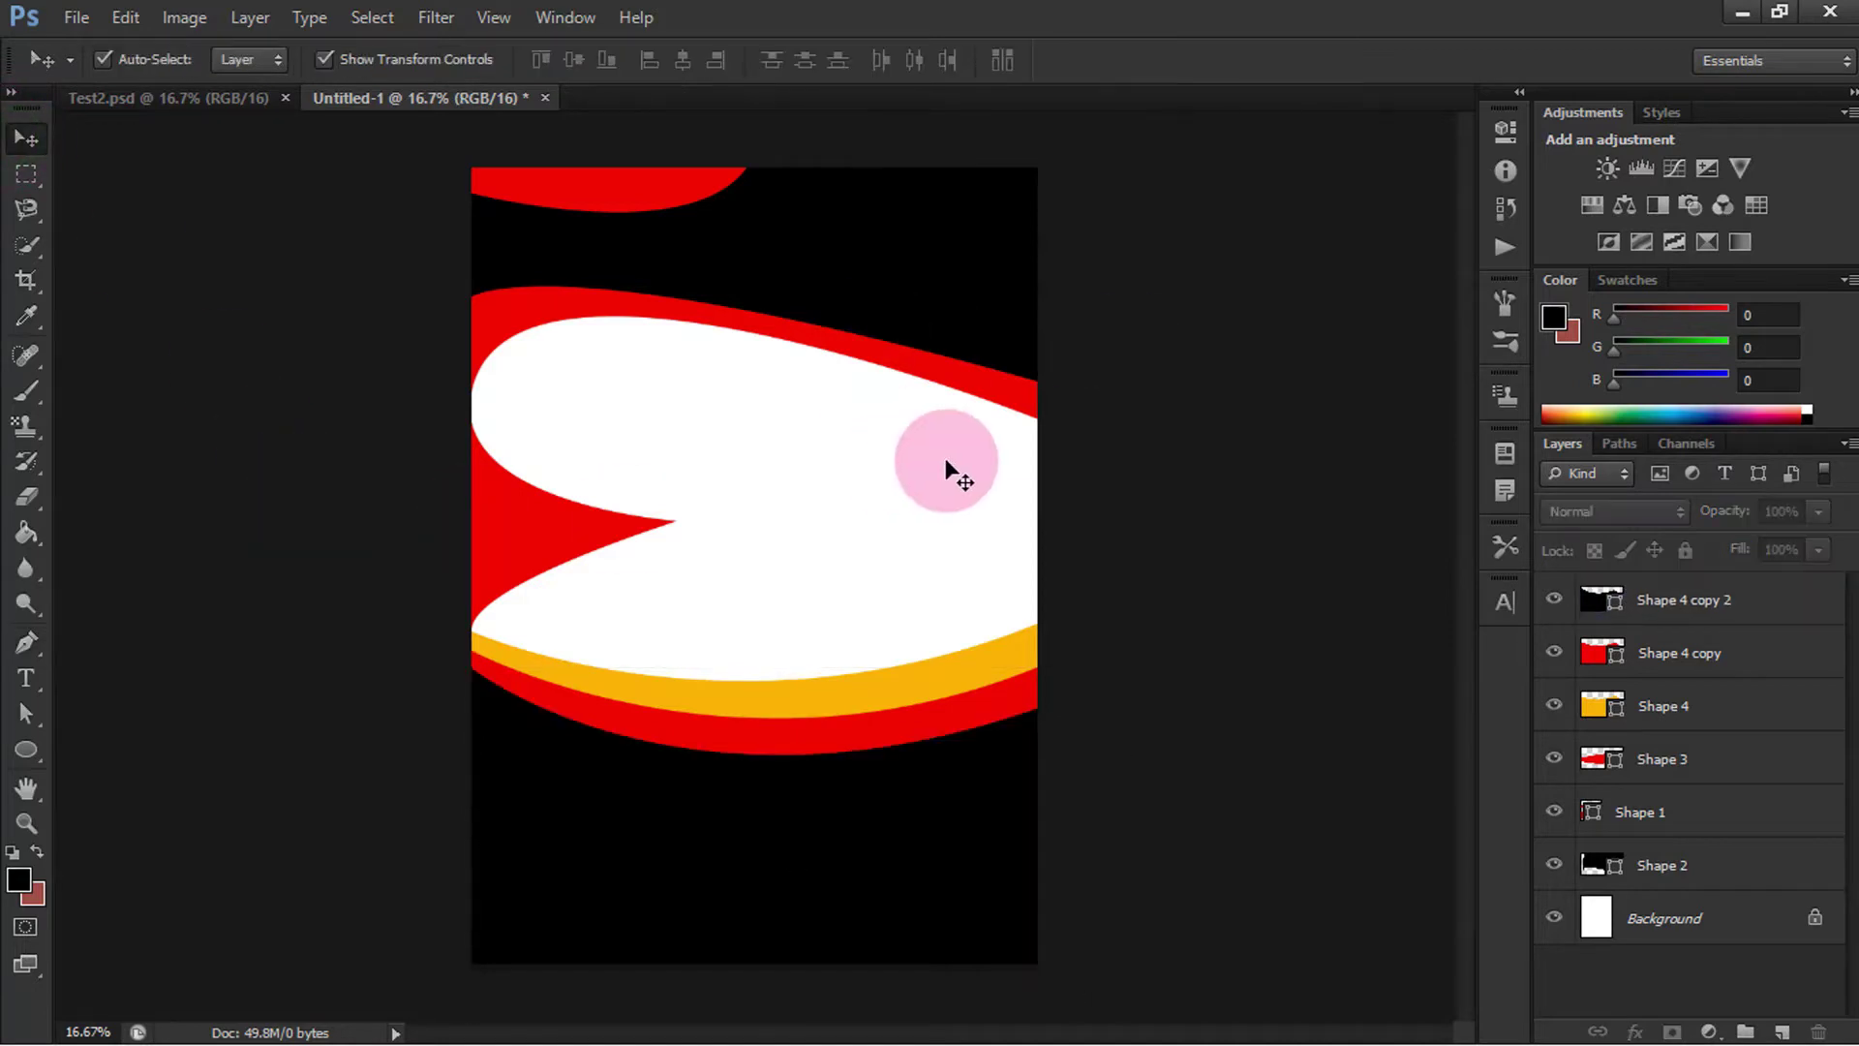
Step: Compare the design against the Test2.psd pizza flyer
left_click(168, 98)
left_click(426, 98)
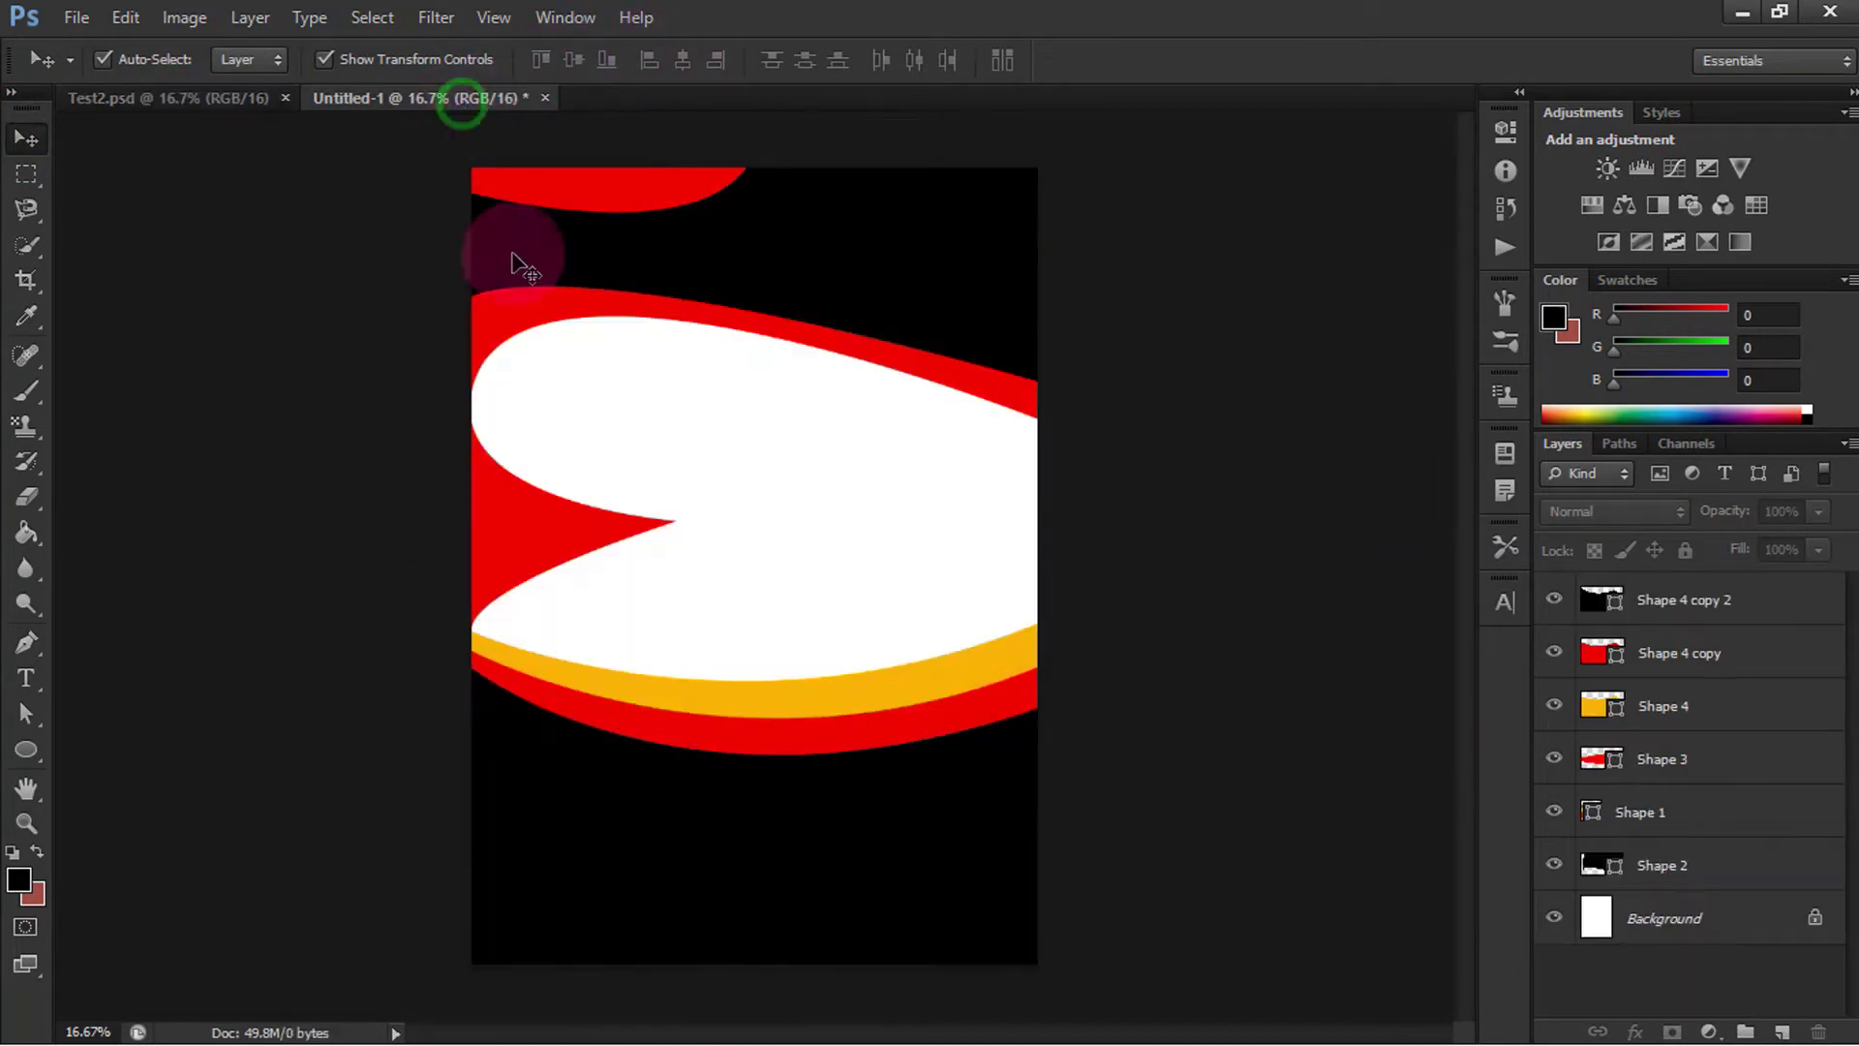
left_click(26, 641)
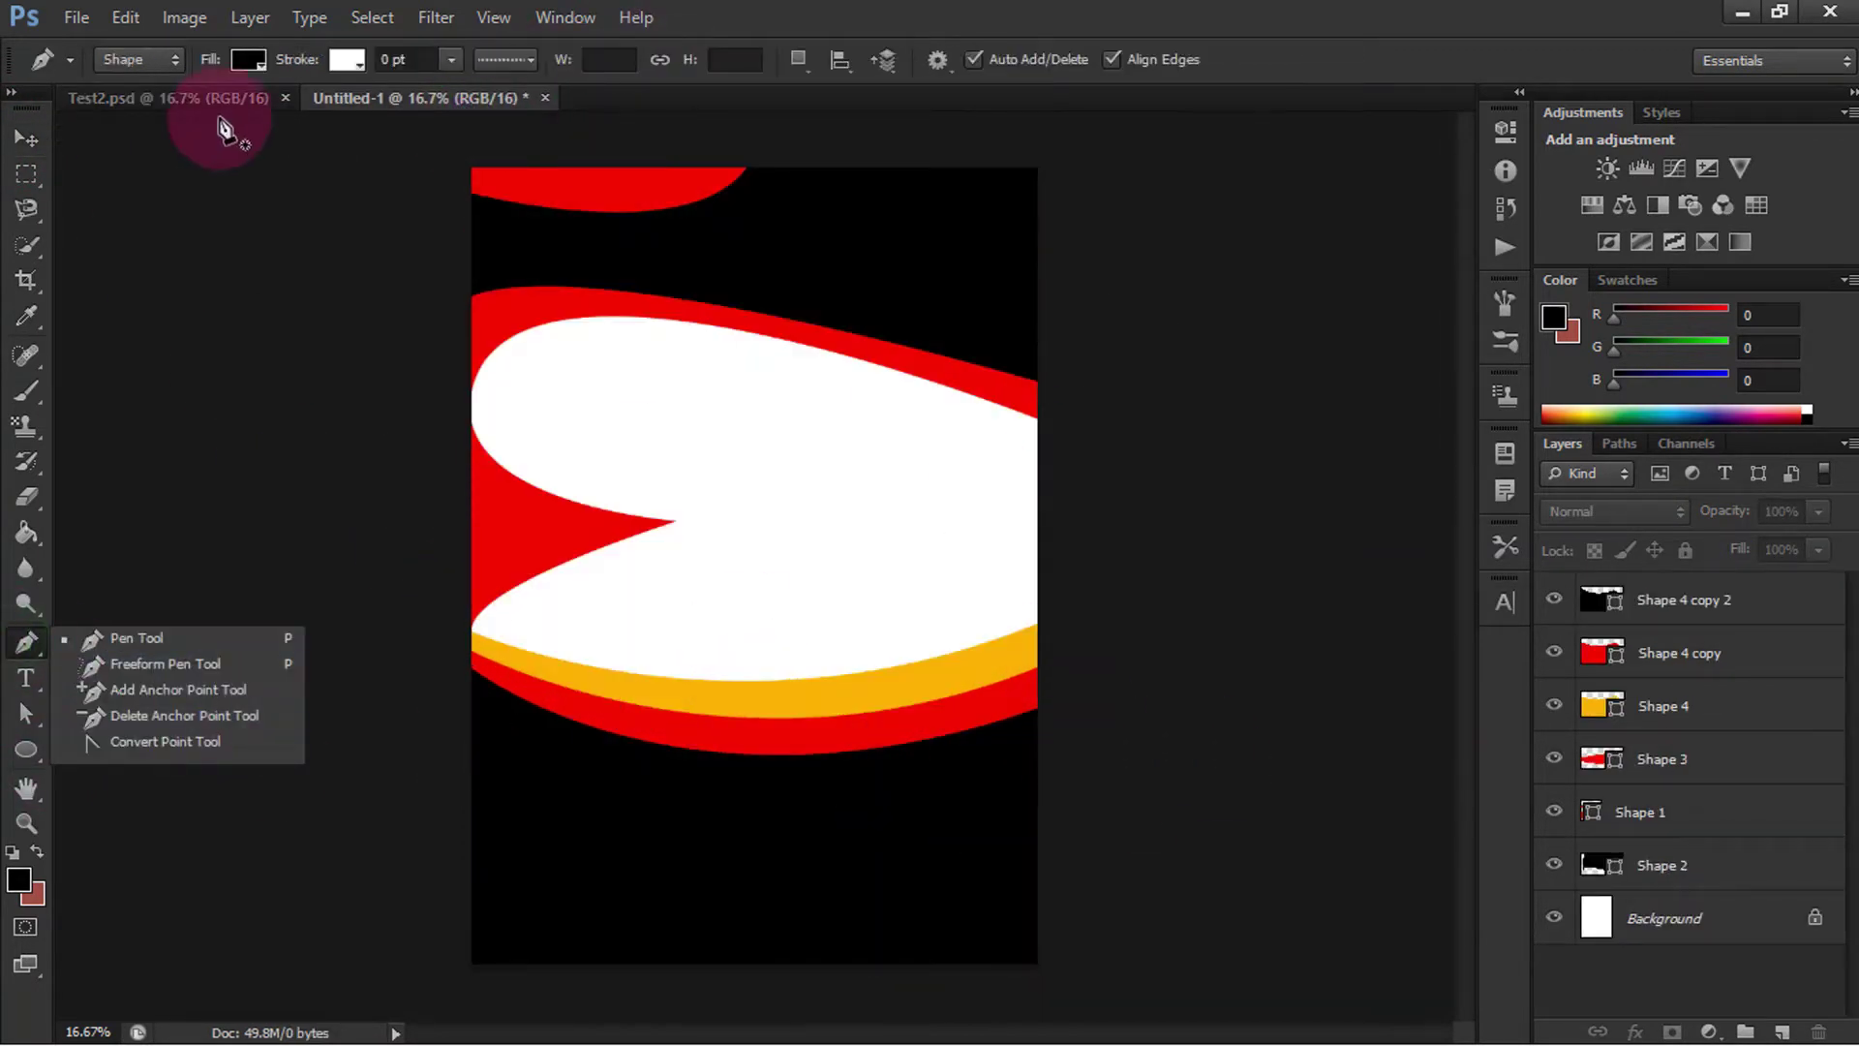
left_click(193, 98)
left_click(430, 98)
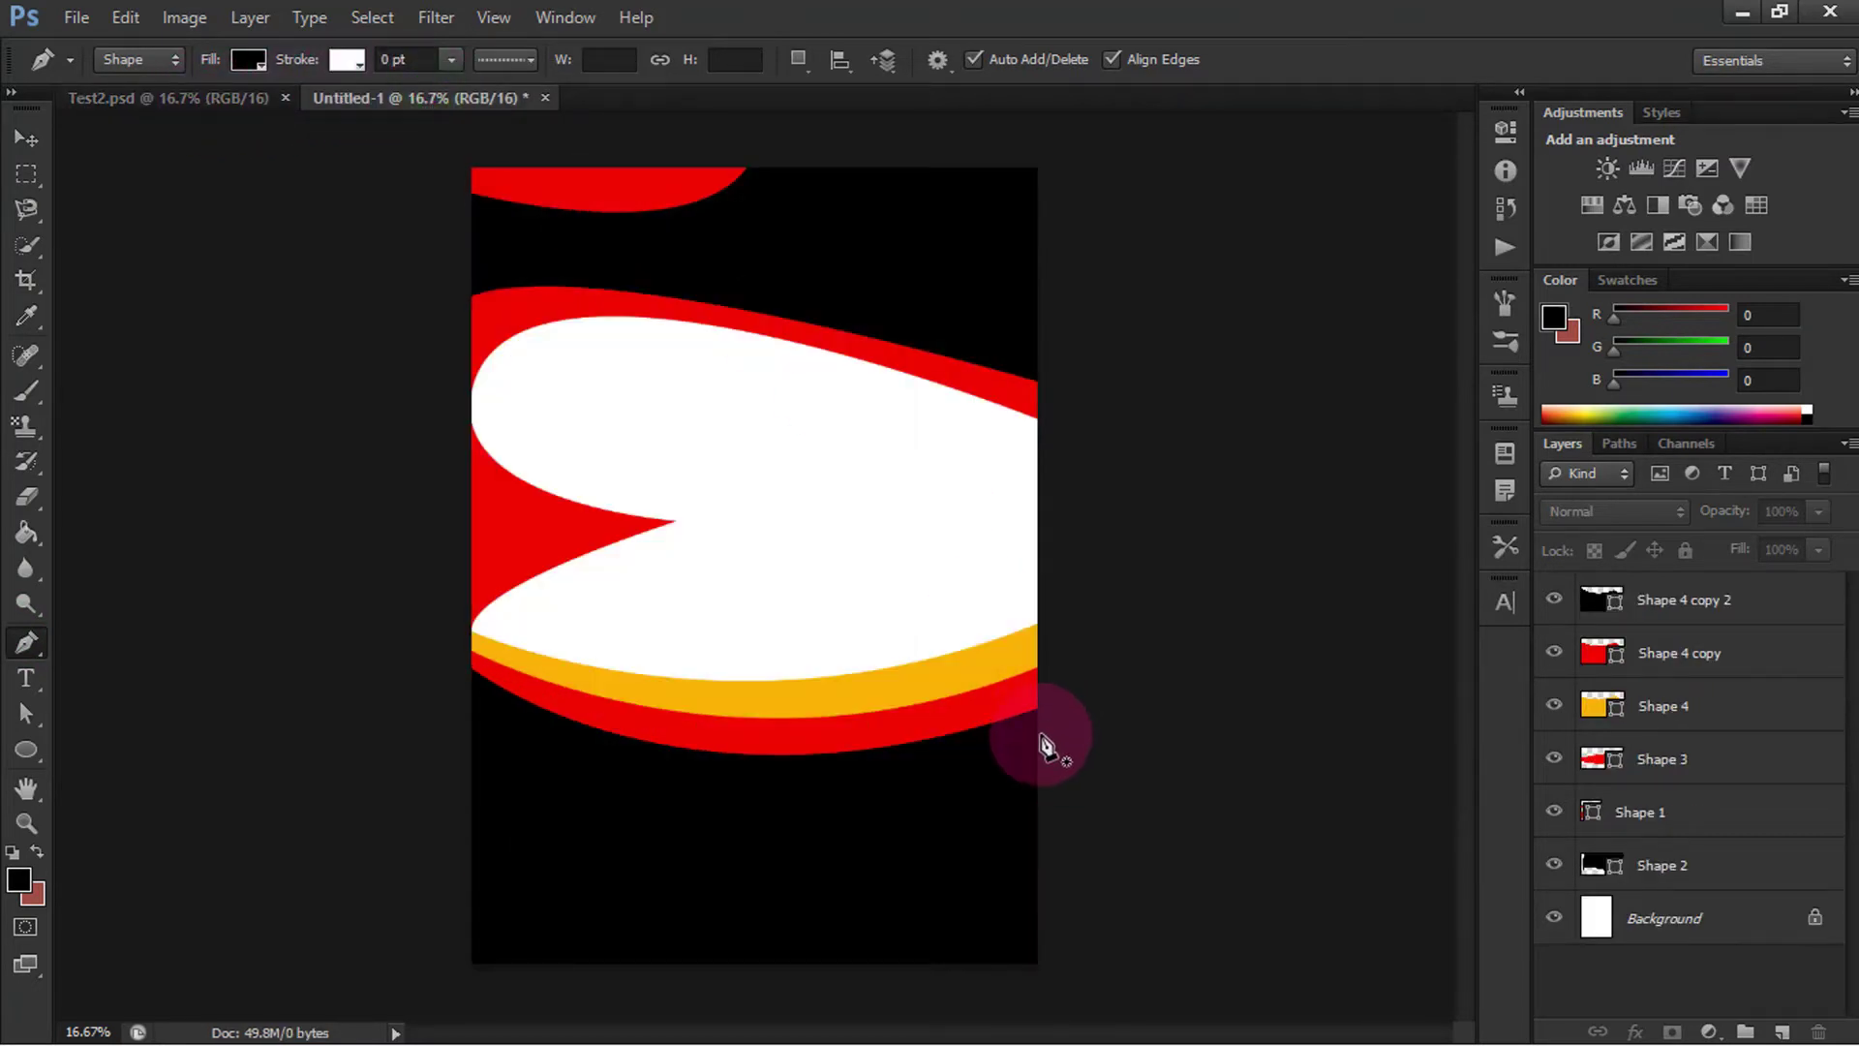
Step: Draw a closed, curved, pointed wedge path at the page's right edge
scroll(1045, 745, "up", 2)
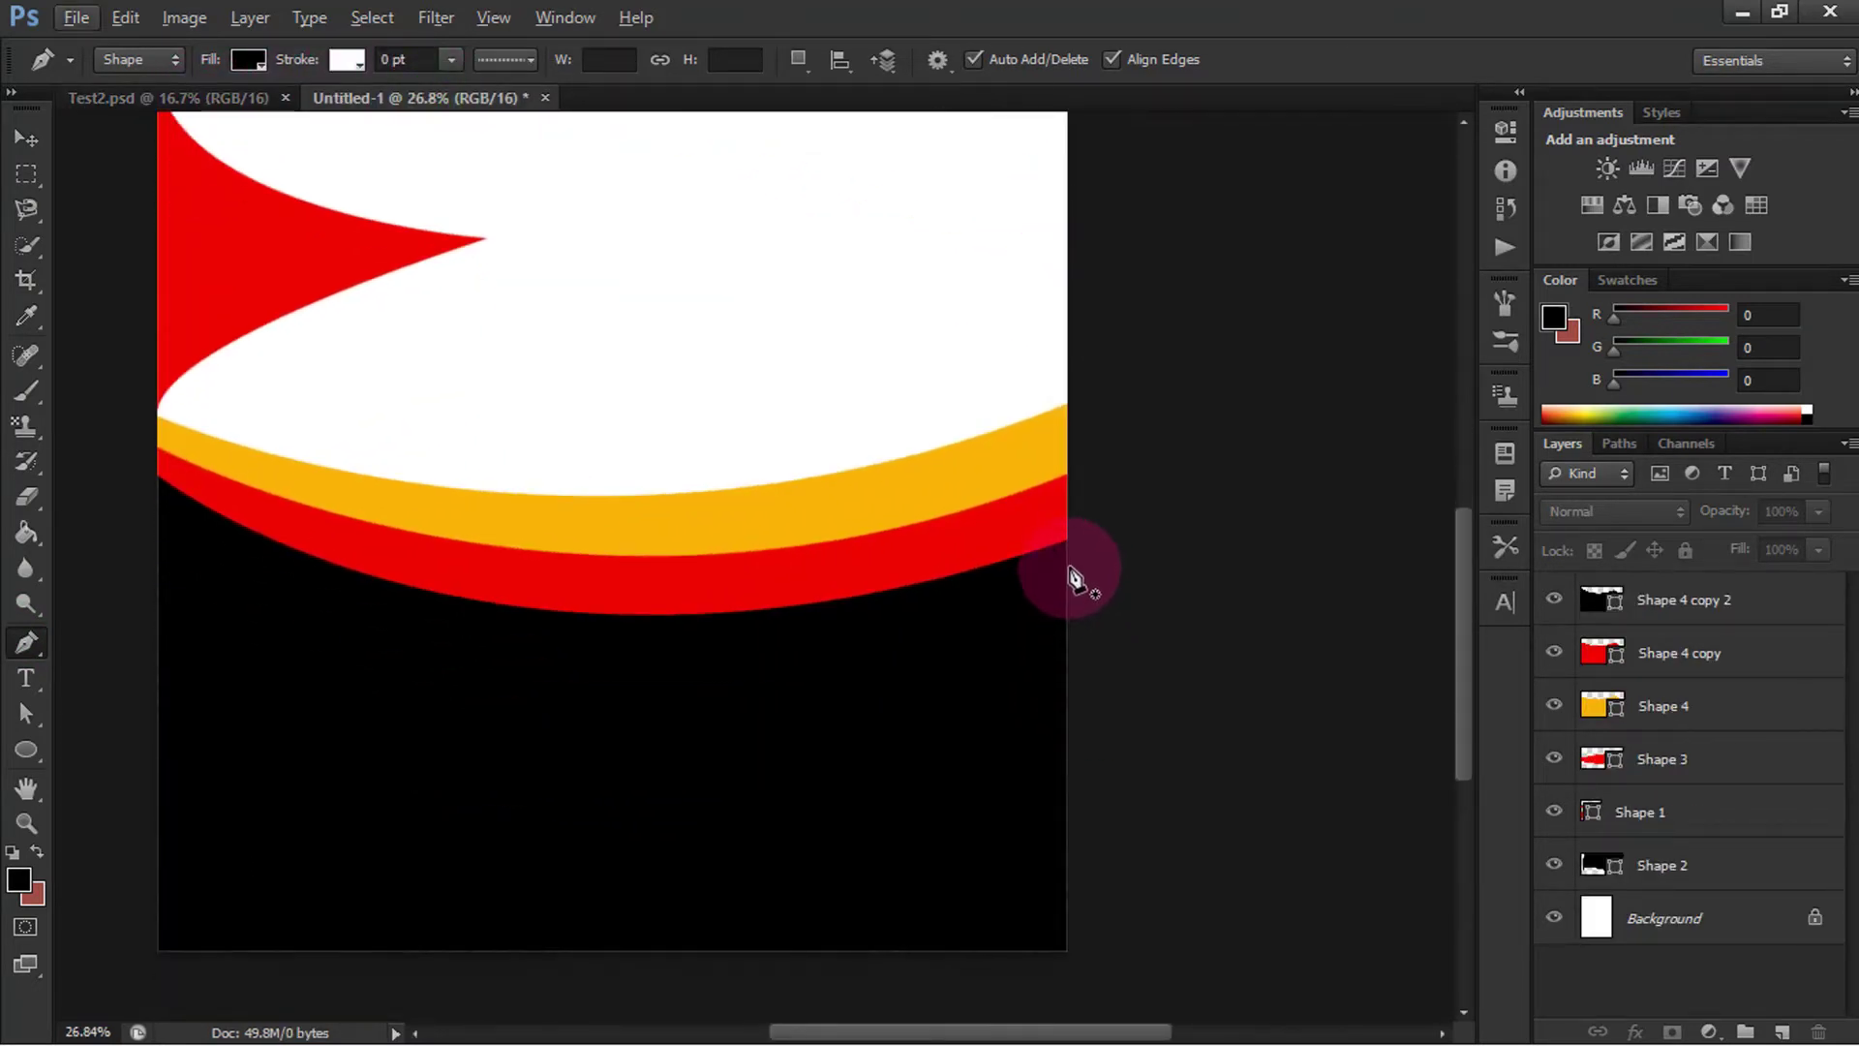
left_click(1068, 556)
left_click_drag(850, 722, 776, 716)
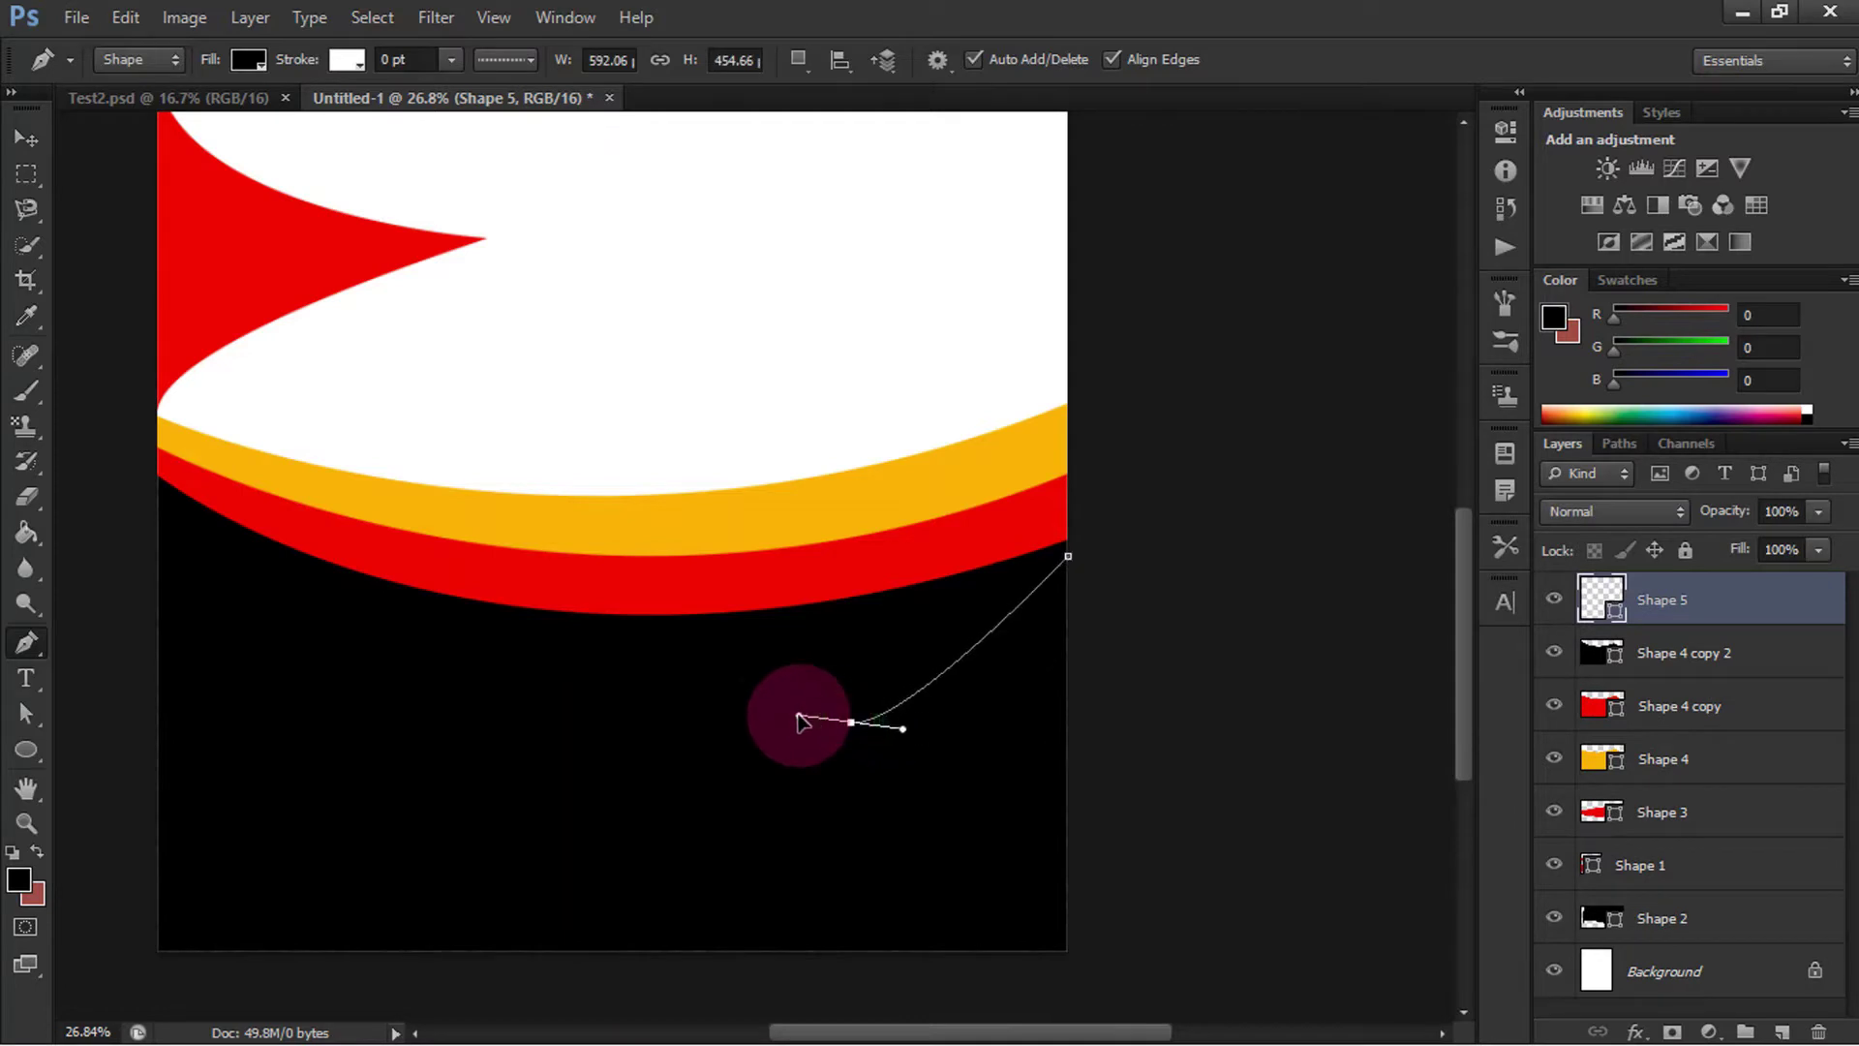
left_click_drag(1073, 783, 1232, 871)
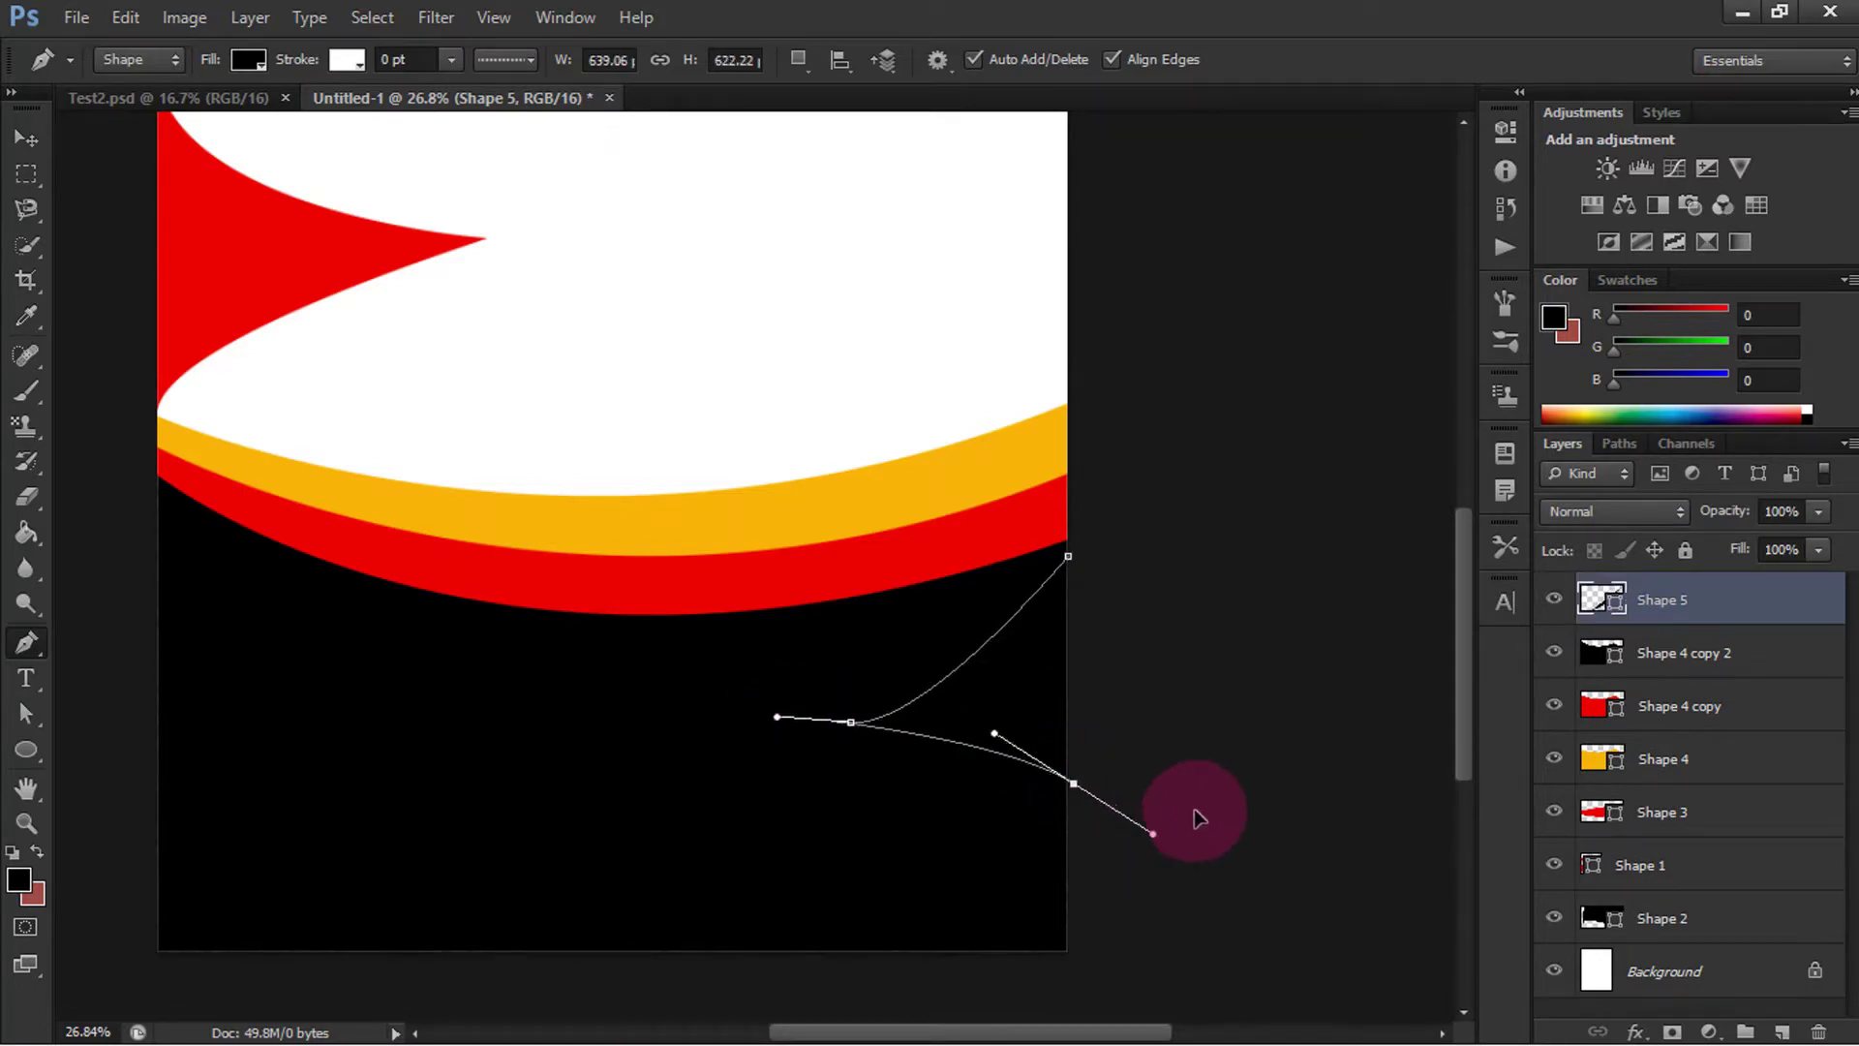
mouse_move(778, 718)
left_mouse_down()
mouse_move(944, 712)
mouse_move(812, 717)
mouse_move(974, 686)
left_mouse_up()
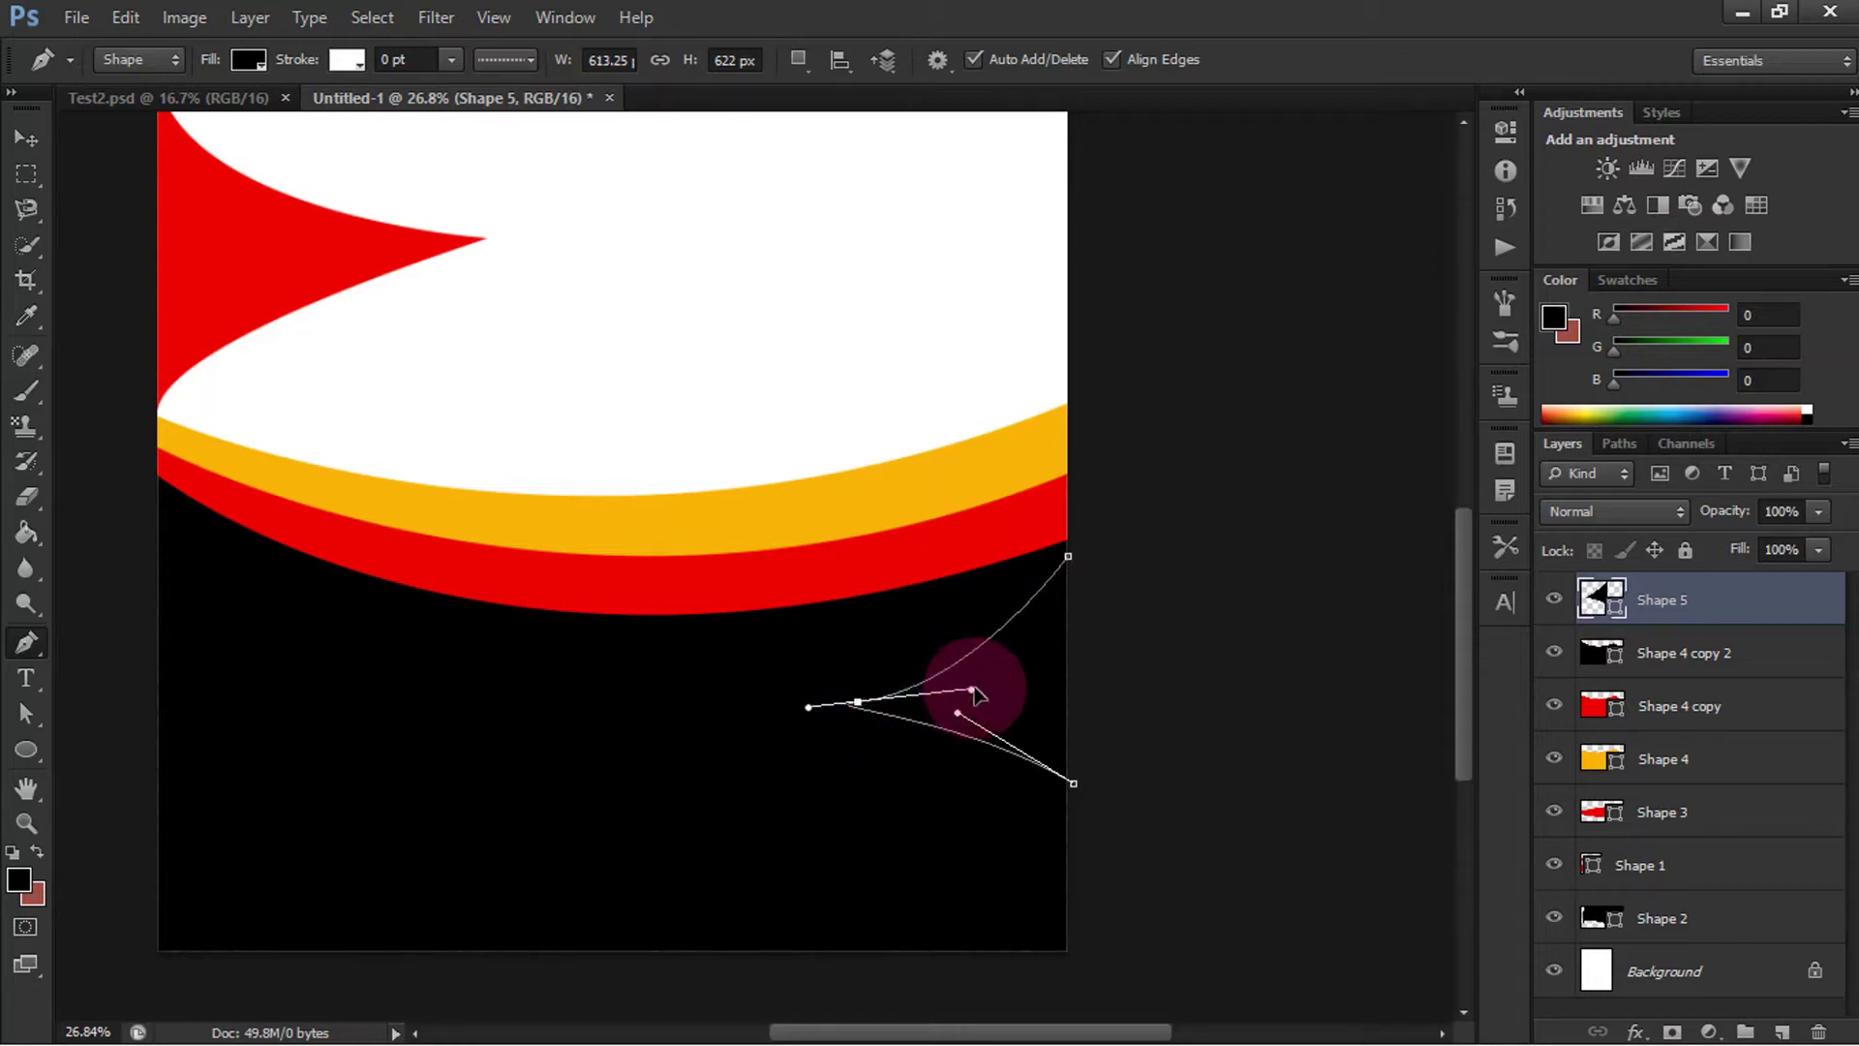
left_click(1068, 558)
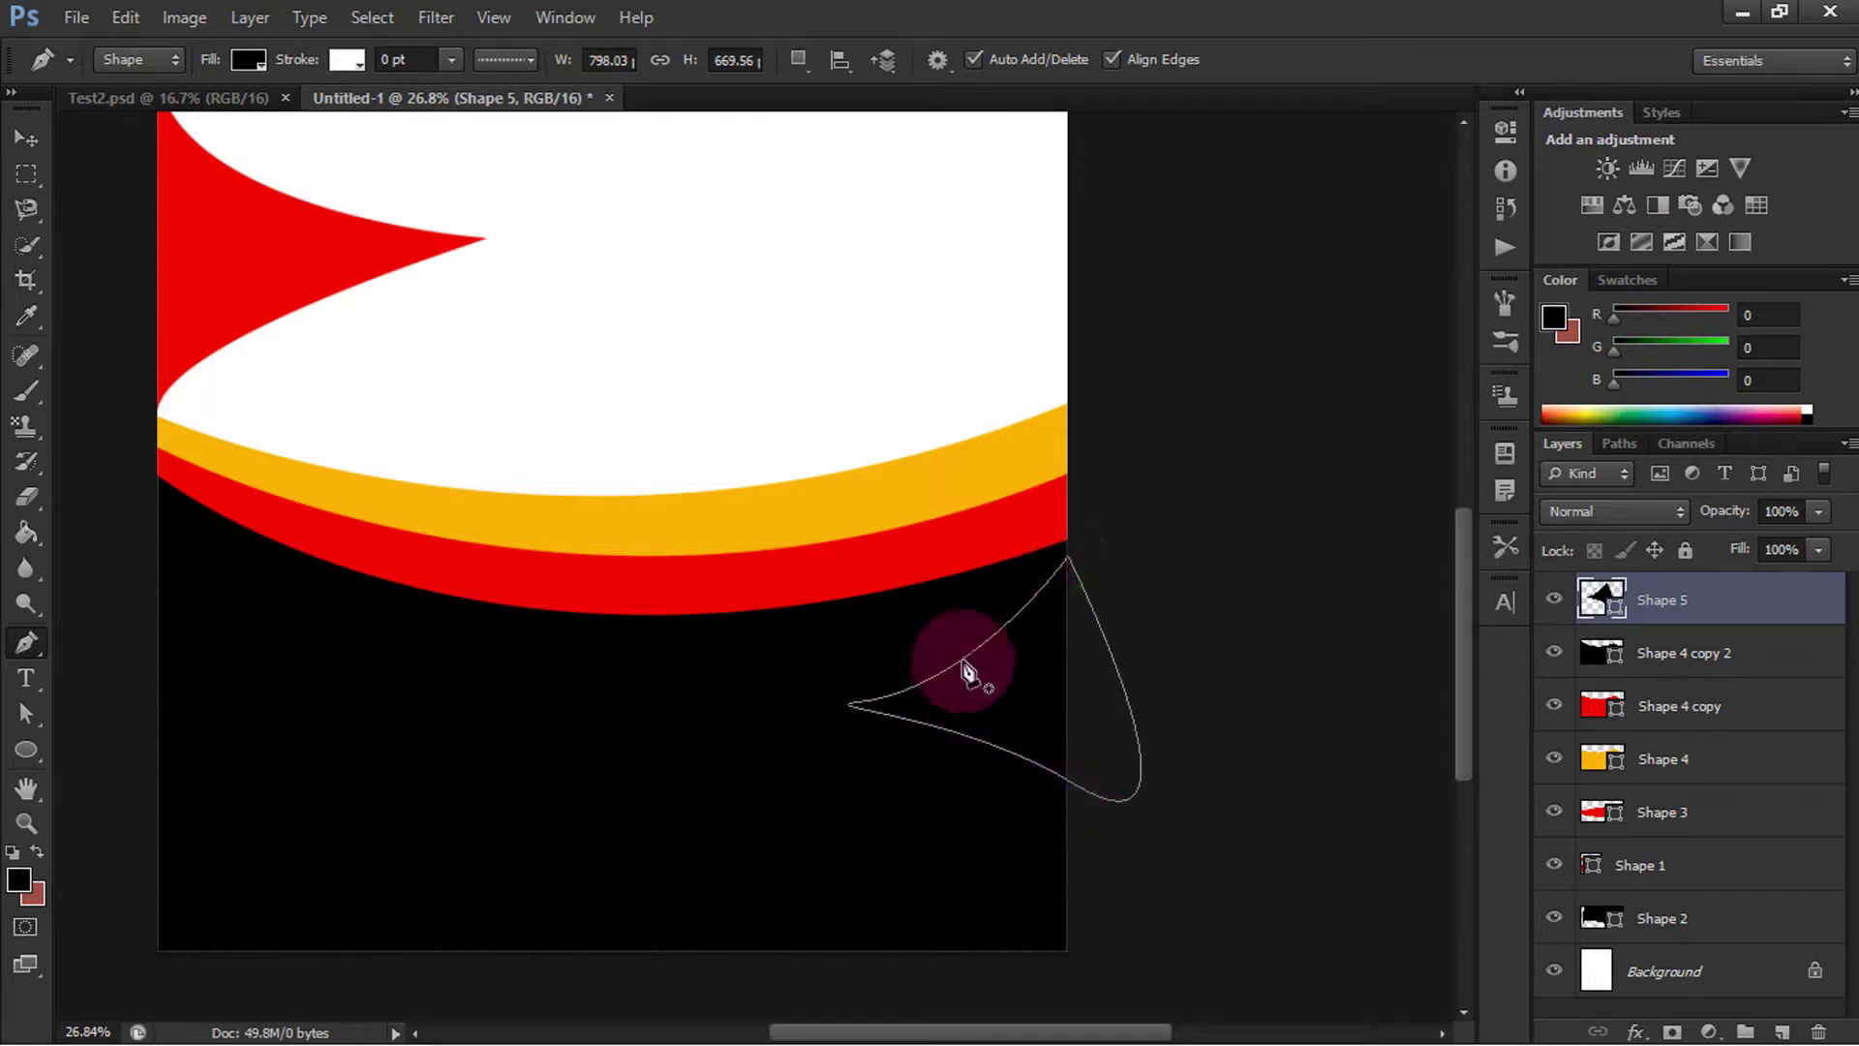
Step: Fill the new wedge shape with red from the recent colours
left_click(248, 60)
left_click(130, 186)
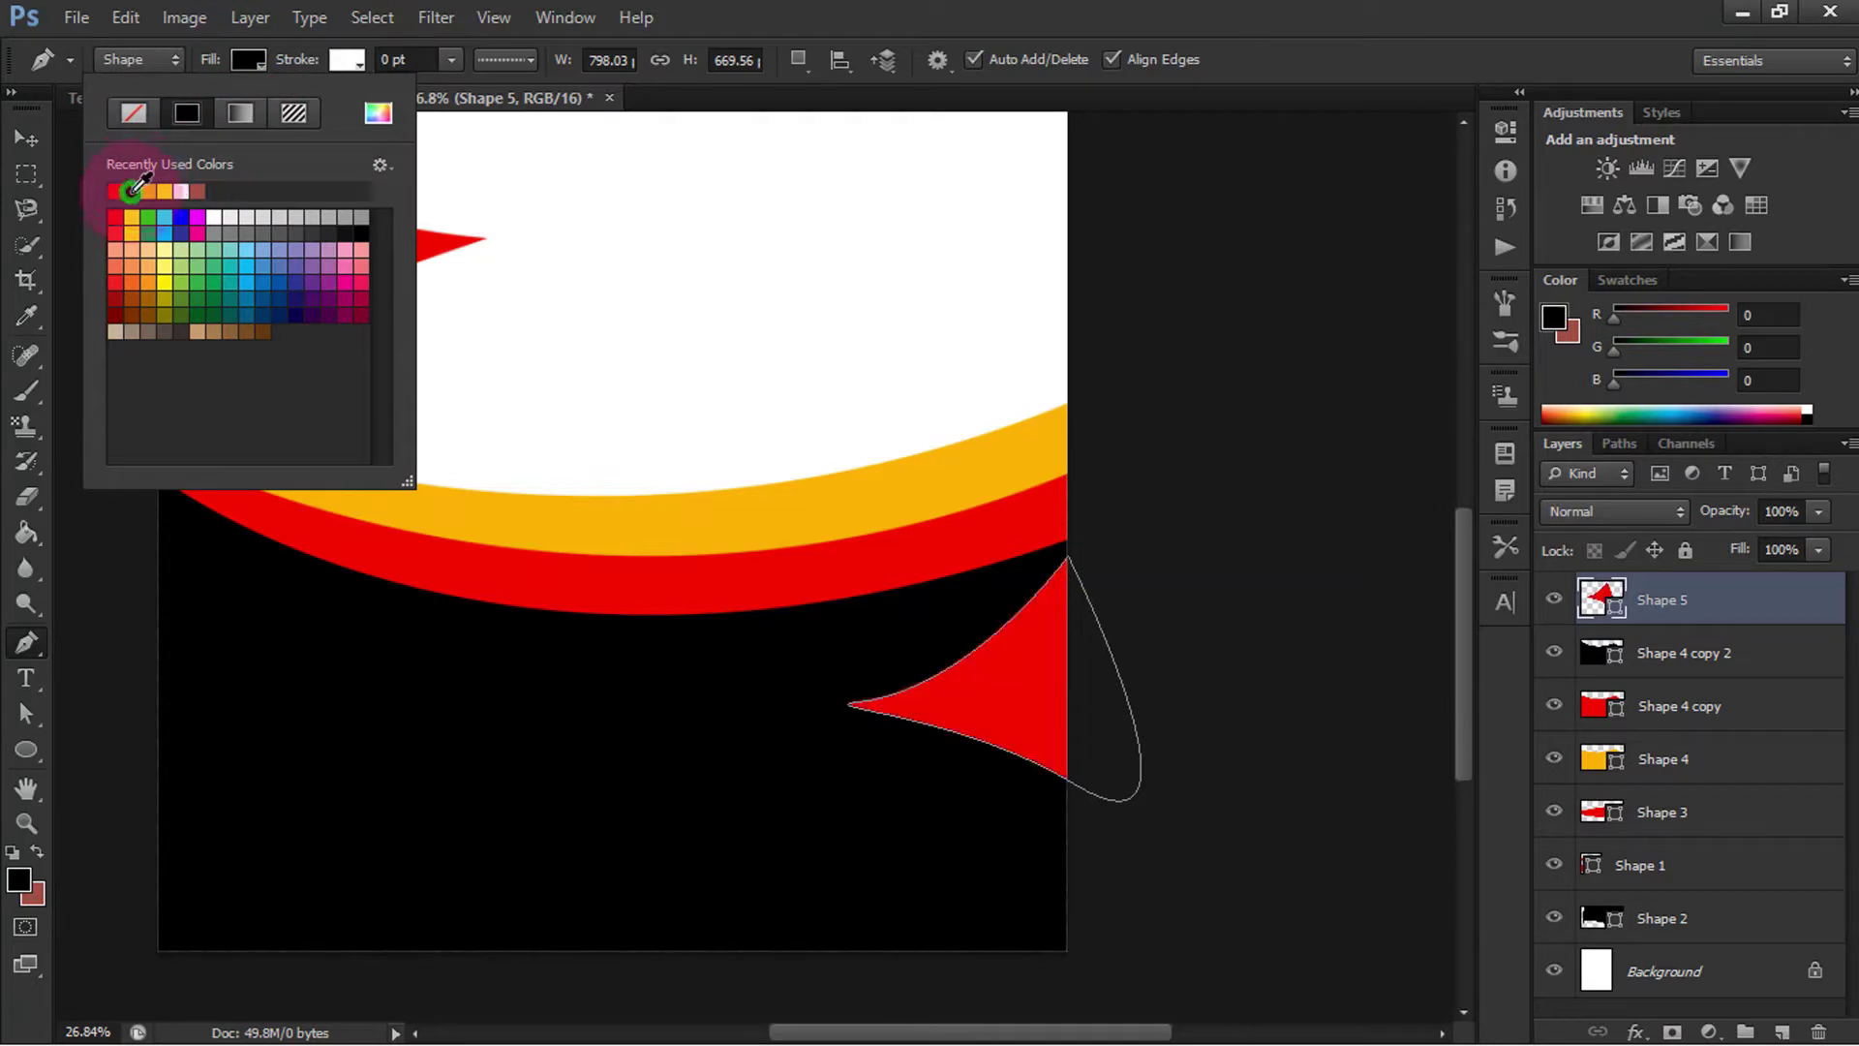
left_click(307, 159)
scroll(905, 606, "down", 2)
scroll(906, 606, "down", 1)
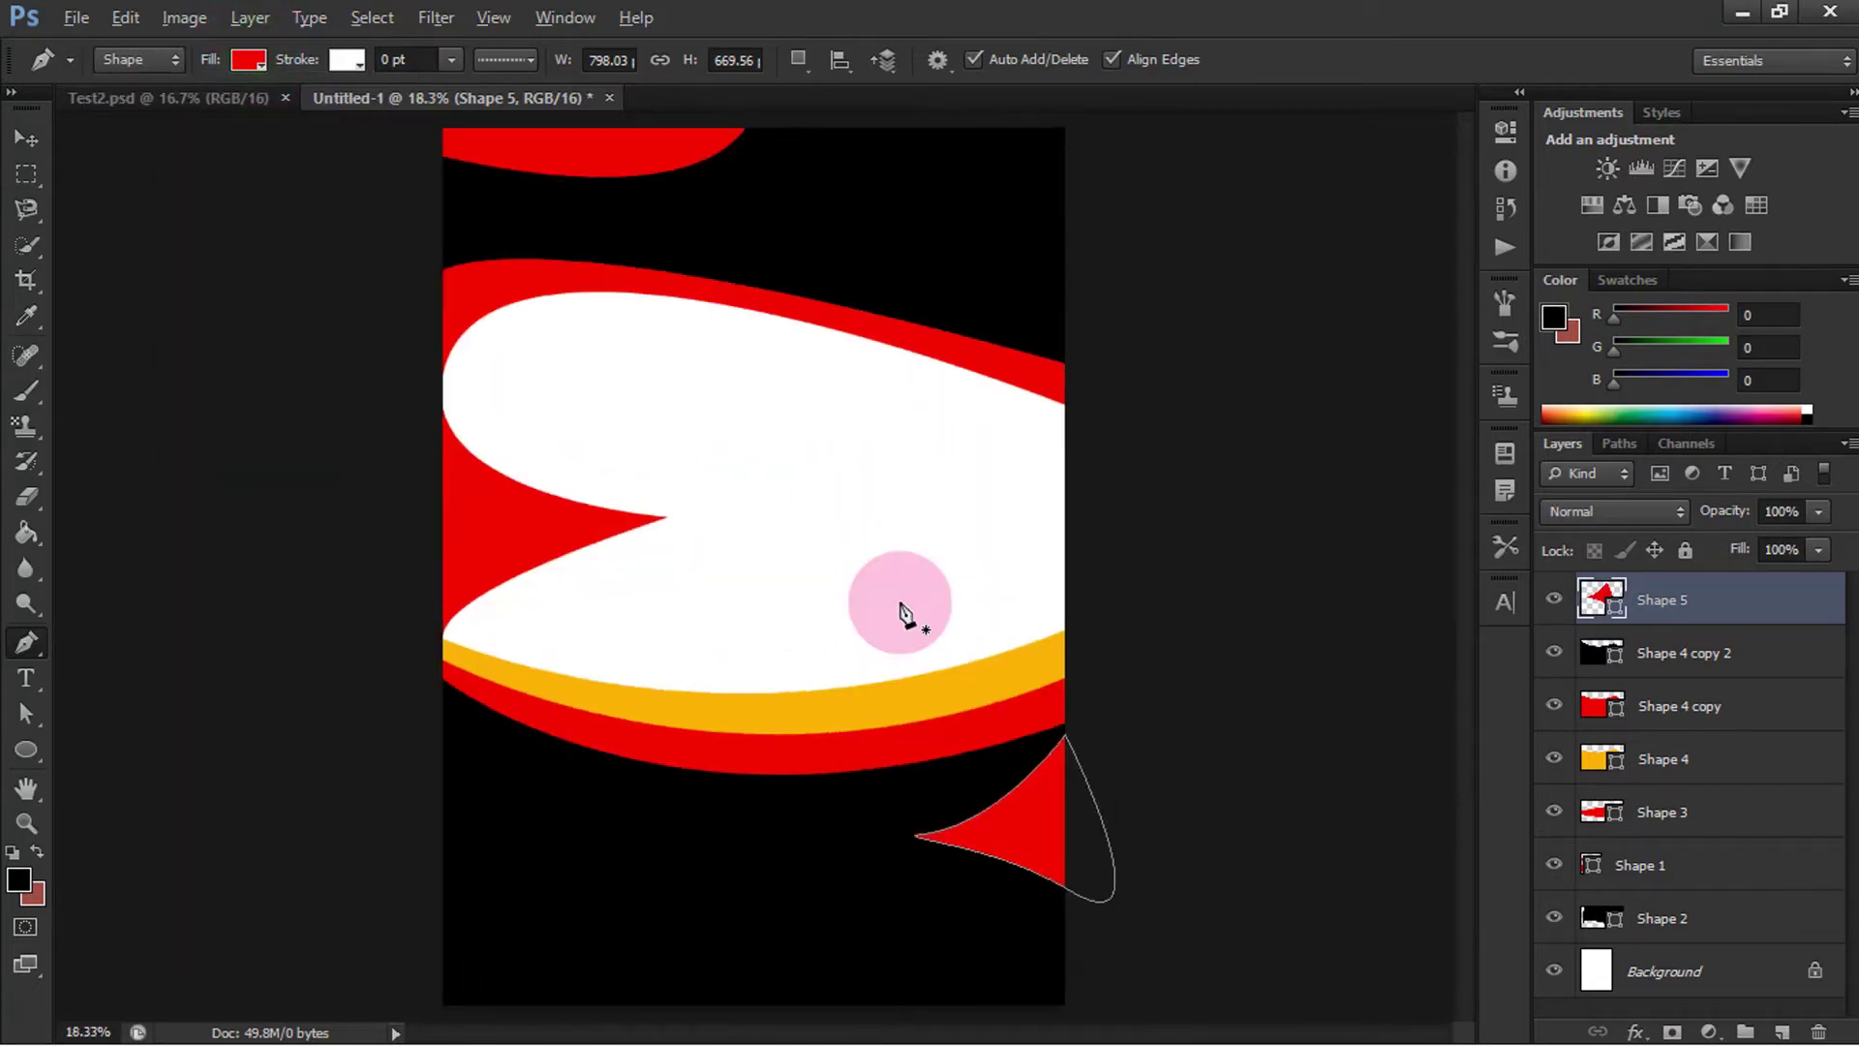
scroll(447, 910, "up", 3)
scroll(615, 664, "up", 2)
Step: Draw a curved red corner shape at bottom-left, fit the page, and compare with Test2.psd
left_click(442, 696)
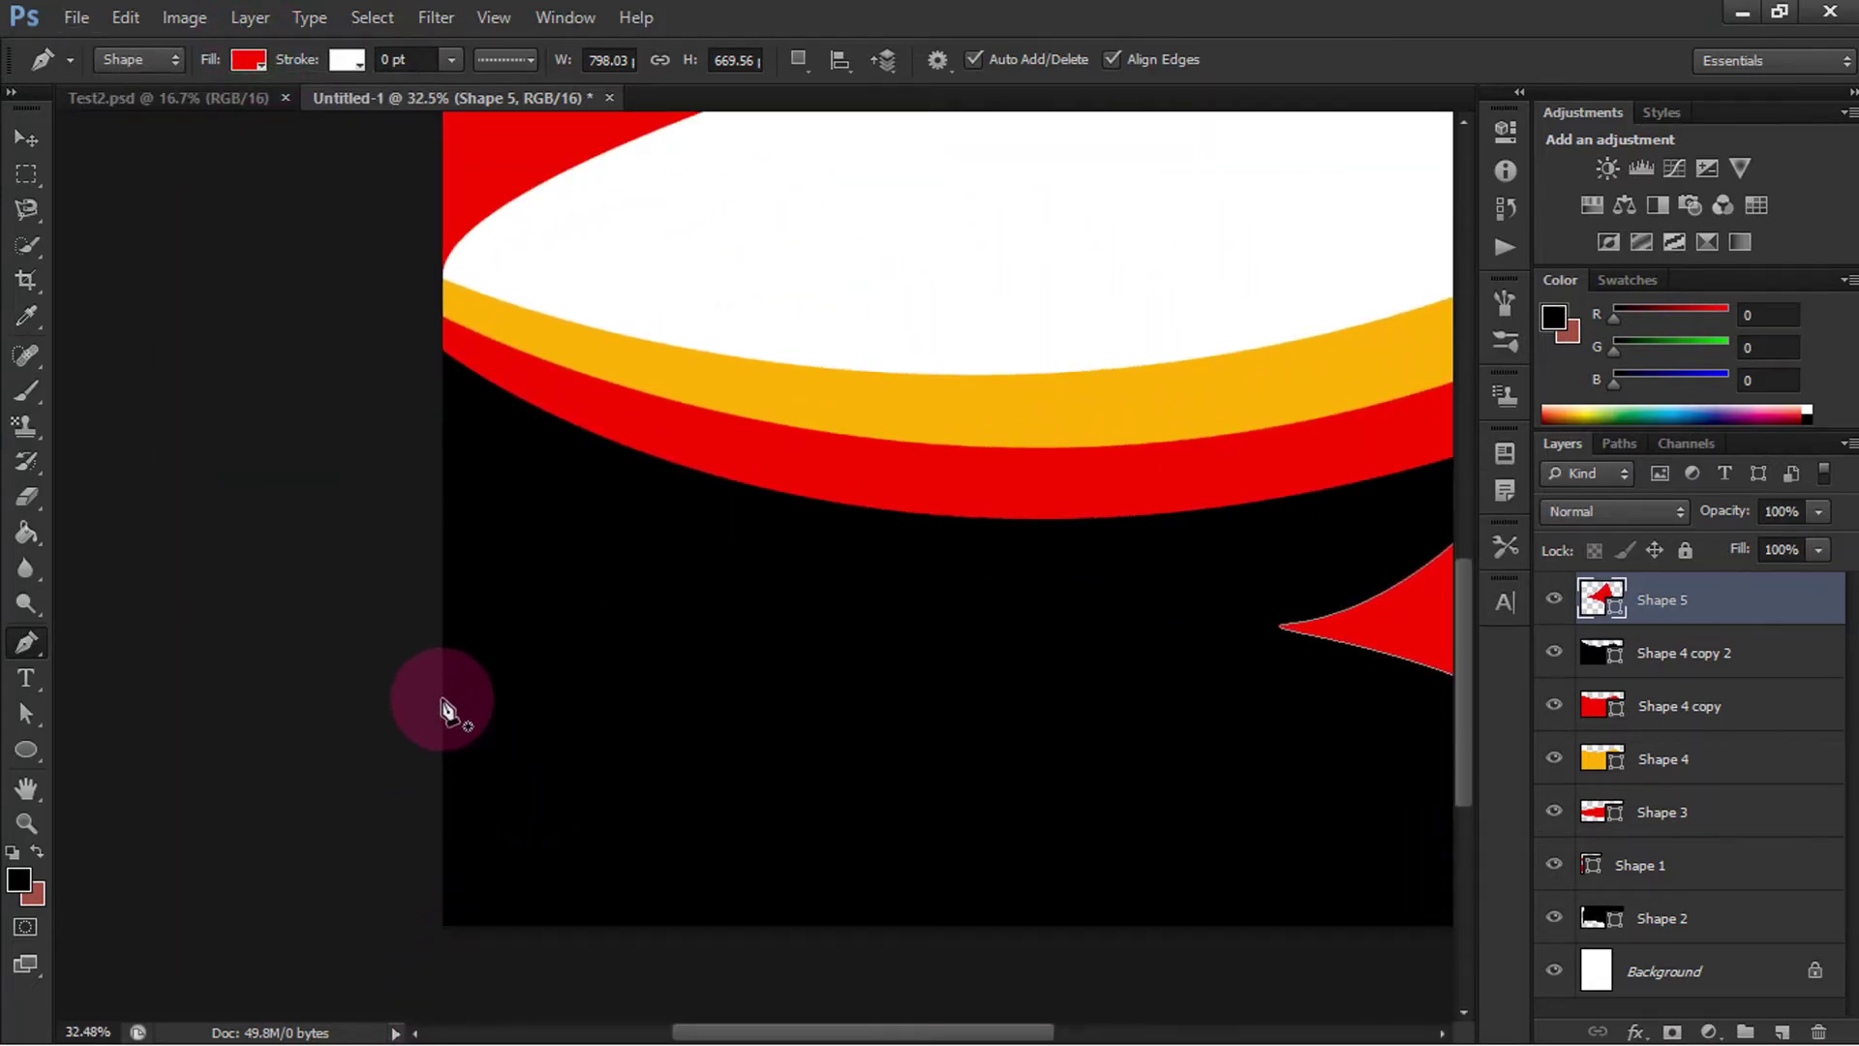
left_click_drag(692, 935, 885, 956)
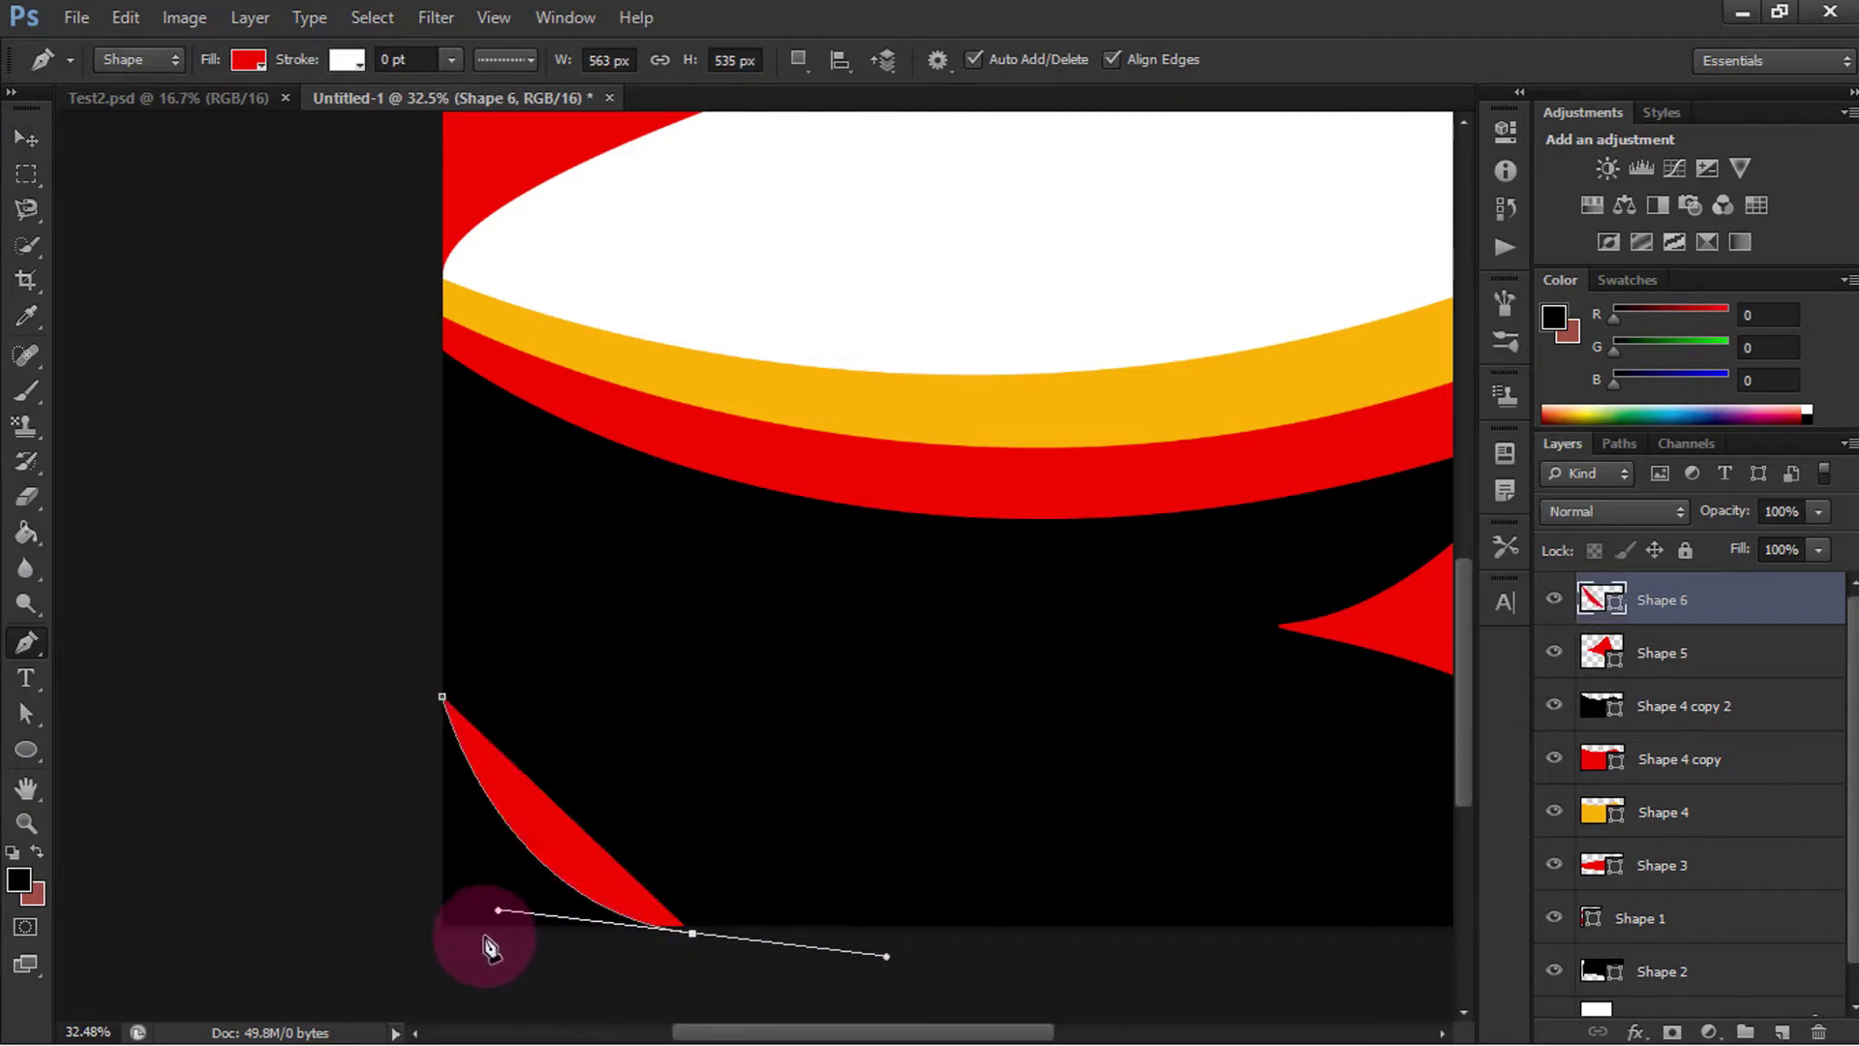
left_click(440, 699)
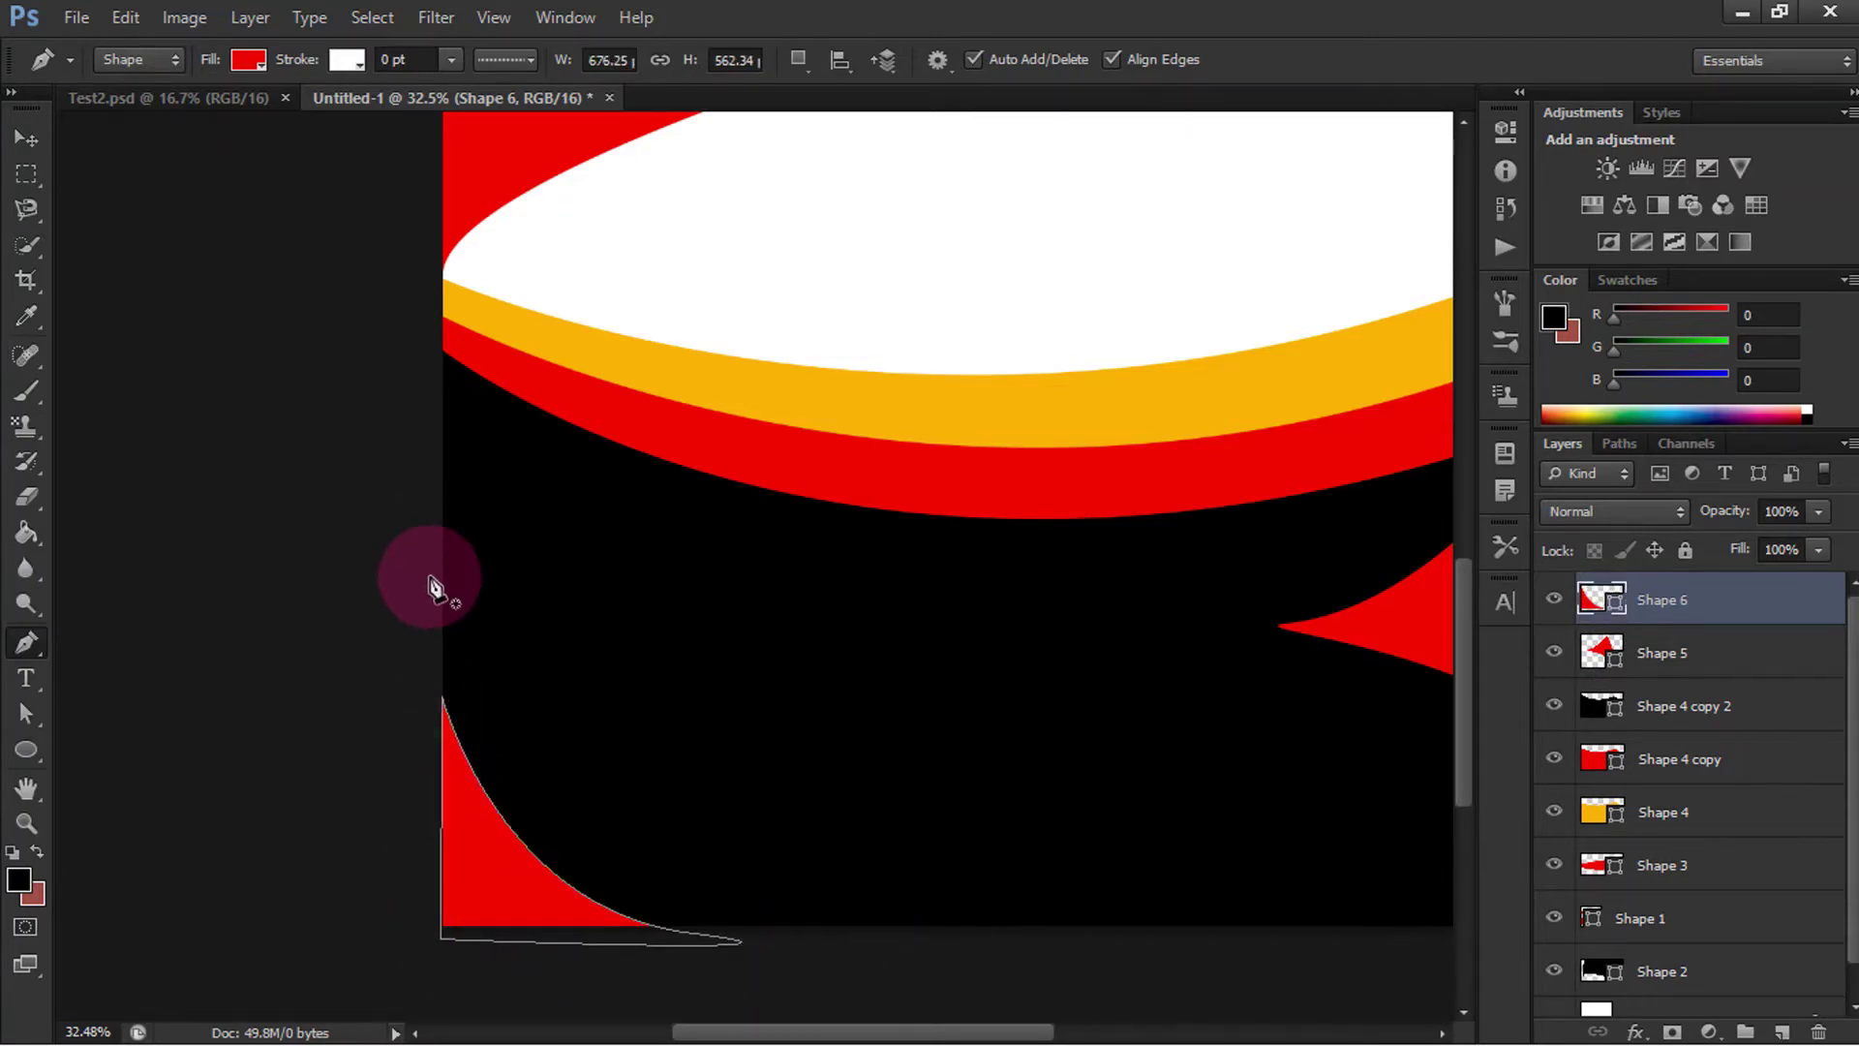
key("ctrl+0")
left_click(26, 139)
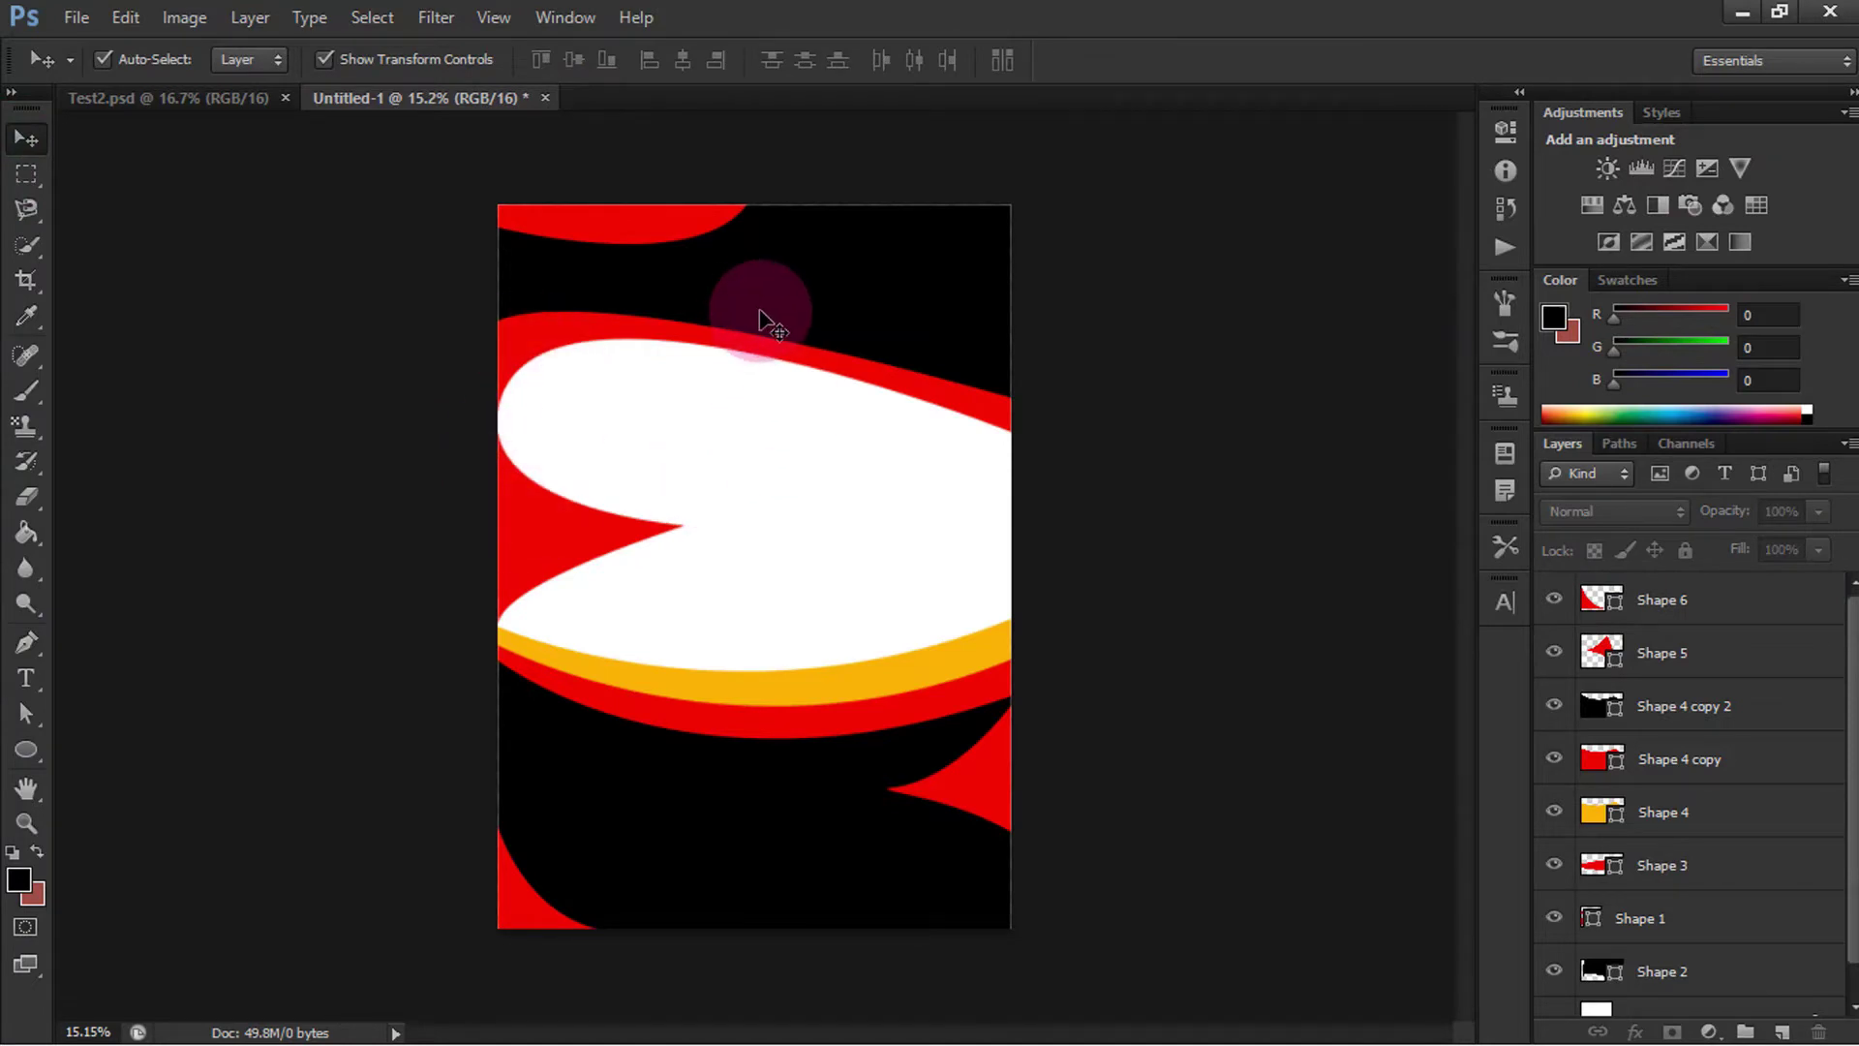
left_click(146, 97)
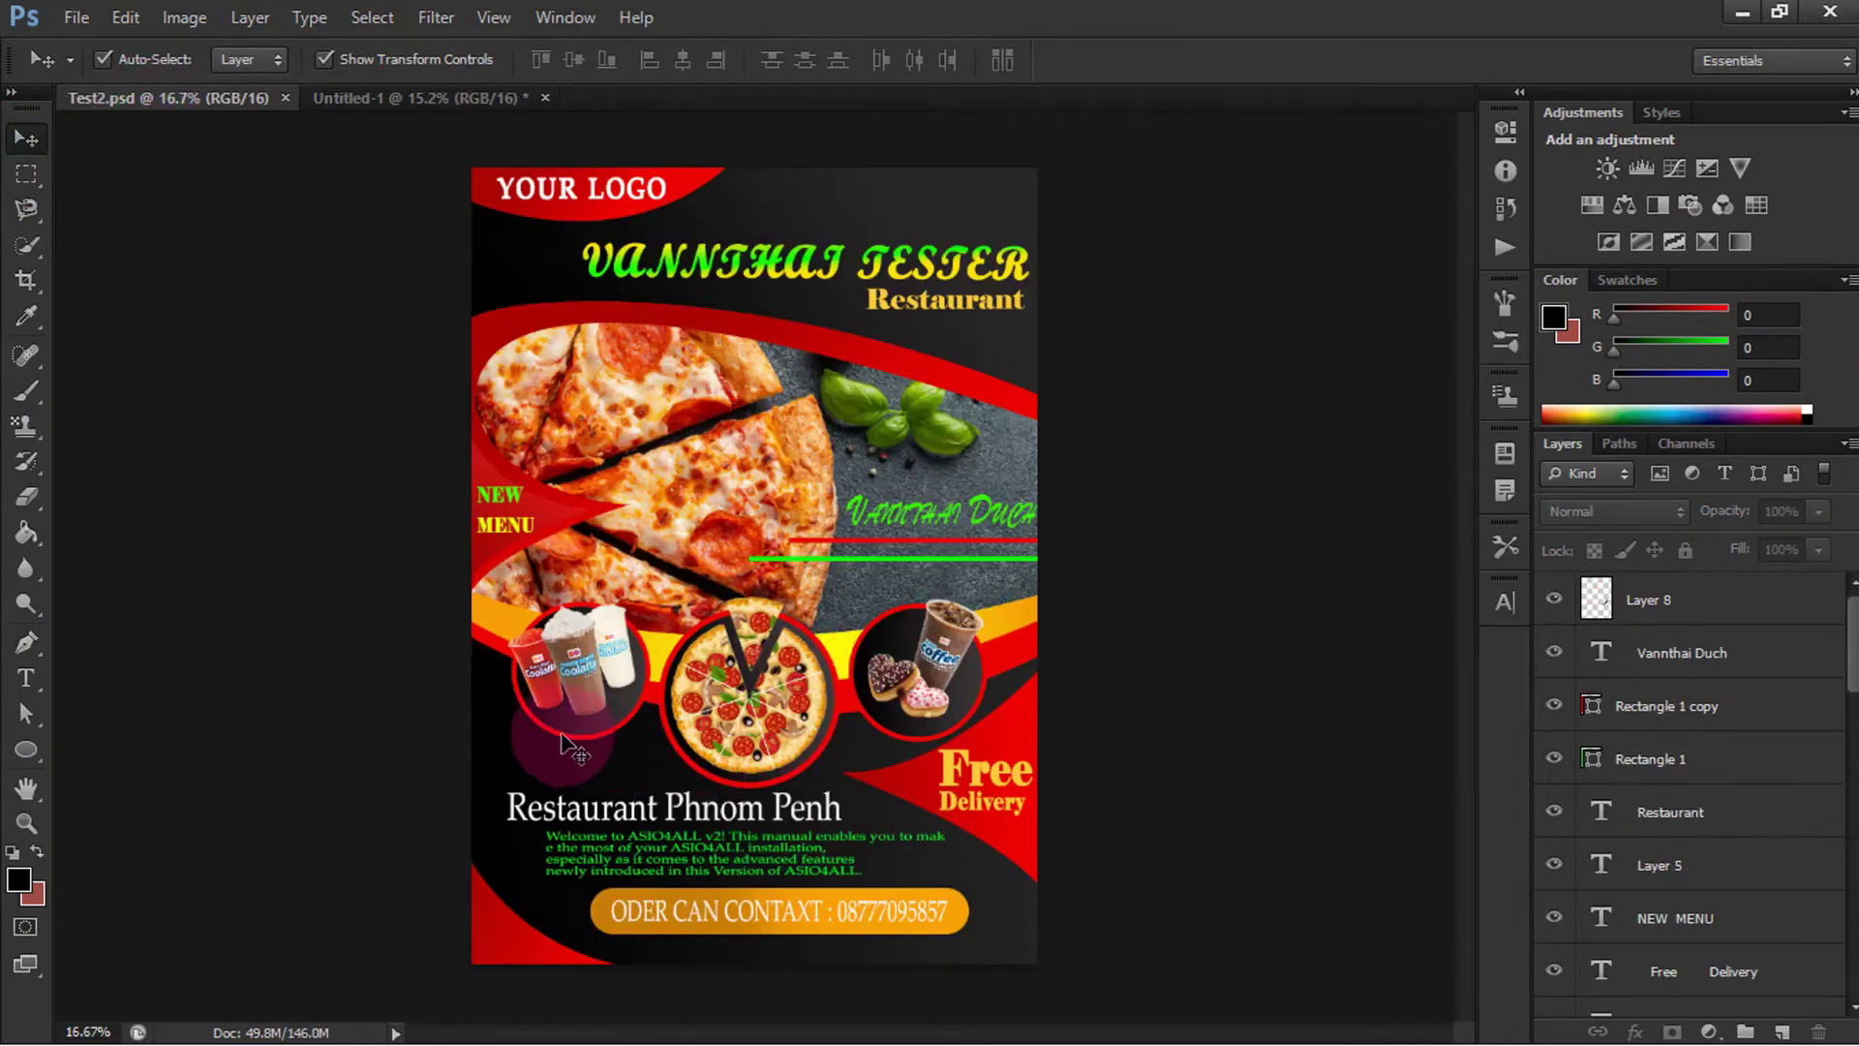
left_click(431, 97)
Step: Draw a wide 50 px-radius rounded bar near the page bottom, filled yellow-orange
left_click(22, 751)
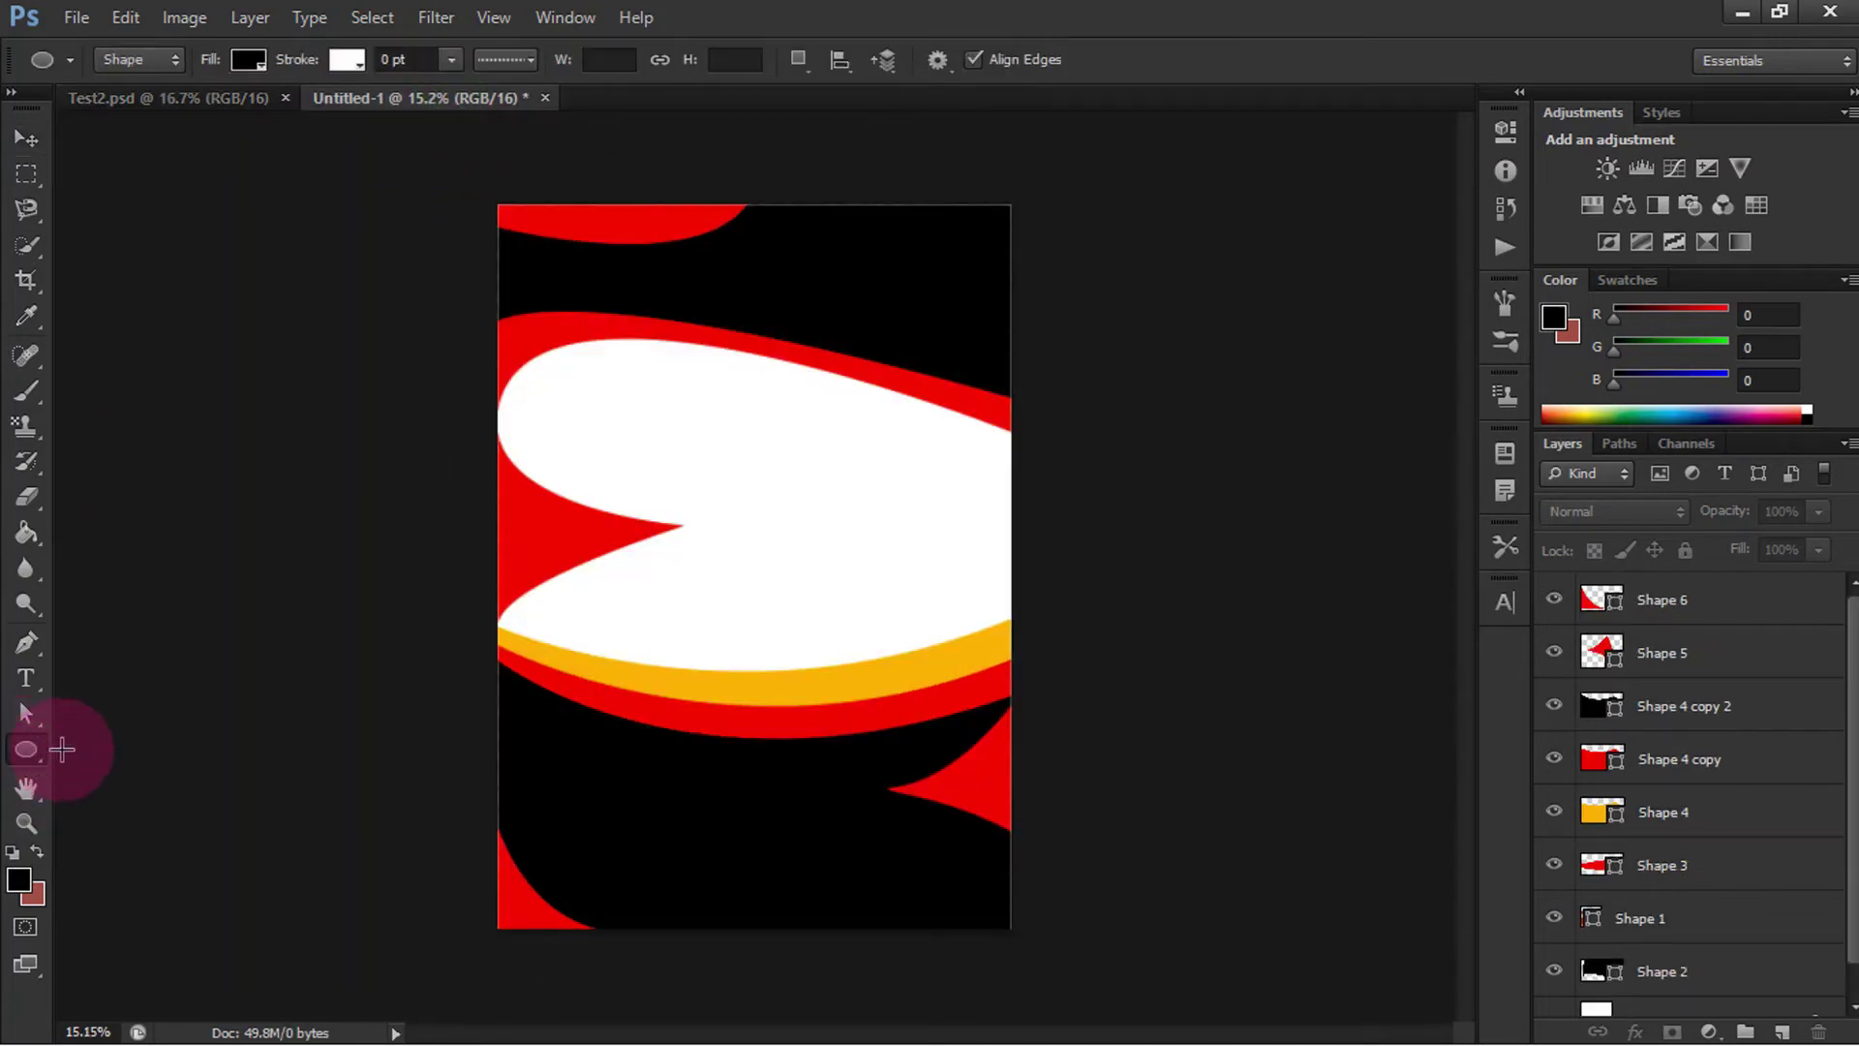
left_click(193, 773)
left_click_drag(606, 858, 939, 901)
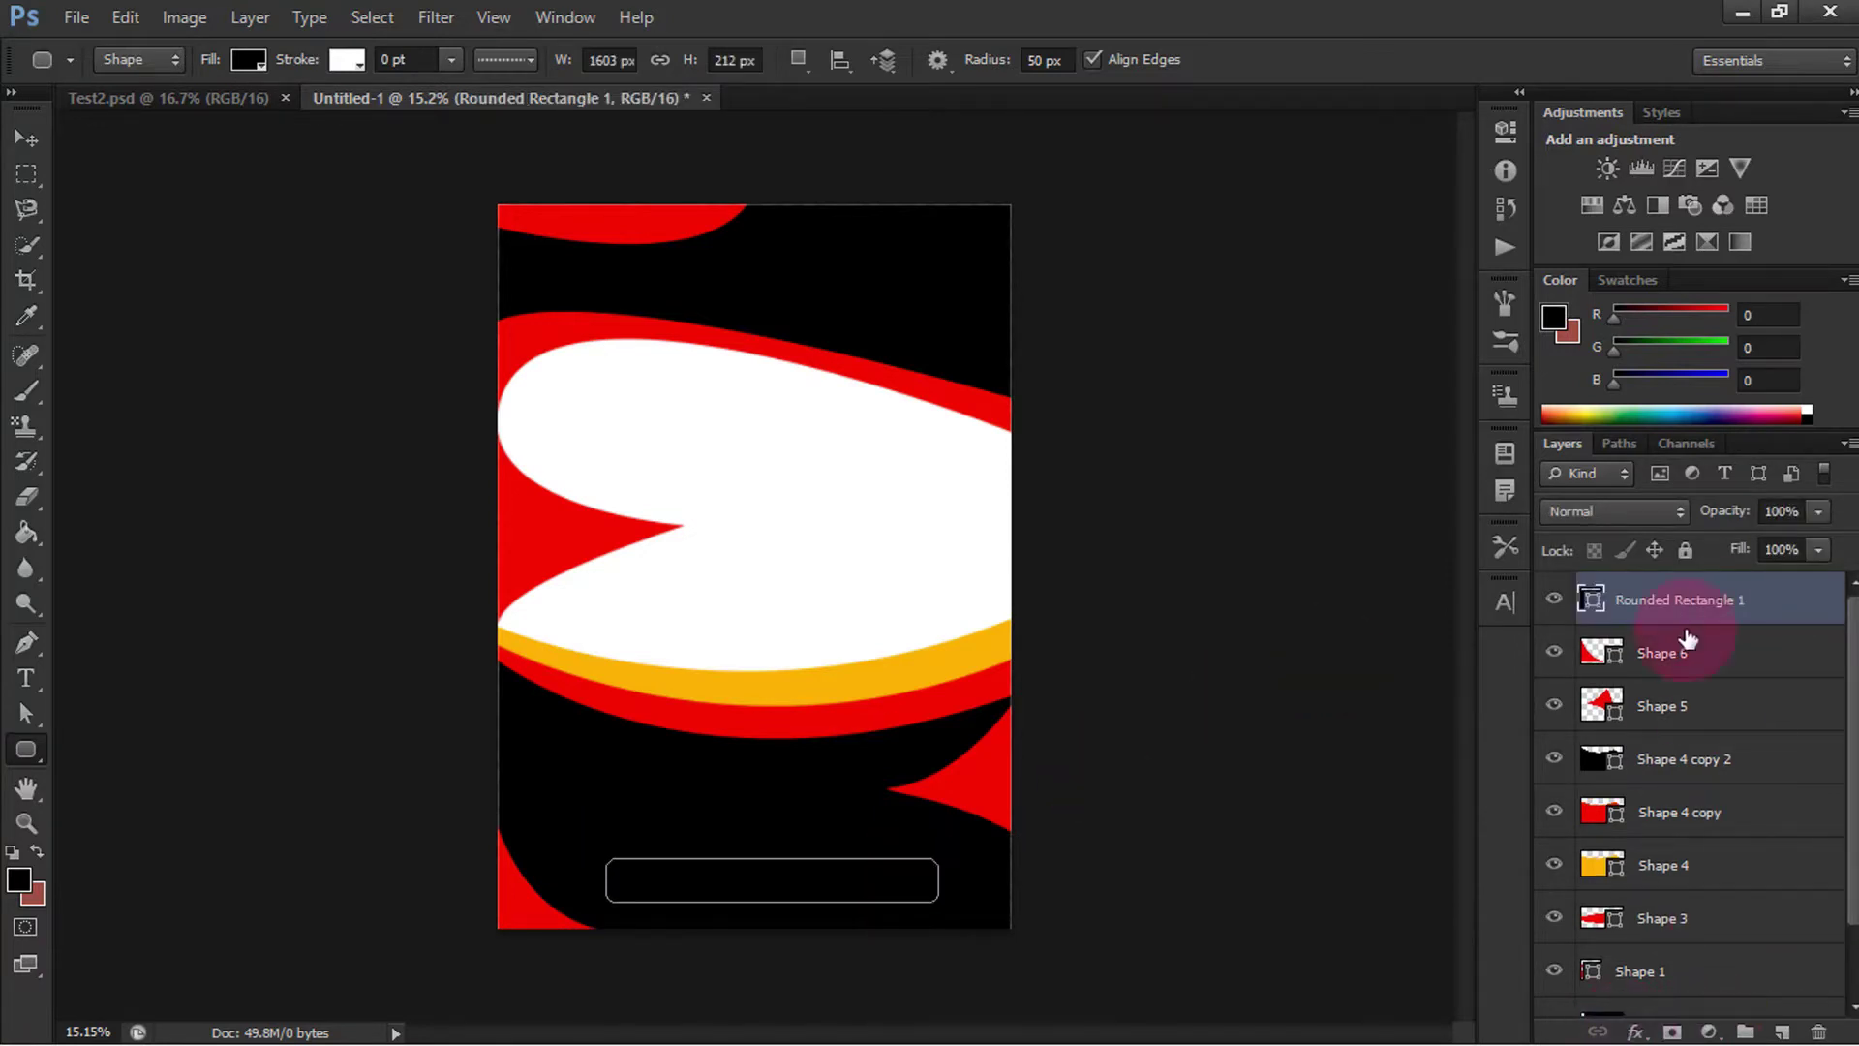
left_click(248, 60)
left_click(153, 191)
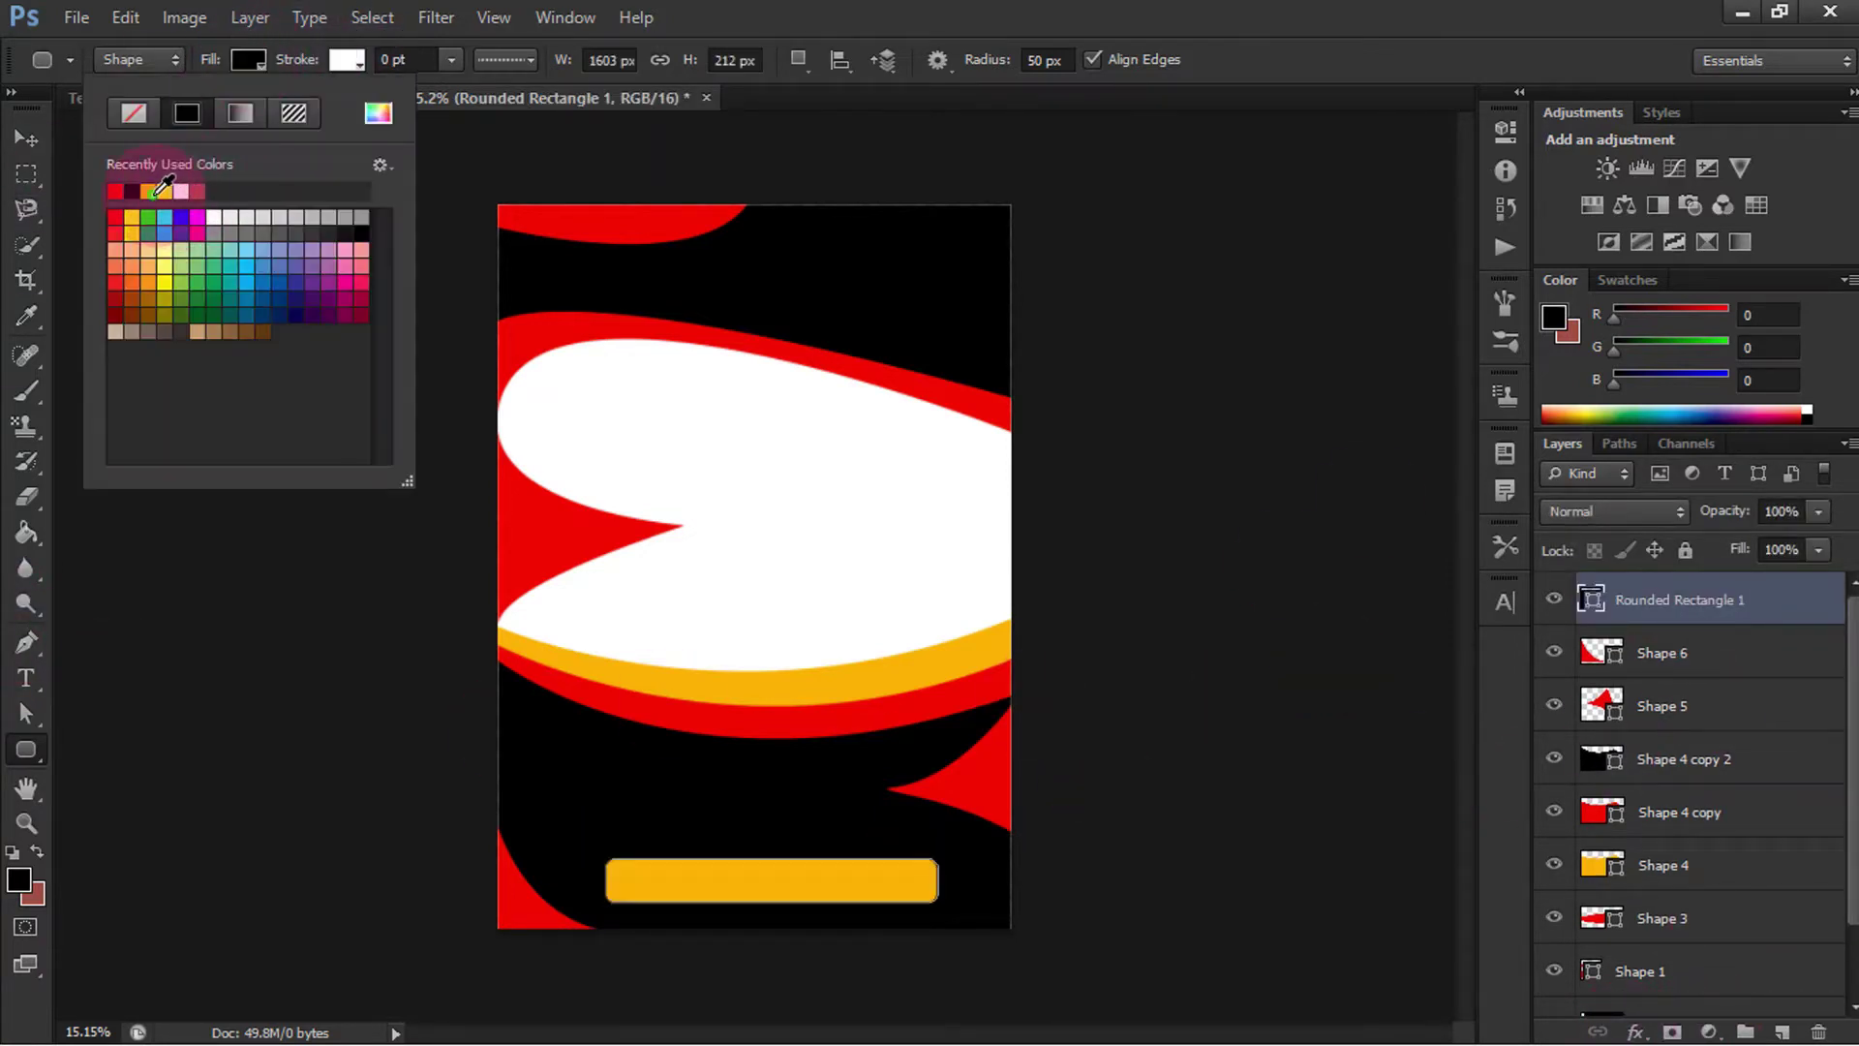
left_click(27, 138)
left_click(282, 435)
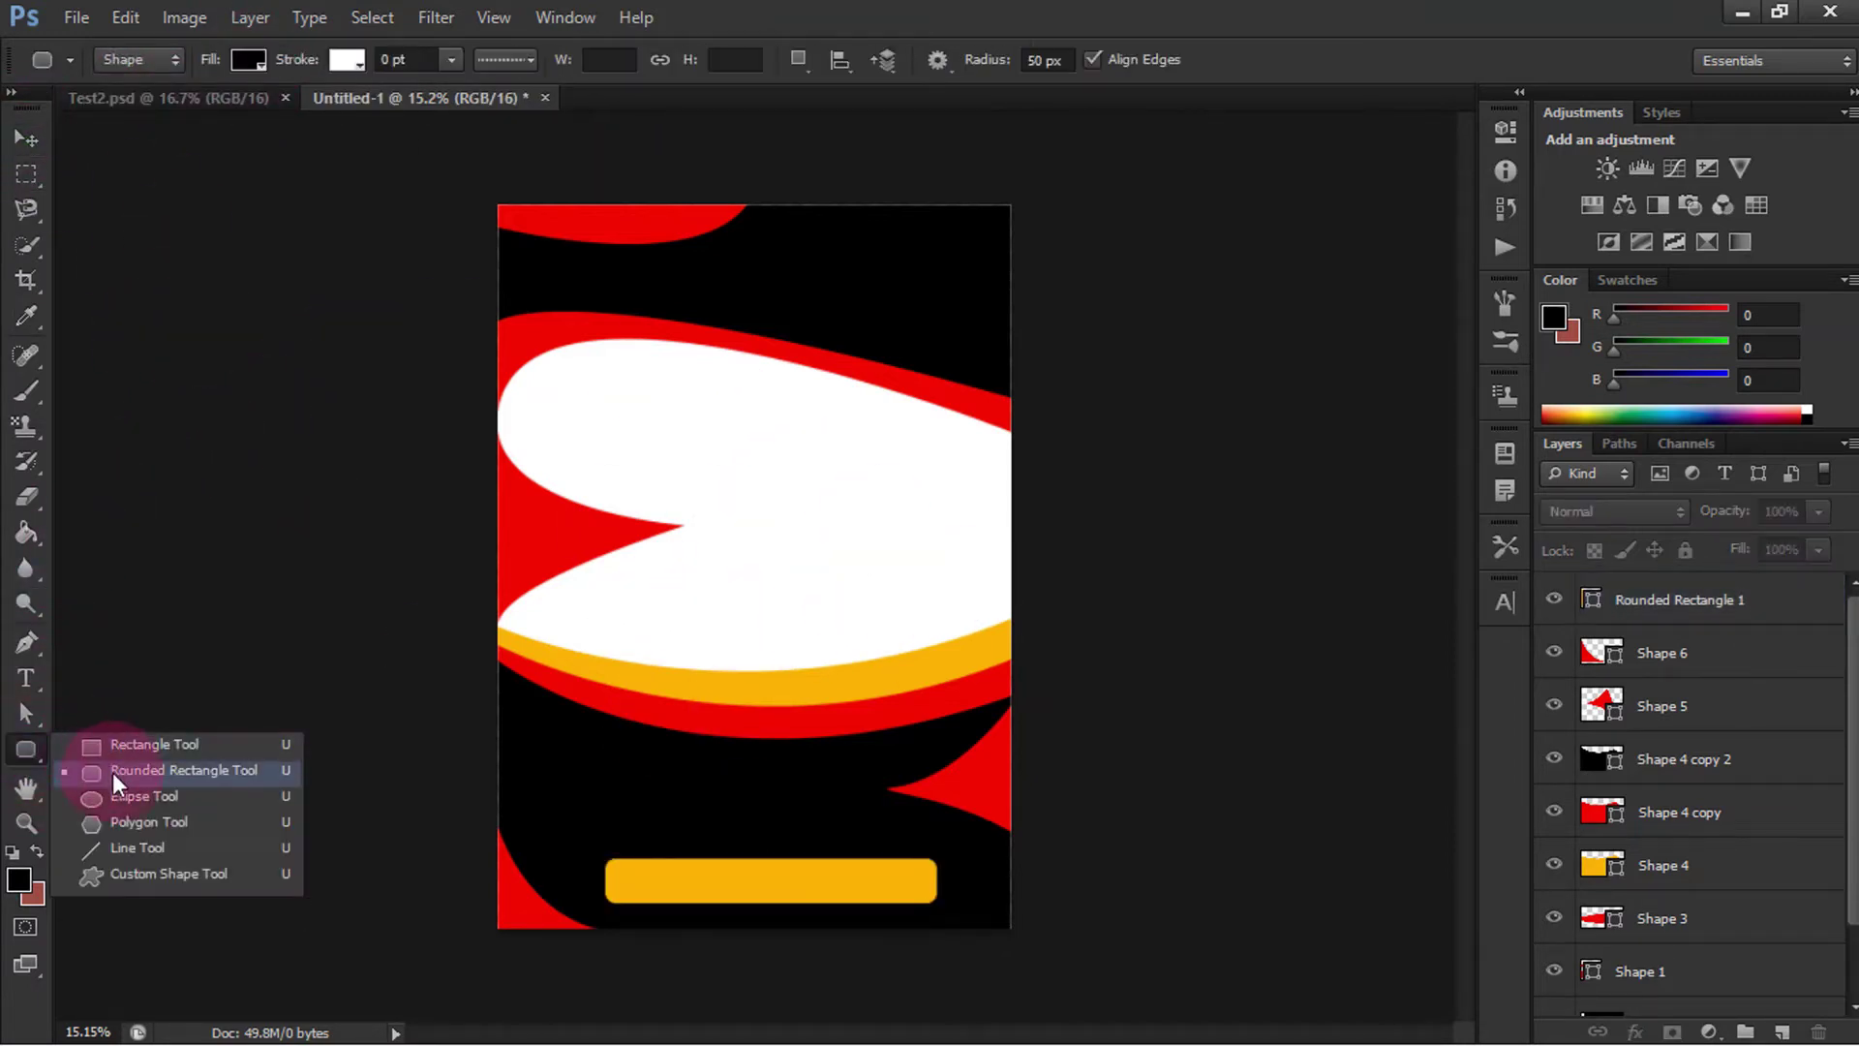
Step: Draw a circle over the left end of the bands and scale it to 75%
left_click_drag(26, 753, 116, 796)
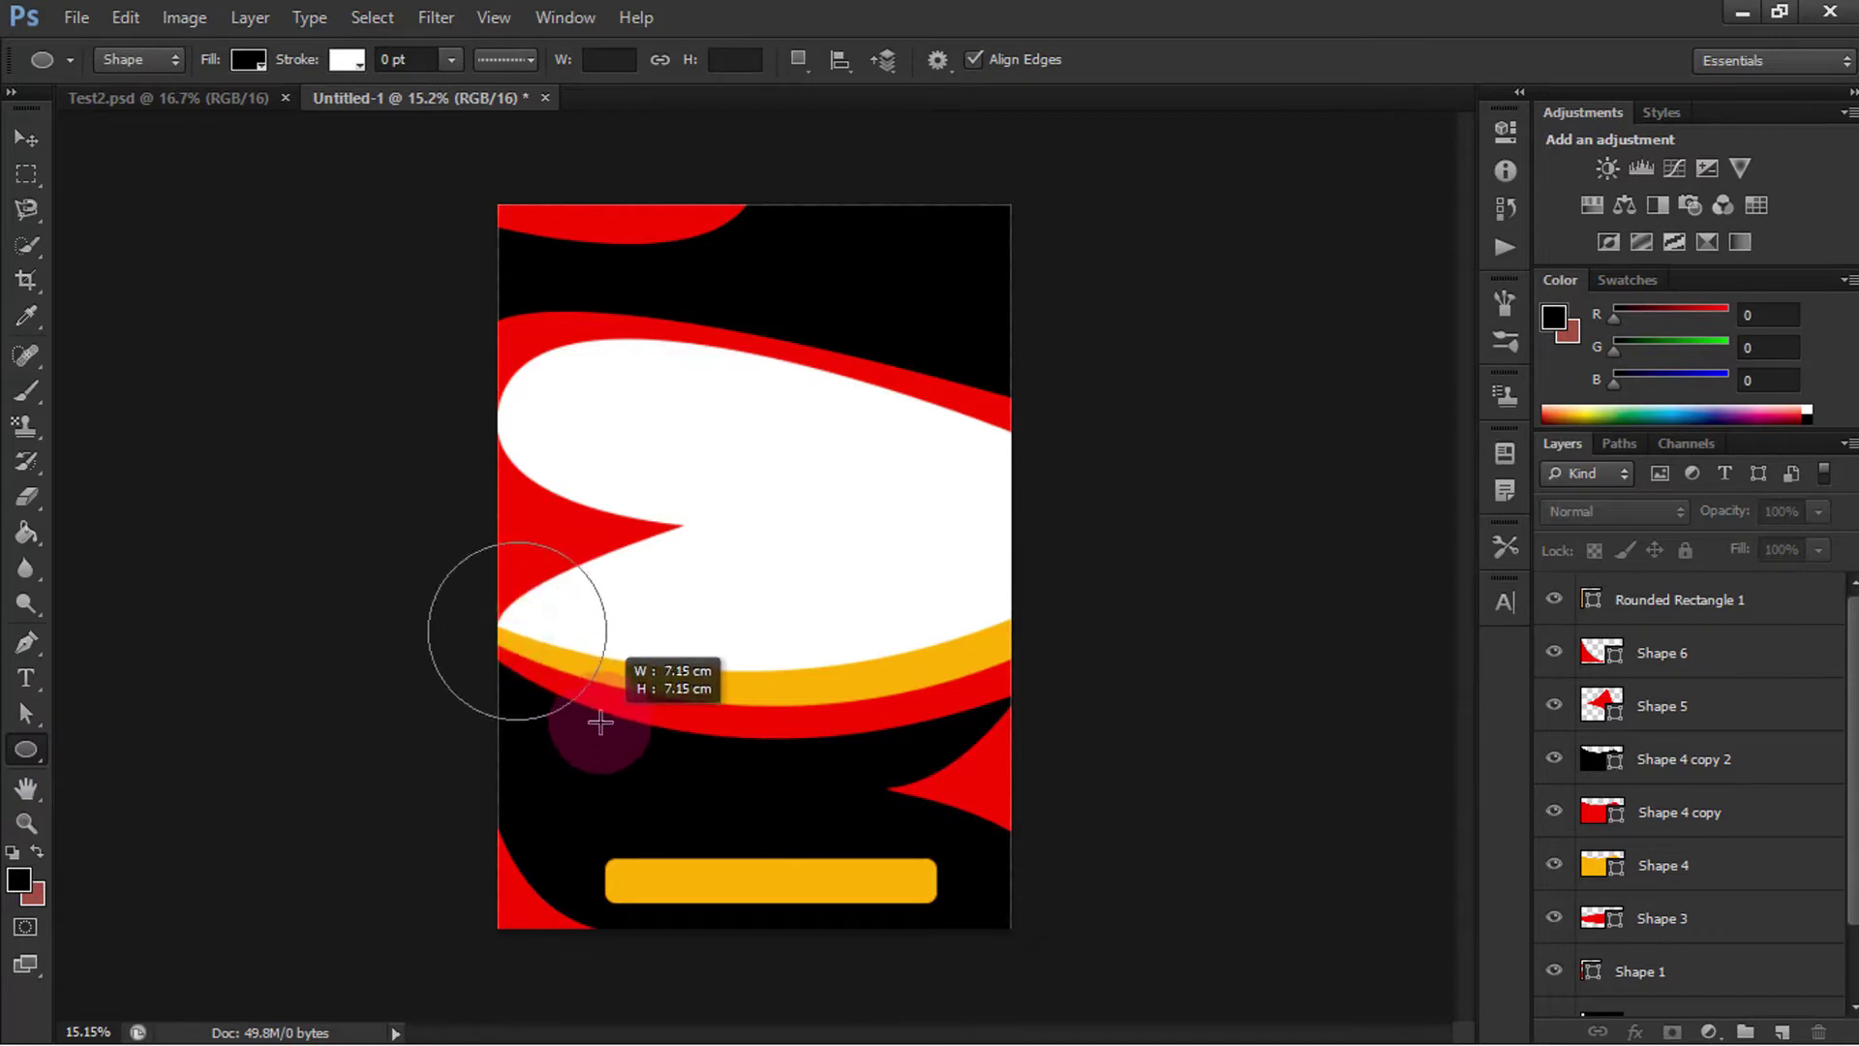
left_click_drag(531, 632, 601, 718)
left_click(26, 138)
mouse_move(368, 499)
left_mouse_down()
mouse_move(485, 631)
mouse_move(623, 691)
left_mouse_up()
left_click(333, 527)
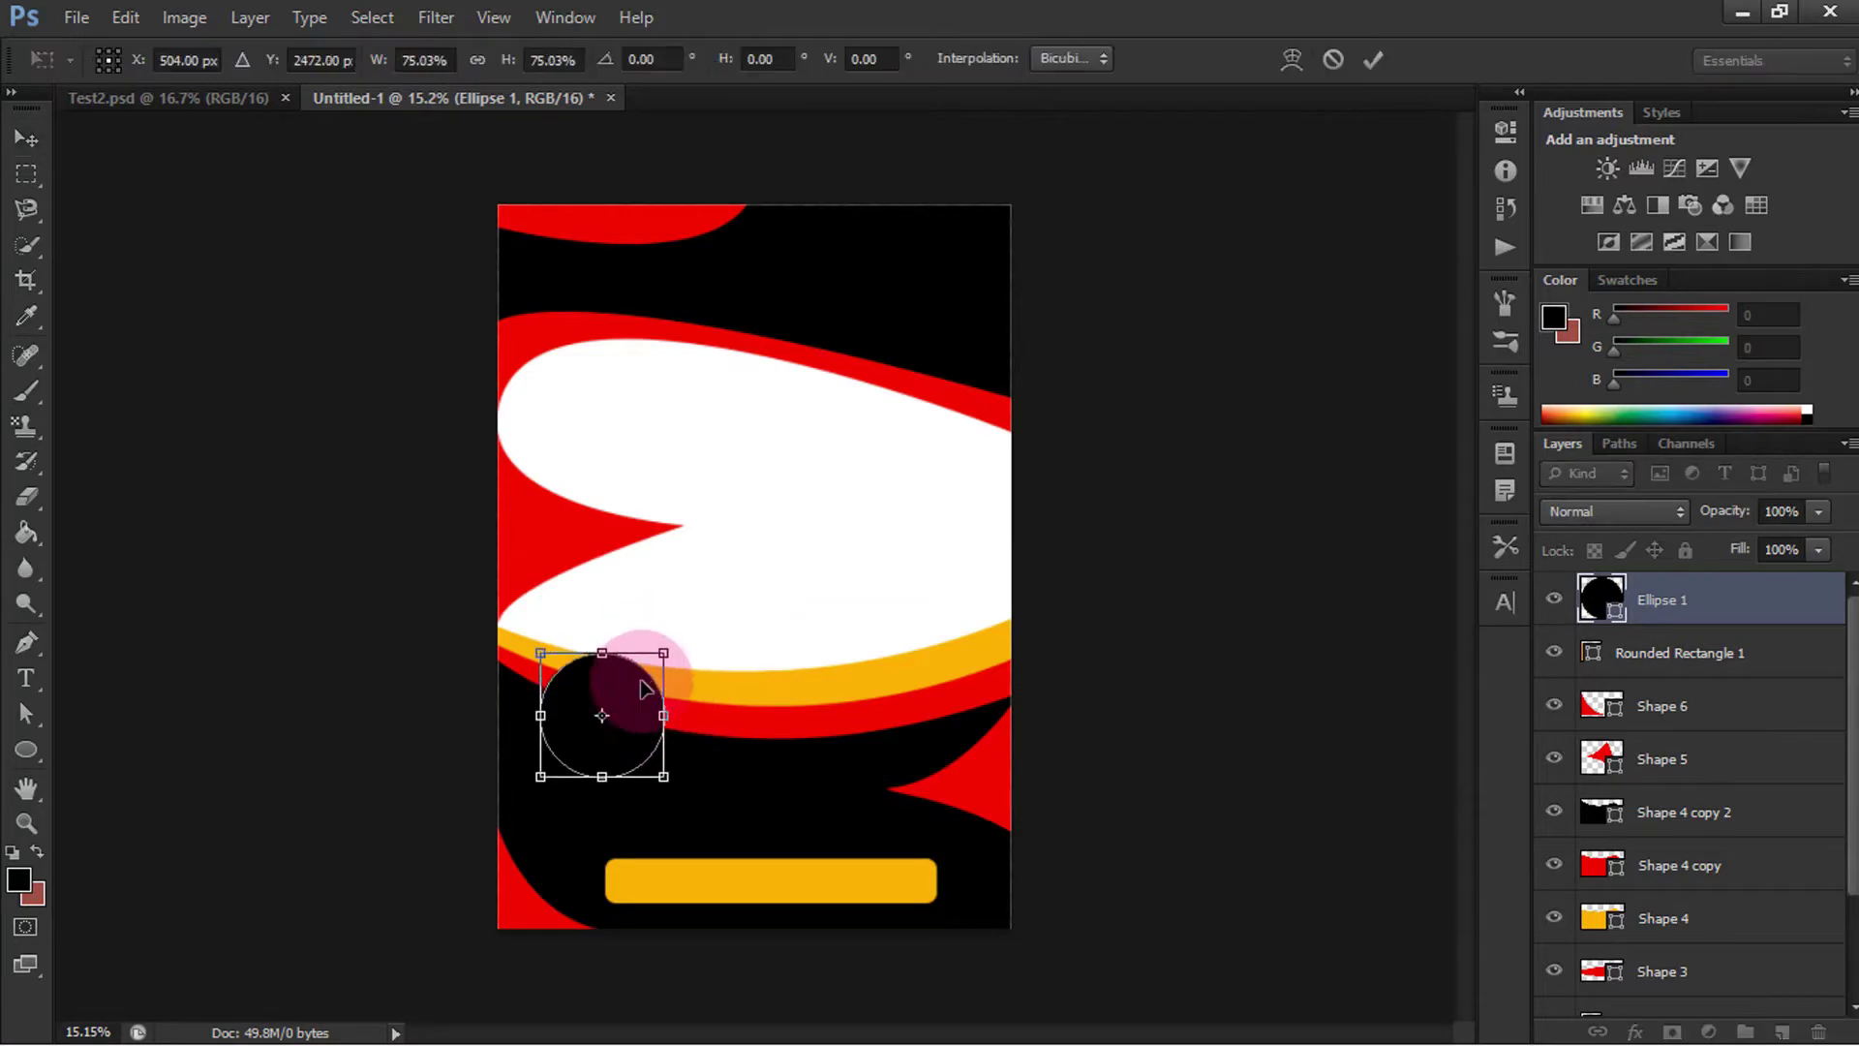
left_click_drag(703, 611, 668, 625)
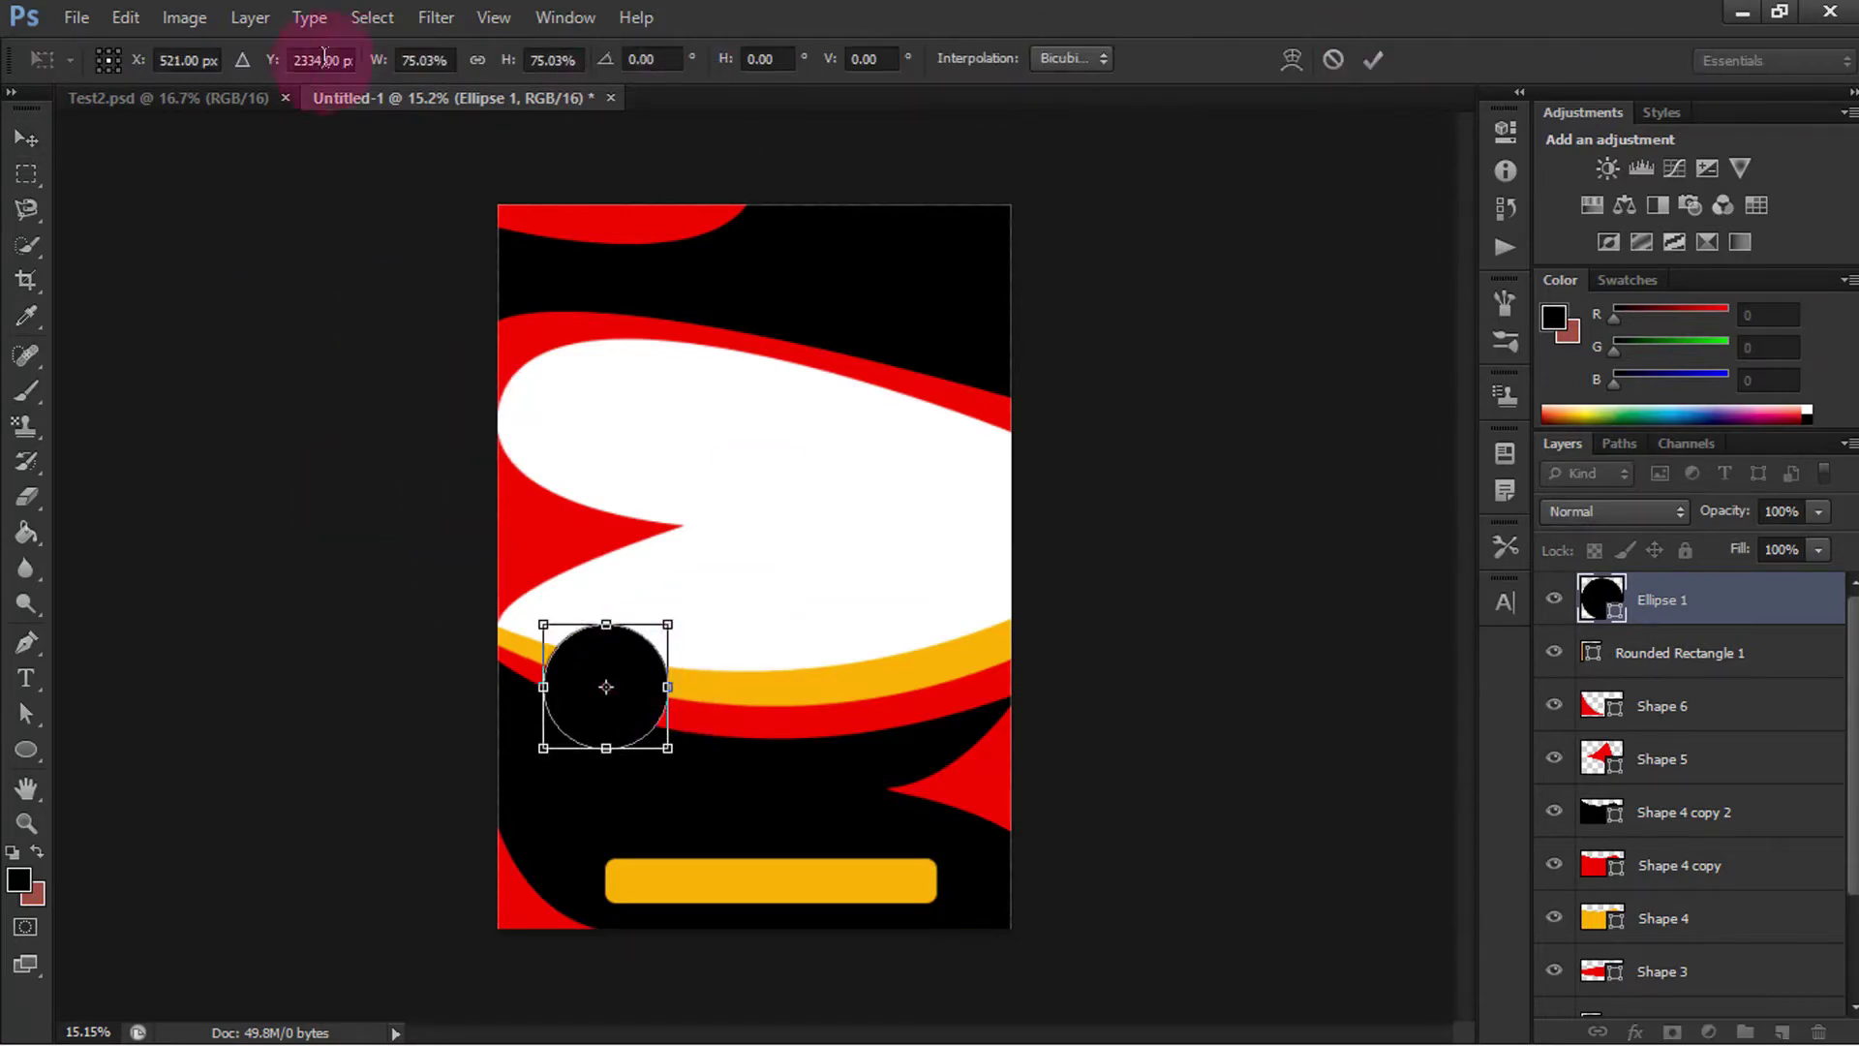
left_click(1371, 64)
Step: Give the circle a solid red 6.64 pt outline and shift it slightly left
right_click(26, 749)
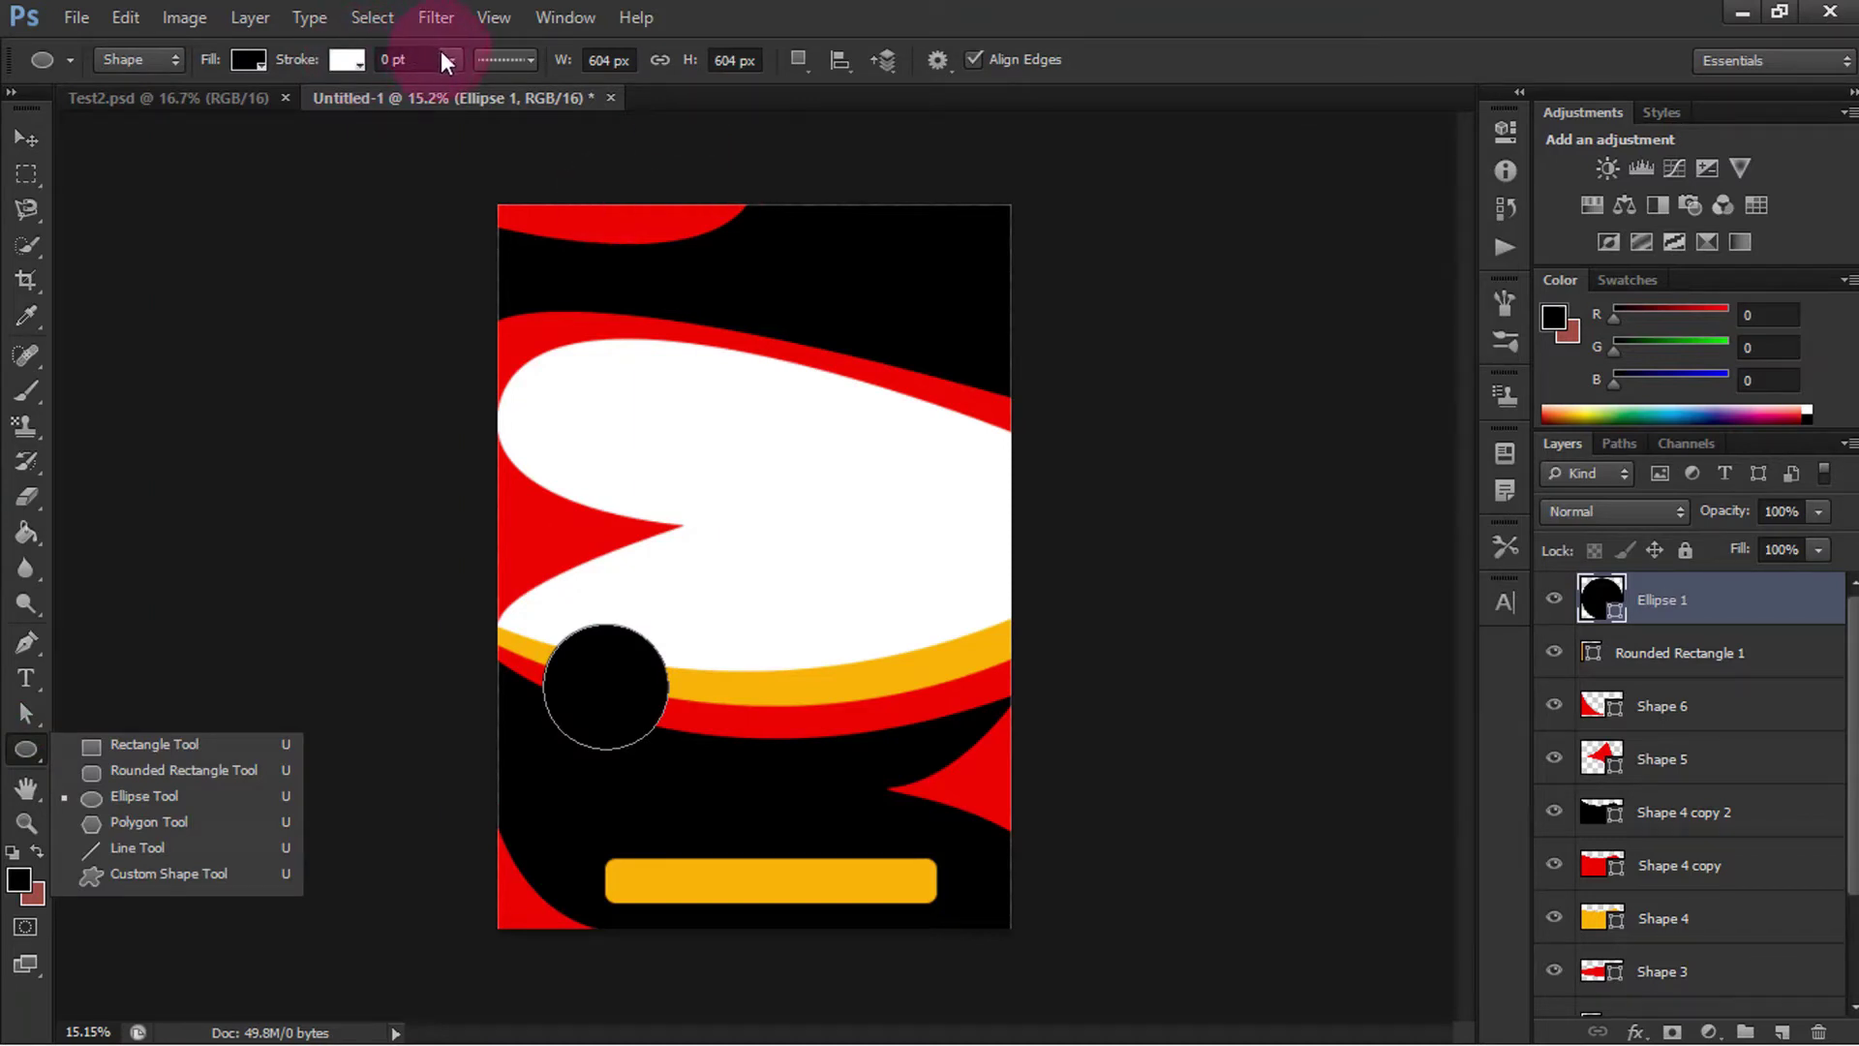
left_click(439, 51)
left_click(346, 60)
left_click(233, 198)
left_click(506, 60)
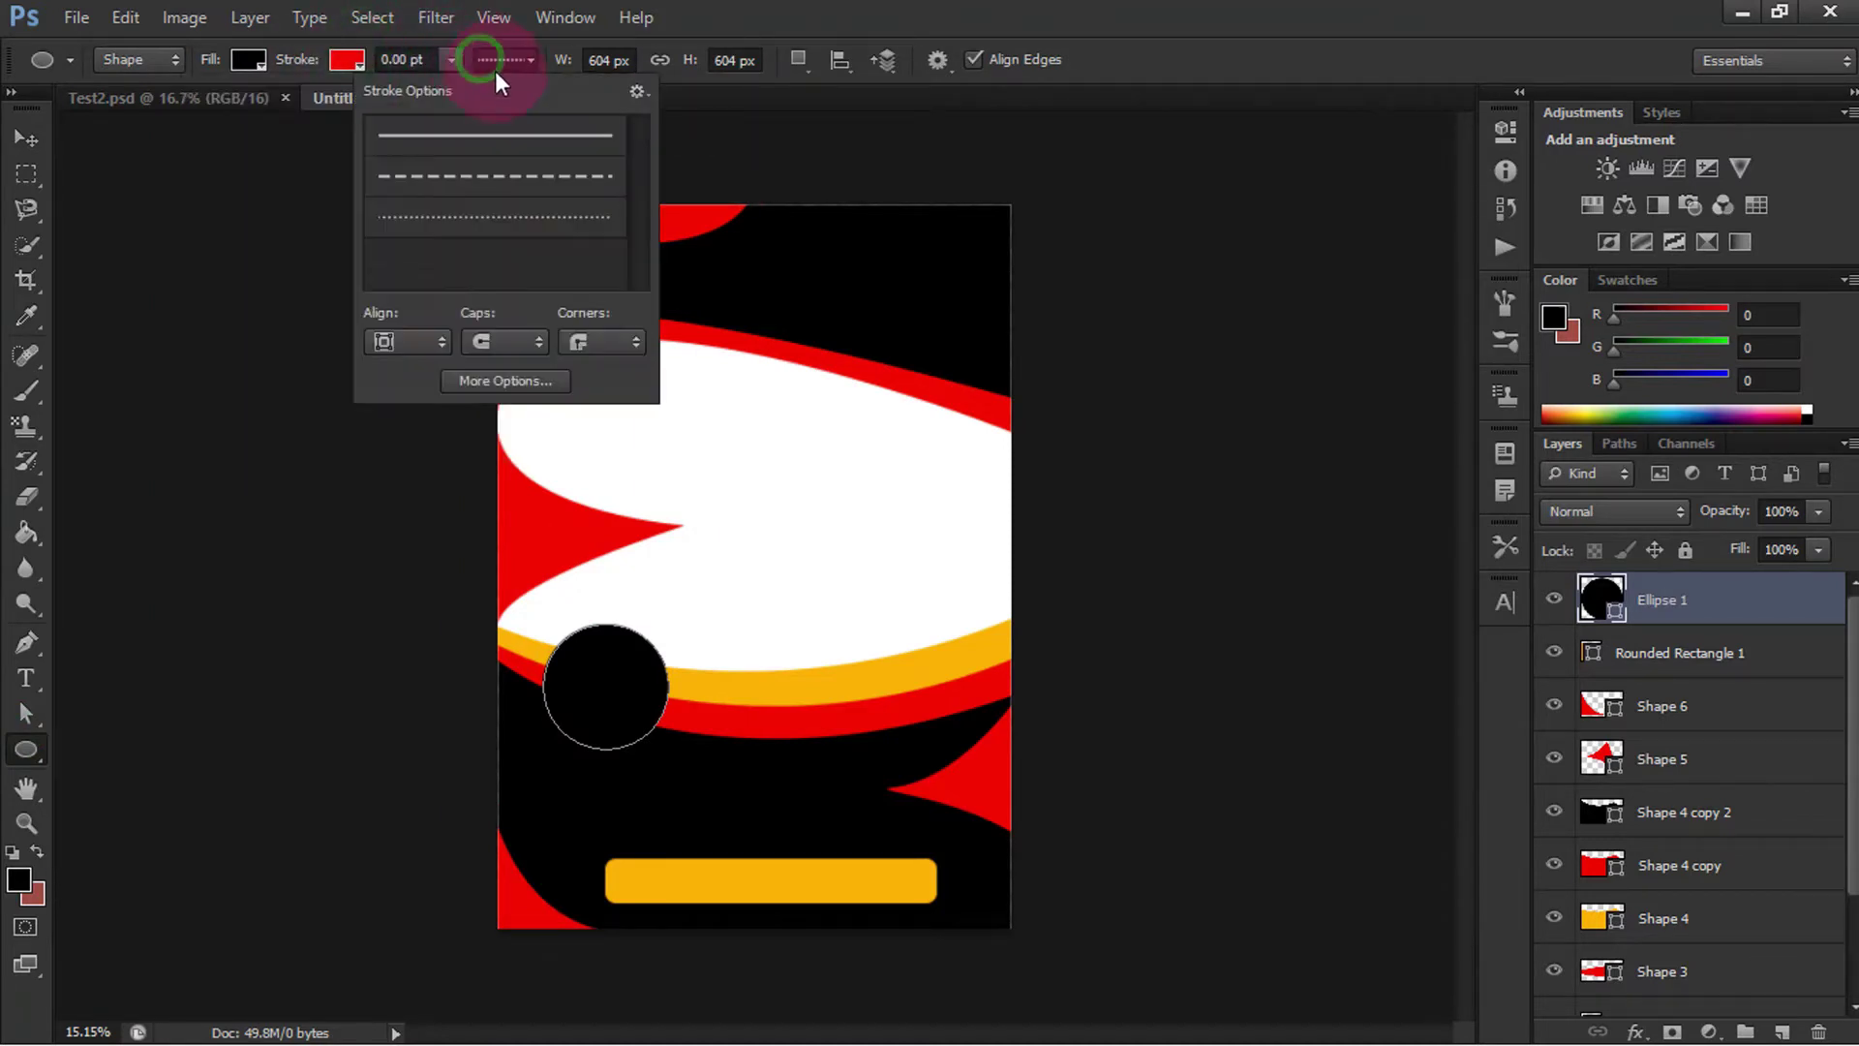
left_click(496, 137)
left_click(452, 60)
left_click_drag(470, 85, 486, 93)
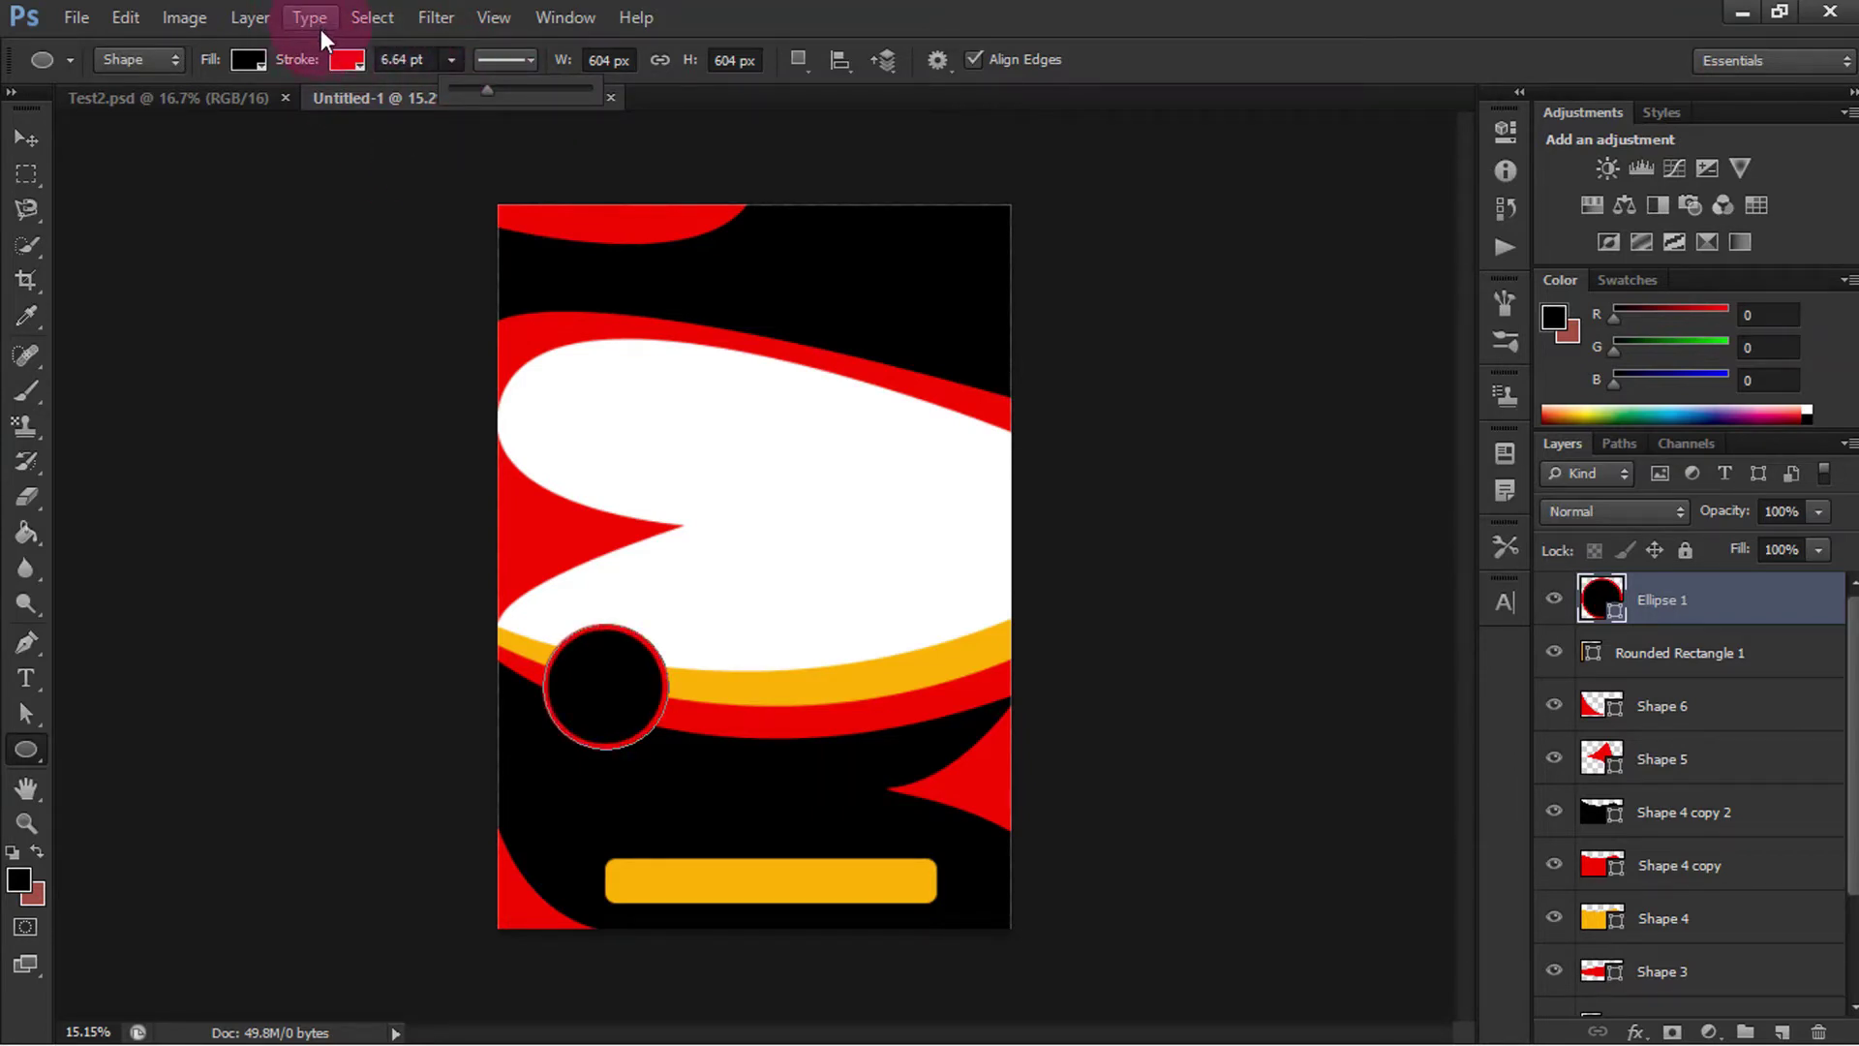
left_click(258, 64)
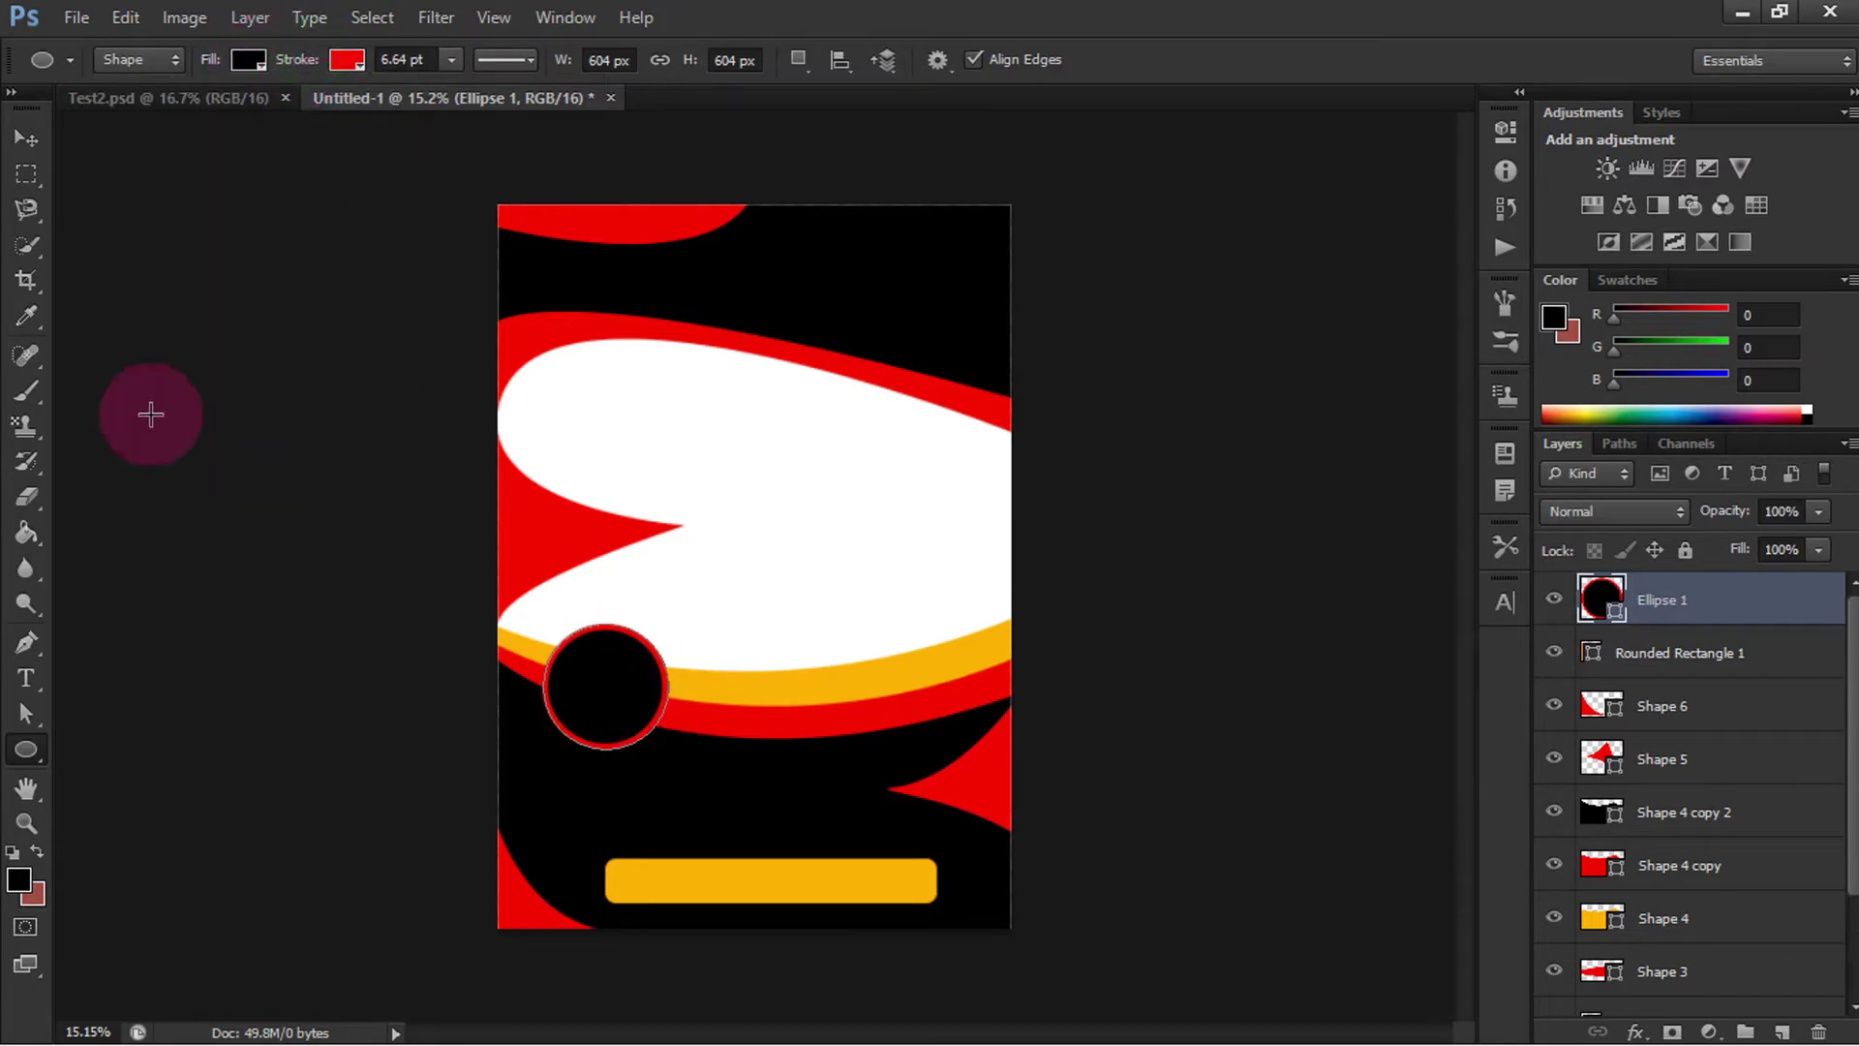
key("v")
left_click_drag(582, 701, 563, 701)
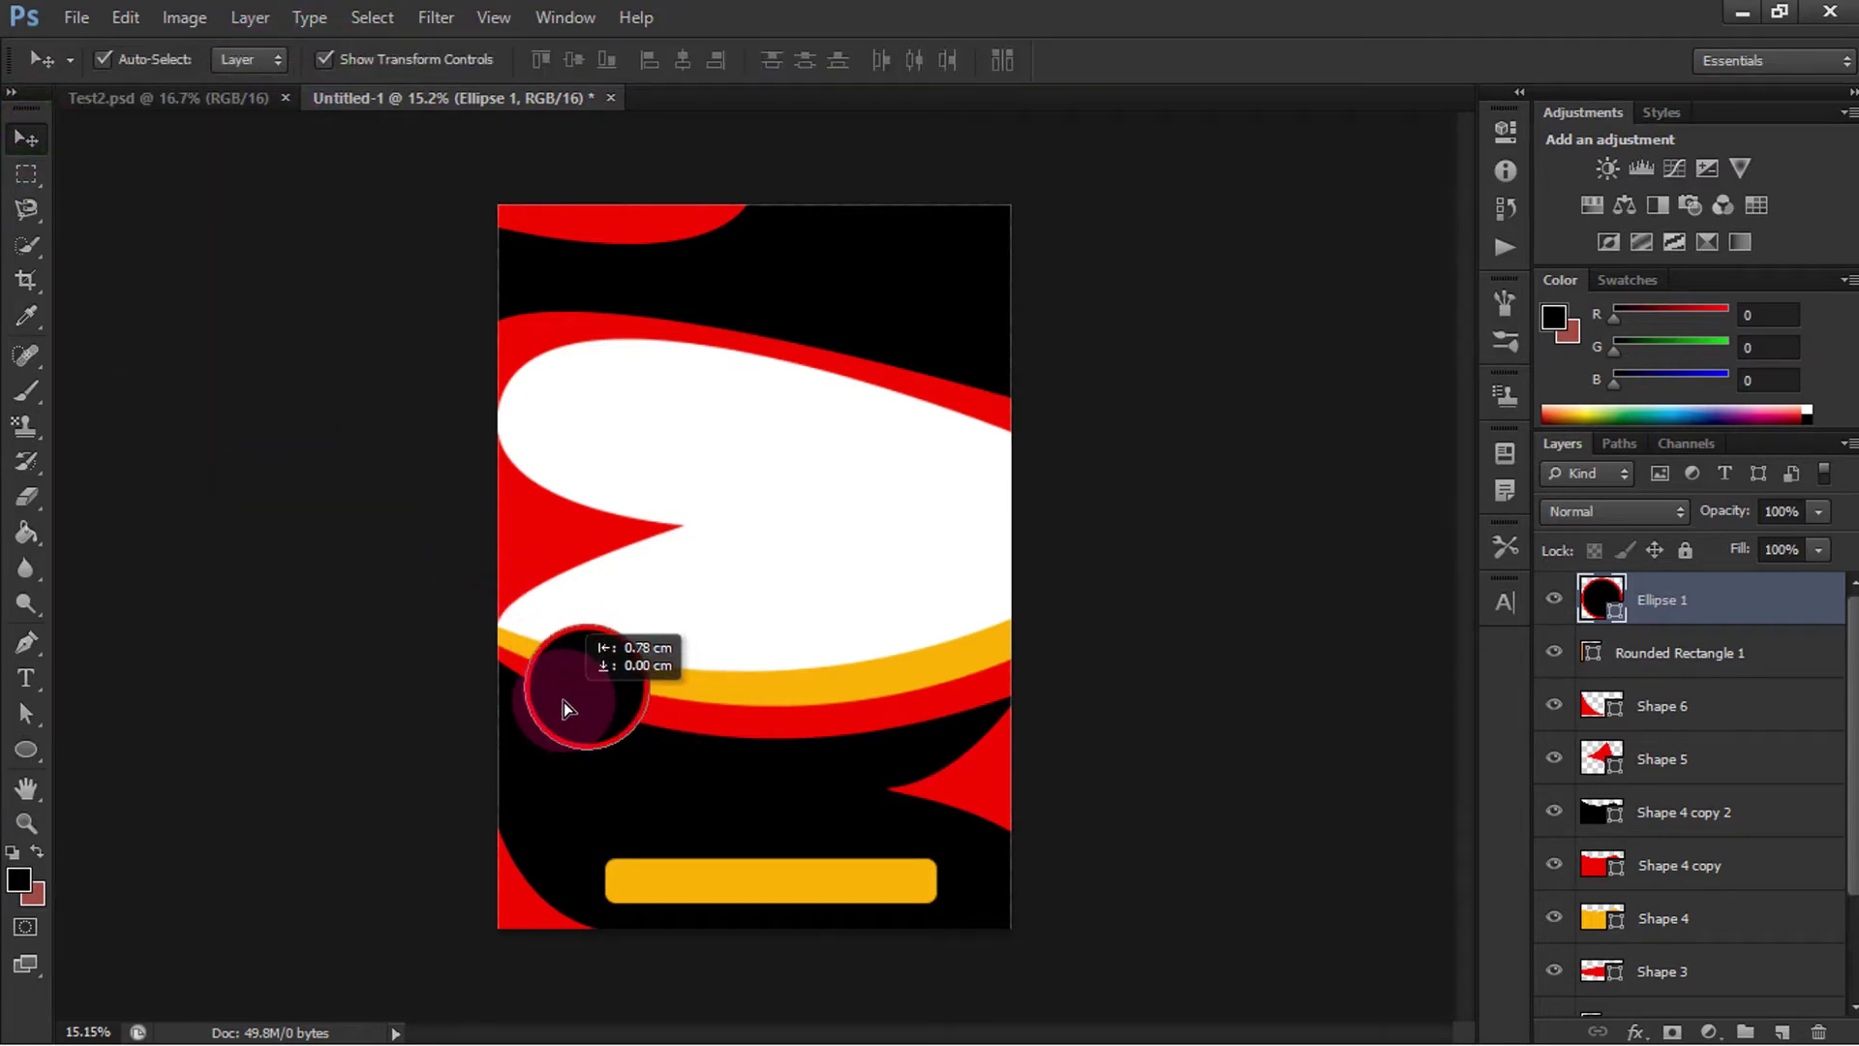
right_click(1602, 598)
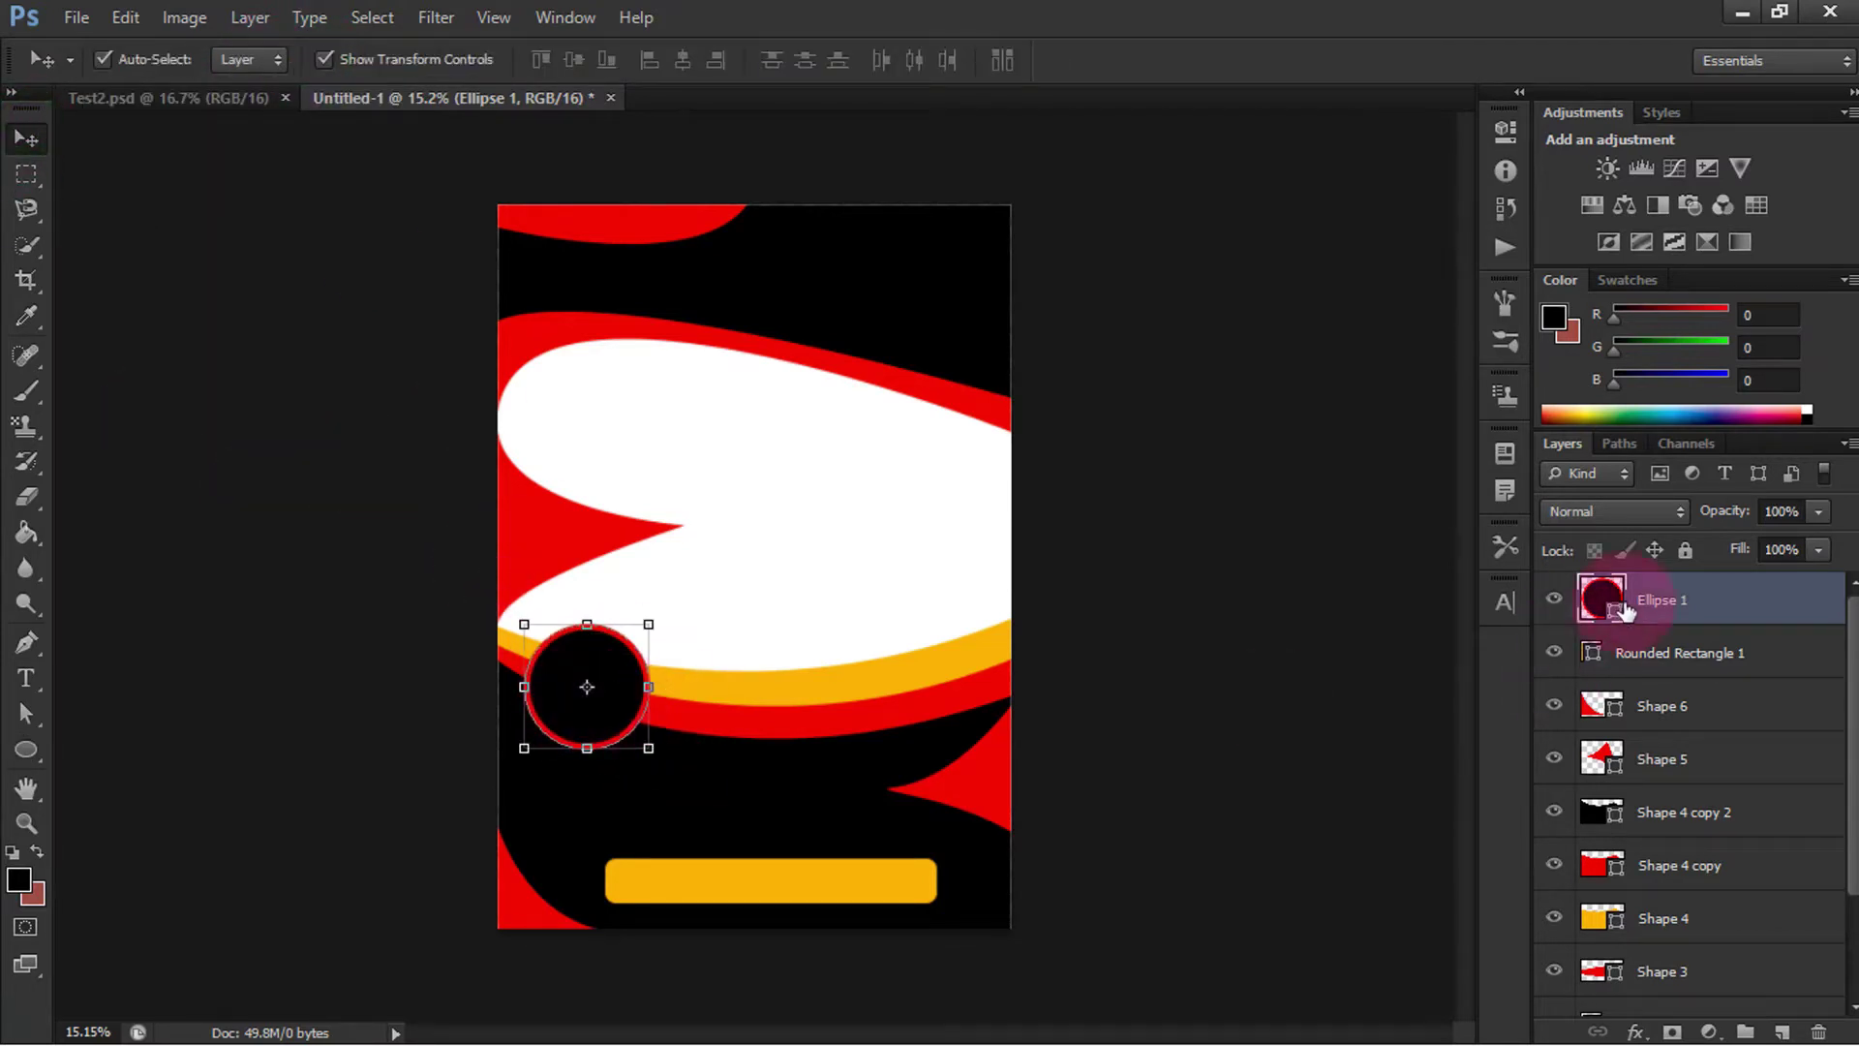
left_click(1549, 203)
left_click(1149, 306)
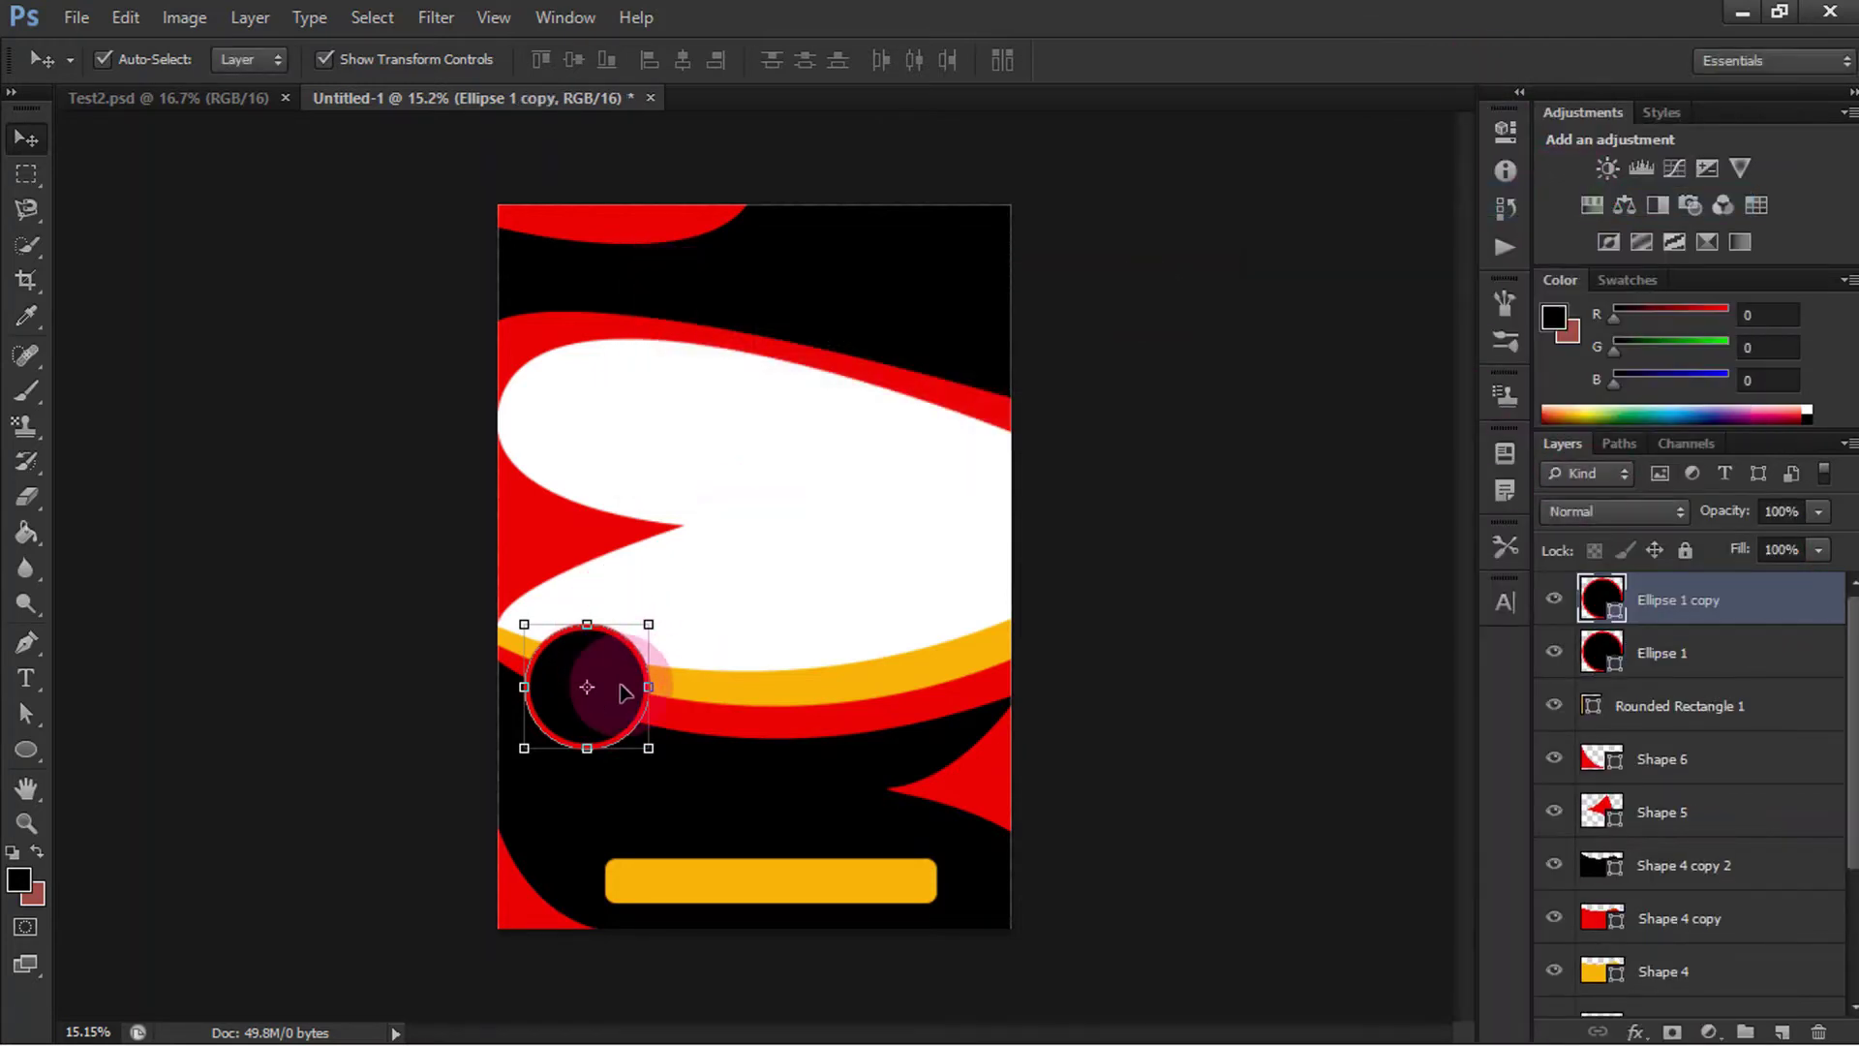
left_click_drag(616, 691, 782, 726)
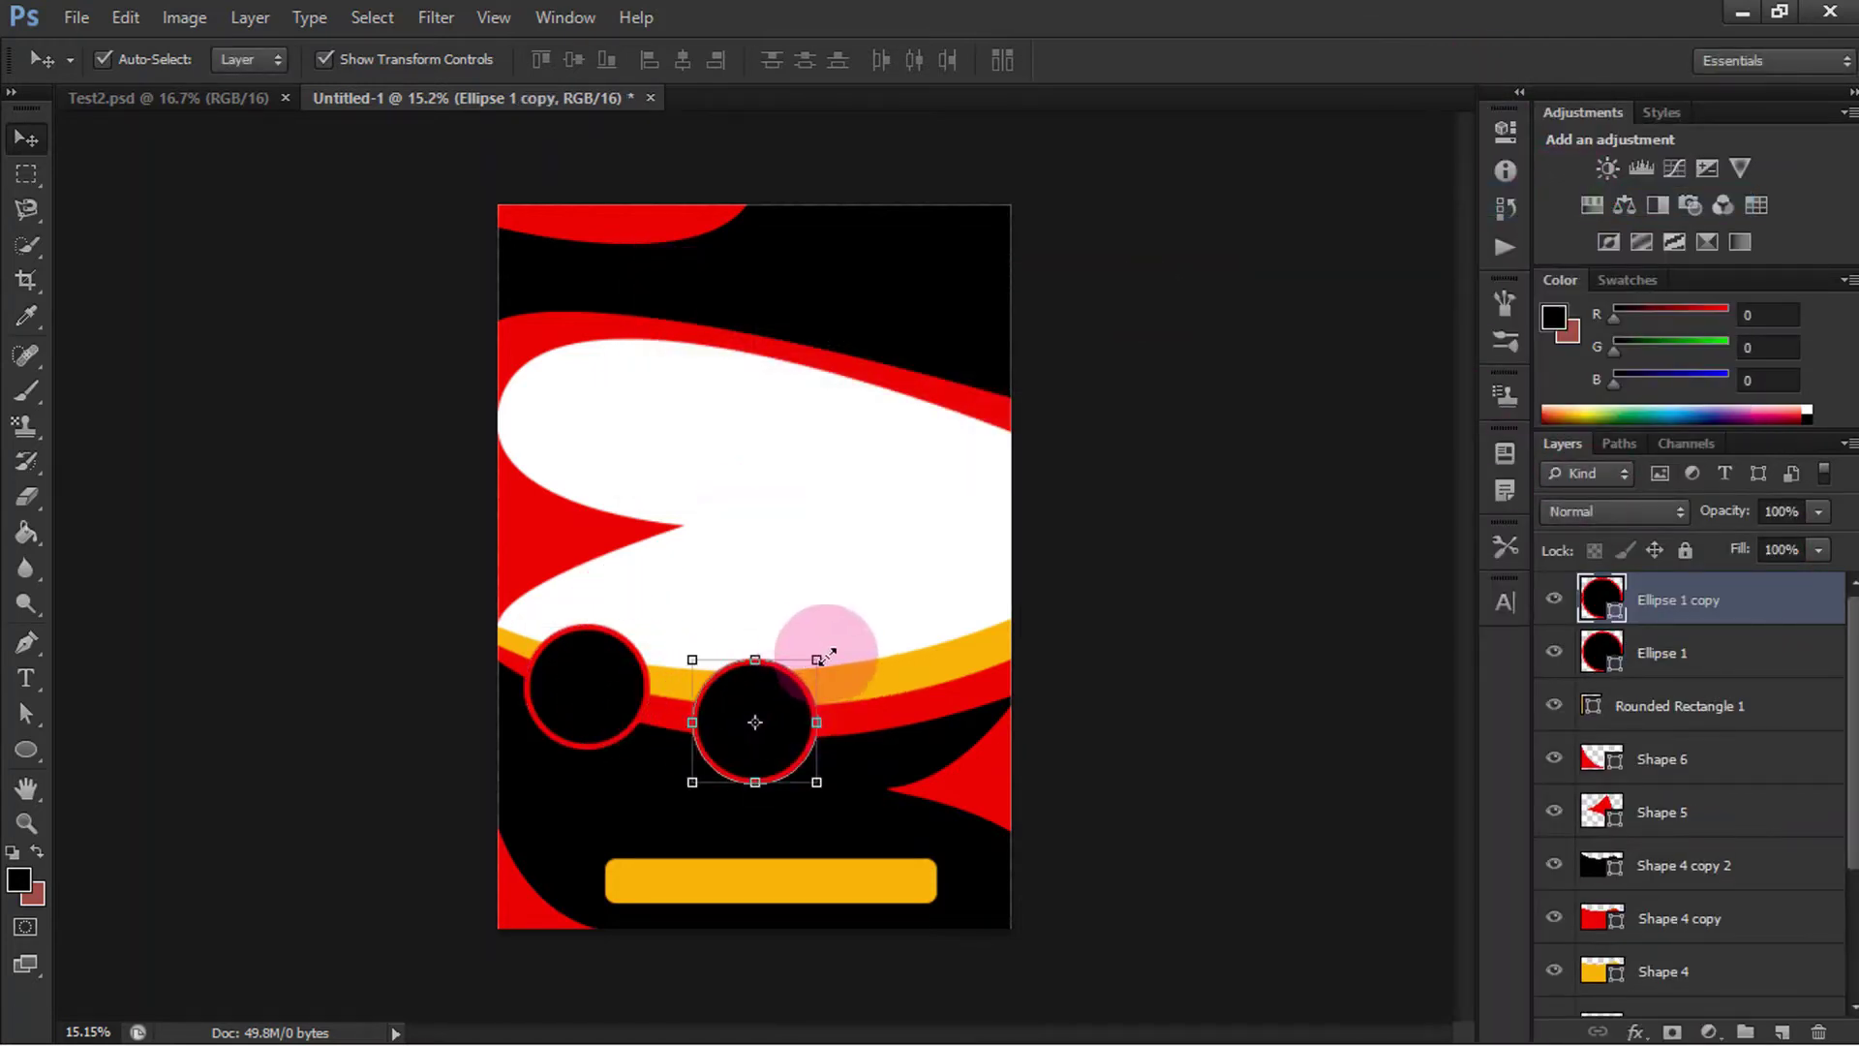
left_click_drag(817, 658, 870, 603)
left_click_drag(813, 692, 789, 714)
left_click_drag(859, 624, 821, 642)
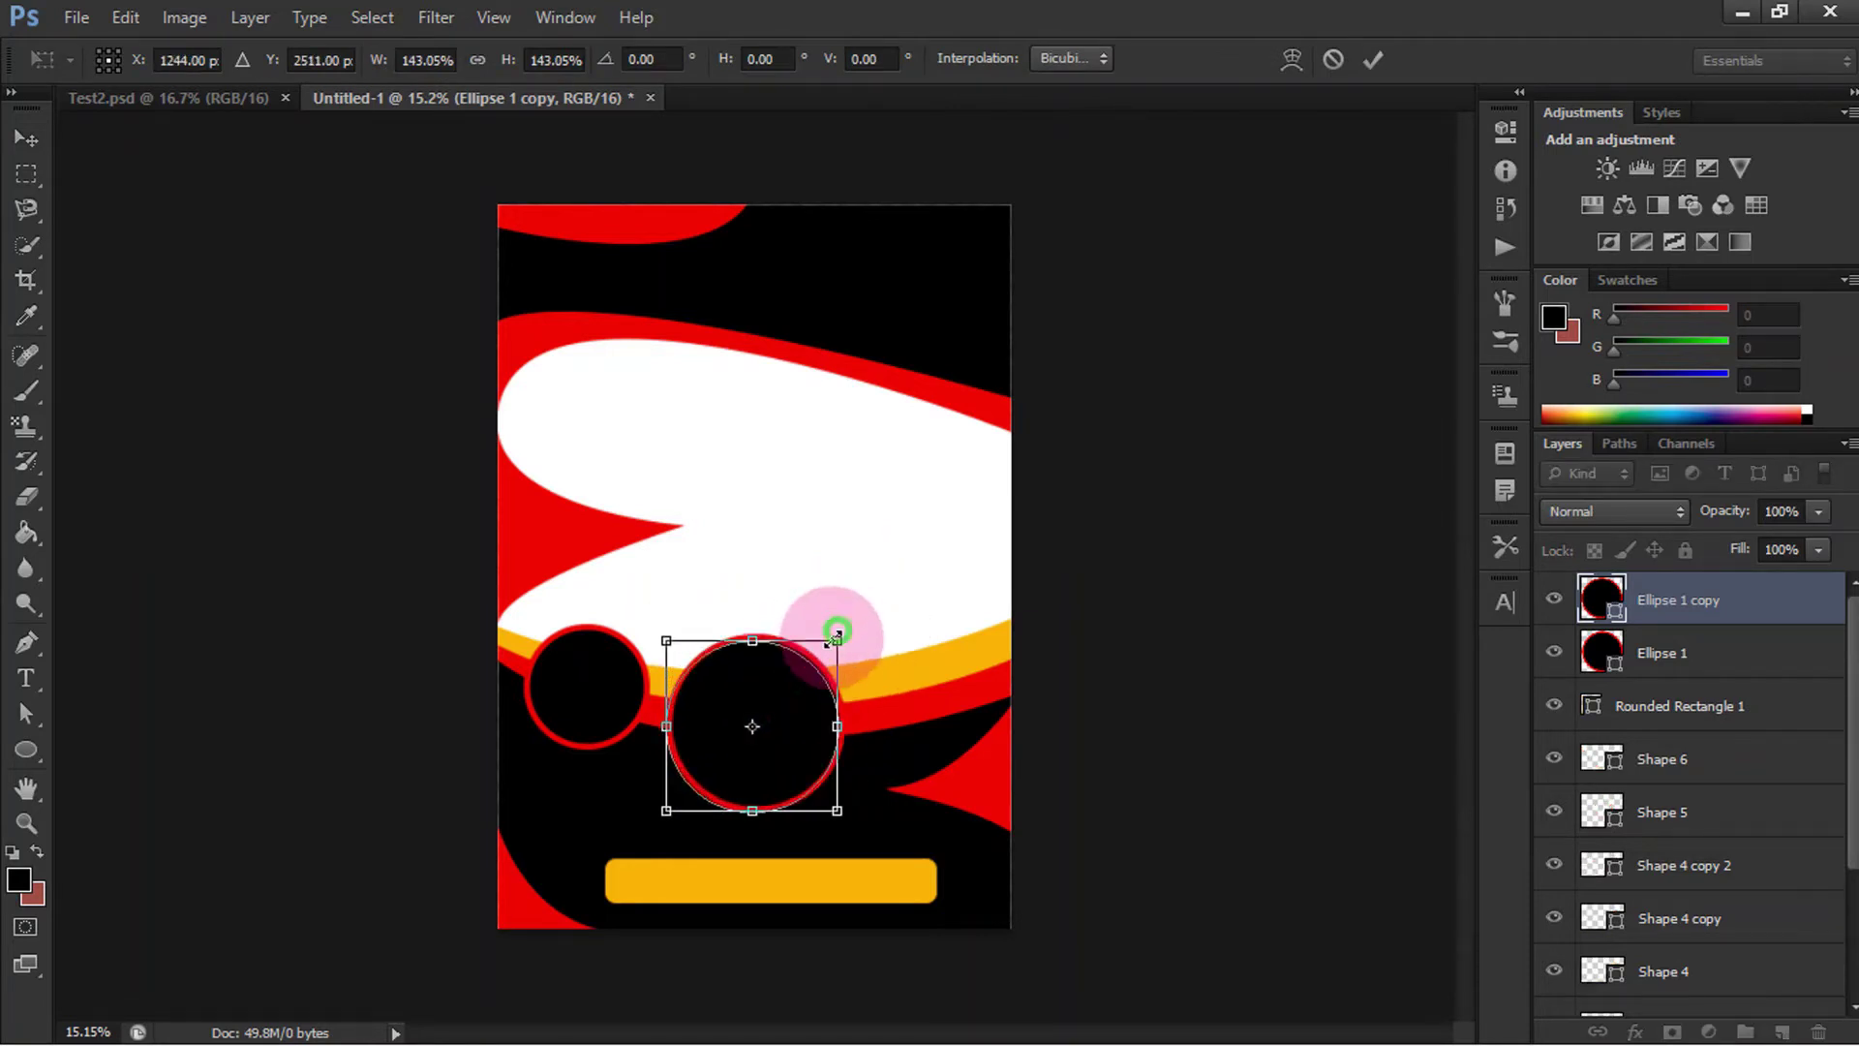
left_click_drag(789, 714, 802, 709)
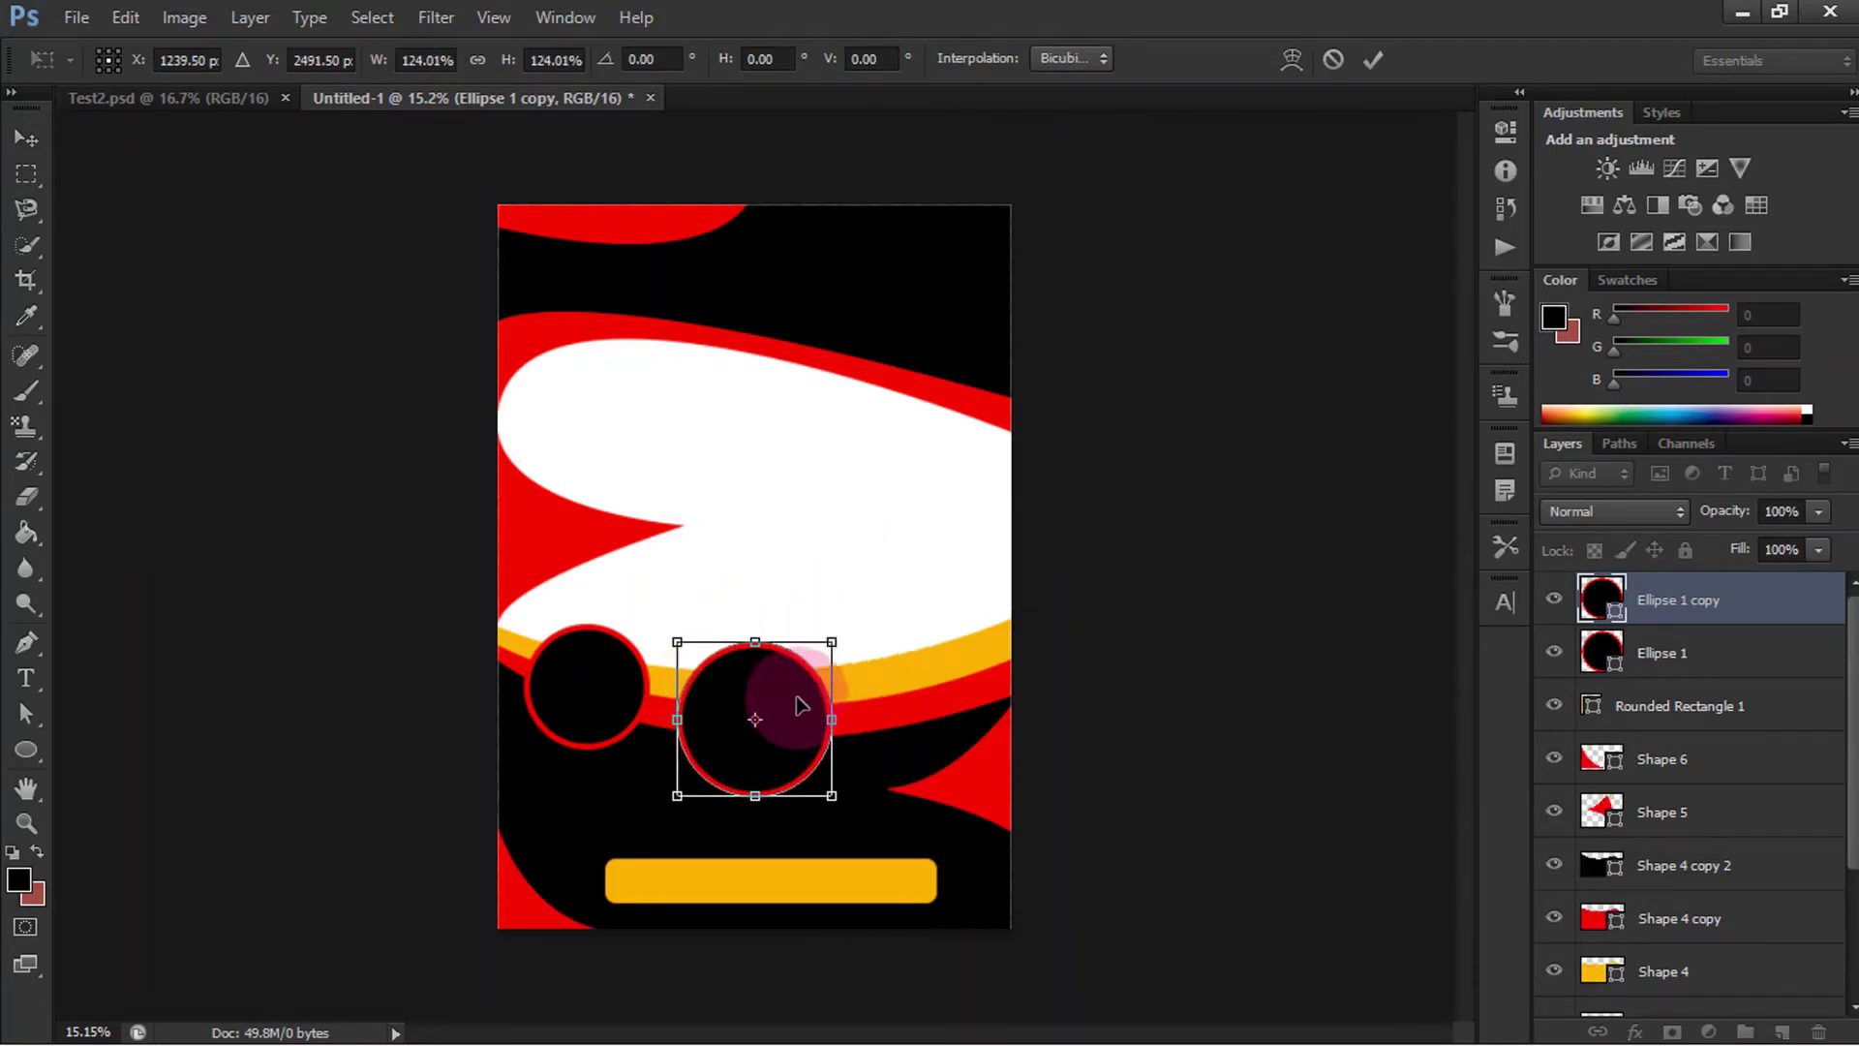
left_click(1376, 62)
left_click(584, 682)
right_click(1602, 651)
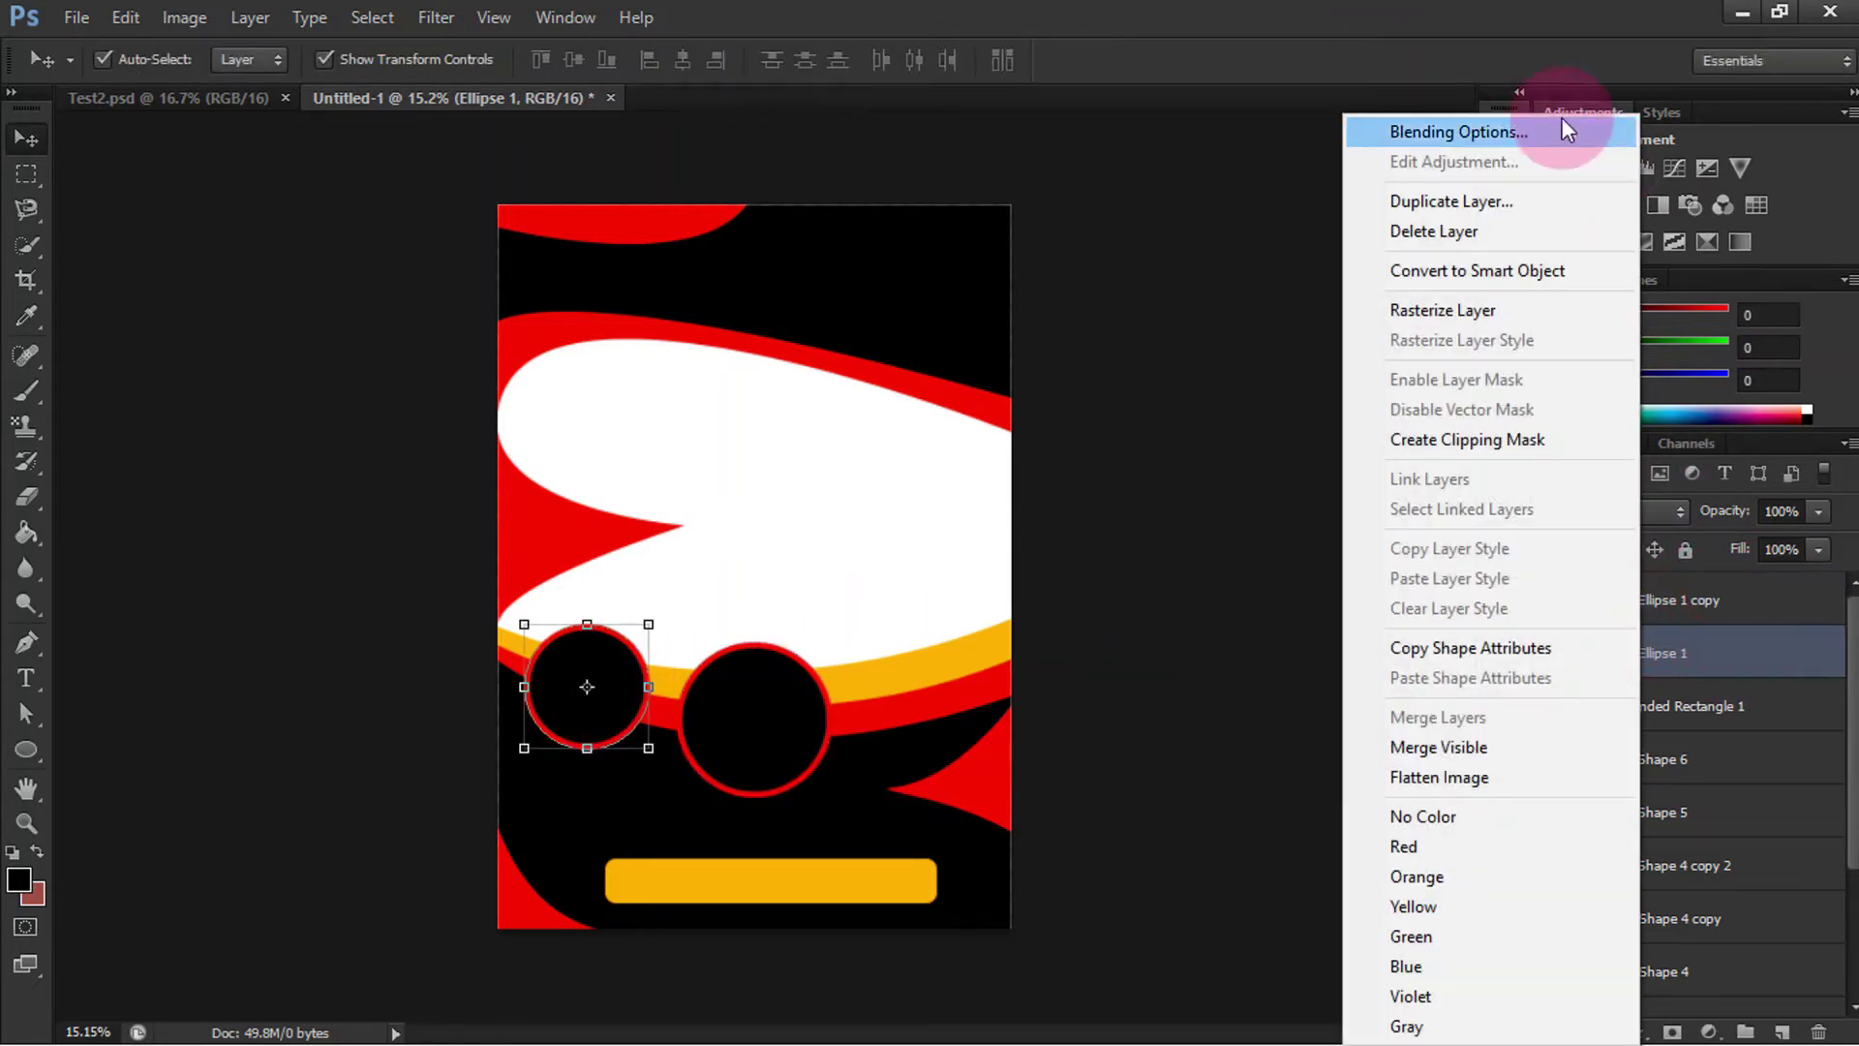
left_click(1451, 201)
left_click(1165, 303)
mouse_move(593, 665)
left_mouse_down()
mouse_move(943, 683)
mouse_move(936, 665)
left_mouse_up()
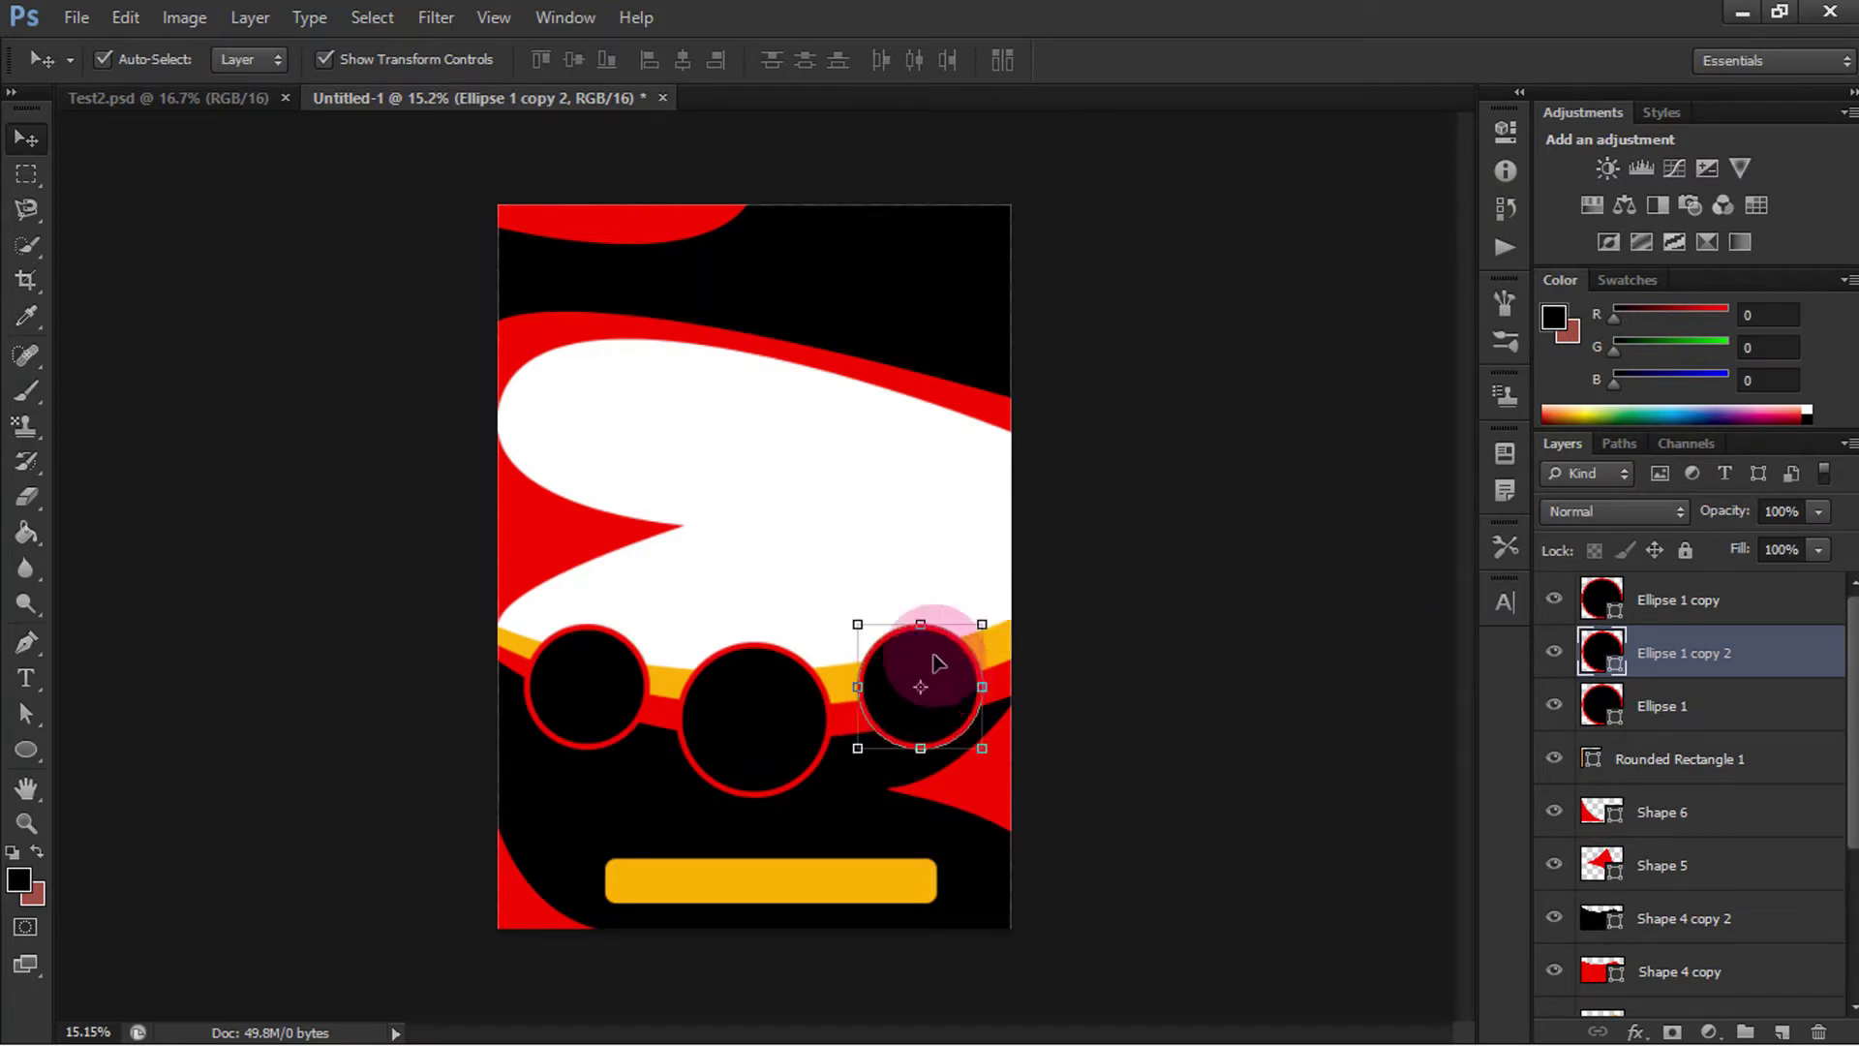
left_click(872, 281)
key("ctrl+minus")
key("ctrl+plus")
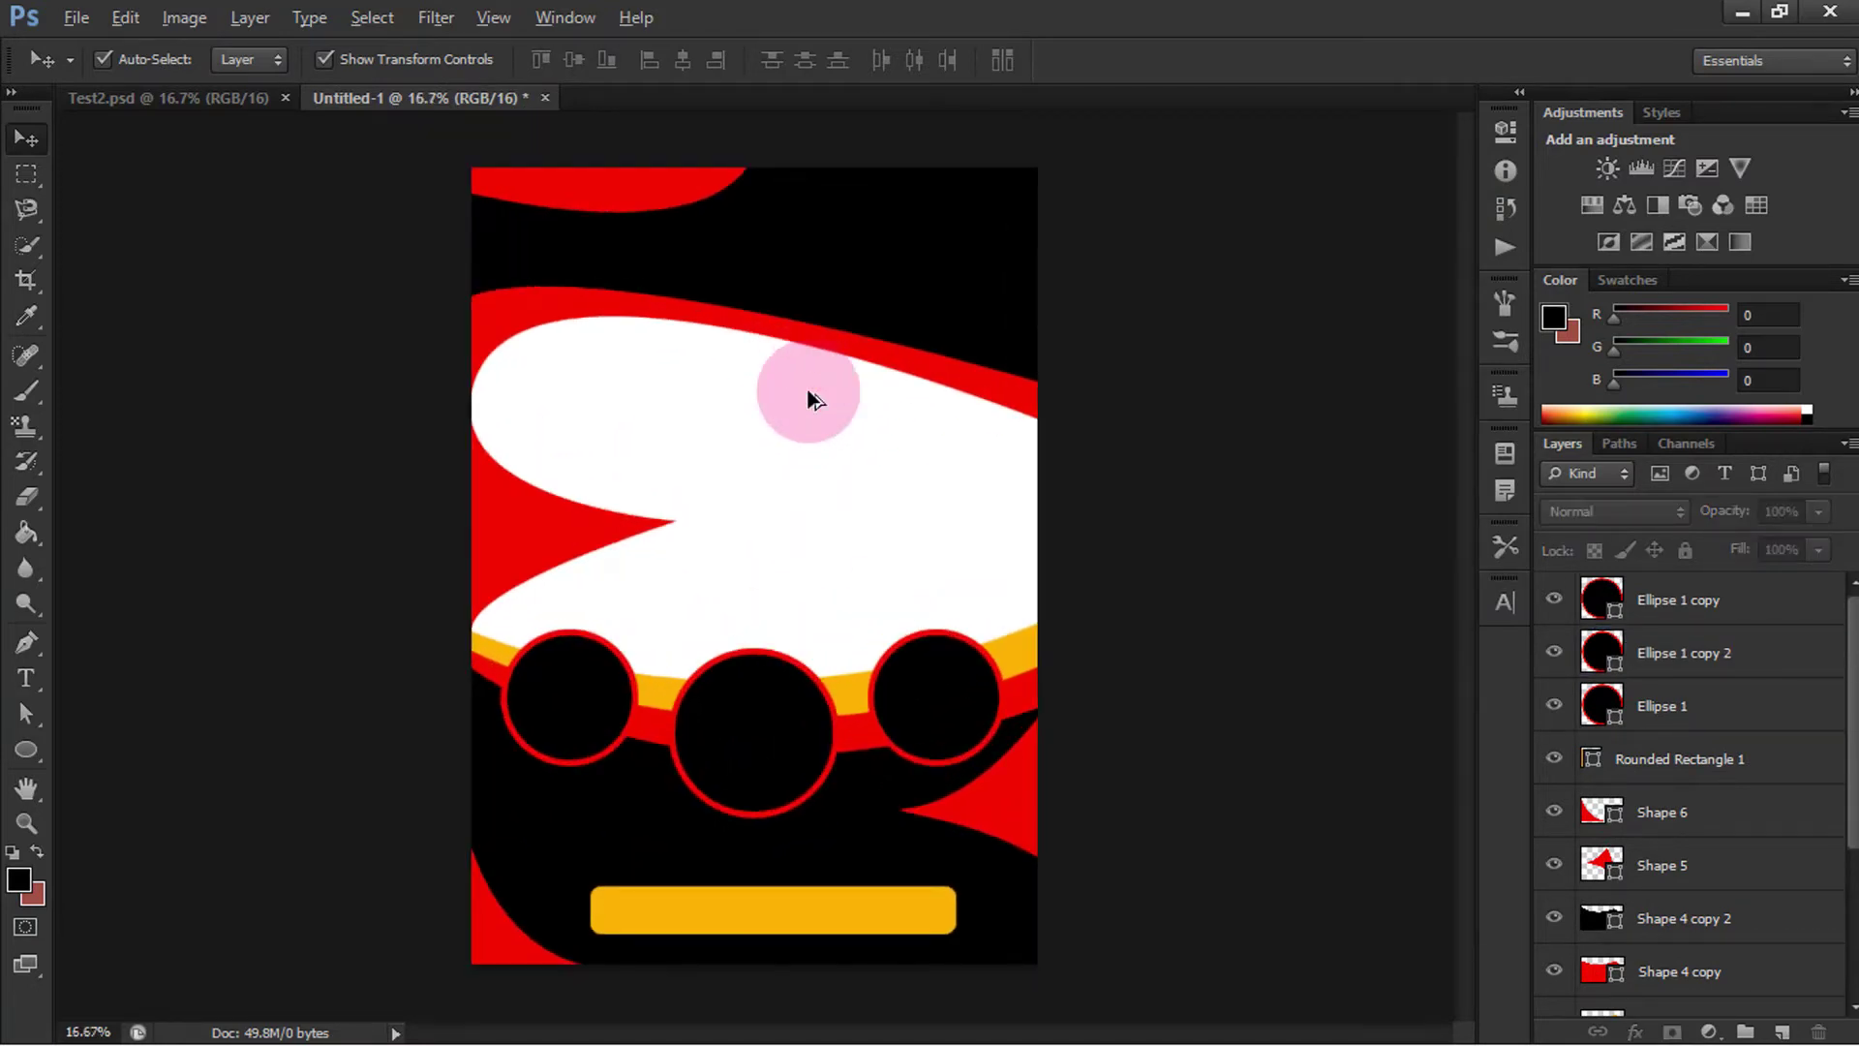
left_click(233, 97)
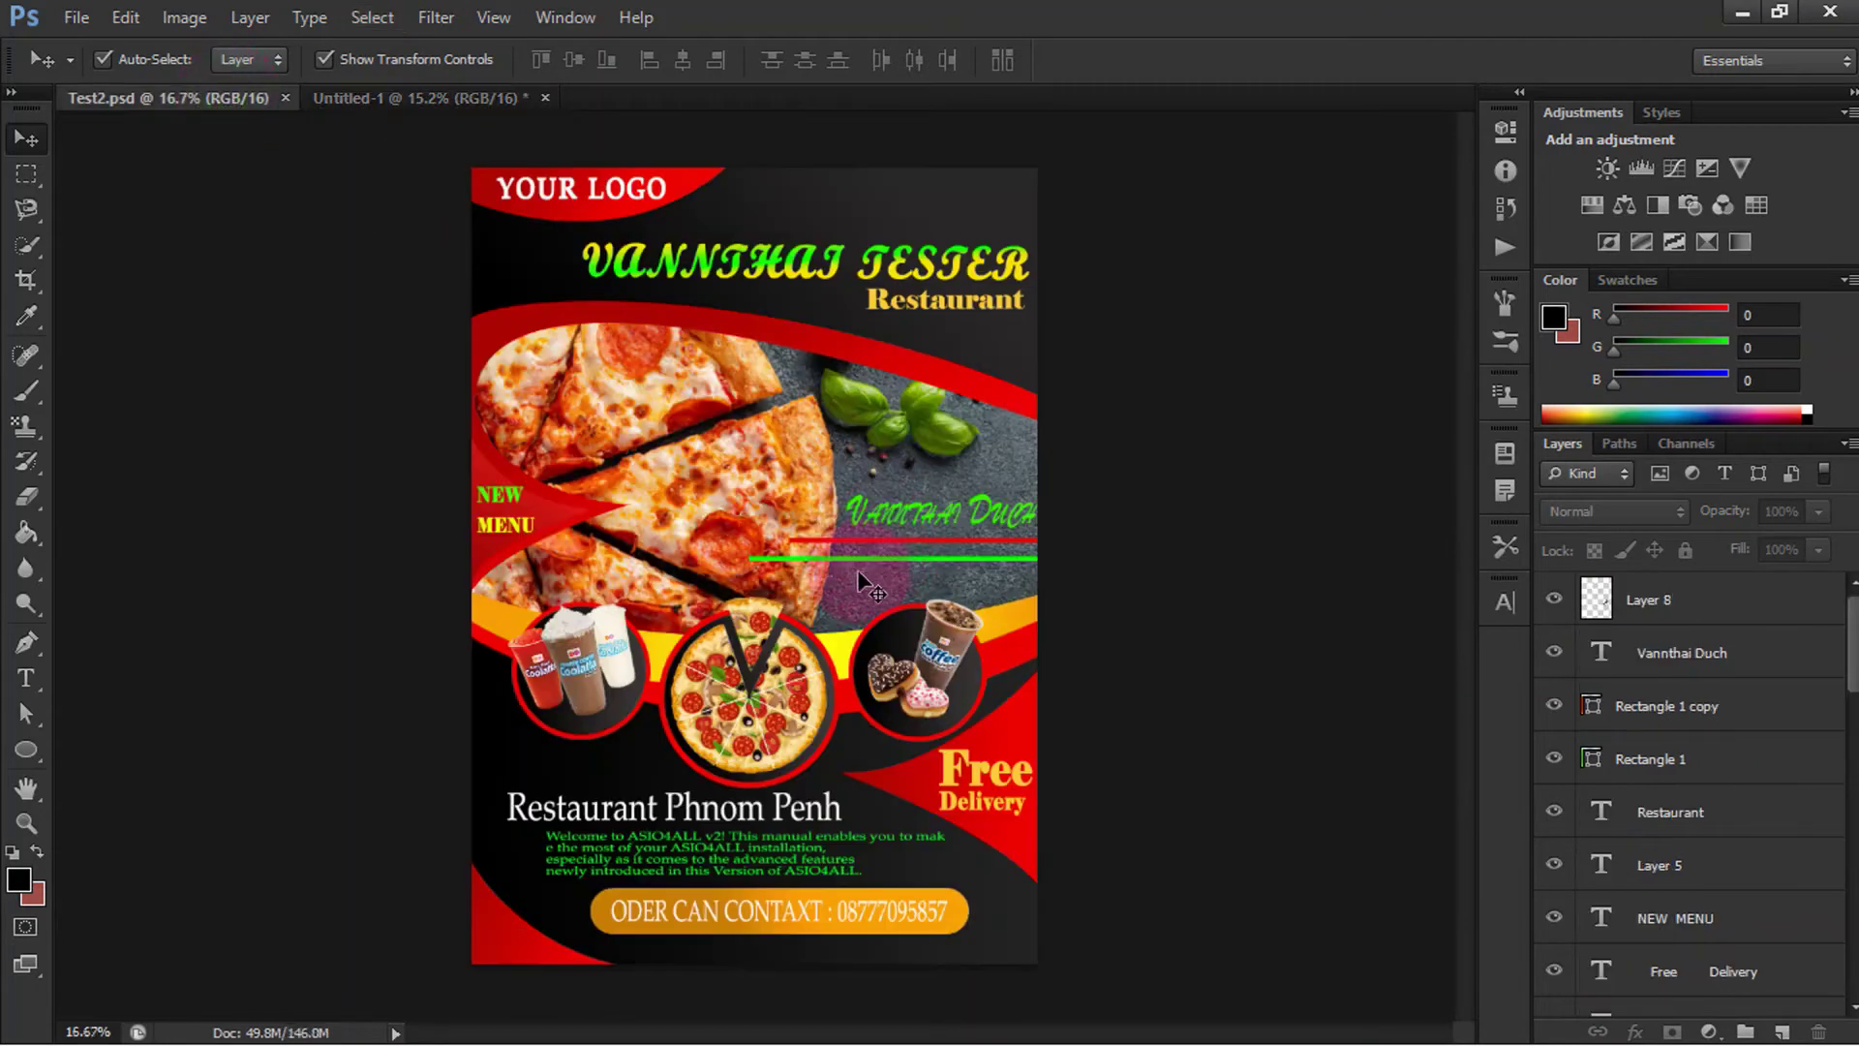
left_click(416, 97)
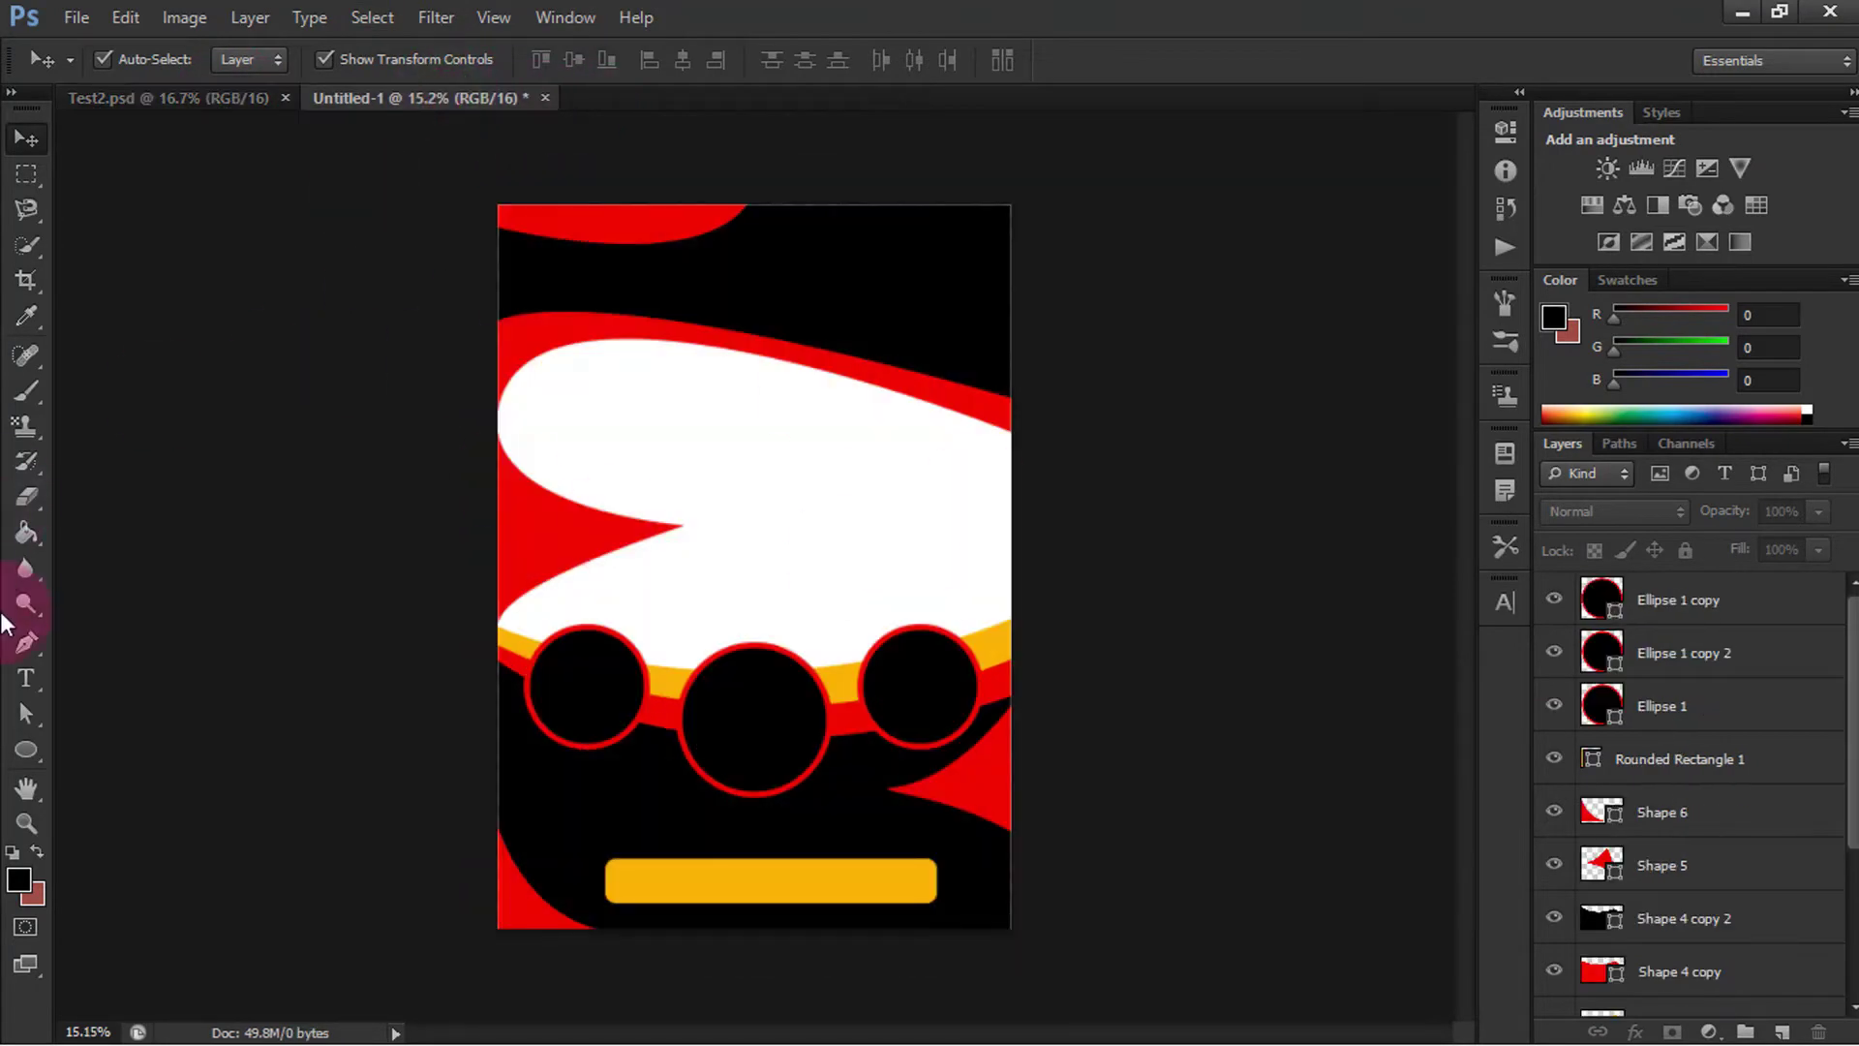
Step: Draw a closed curved wedge outline into the notch left of the white curve
left_click(26, 644)
left_click(478, 414)
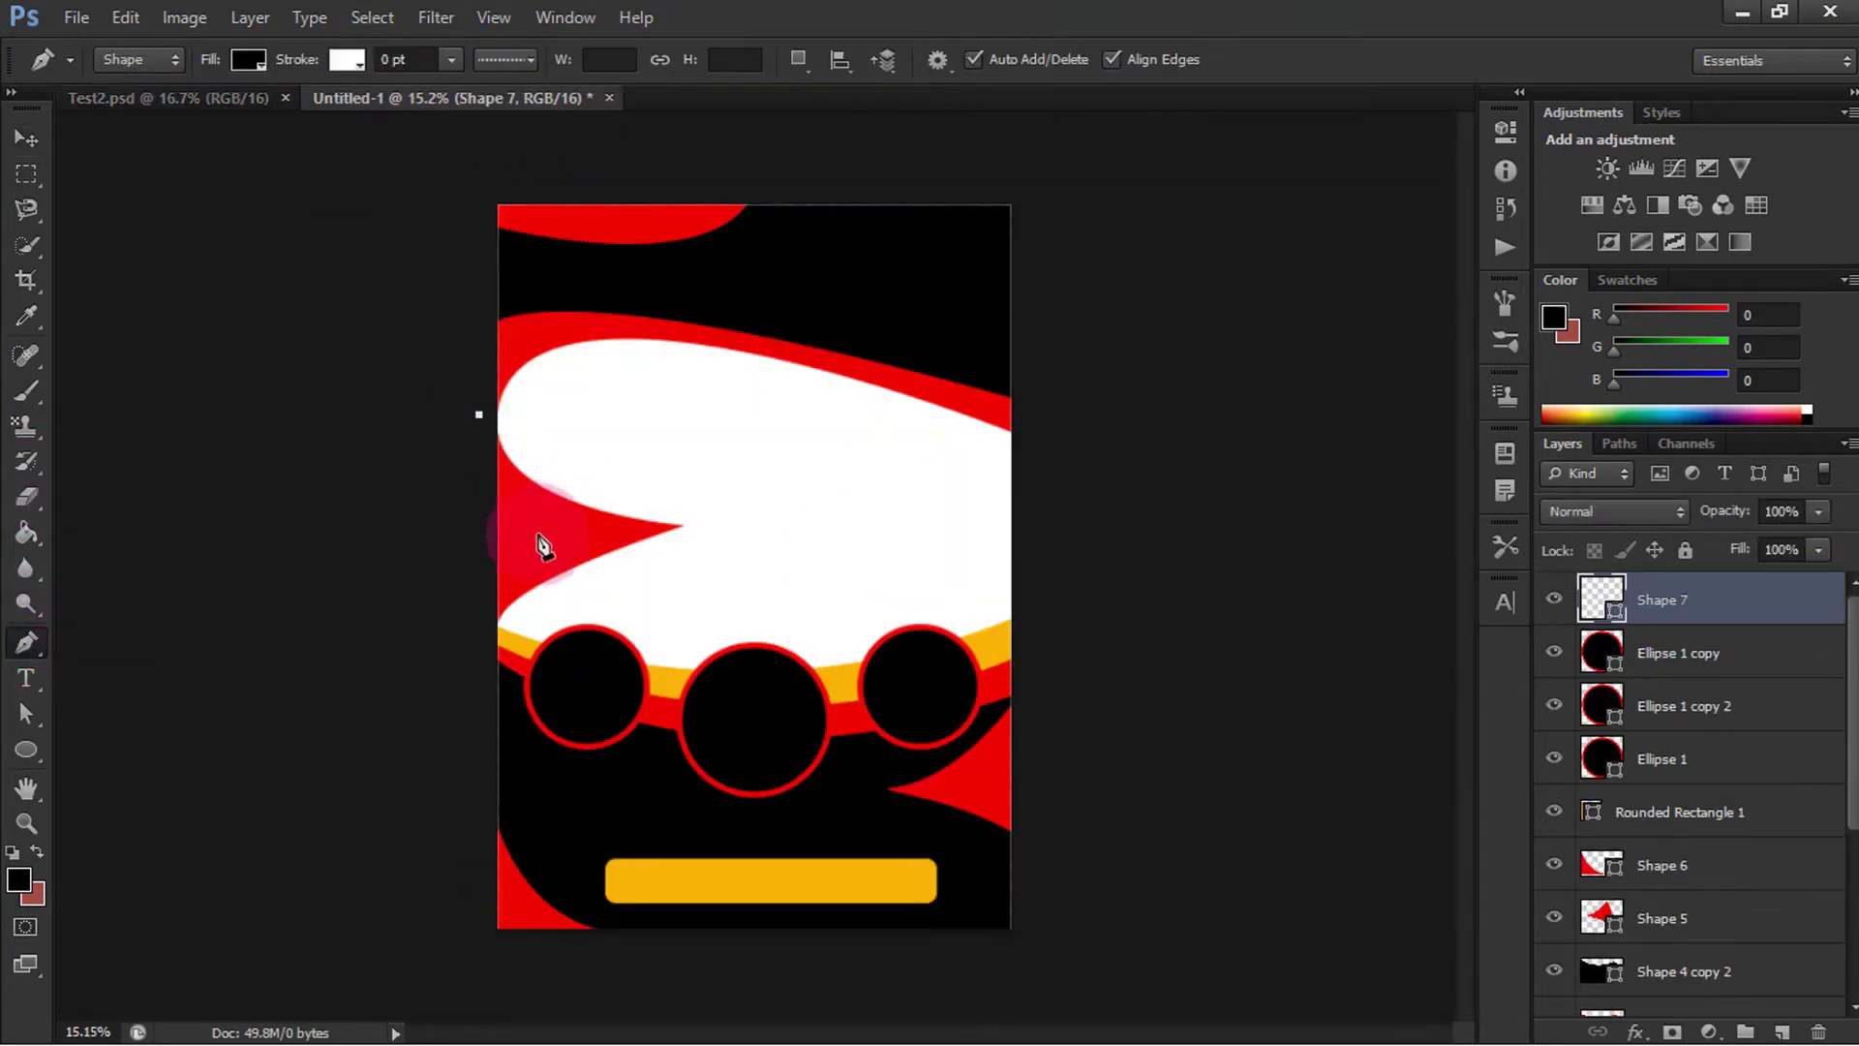
left_click_drag(622, 530, 775, 564)
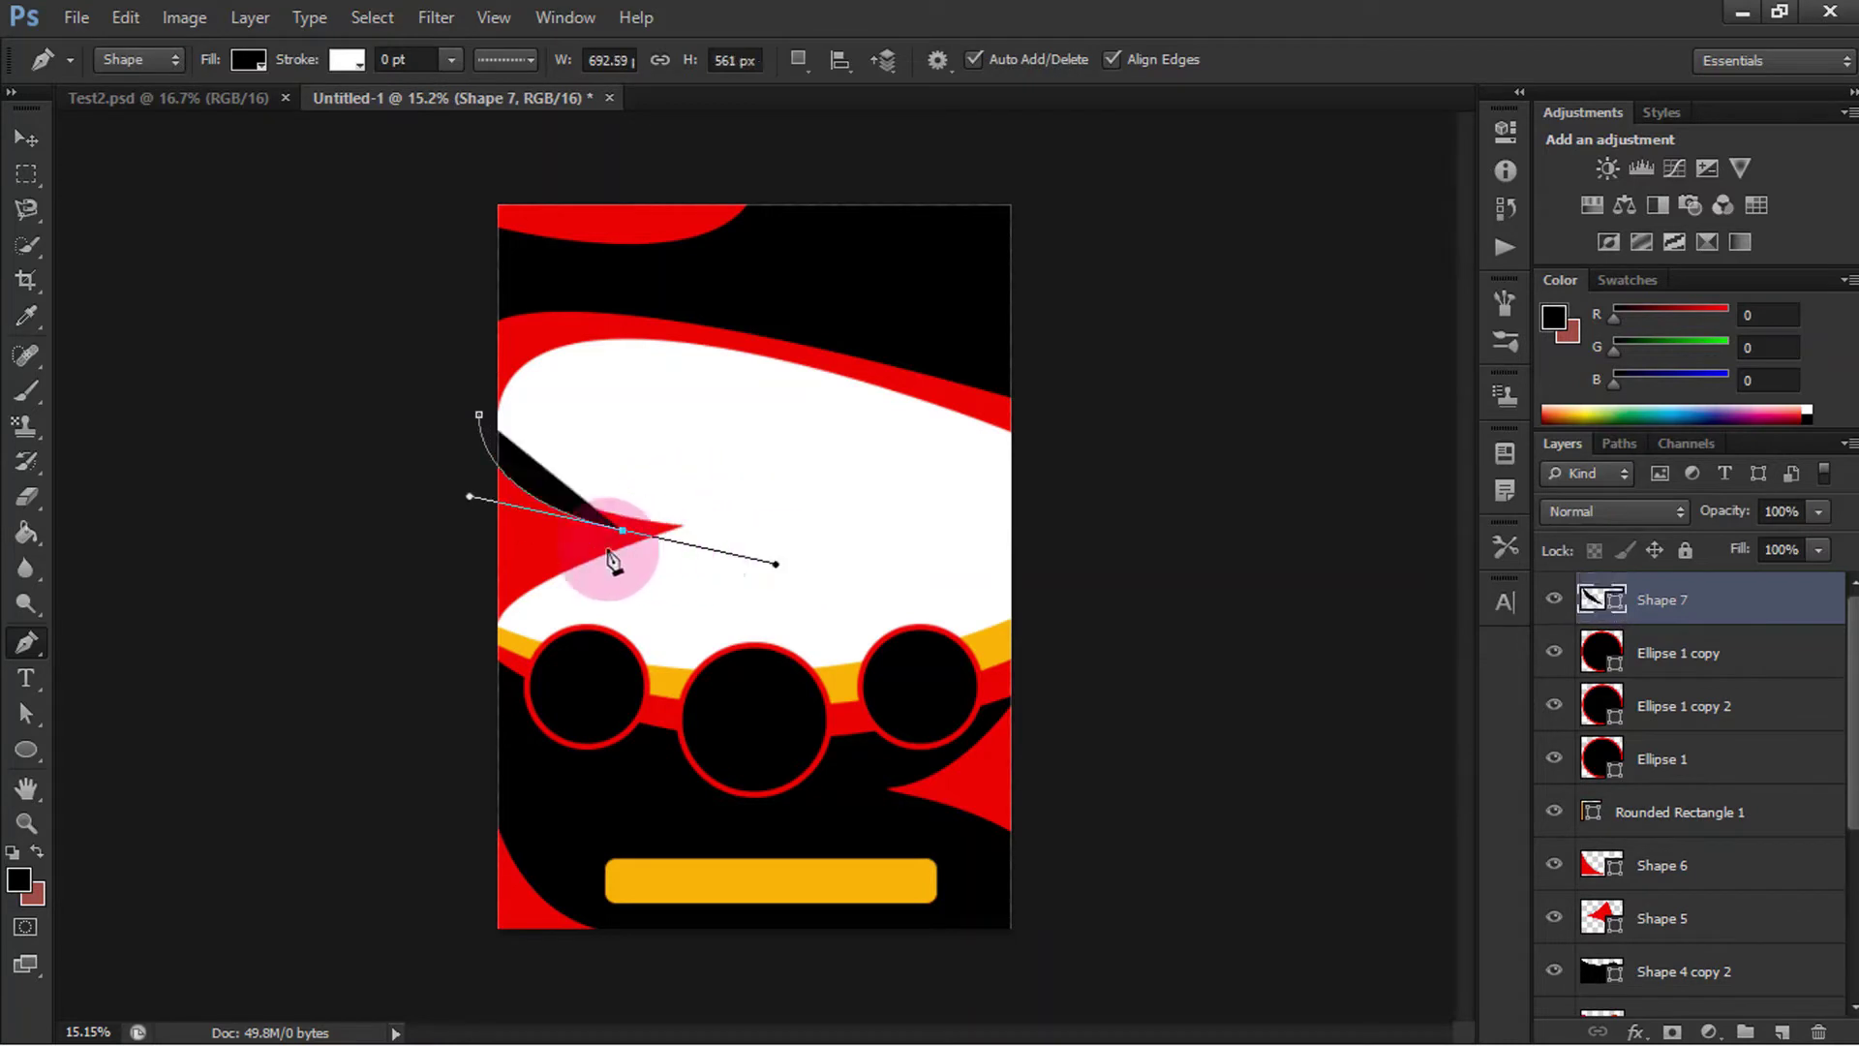
scroll(620, 538, "up", 2)
scroll(552, 528, "up", 1)
left_click_drag(359, 689, 311, 850)
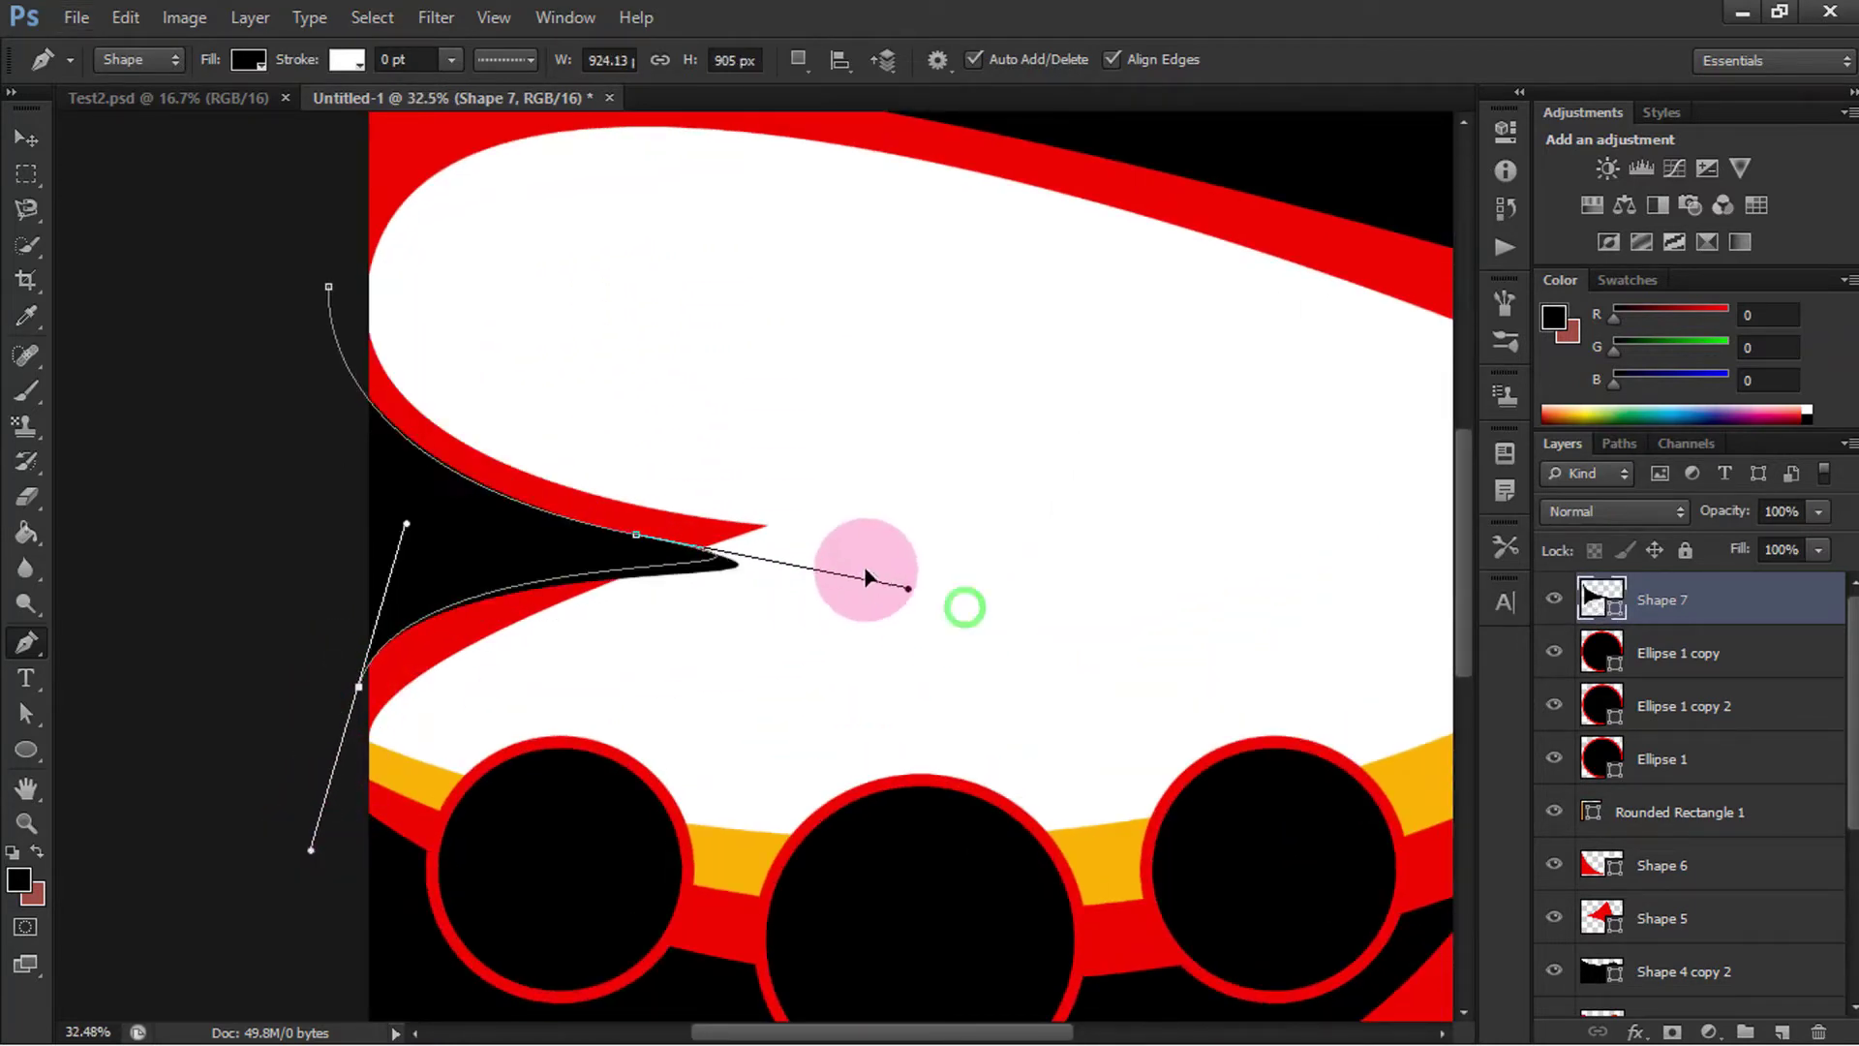
mouse_move(636, 534)
left_mouse_down()
mouse_move(675, 563)
mouse_move(683, 549)
left_mouse_up()
Step: Adjust the wedge's anchors and curves so it fills the notch along the red band
left_click_drag(359, 687, 359, 726)
left_click_drag(407, 562, 454, 571)
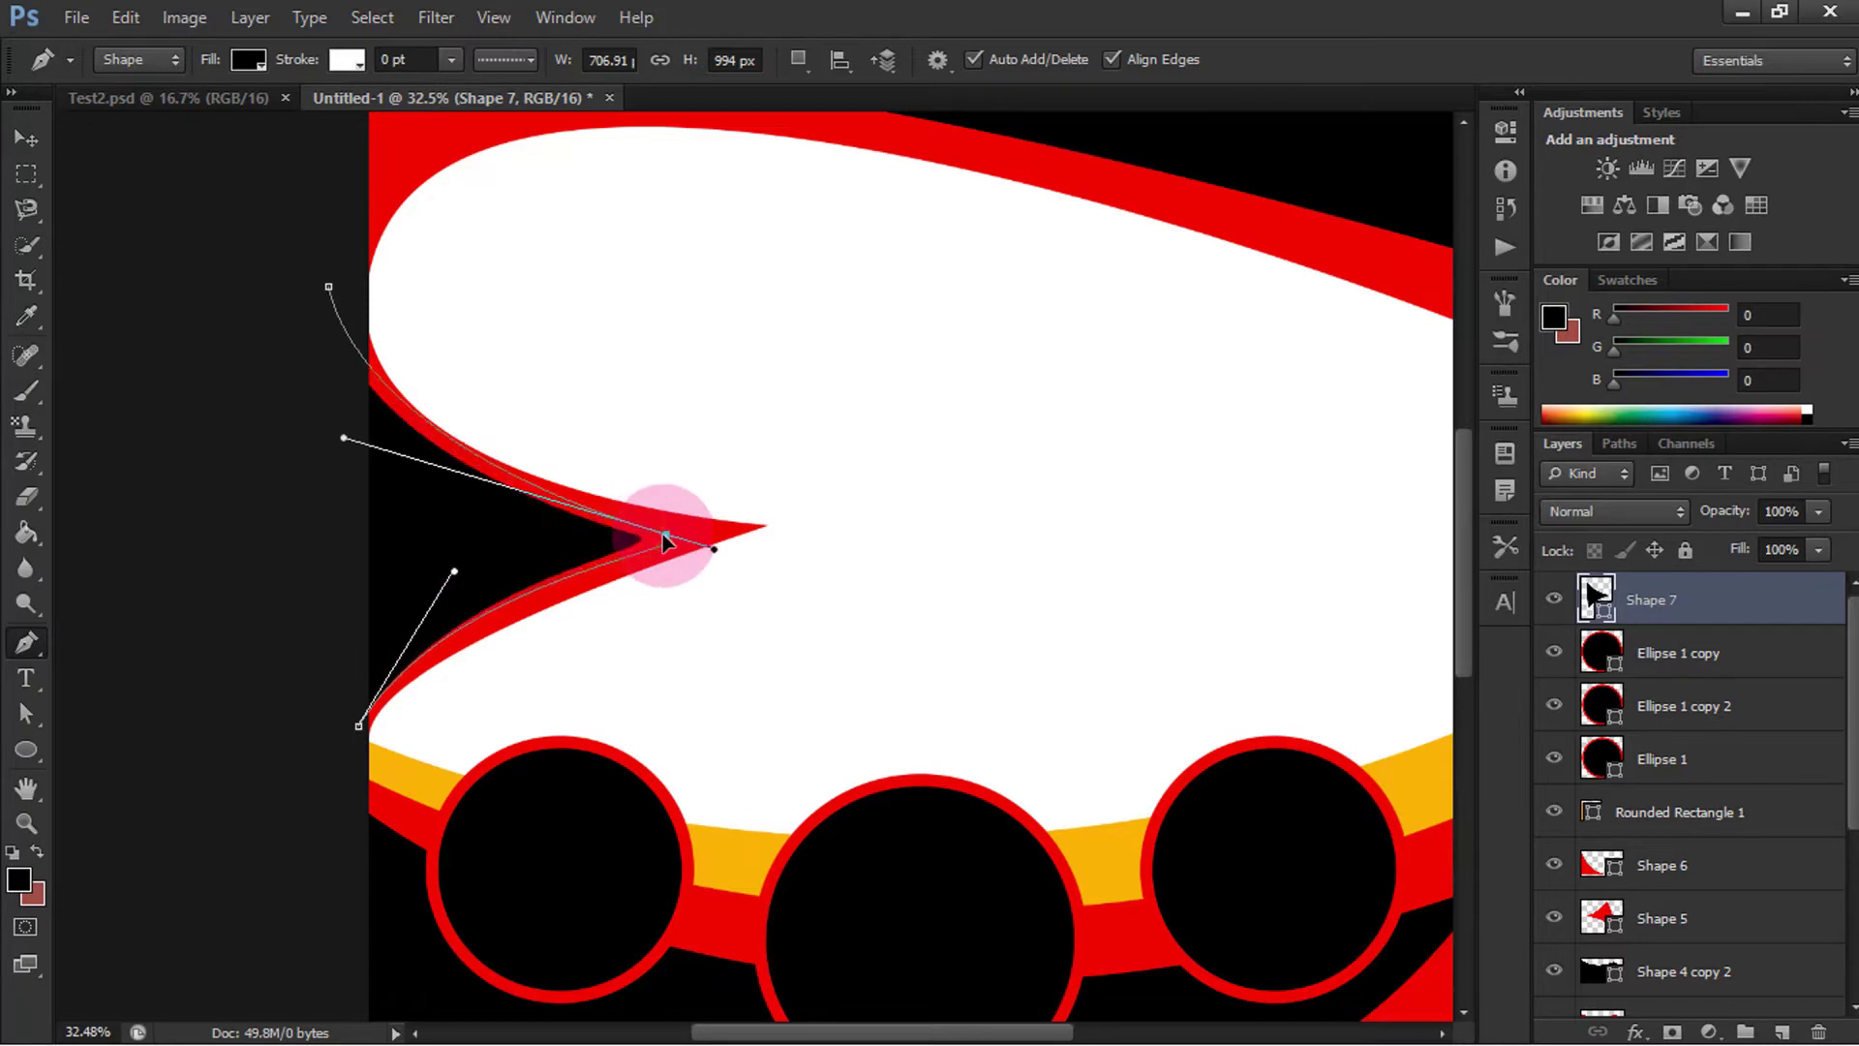
left_click(665, 540)
left_click_drag(339, 445, 316, 527)
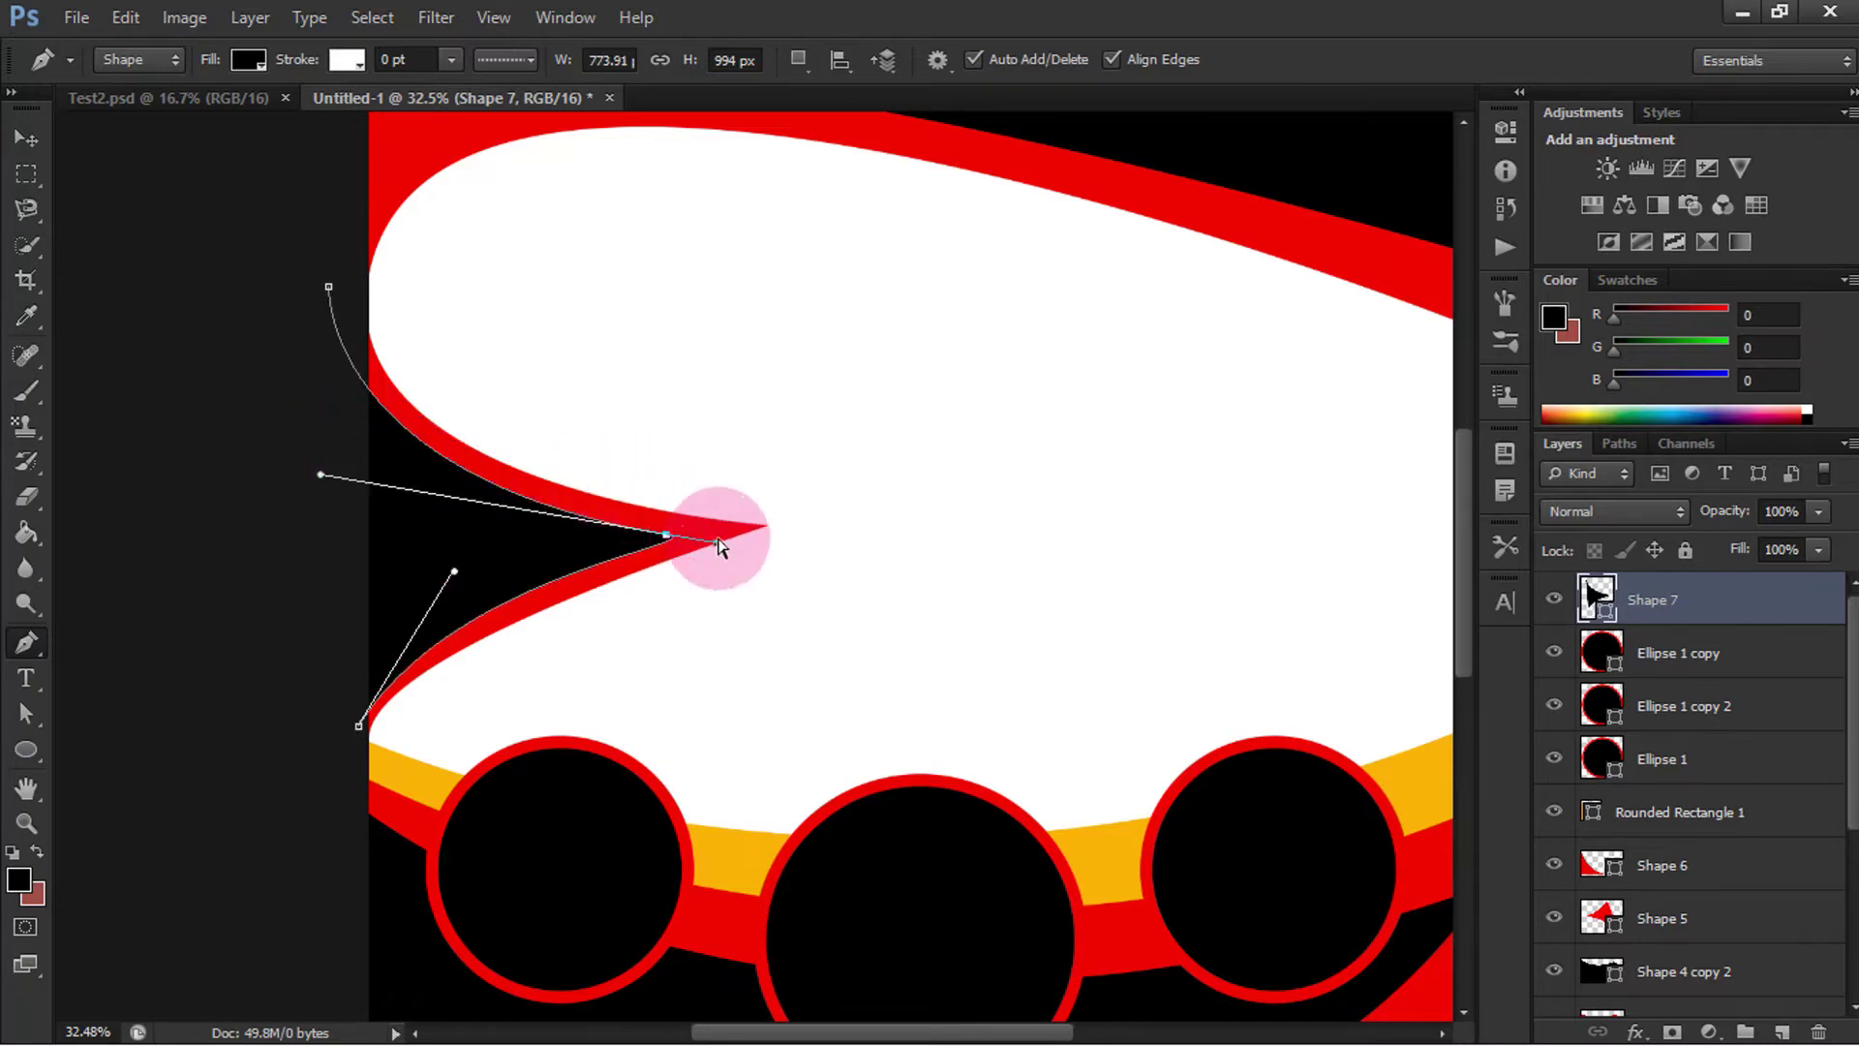
left_click_drag(680, 540, 678, 542)
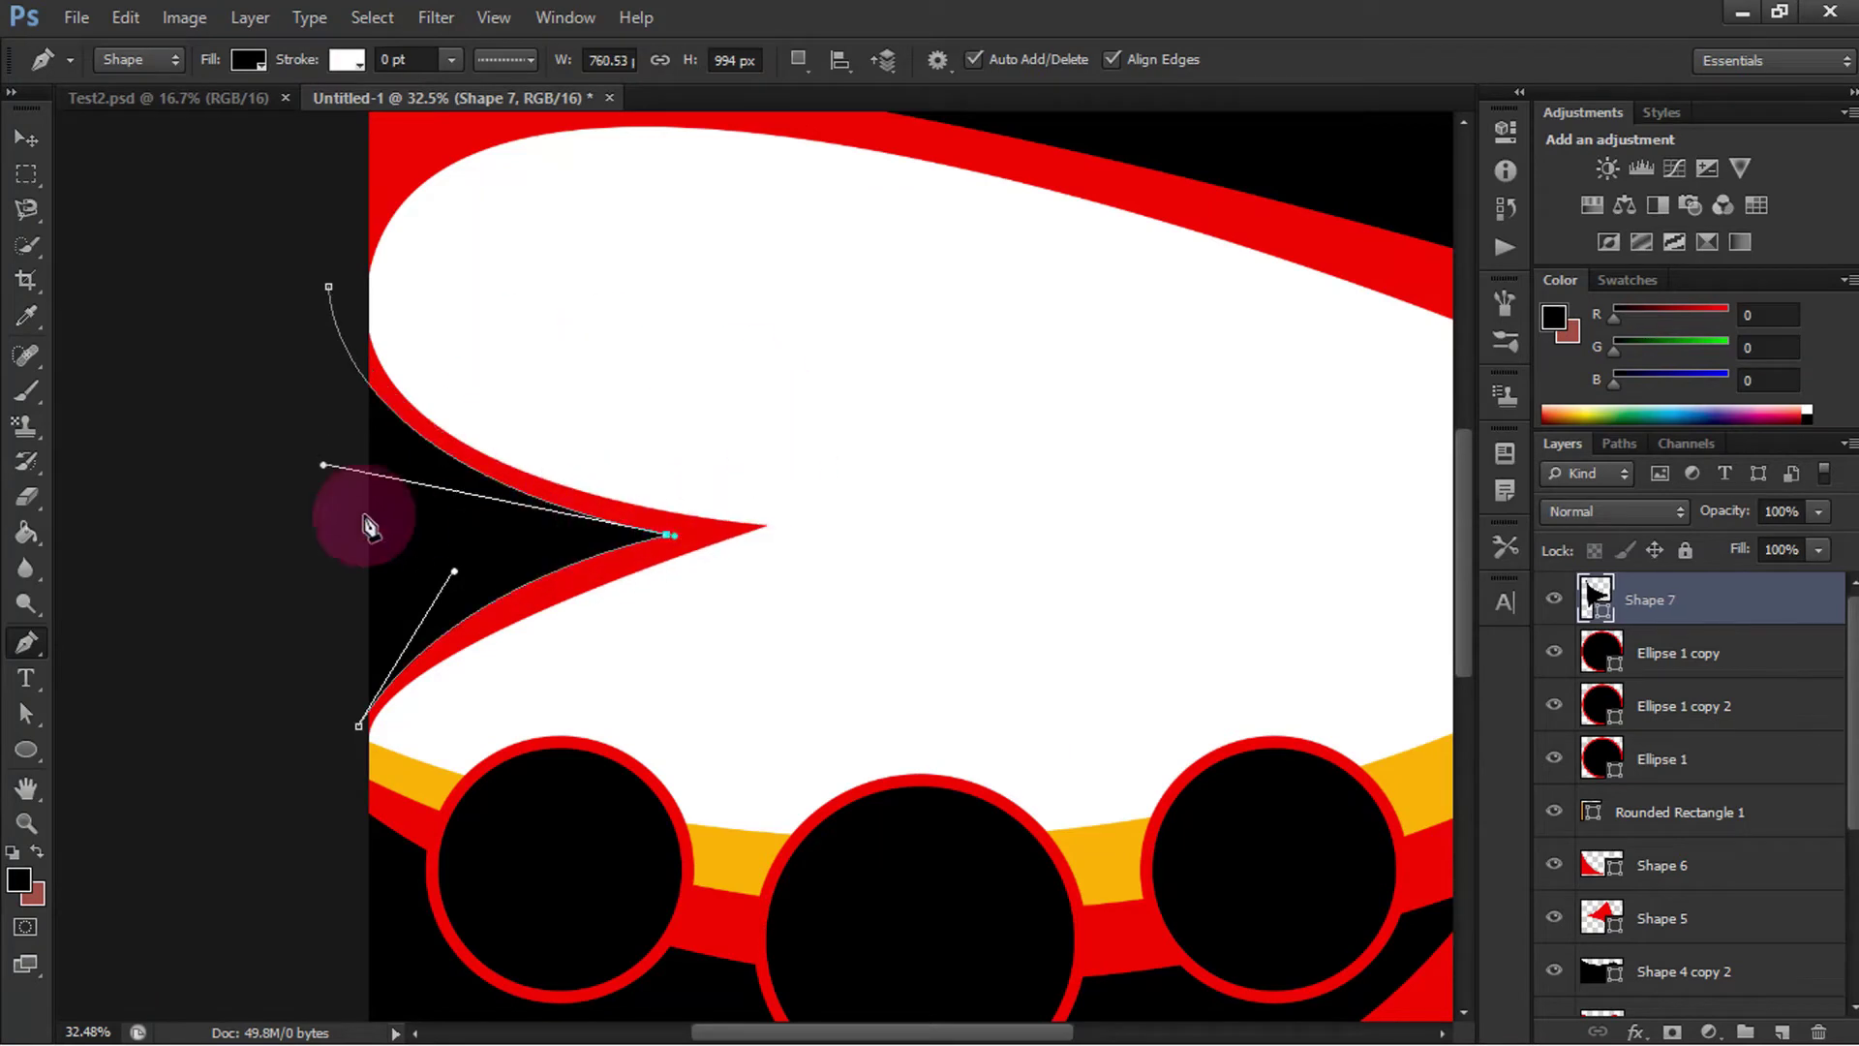
left_click_drag(453, 573, 481, 584)
left_click(360, 726)
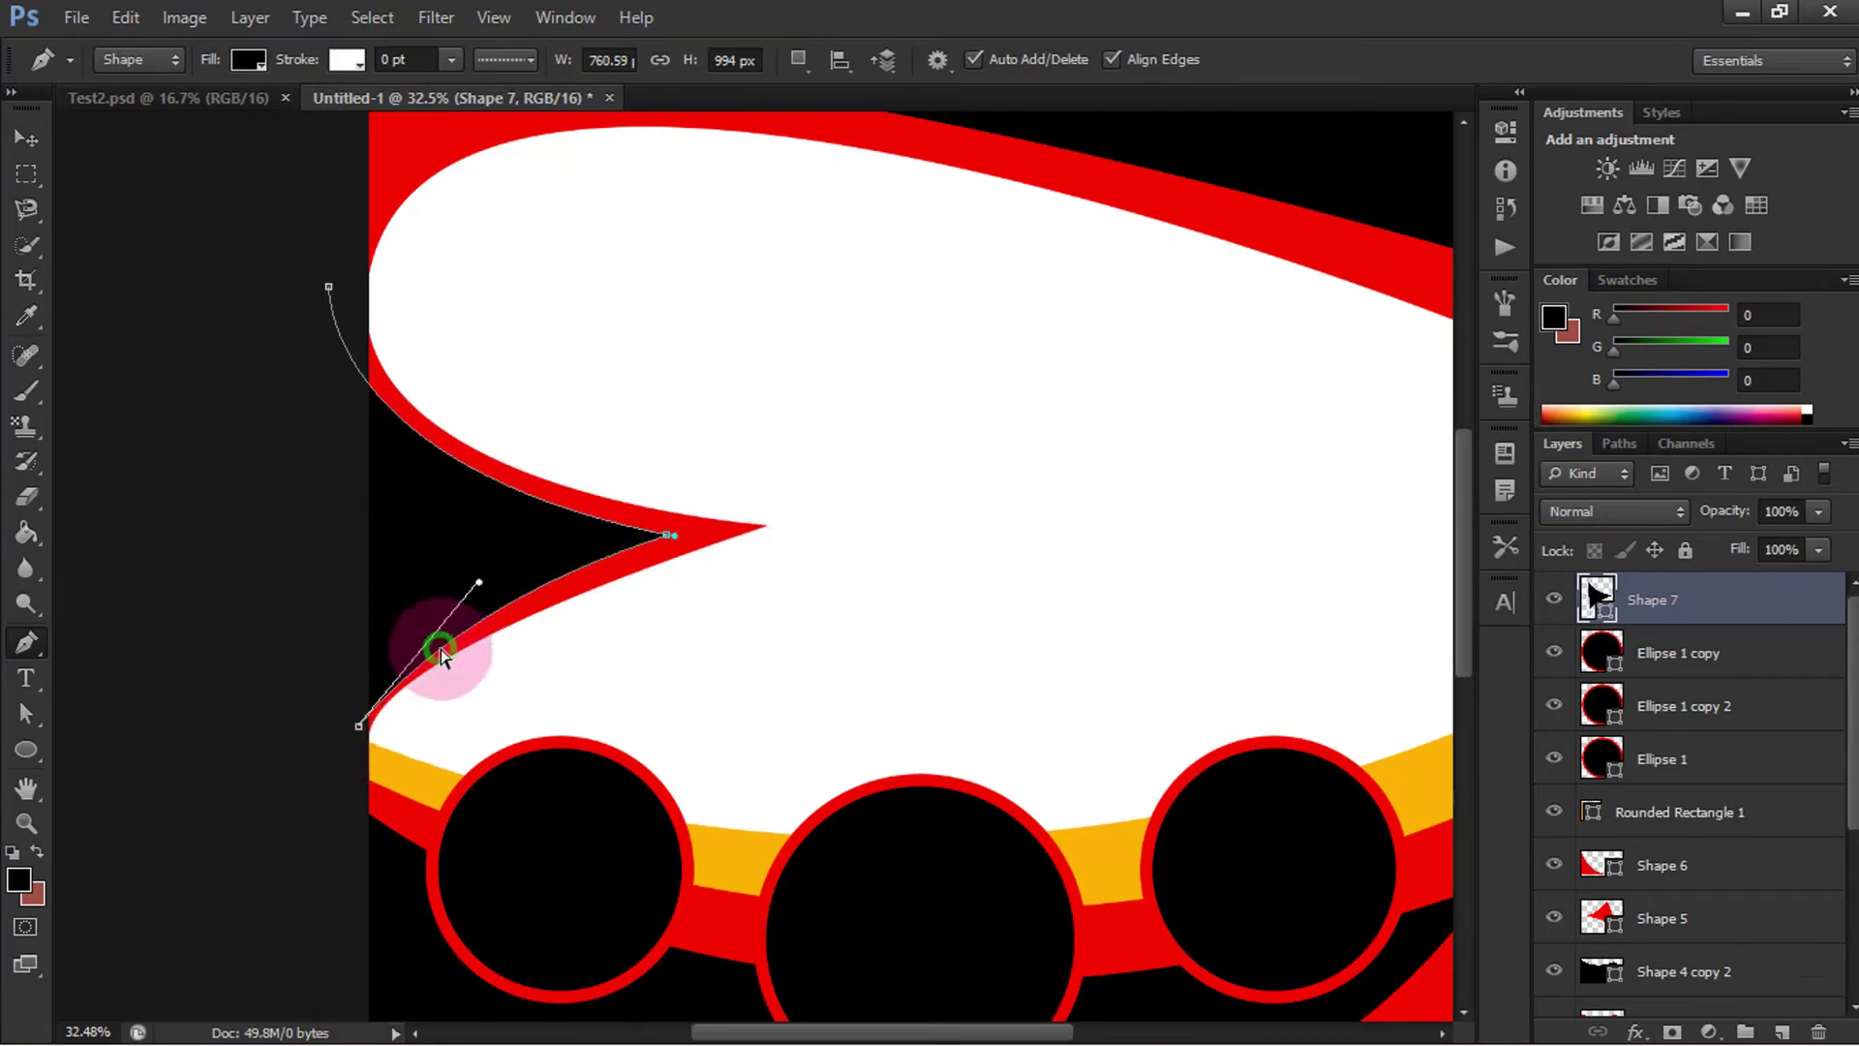
left_click_drag(360, 728, 354, 708)
left_click_drag(477, 552, 507, 563)
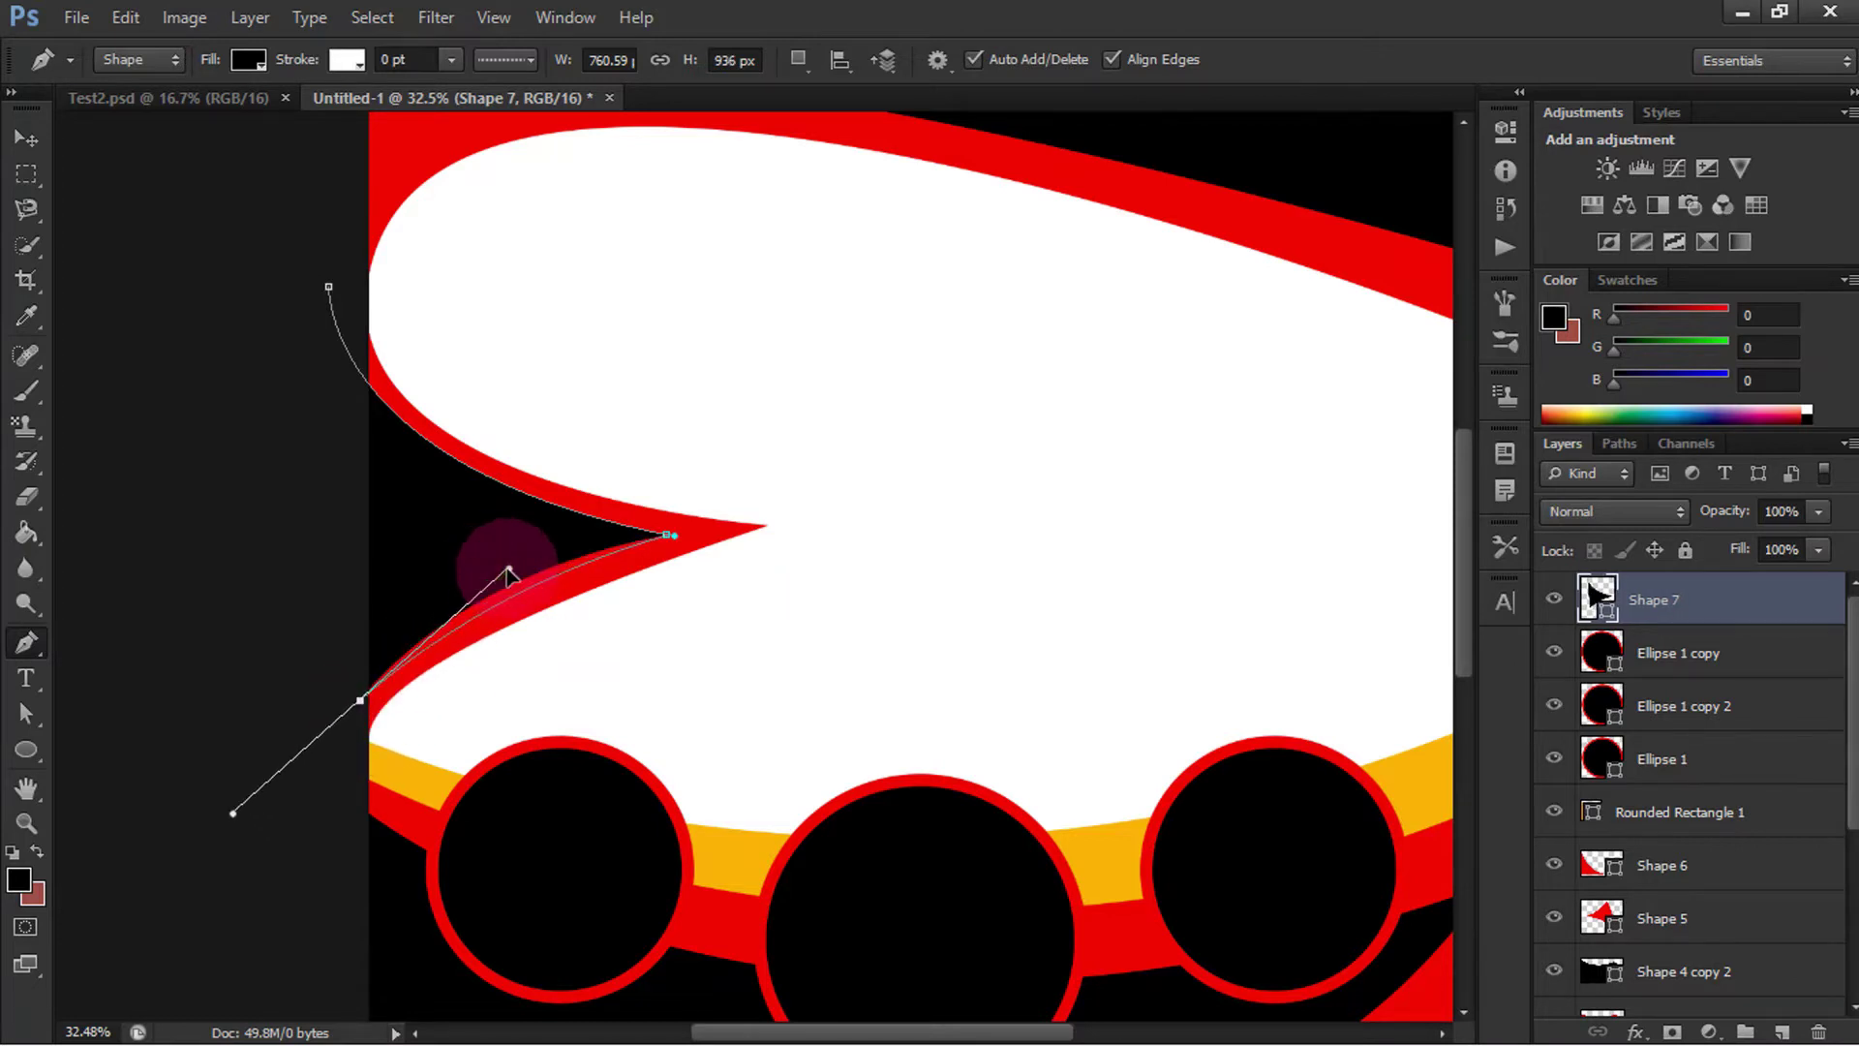
left_click_drag(361, 698, 361, 675)
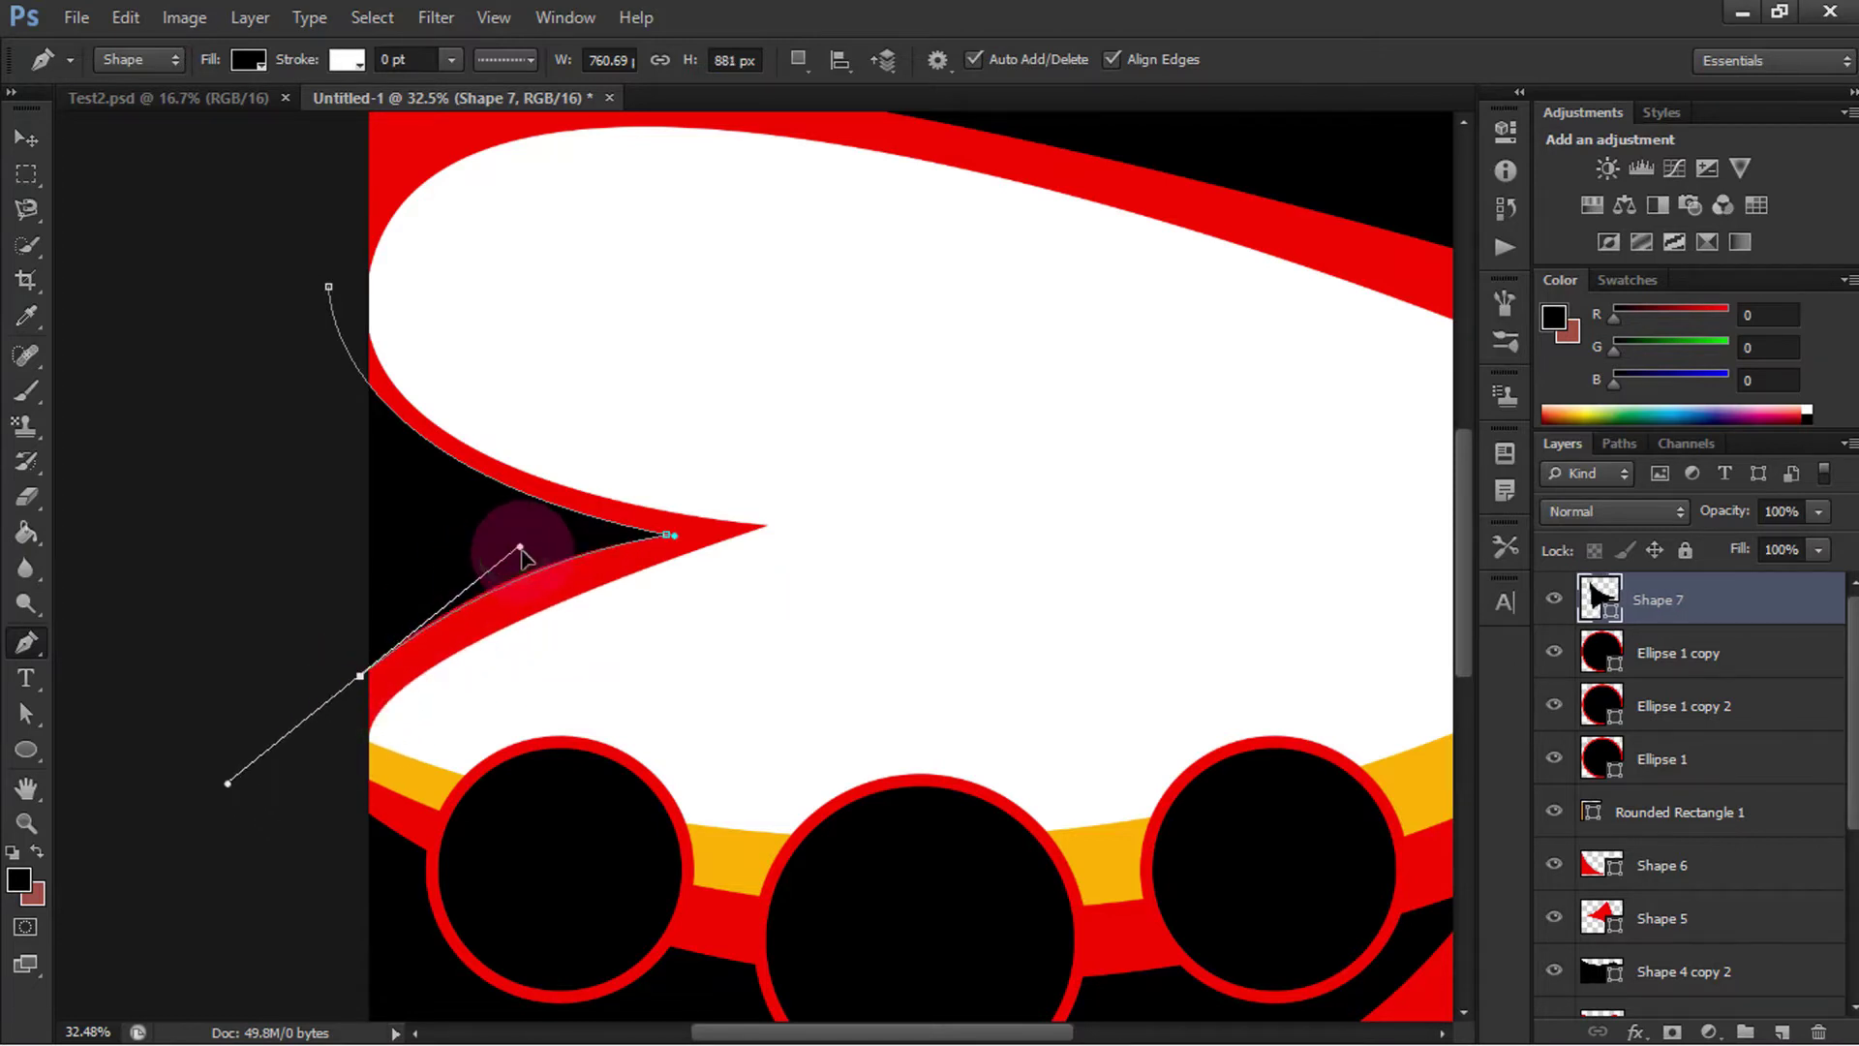
left_click_drag(328, 284, 332, 270)
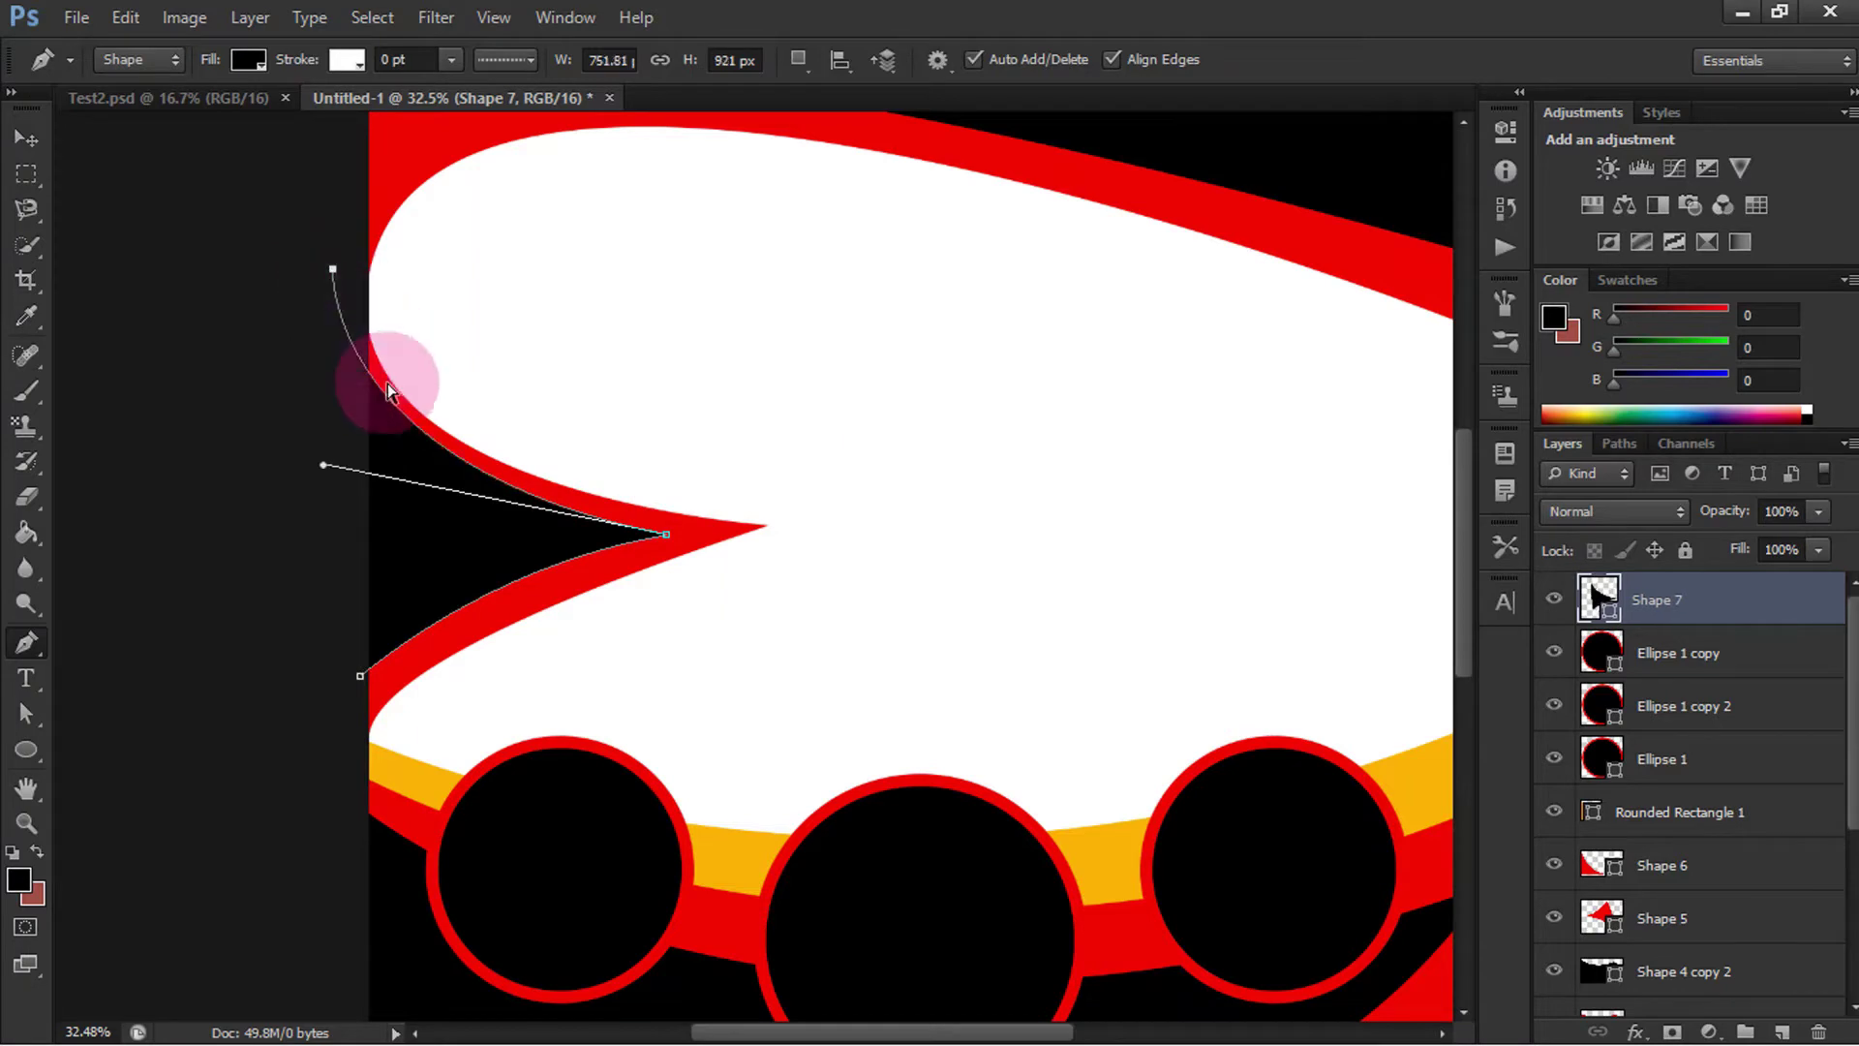
left_click(360, 675)
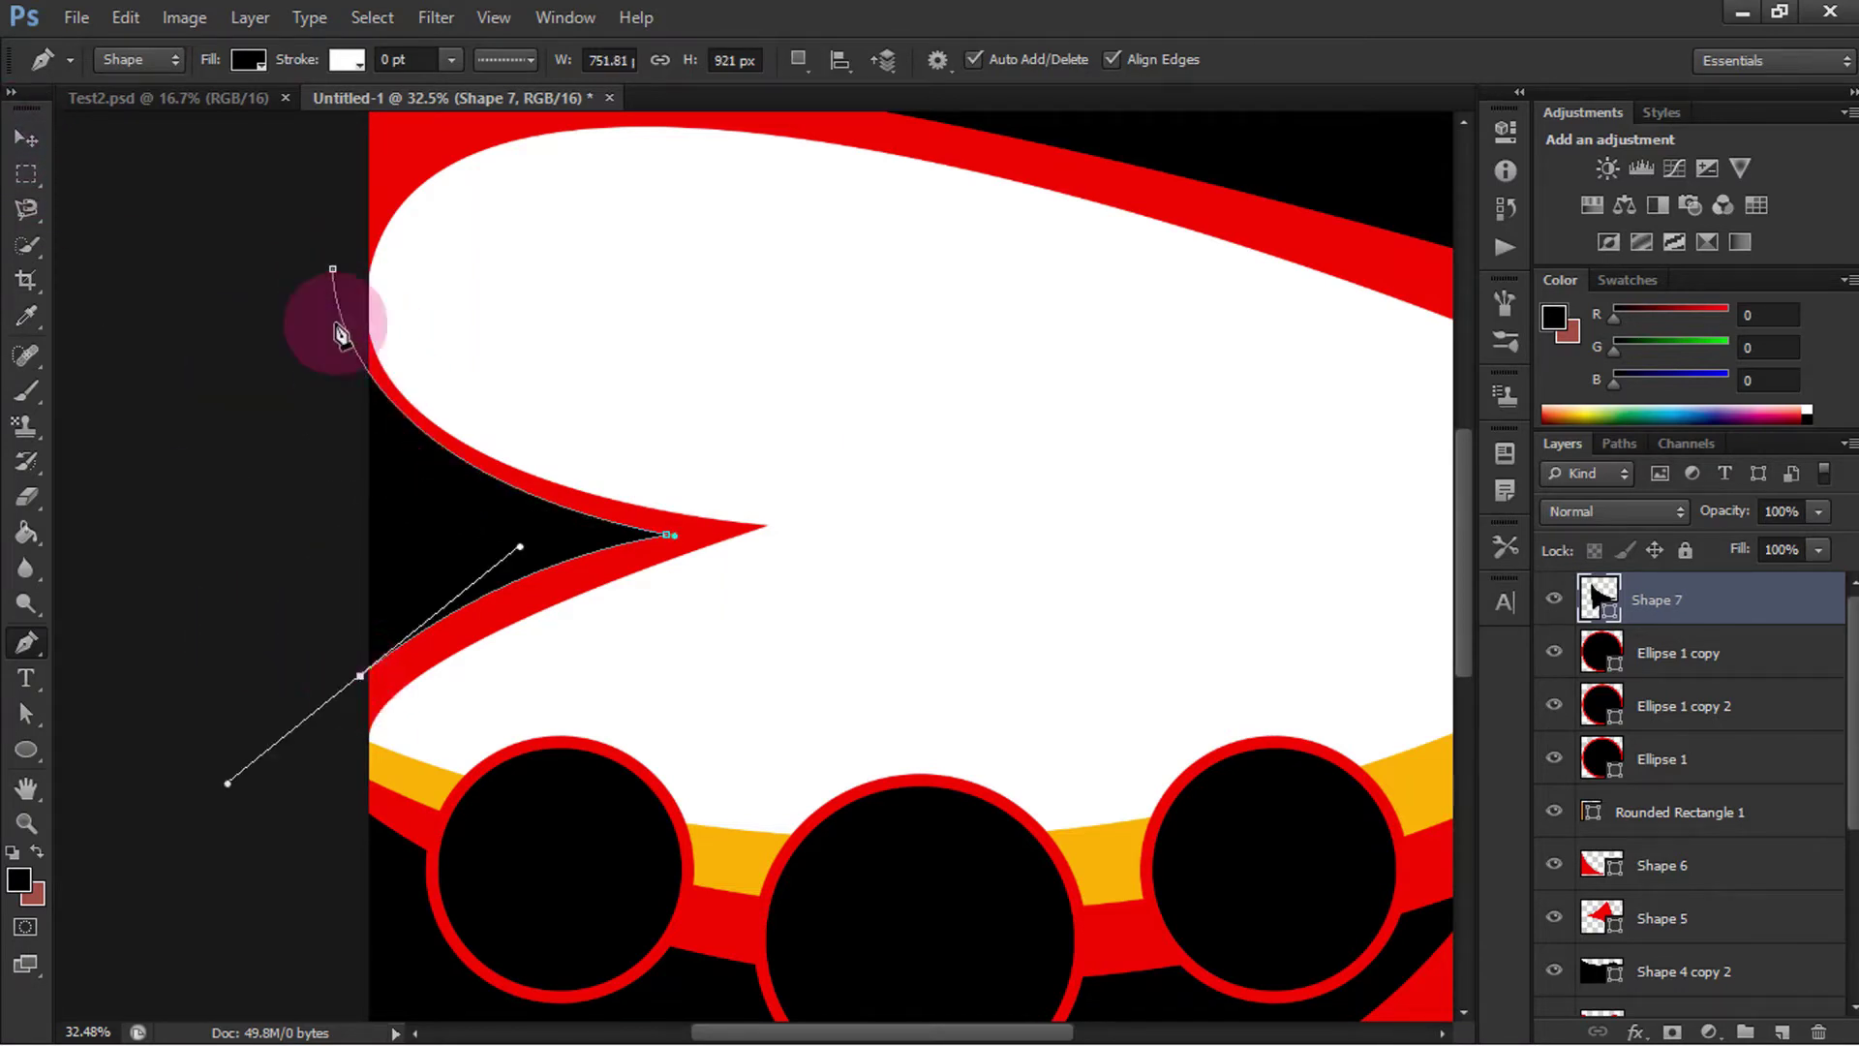
left_click_drag(338, 334, 332, 278)
Step: Nudge the wedge into place and fine-tune its tip and bottom point
left_click(27, 138)
mouse_move(366, 539)
left_mouse_down()
mouse_move(387, 556)
mouse_move(371, 548)
left_mouse_up()
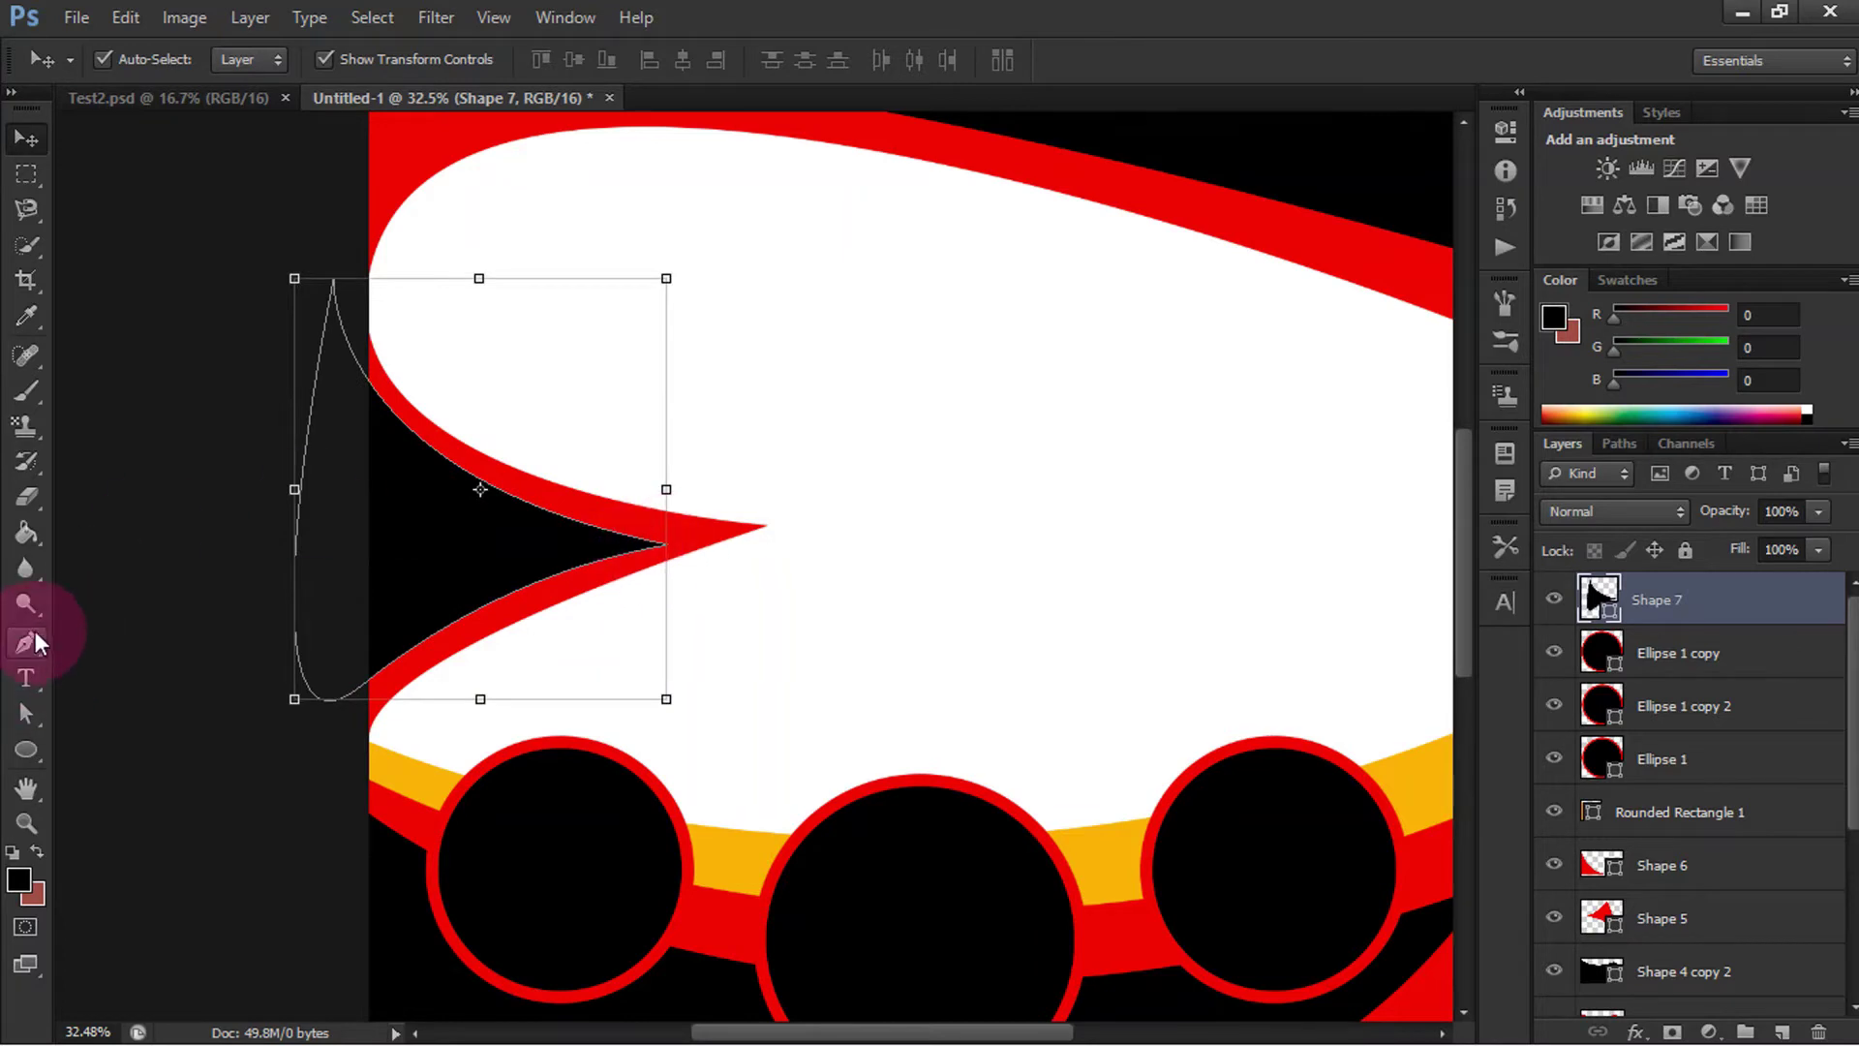
left_click(27, 642)
left_click(665, 545)
left_click_drag(668, 549, 672, 547)
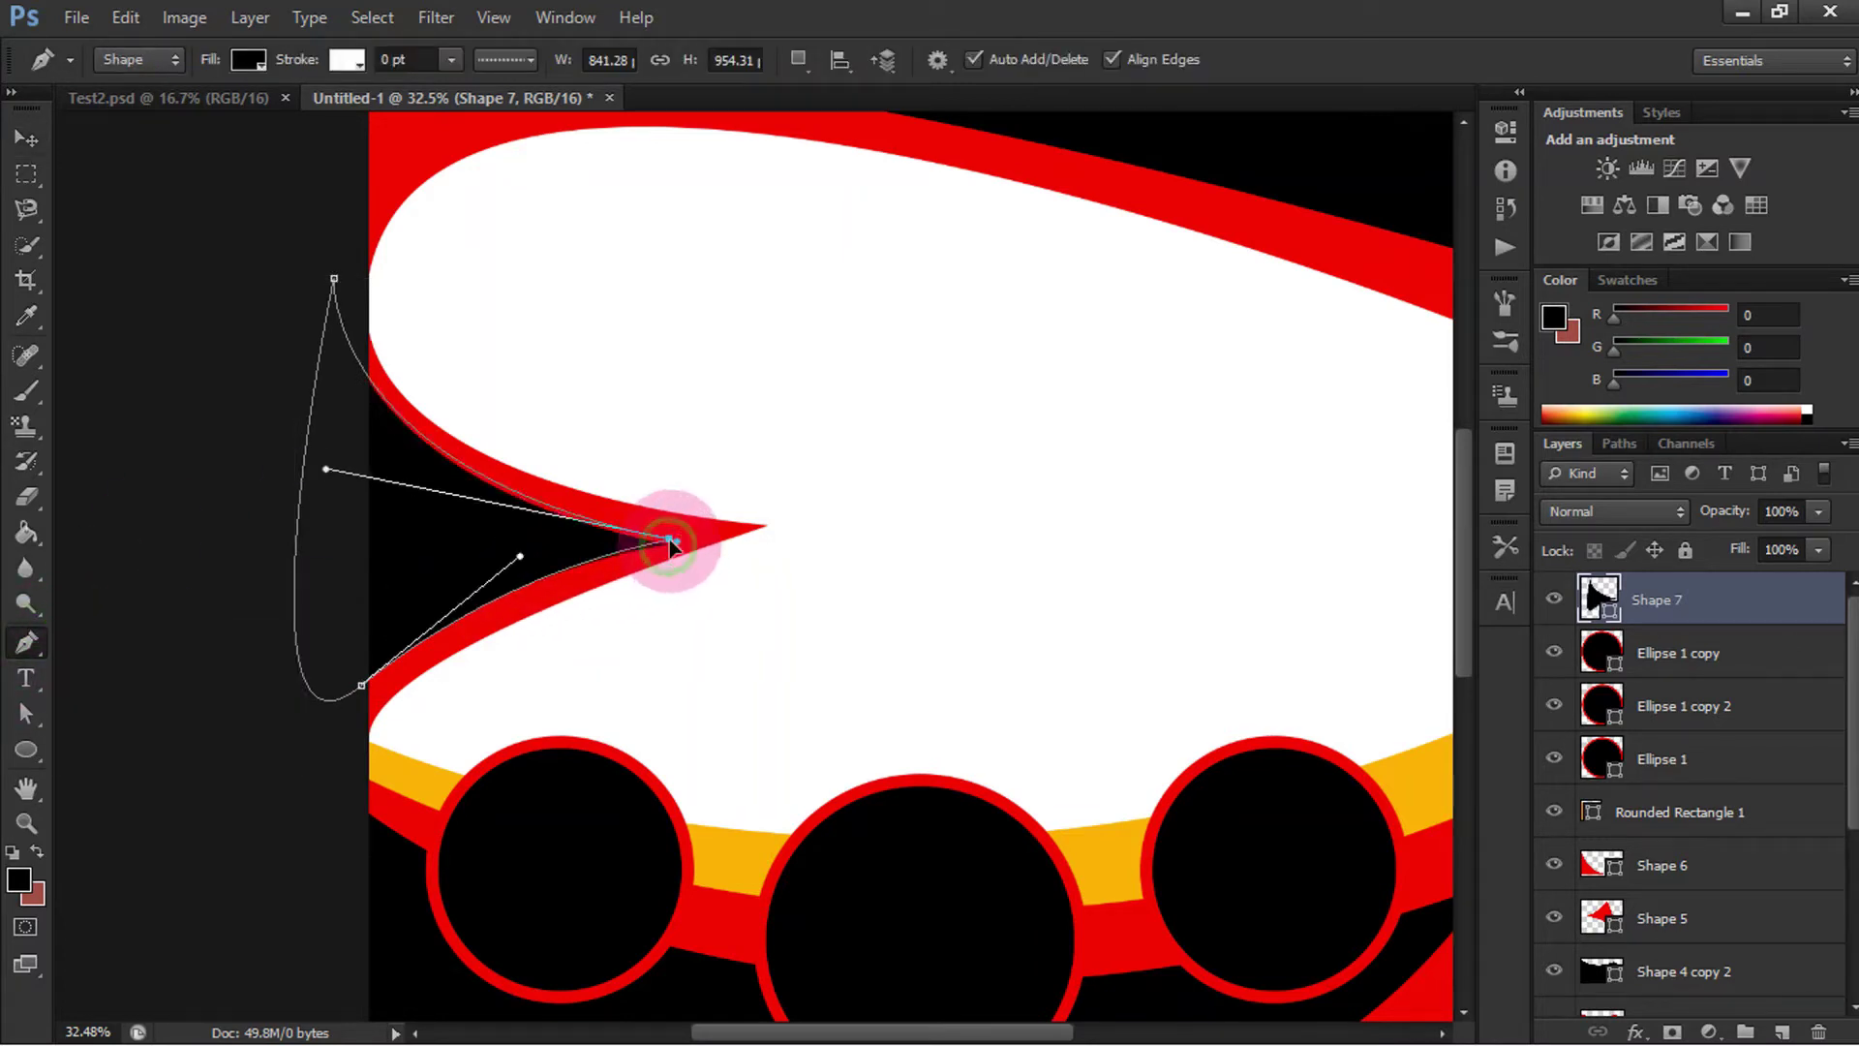
left_click_drag(360, 487, 320, 479)
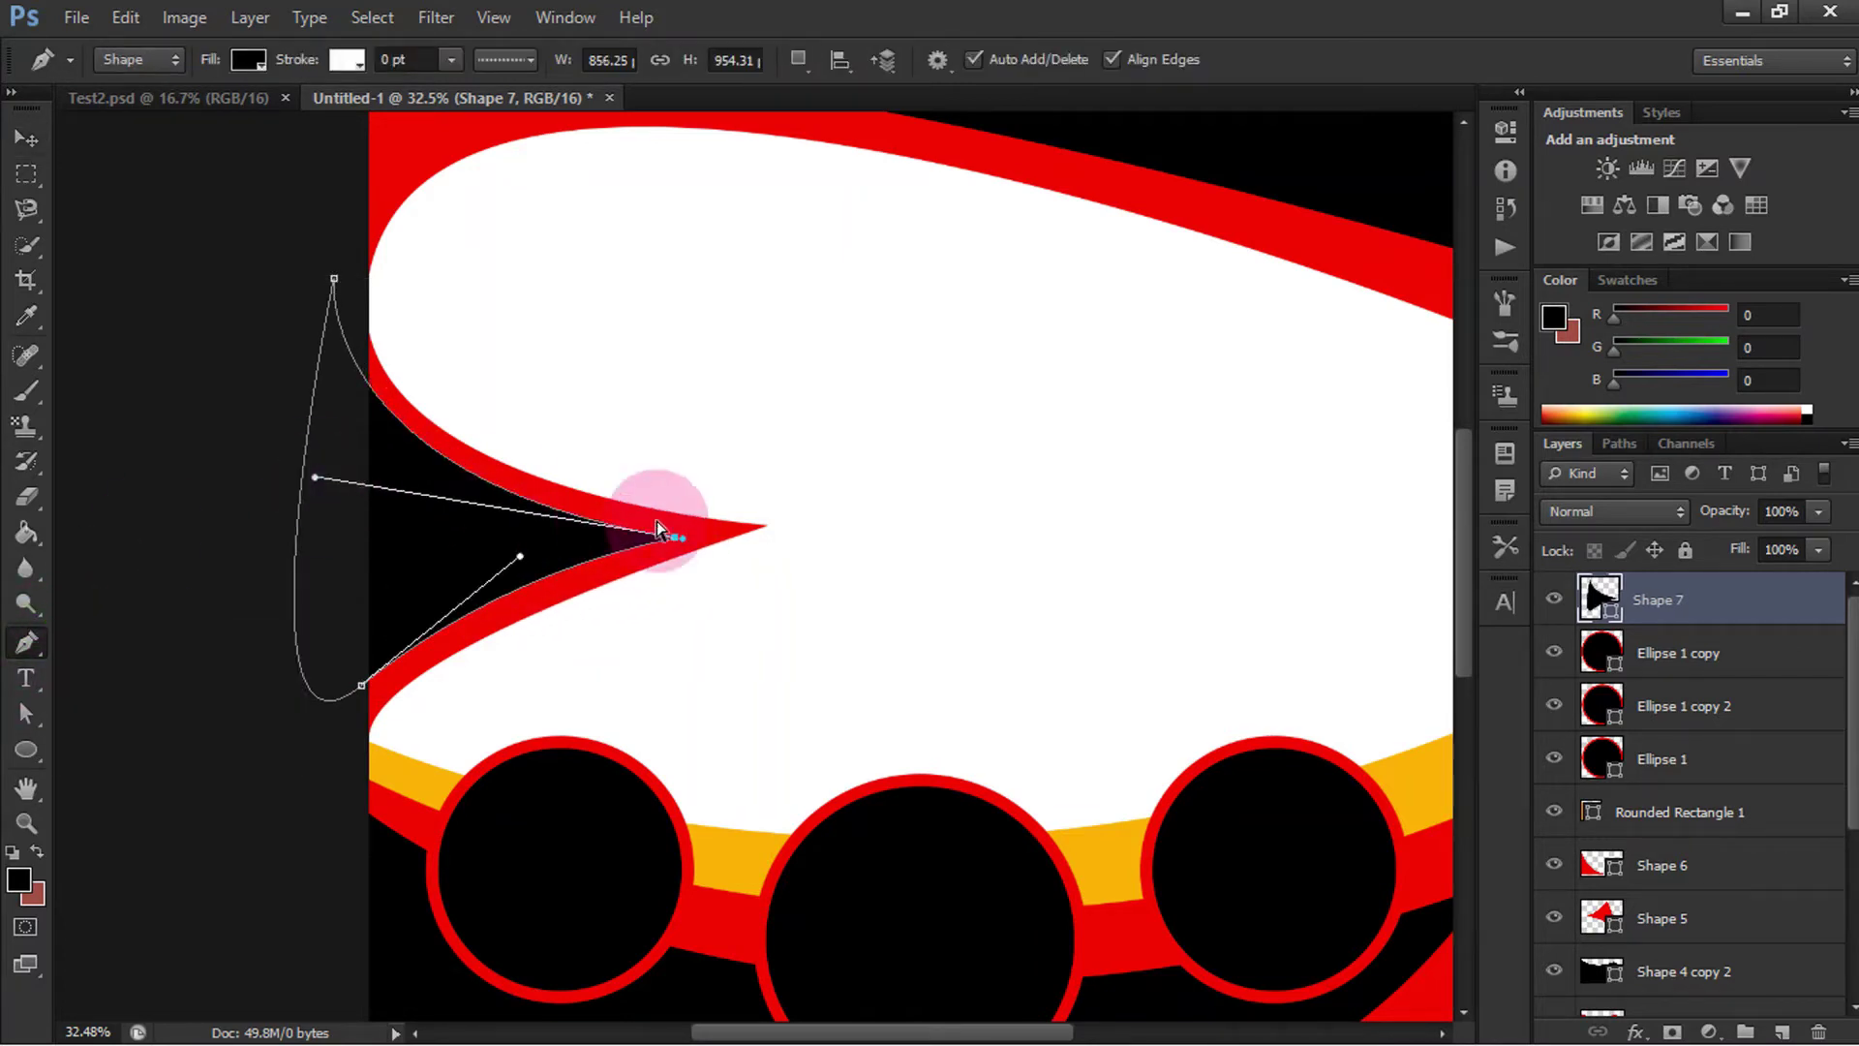
left_click_drag(675, 542, 675, 541)
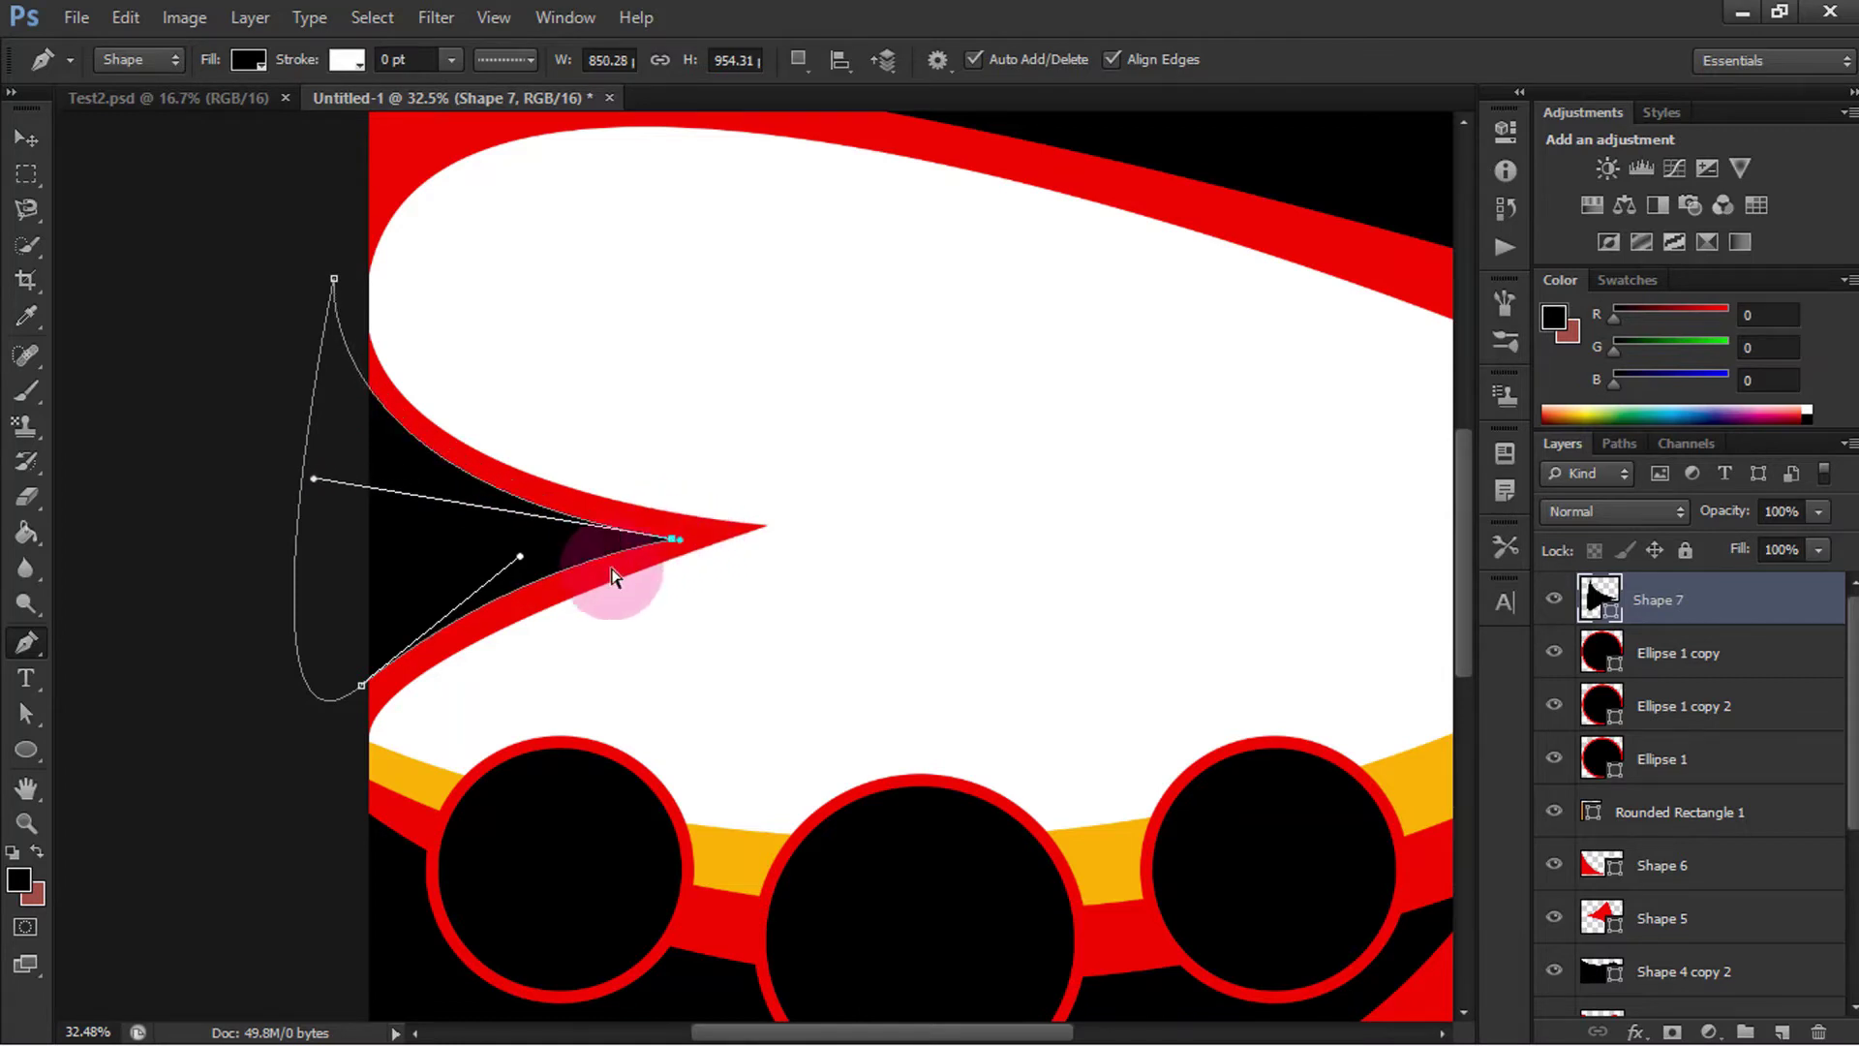
left_click_drag(374, 684, 374, 697)
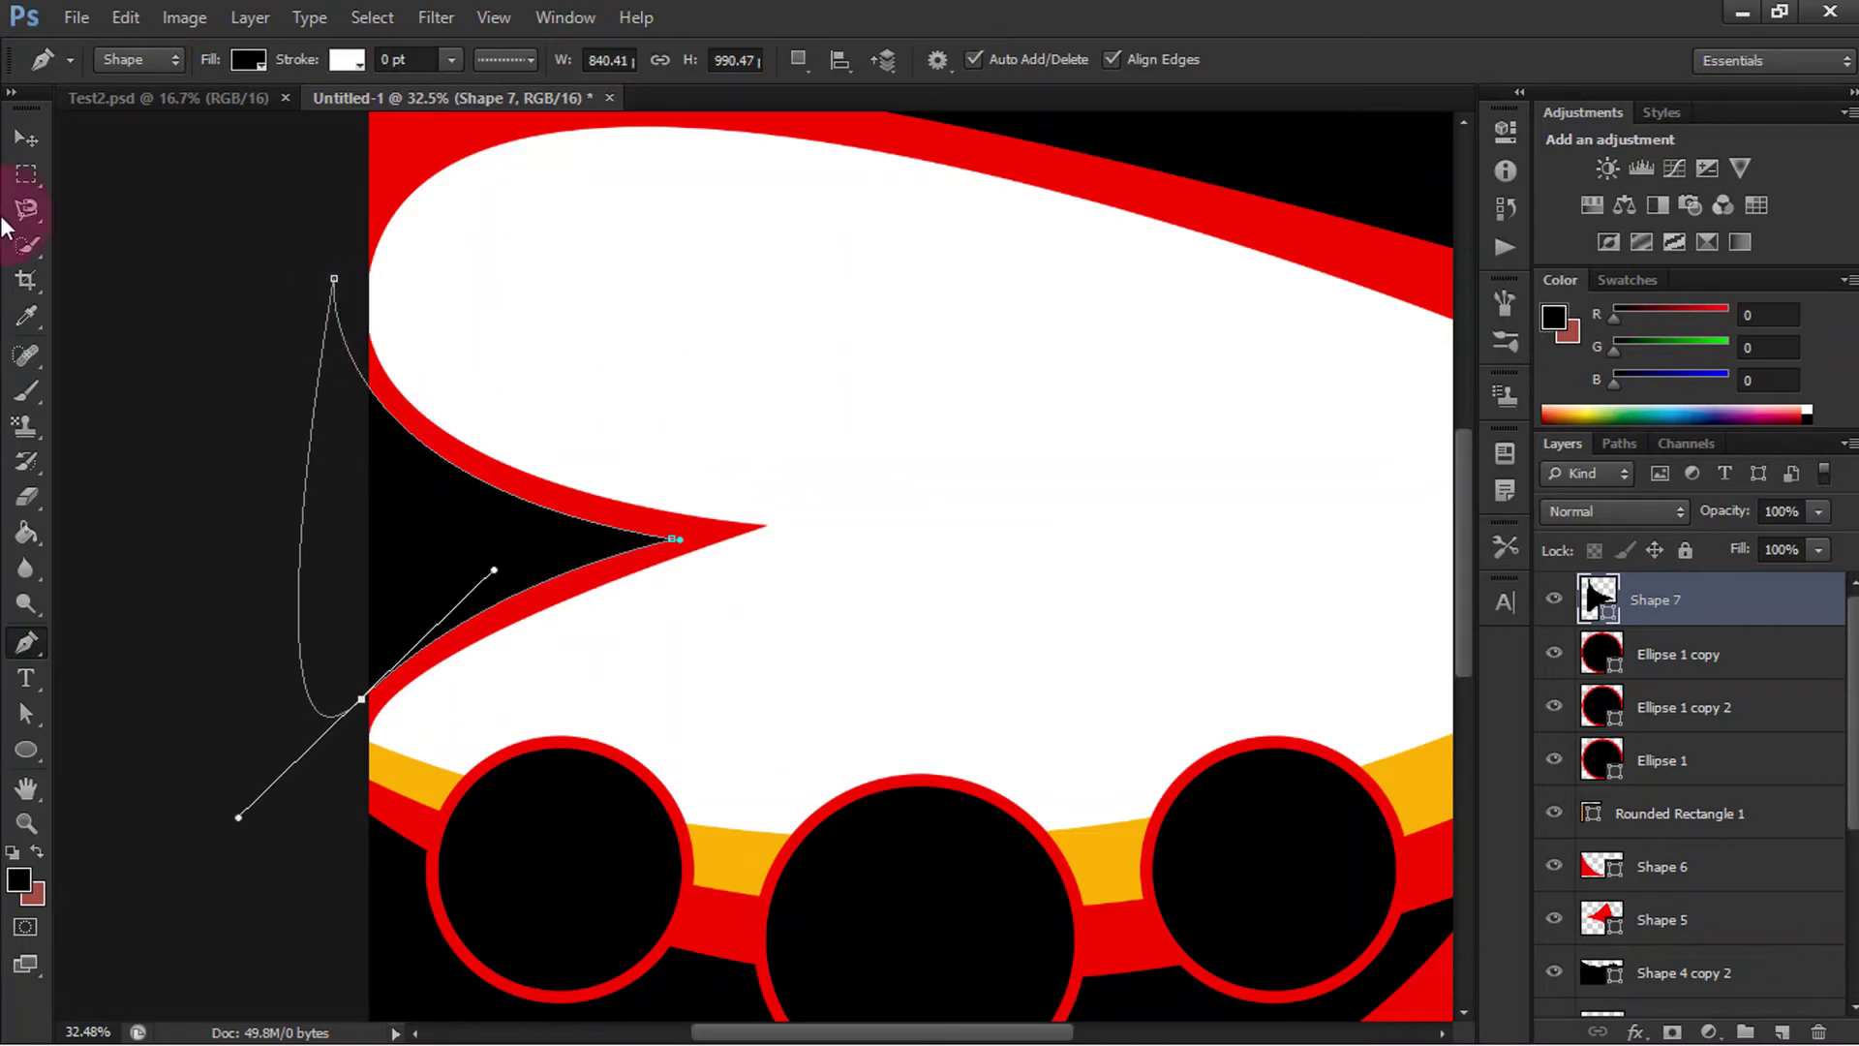
left_click(21, 140)
left_click(435, 519)
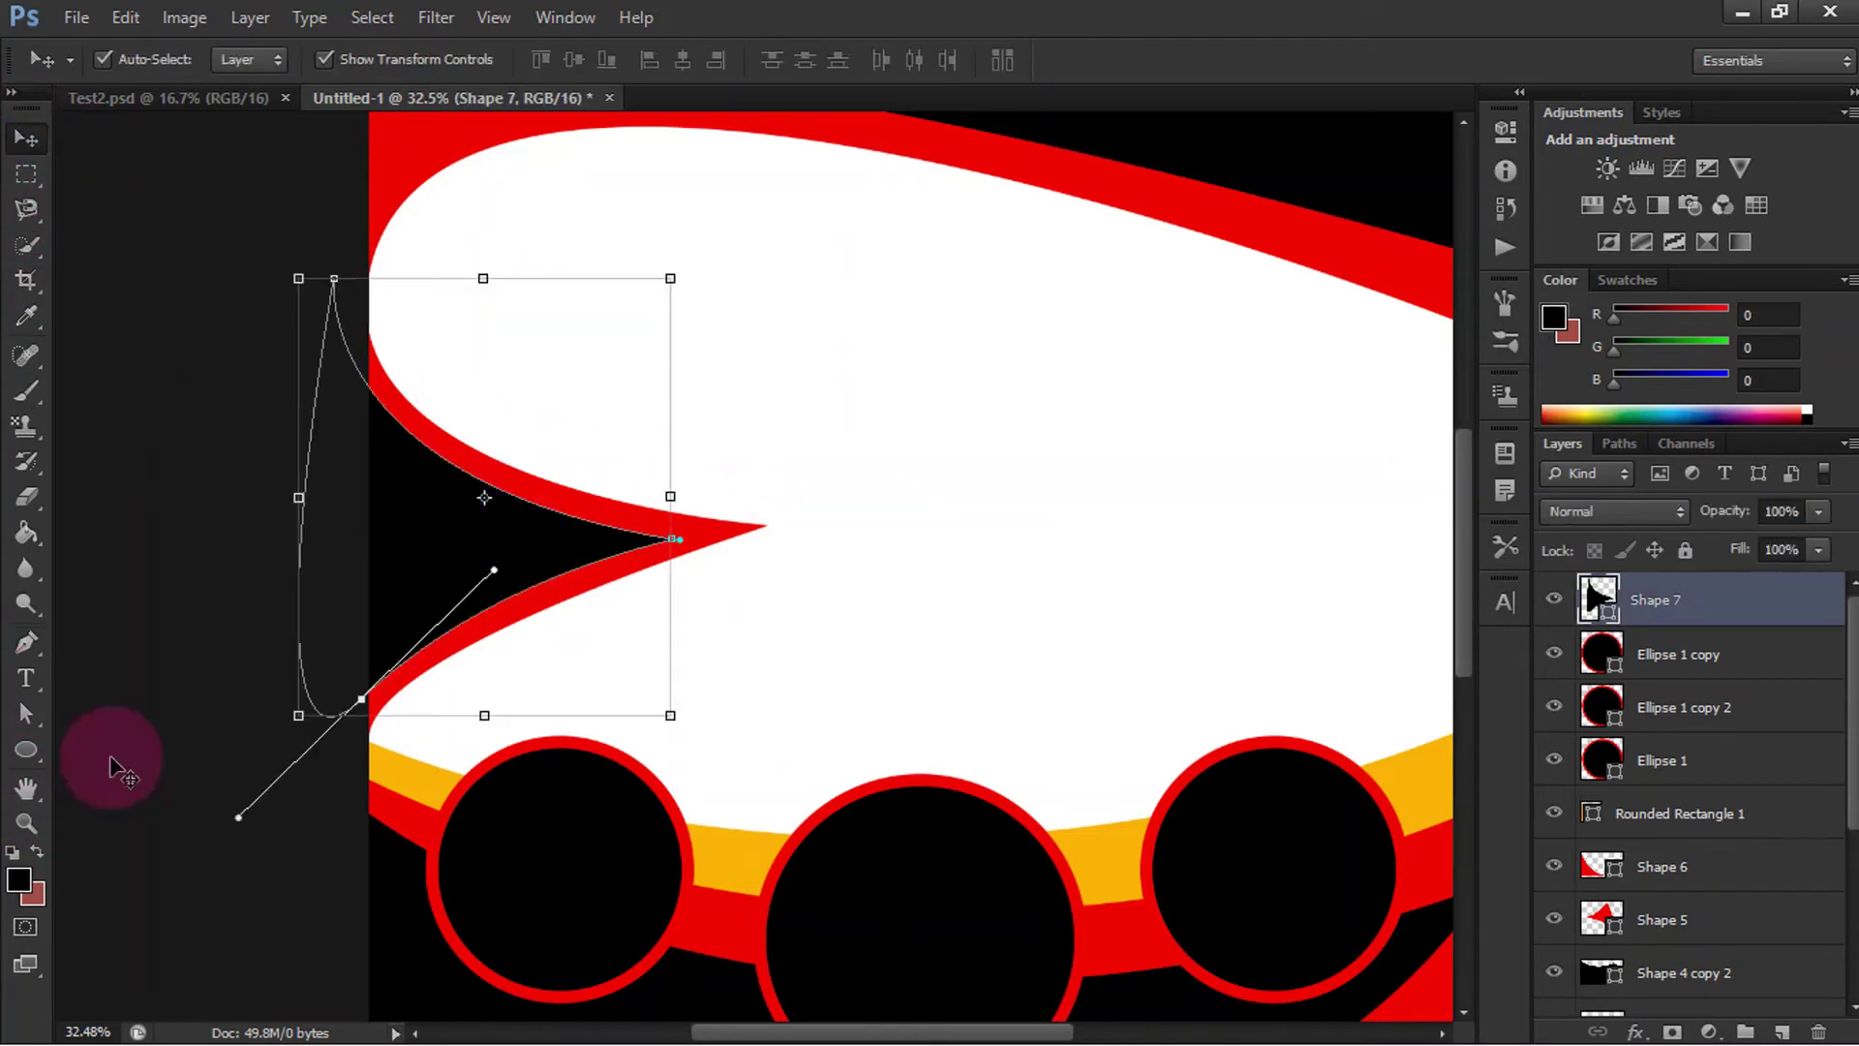
Step: Fill the wedge with dark red
left_click(27, 641)
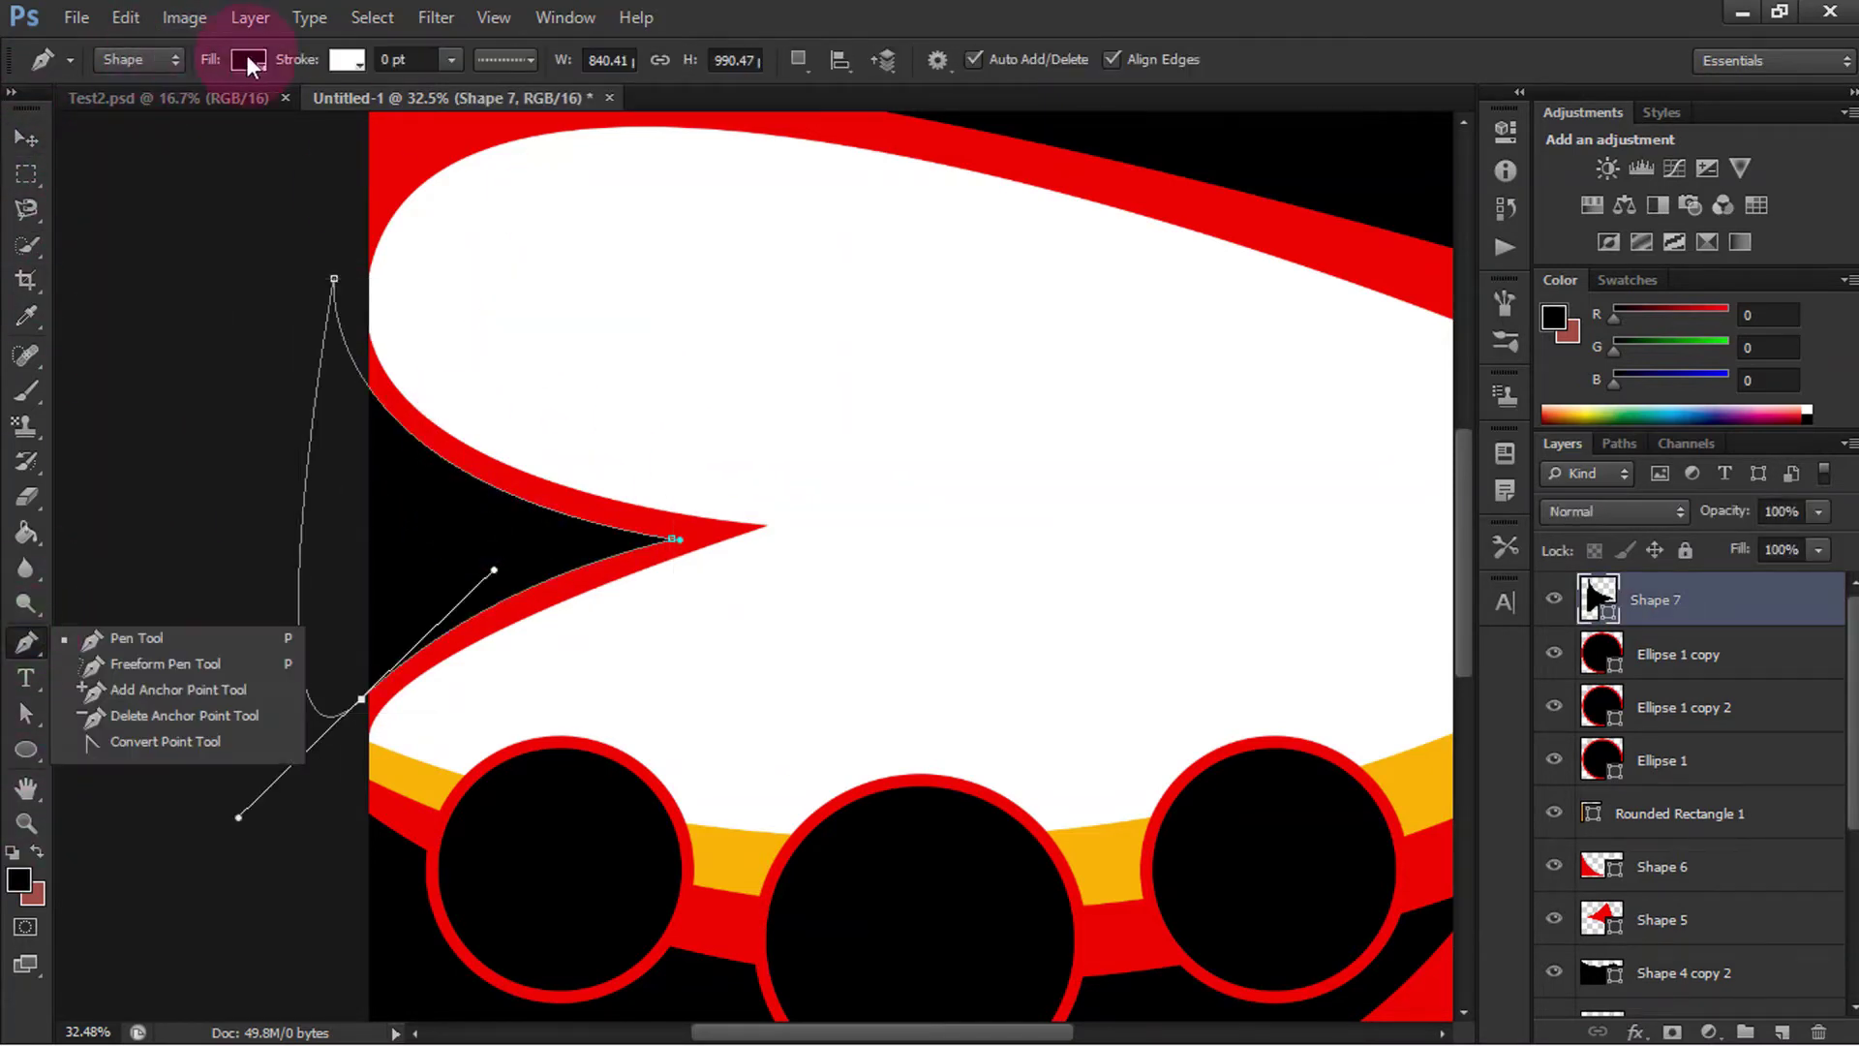
left_click(248, 60)
left_click(117, 190)
left_click(117, 217)
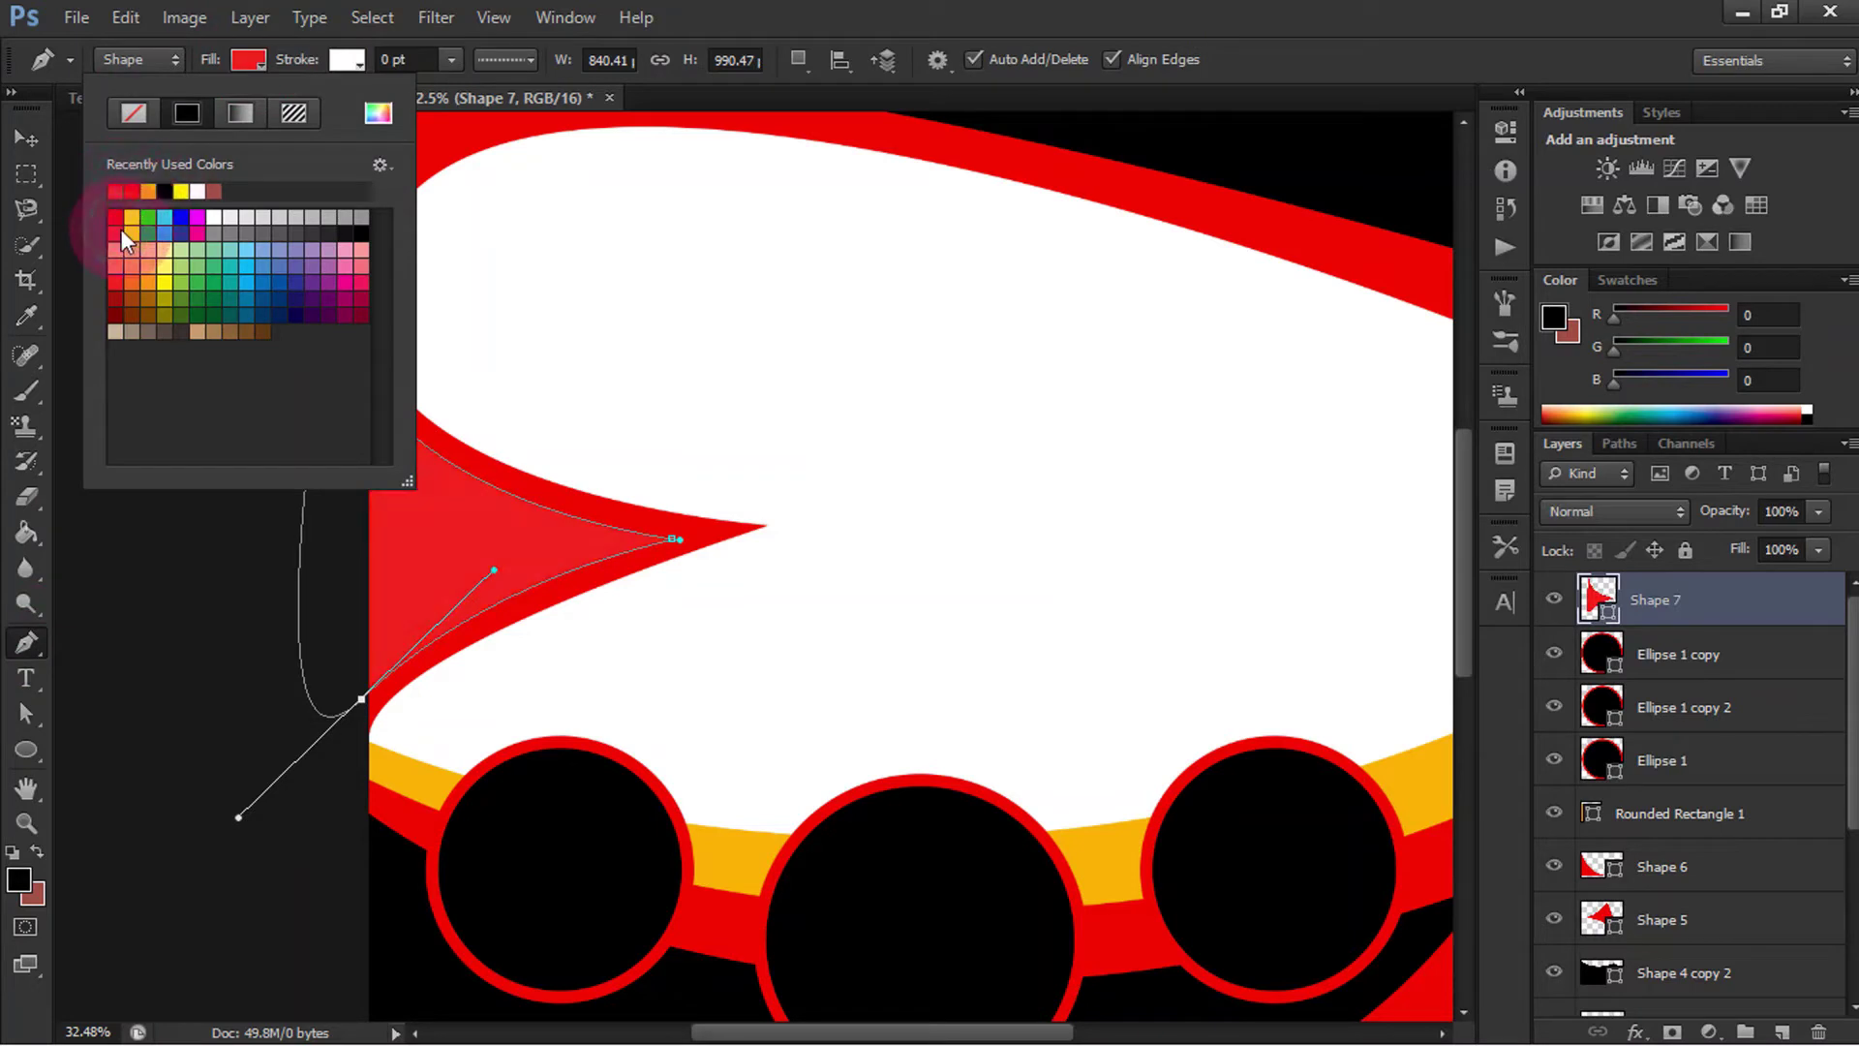
left_click(141, 293)
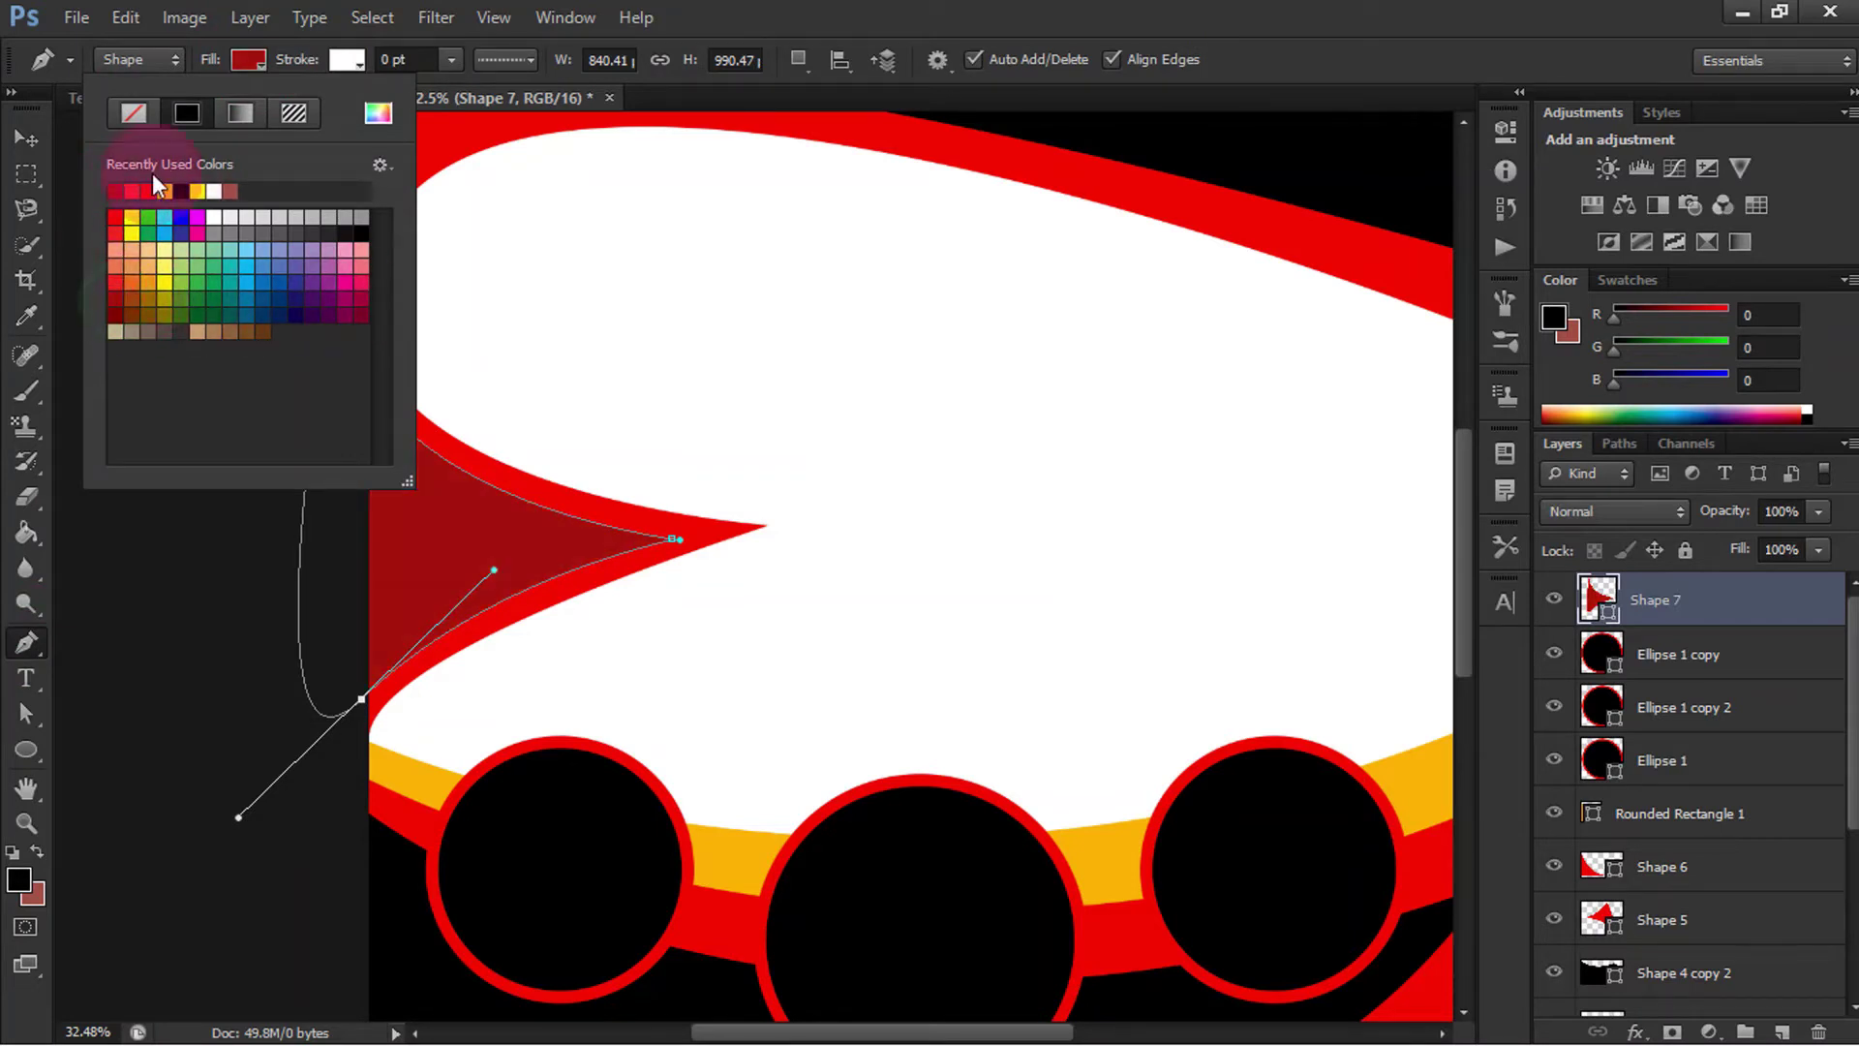
left_click(250, 64)
key("v")
left_click(777, 308)
Step: Select the top-edge Shape 3 and switch its fill to a gradient
scroll(778, 304, "down", 4)
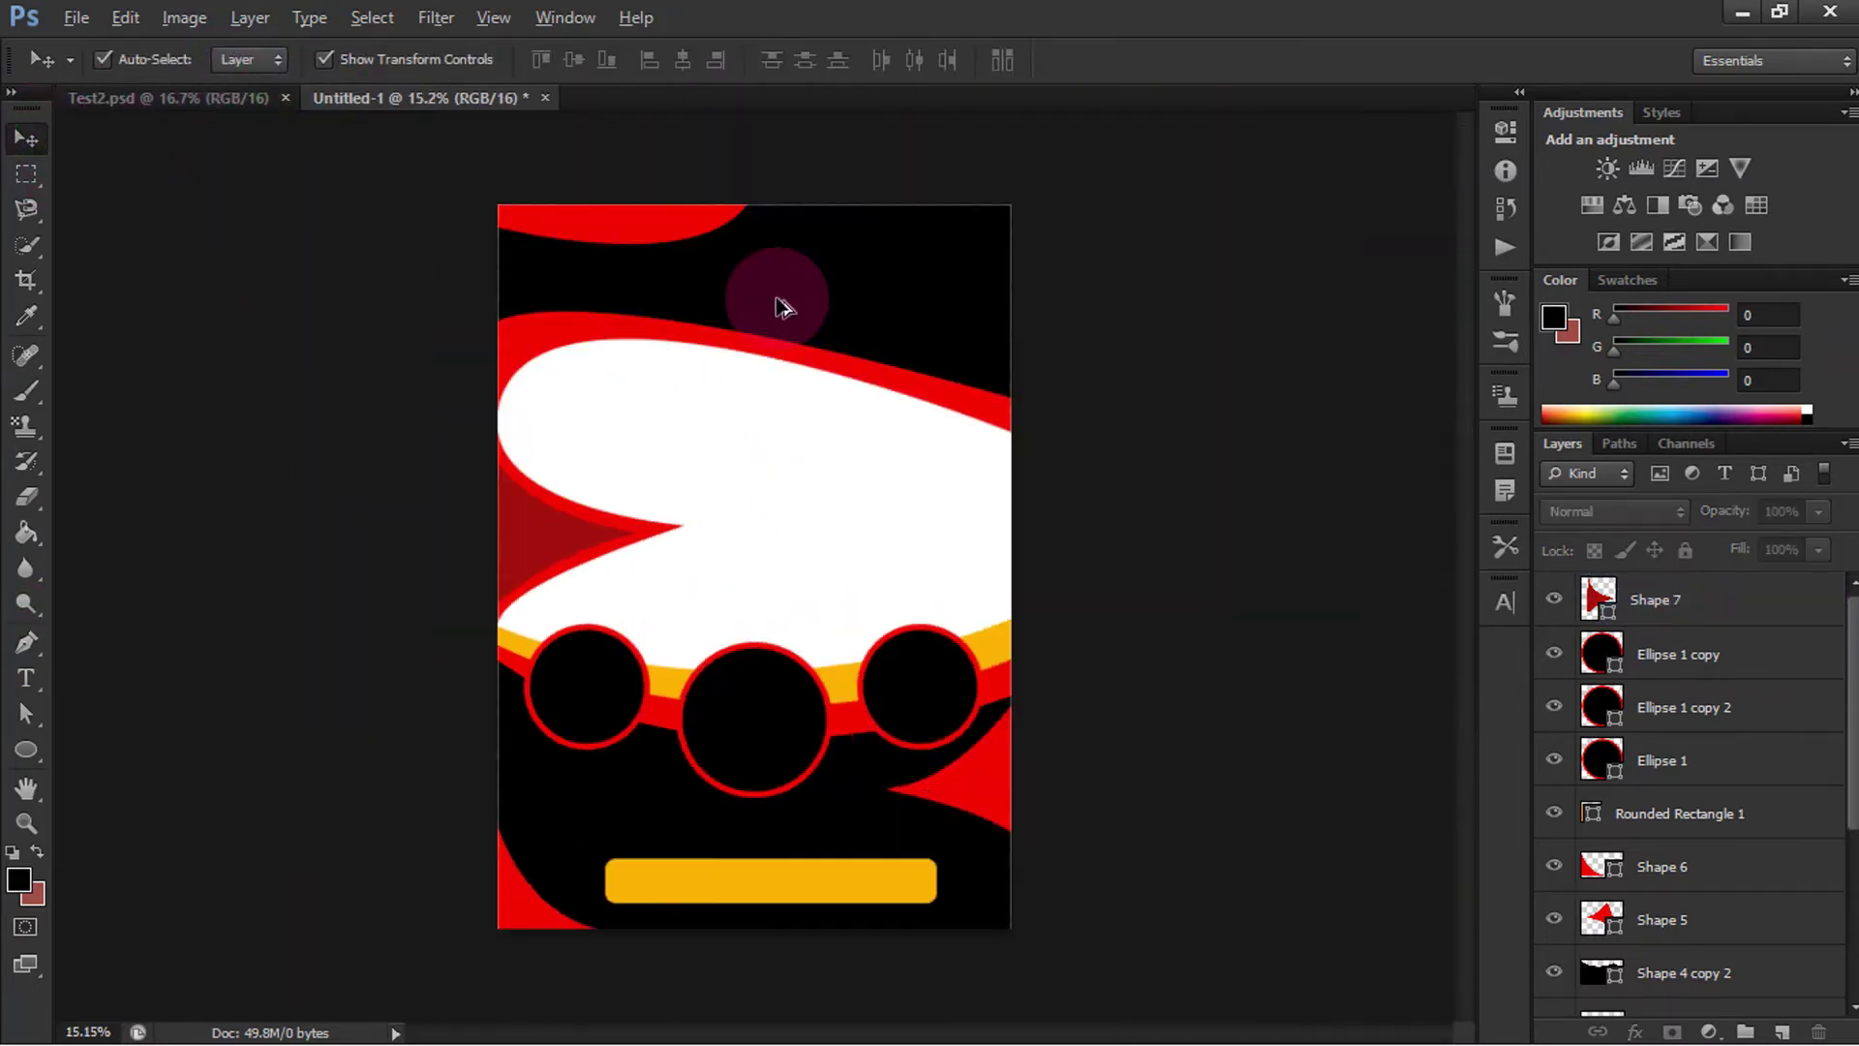
scroll(776, 303, "up", 1)
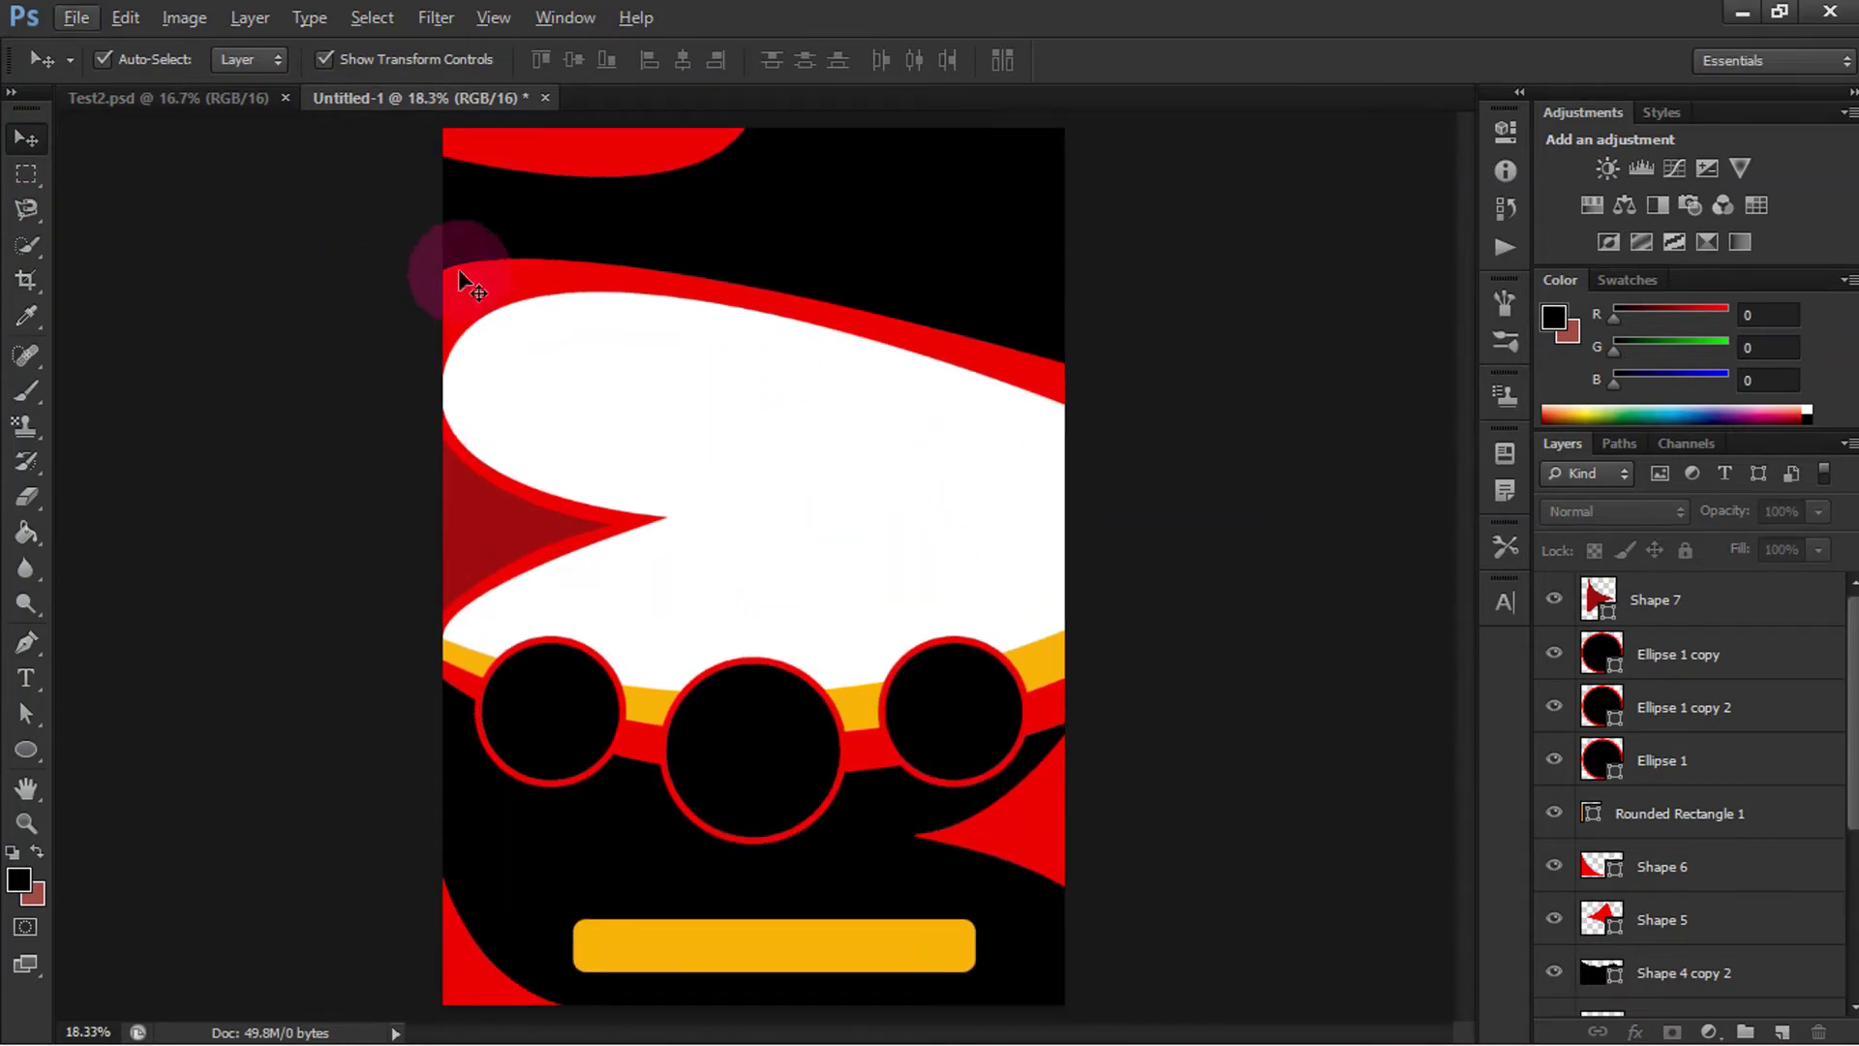
left_click(562, 159)
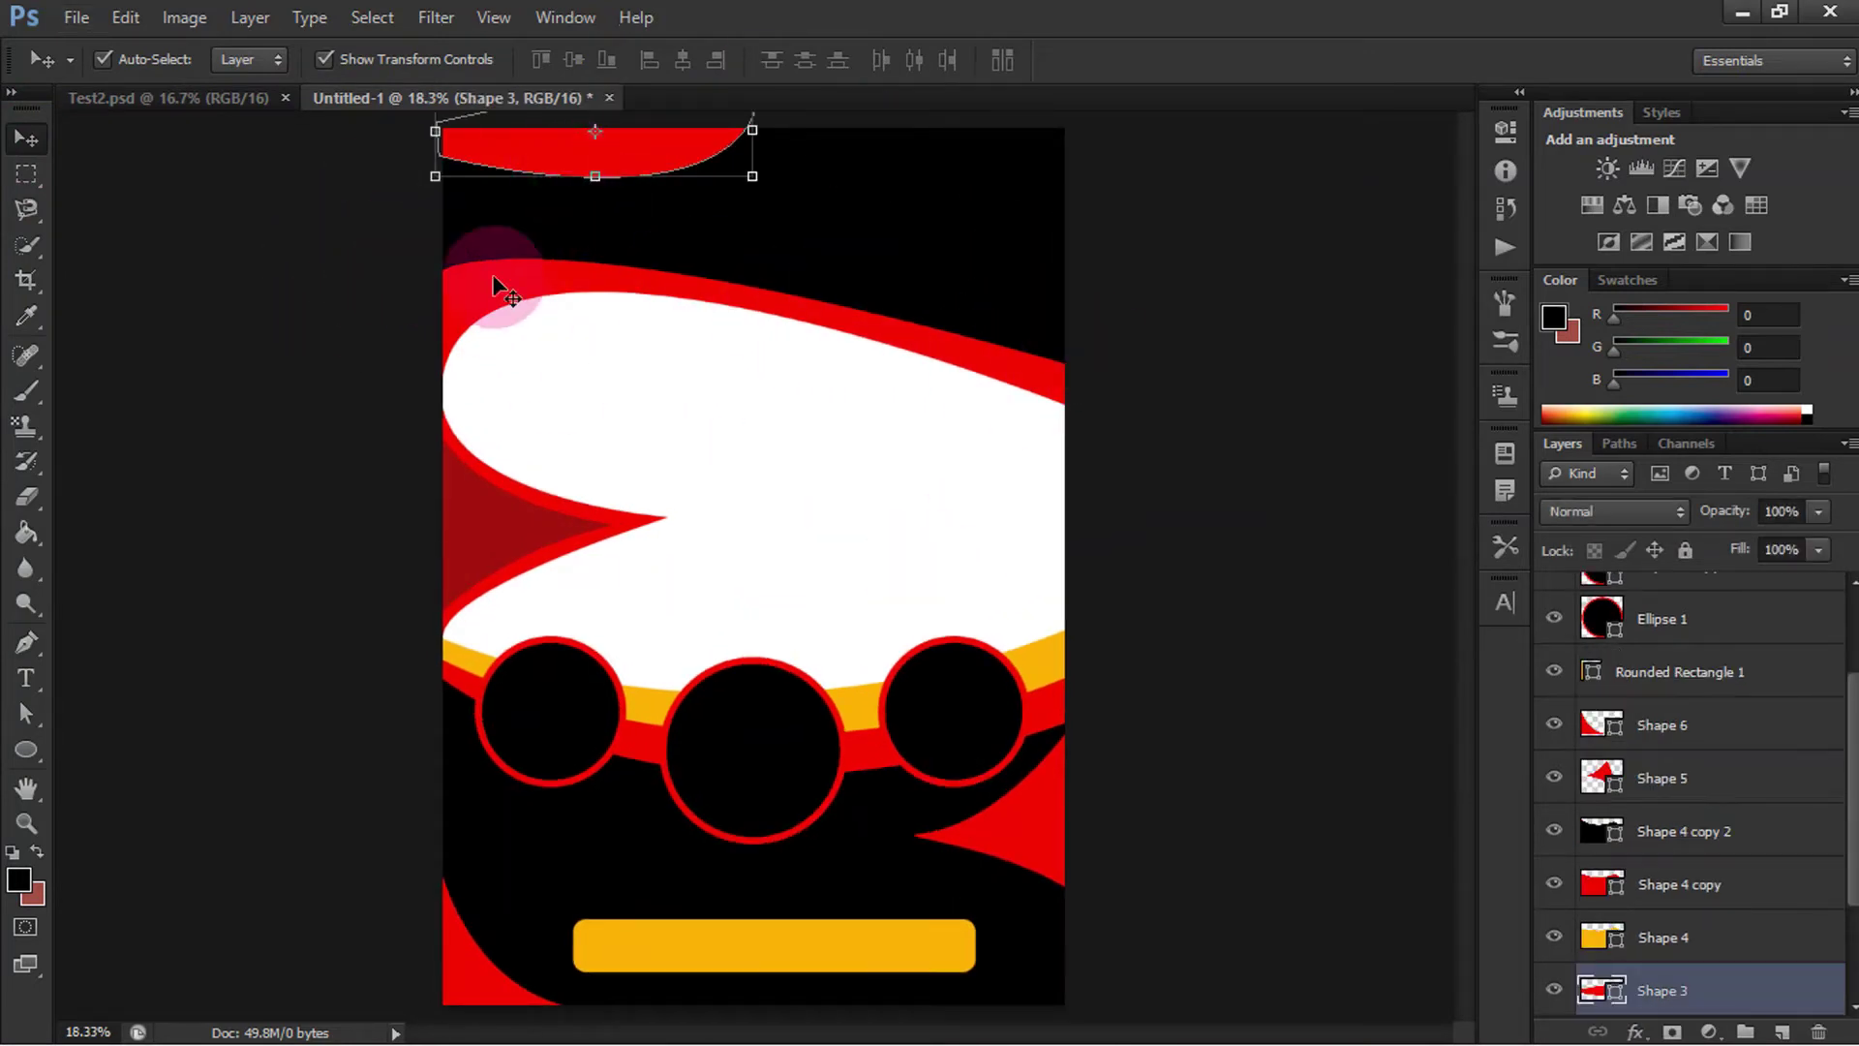
left_click(319, 303)
left_click(625, 169)
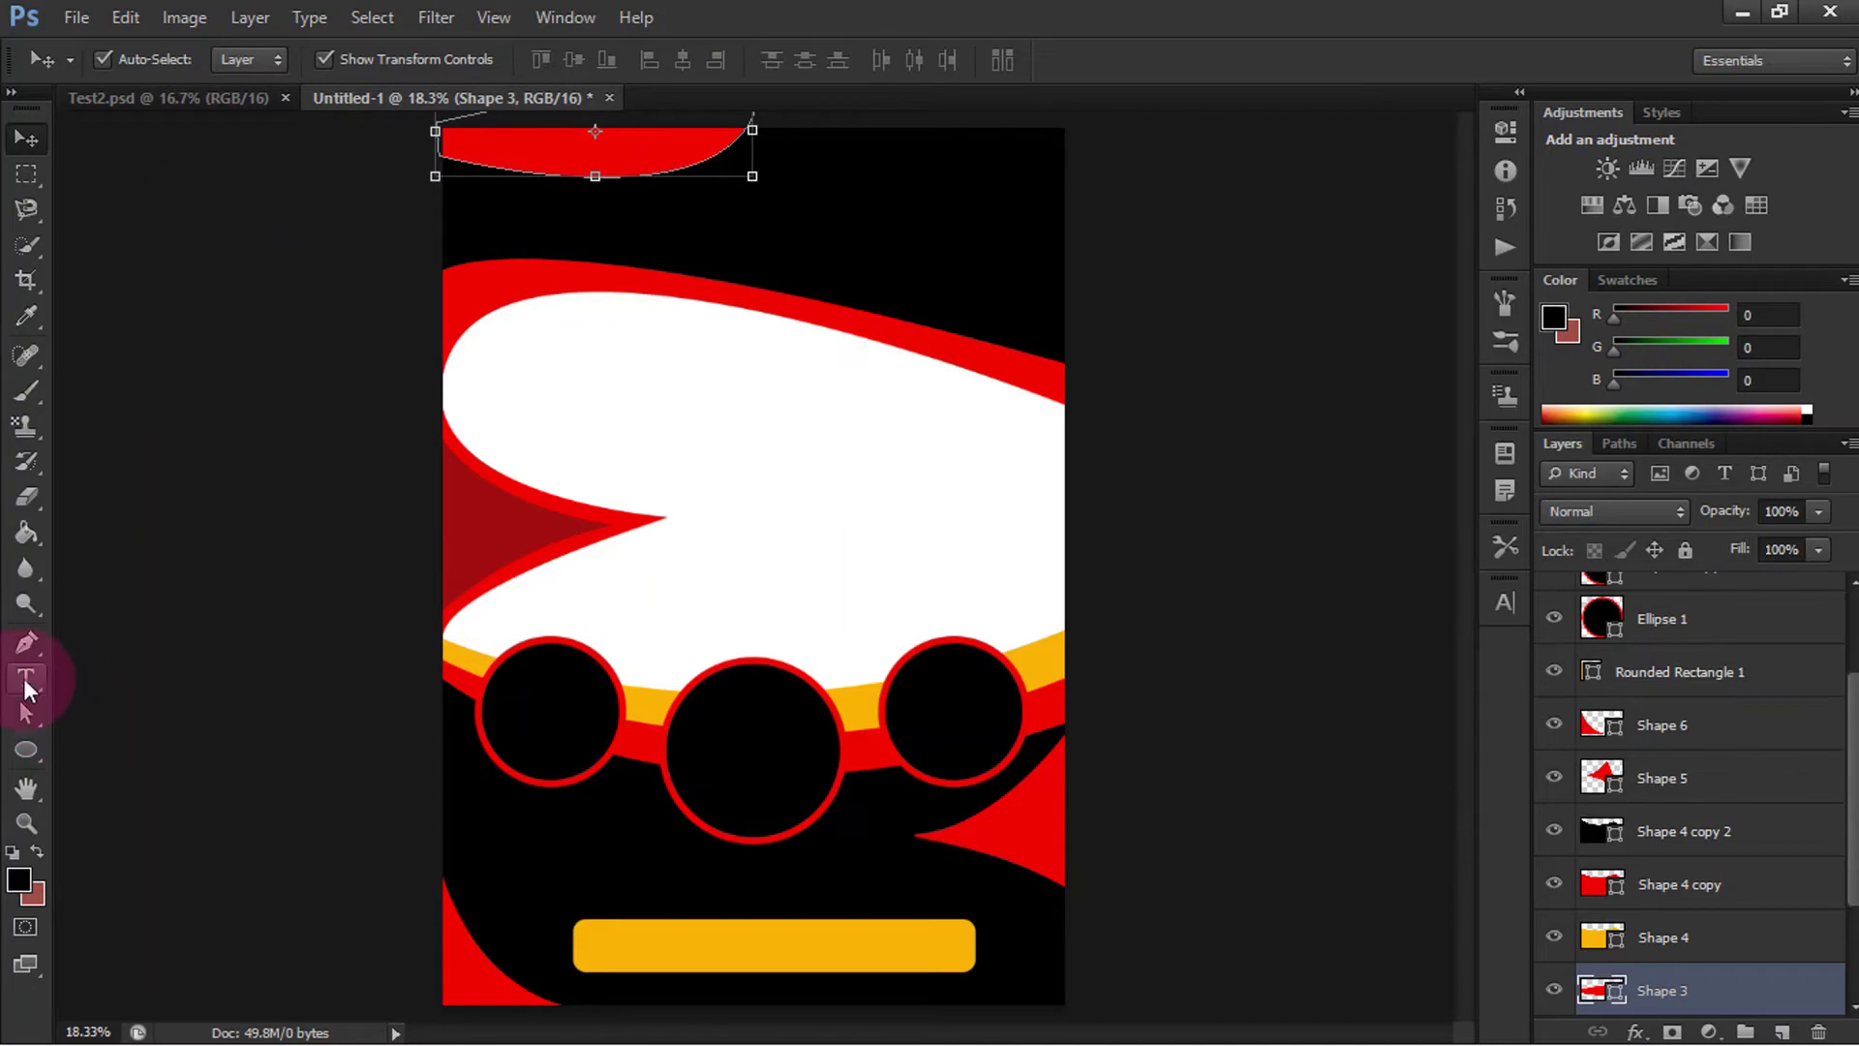
left_click(26, 642)
left_click(91, 635)
left_click(249, 60)
left_click(241, 113)
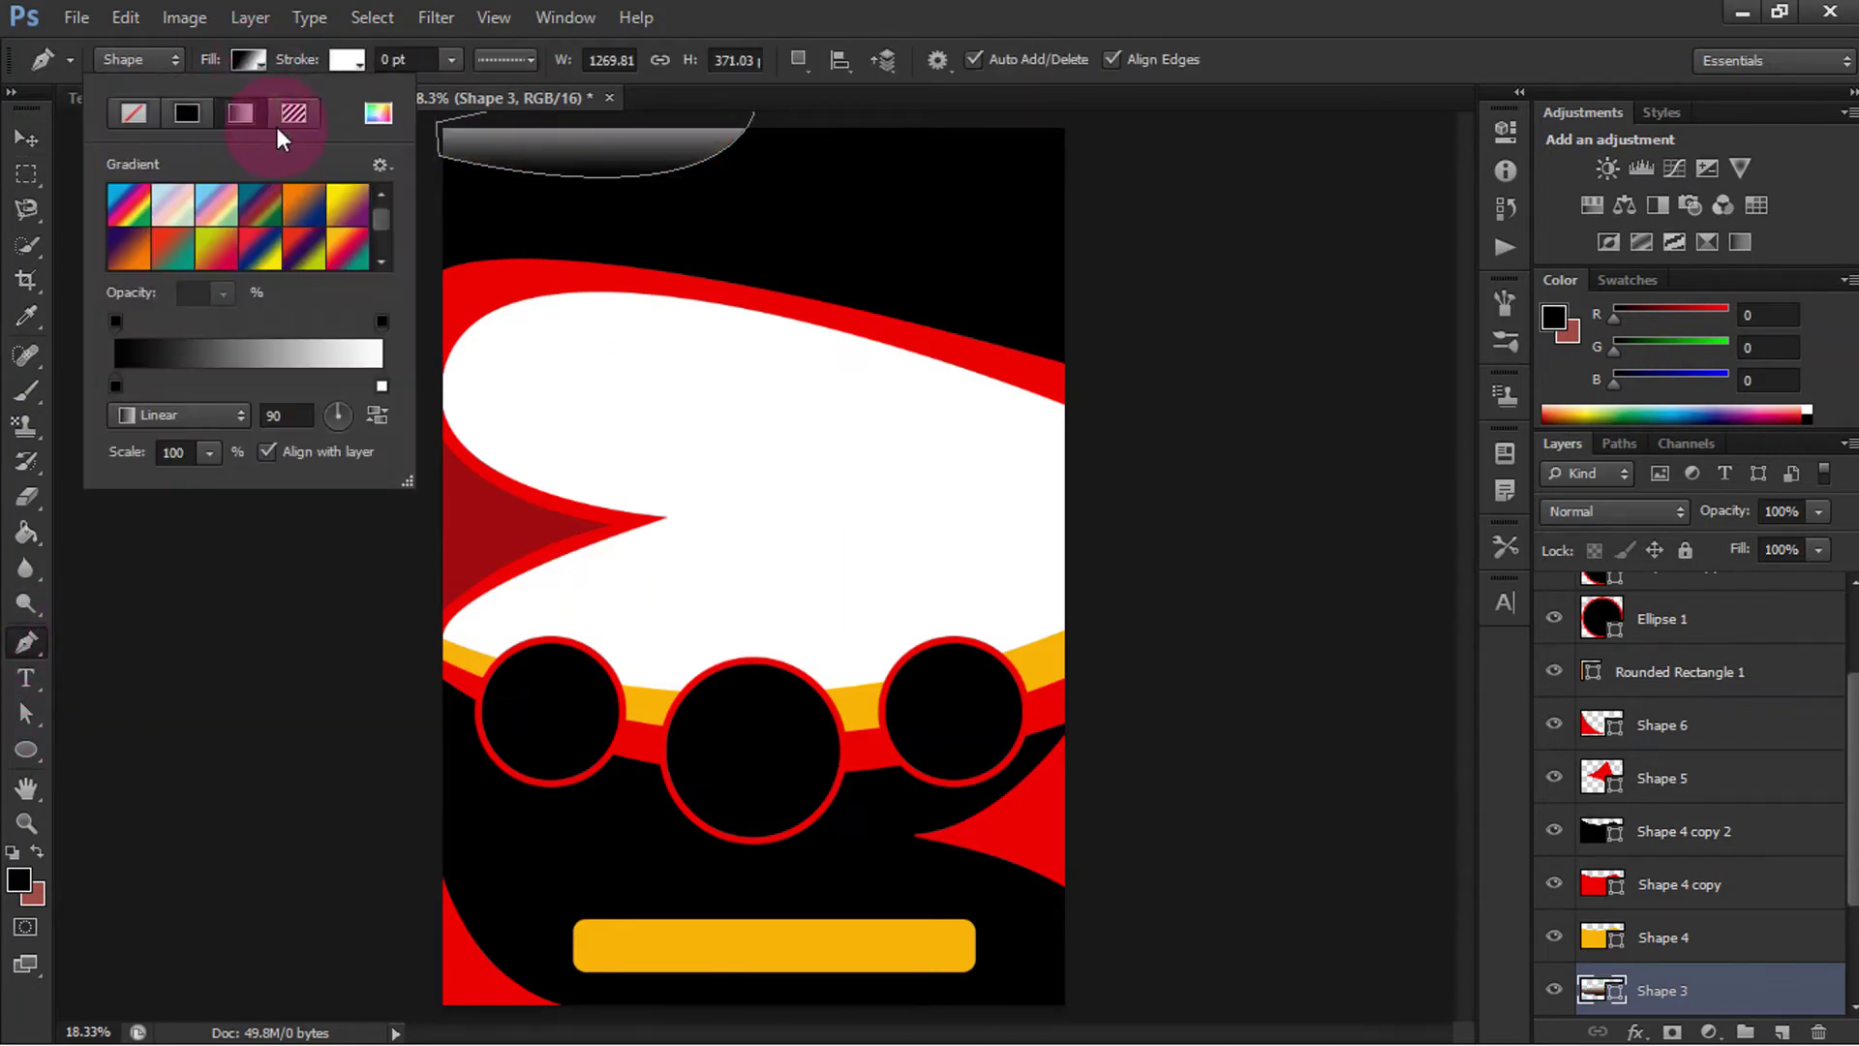
Step: Set the gradient stops to bright red and deep red
double_click(380, 388)
type("100")
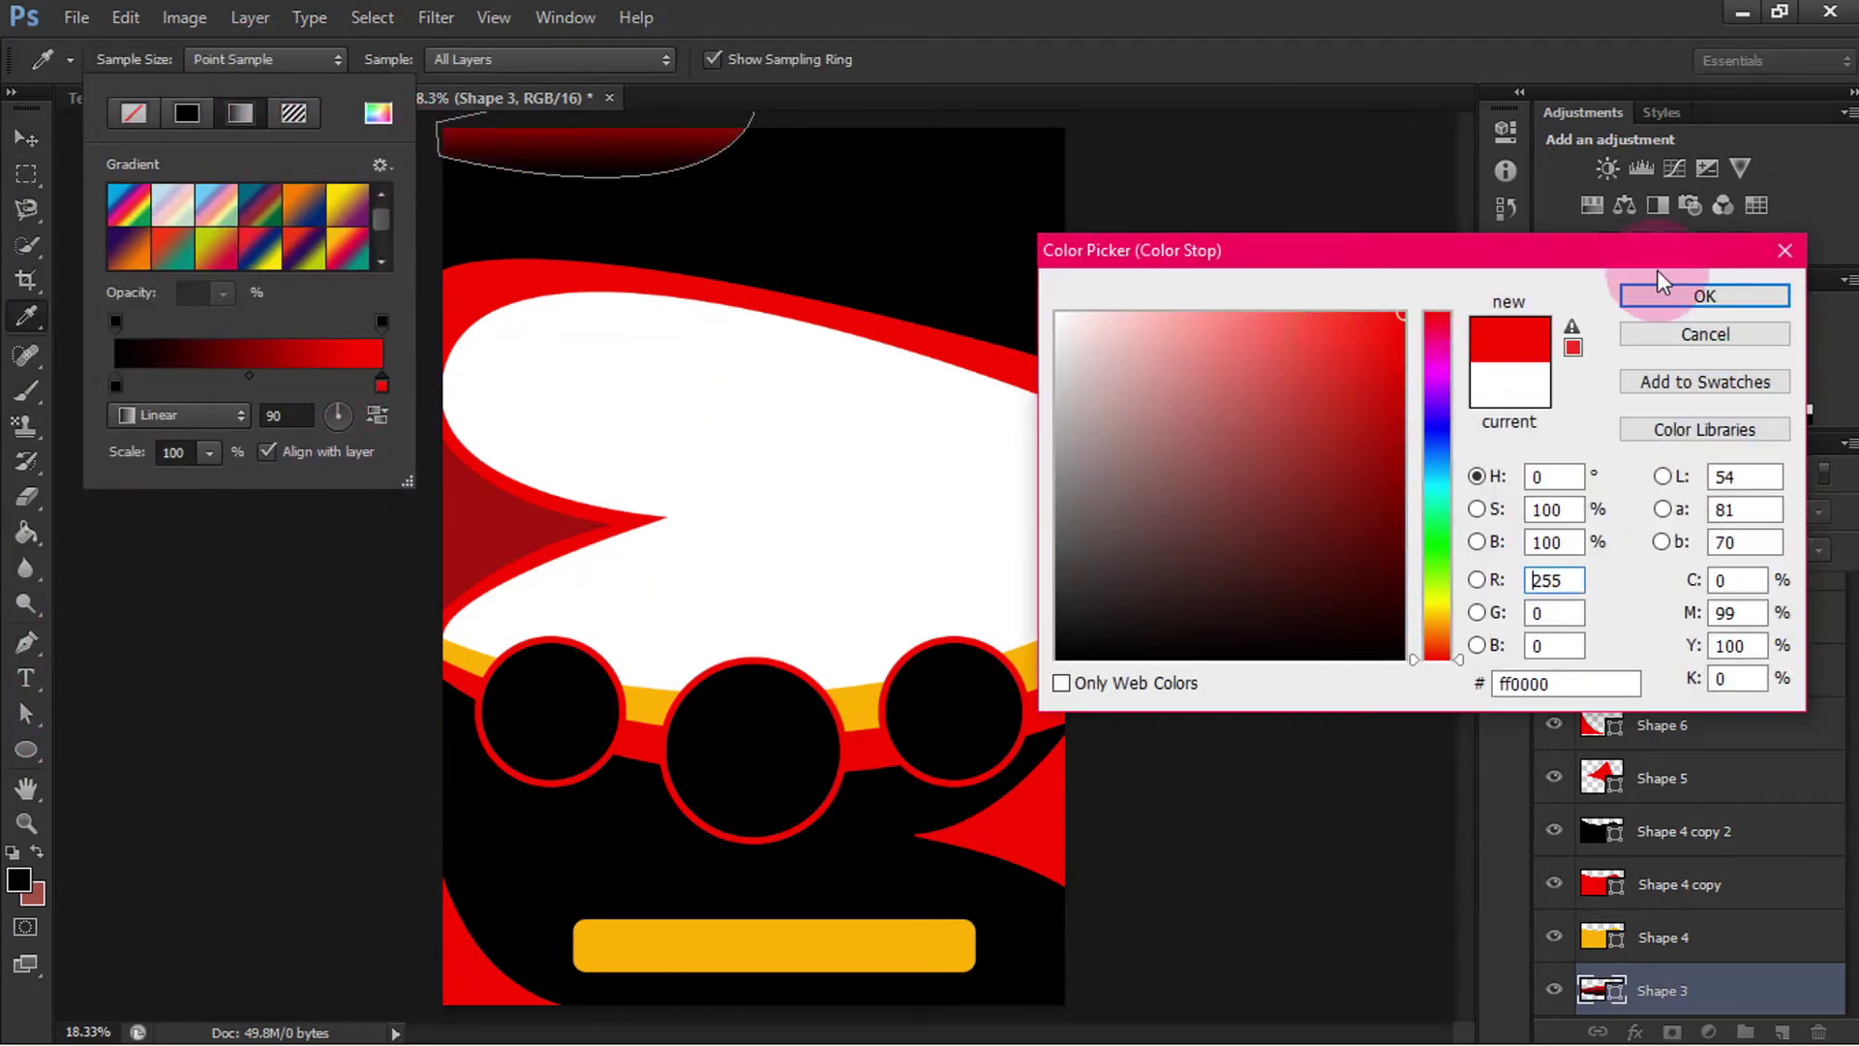
left_click(1657, 269)
left_click(116, 387)
double_click(116, 386)
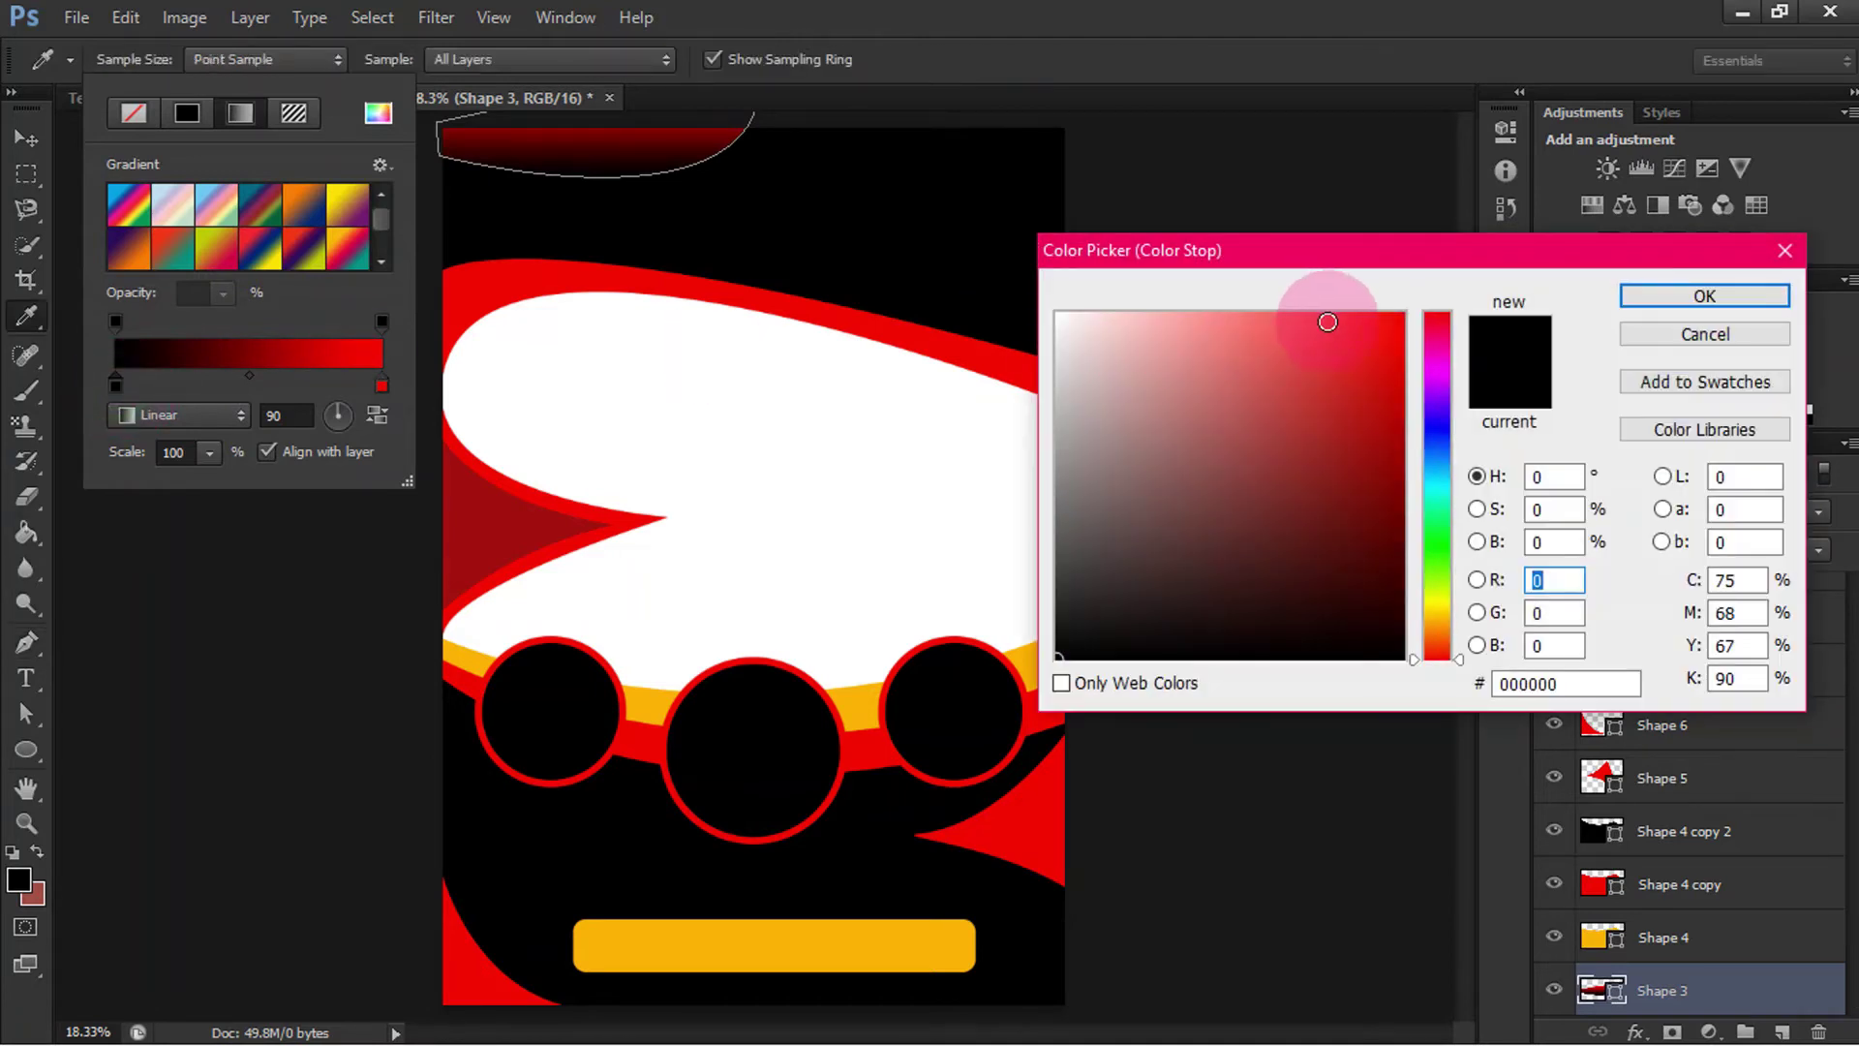
left_click(1327, 323)
left_click_drag(1319, 322, 1396, 417)
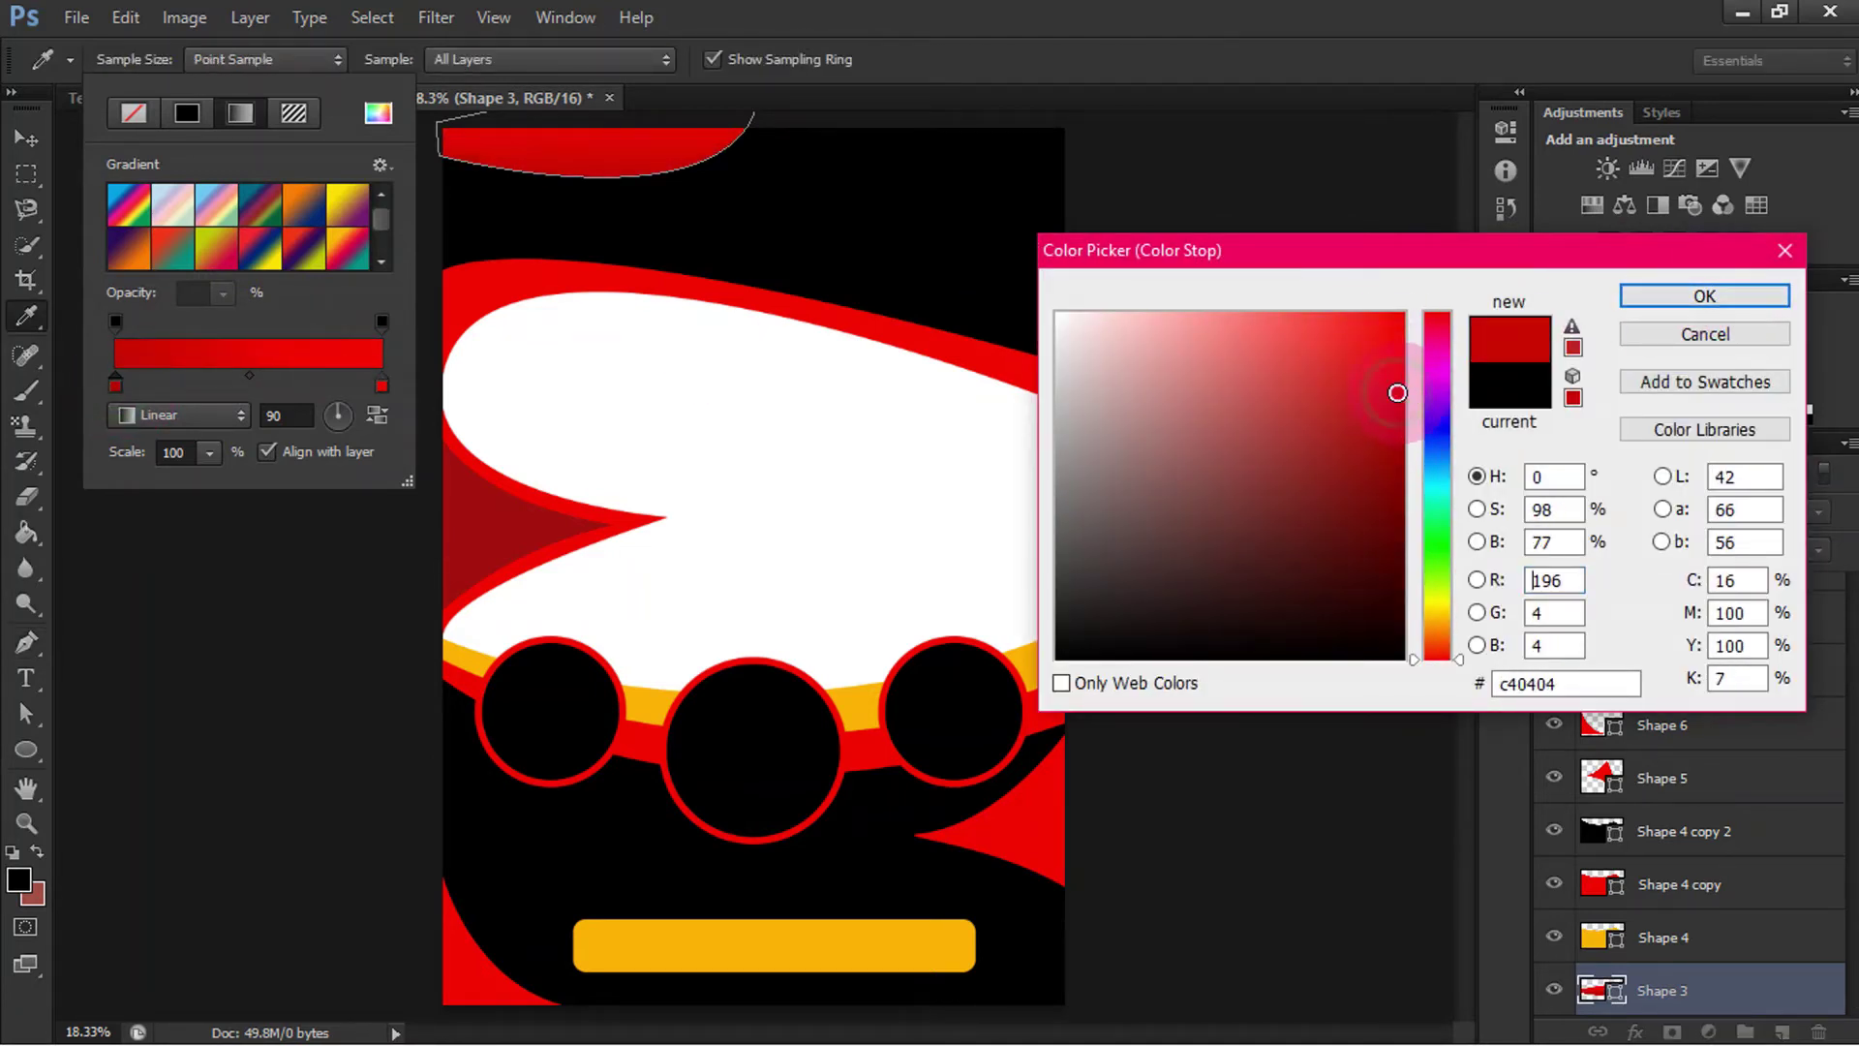
left_click(1652, 292)
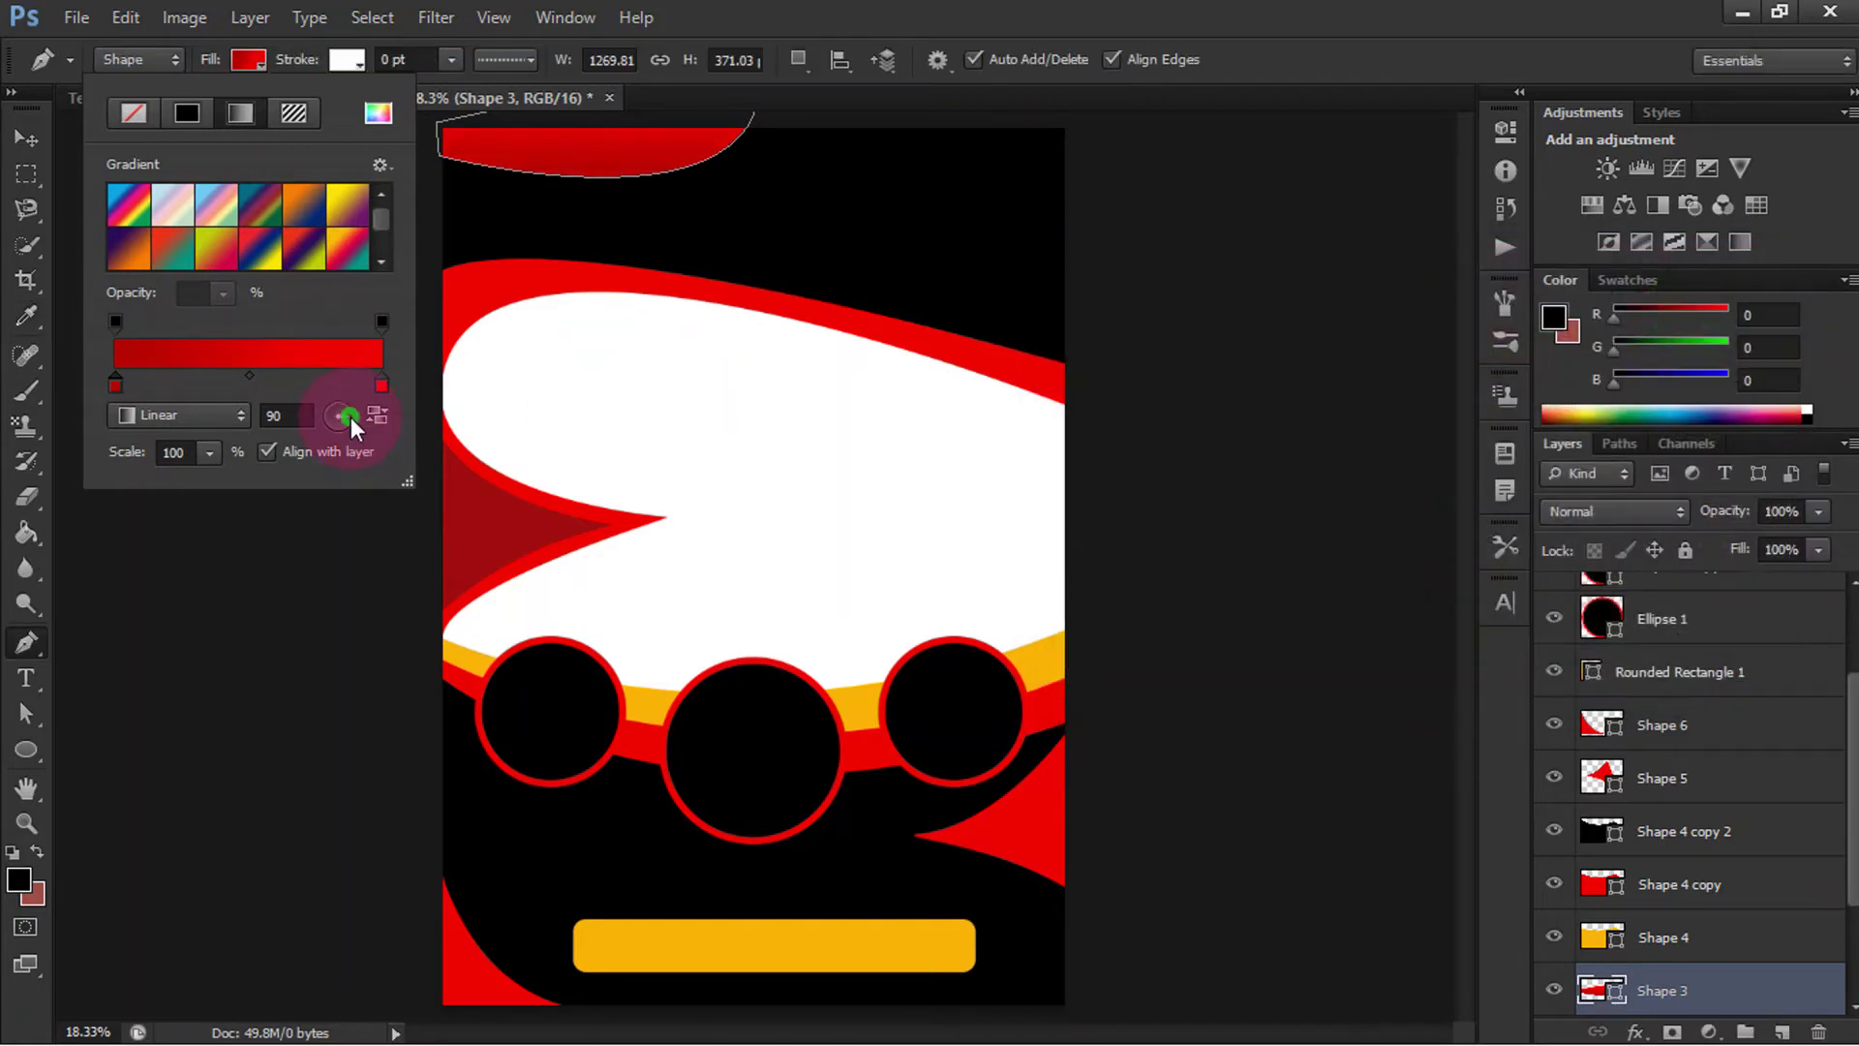
left_click(321, 204)
left_click(26, 138)
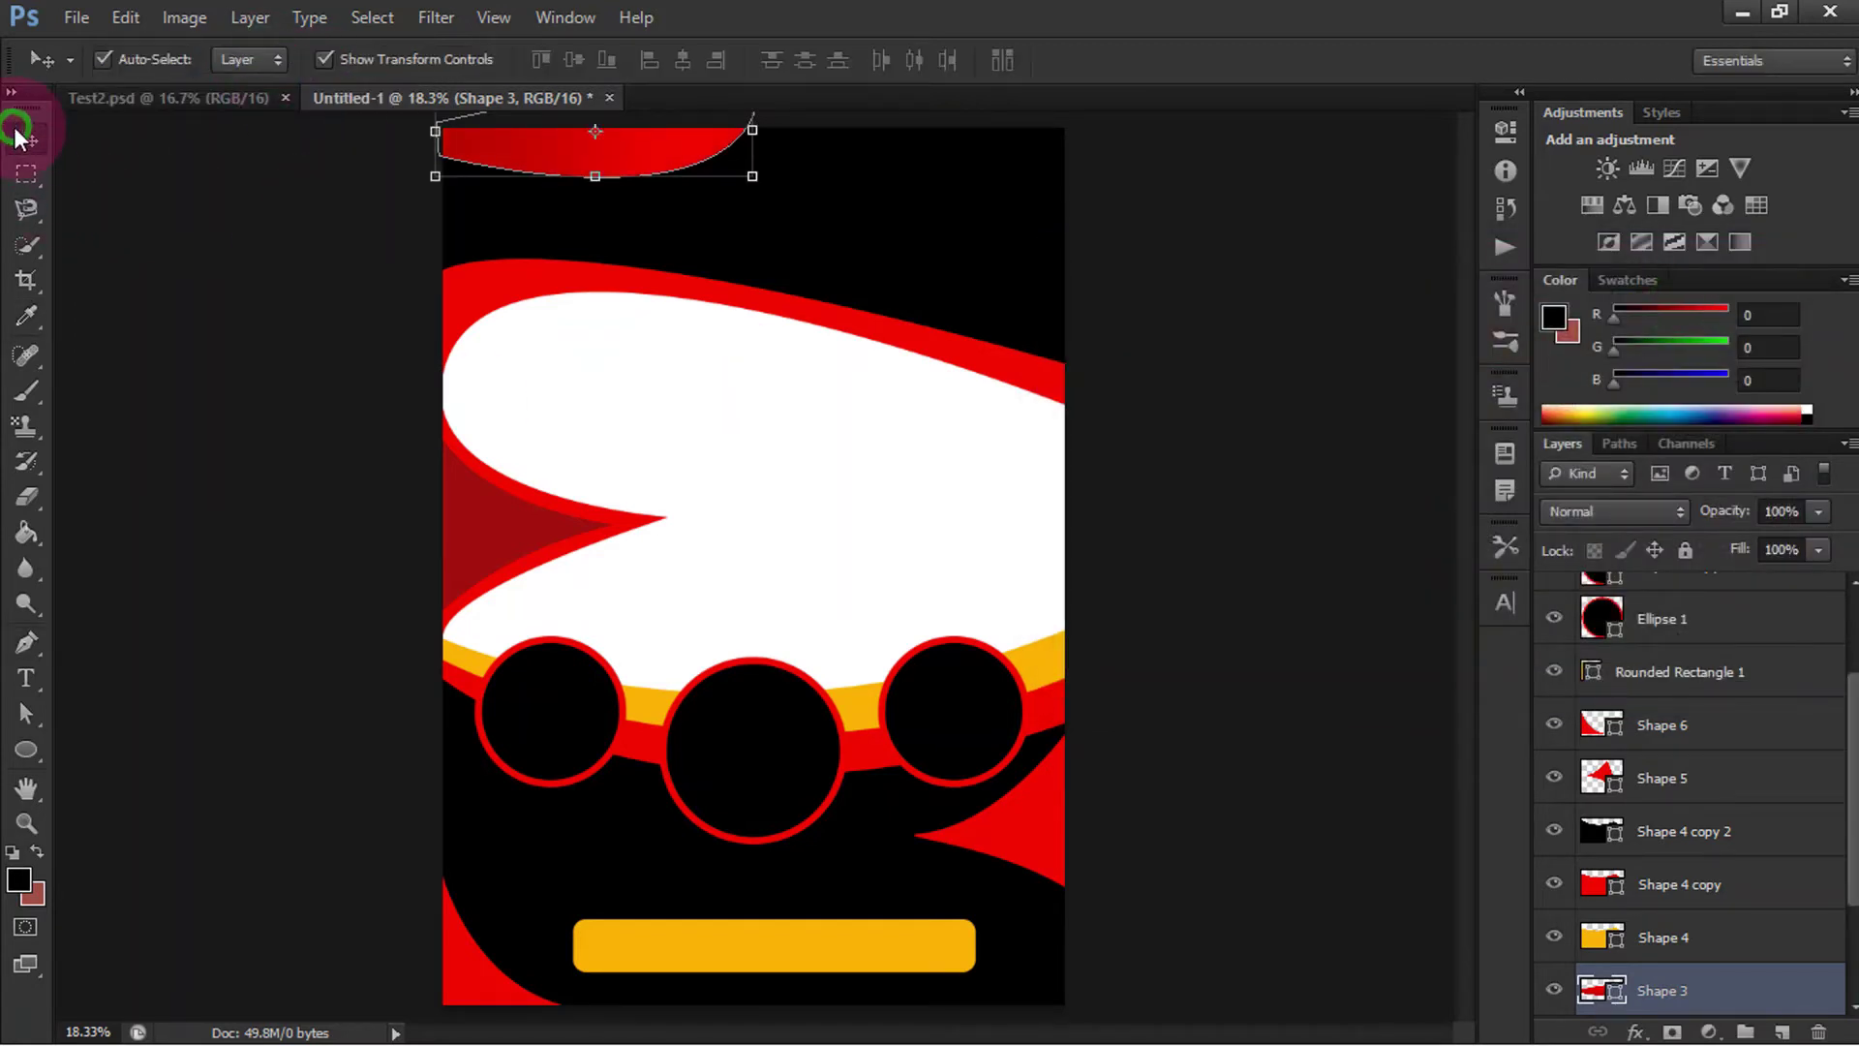
left_click(252, 399)
Step: Fill the Shape 1 band with a red-to-red gradient angled at 14 degrees
left_click(530, 281)
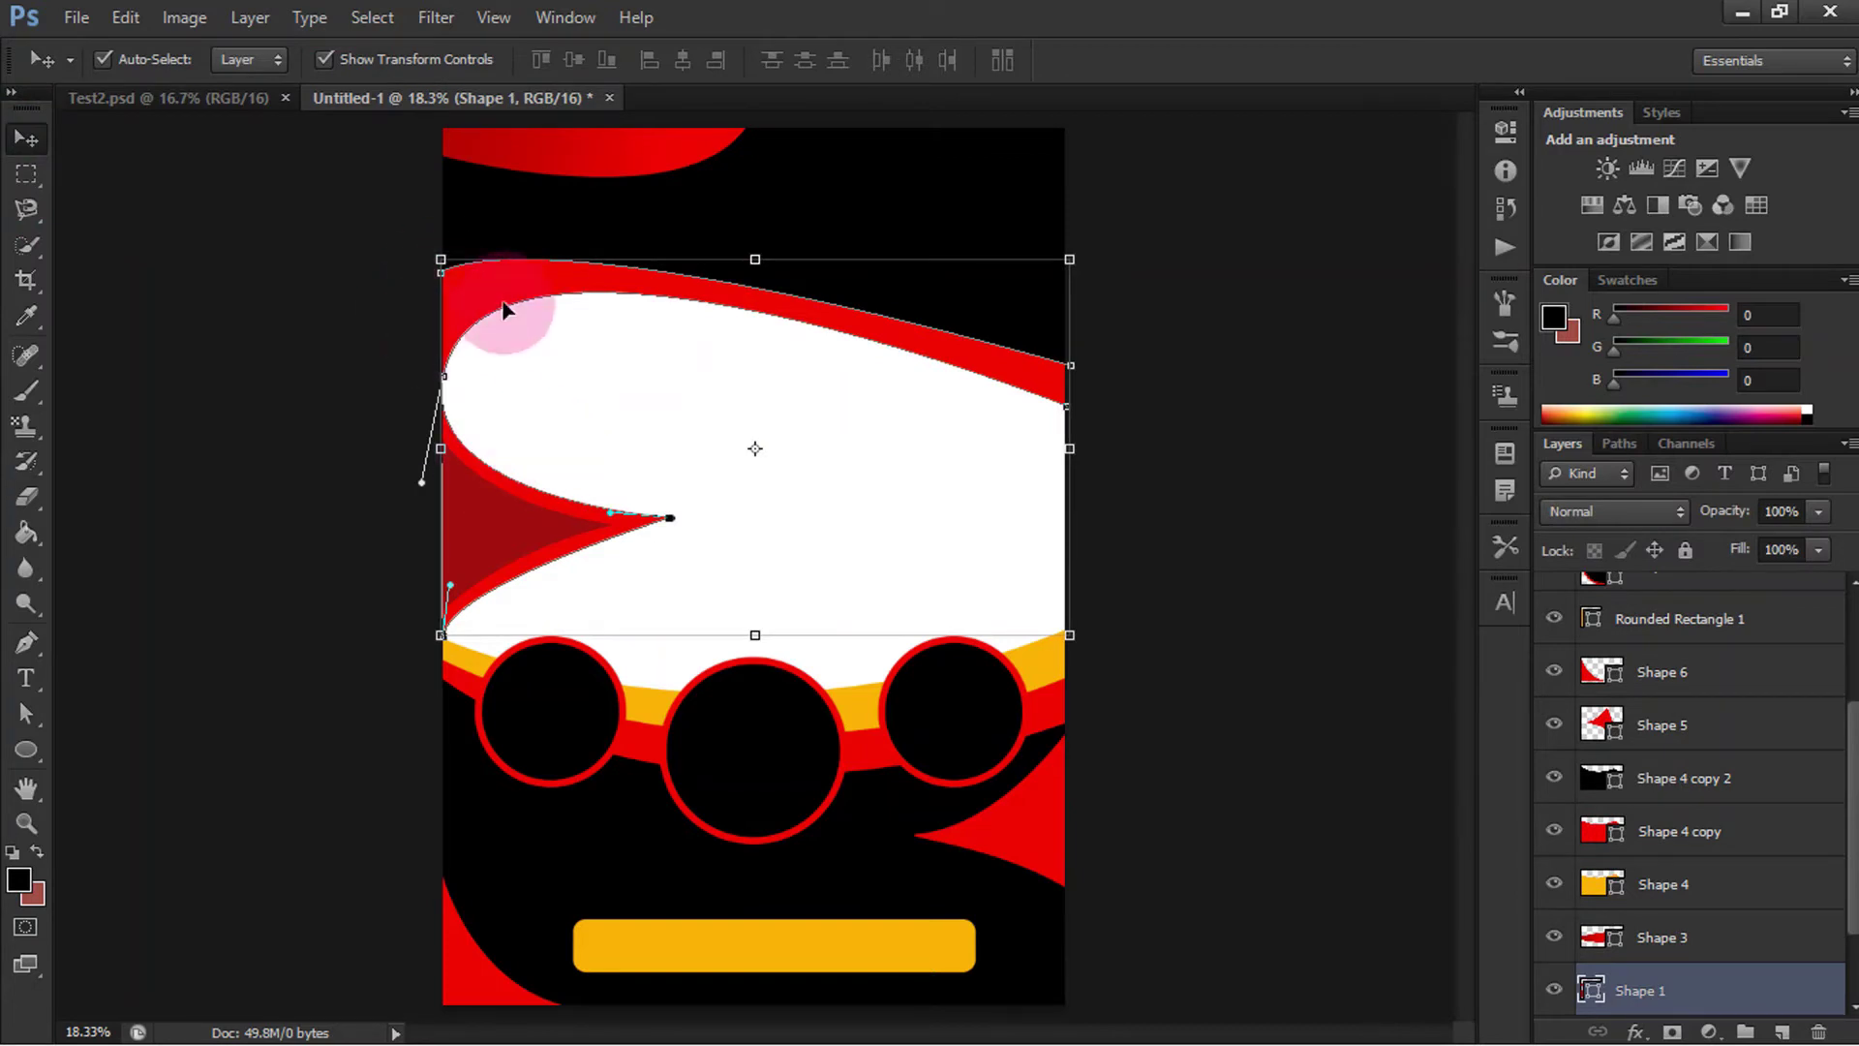
left_click(21, 639)
left_click(248, 61)
left_click(240, 113)
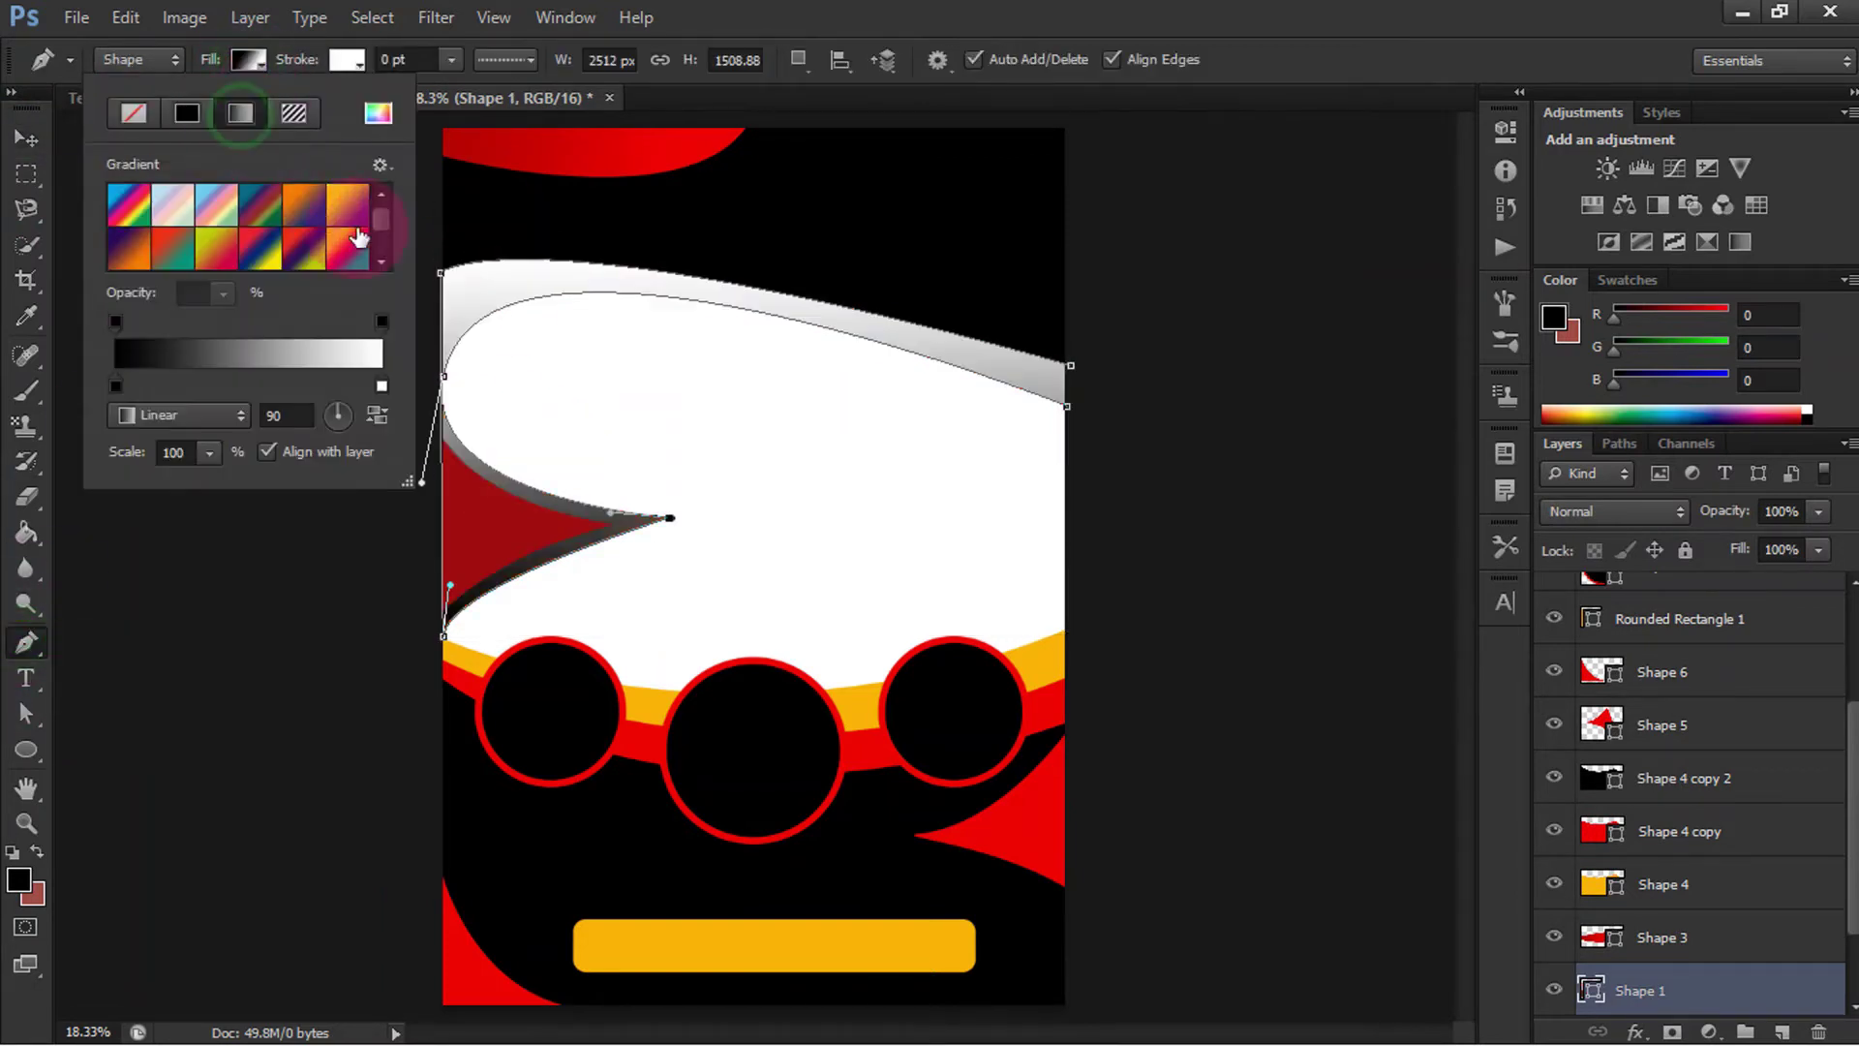
double_click(381, 385)
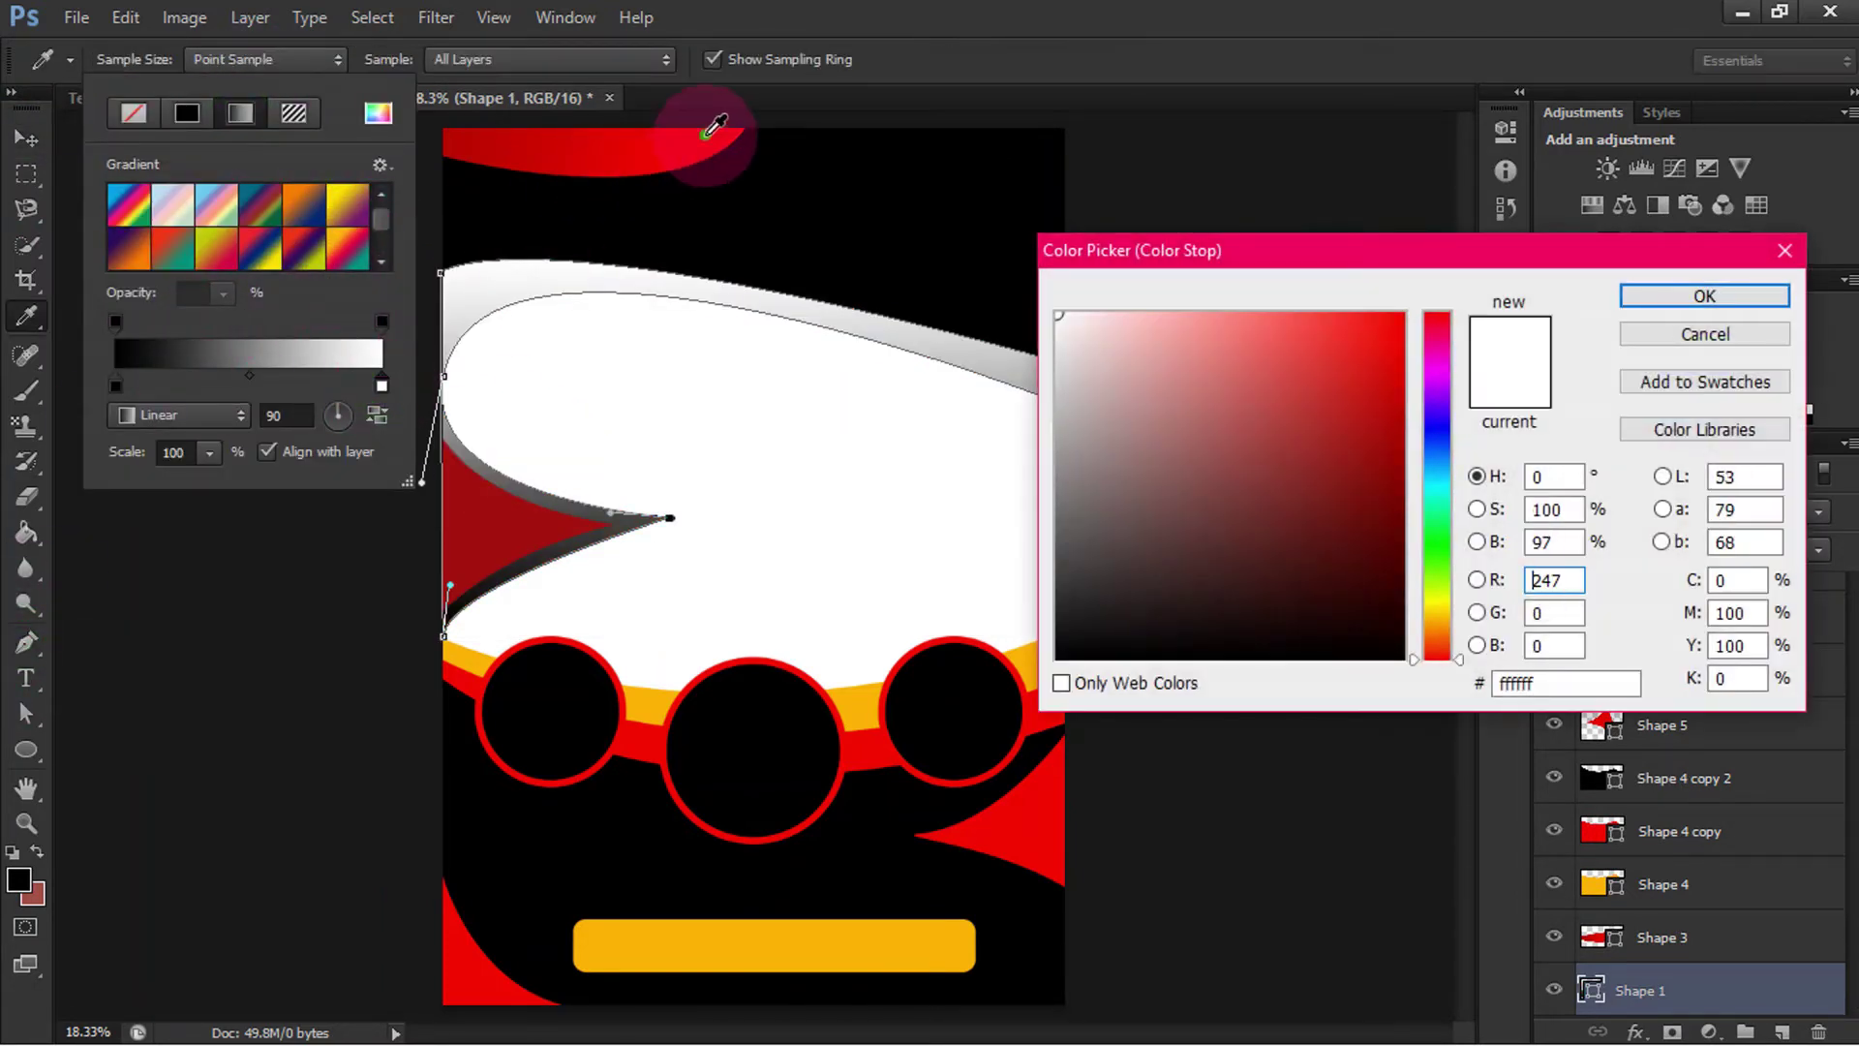
left_click(714, 136)
left_click(1662, 295)
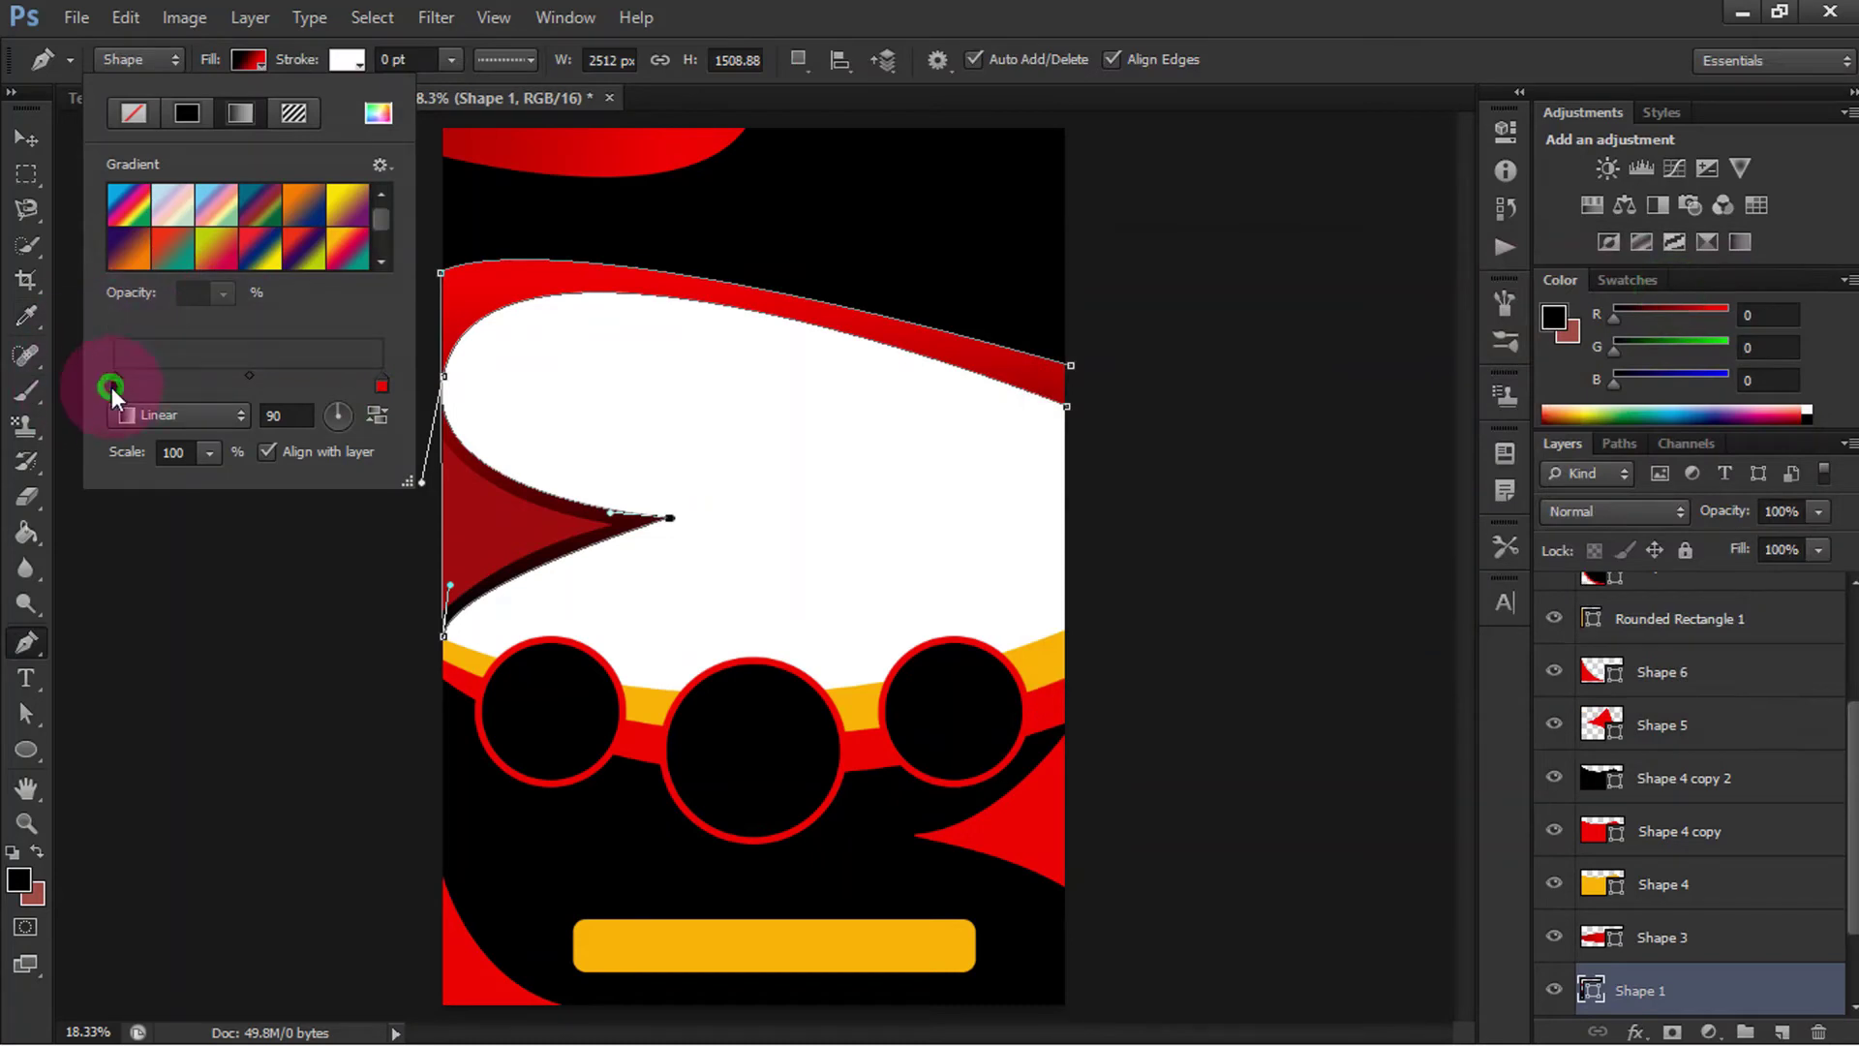
double_click(113, 387)
left_click(463, 135)
left_click(1661, 296)
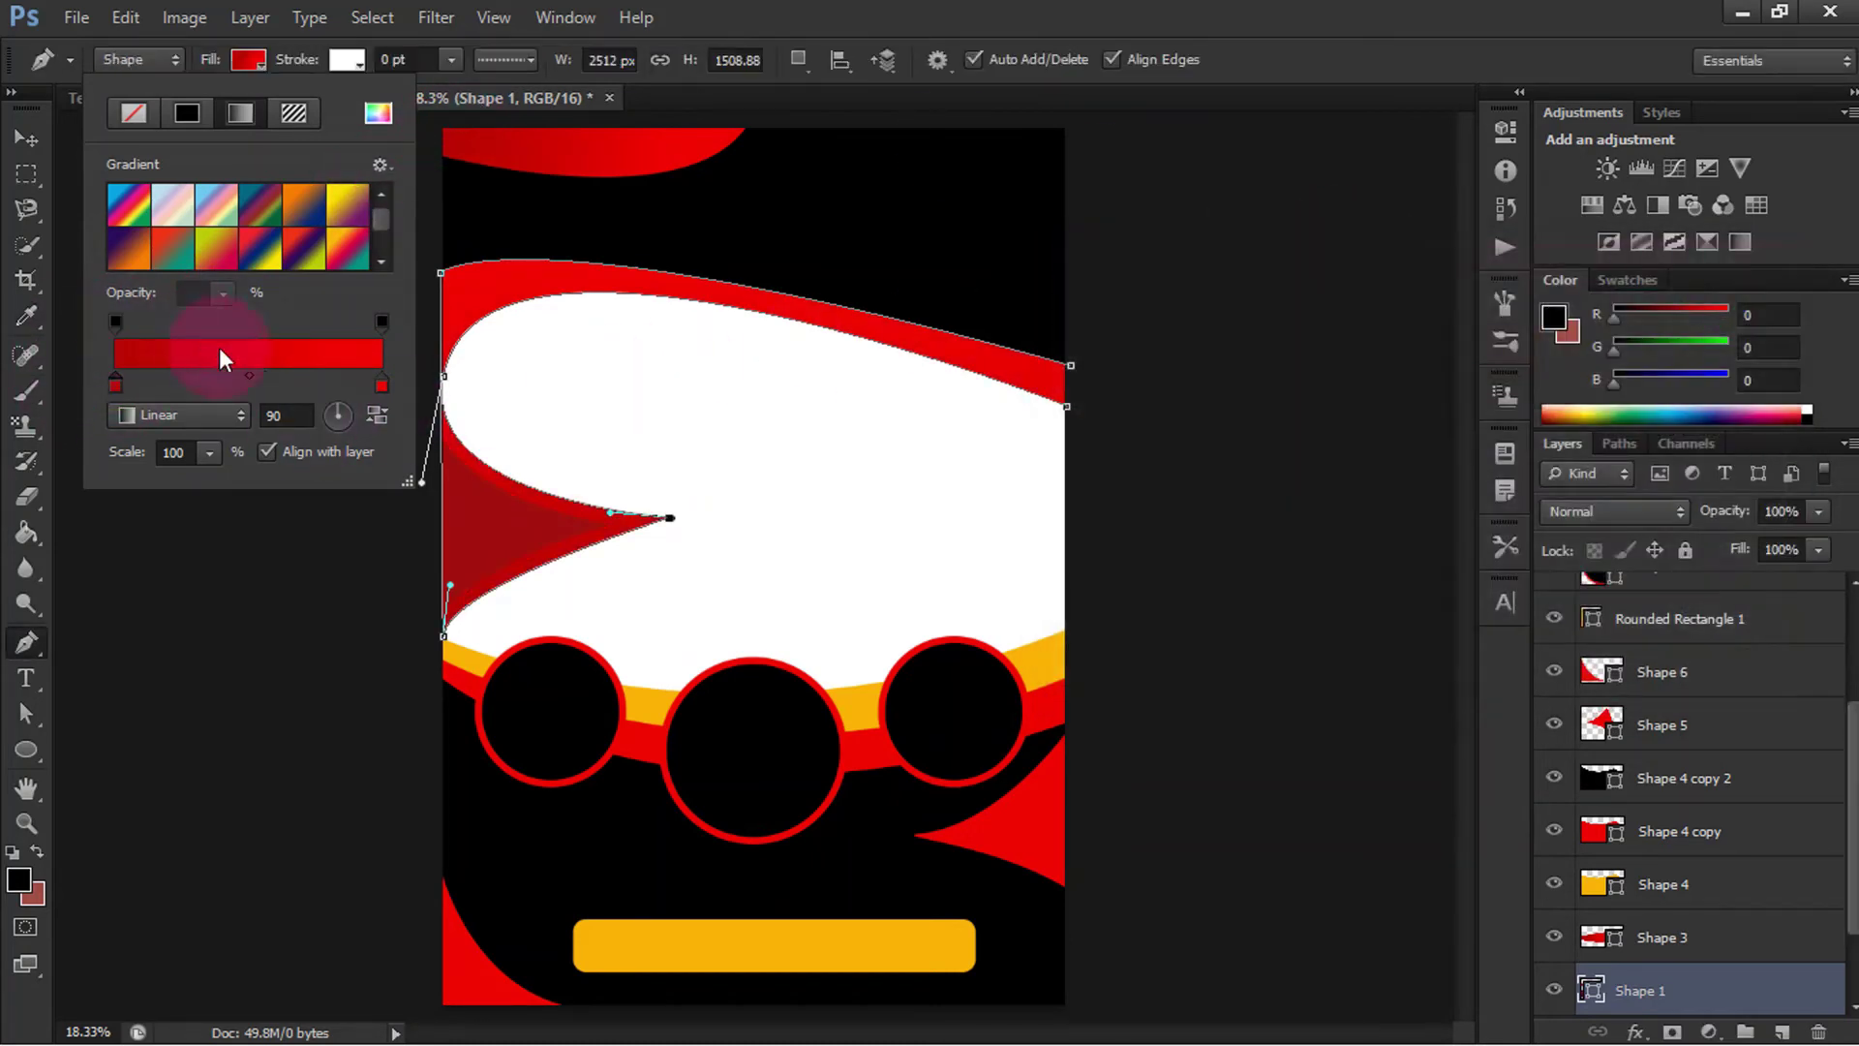
left_click(350, 416)
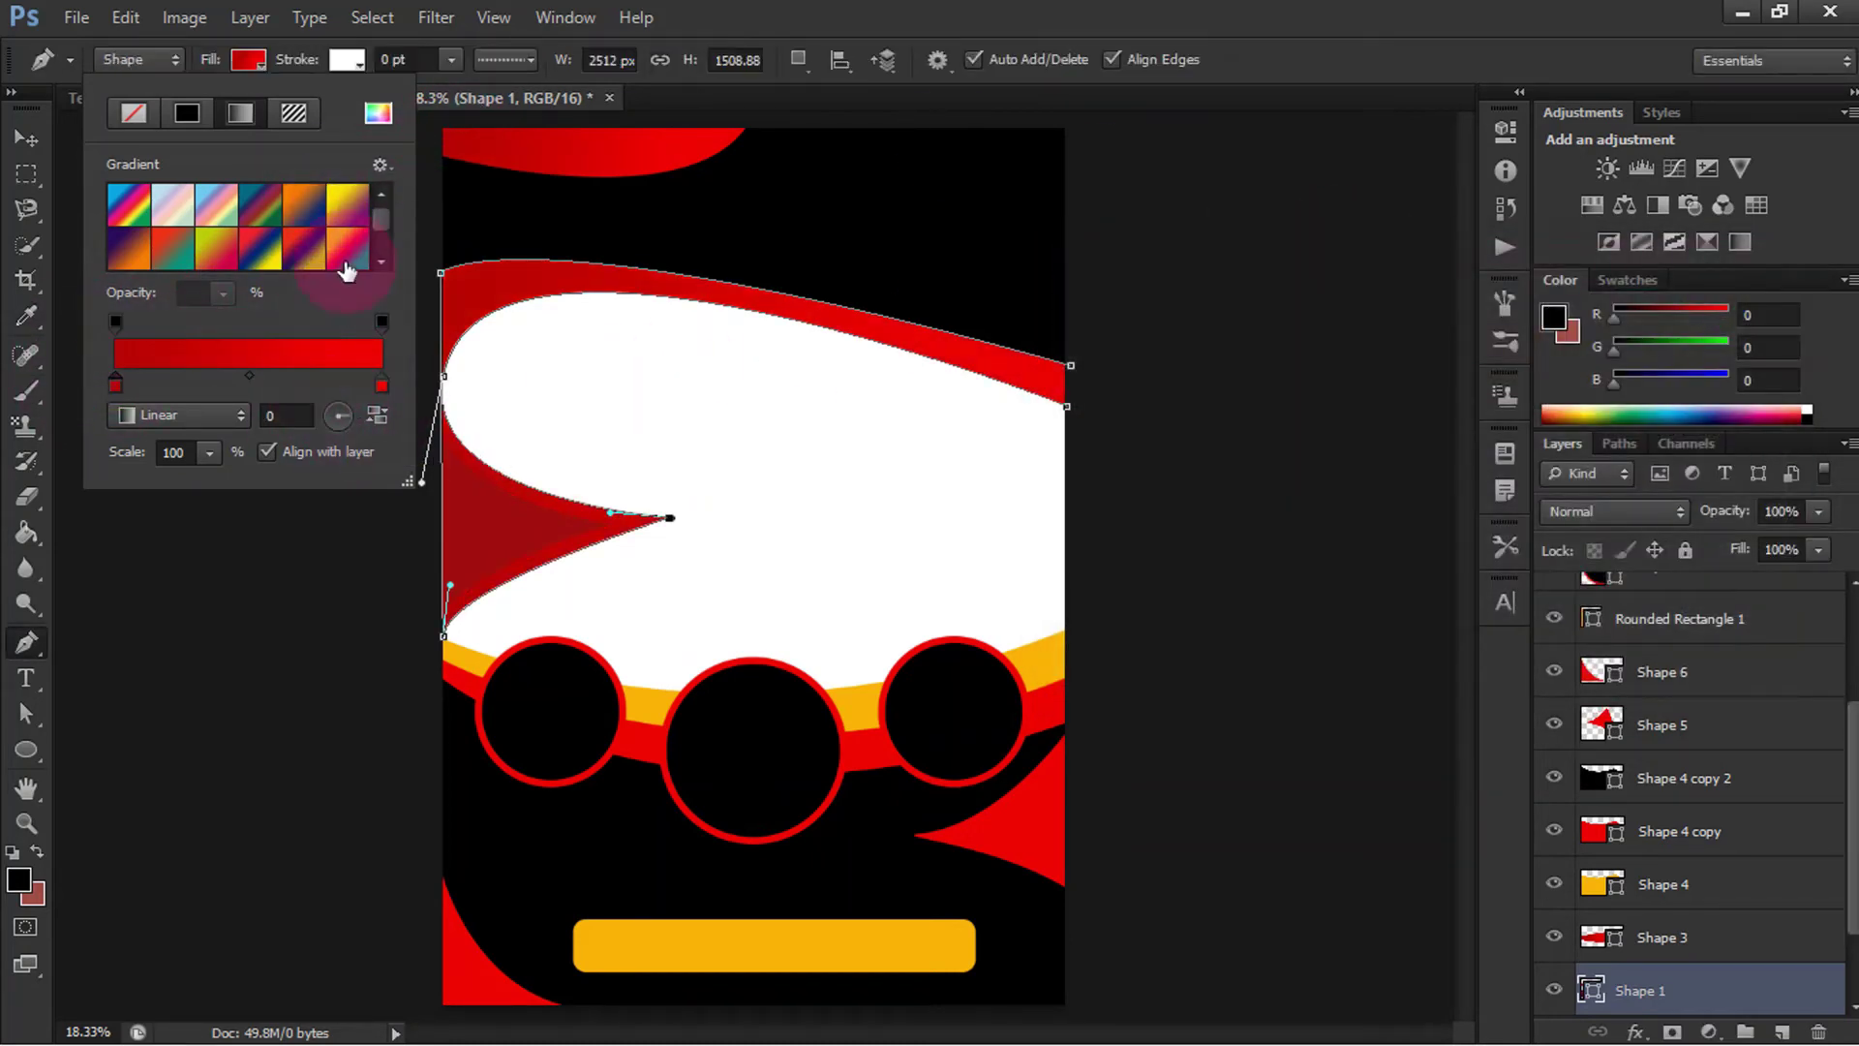
left_click(348, 413)
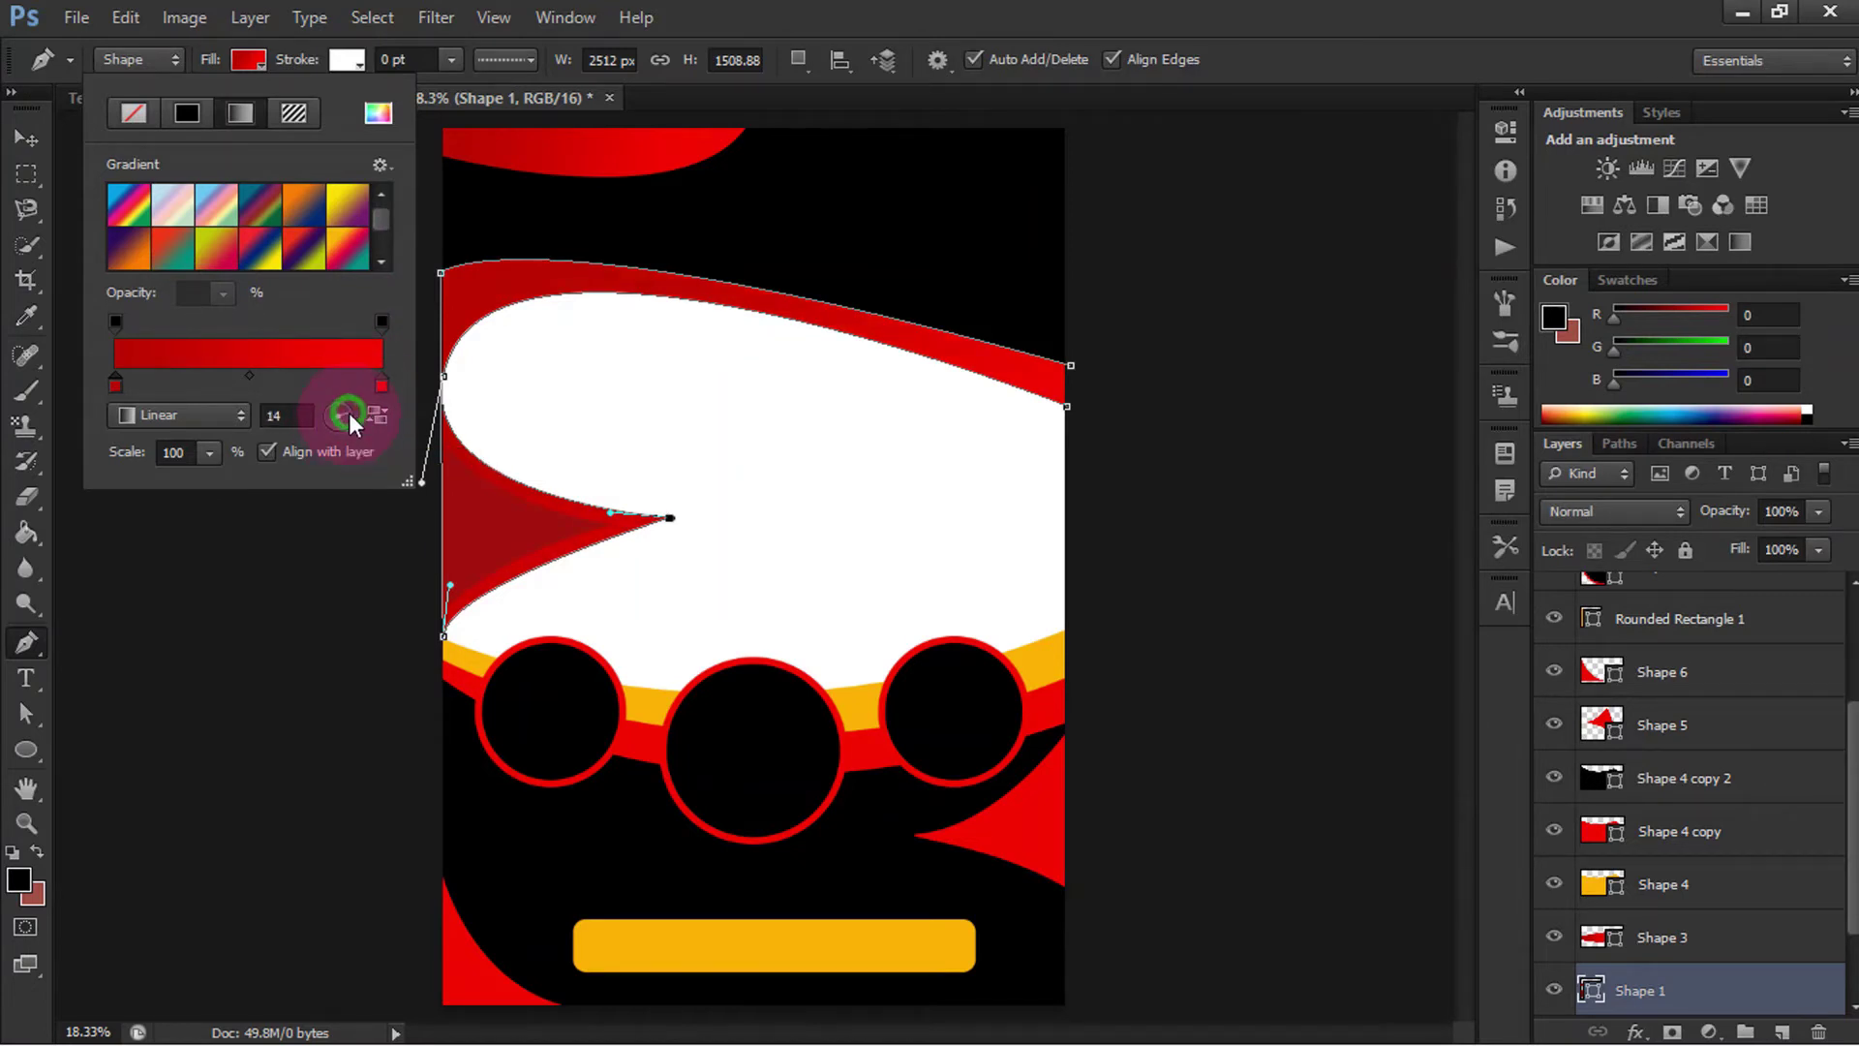
left_click(259, 76)
Step: Fill the Shape 7 triangle with a dark red (a60505) to red gradient at 0 degrees
left_click(26, 138)
left_click(439, 519)
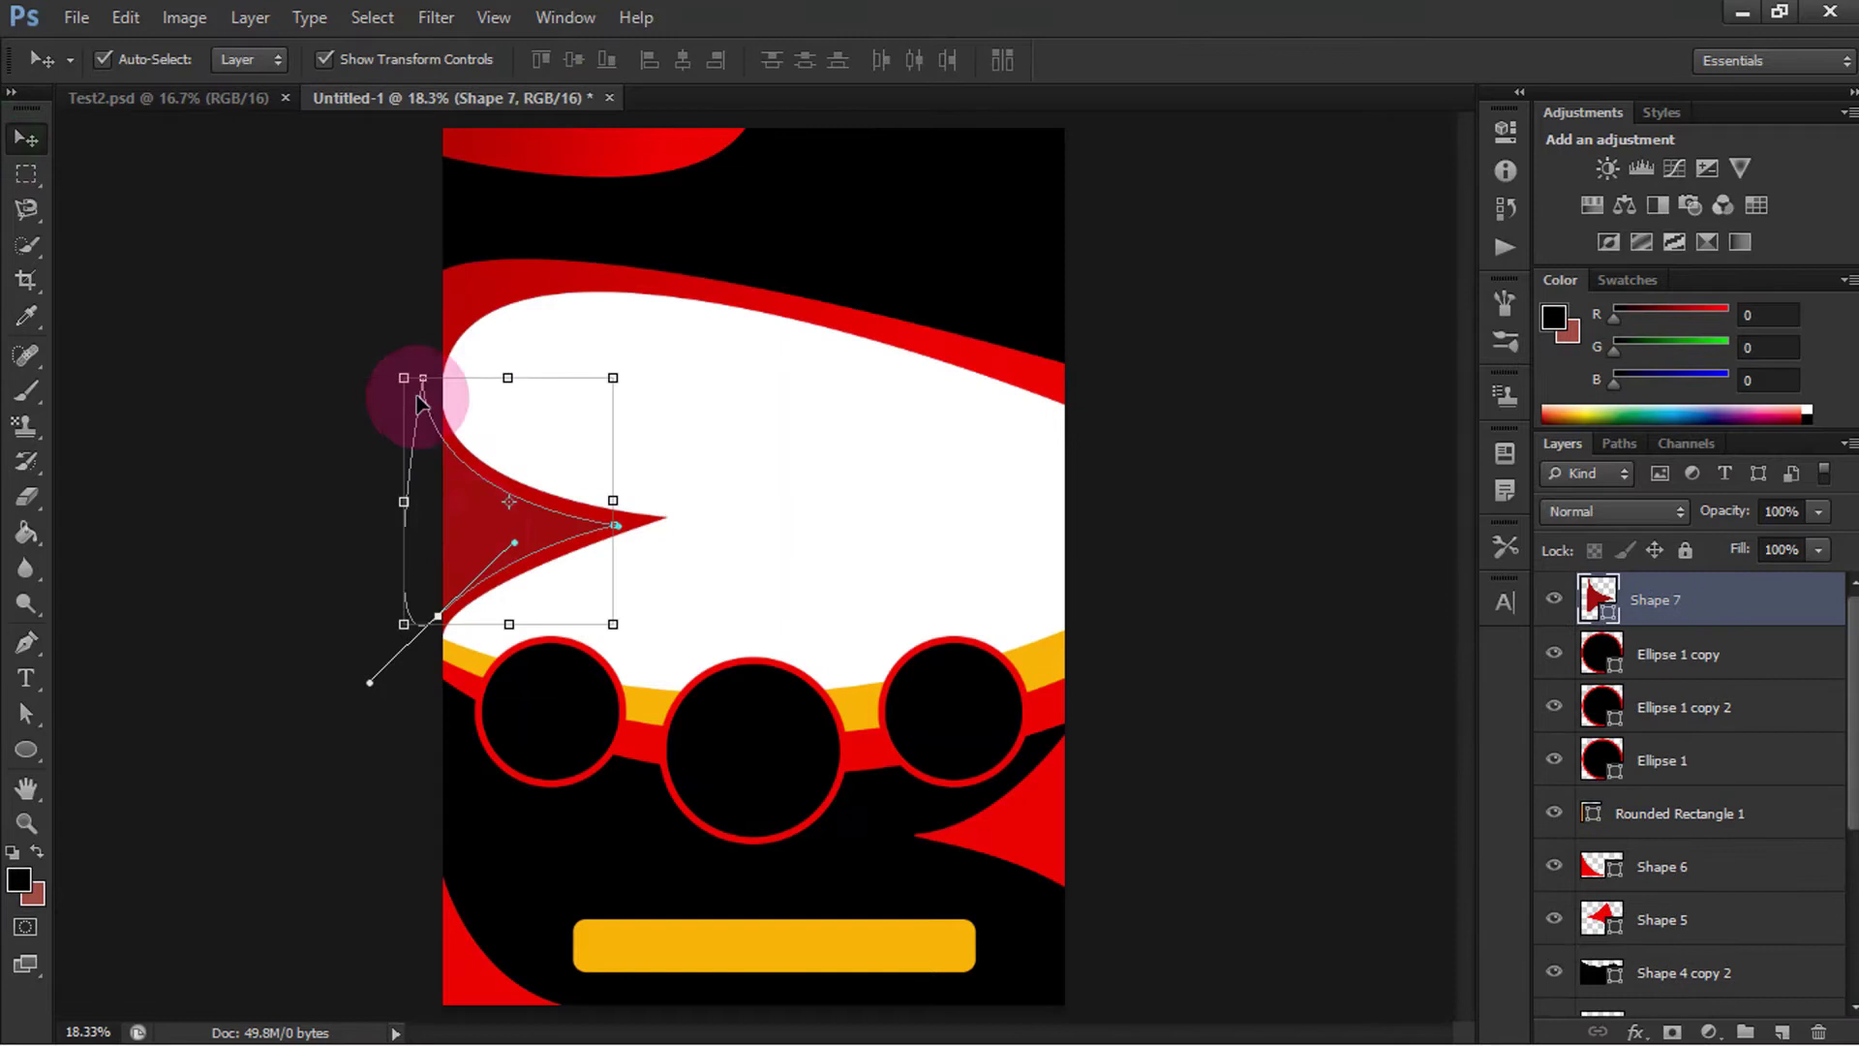
left_click(26, 647)
left_click(249, 59)
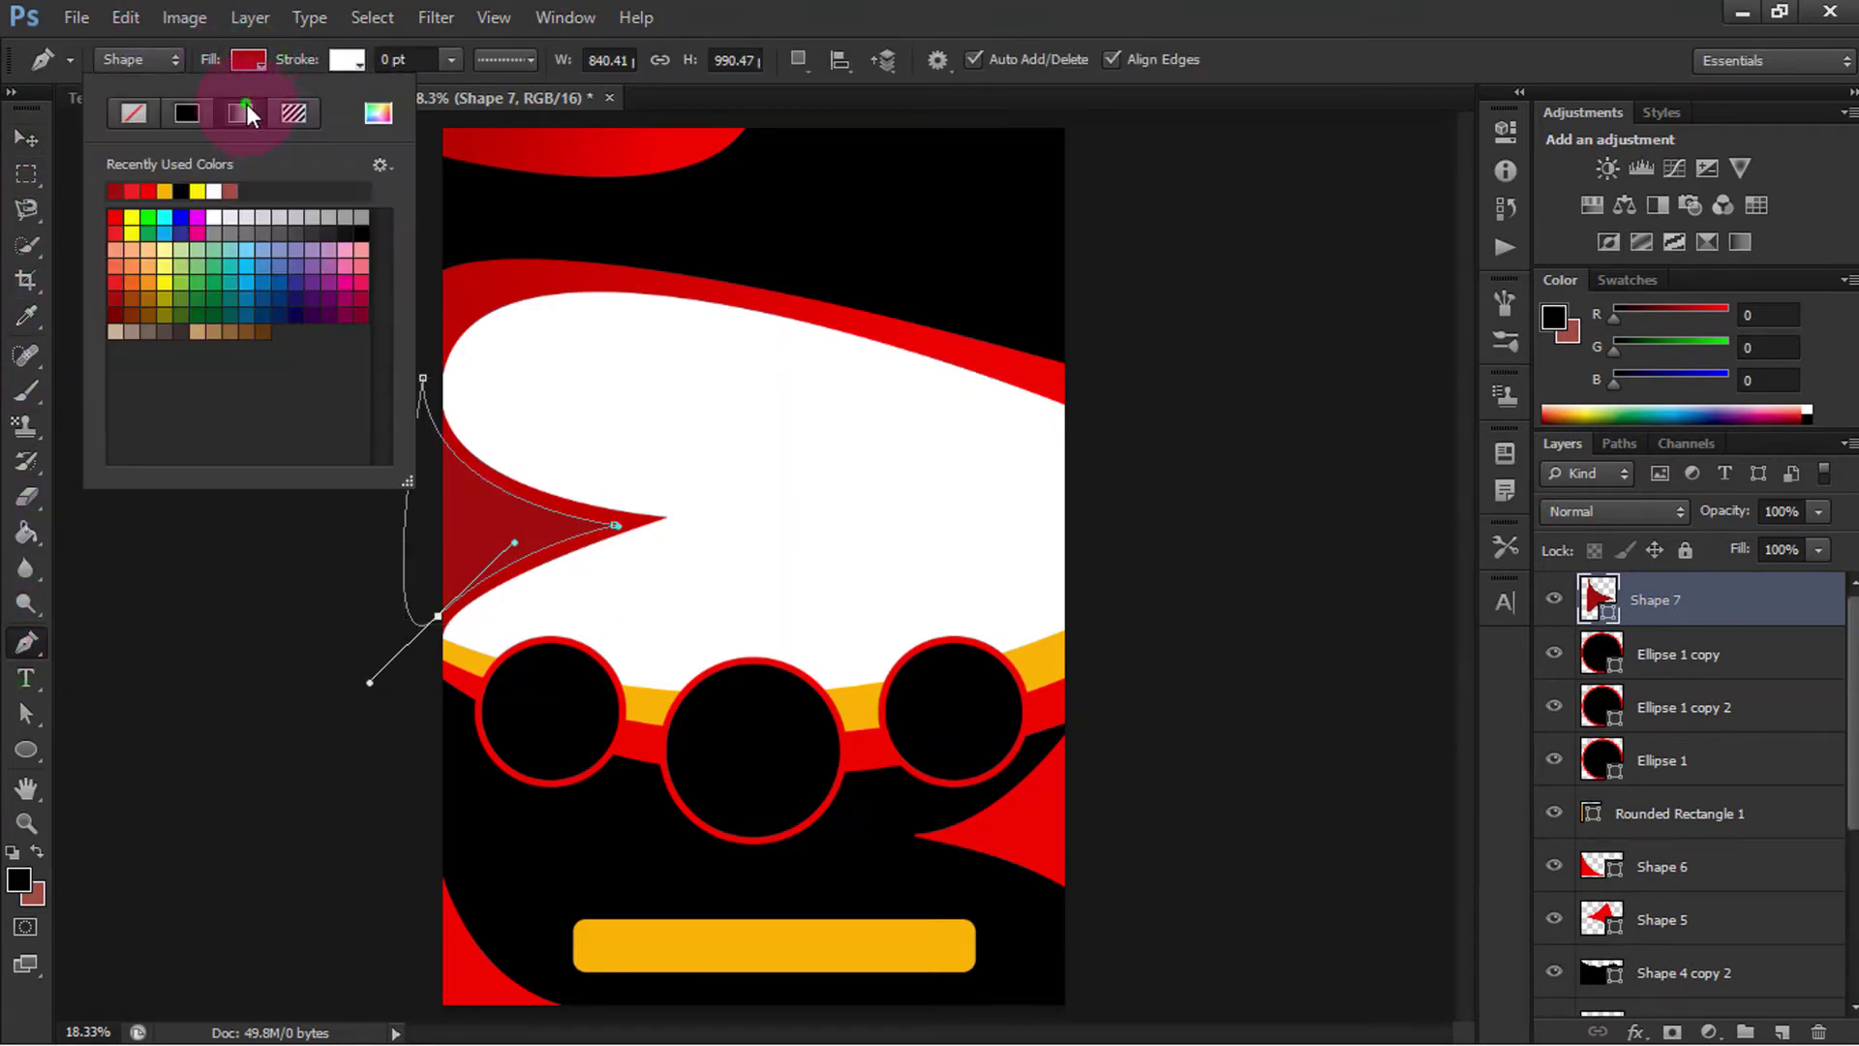
left_click(241, 113)
double_click(381, 388)
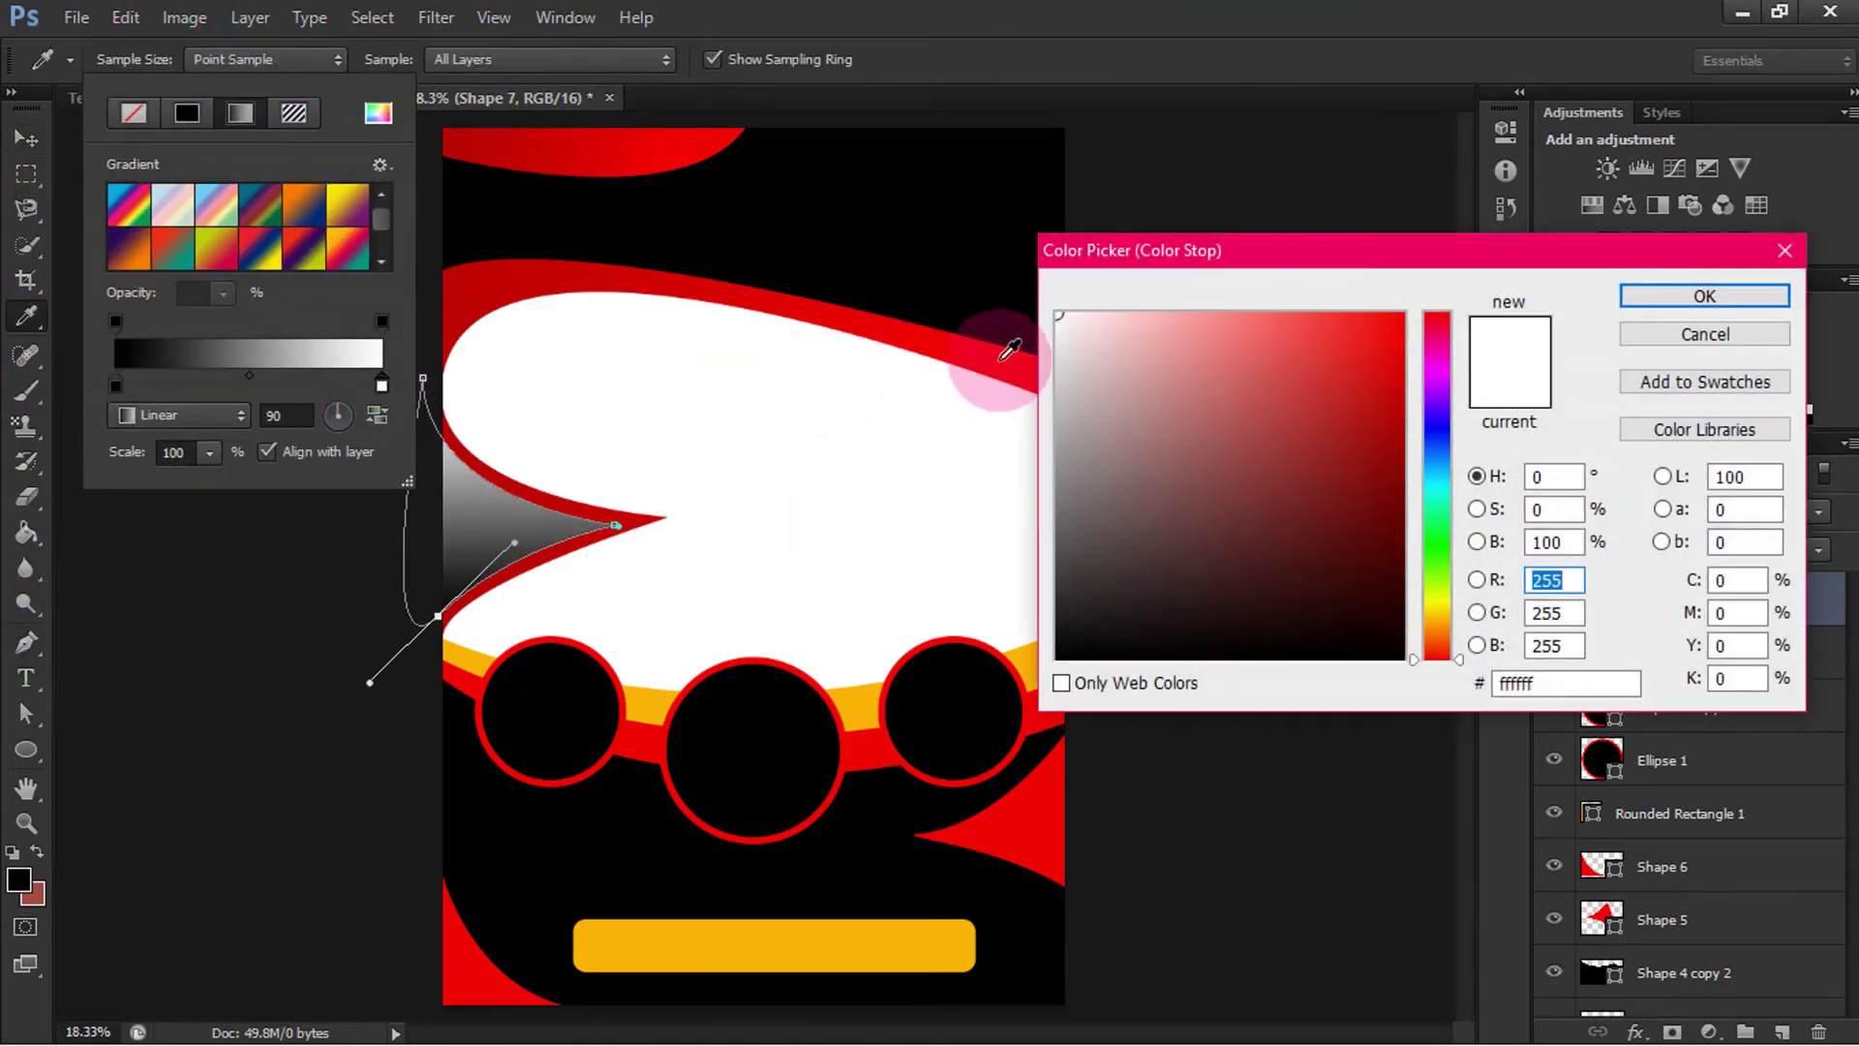
left_click(988, 366)
left_click(1781, 296)
double_click(115, 386)
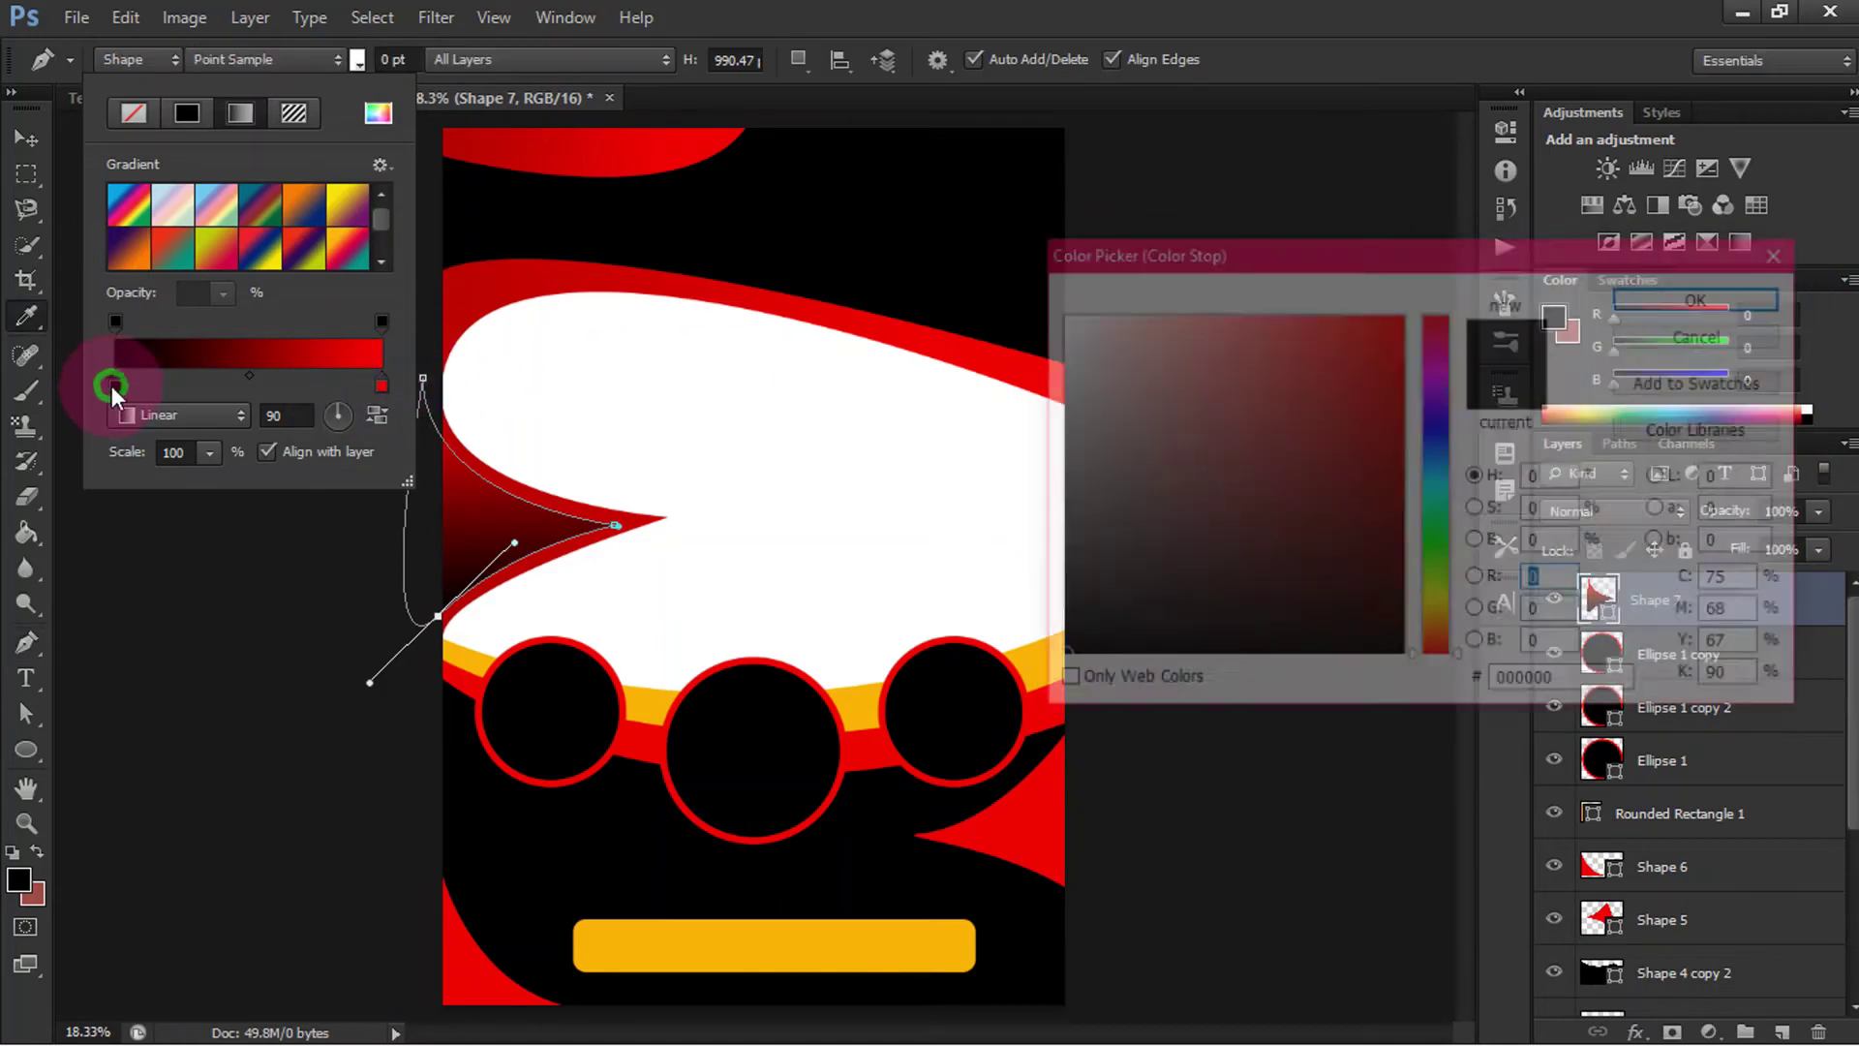
left_click(1393, 433)
left_click(1685, 296)
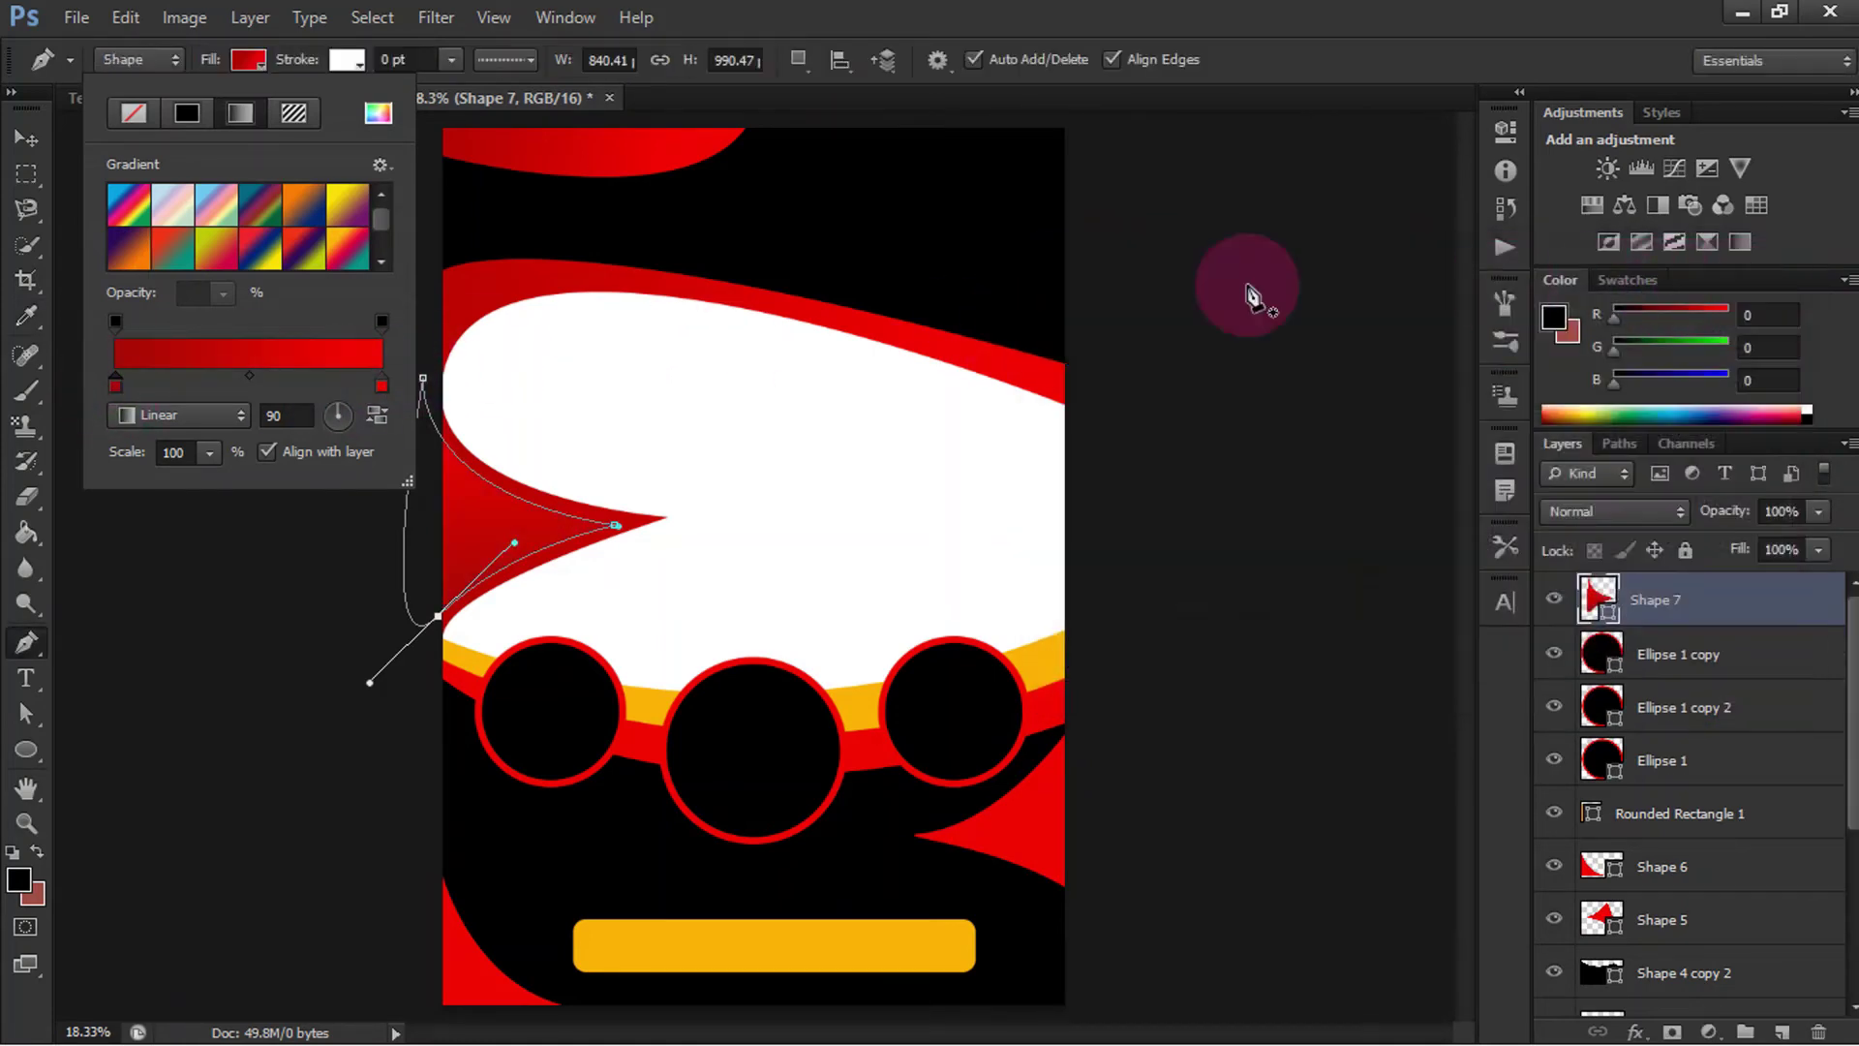
left_click_drag(352, 410, 341, 409)
left_click(267, 58)
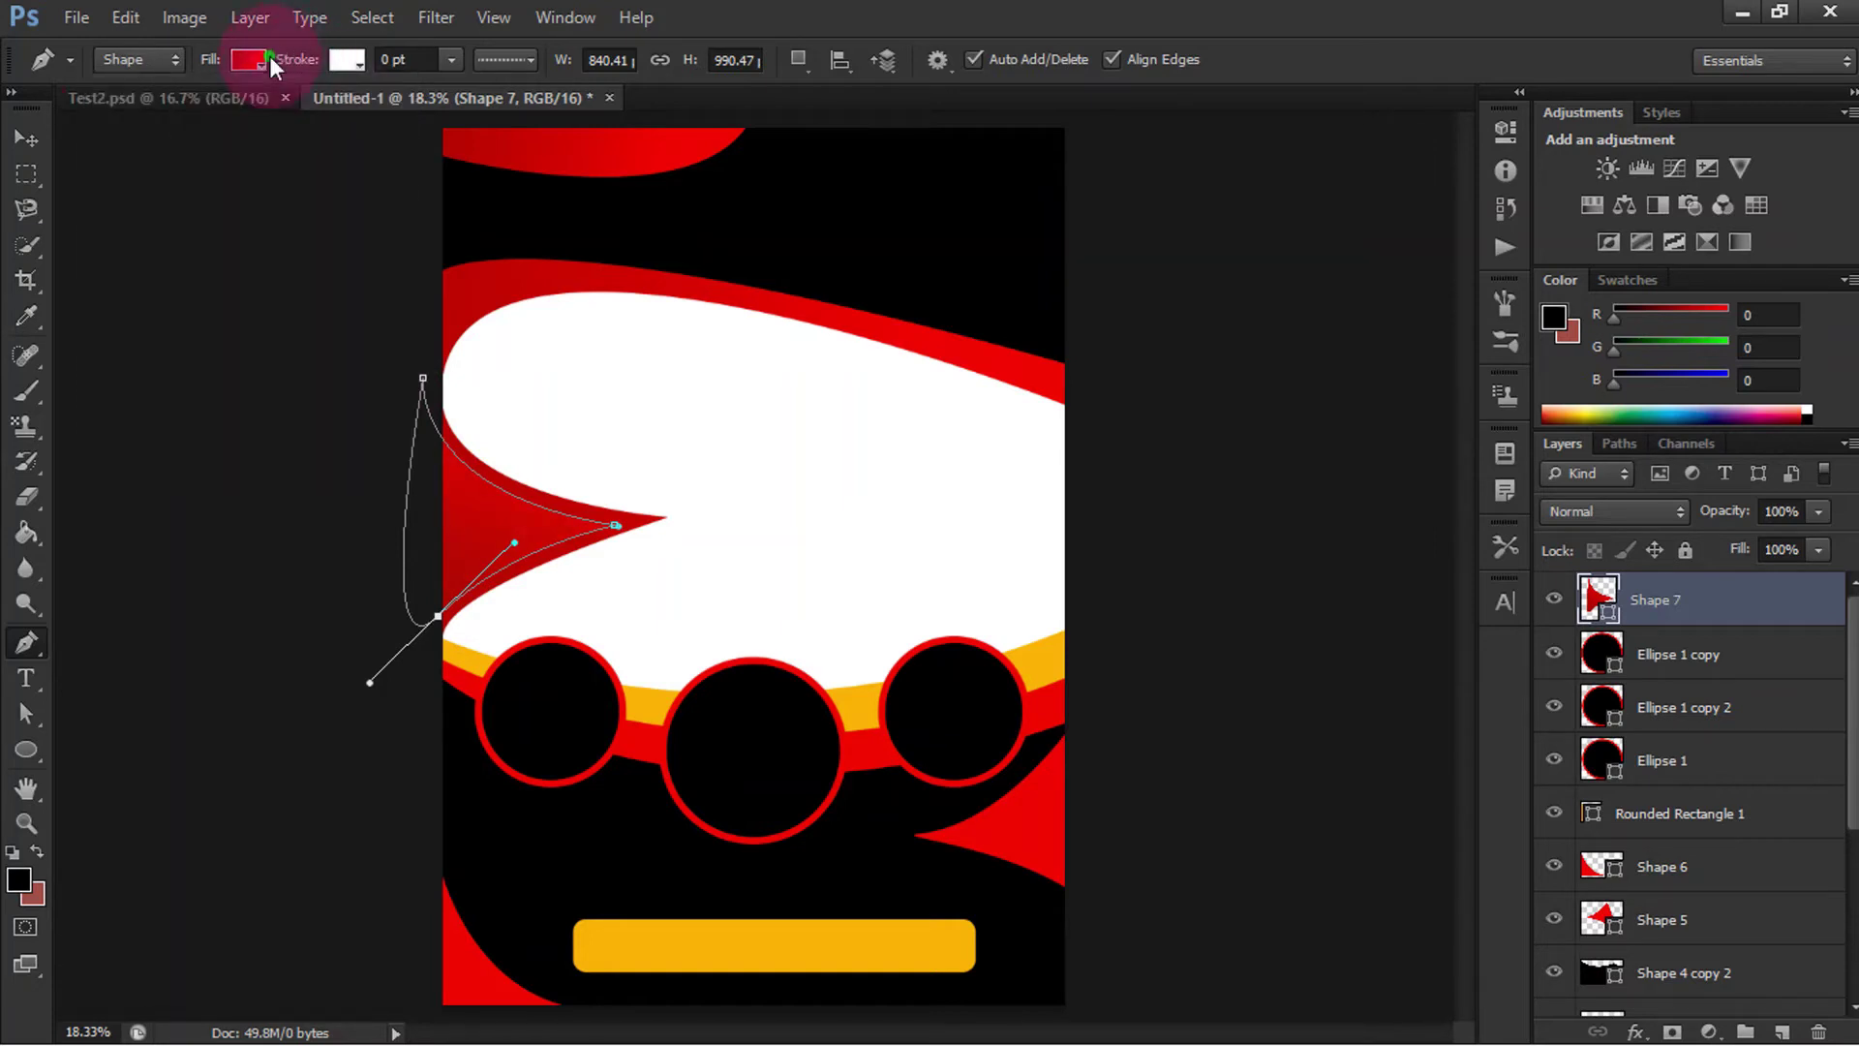
left_click(21, 143)
left_click(228, 463)
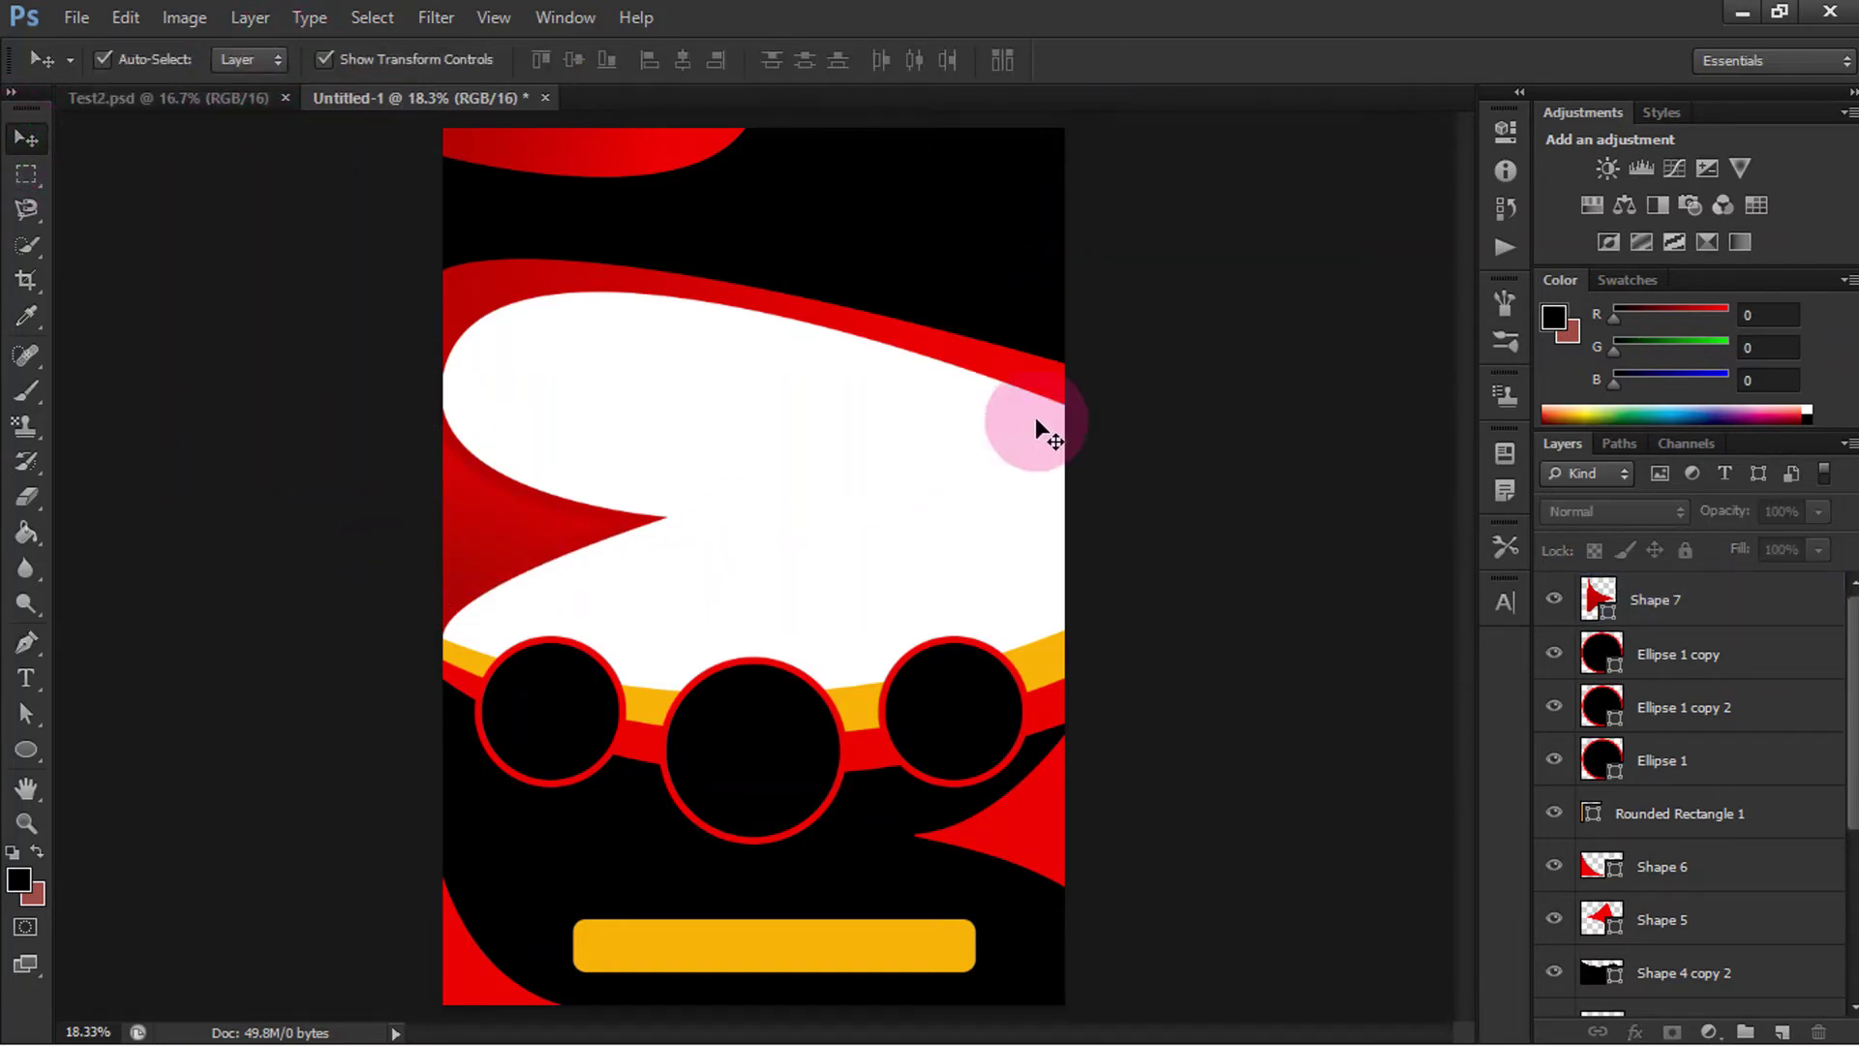
Step: Switch Shape 2's fill to a gradient with a near-black red 1f0000 right stop
left_click(800, 229)
left_click(26, 642)
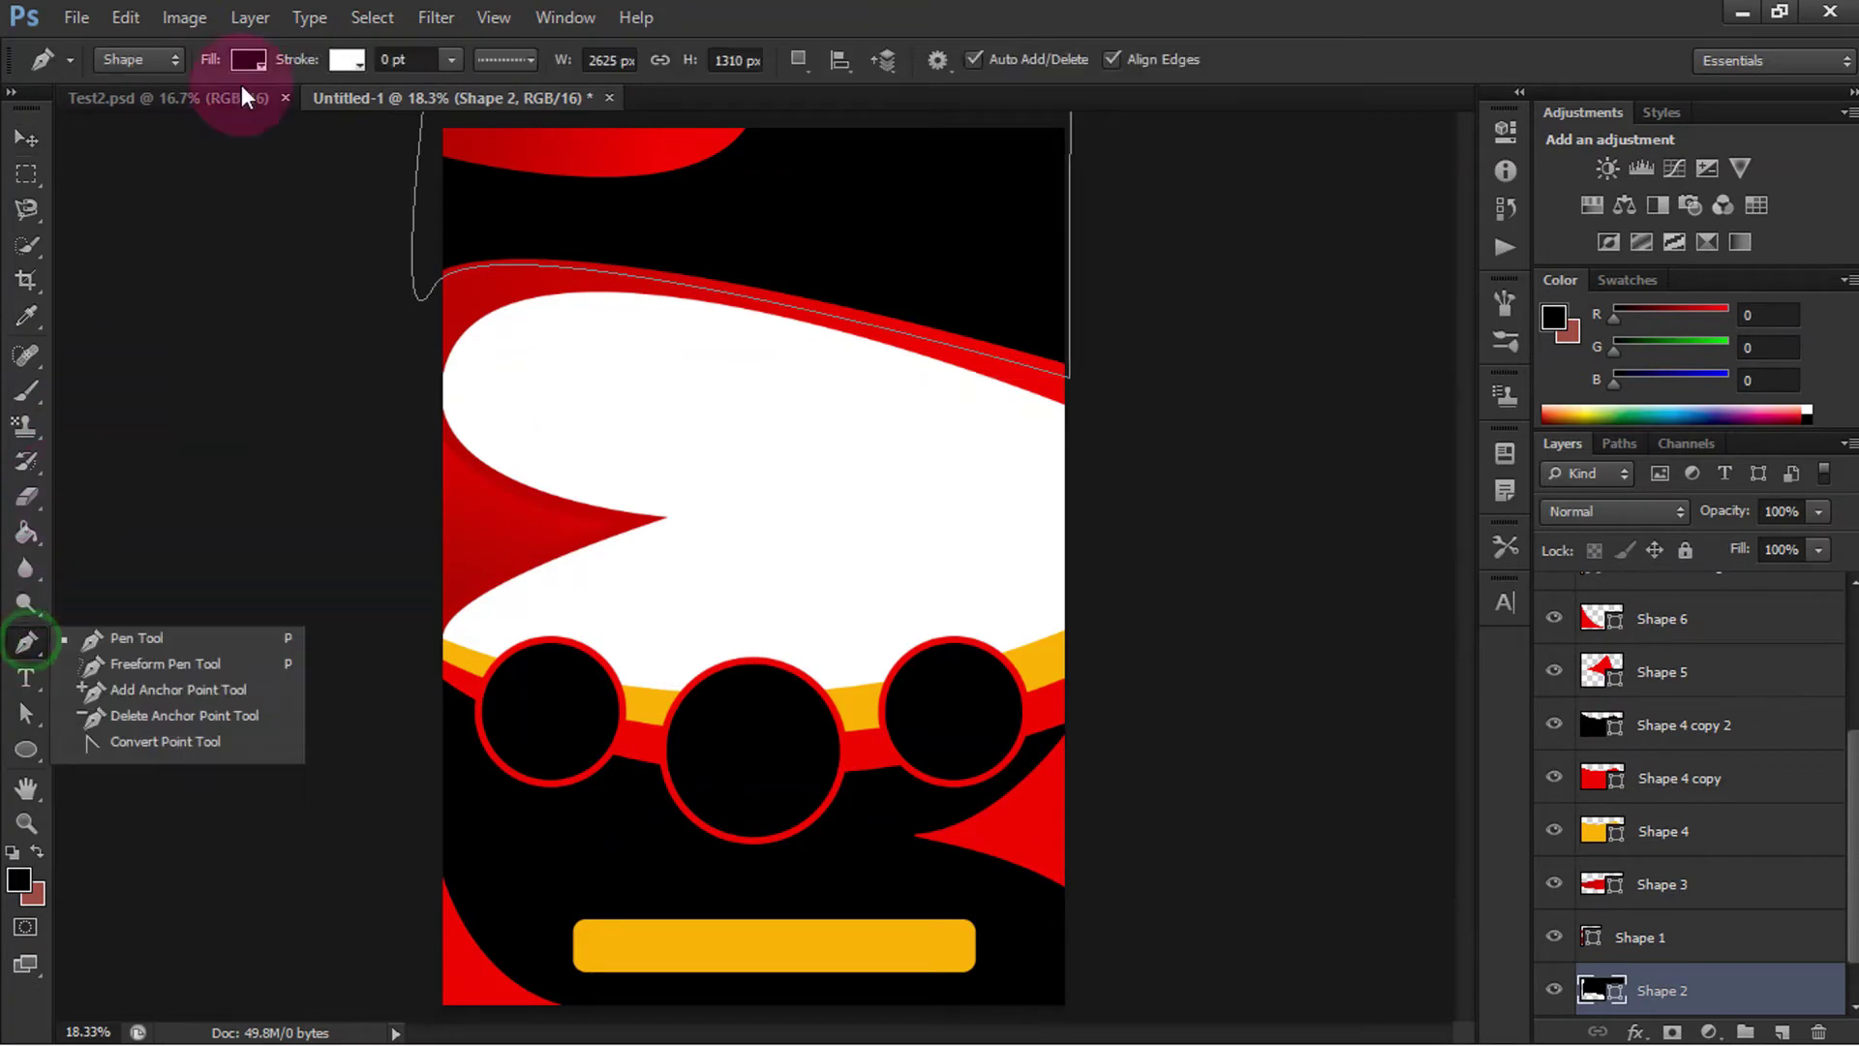
left_click(250, 60)
left_click(240, 114)
double_click(381, 385)
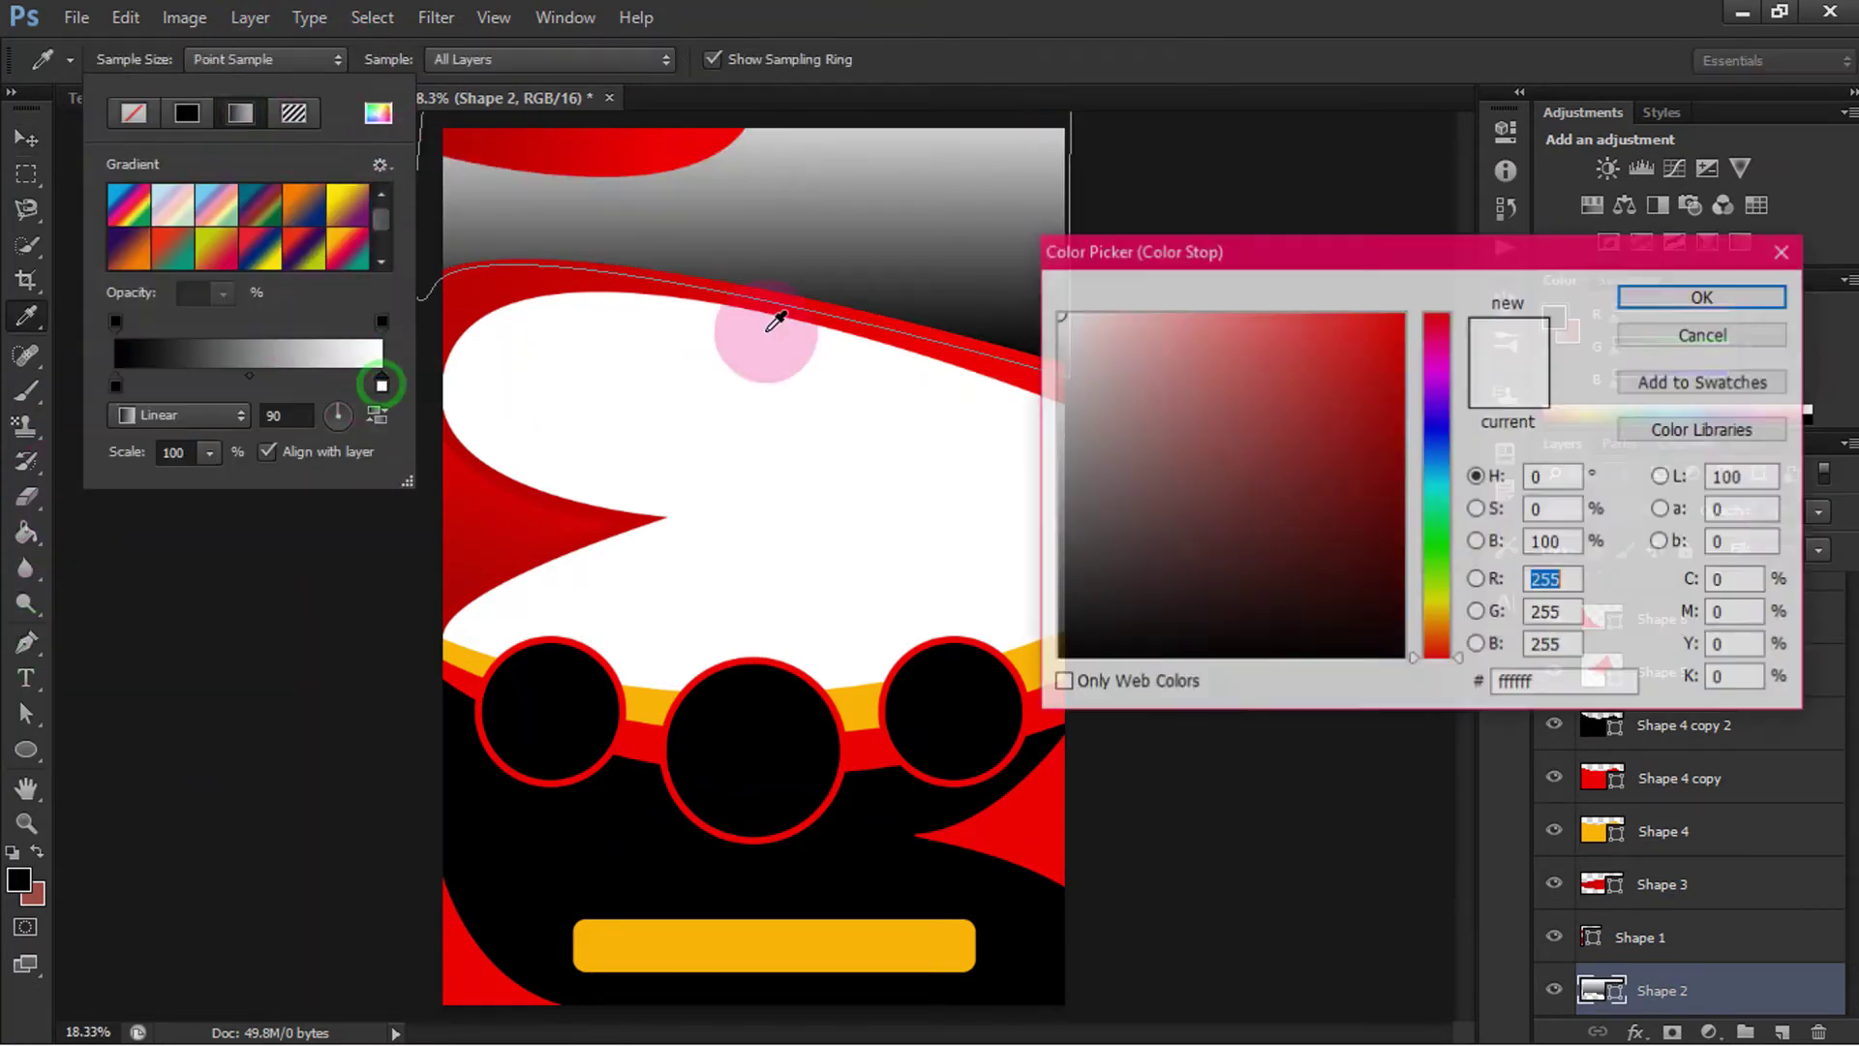
left_click(1378, 314)
left_click(1386, 631)
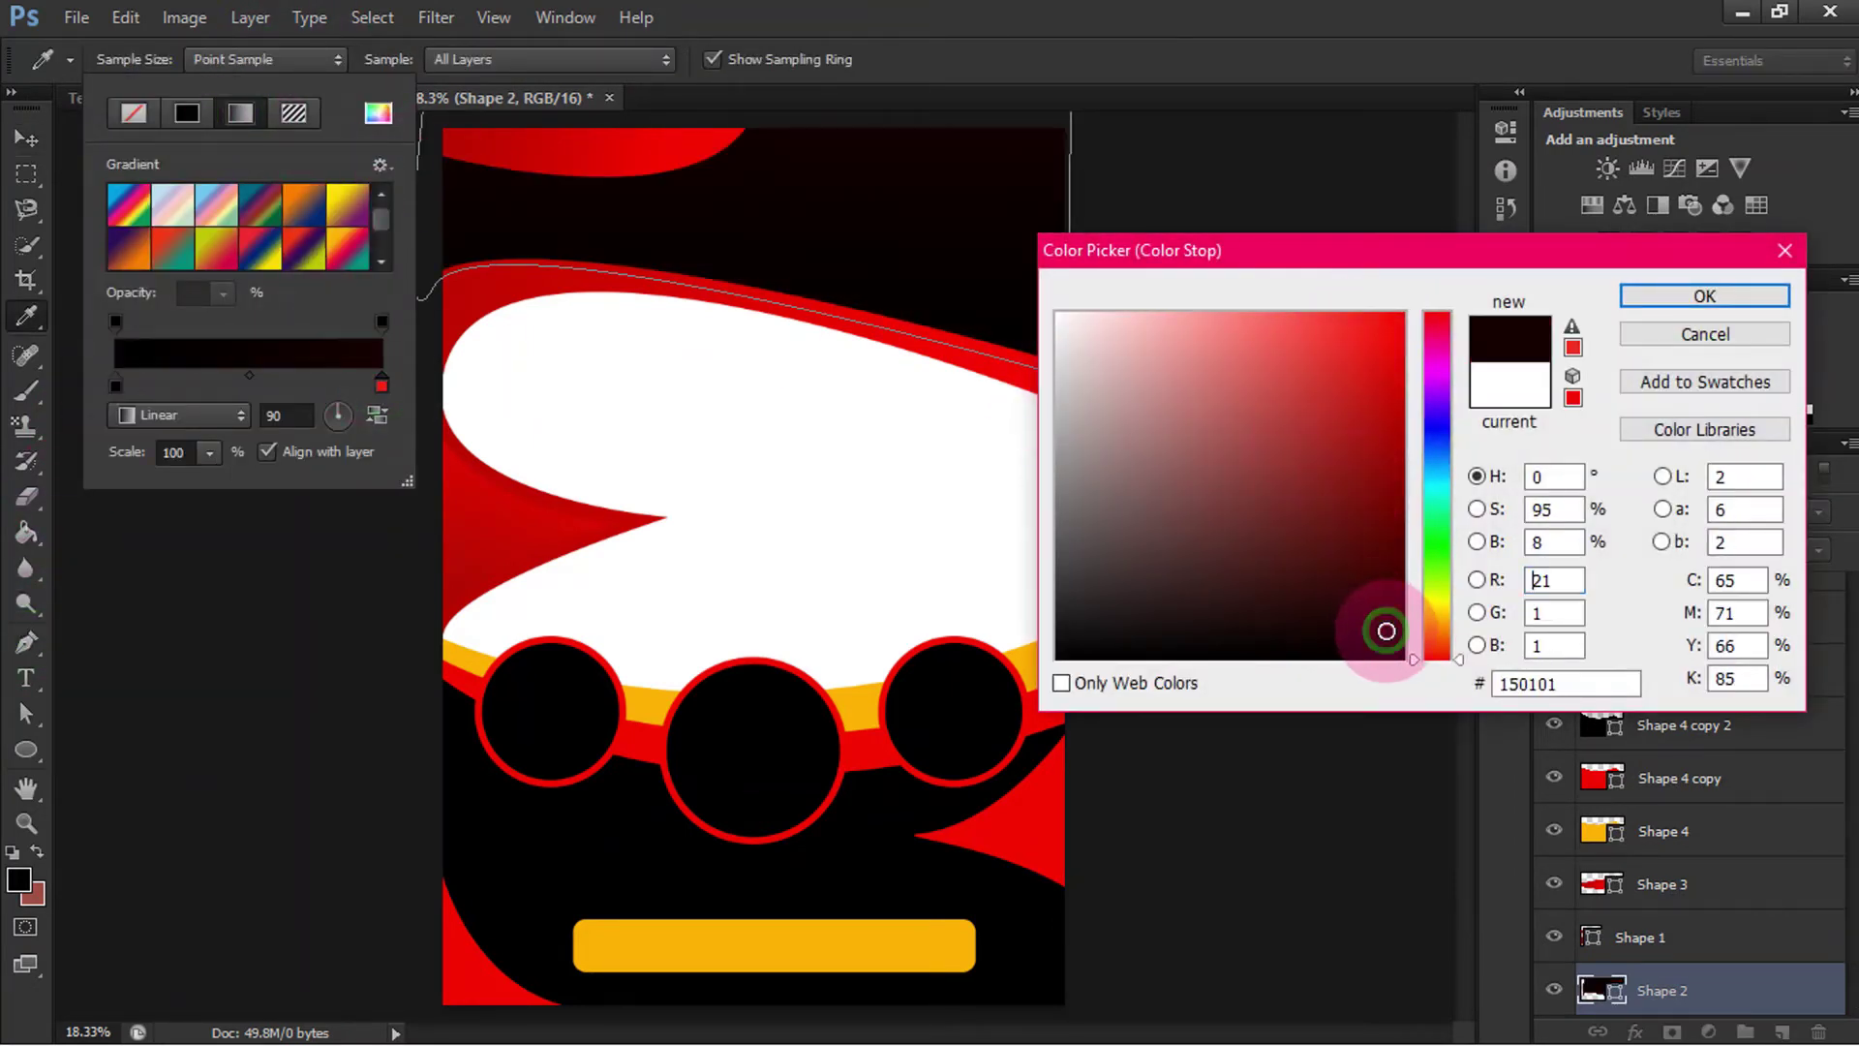
left_click_drag(1392, 634, 1399, 616)
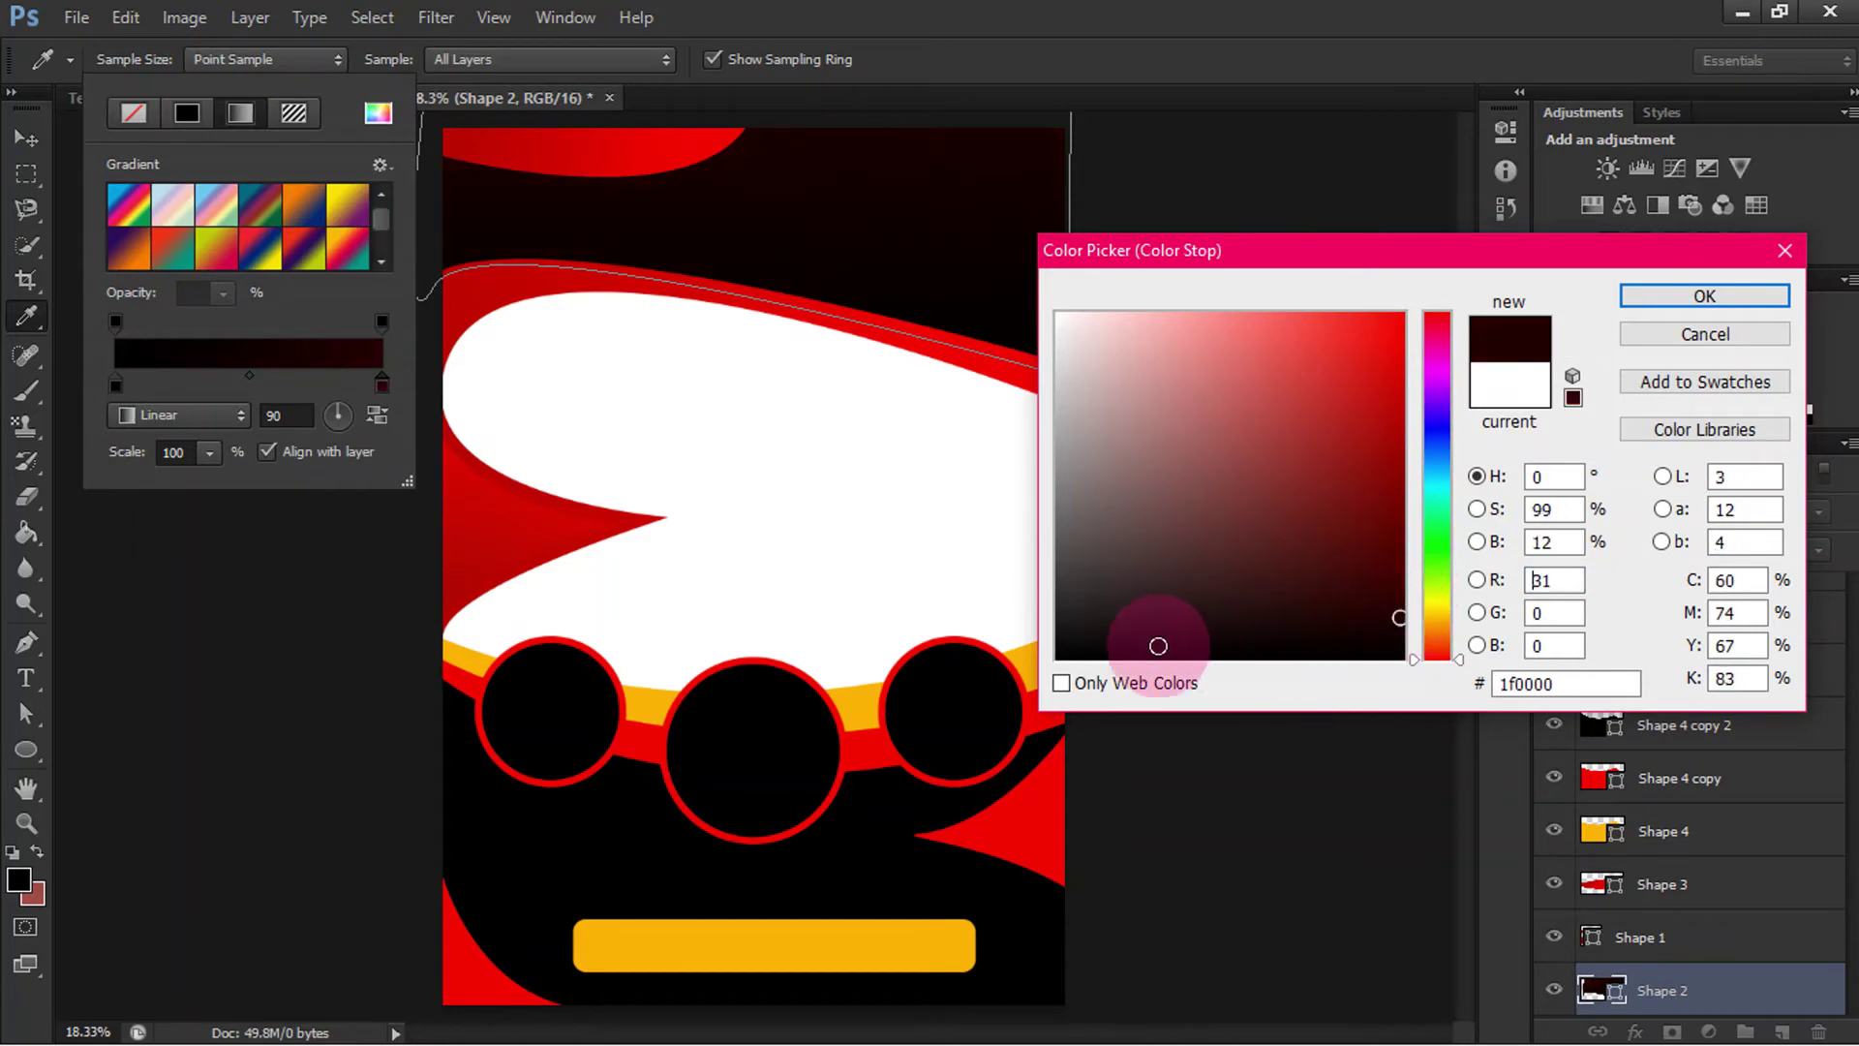
left_click(1702, 295)
Step: Set the left stop to dark grey 2c2626 and tilt the gradient to -7 degrees
double_click(381, 386)
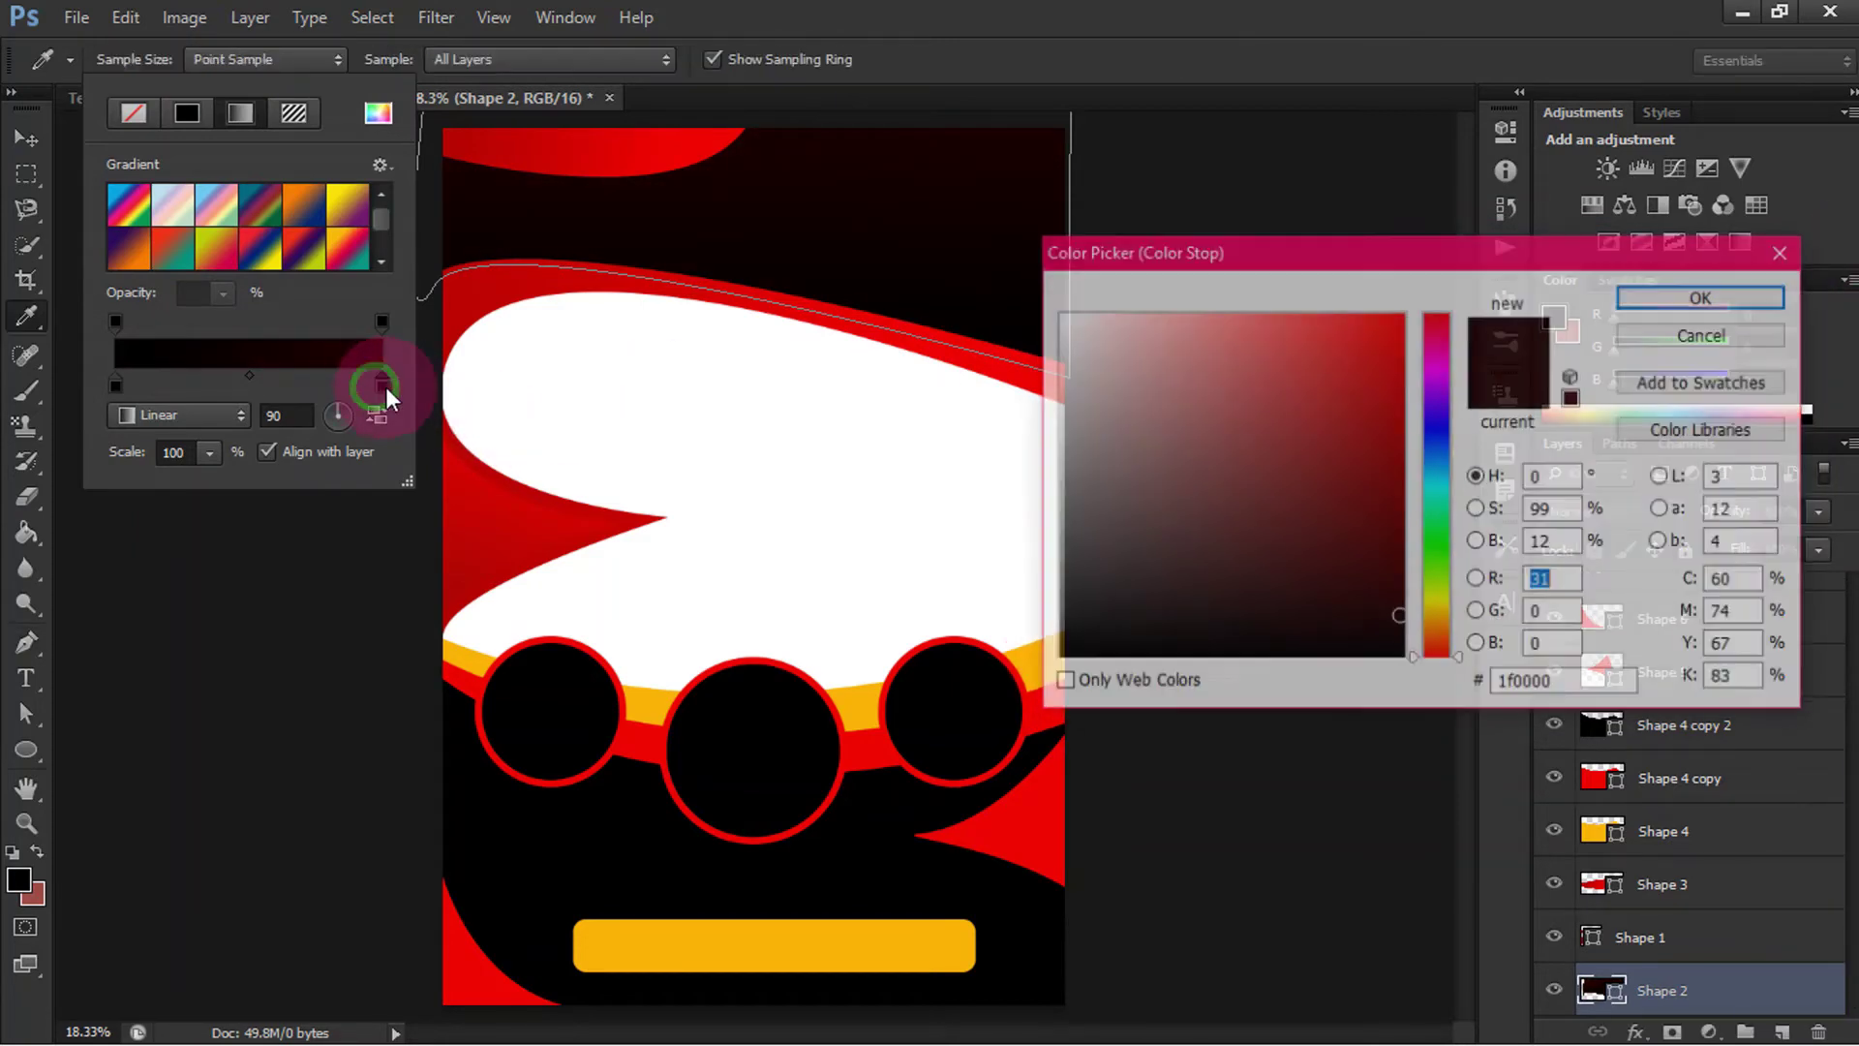
left_click_drag(1107, 636, 1099, 600)
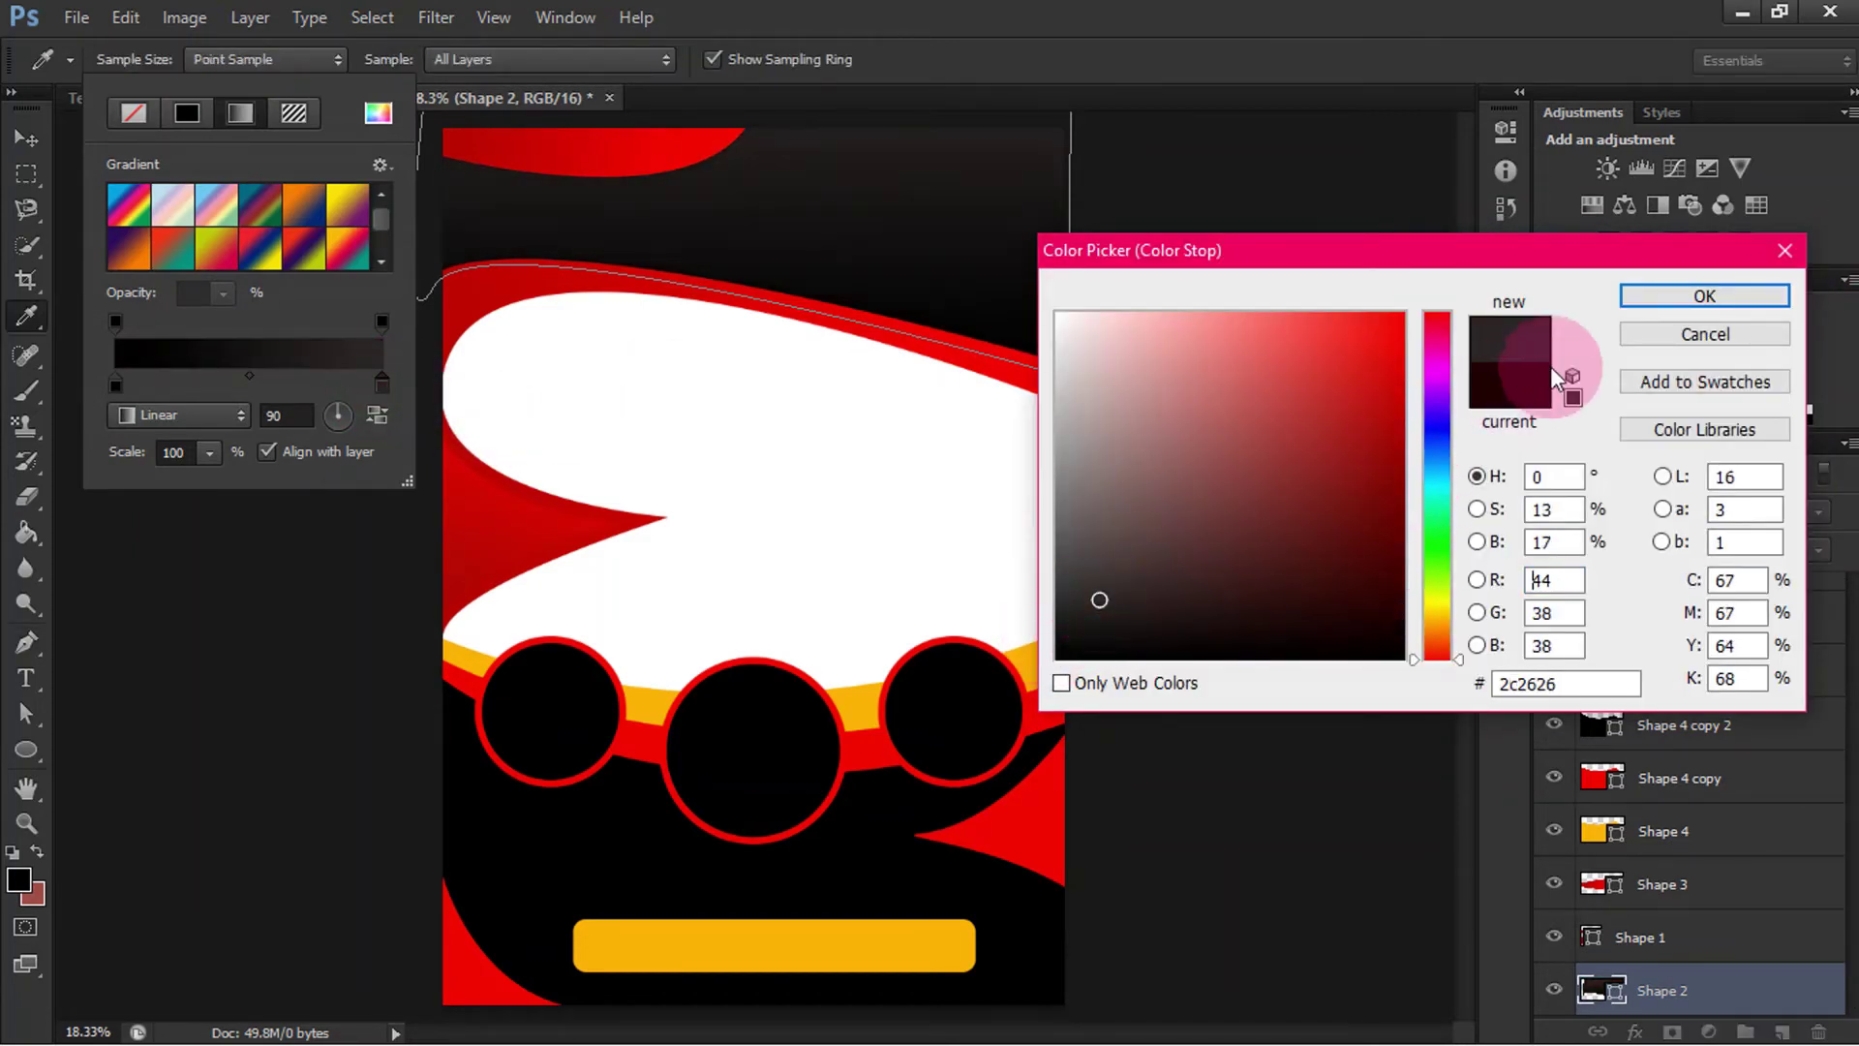
left_click(1638, 296)
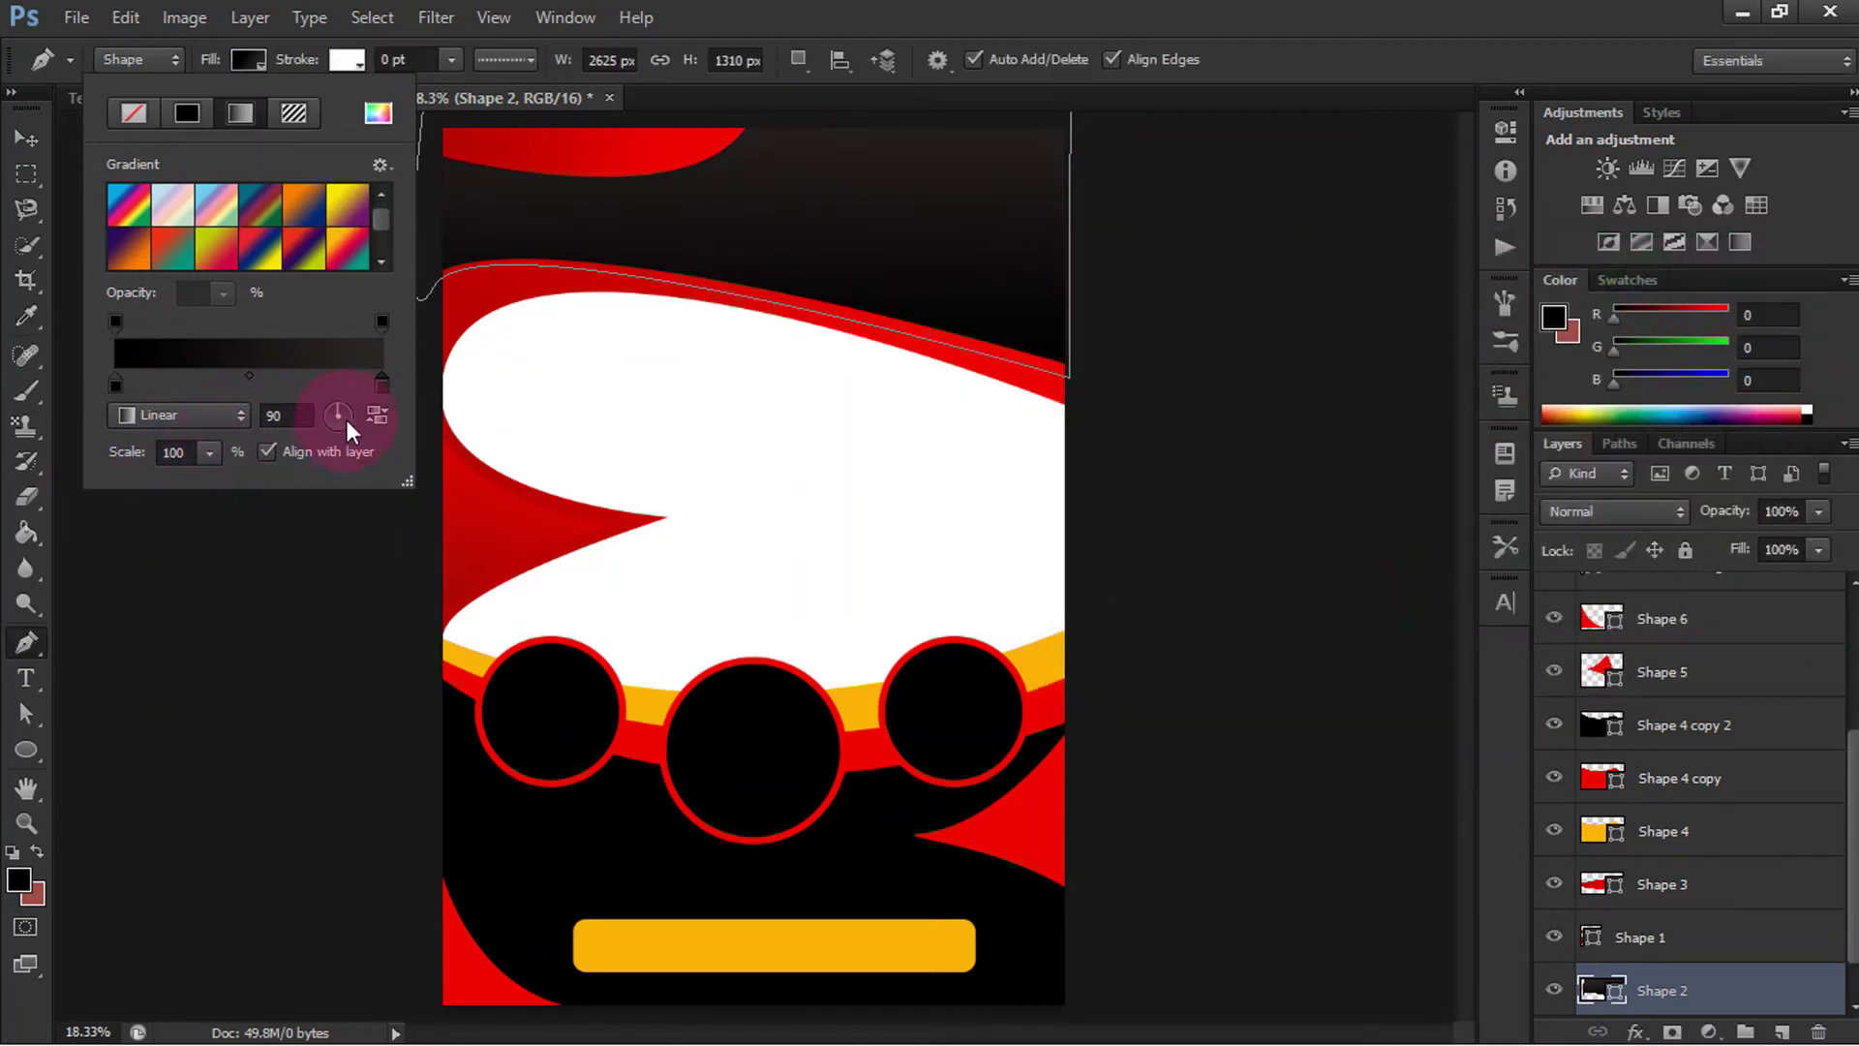
left_click_drag(346, 426, 353, 423)
left_click(248, 59)
left_click(26, 138)
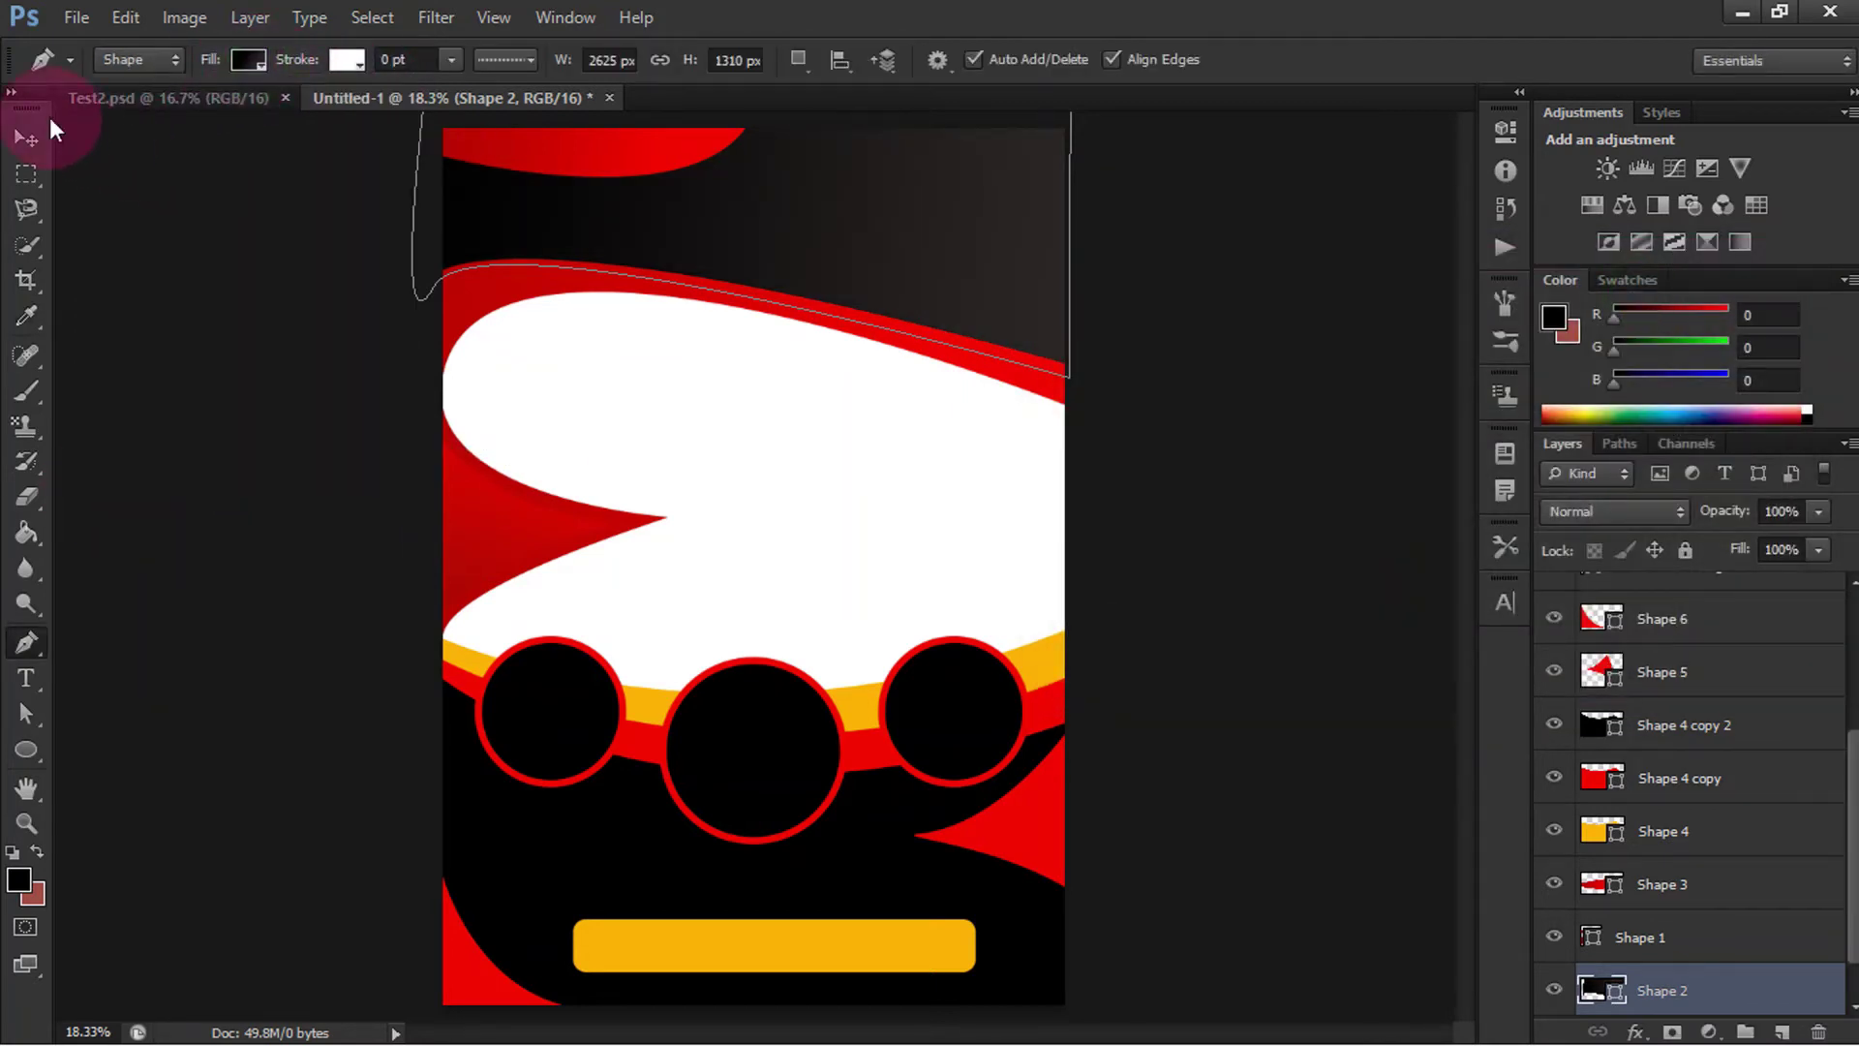
left_click(344, 373)
left_click(531, 852)
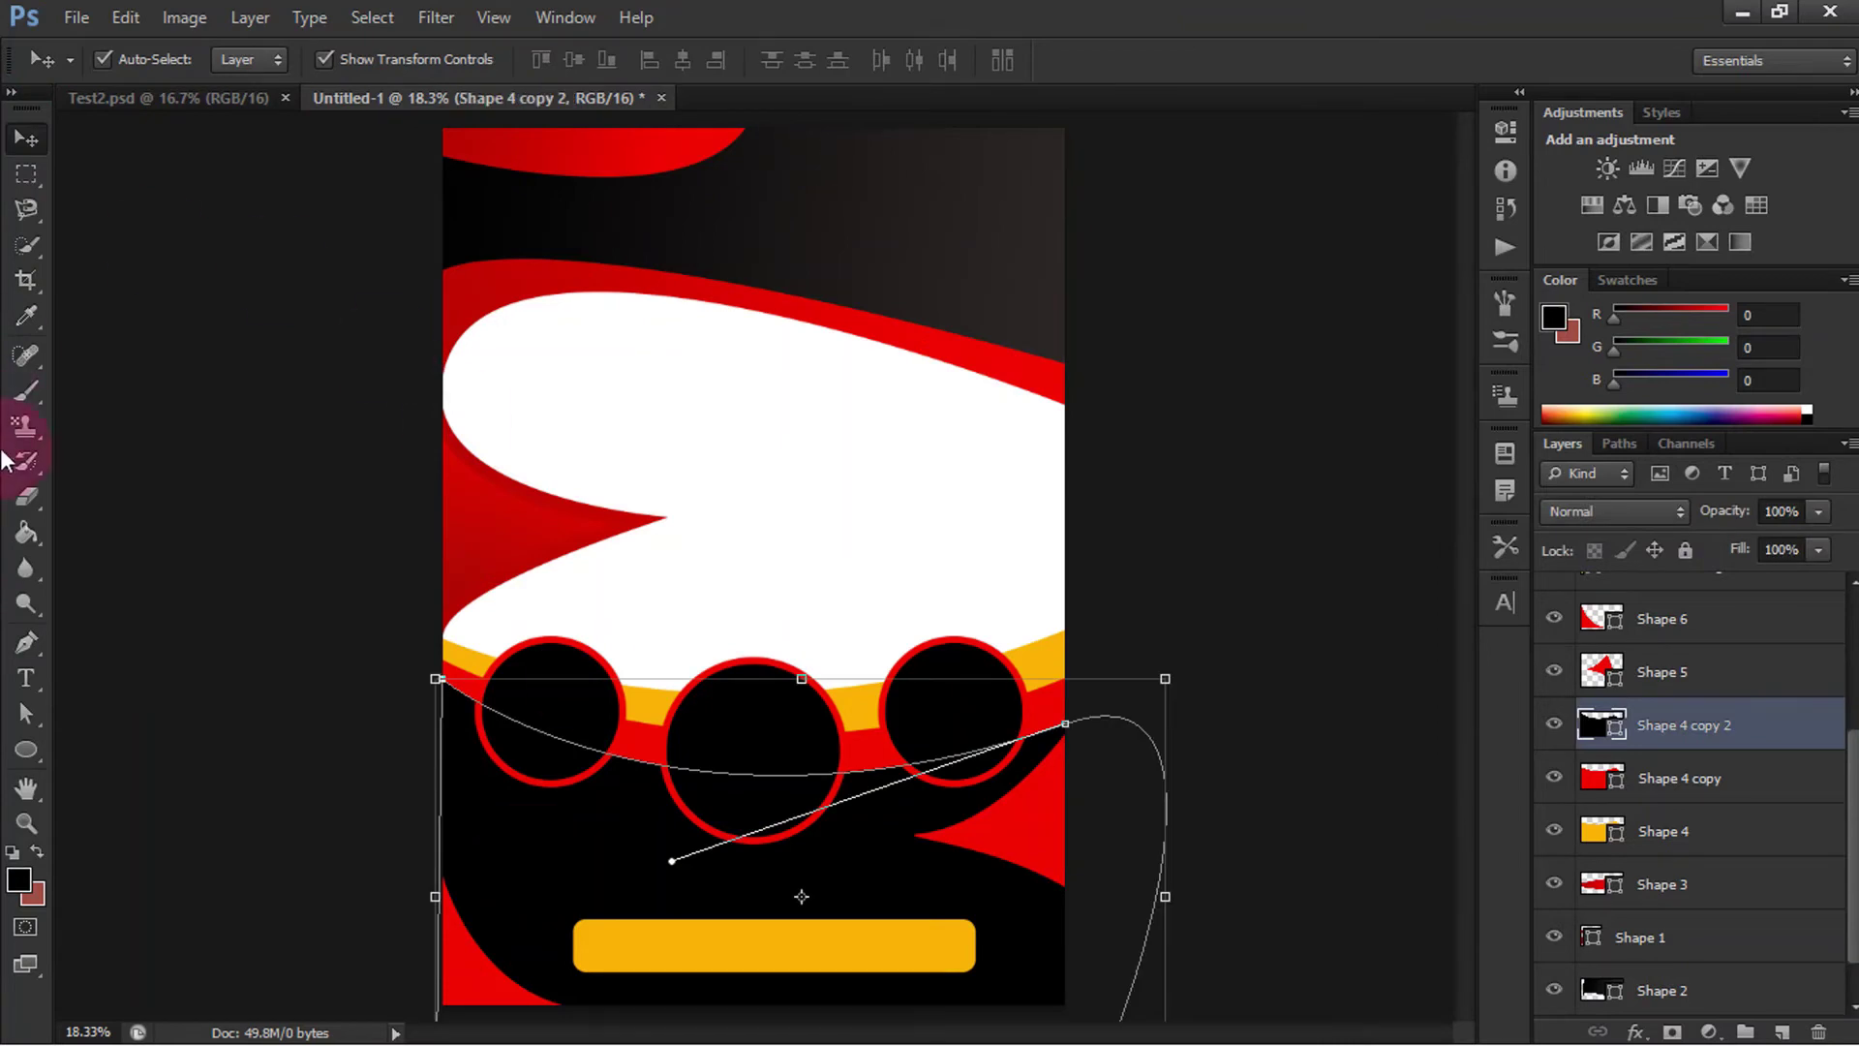
Step: Change Shape 4 copy 2's fill to a dark gradient with black sampled from the top area
left_click(29, 642)
left_click(247, 59)
left_click(240, 112)
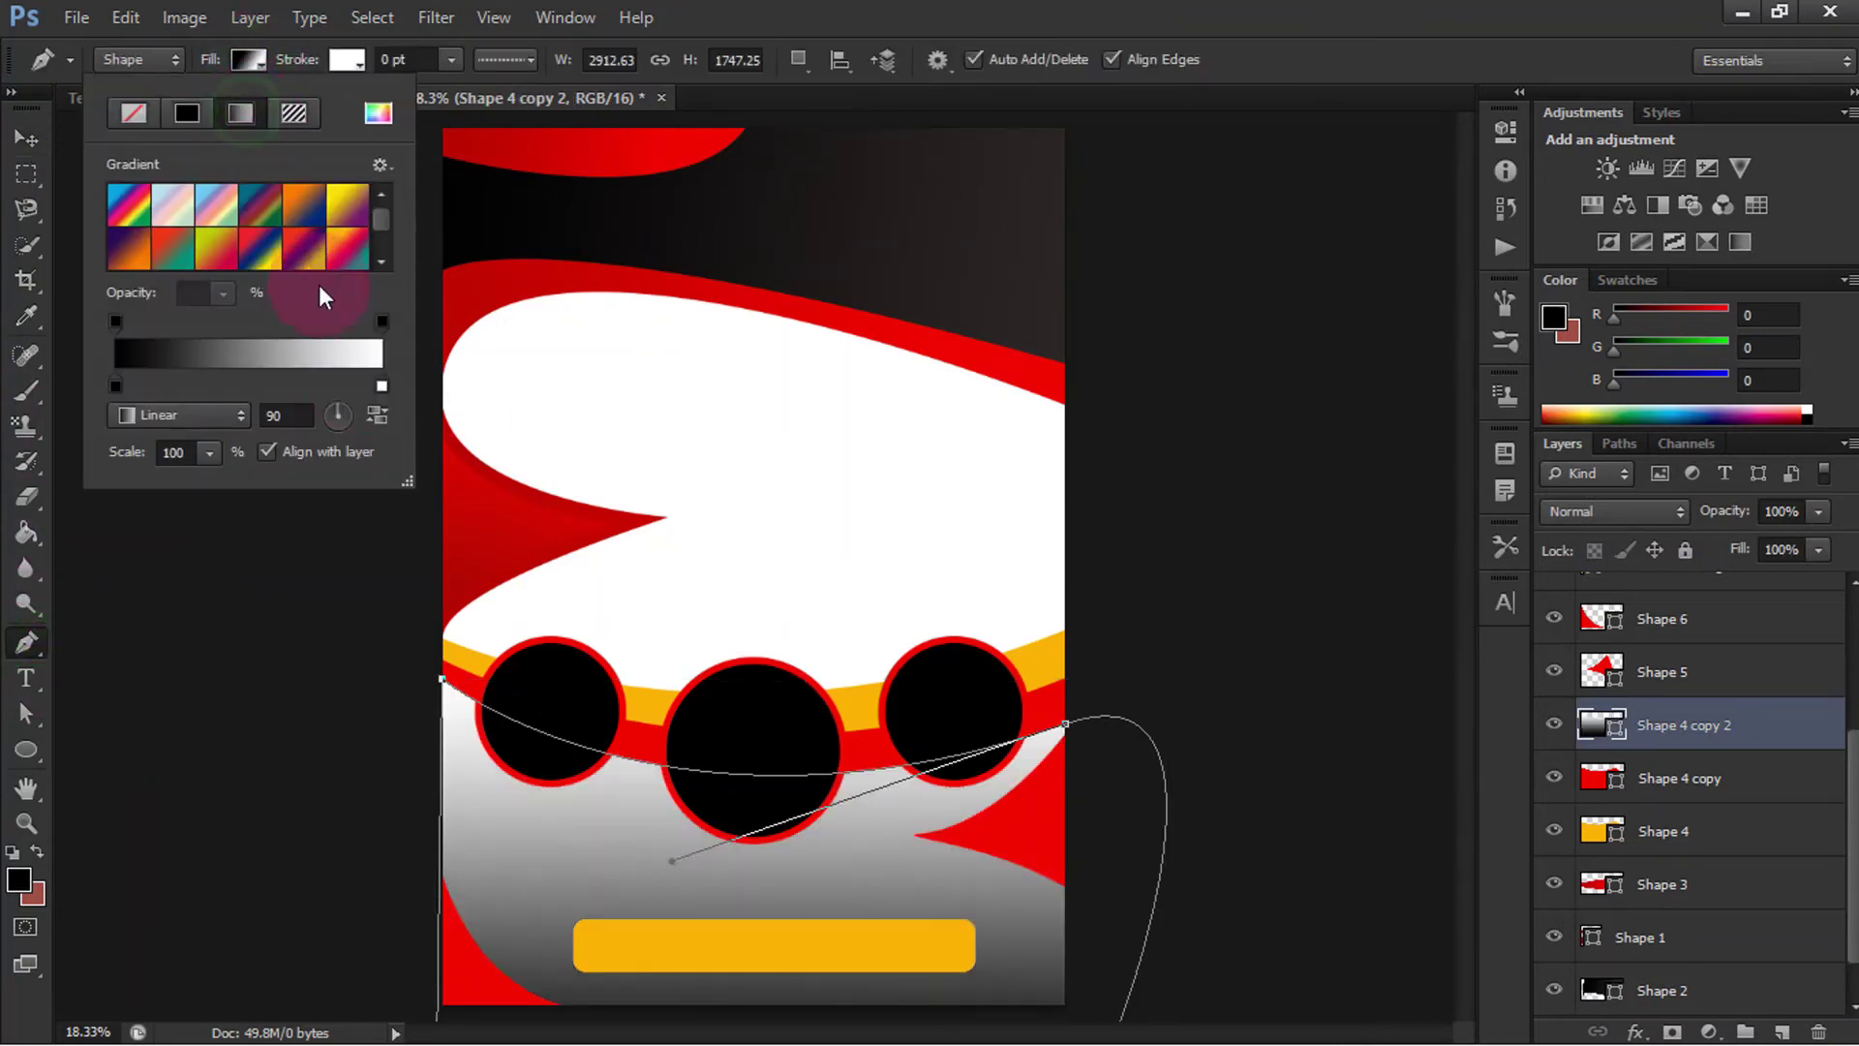
double_click(385, 387)
left_click(1100, 601)
left_click(1701, 299)
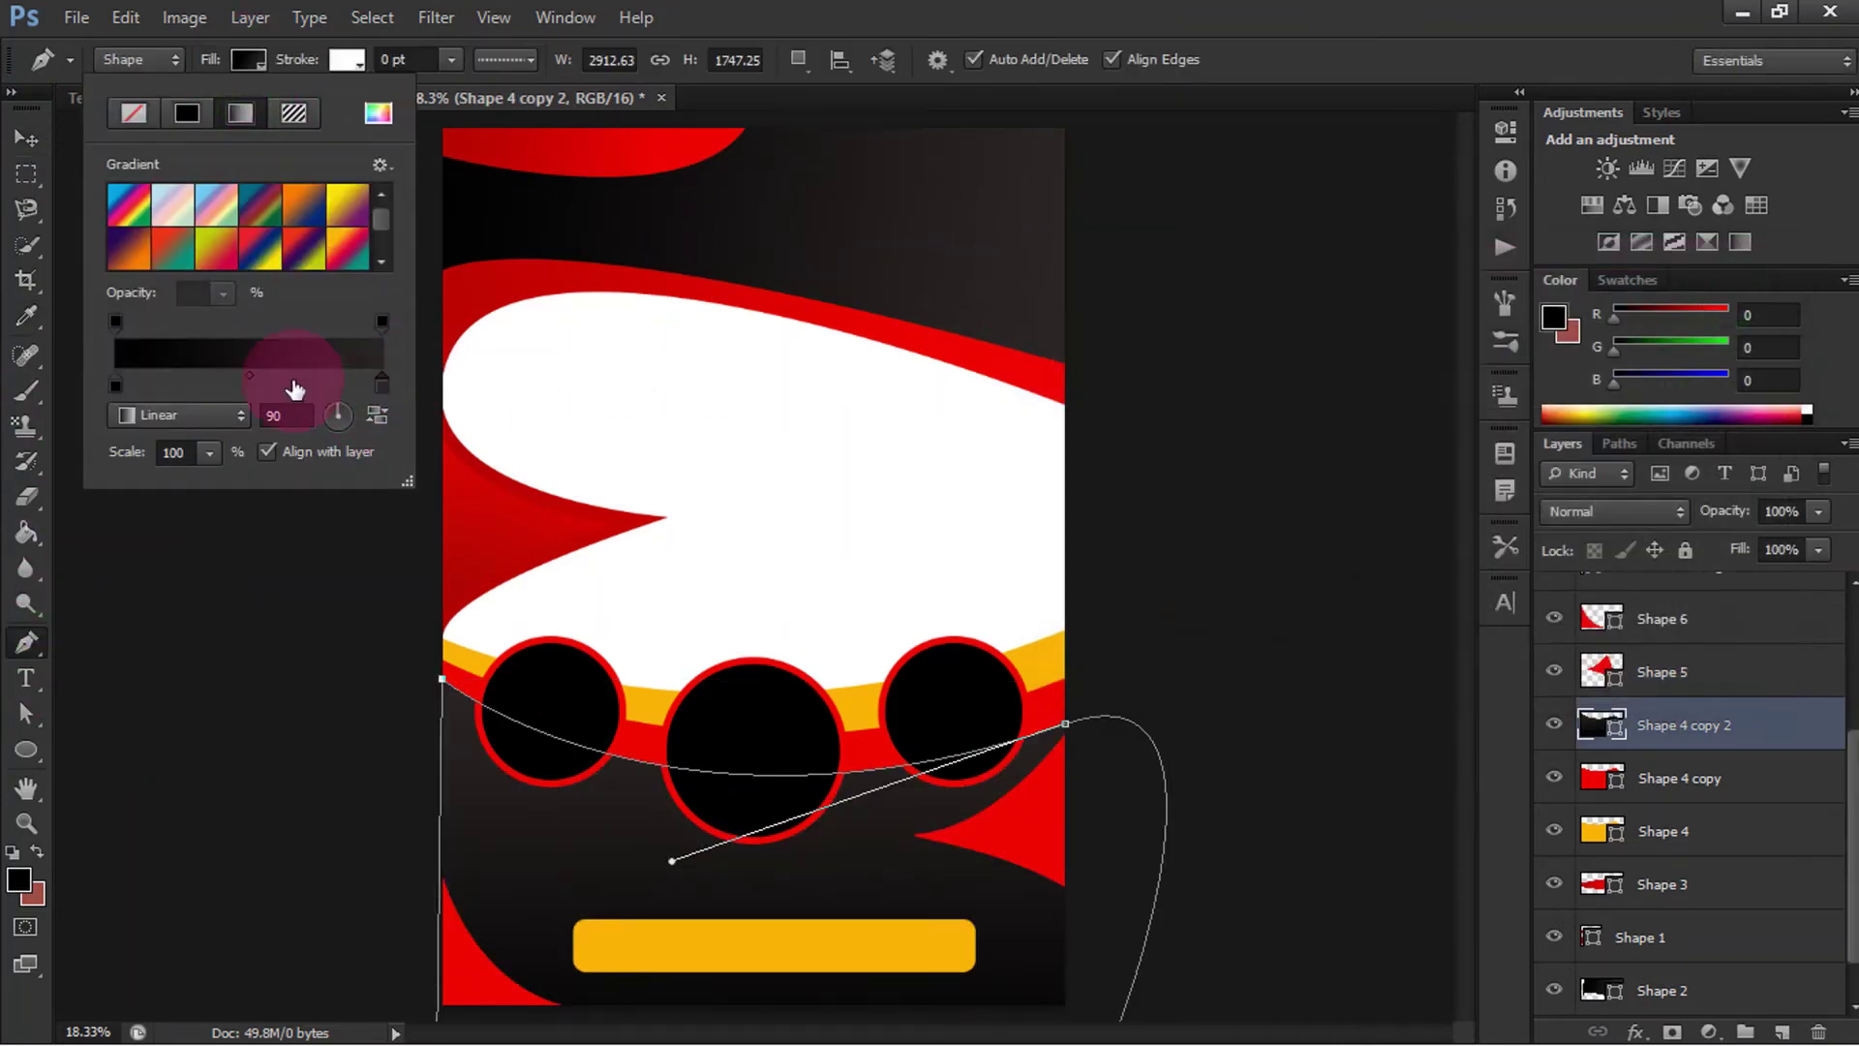
left_click(934, 392)
double_click(113, 379)
left_click(477, 195)
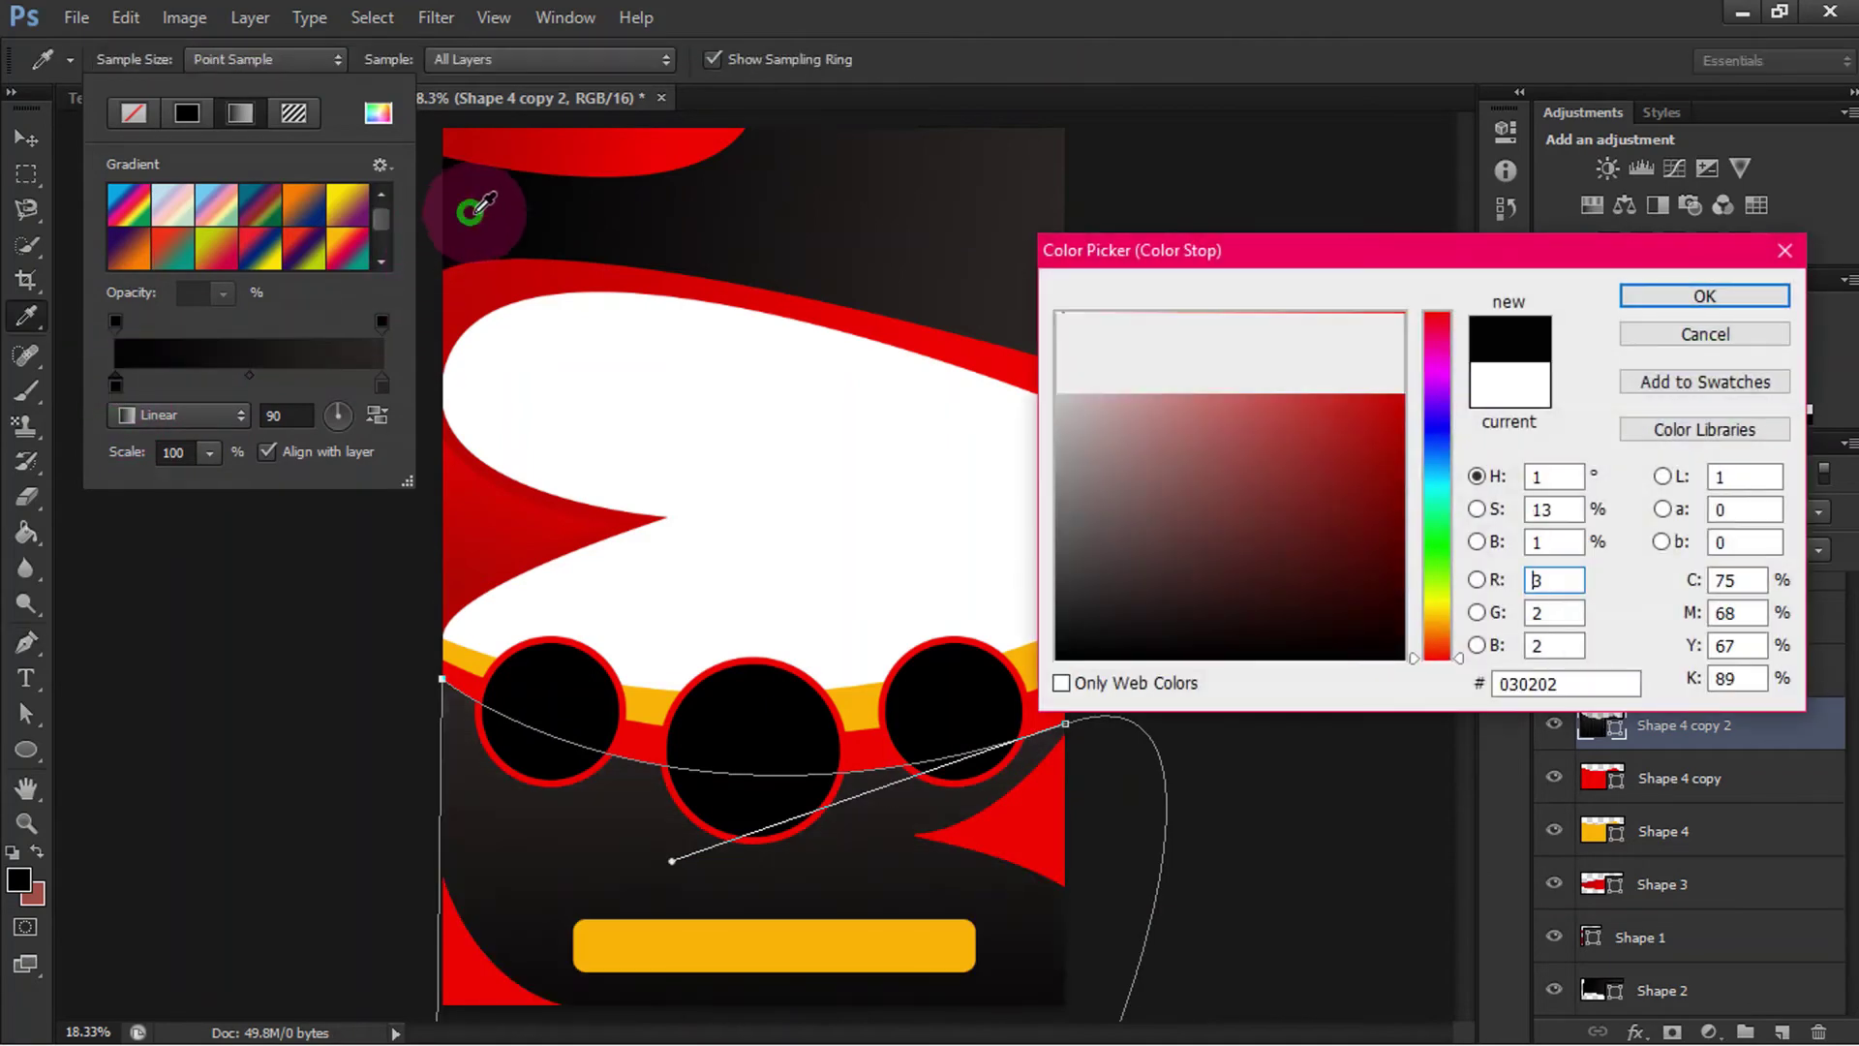
left_click(1649, 292)
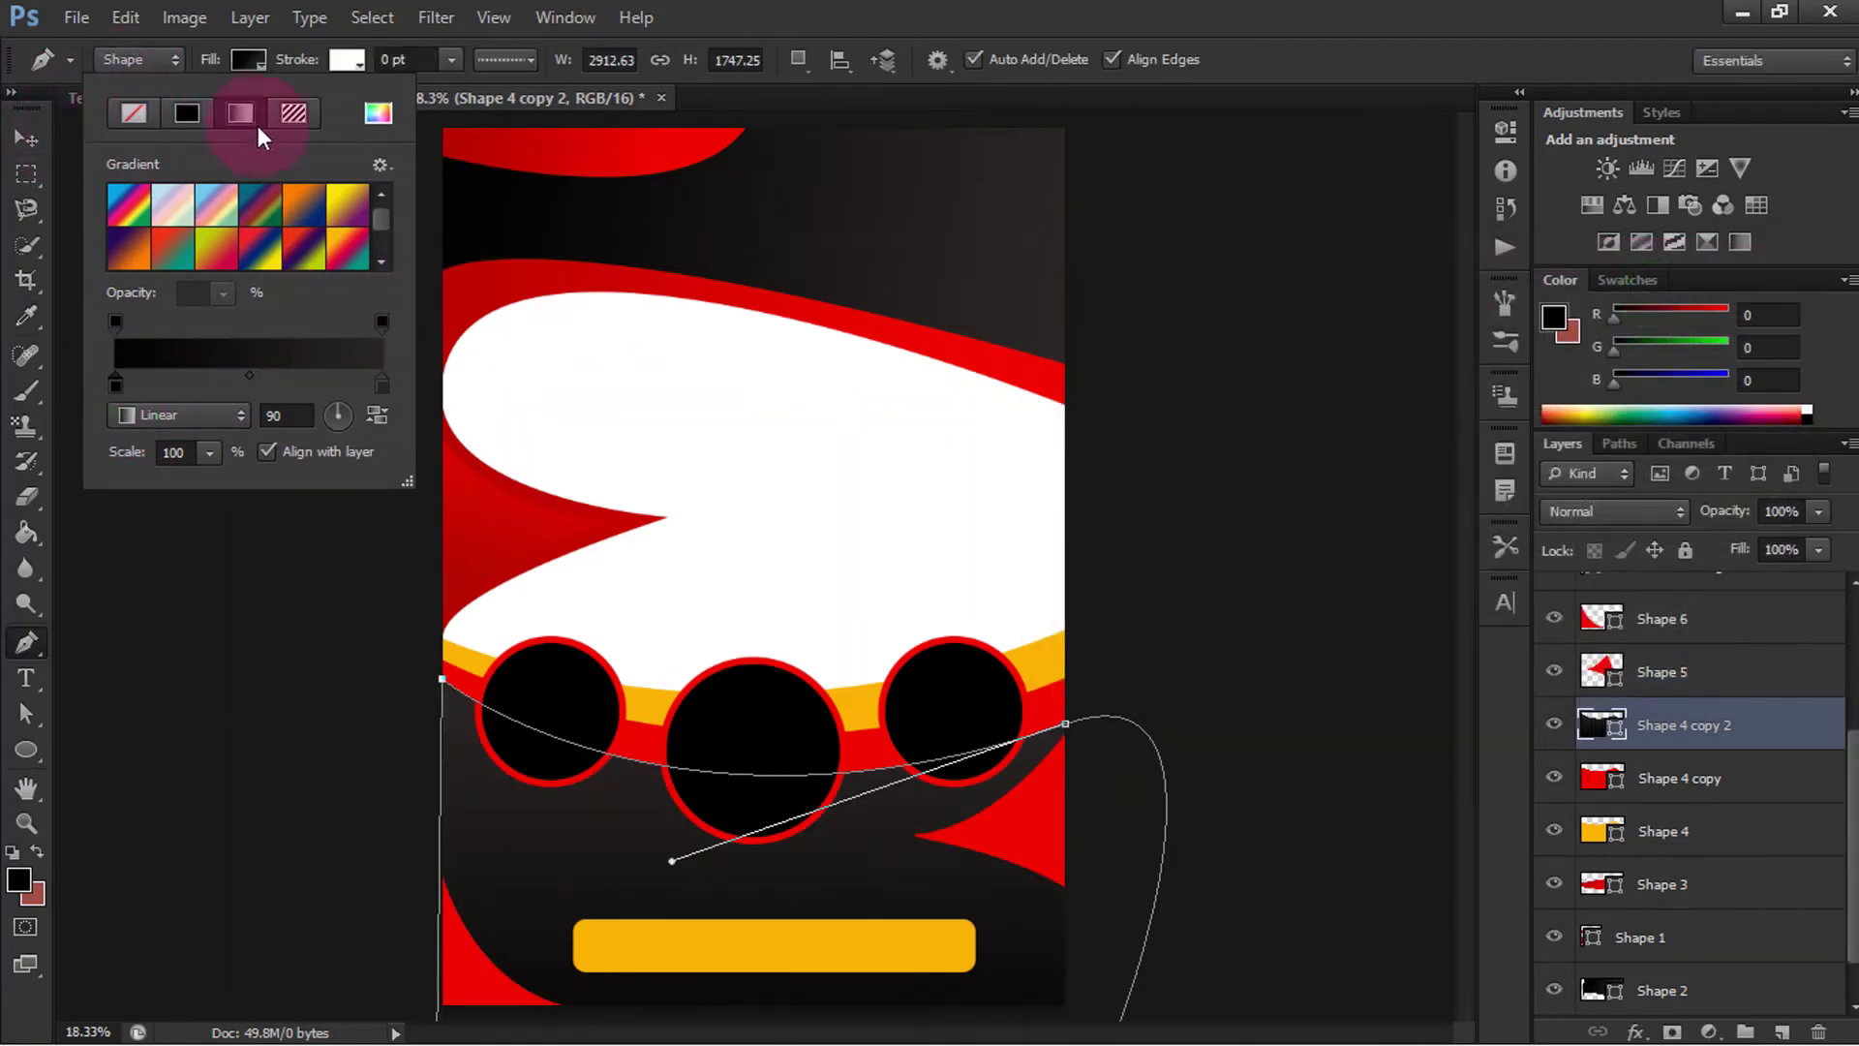
Step: Compare with Shape 2's gradient, then set the lower curve's gradient angle to -7 degrees
left_click(1618, 779)
left_click(1709, 989)
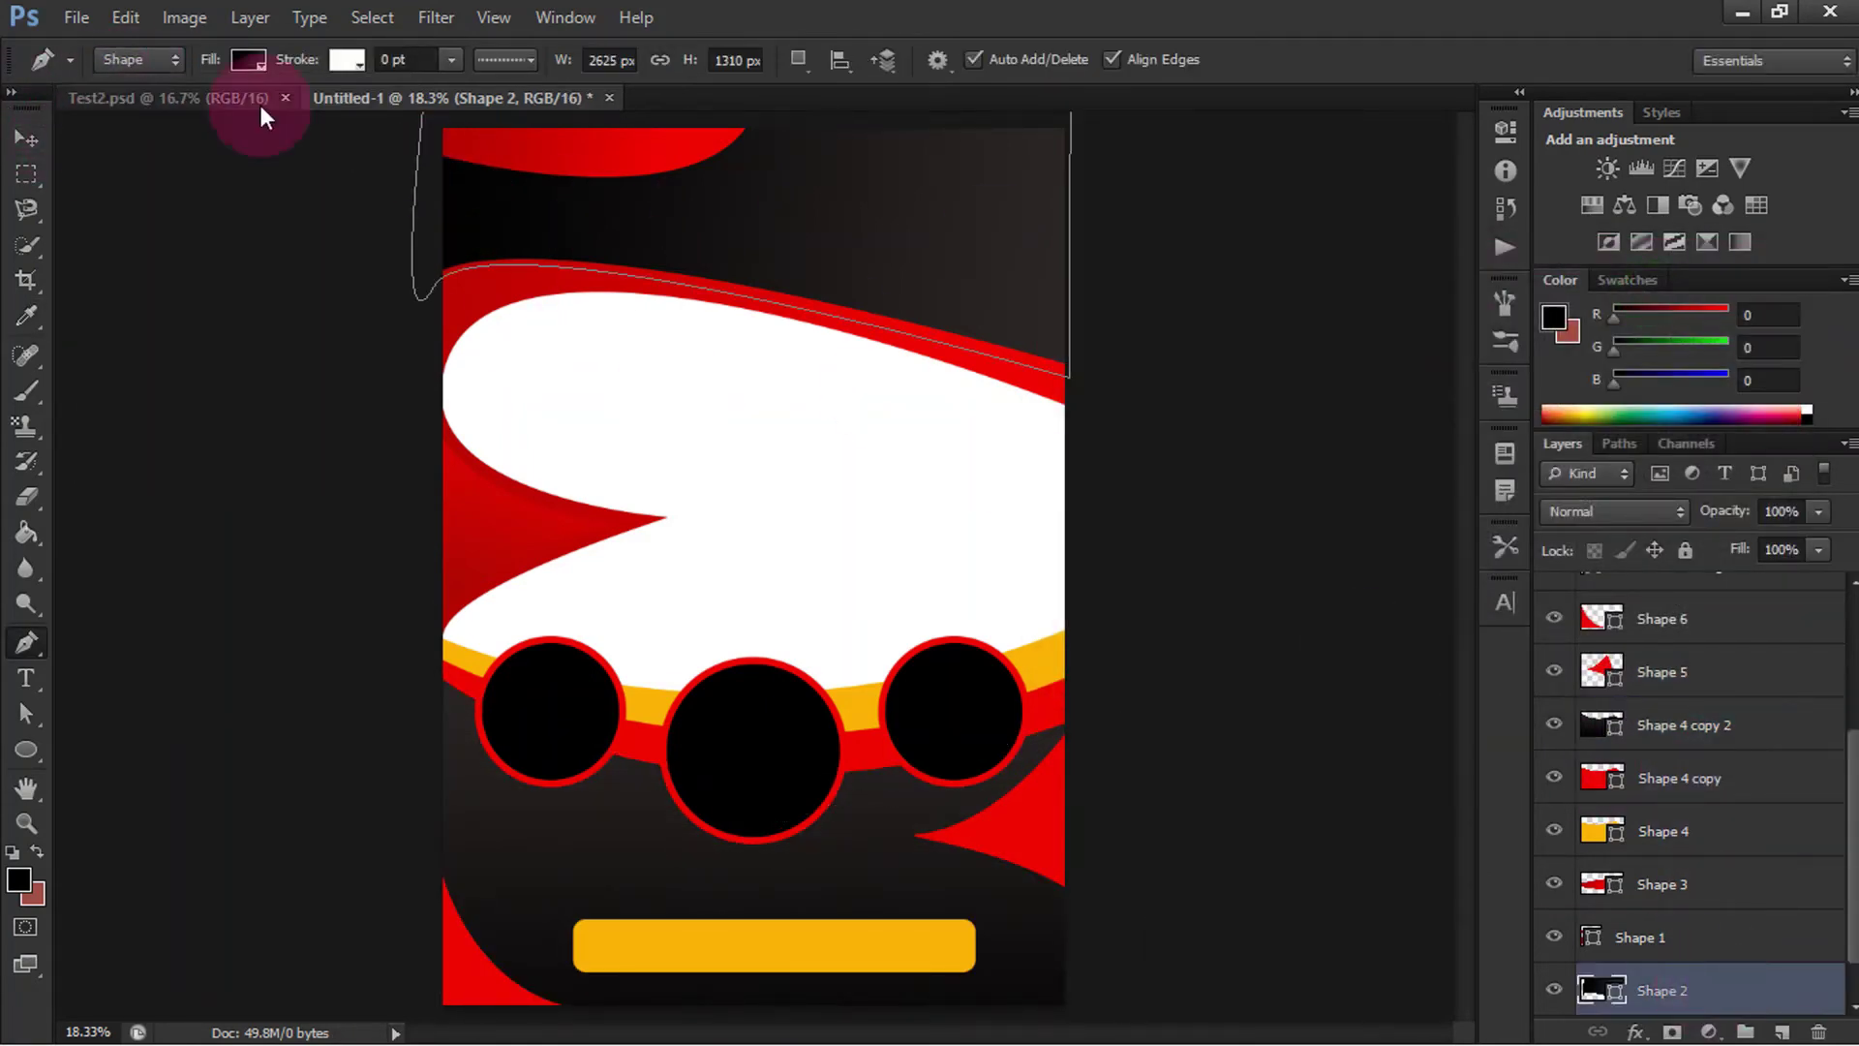
left_click(246, 61)
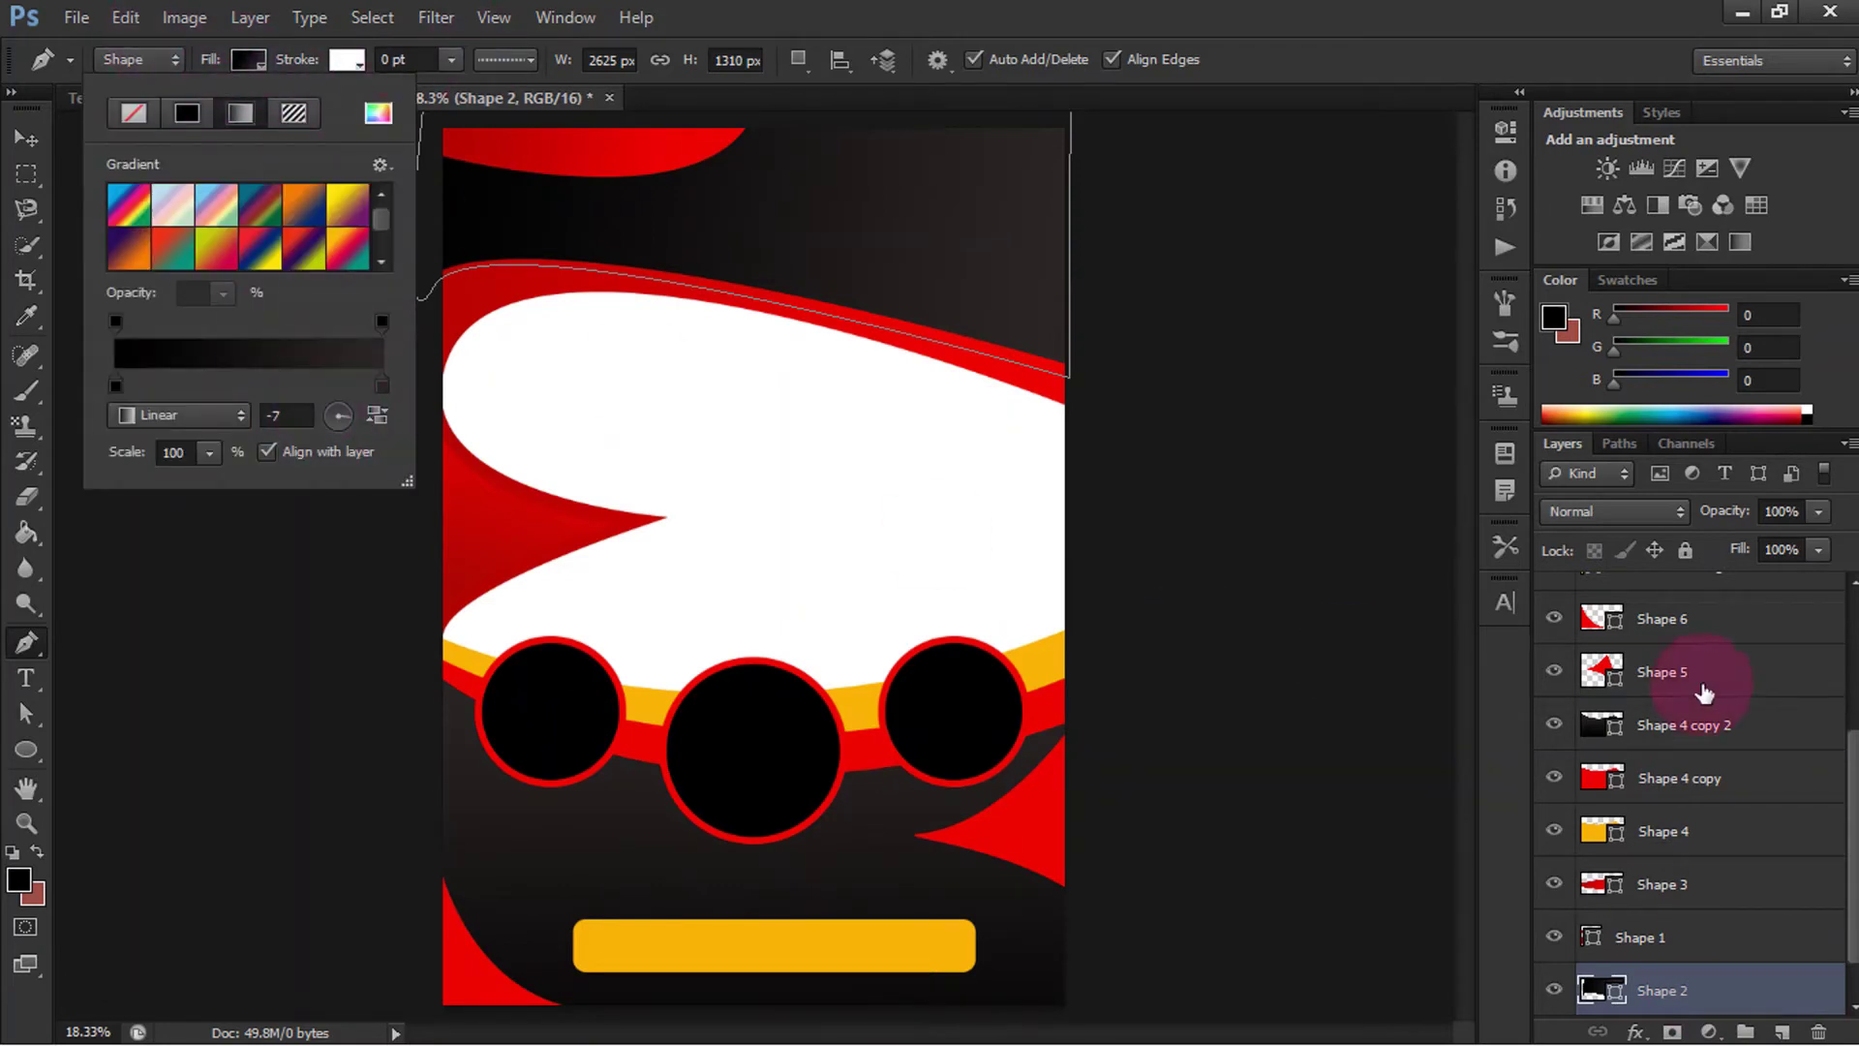
left_click(1685, 724)
left_click(247, 61)
left_click(338, 414)
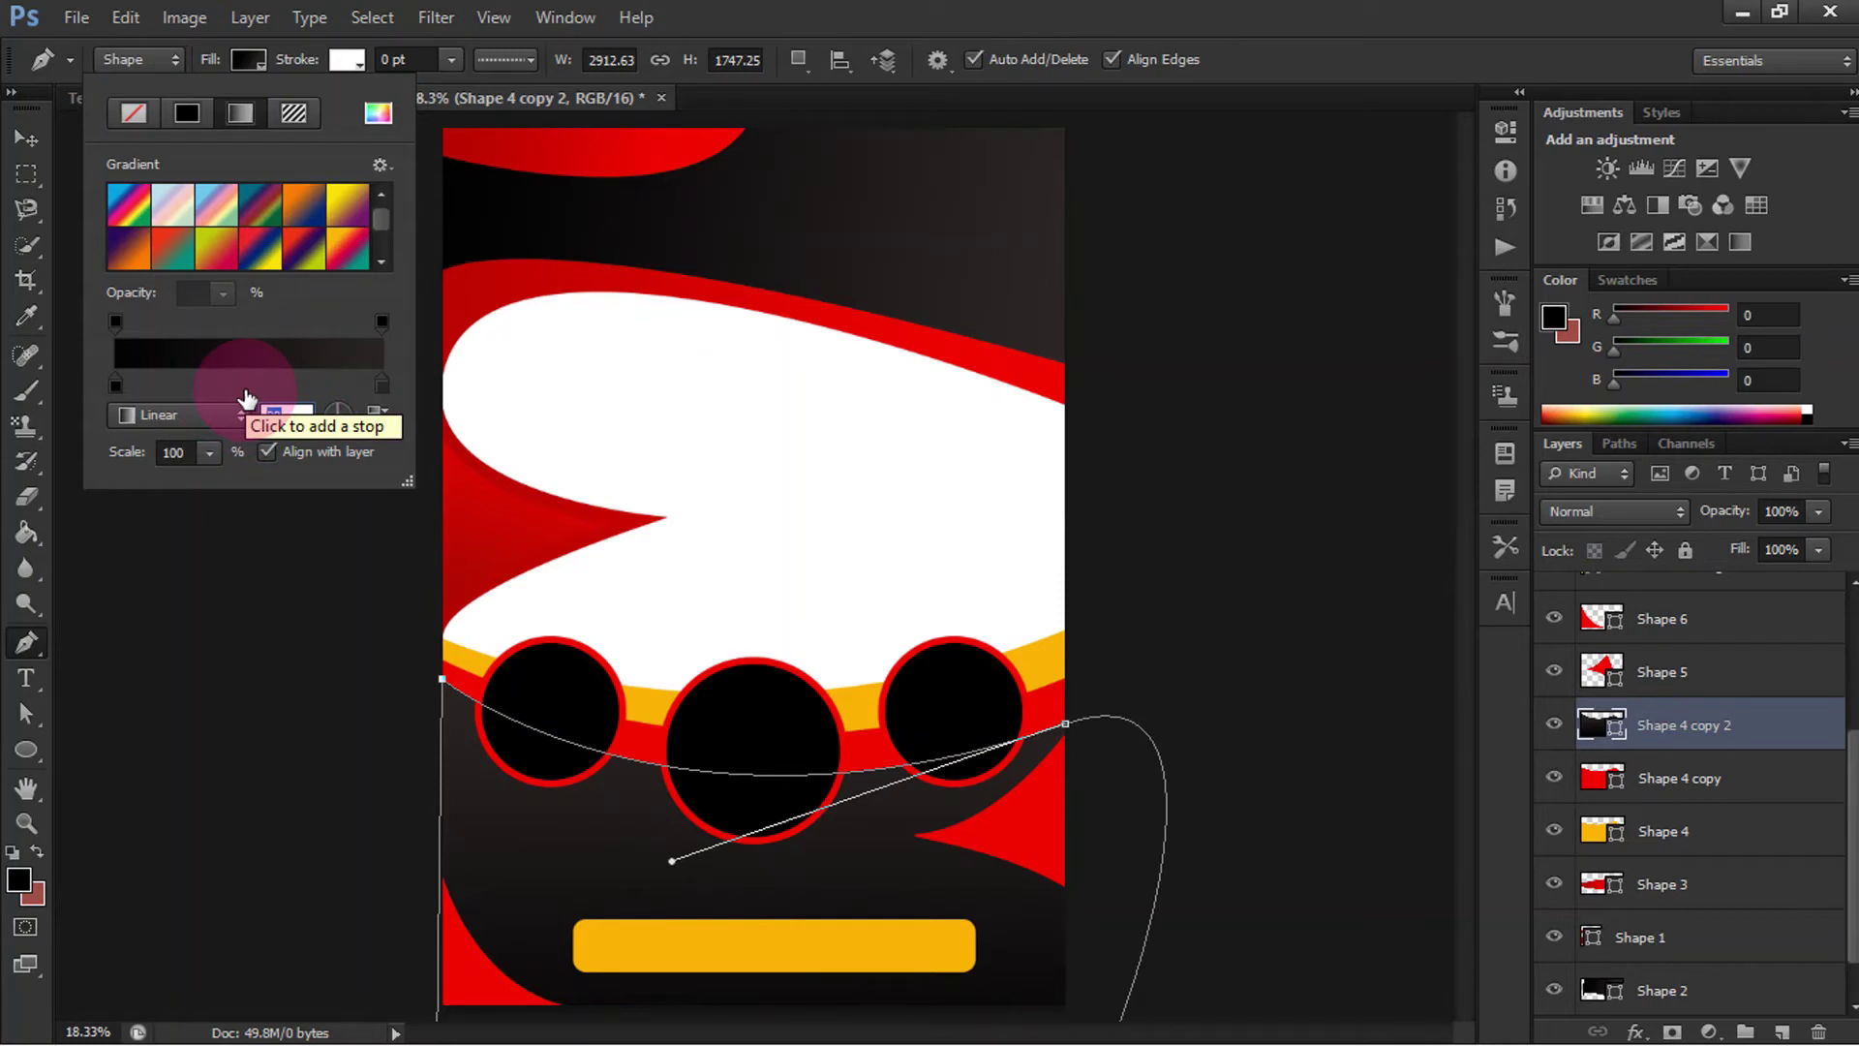
type("-7")
key("Return")
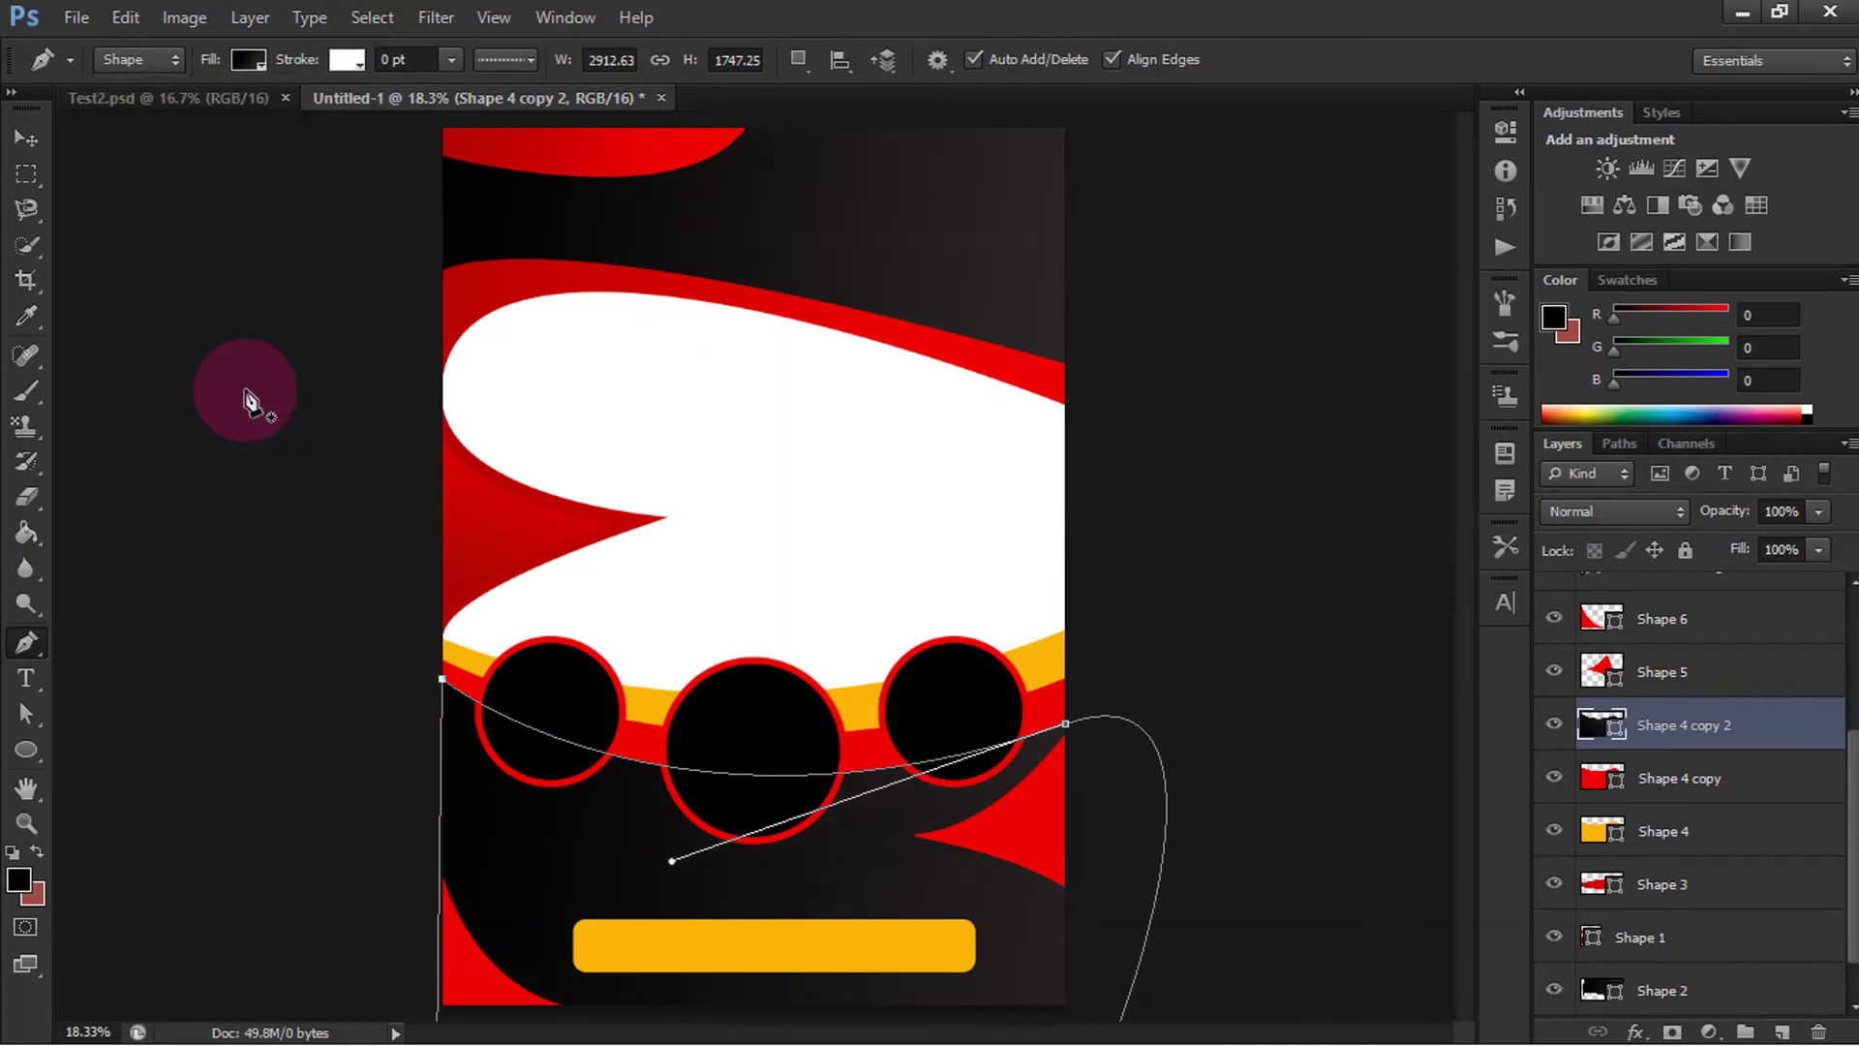
left_click(26, 138)
left_click(270, 457)
left_click(1028, 649)
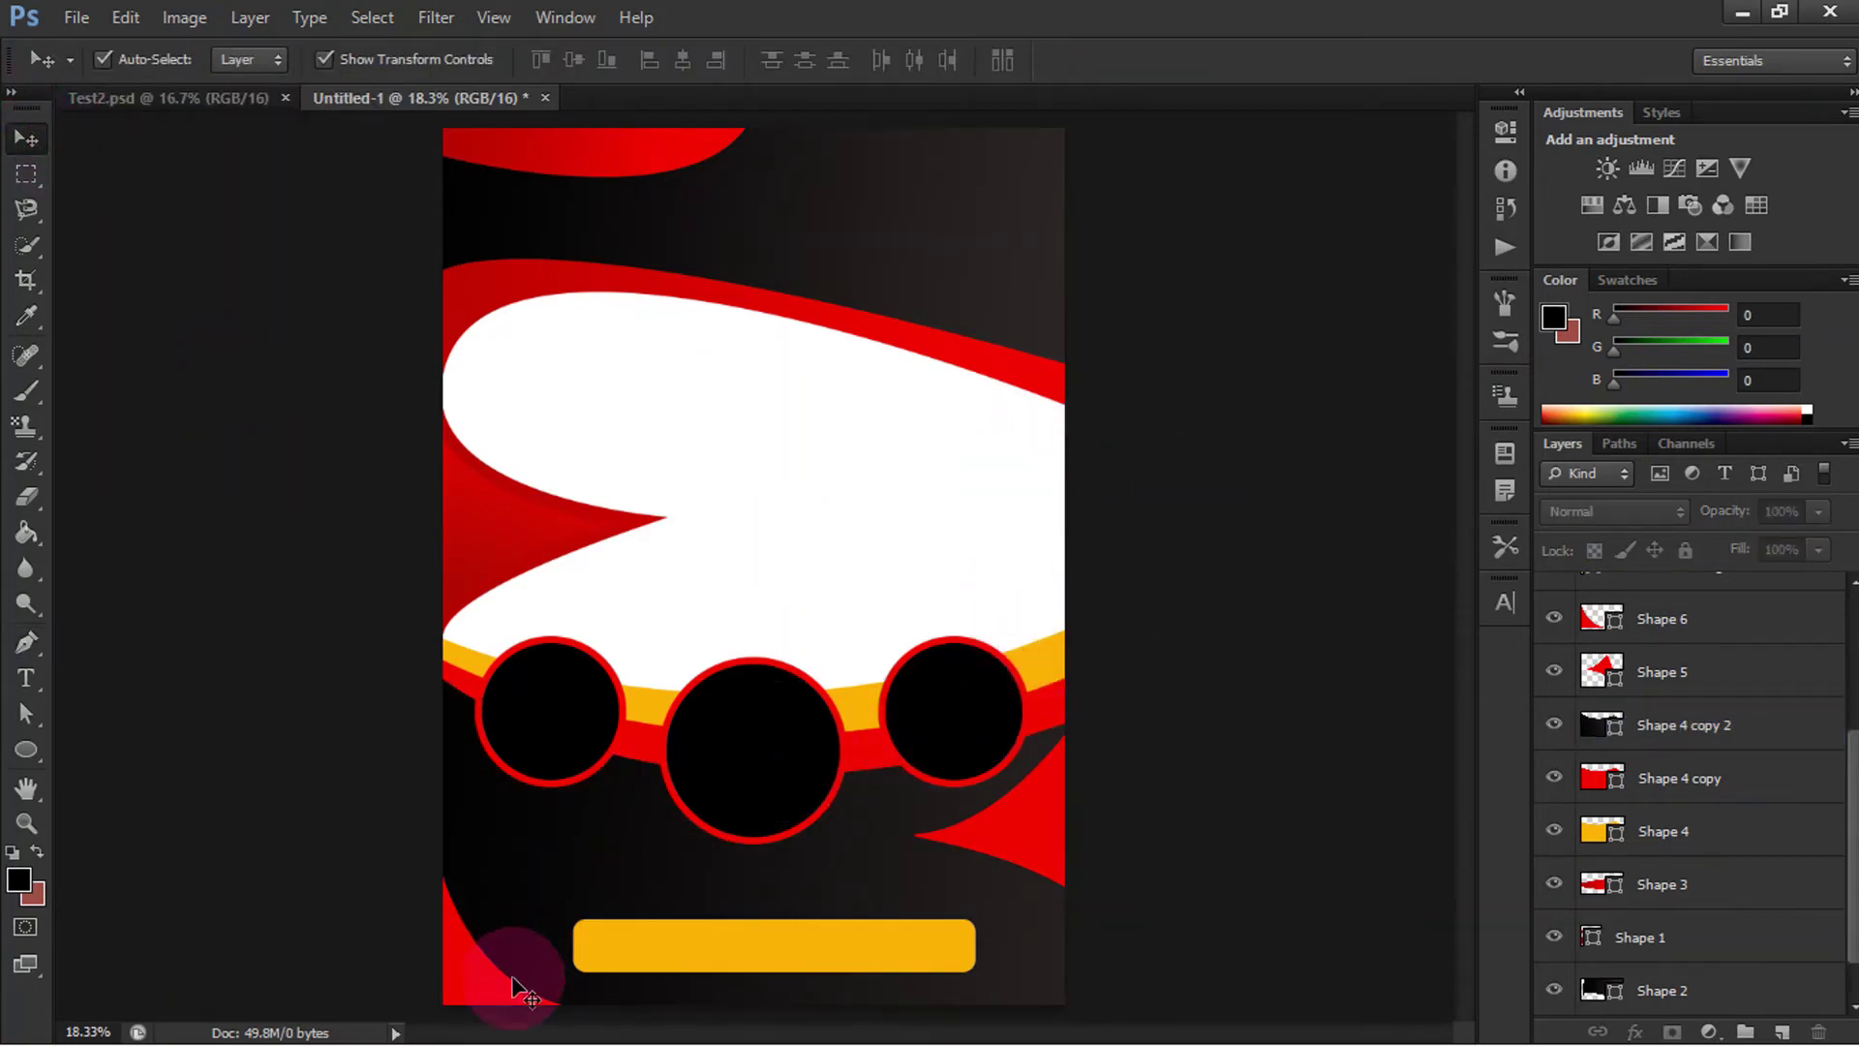
Step: Give the red band behind the circles (Shape 4 copy) a solid red fill
left_click(624, 758)
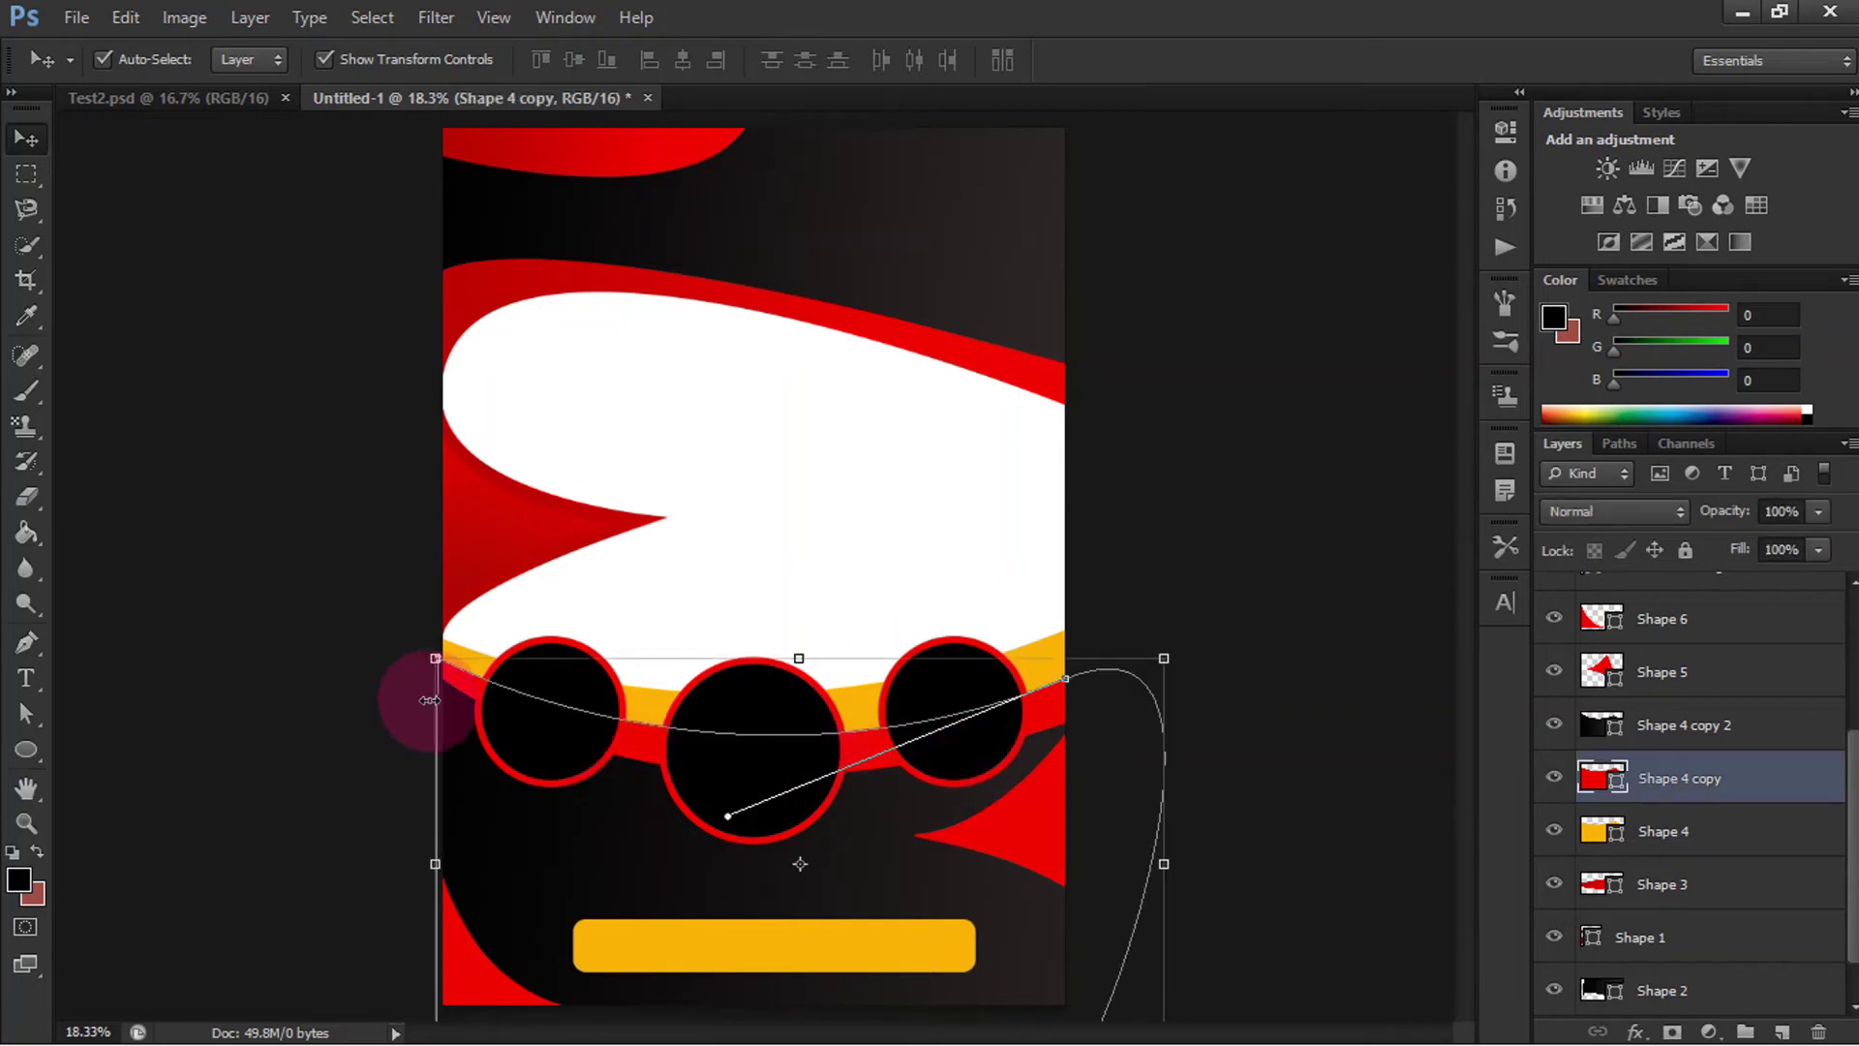
left_click(26, 642)
left_click(248, 60)
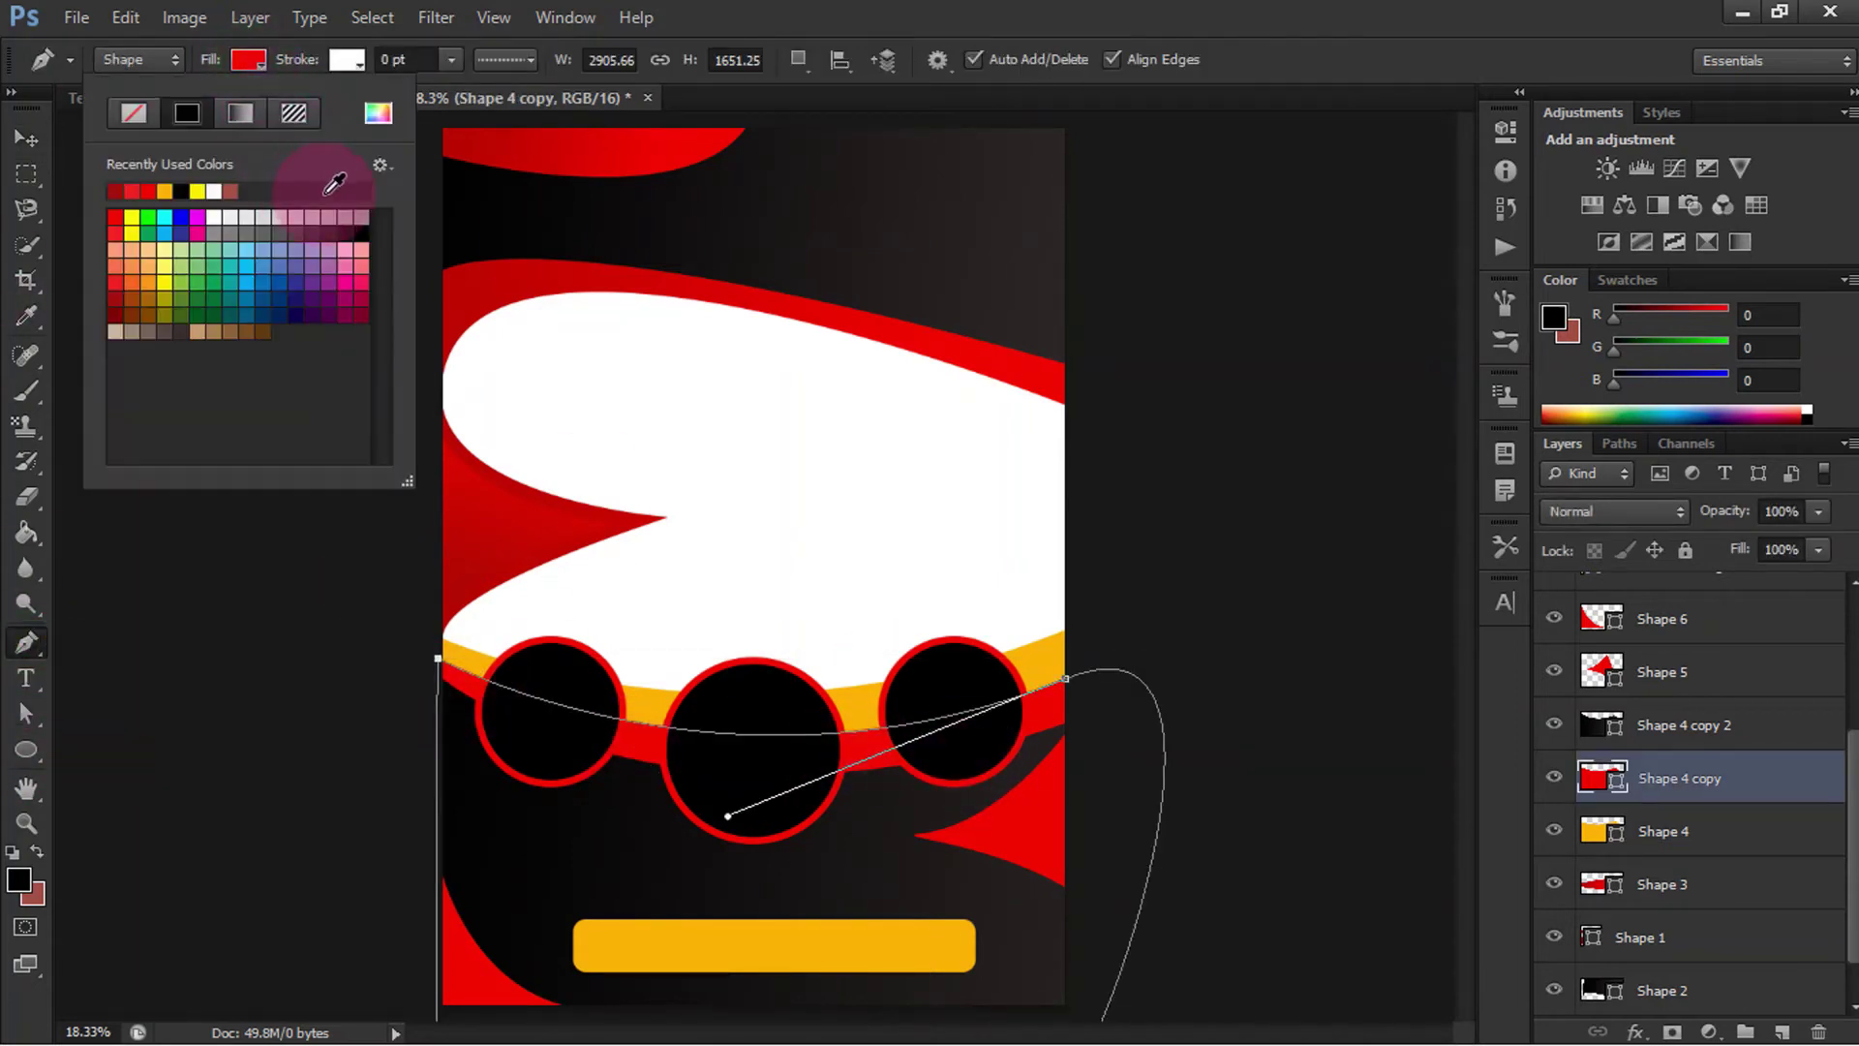
left_click(377, 114)
left_click(1006, 348)
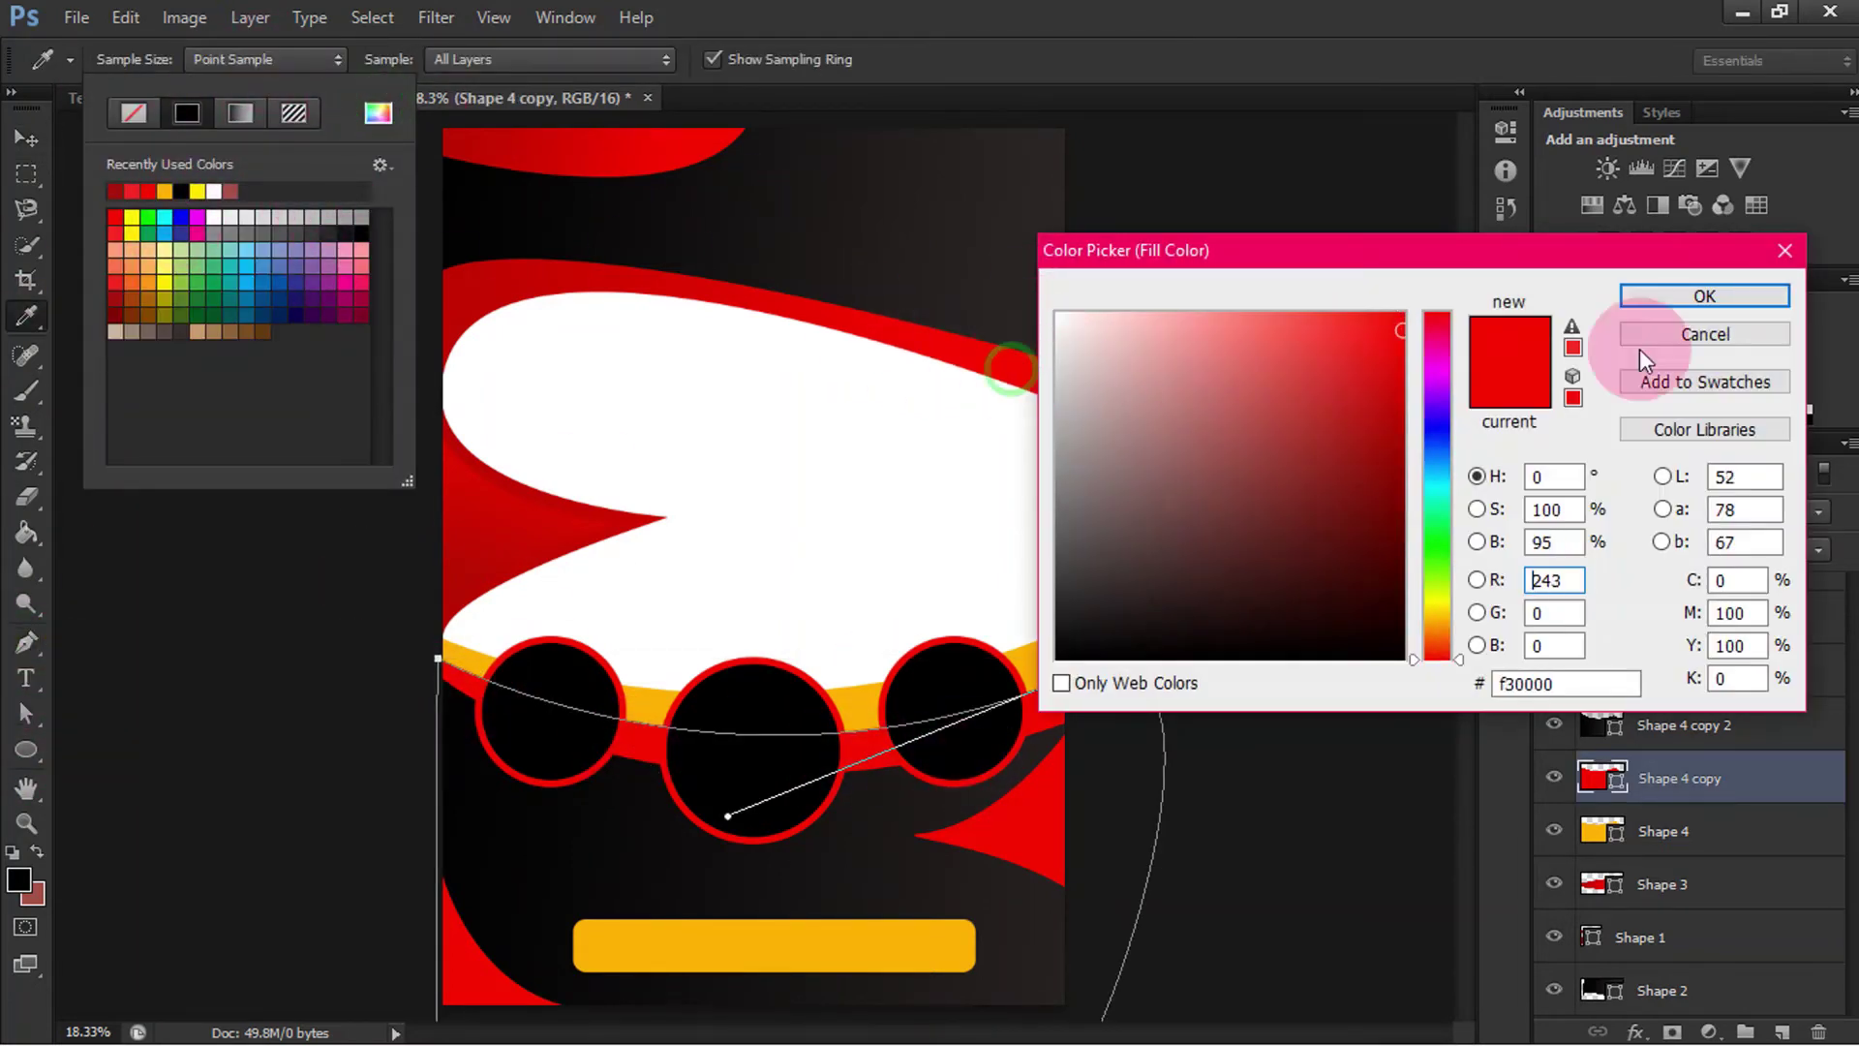
left_click(1668, 301)
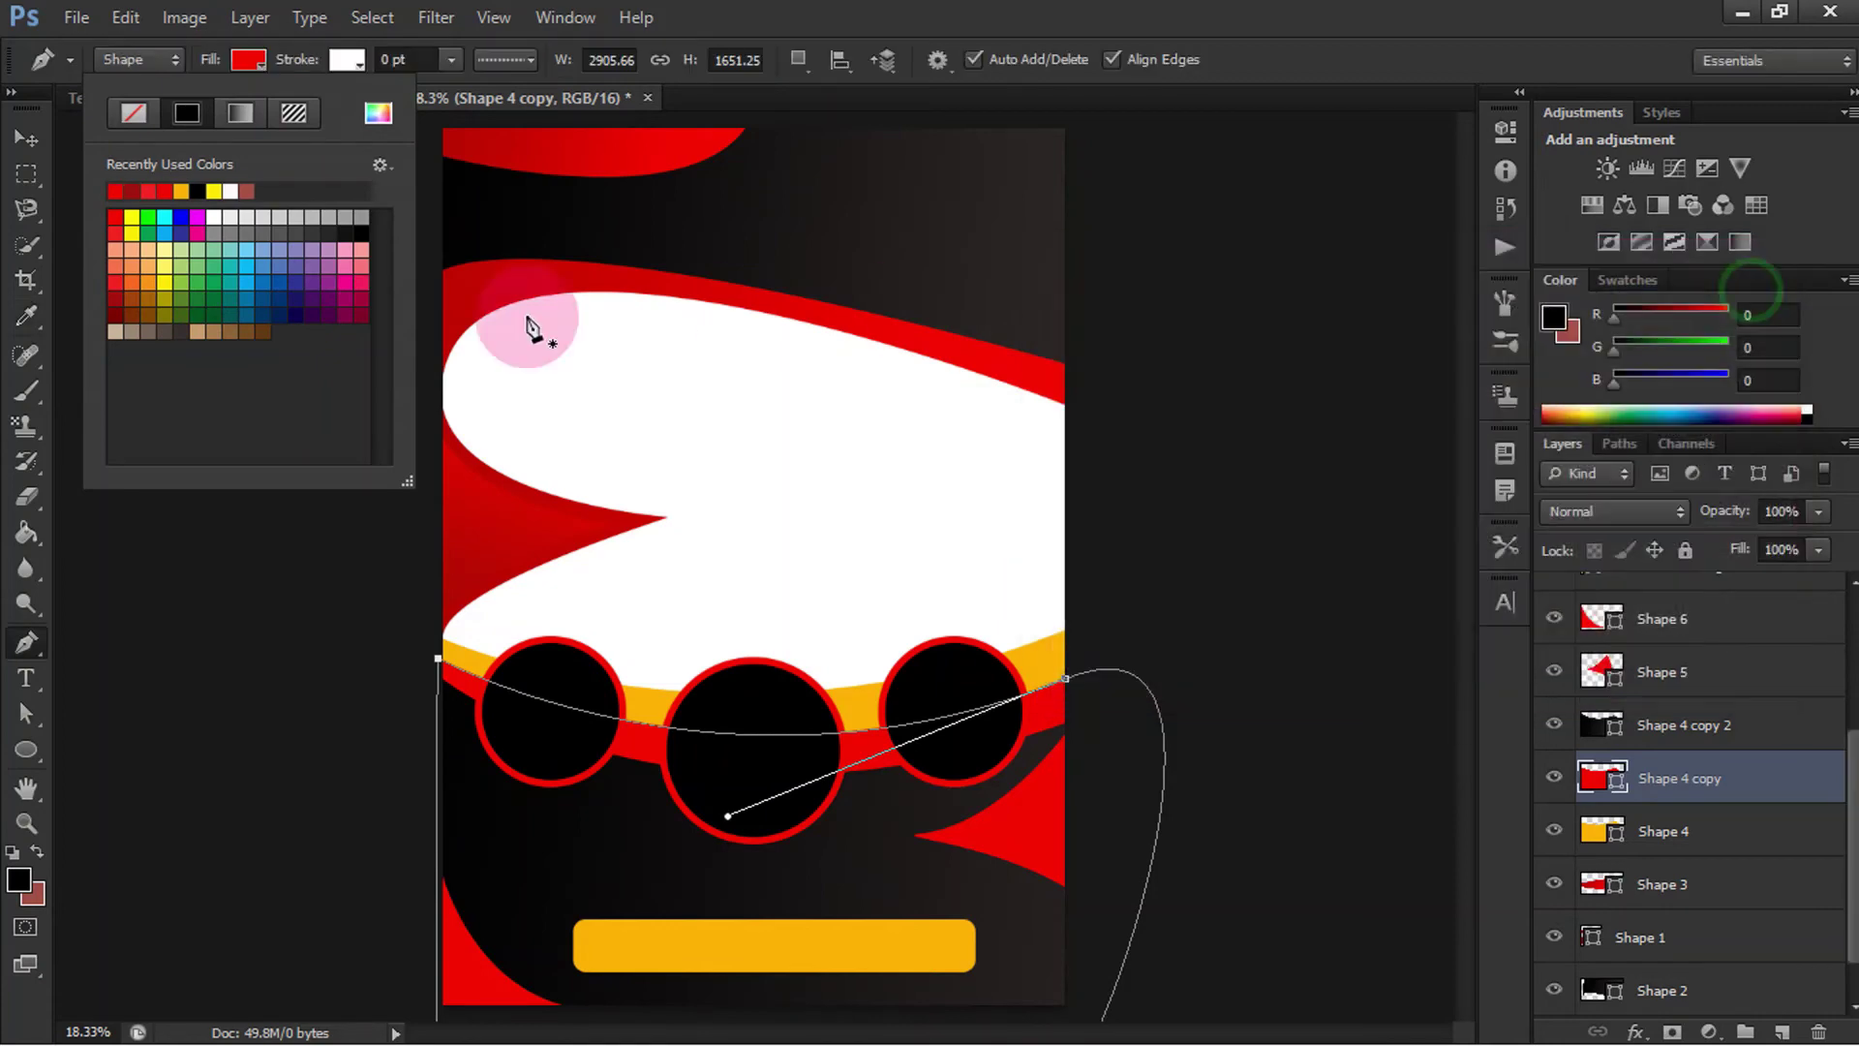
Step: Switch the band's fill to a dark-red-to-red gradient with a new angle
left_click(223, 120)
double_click(380, 385)
left_click(1394, 334)
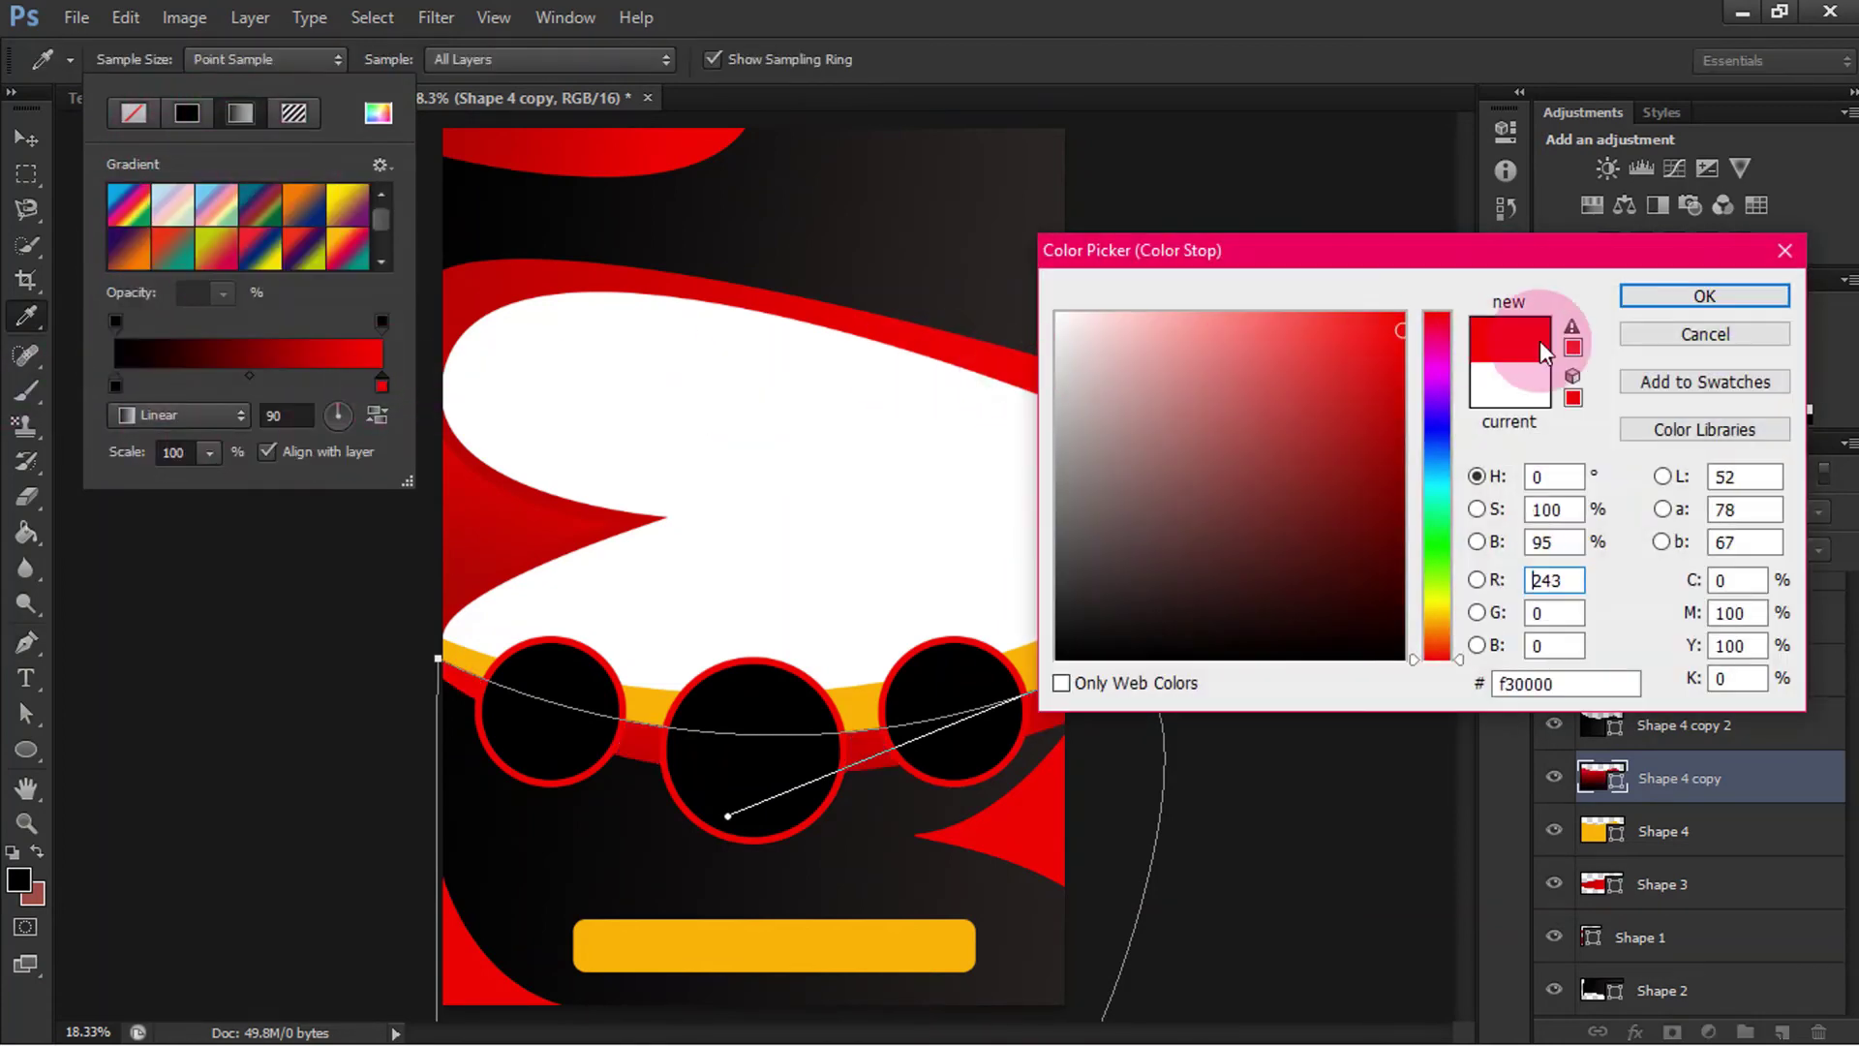
left_click(1668, 295)
left_click(119, 383)
double_click(118, 383)
left_click(957, 297)
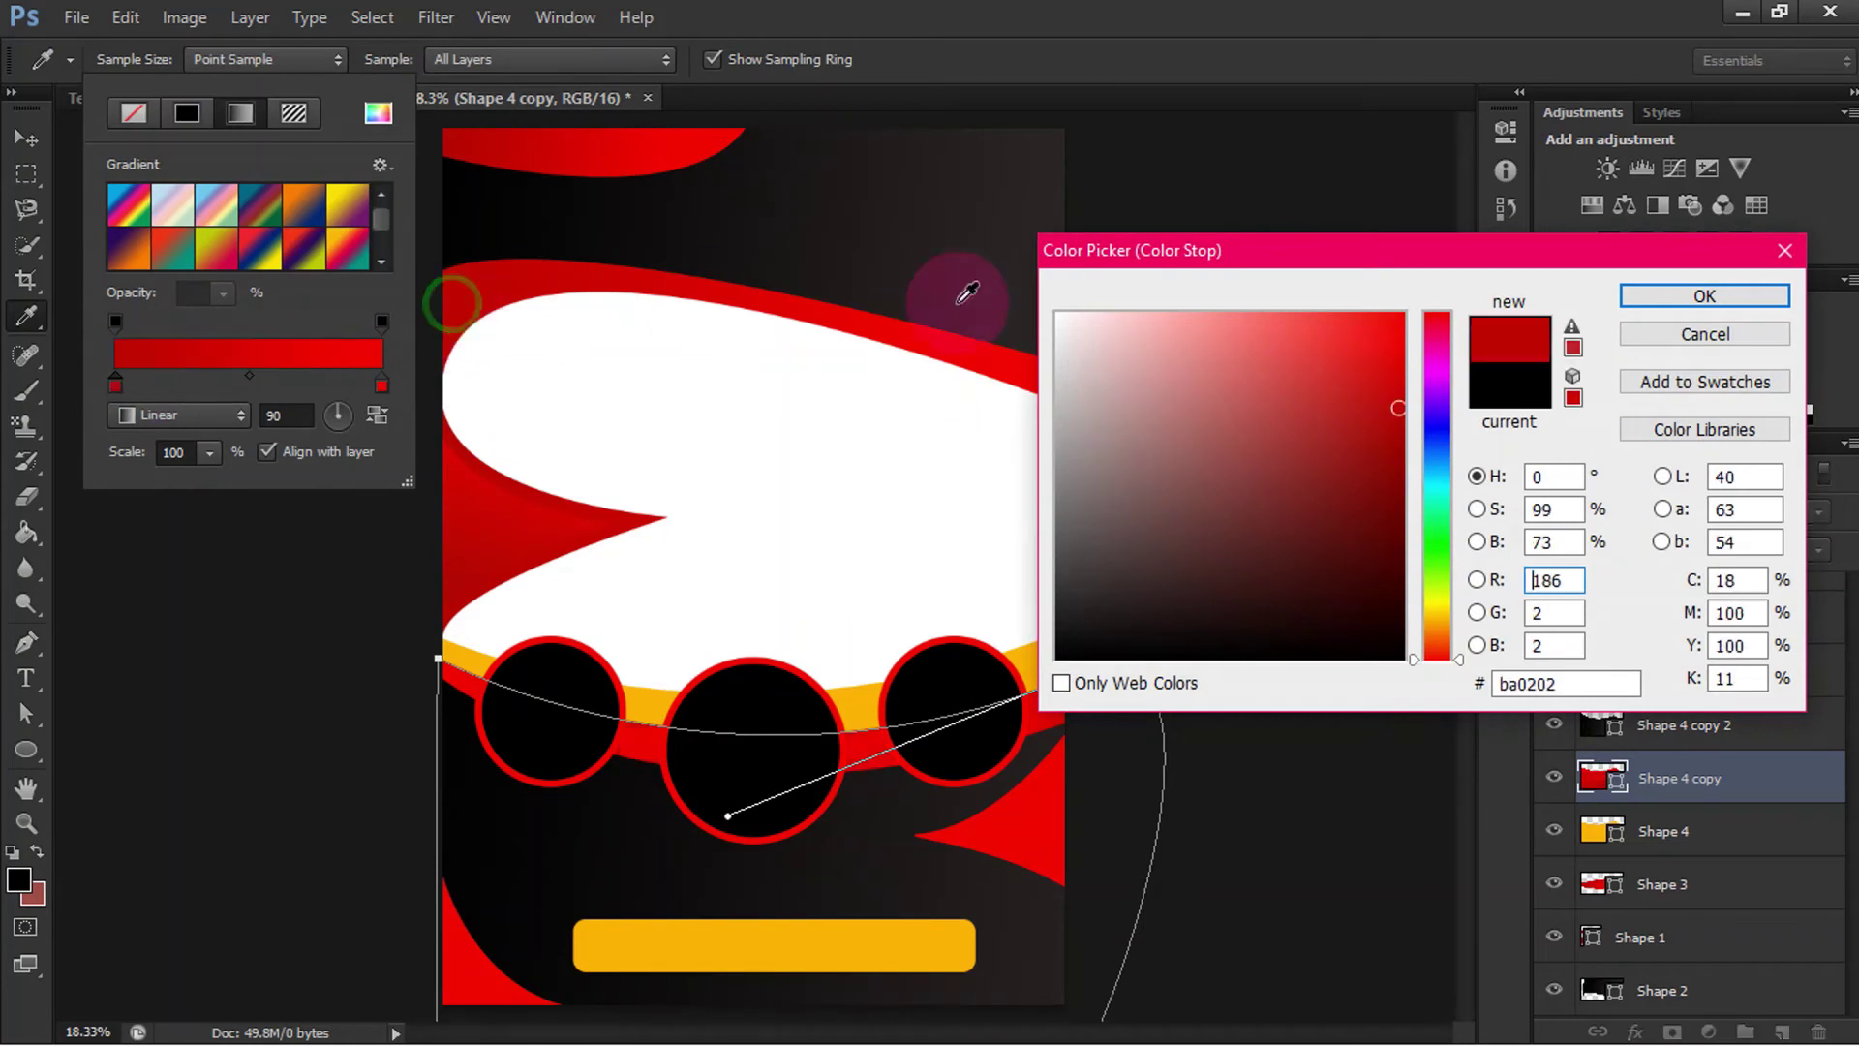
left_click(1656, 296)
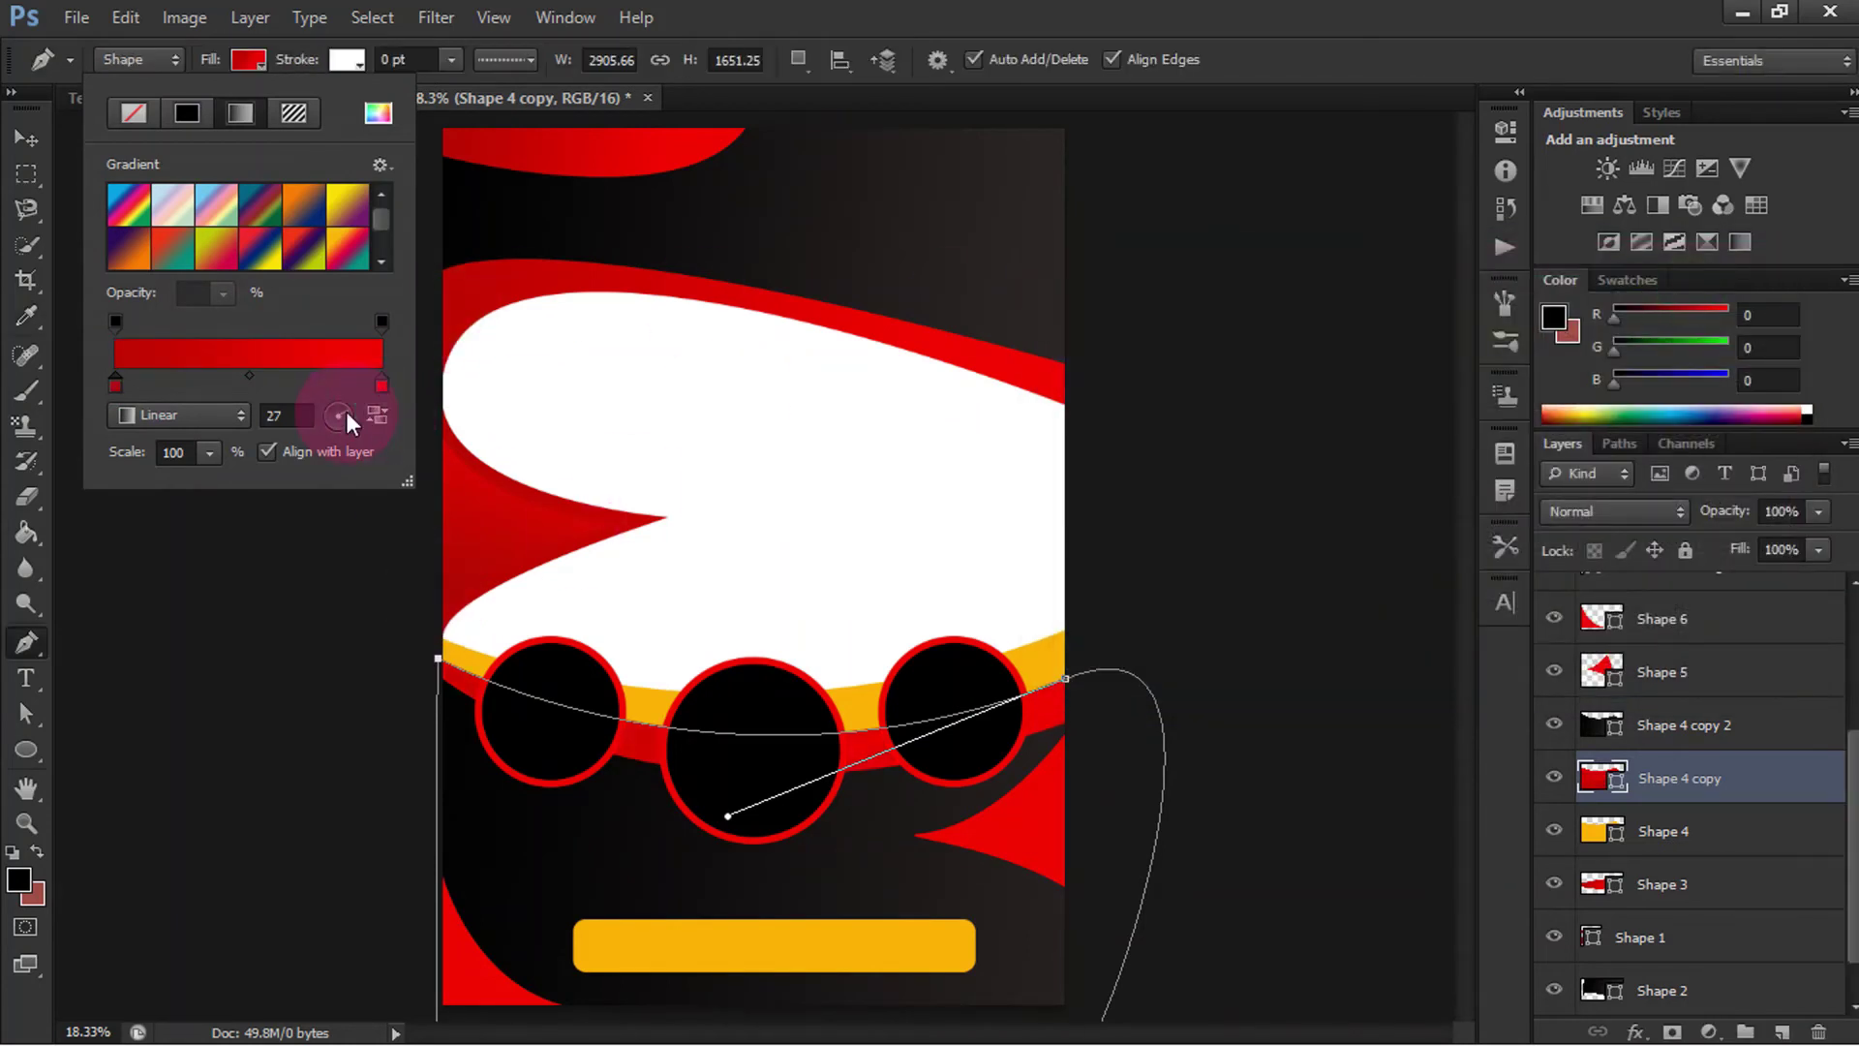
left_click_drag(346, 410, 349, 420)
left_click(24, 133)
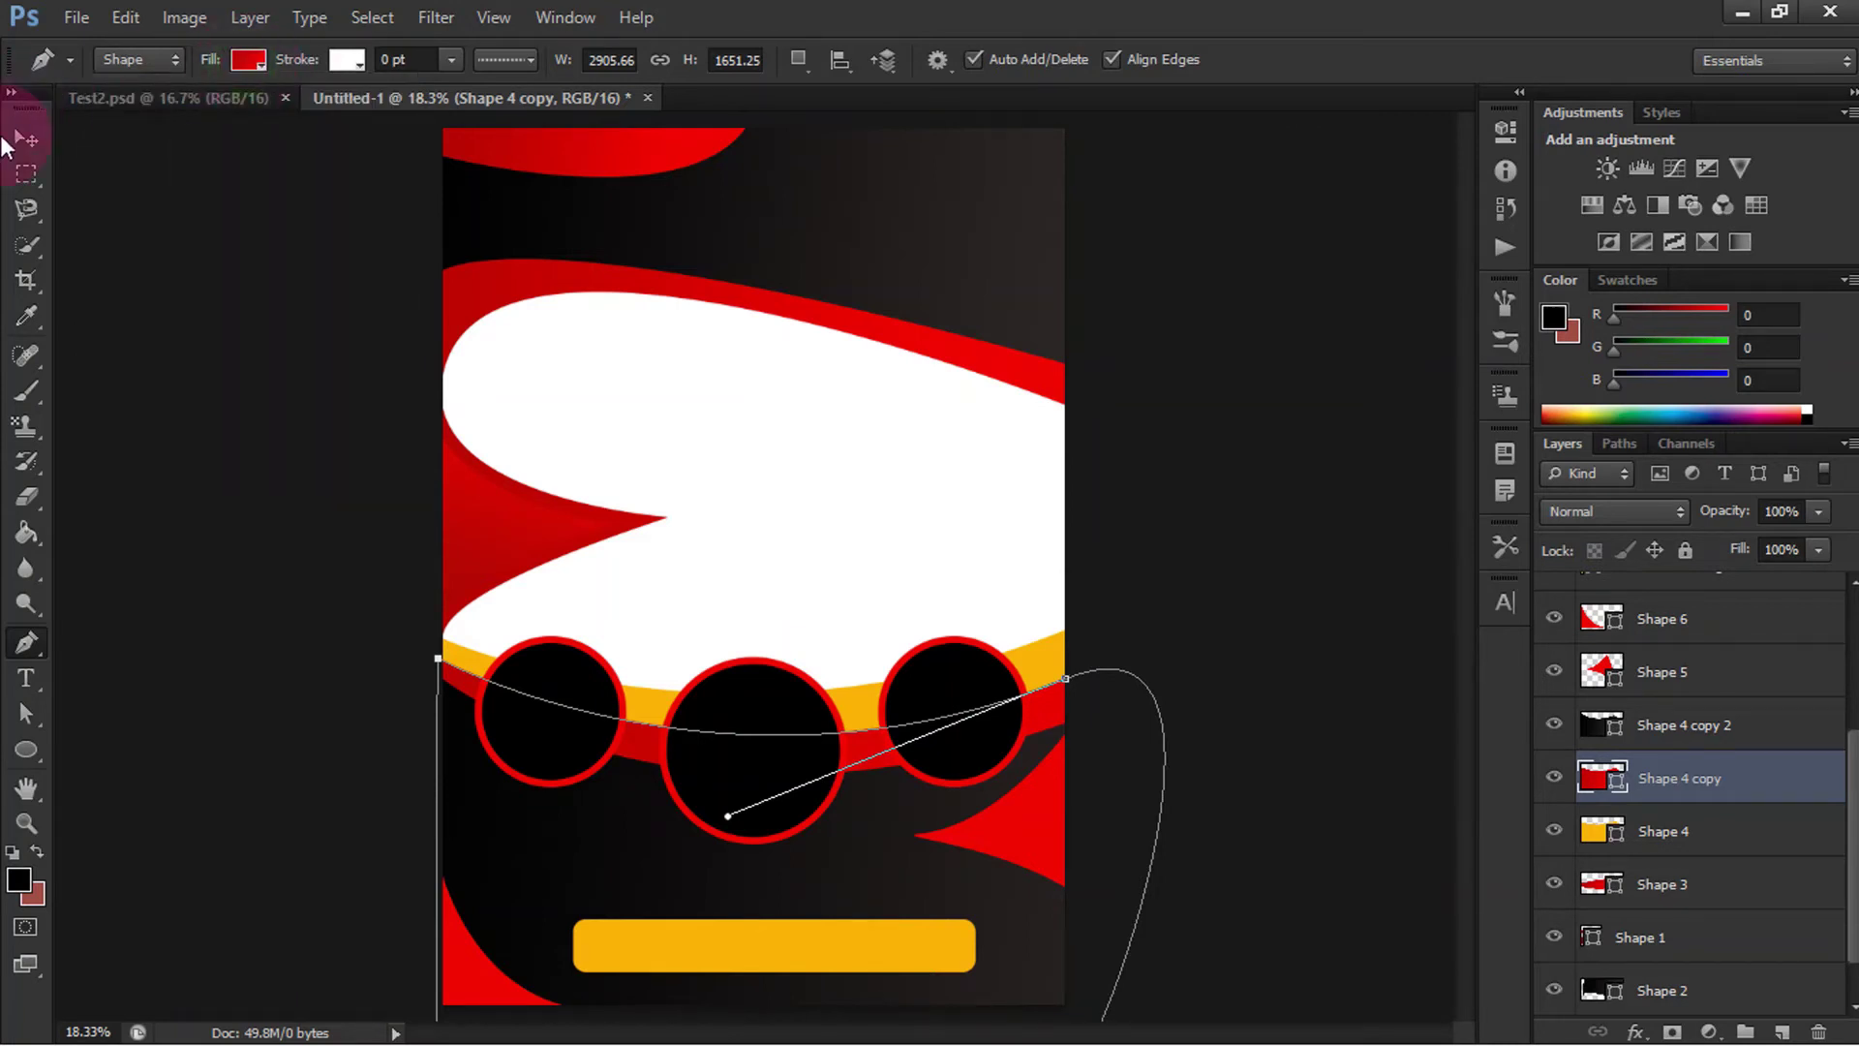
Step: Fill the bottom-left Shape 6 corner with a dark-red-to-red gradient at 0 degrees
left_click(492, 939)
left_click(21, 823)
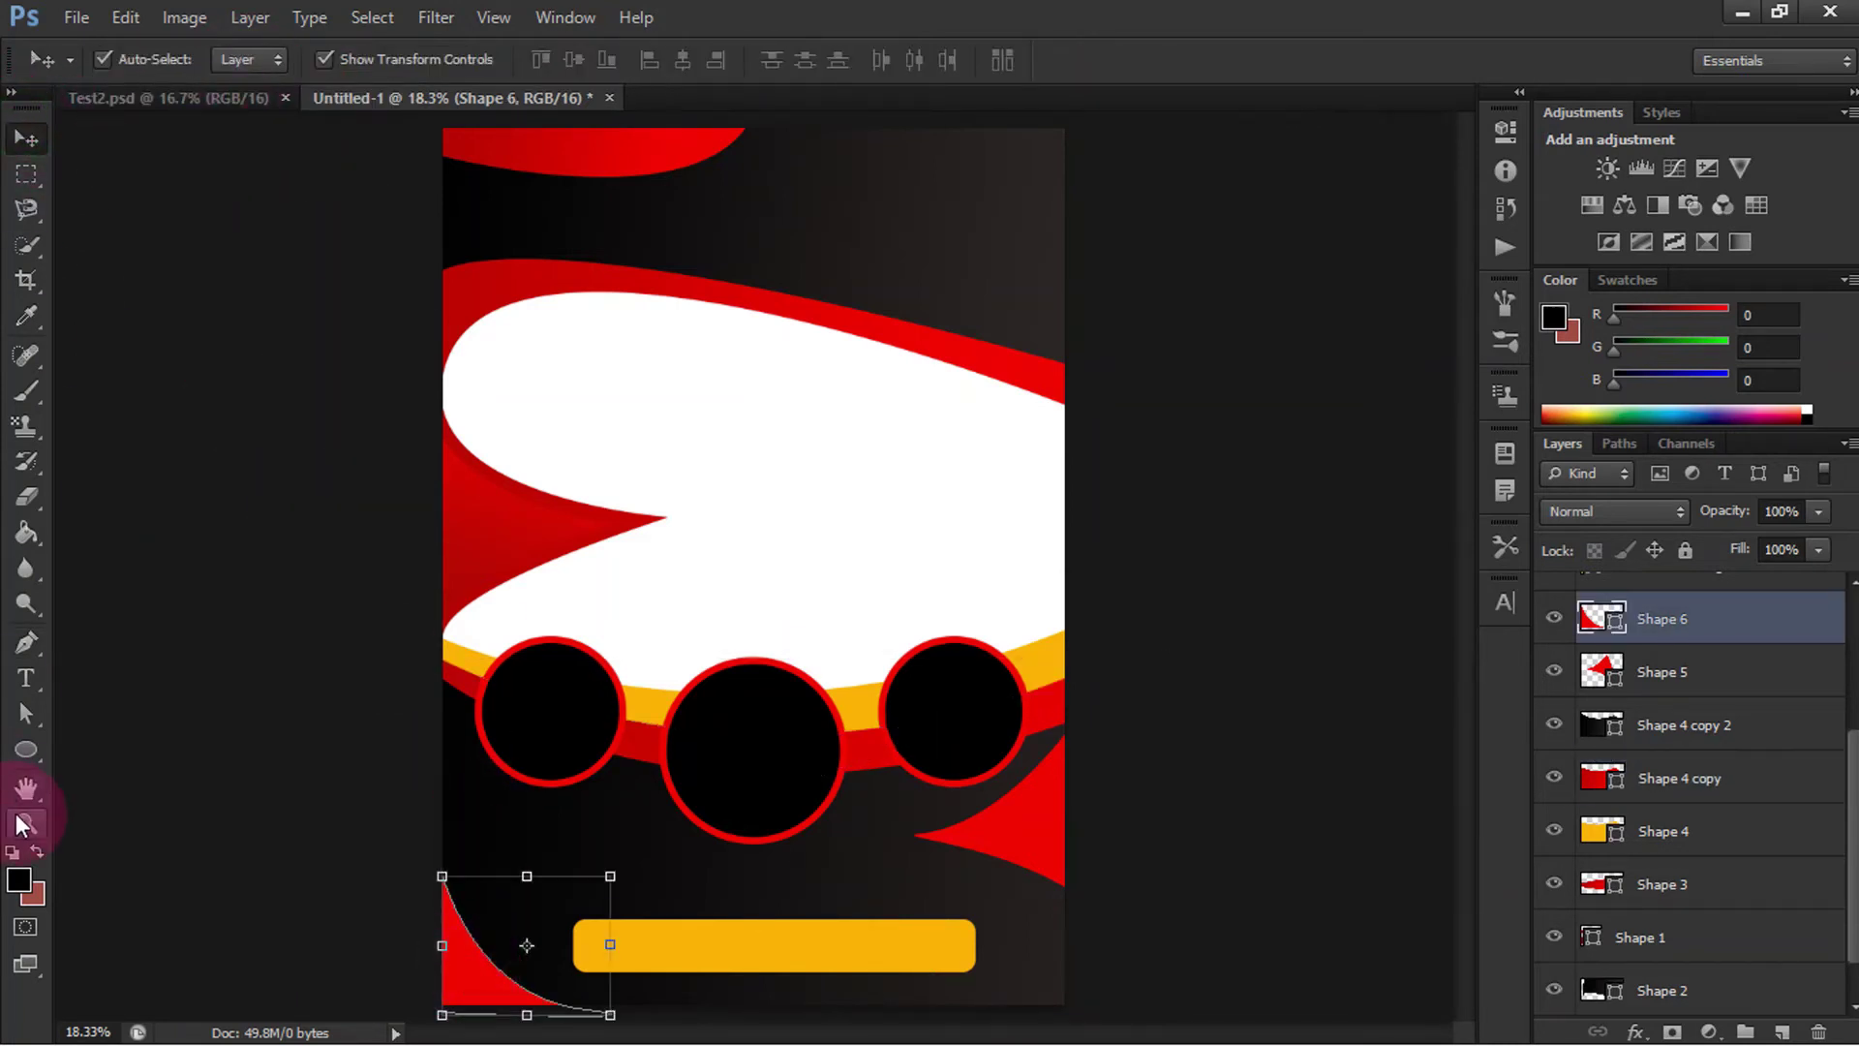
left_click(39, 647)
left_click(248, 59)
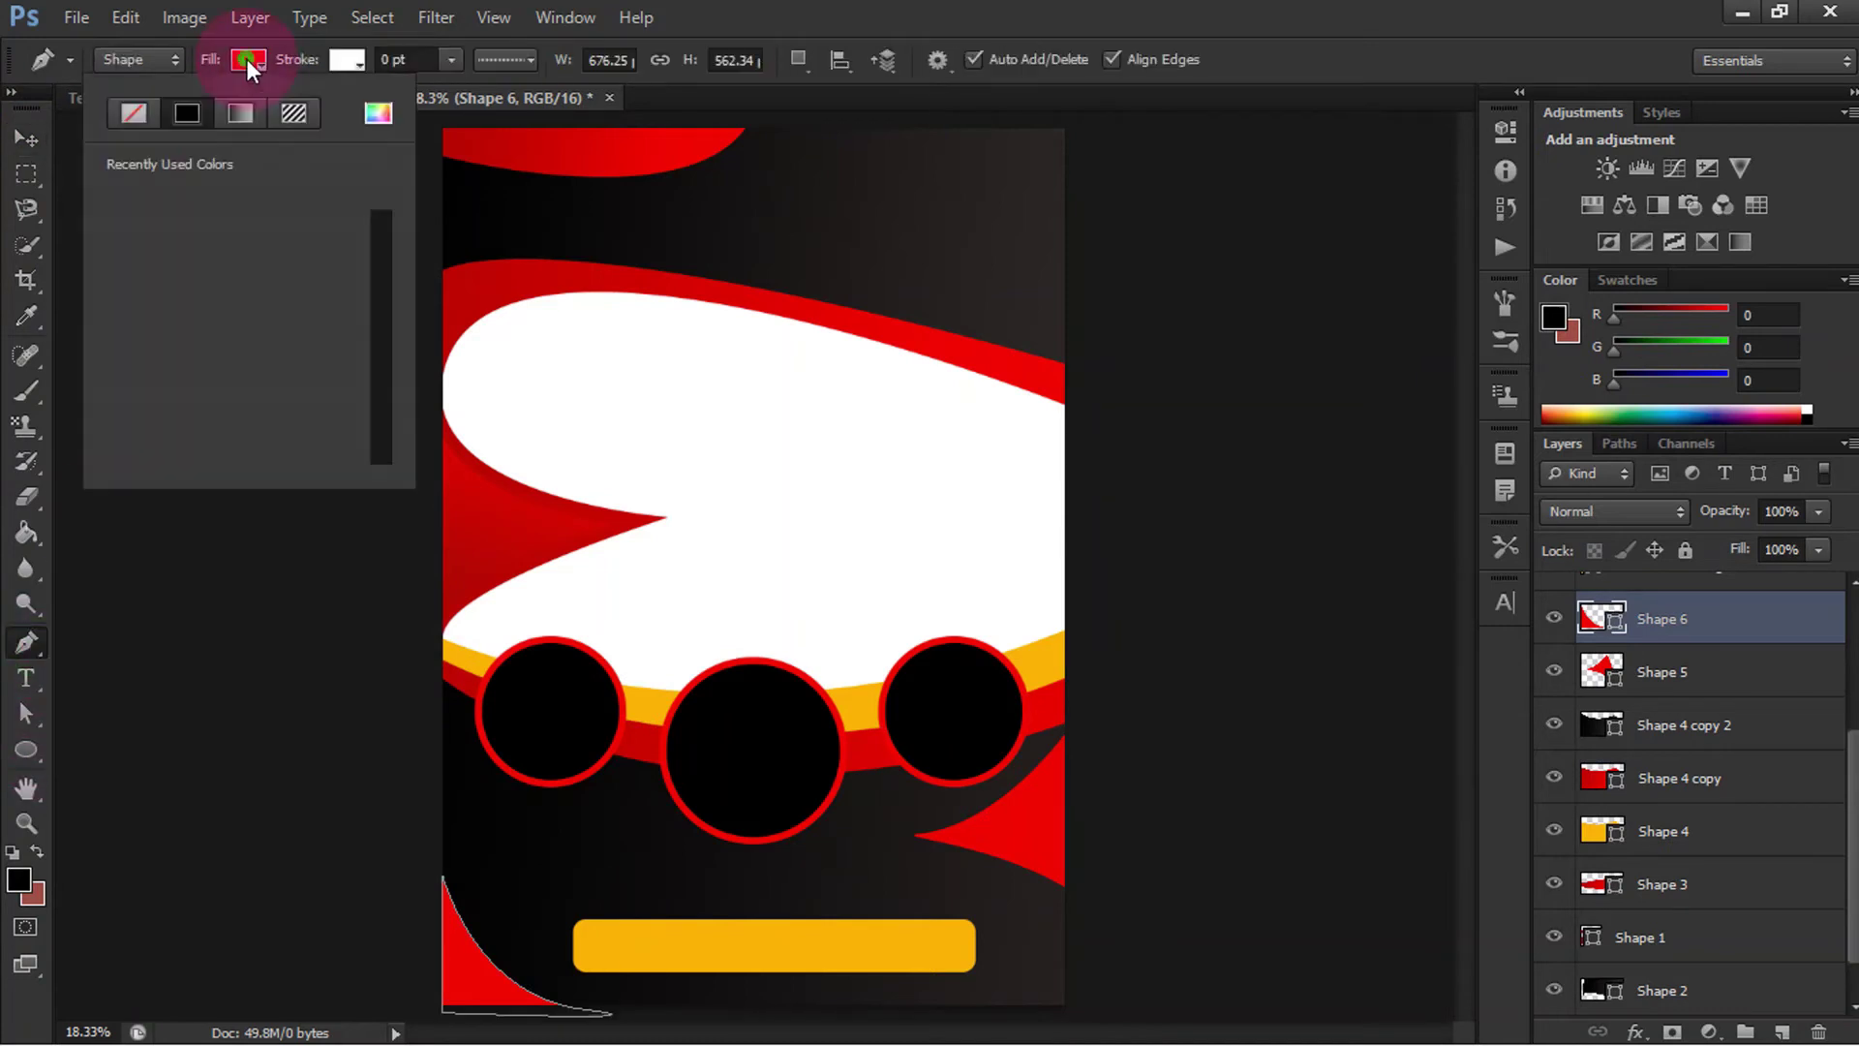
left_click(241, 114)
double_click(382, 385)
left_click(722, 145)
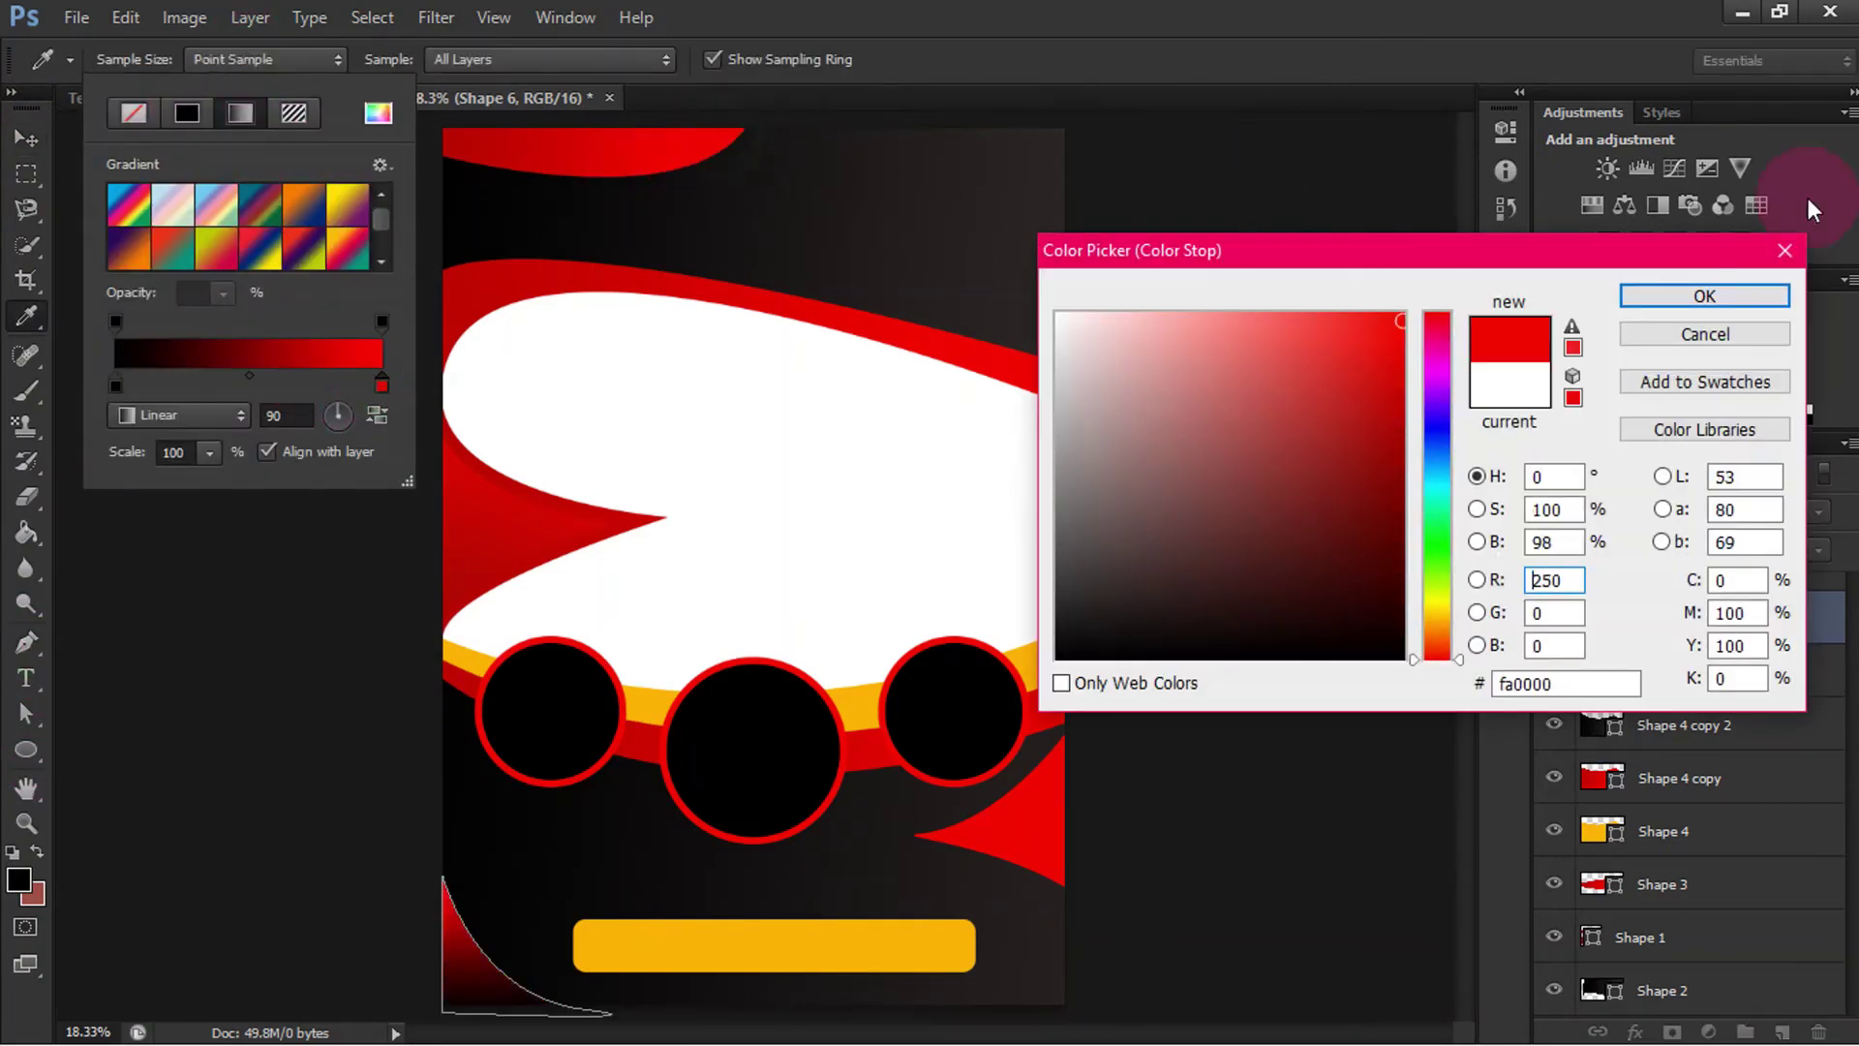
left_click(1701, 290)
left_click(115, 387)
double_click(115, 389)
left_click(447, 145)
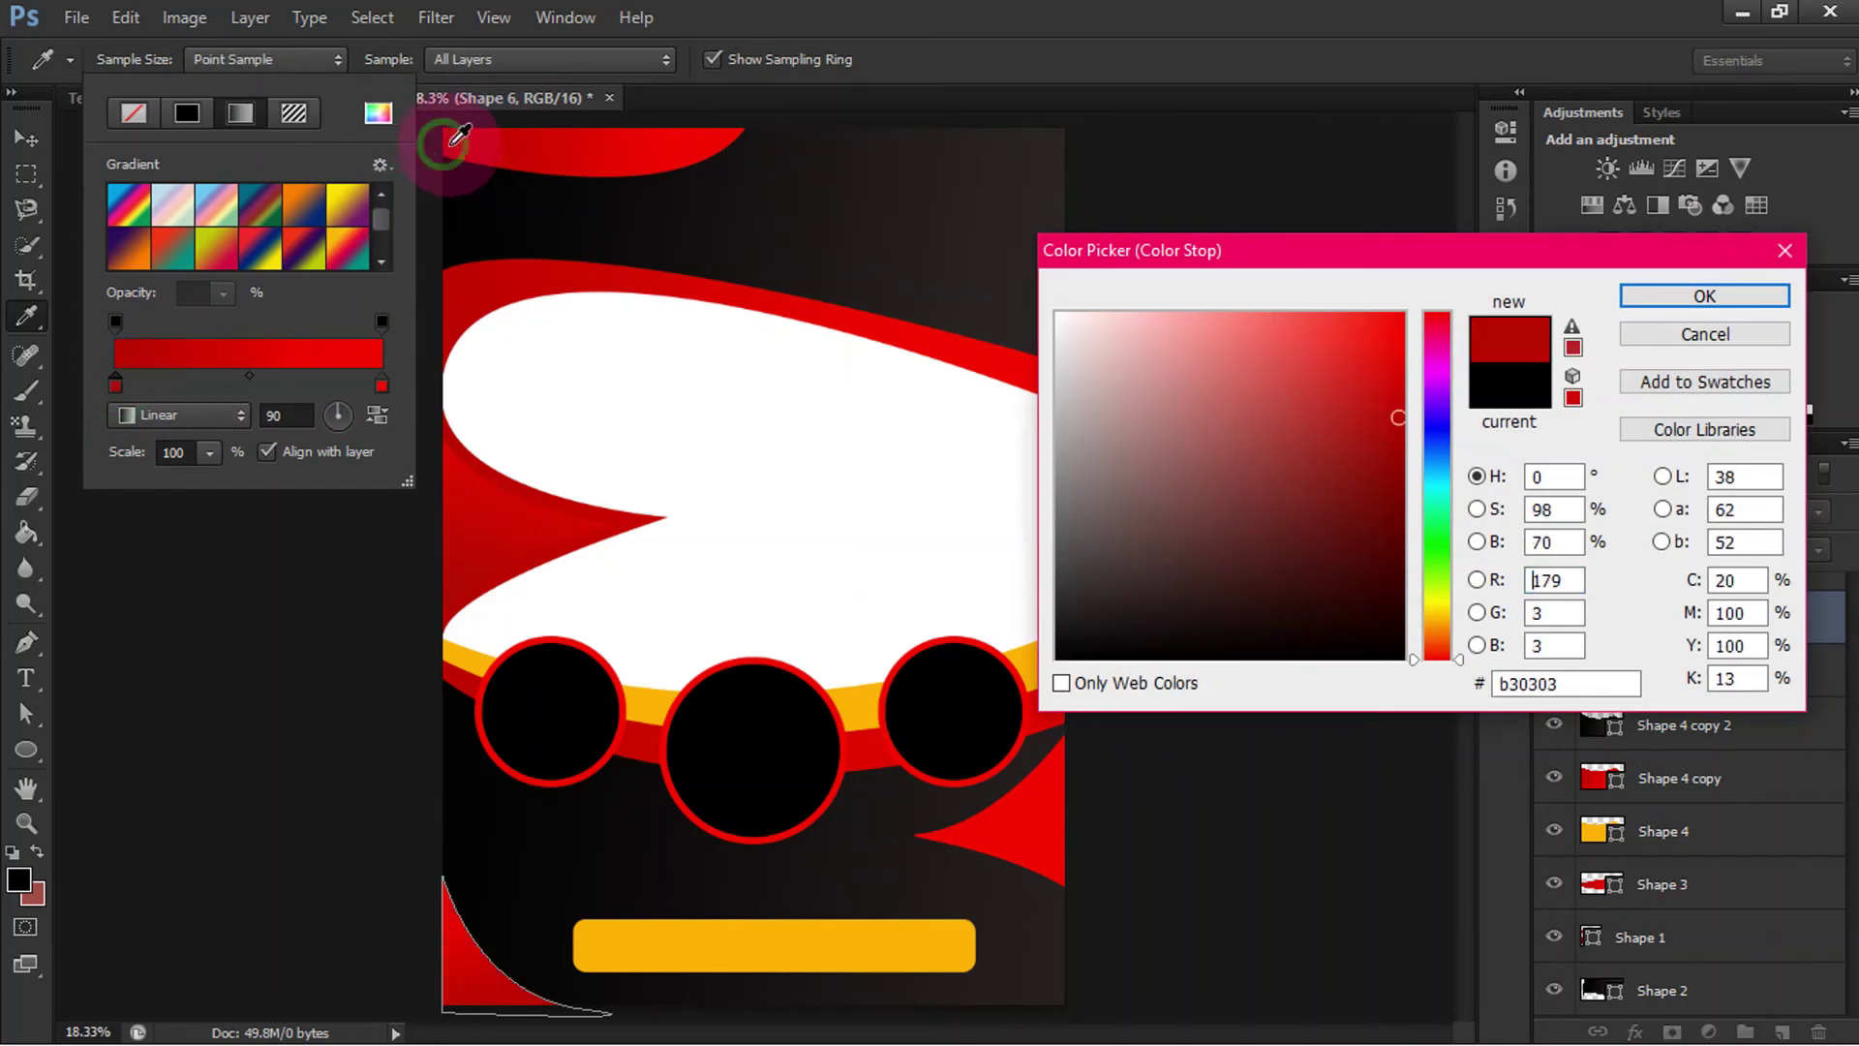
left_click(1730, 297)
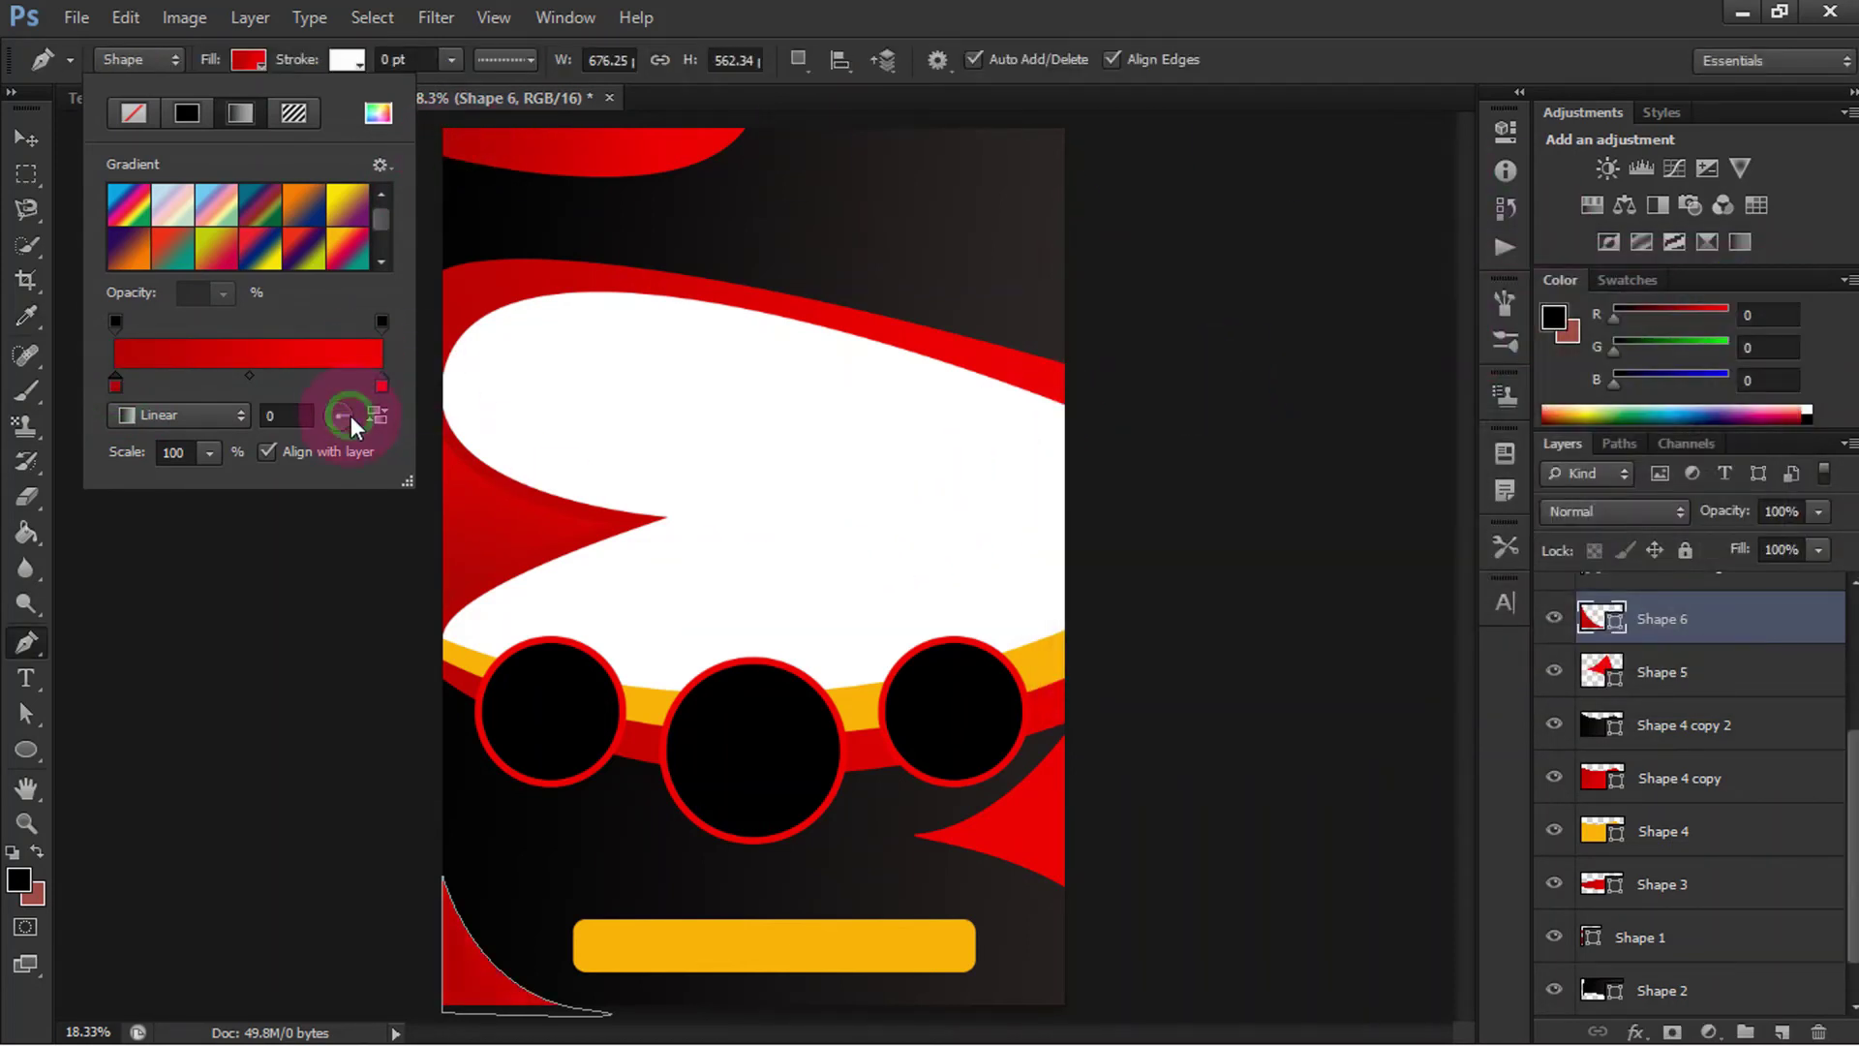
left_click(287, 168)
left_click(26, 139)
left_click(992, 762)
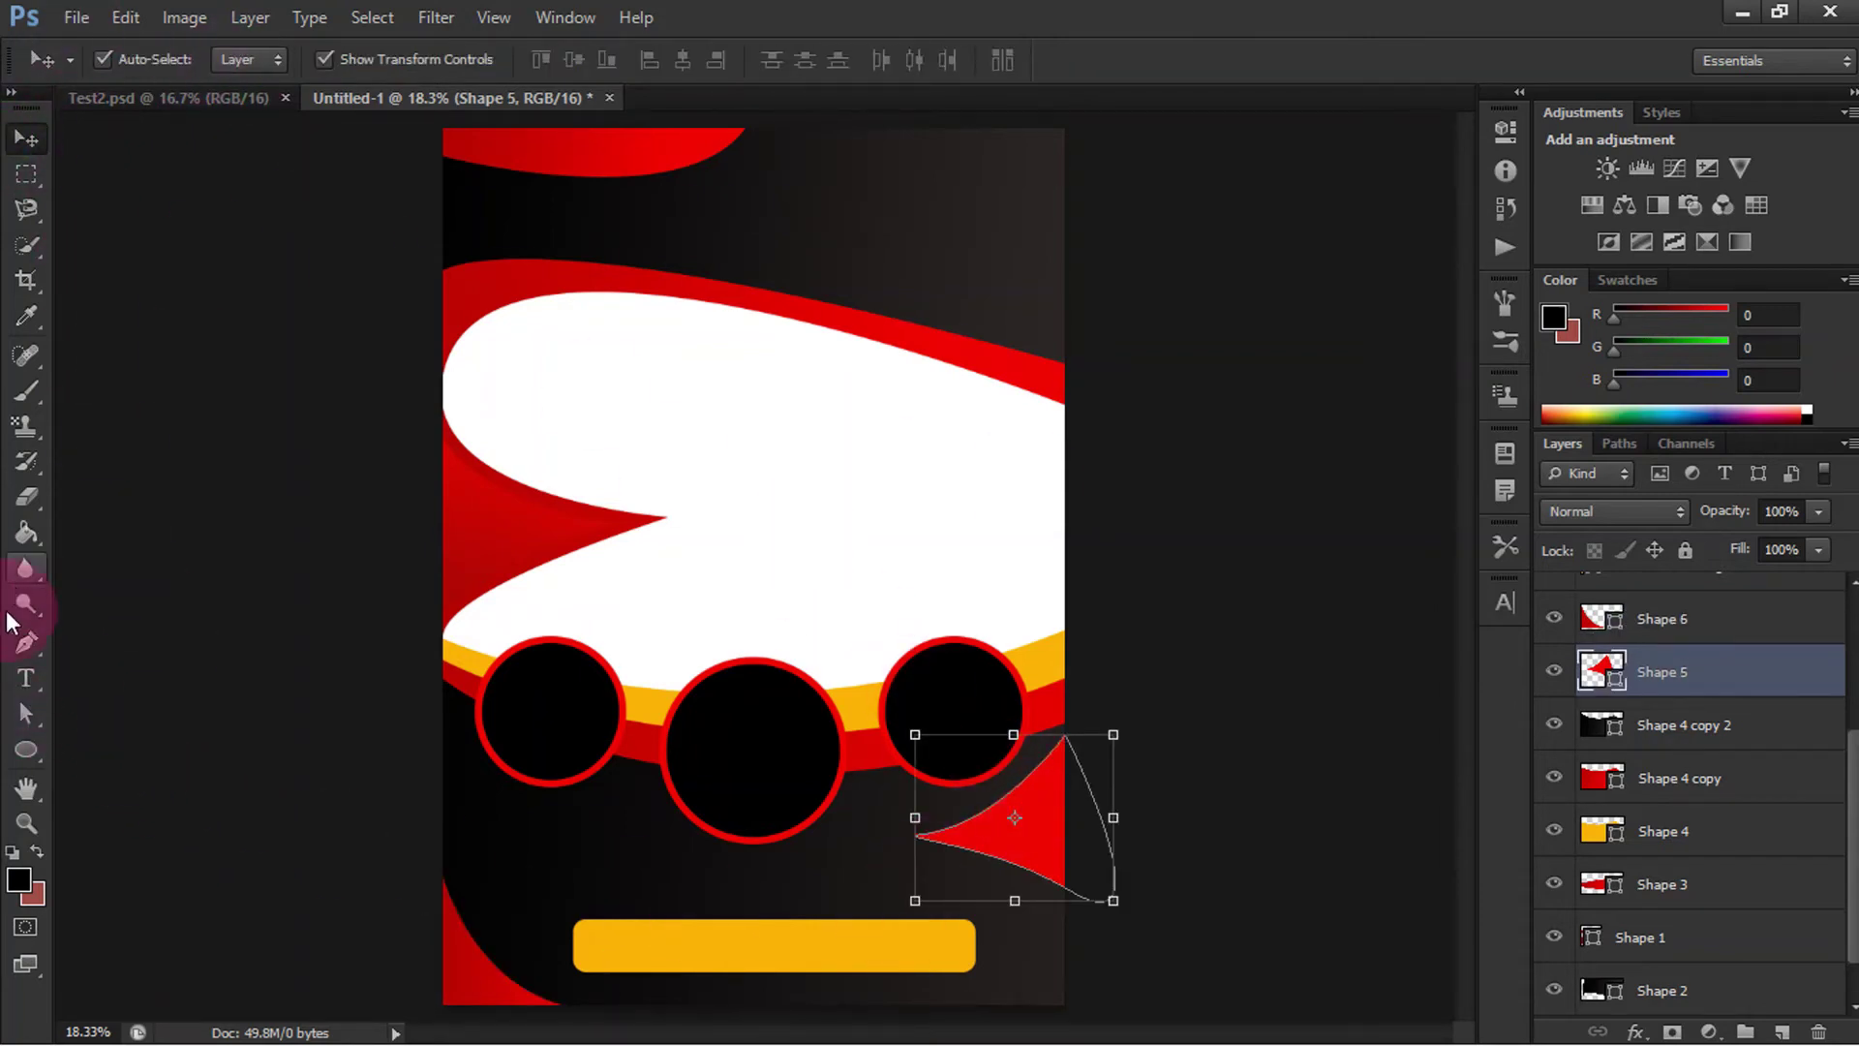
Step: Give Shape 5 a gradient fill with page-sampled dark and bright red stops, angled -13 degrees
left_click(26, 642)
left_click(248, 59)
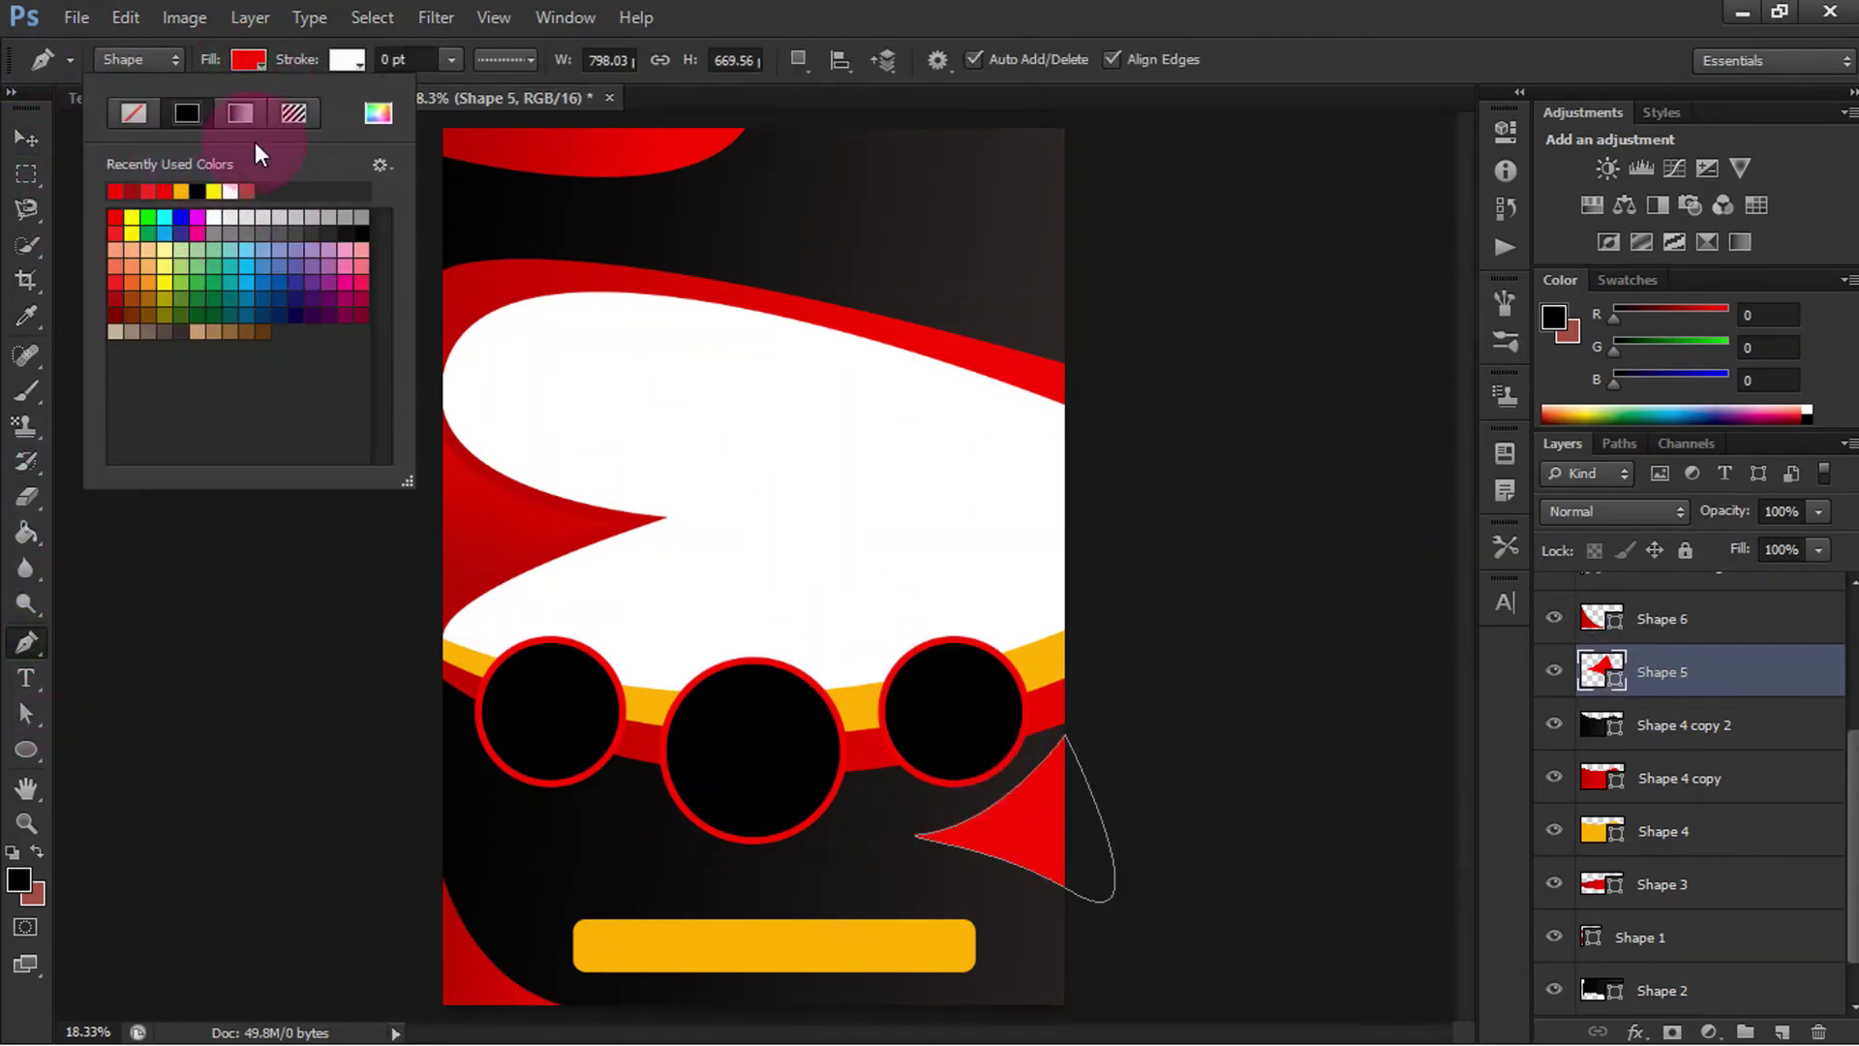
left_click(240, 112)
double_click(112, 386)
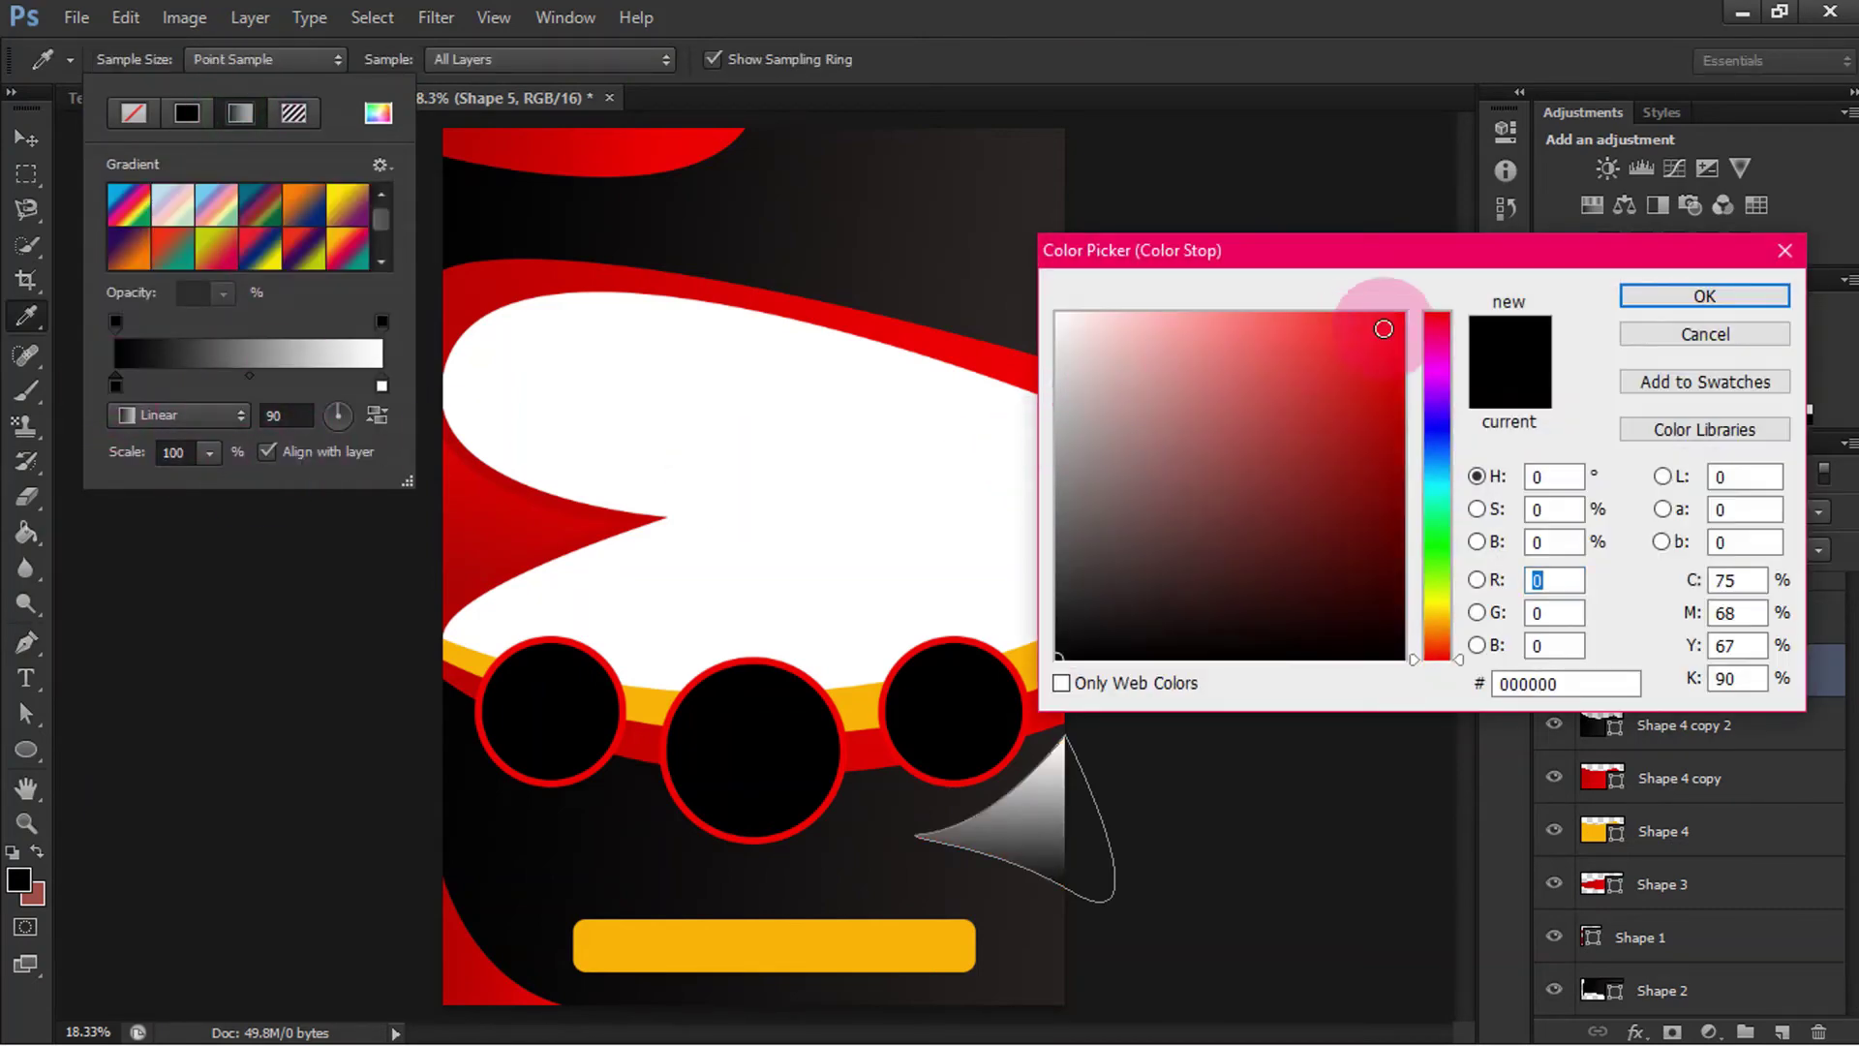
left_click_drag(1382, 324, 1391, 580)
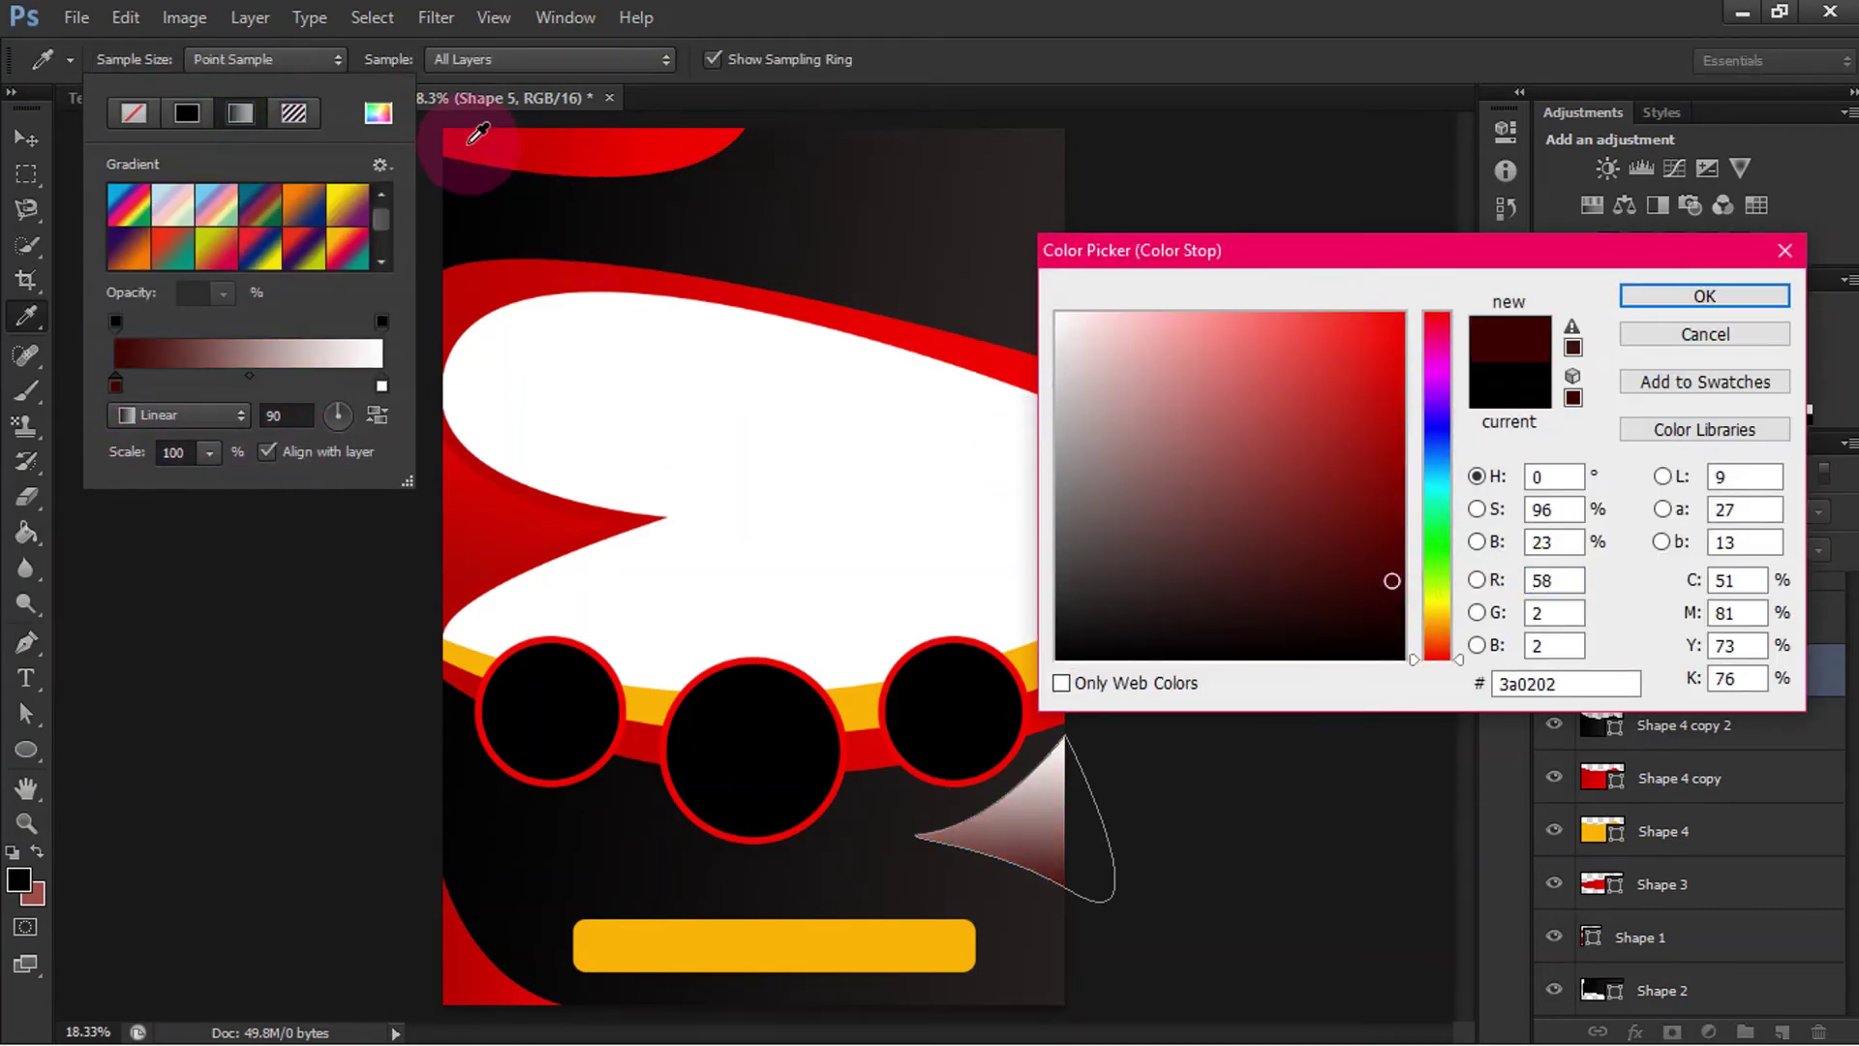
left_click(469, 153)
left_click(1704, 295)
double_click(381, 386)
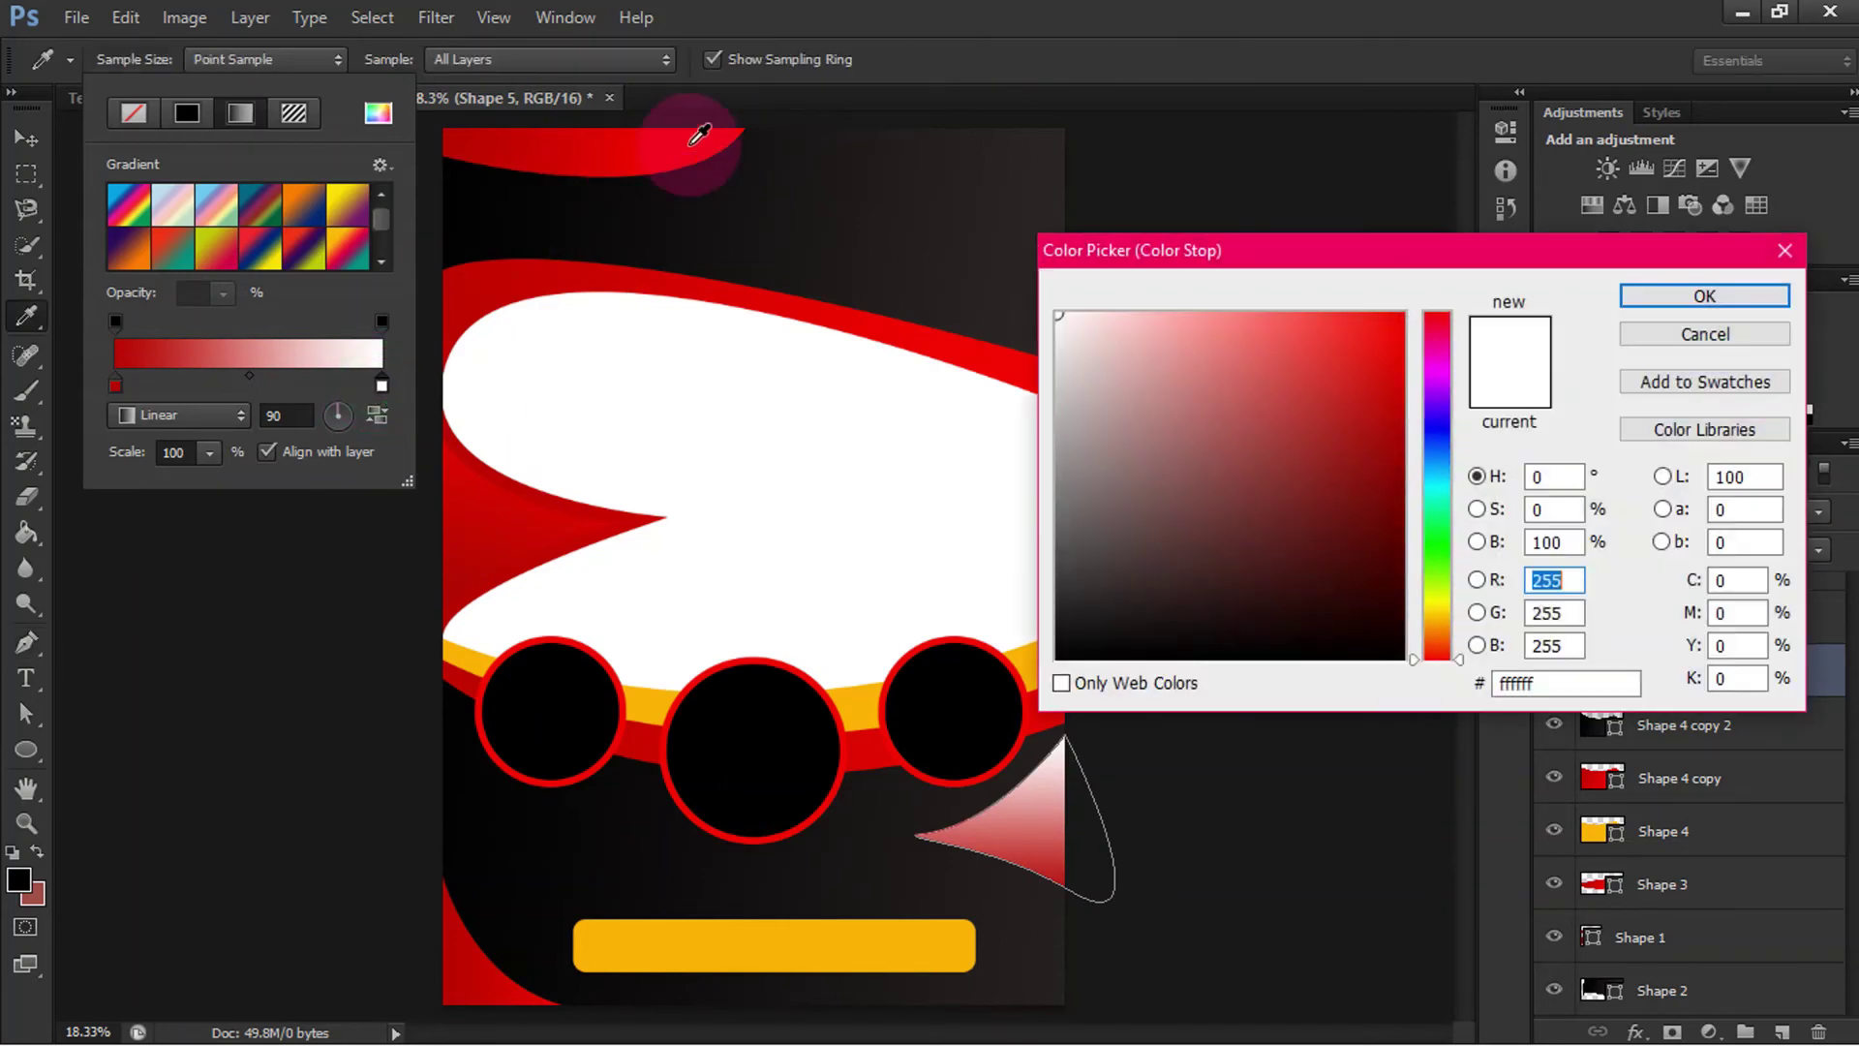
left_click(705, 141)
left_click(1704, 296)
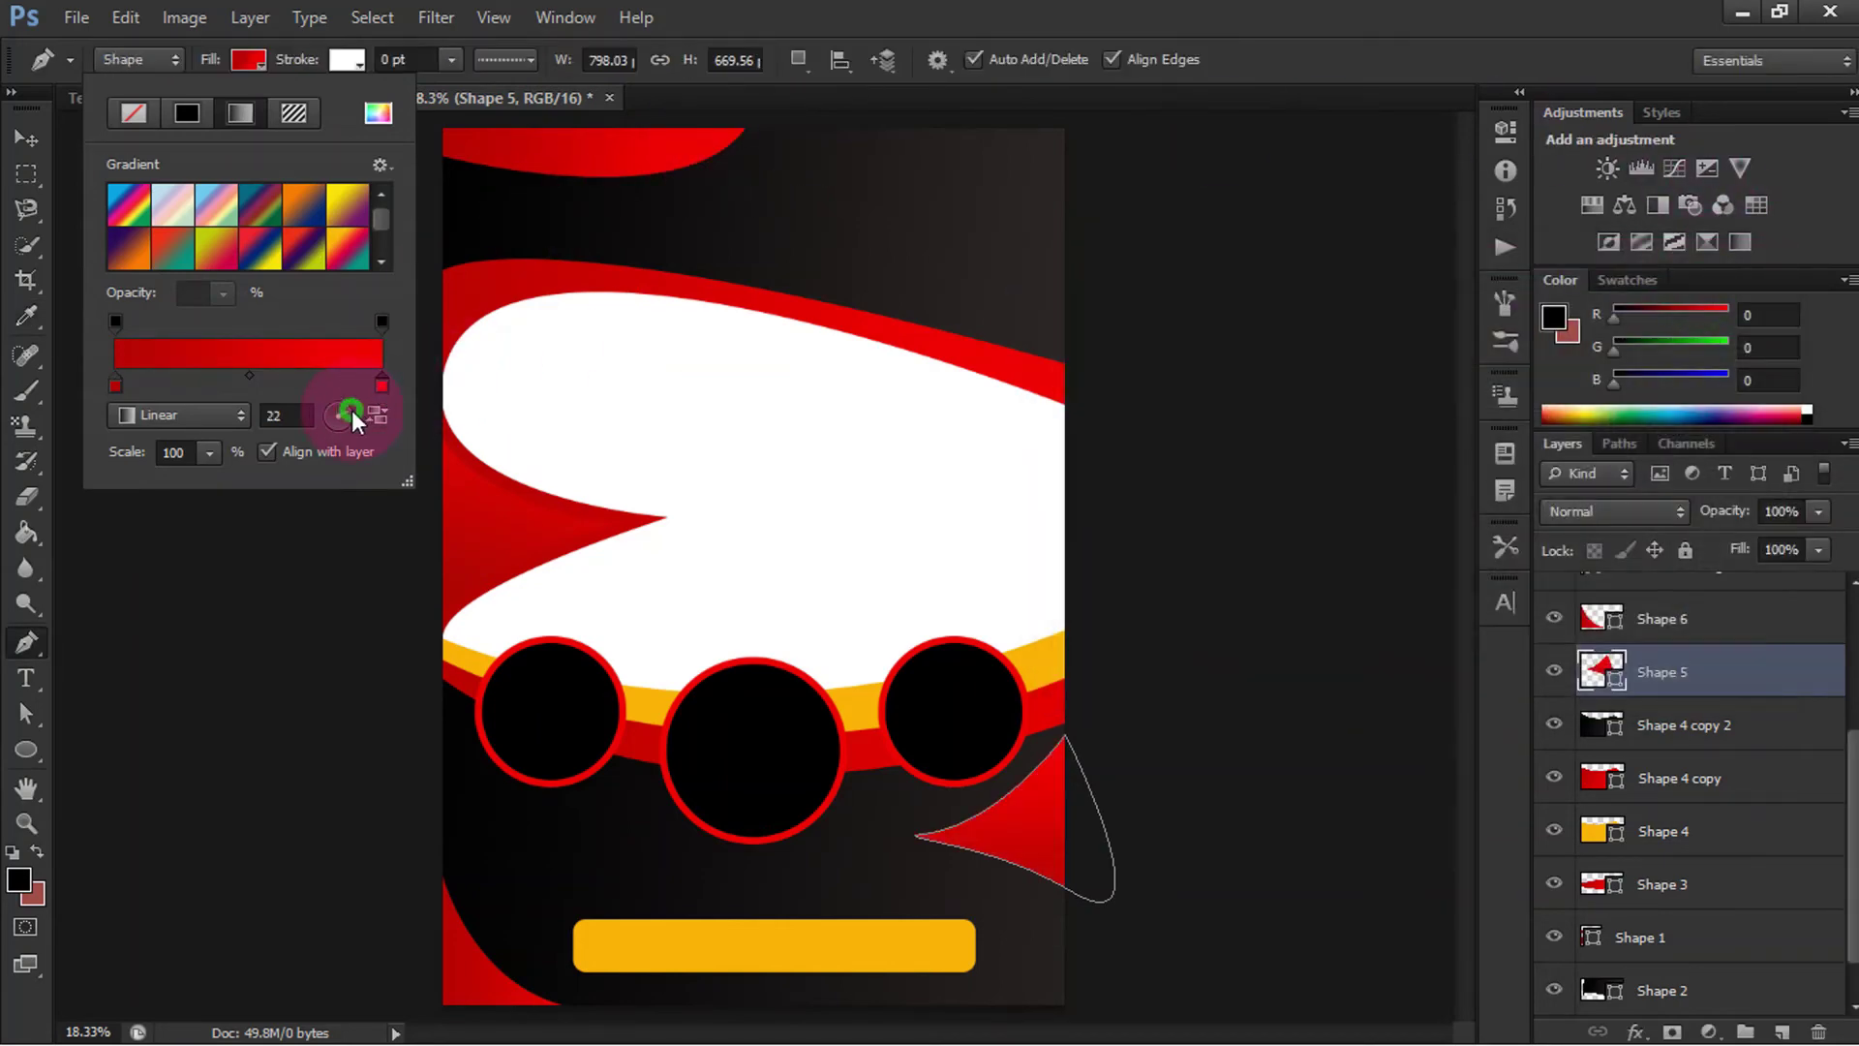
left_click_drag(351, 409, 350, 418)
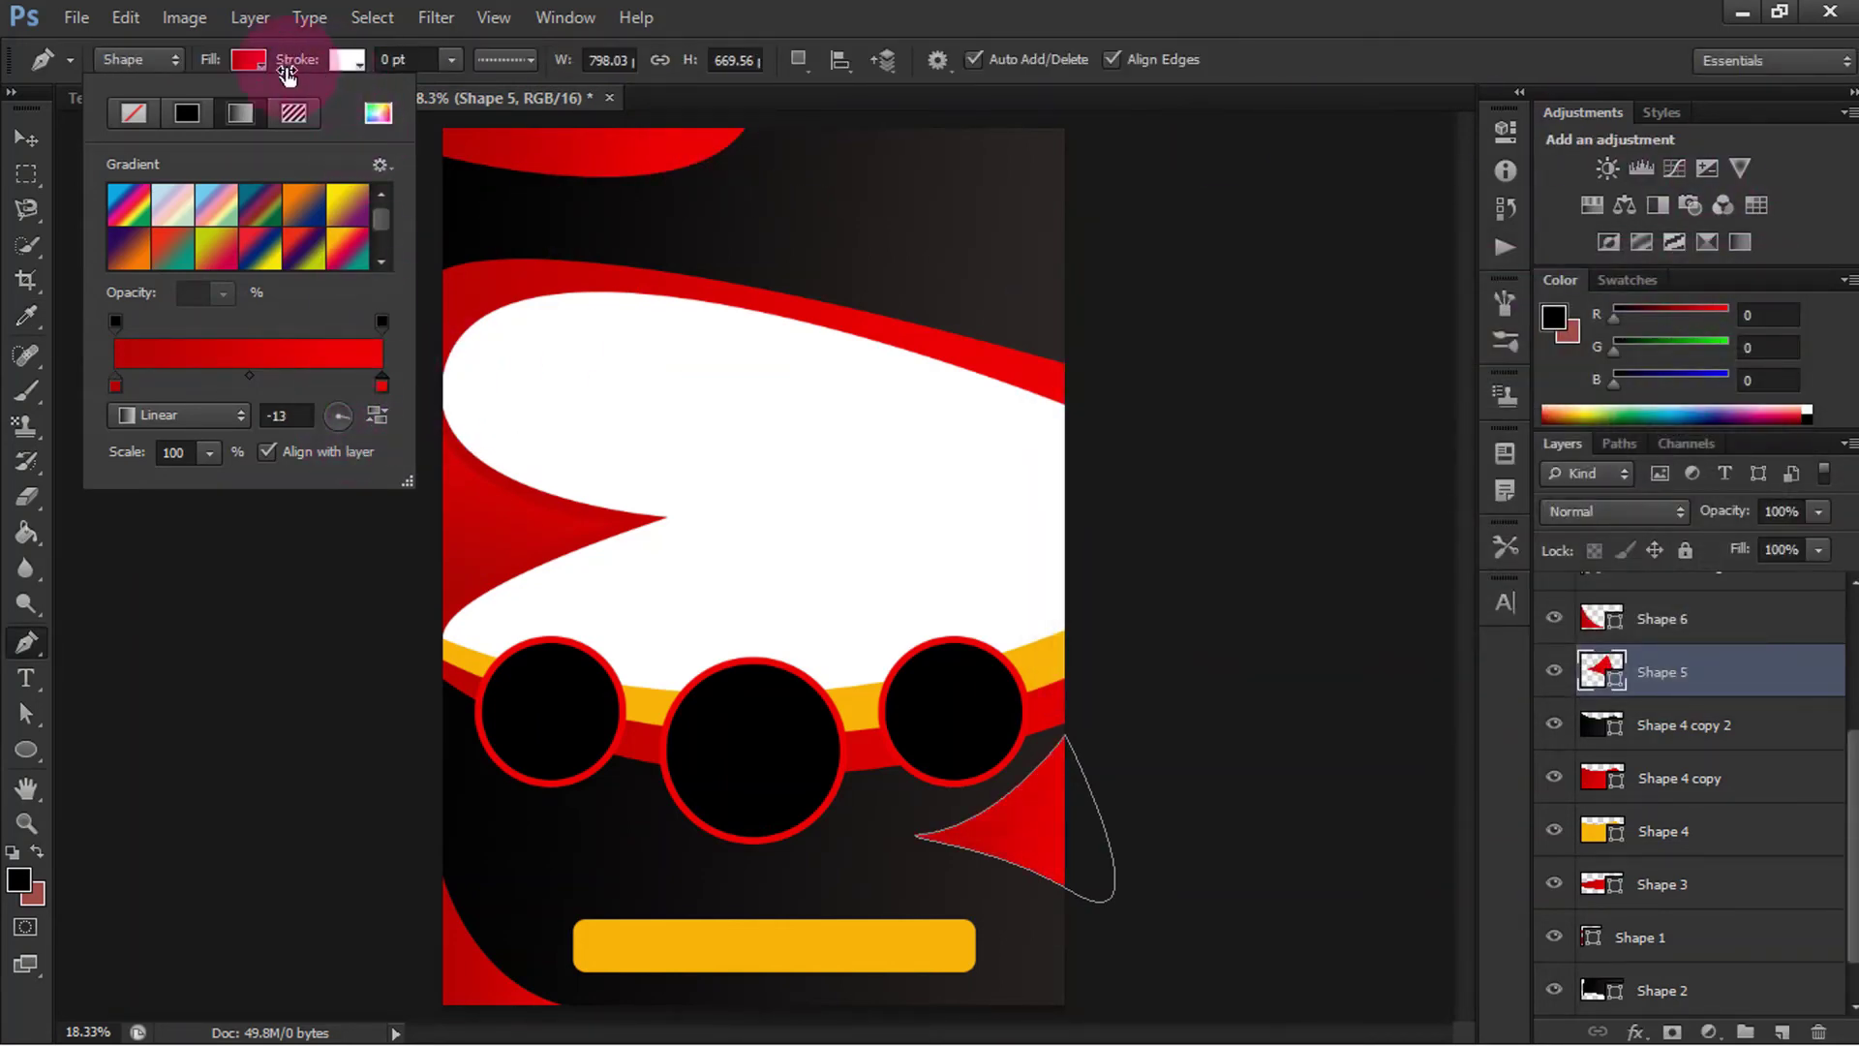
left_click(26, 138)
Step: Switch Rounded Rectangle 1's fill to a gradient with an orange stop sampled from the page
left_click(745, 959)
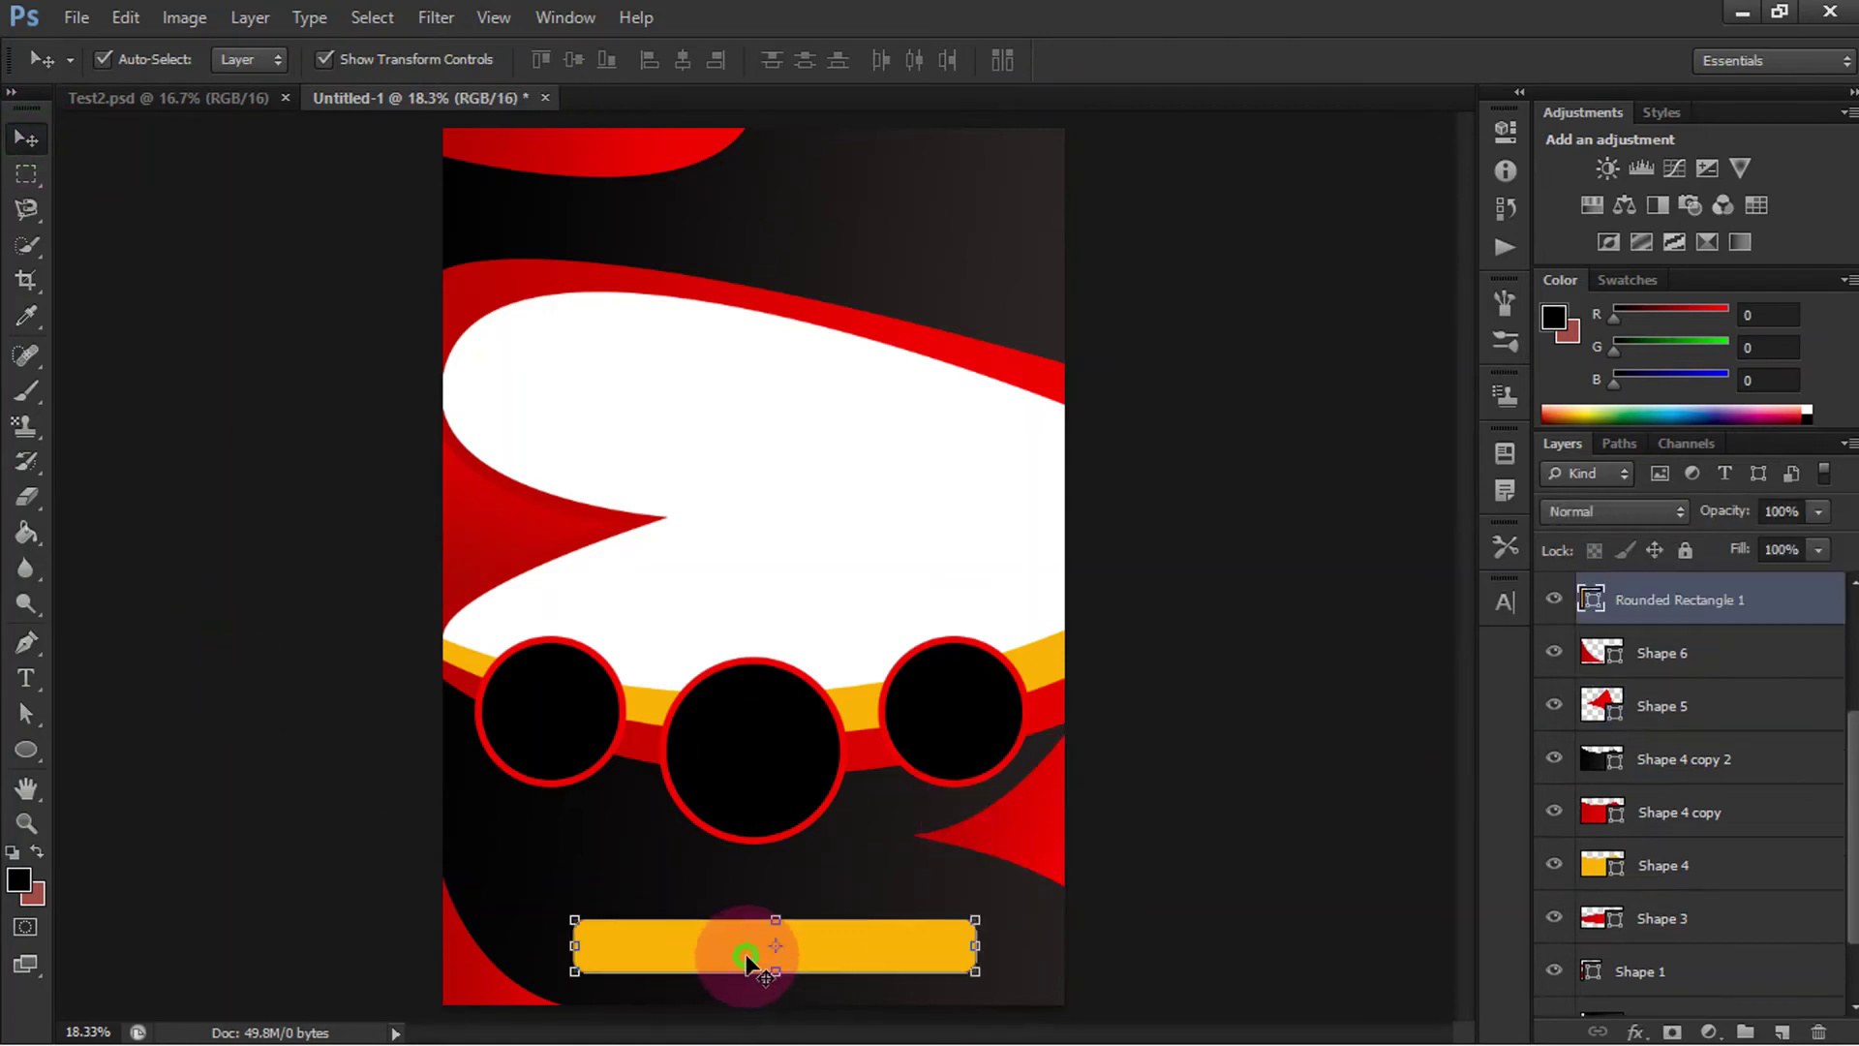
left_click(26, 642)
left_click(26, 750)
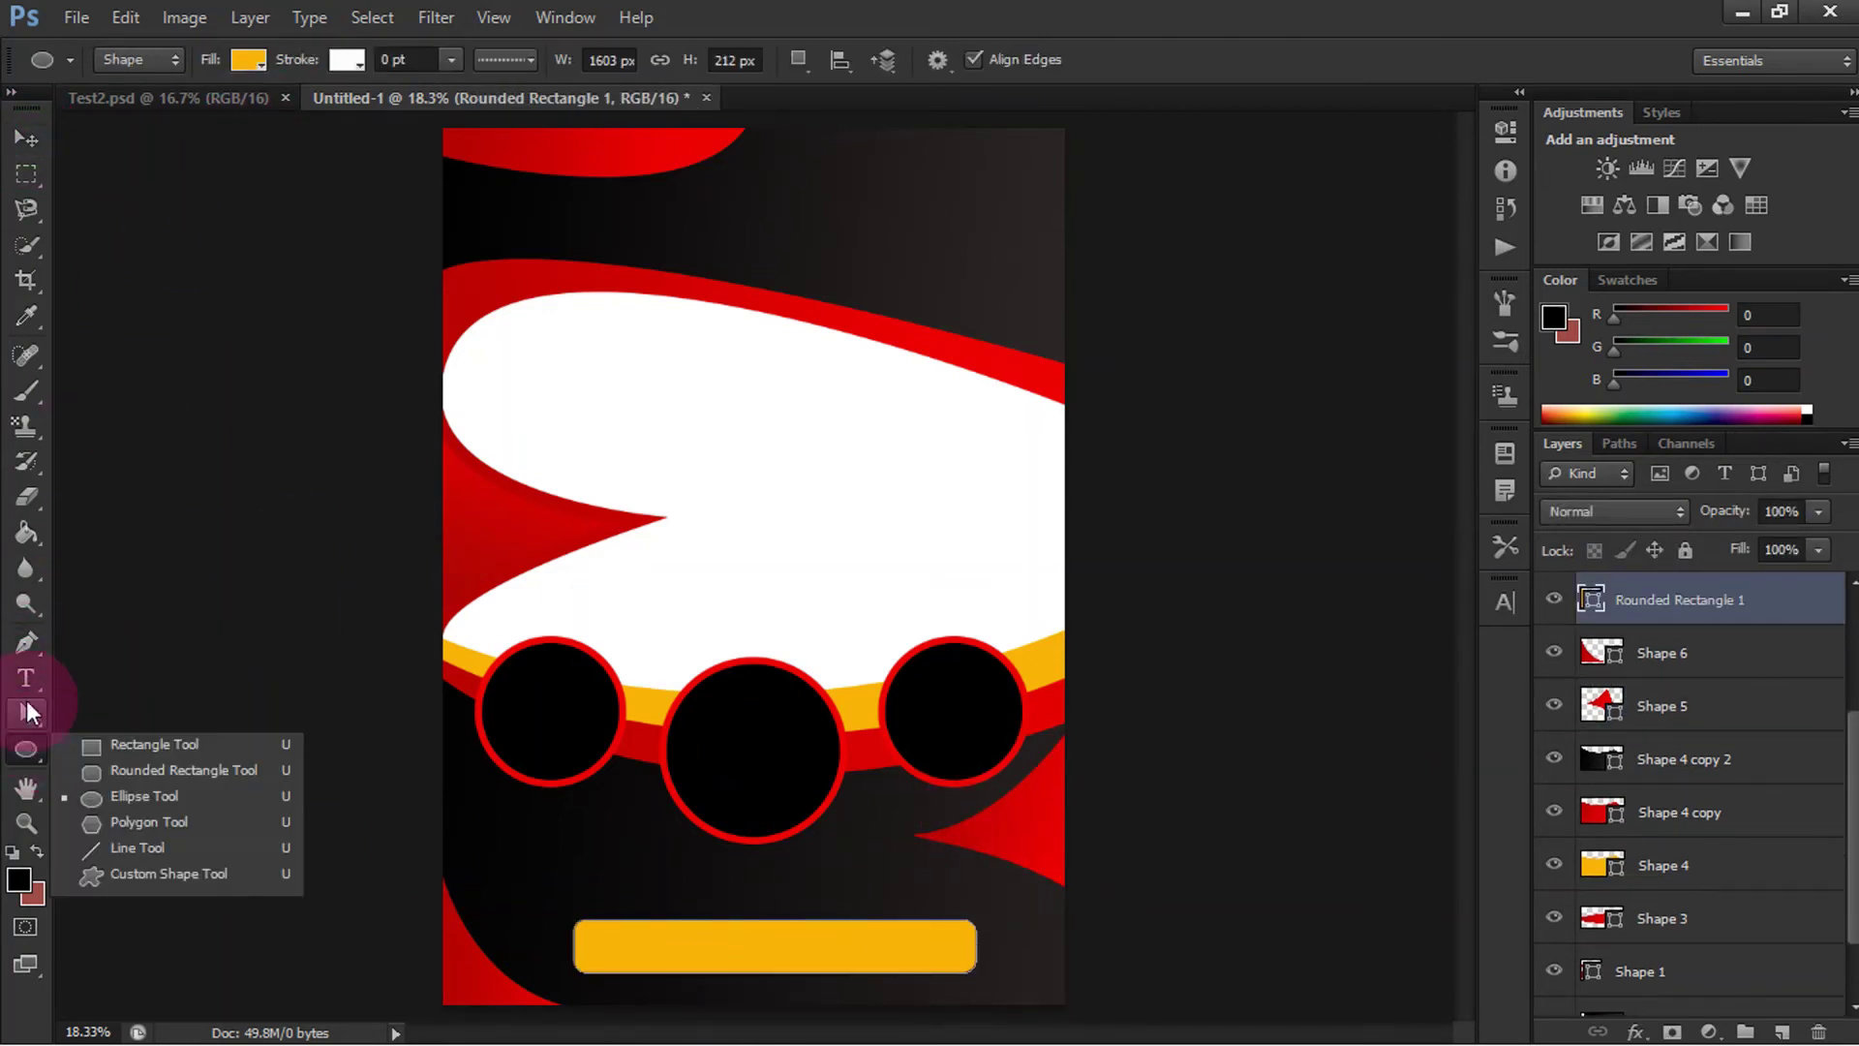
left_click(257, 54)
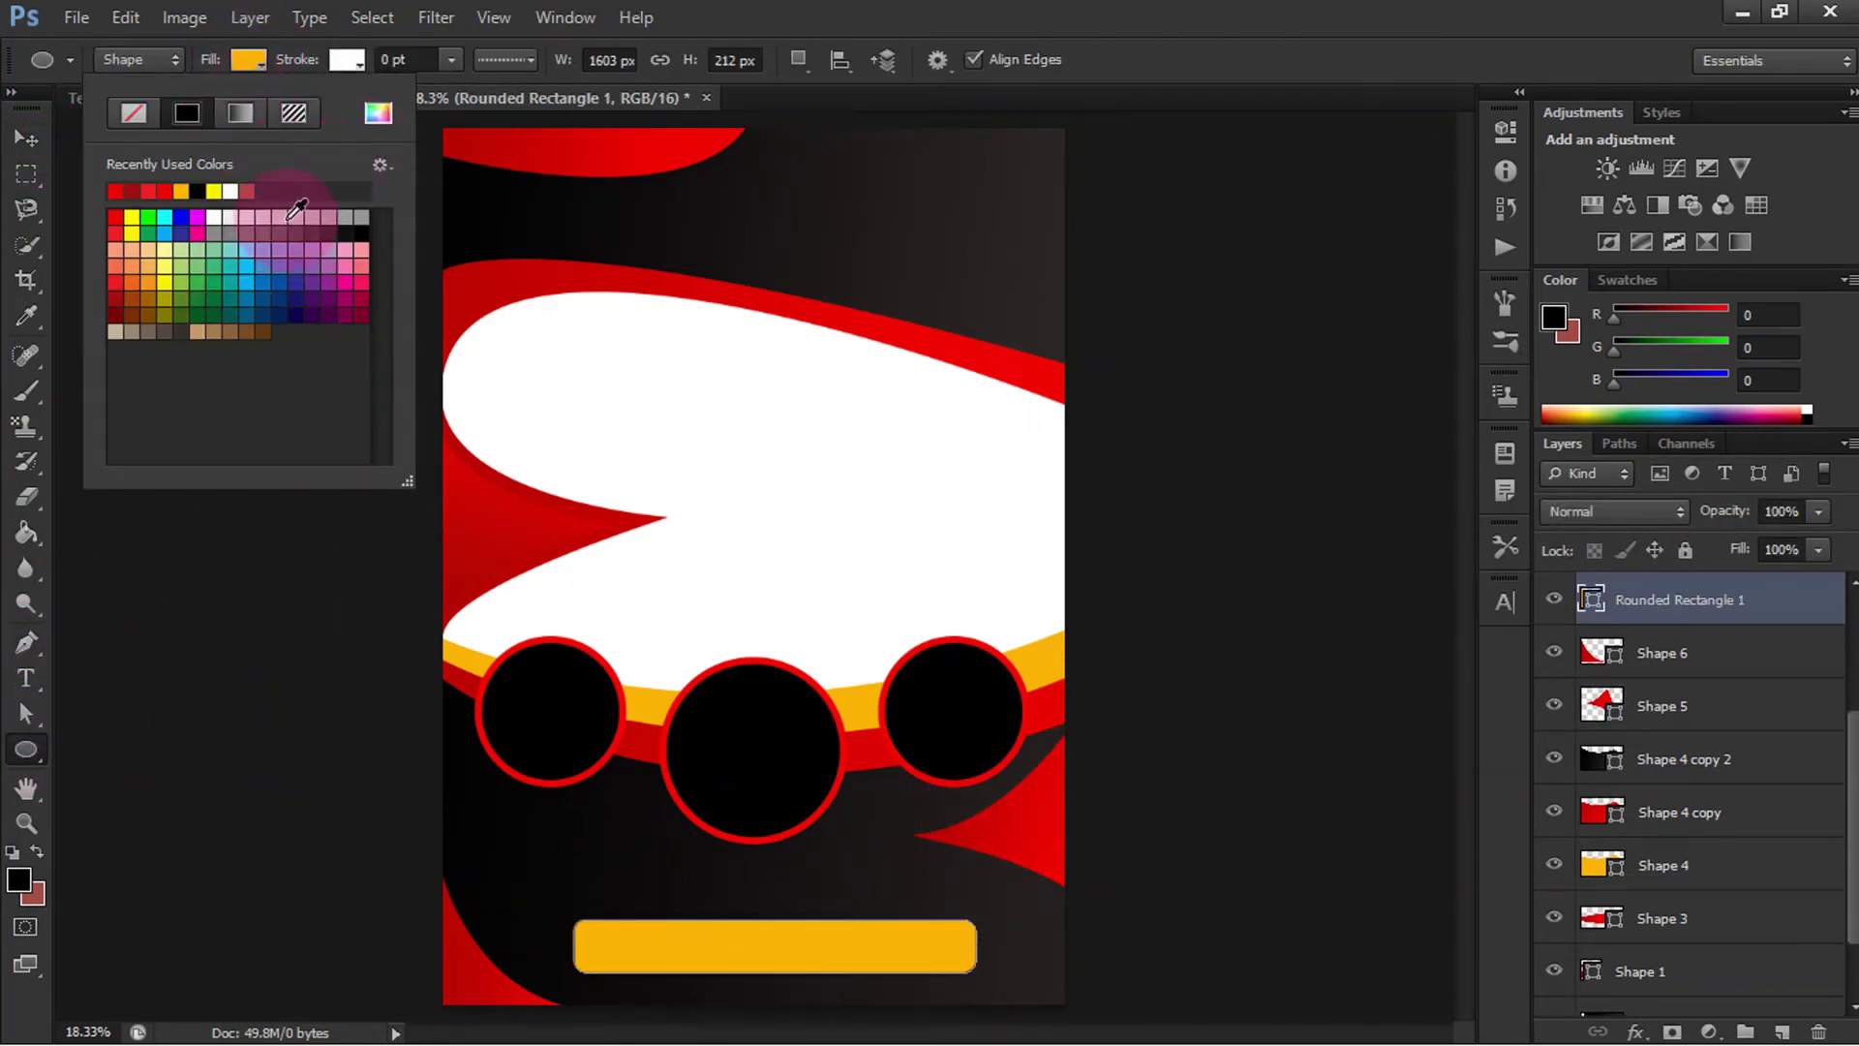
left_click(240, 113)
double_click(382, 386)
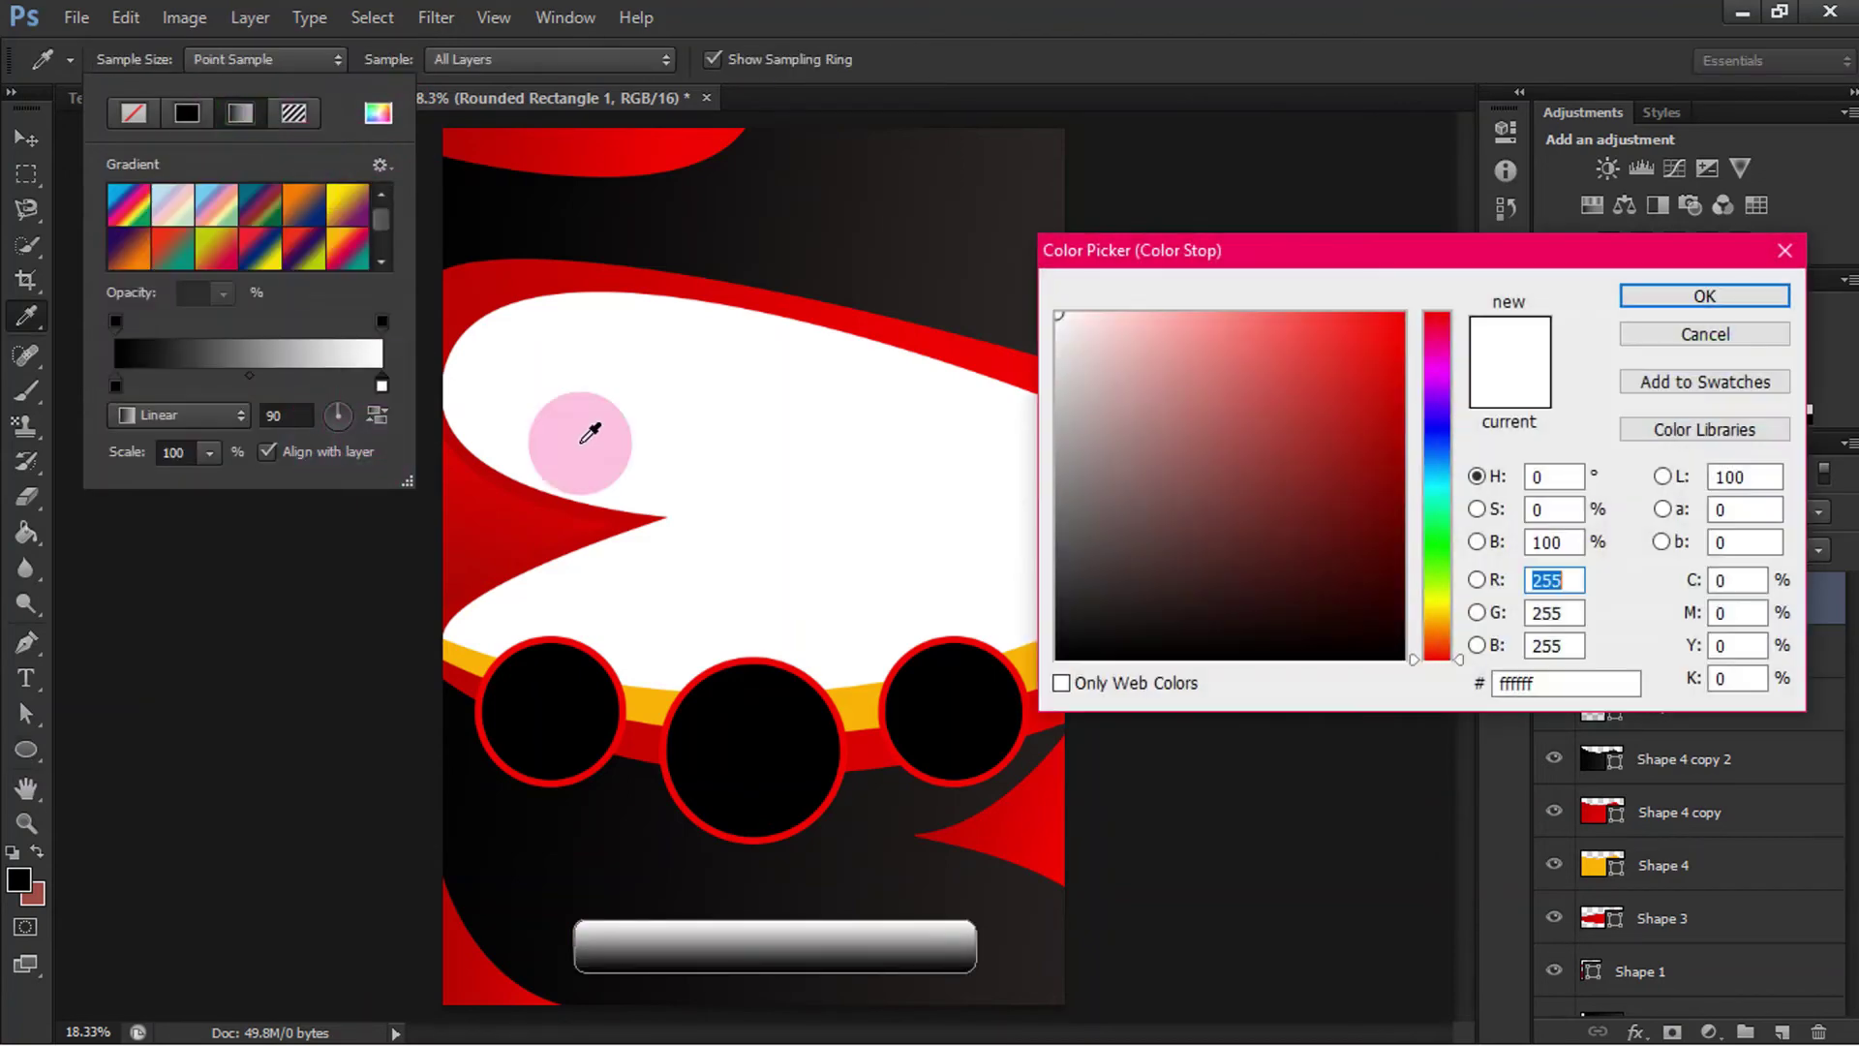
left_click(874, 713)
left_click(1704, 296)
Step: Make the other stop bright yellow and set the gradient angle to -162 degrees
double_click(113, 387)
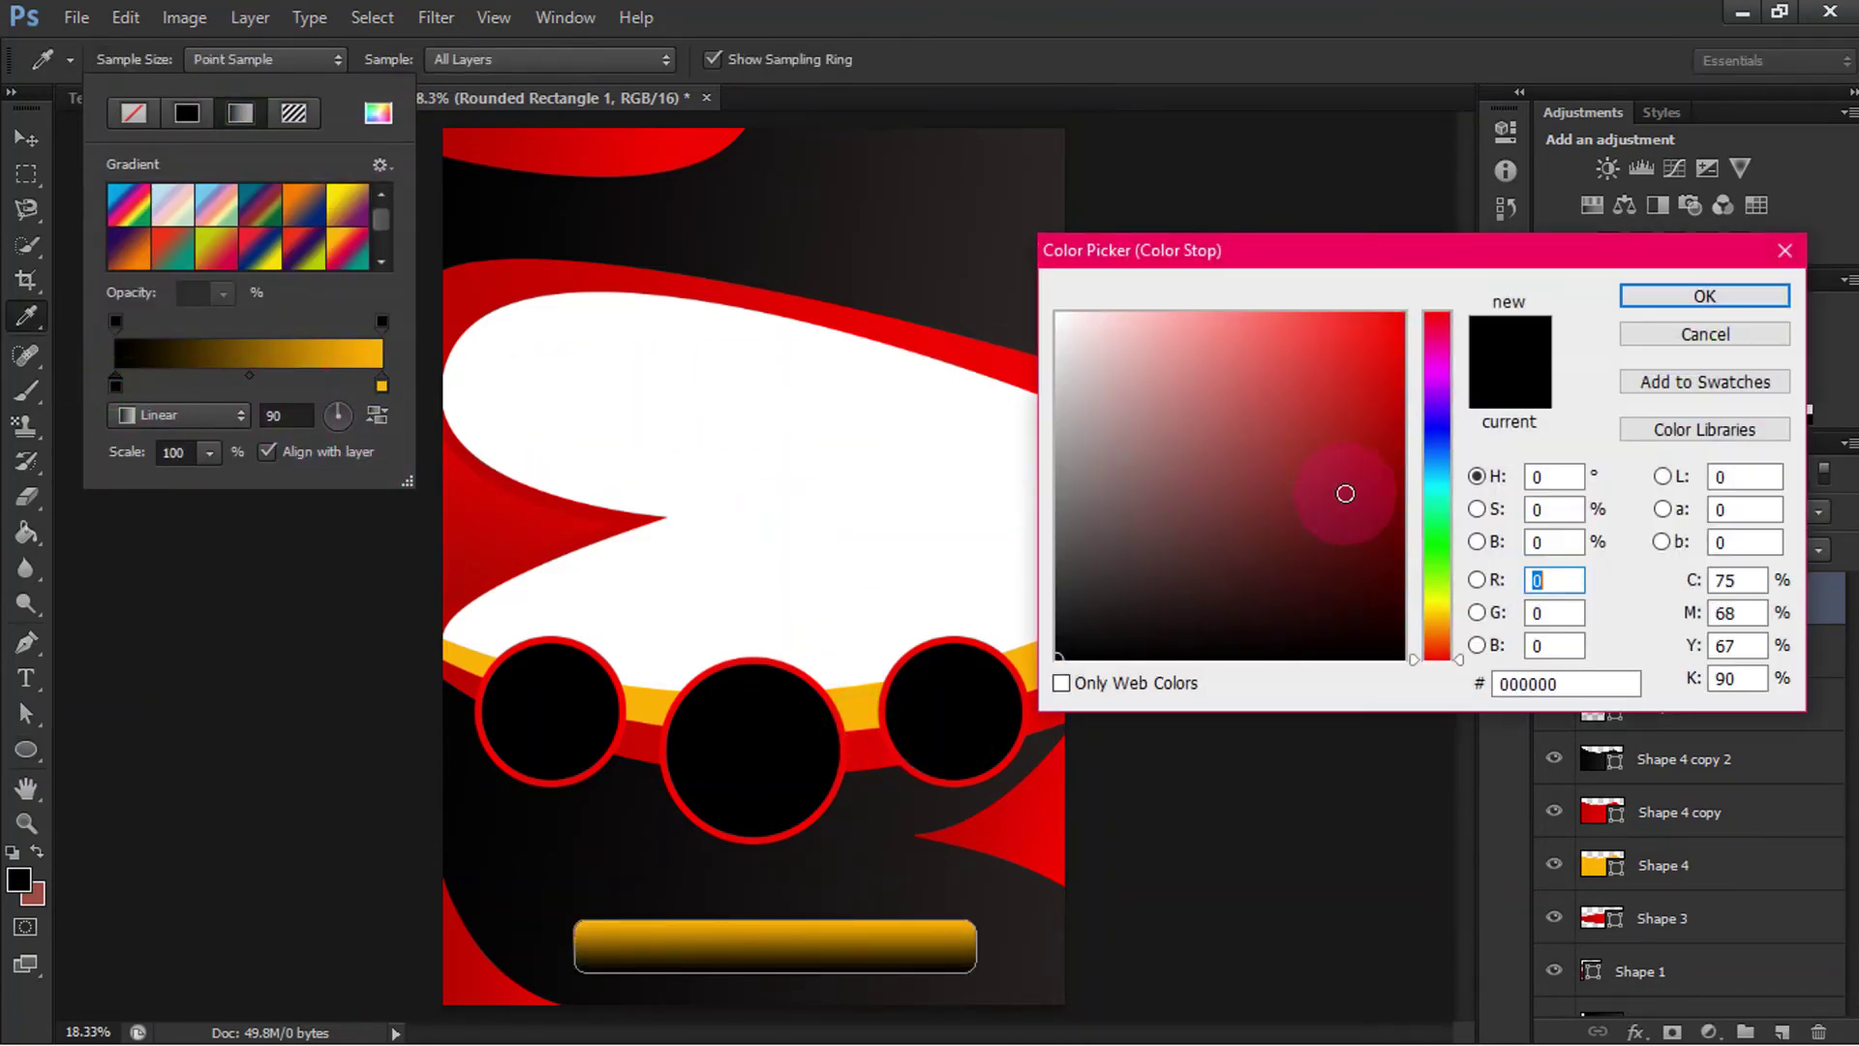
left_click(1009, 644)
left_click_drag(1383, 456, 1382, 353)
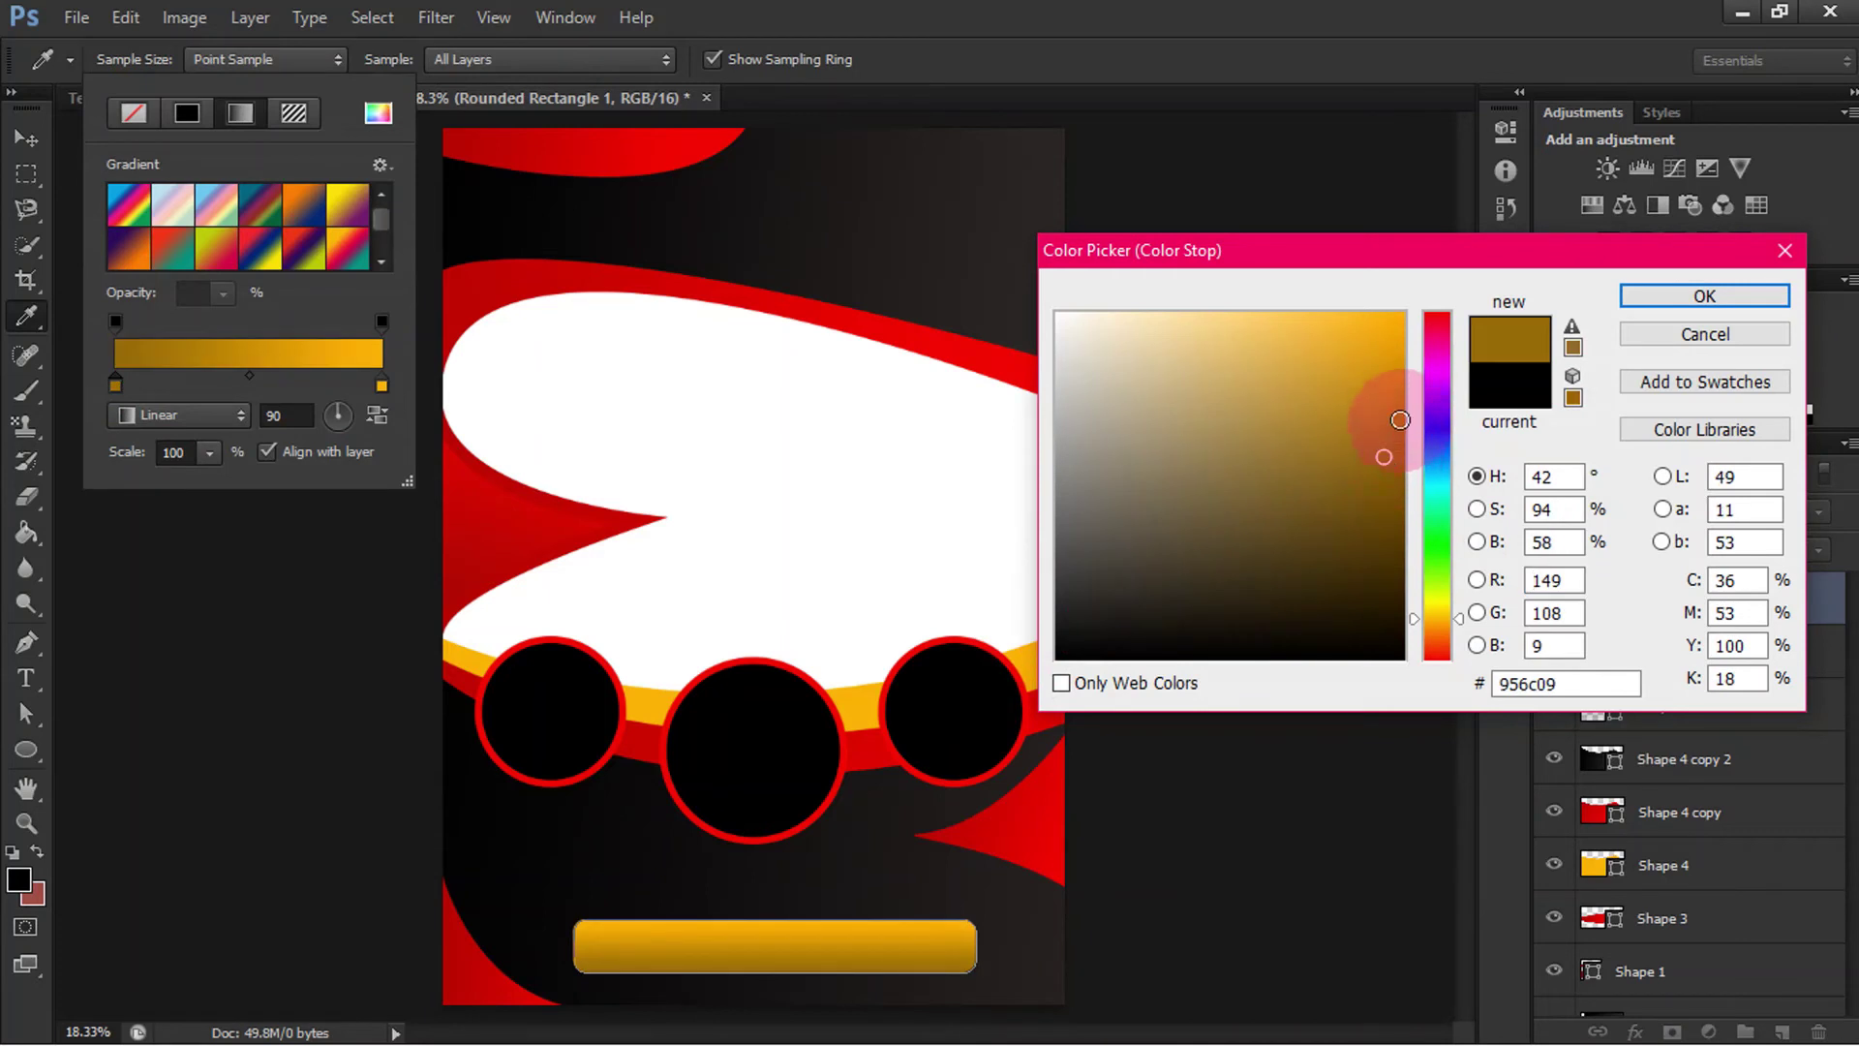
left_click_drag(1437, 416, 1438, 600)
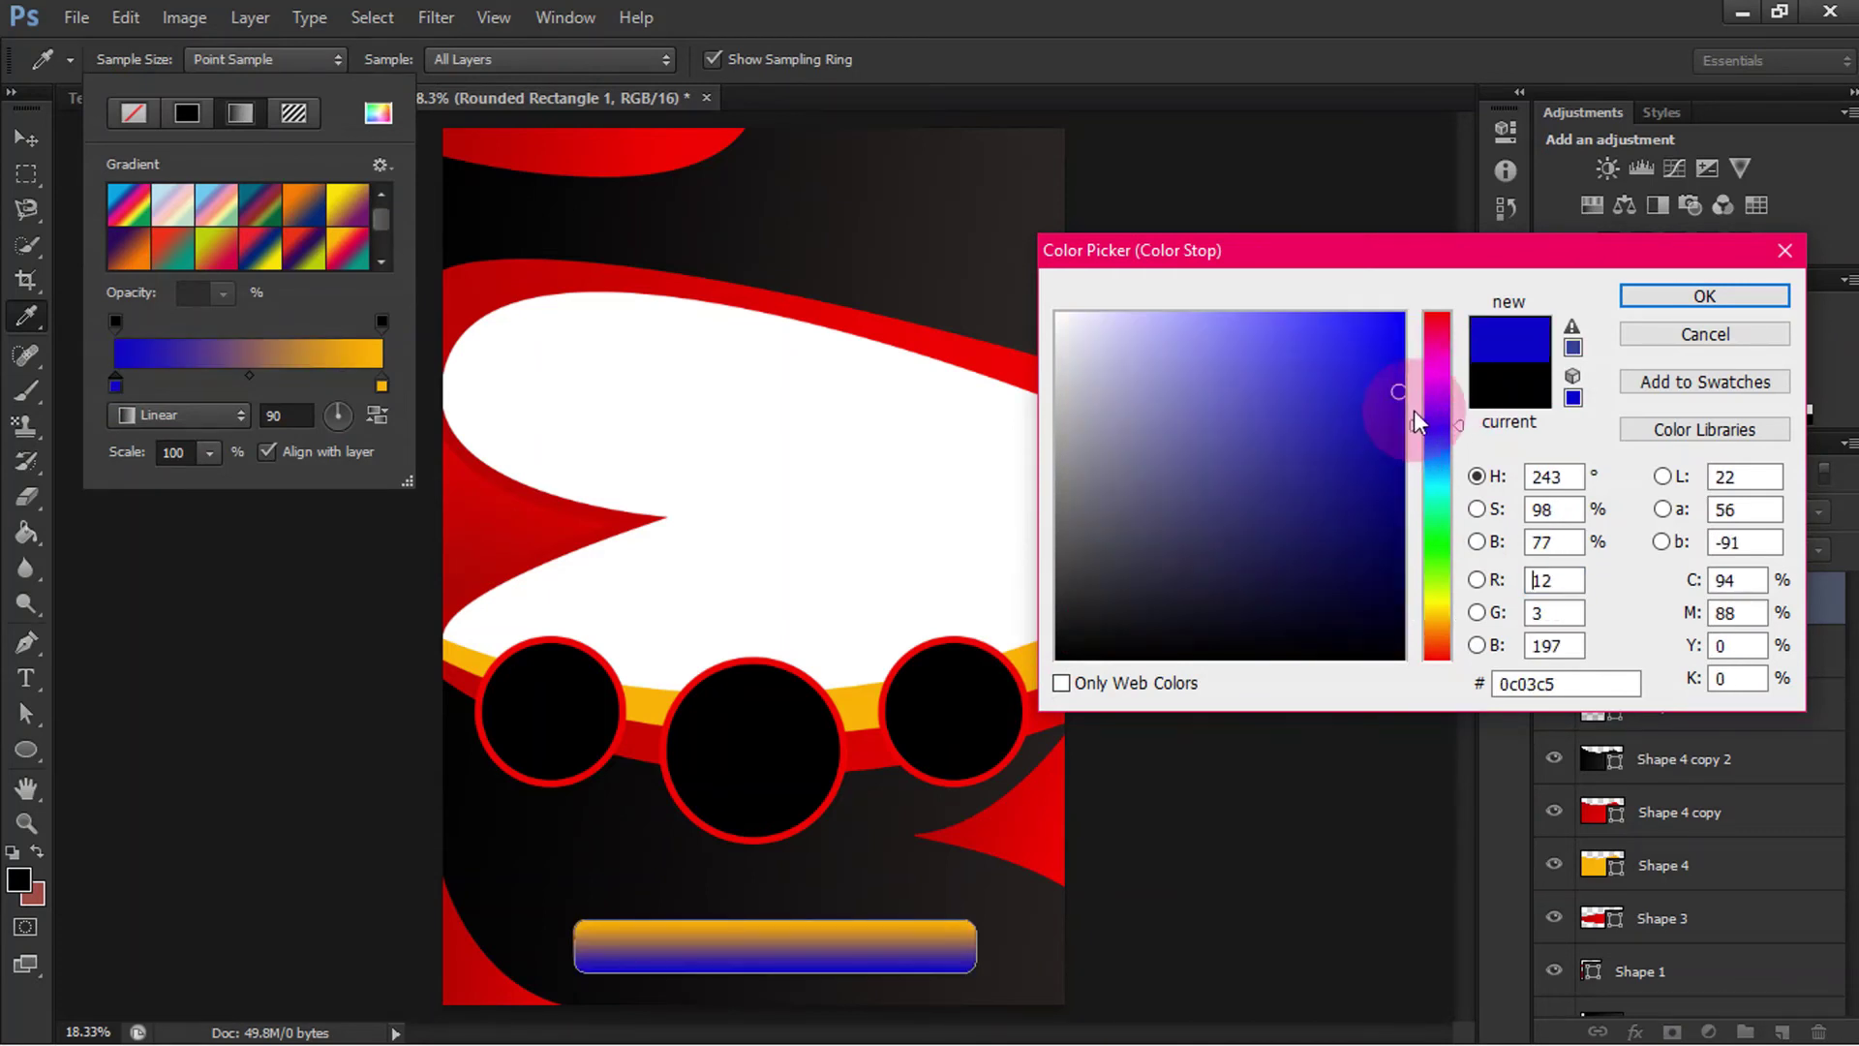
left_click(1396, 362)
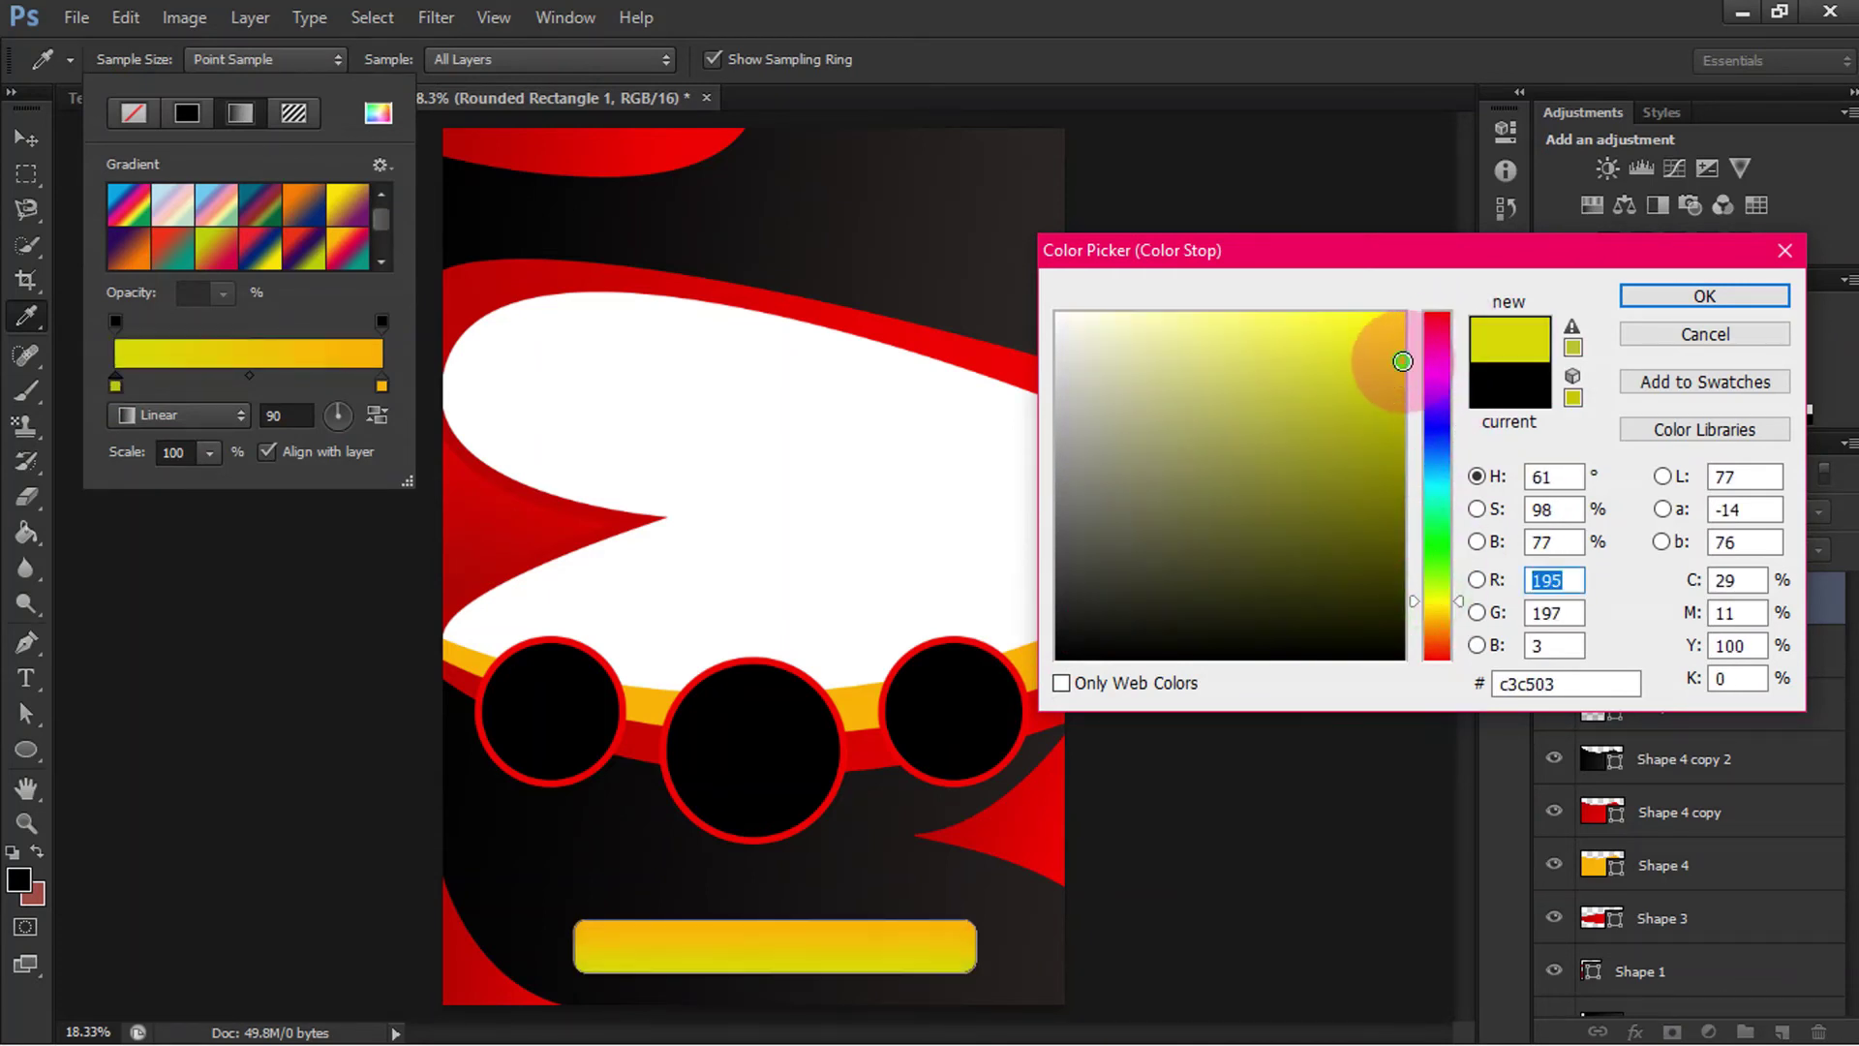
left_click(1704, 296)
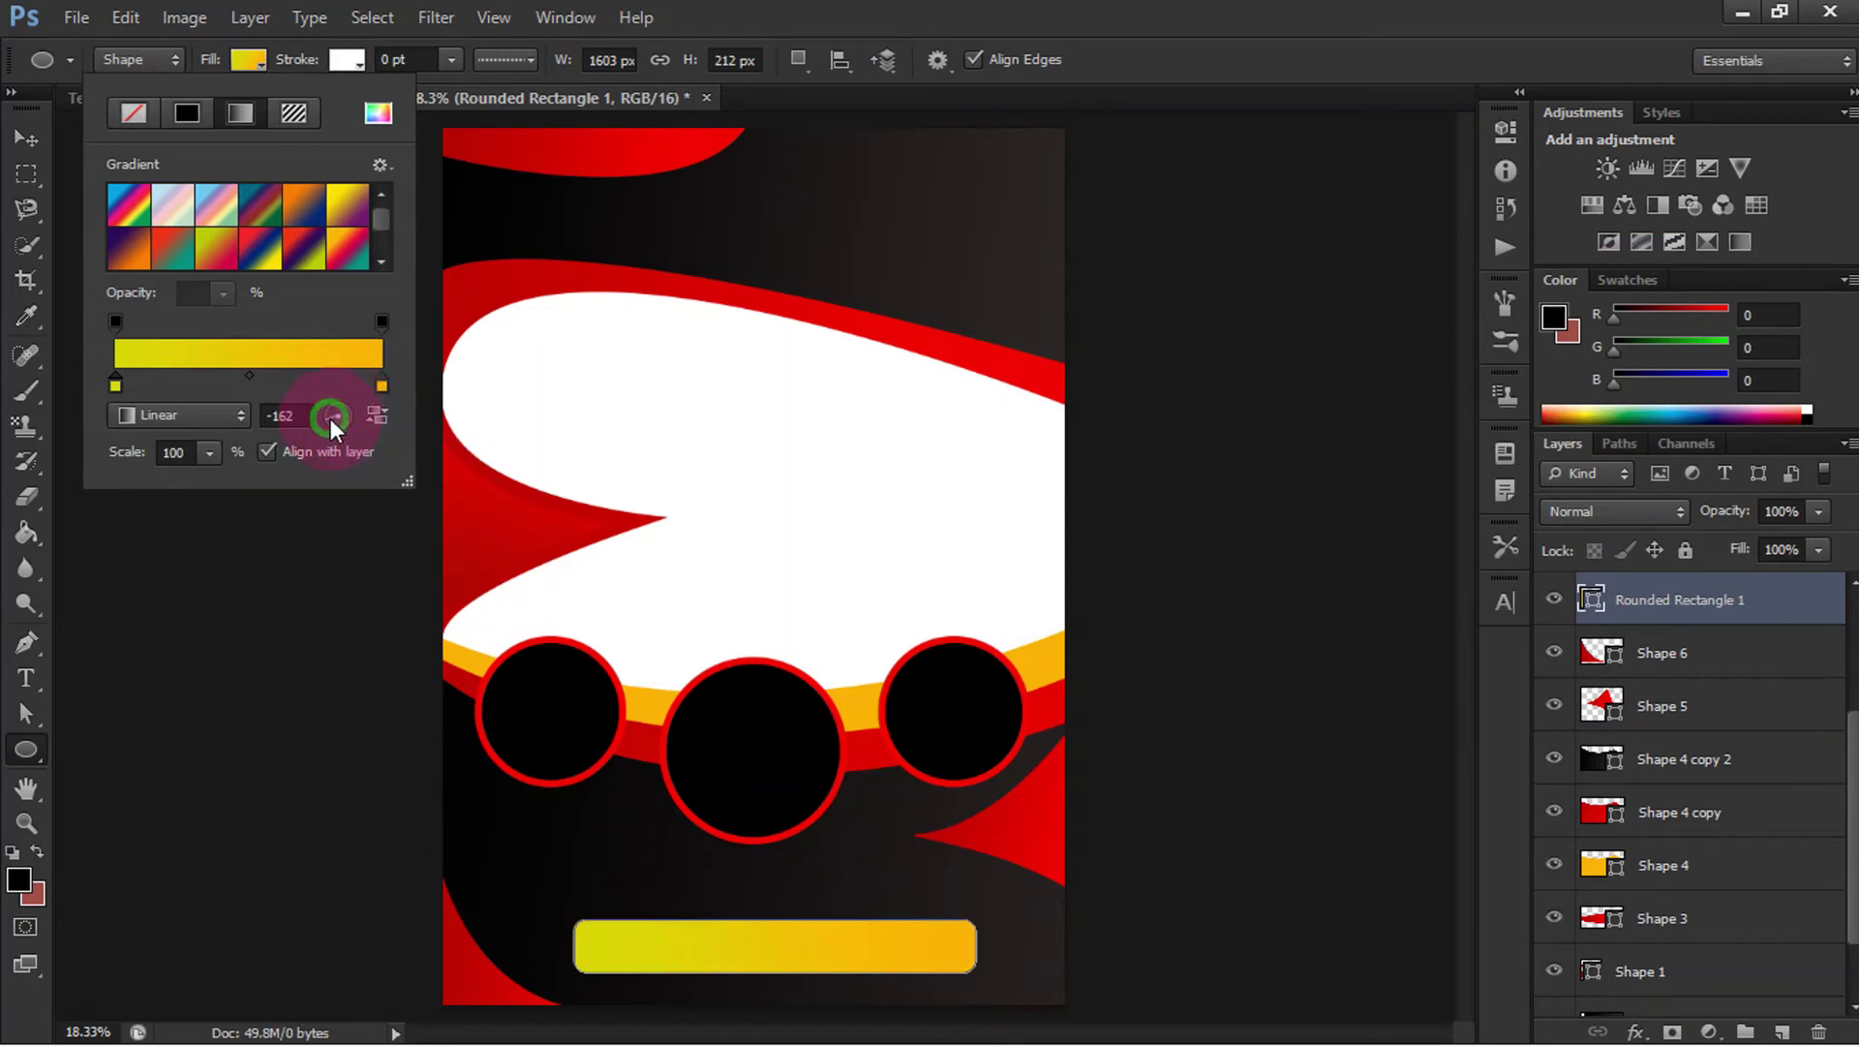
left_click(329, 418)
left_click(571, 645)
left_click(26, 138)
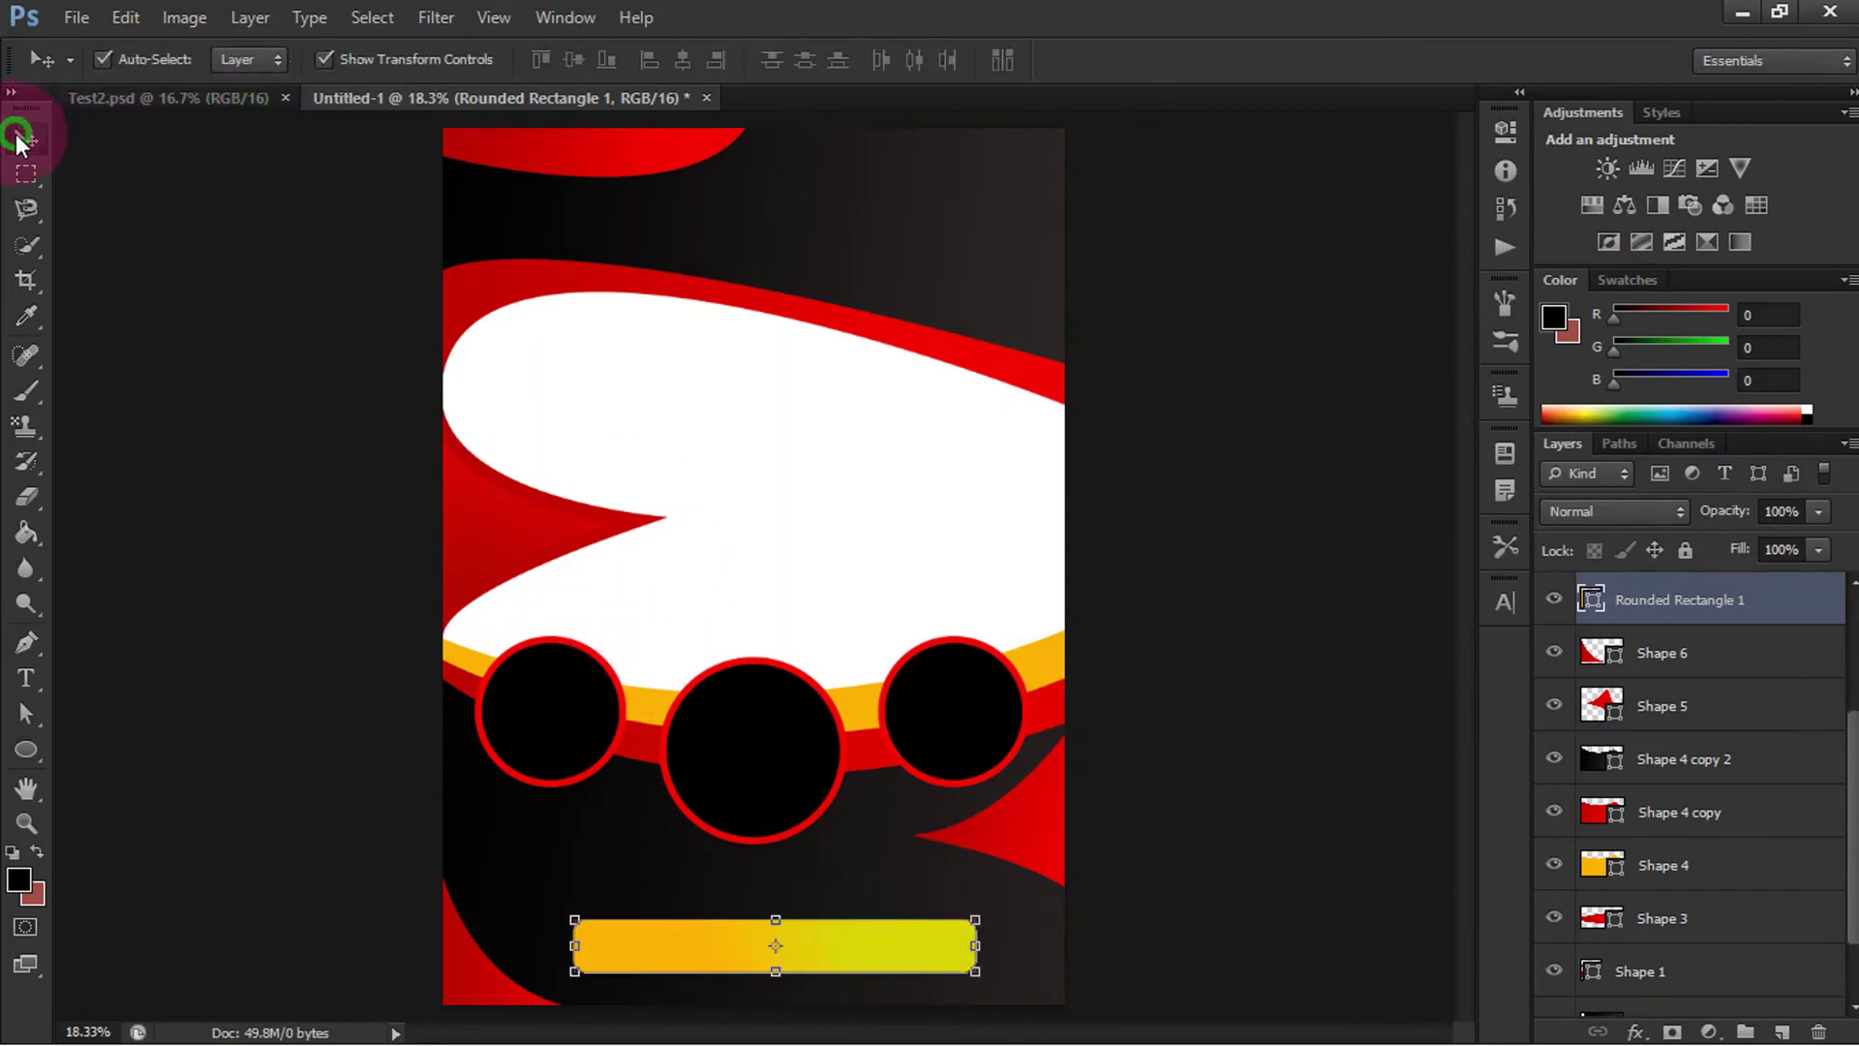
left_click(282, 515)
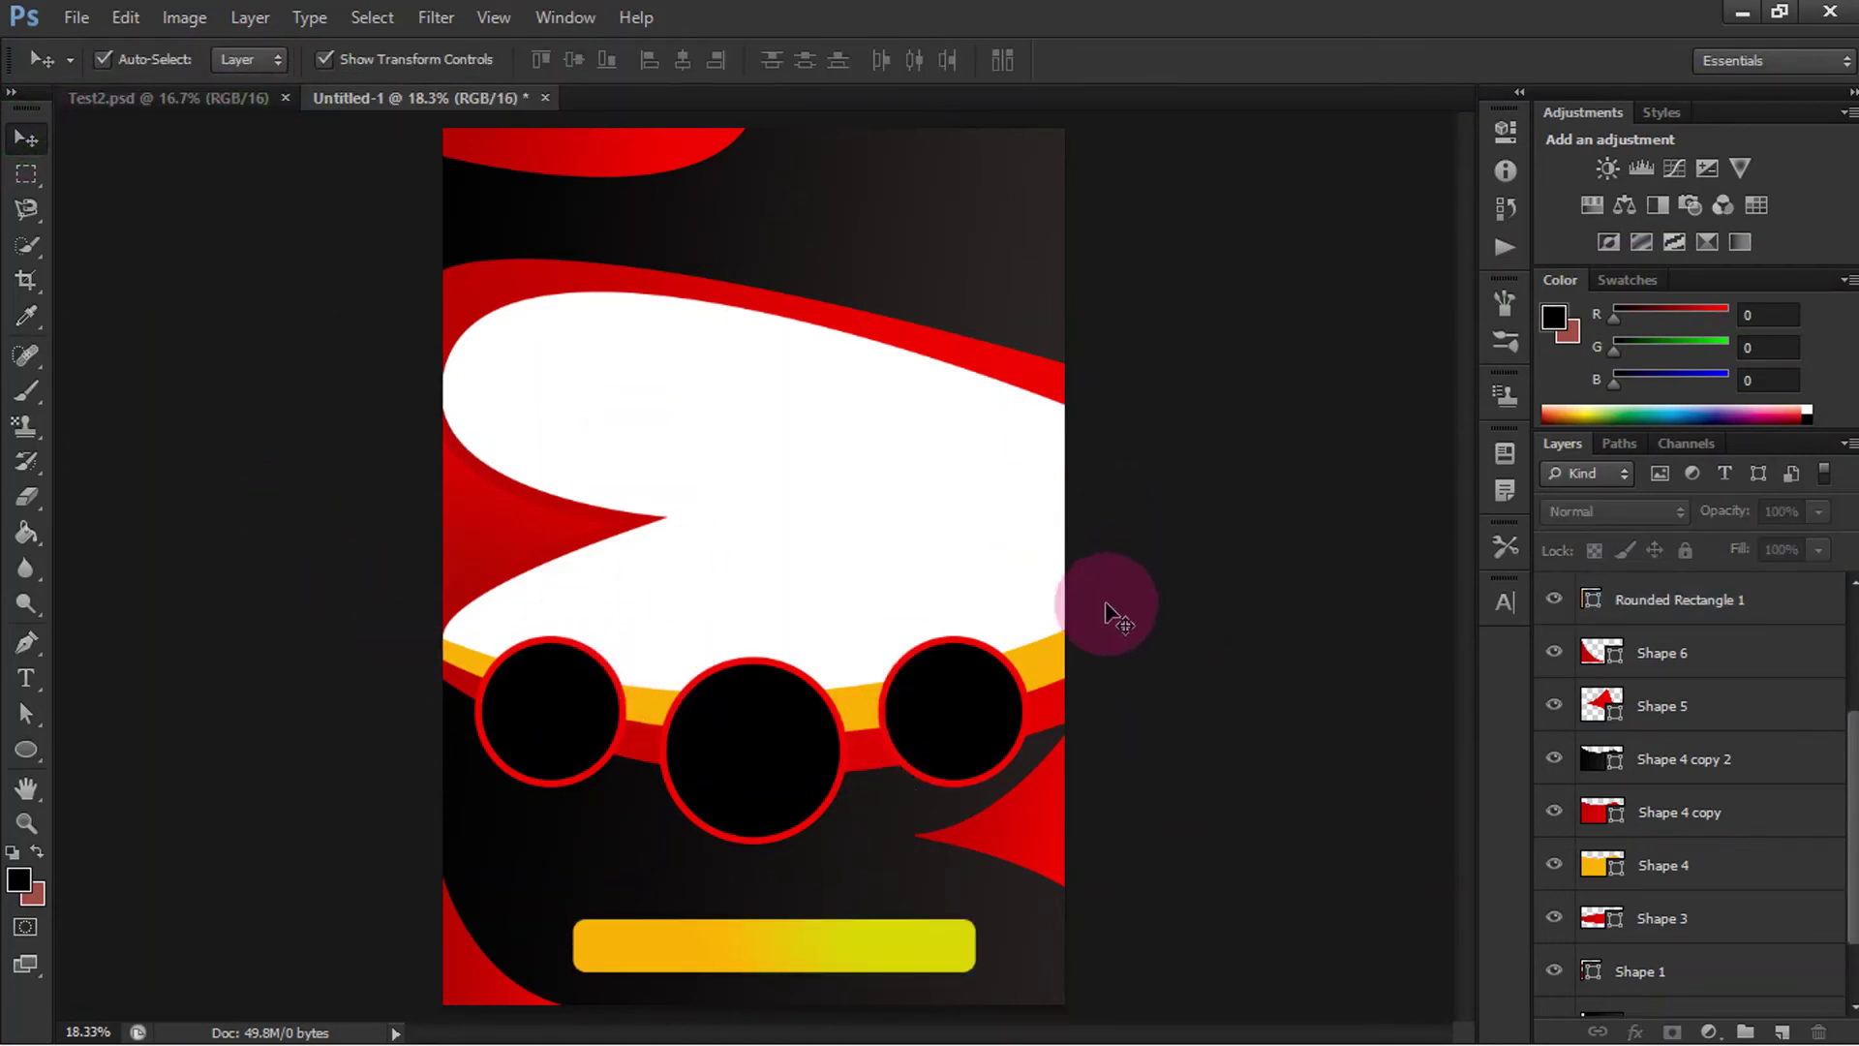
Step: Switch the left circle's fill to a gradient with a near-black first stop
left_click(742, 686)
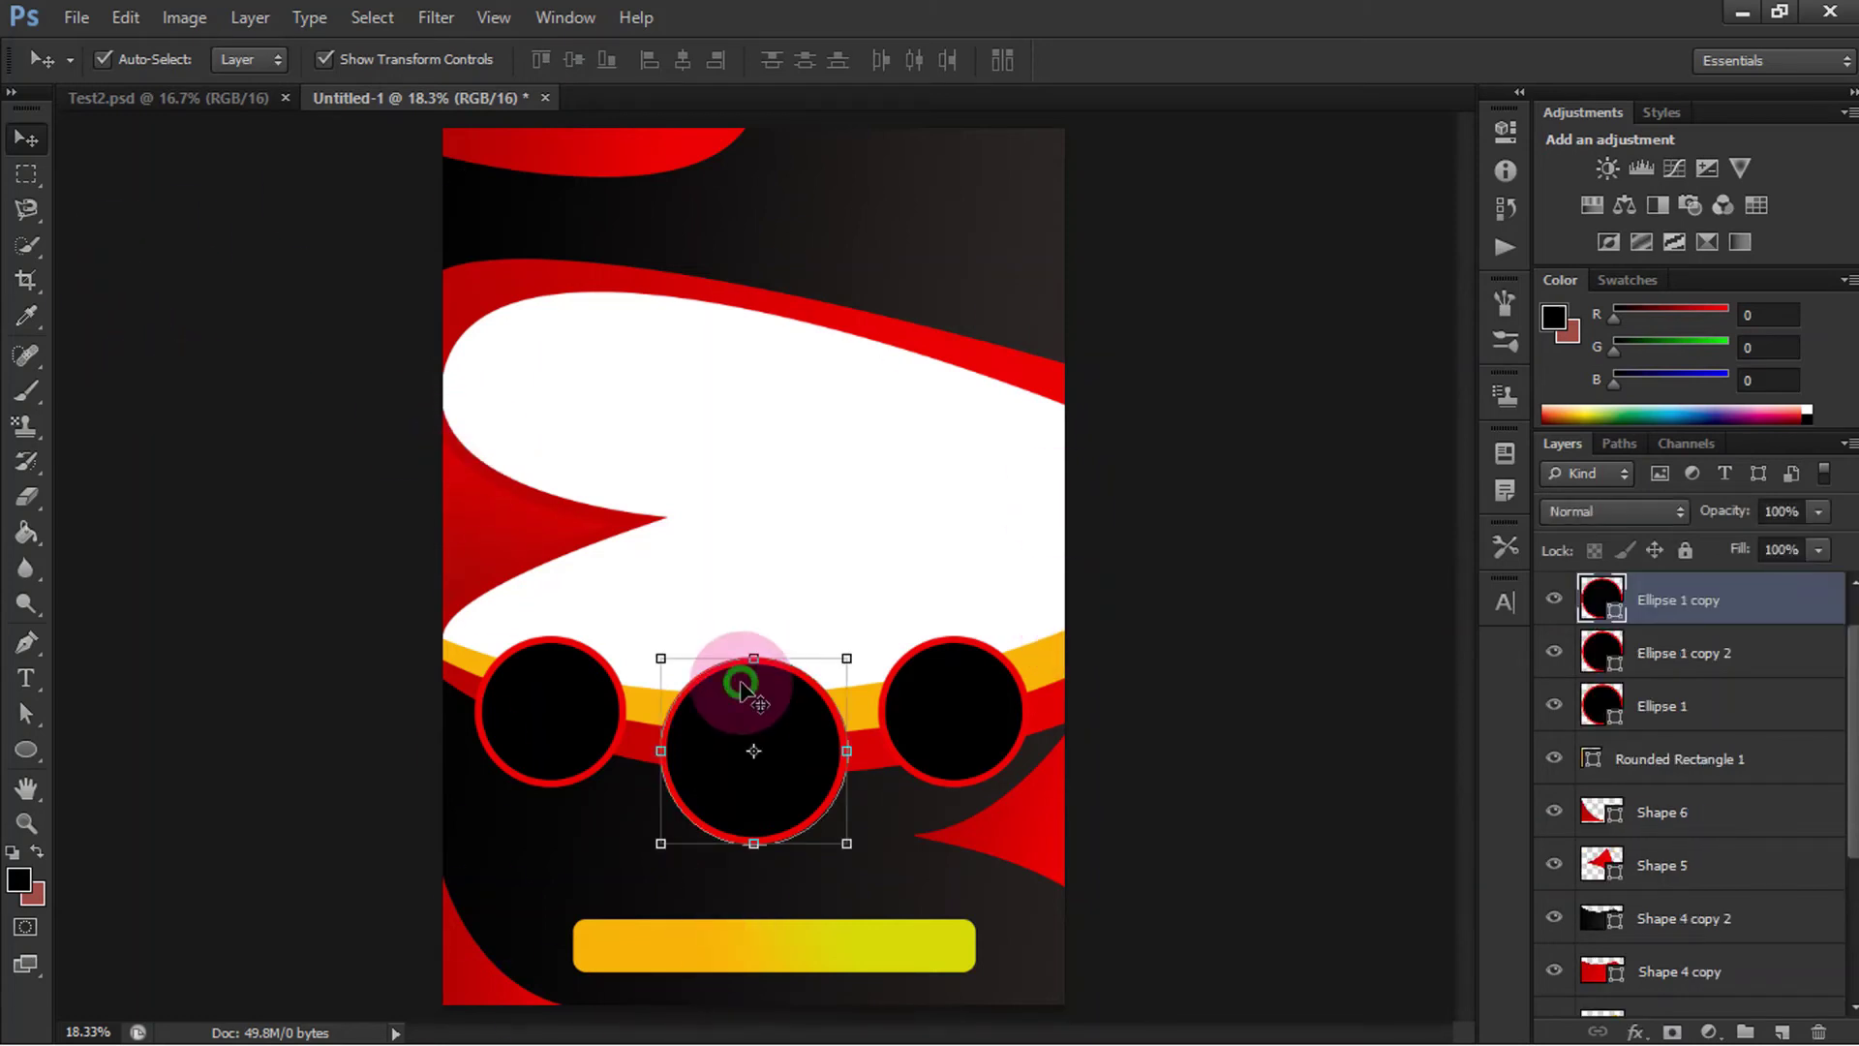
left_click(538, 717)
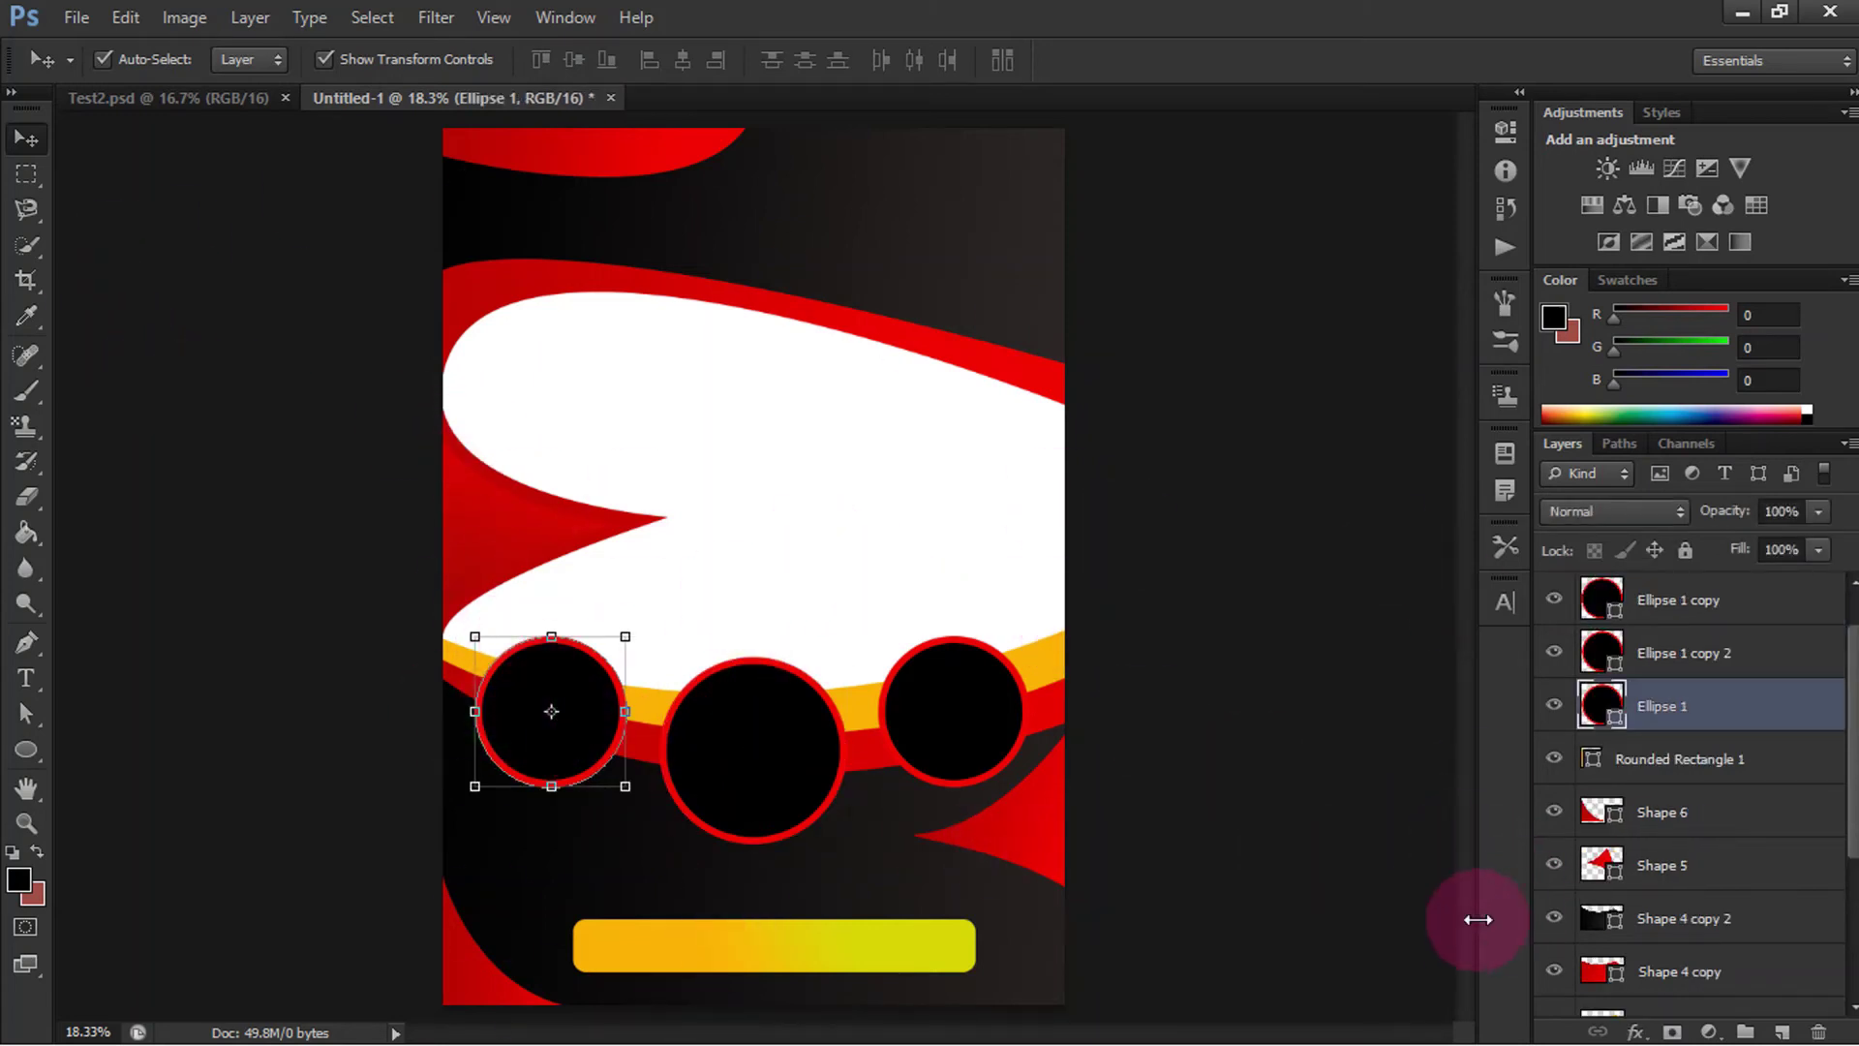
left_click(27, 750)
left_click(248, 60)
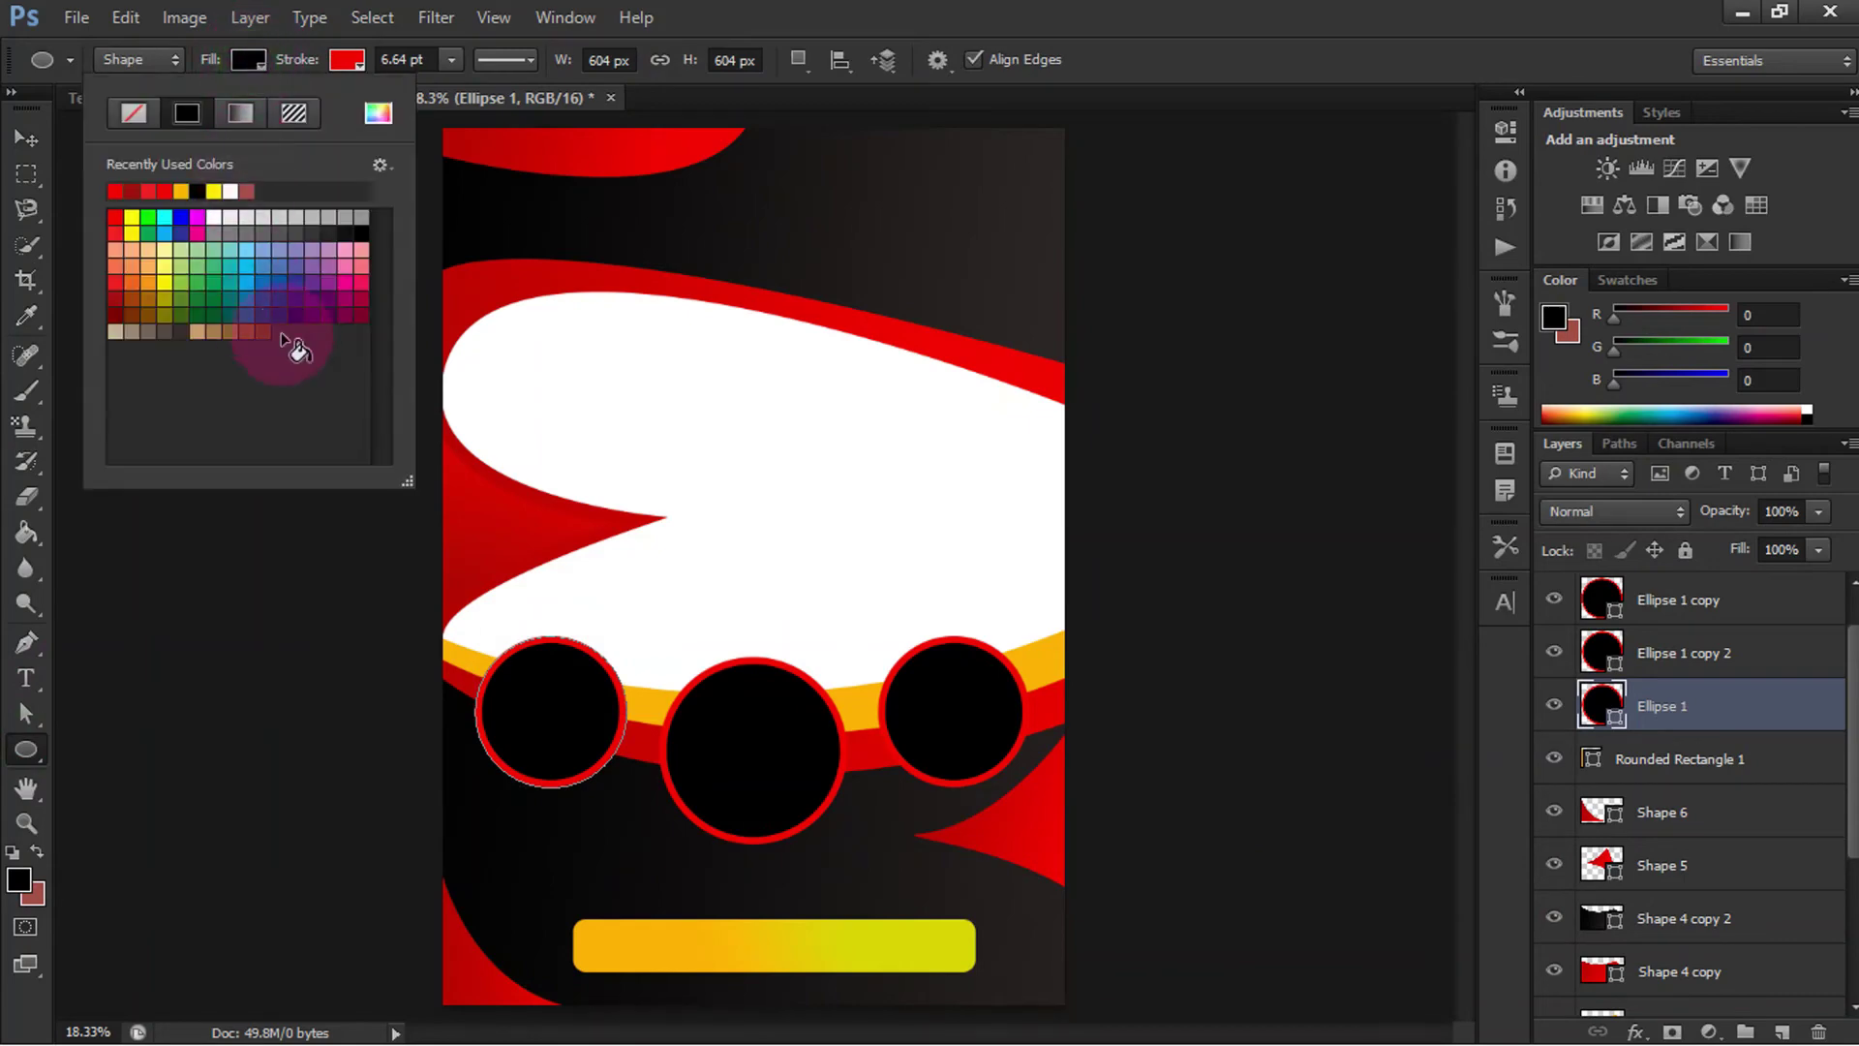
left_click(242, 113)
double_click(114, 384)
left_click(1122, 460)
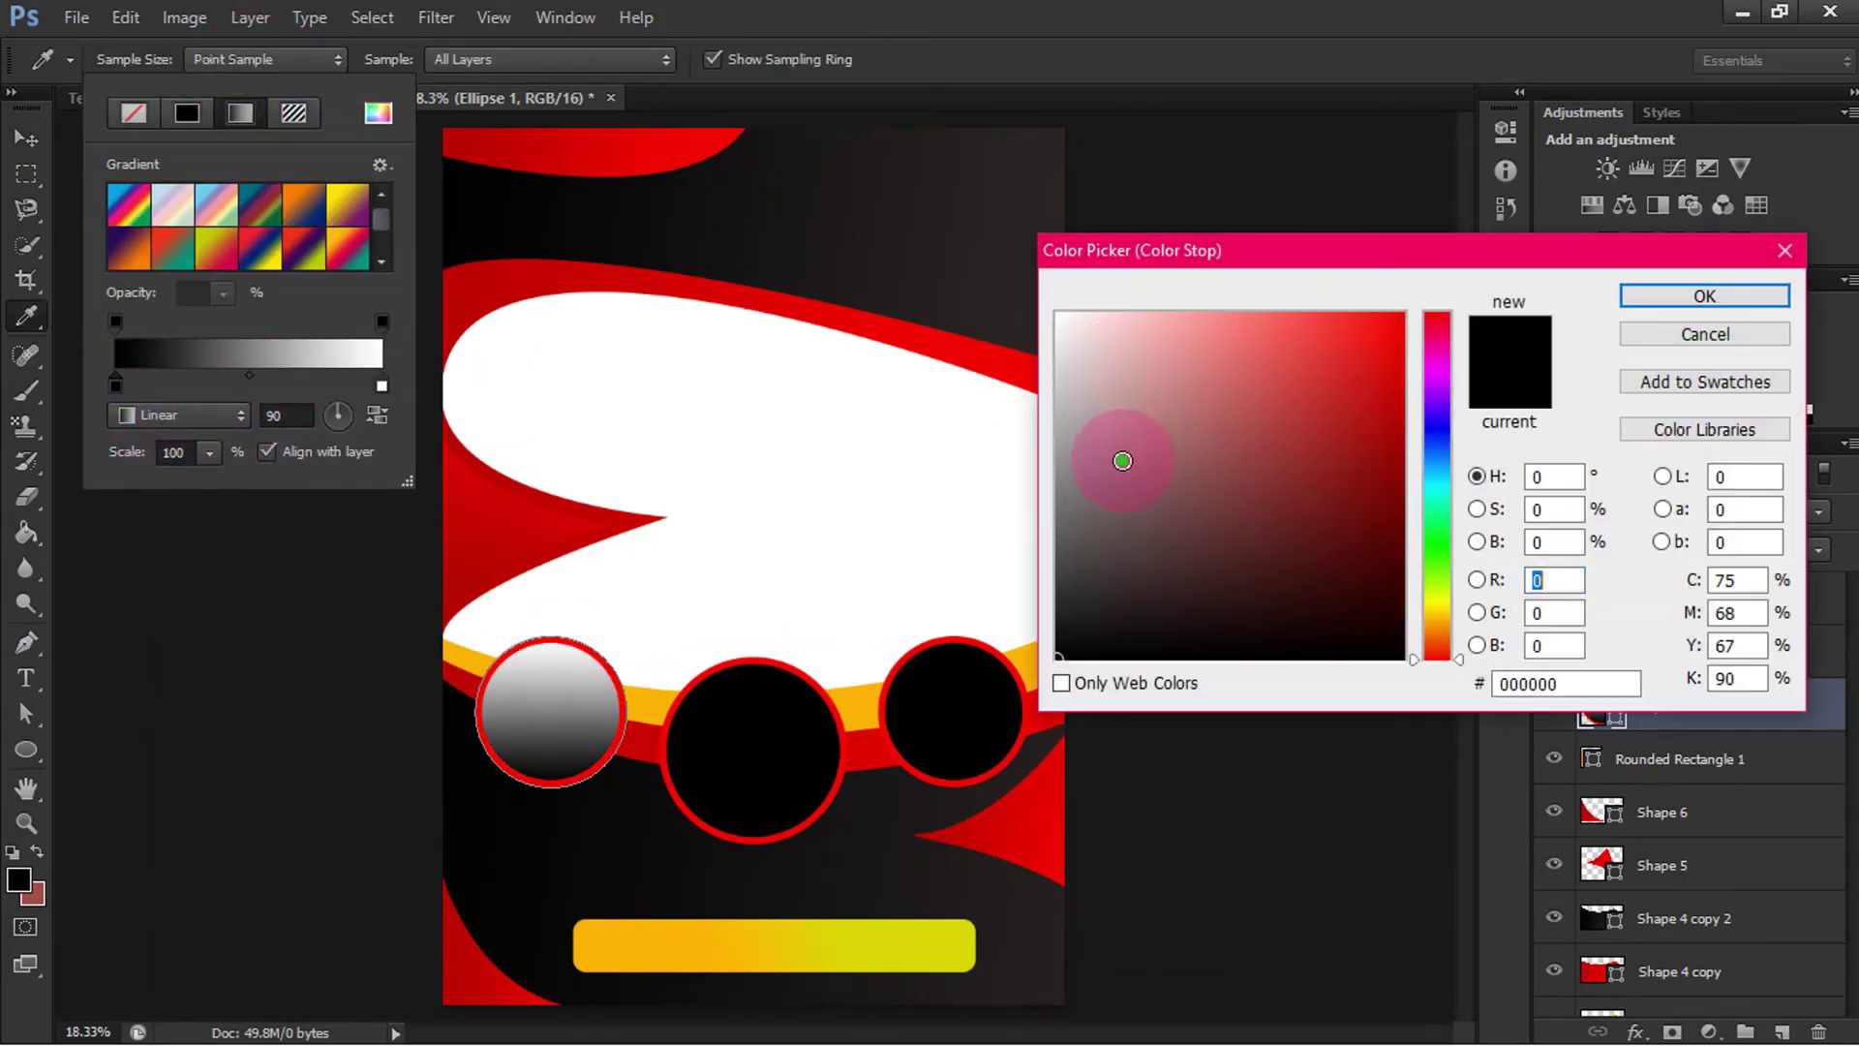
left_click(1390, 606)
left_click(1087, 622)
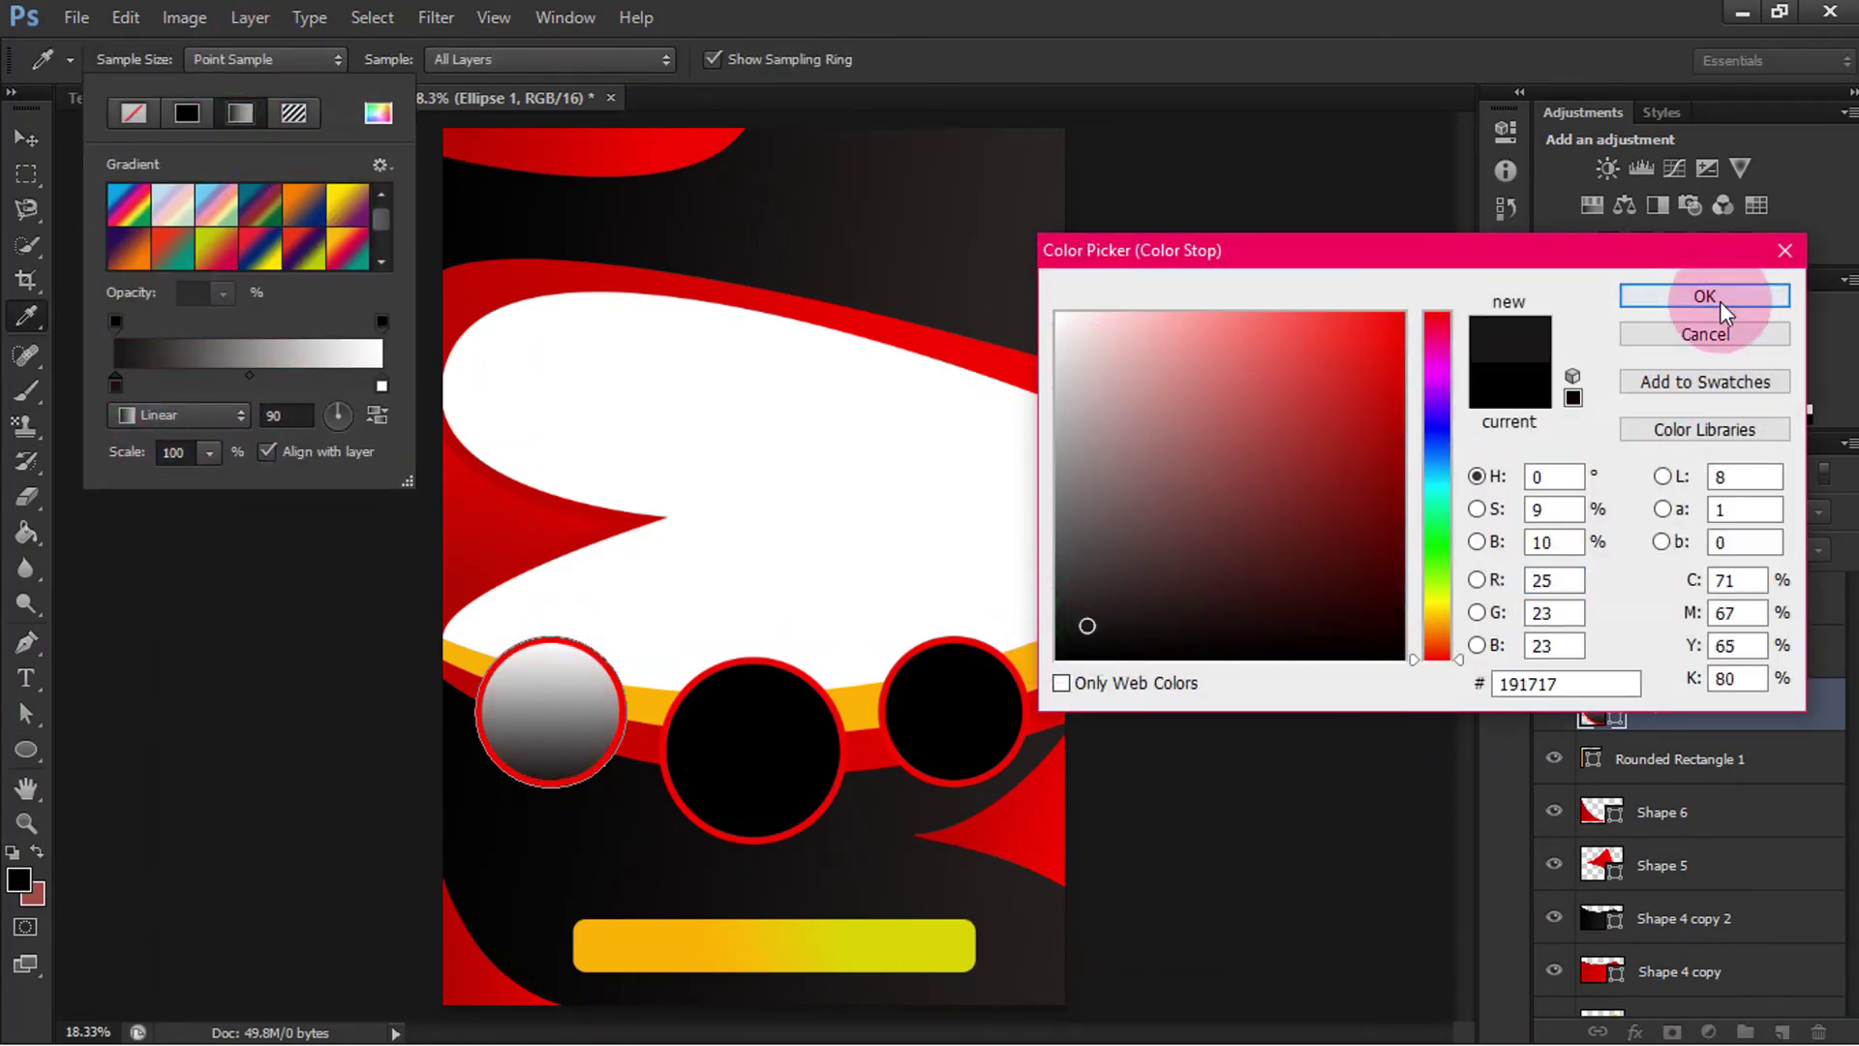
left_click(1704, 296)
Step: Set the left circle's other gradient stop to dark grey and angle the gradient to -6°
double_click(381, 385)
left_click(1091, 602)
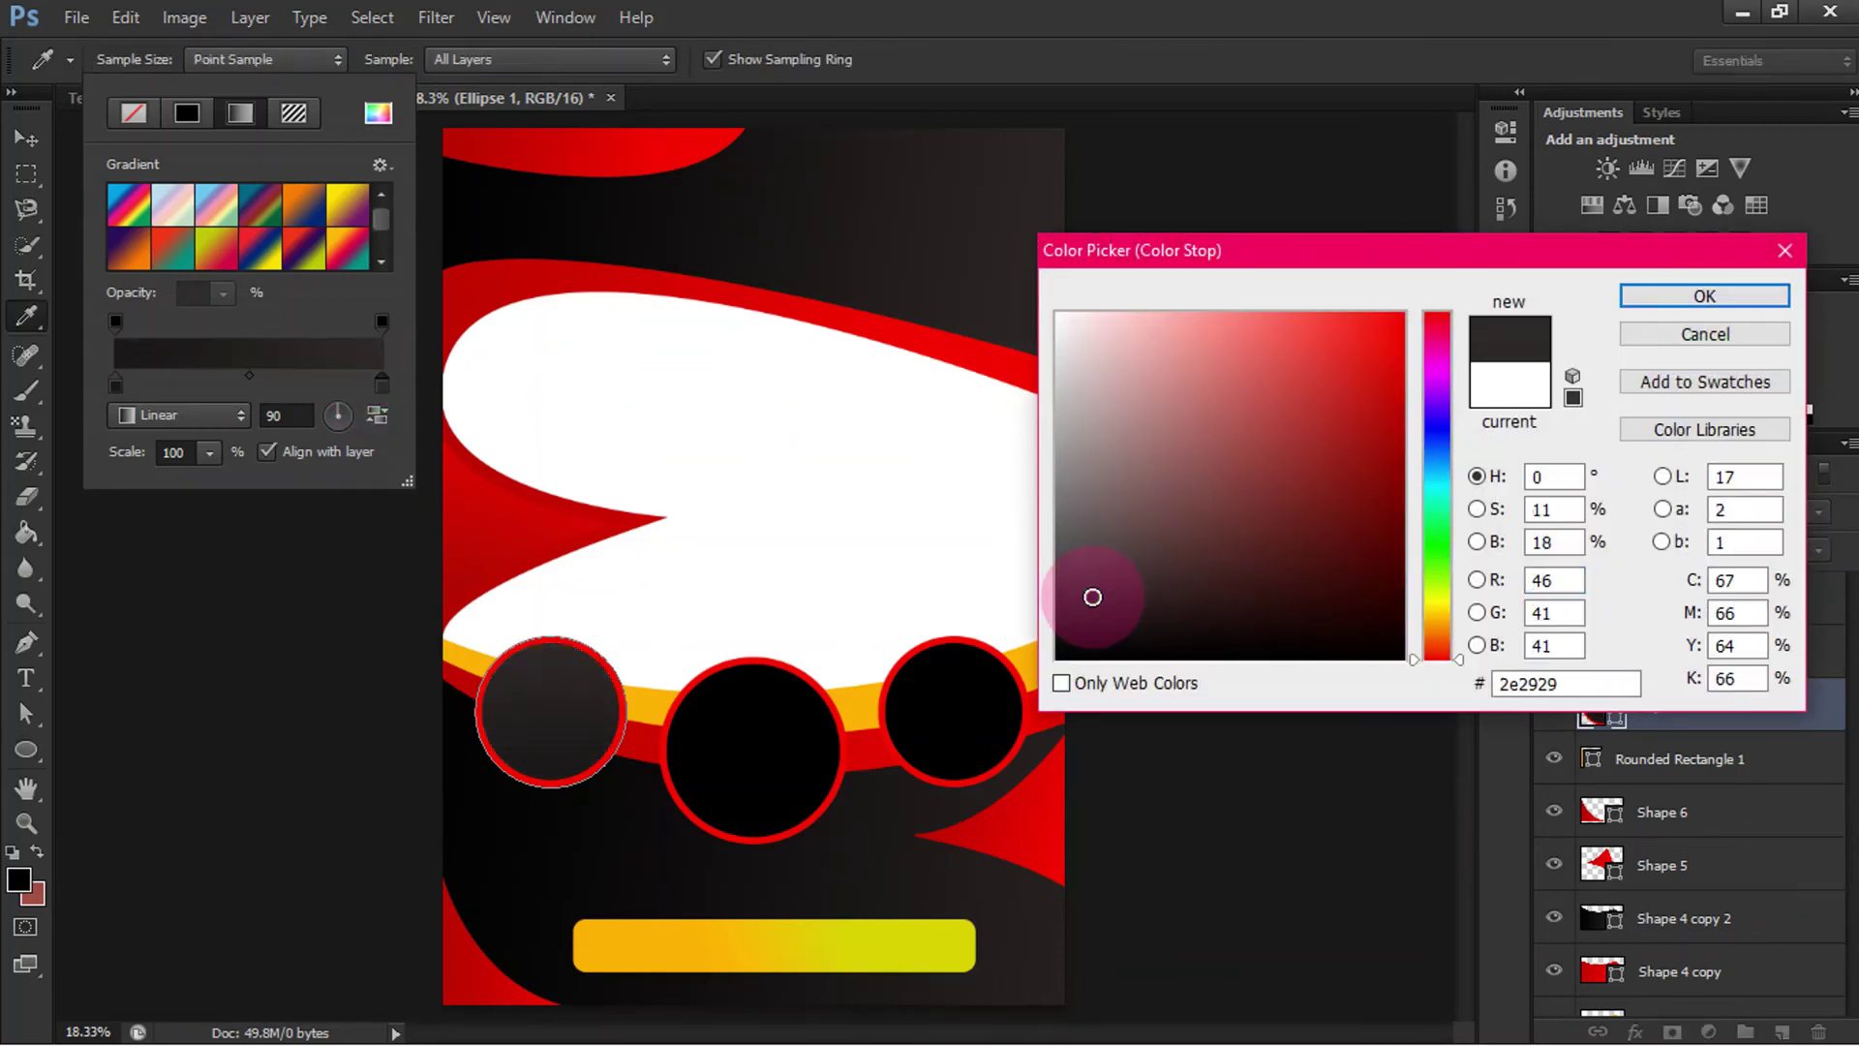
left_click(1105, 647)
left_click(1324, 665)
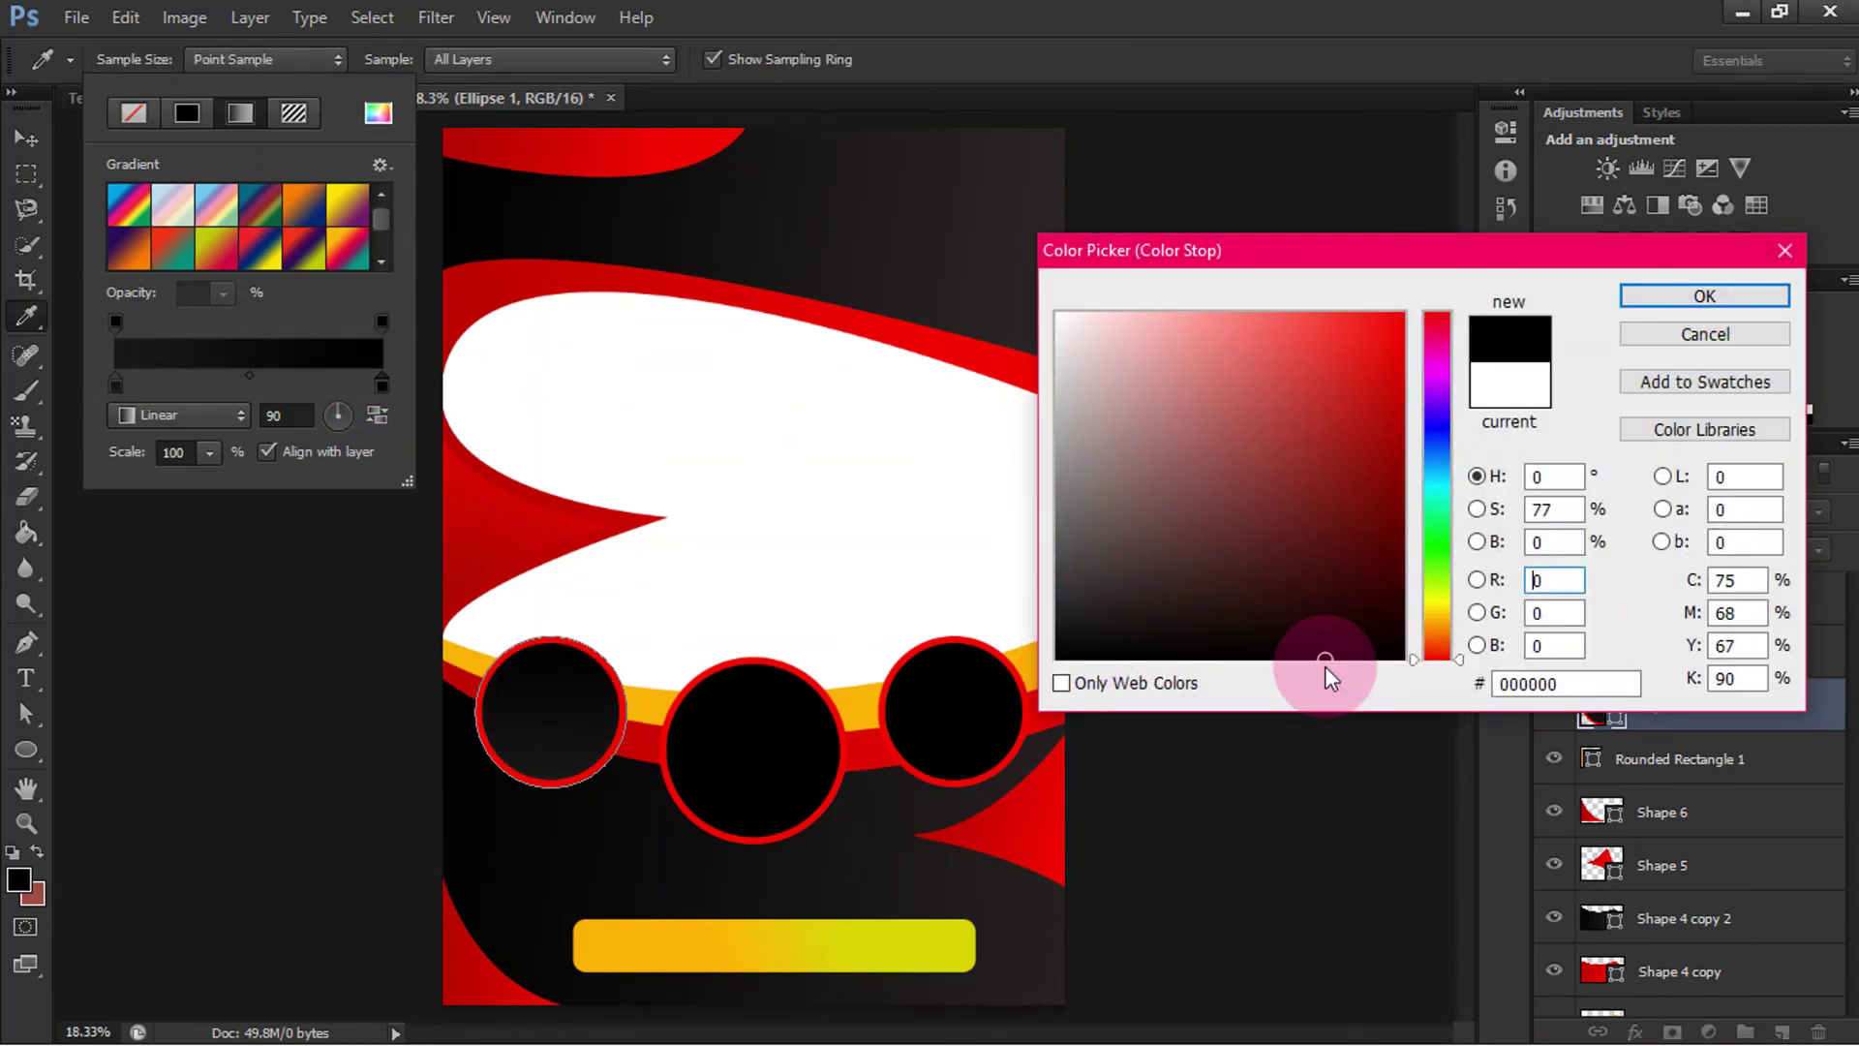
left_click(1703, 296)
double_click(381, 386)
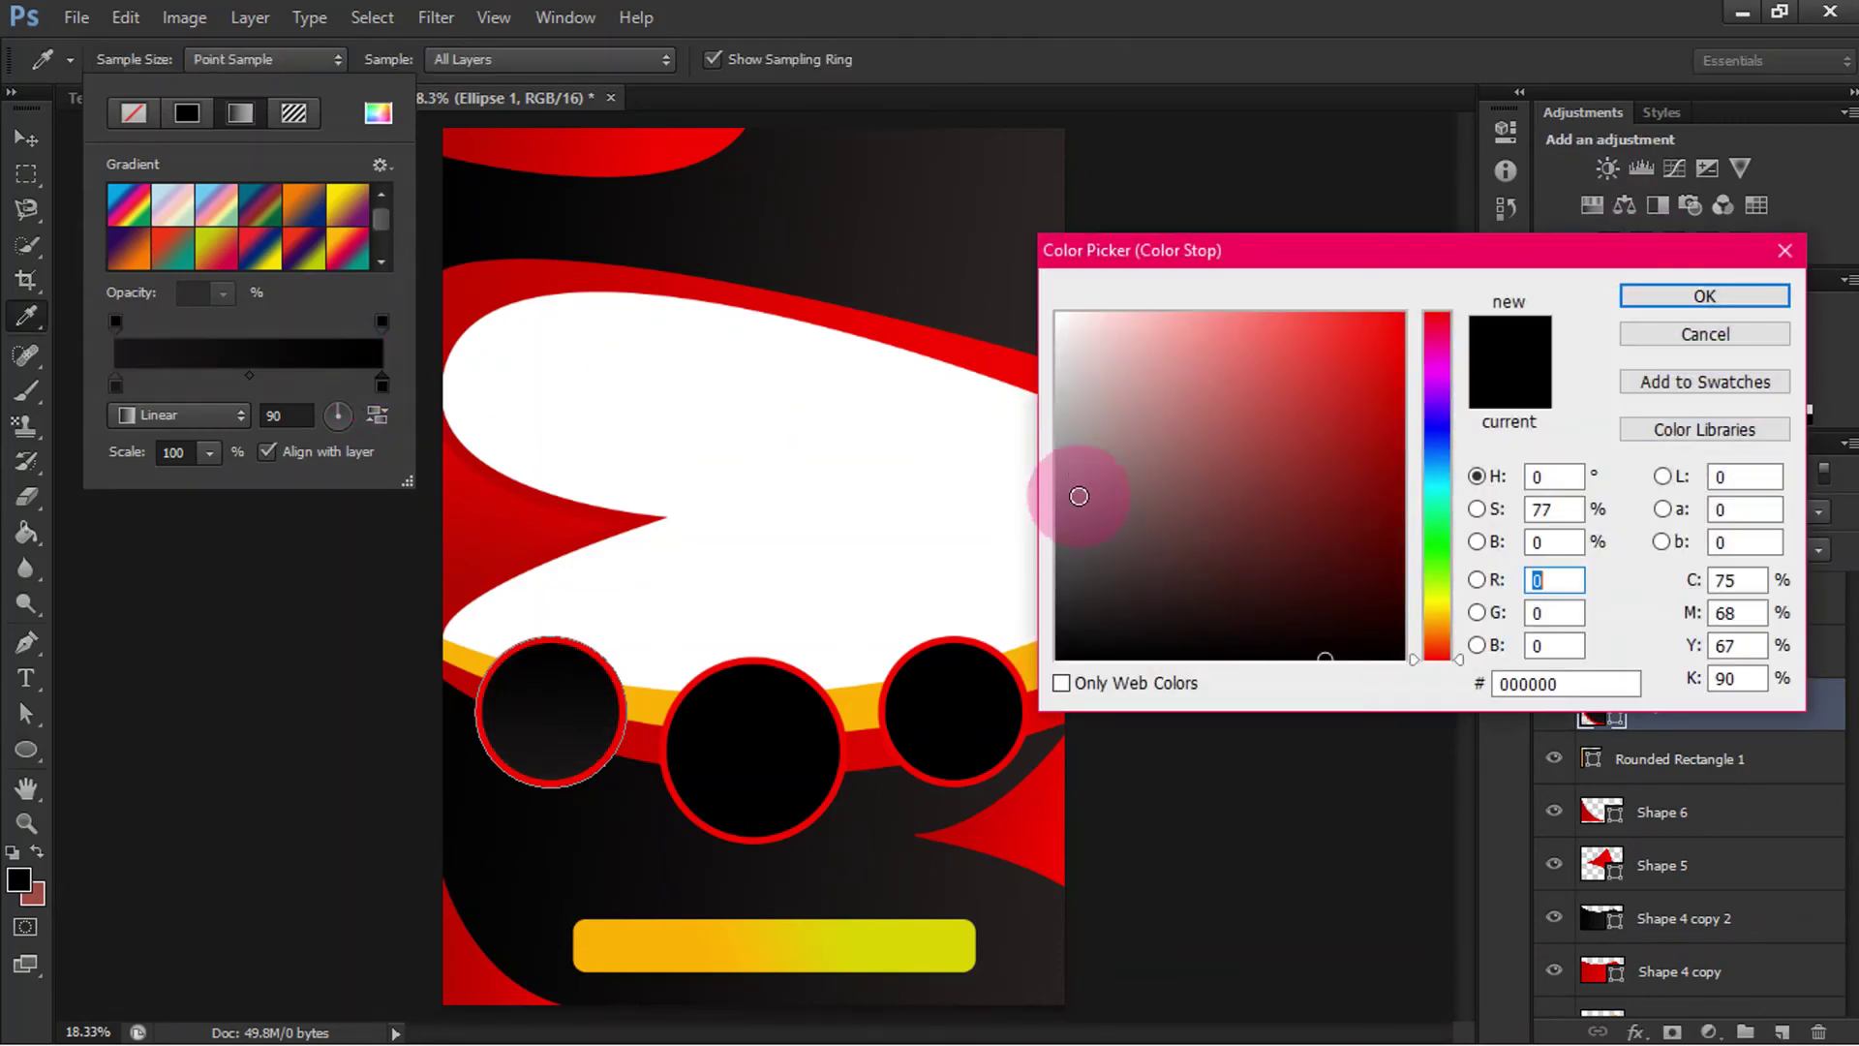
left_click(1075, 595)
left_click(1733, 292)
left_click_drag(346, 412, 351, 416)
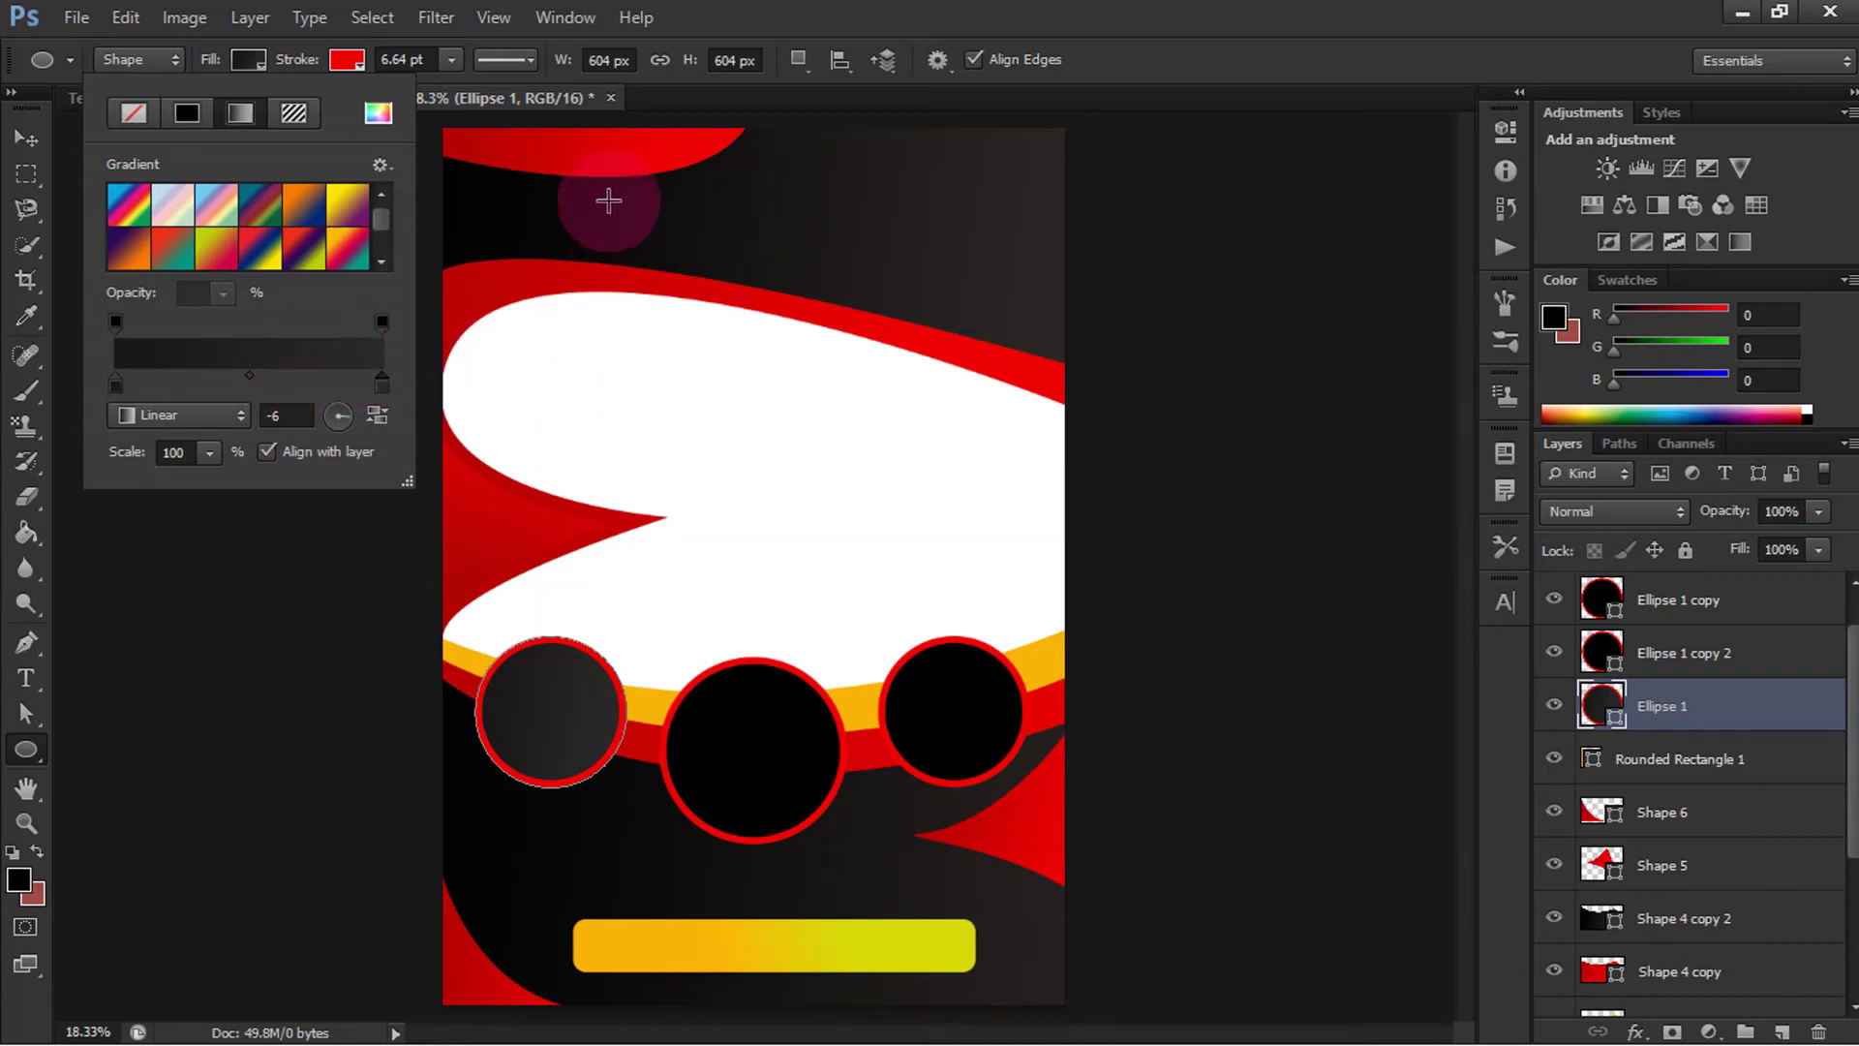
left_click(354, 60)
left_click(27, 138)
Step: Give the middle circle the same dark gradient fill, sampled from the left circle, at -6°
left_click(705, 767)
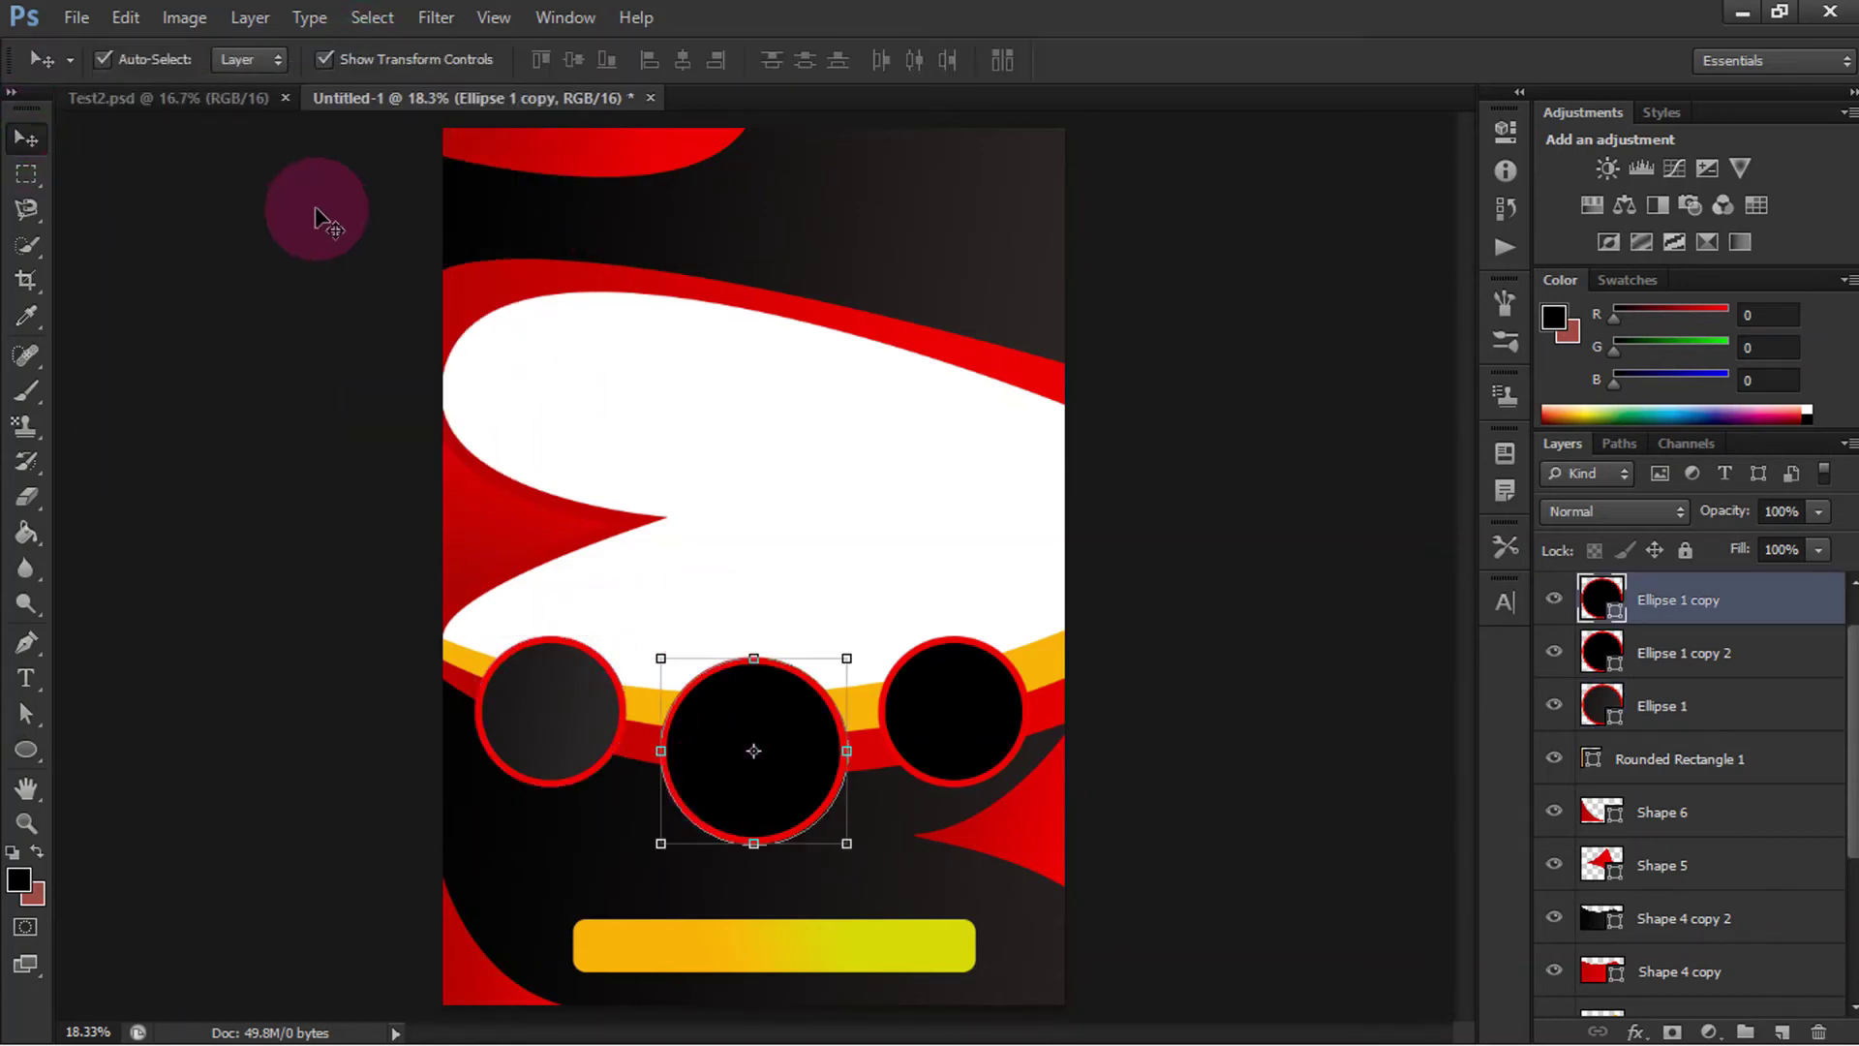
left_click(27, 750)
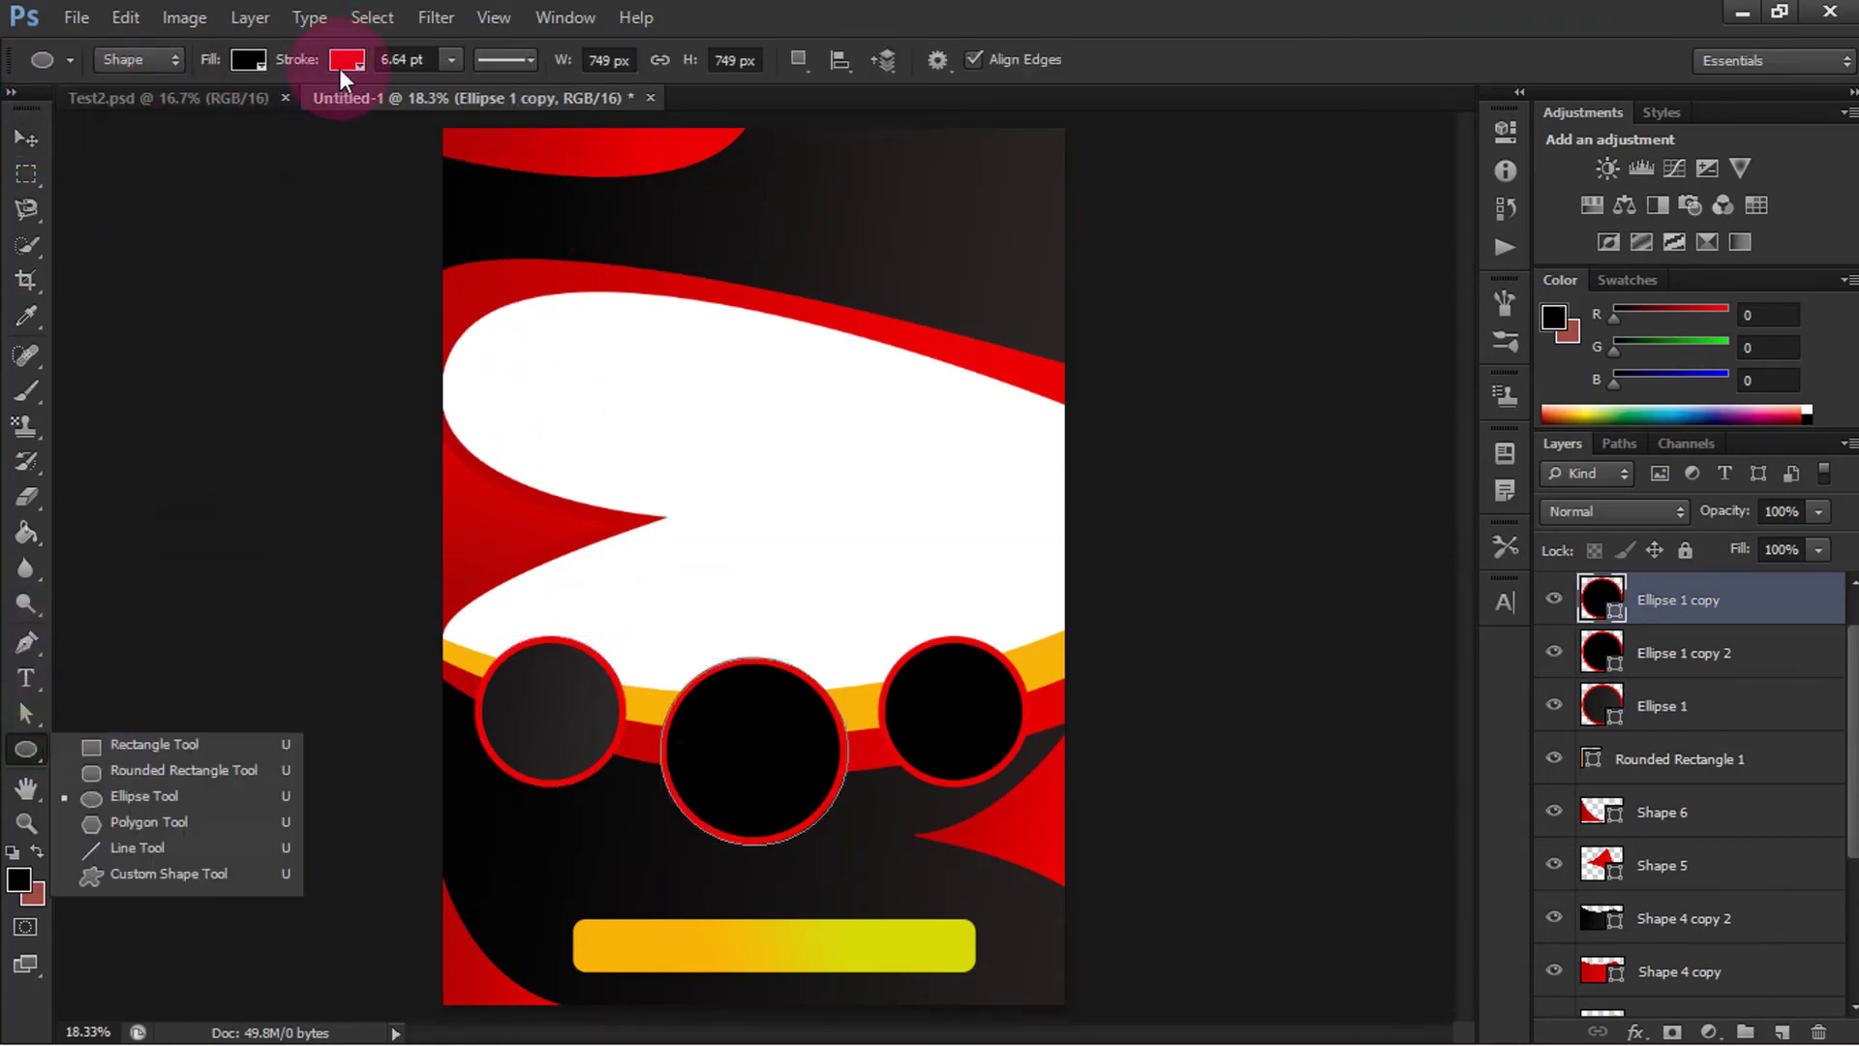
left_click(261, 61)
left_click(240, 113)
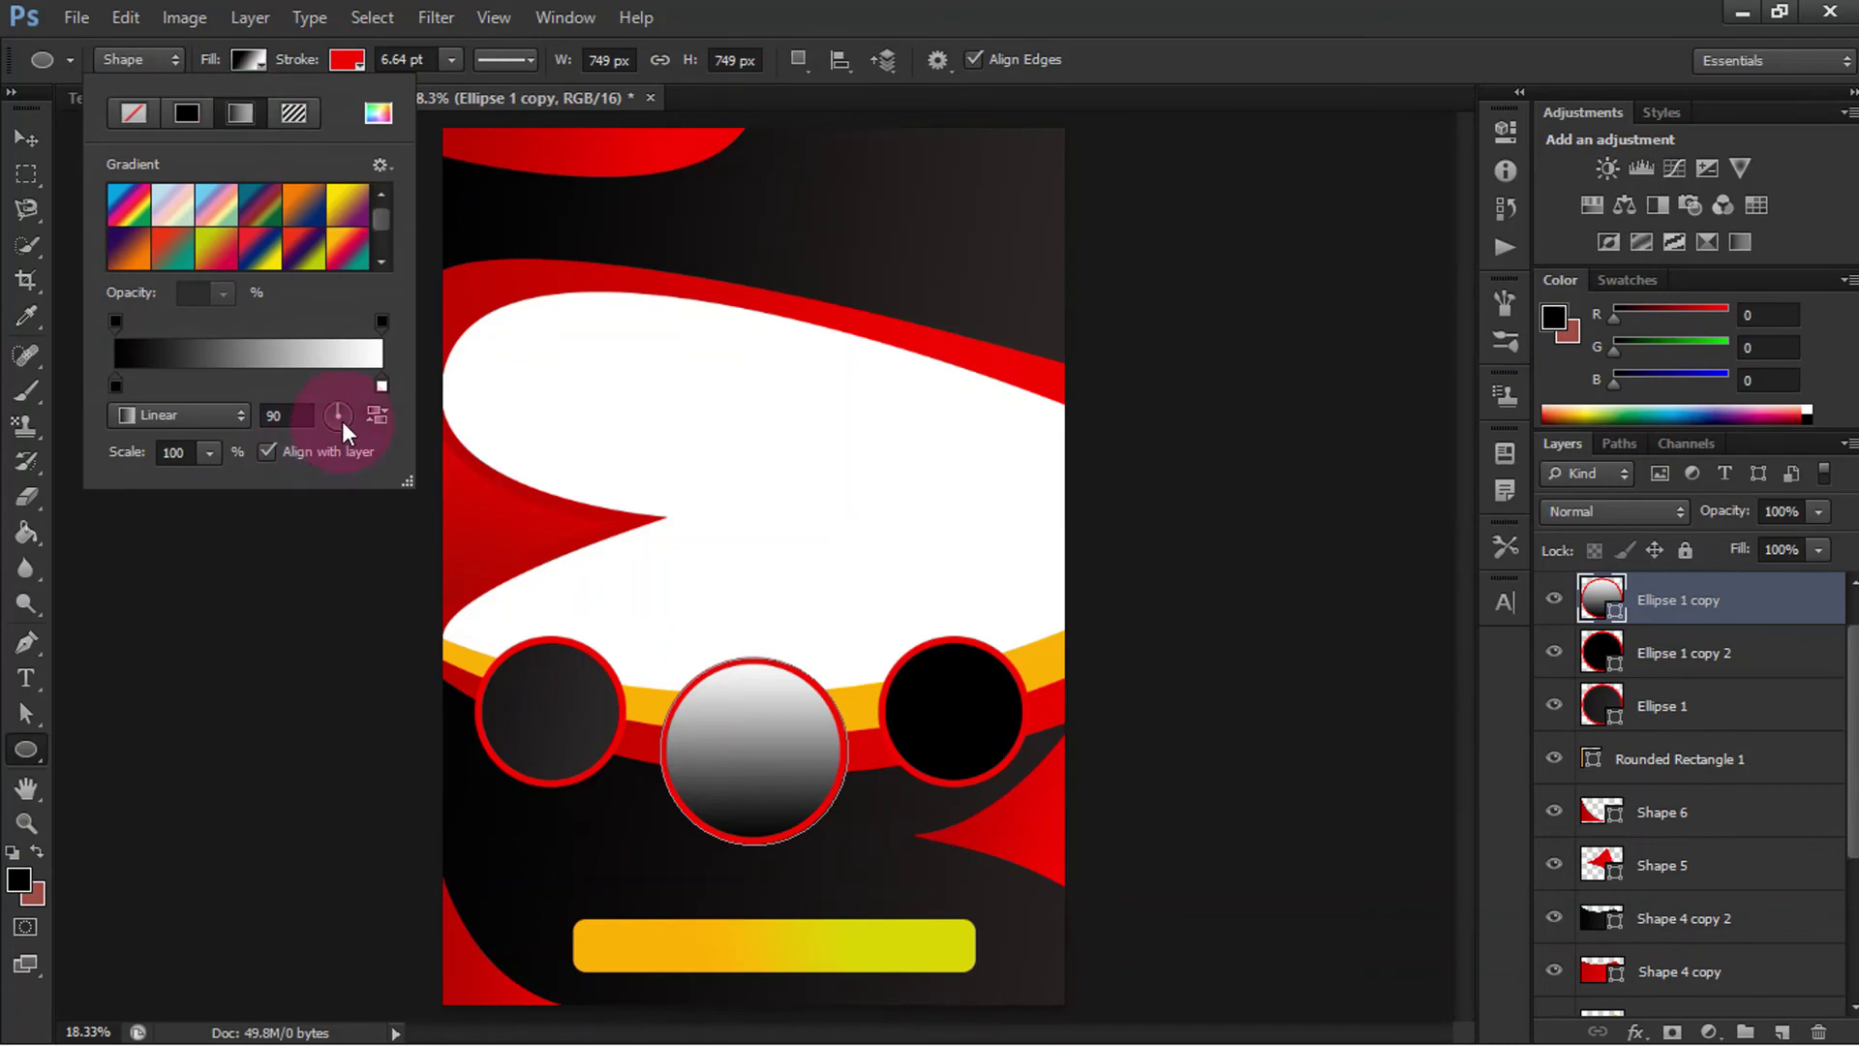
double_click(382, 386)
left_click(556, 687)
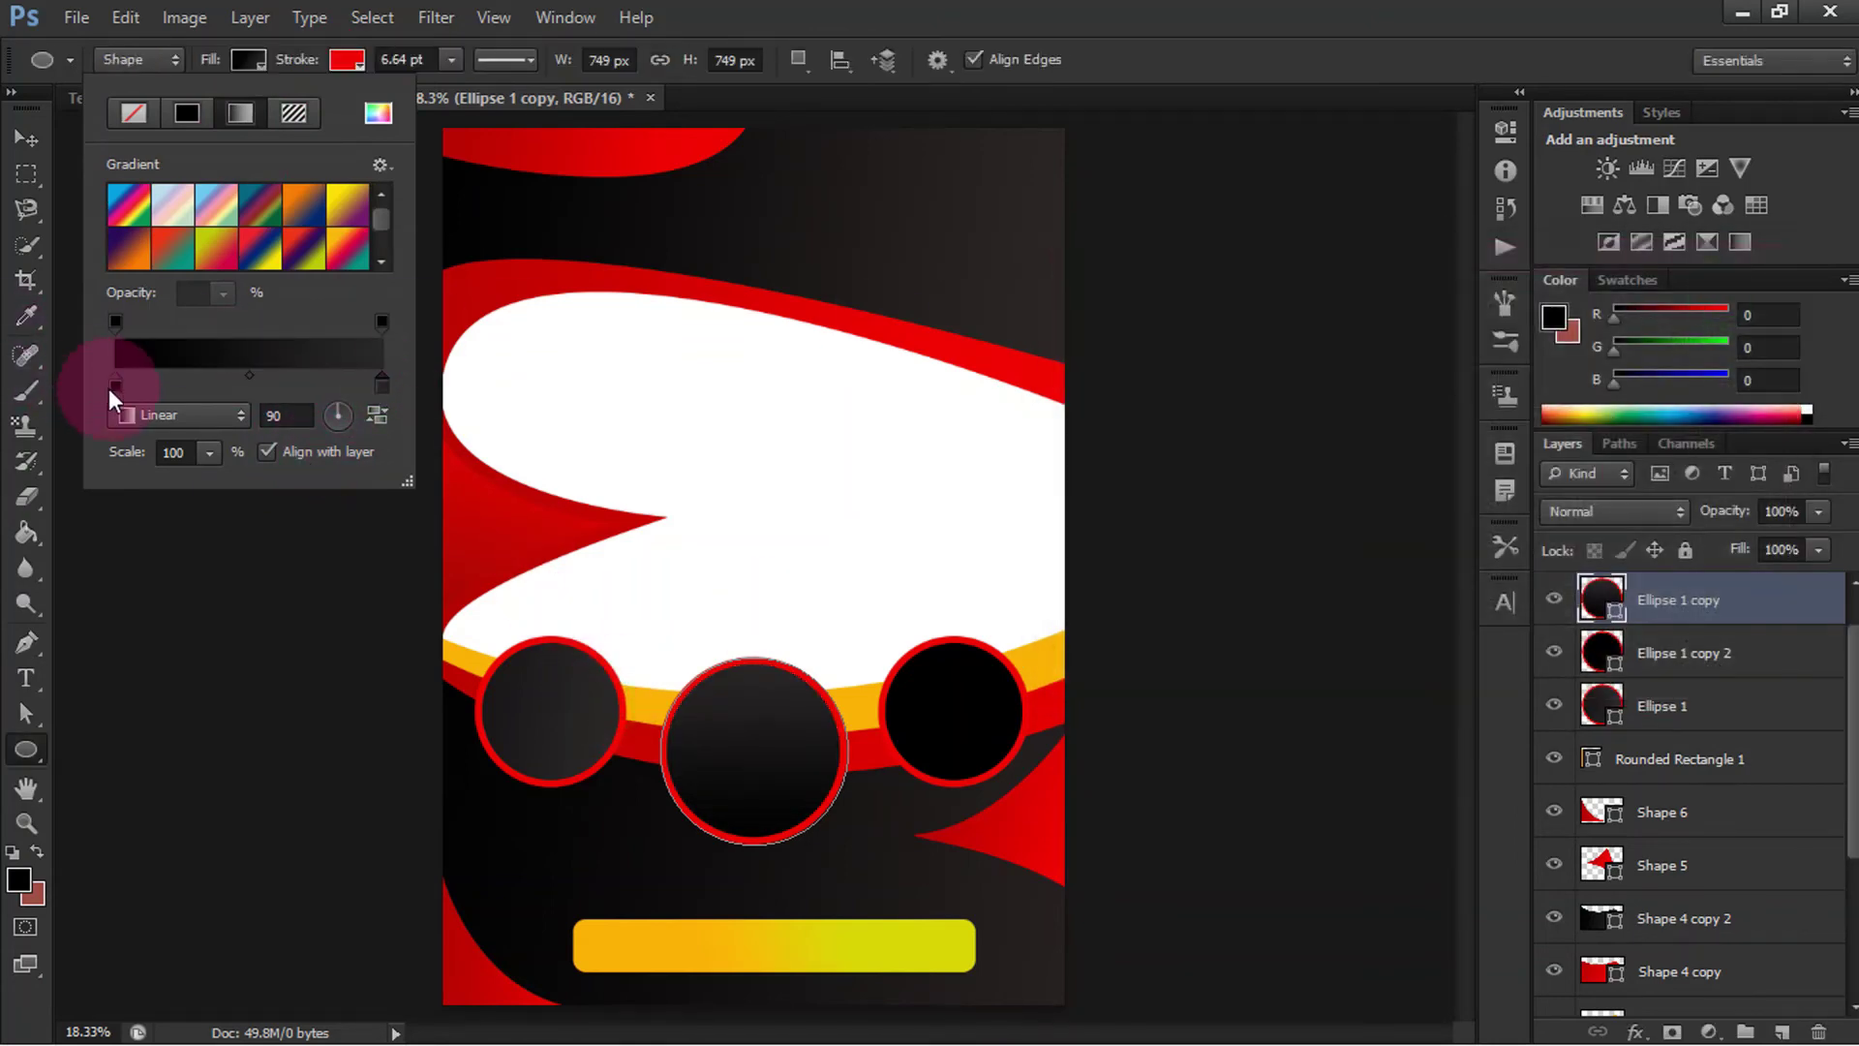
double_click(115, 384)
left_click(496, 695)
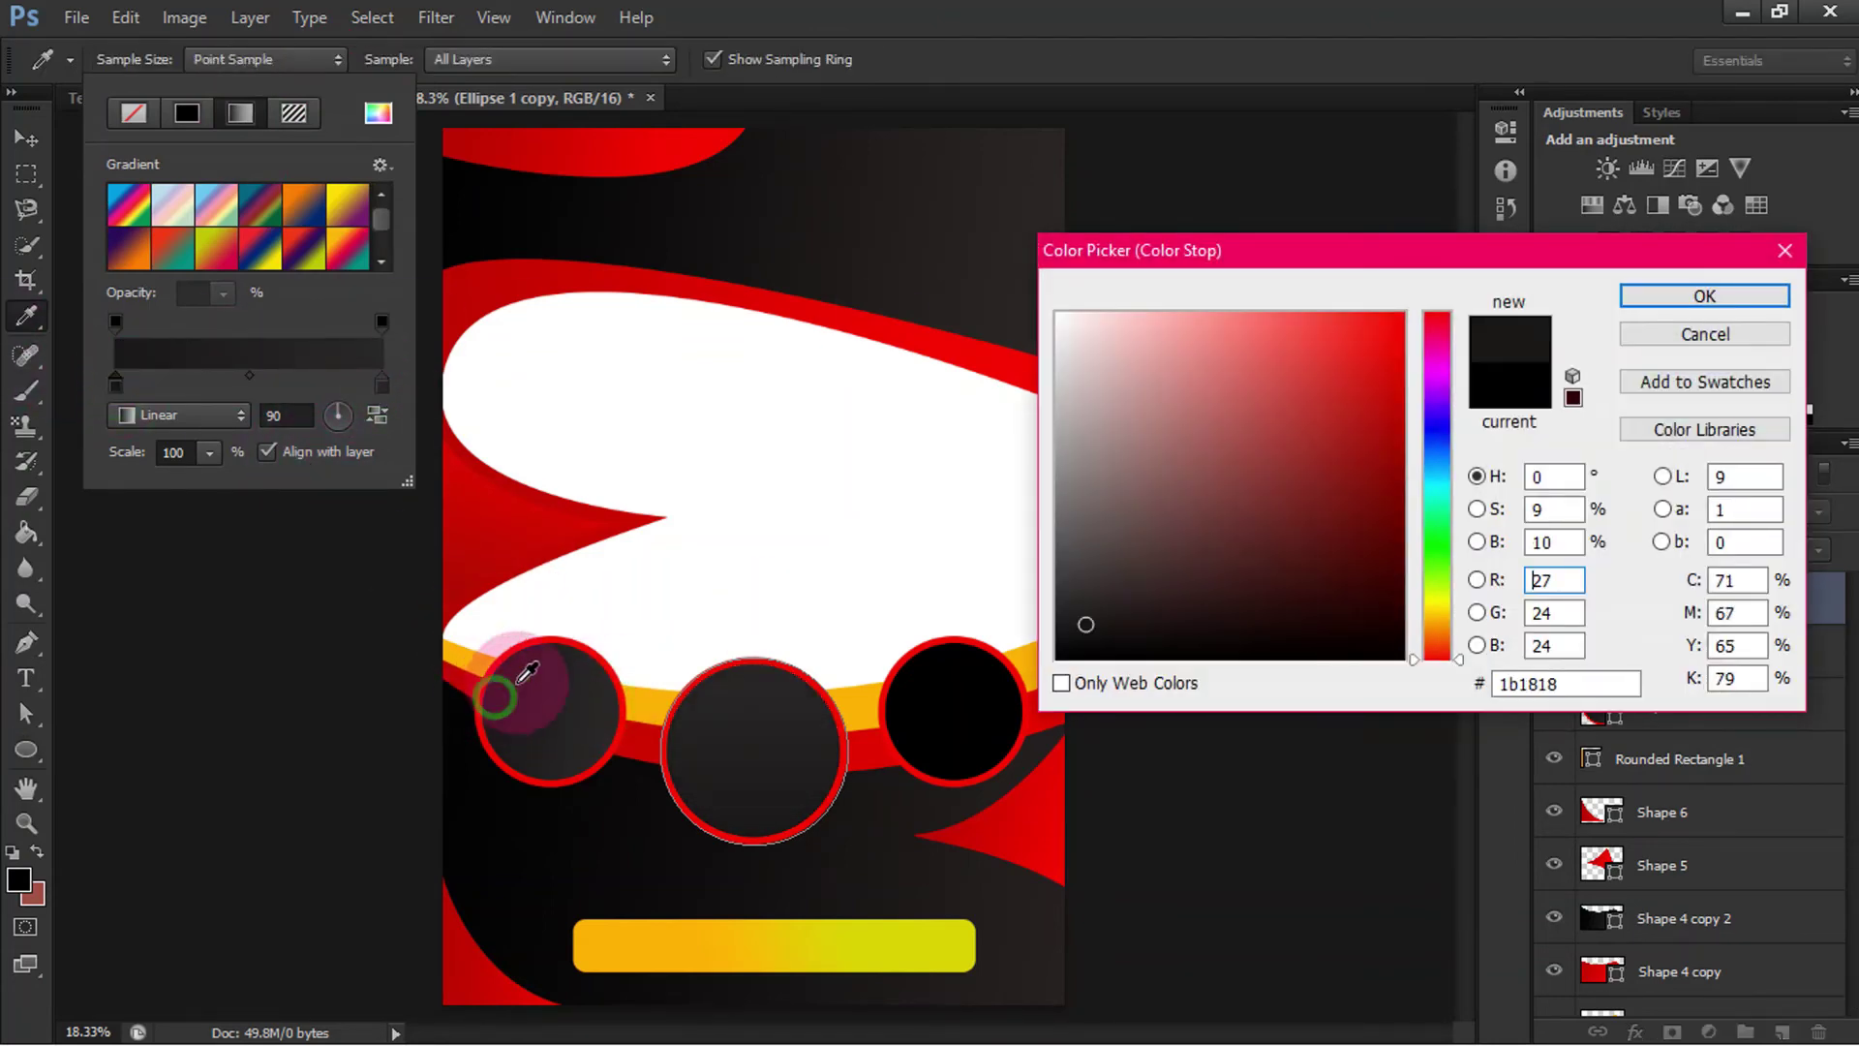
left_click(1679, 296)
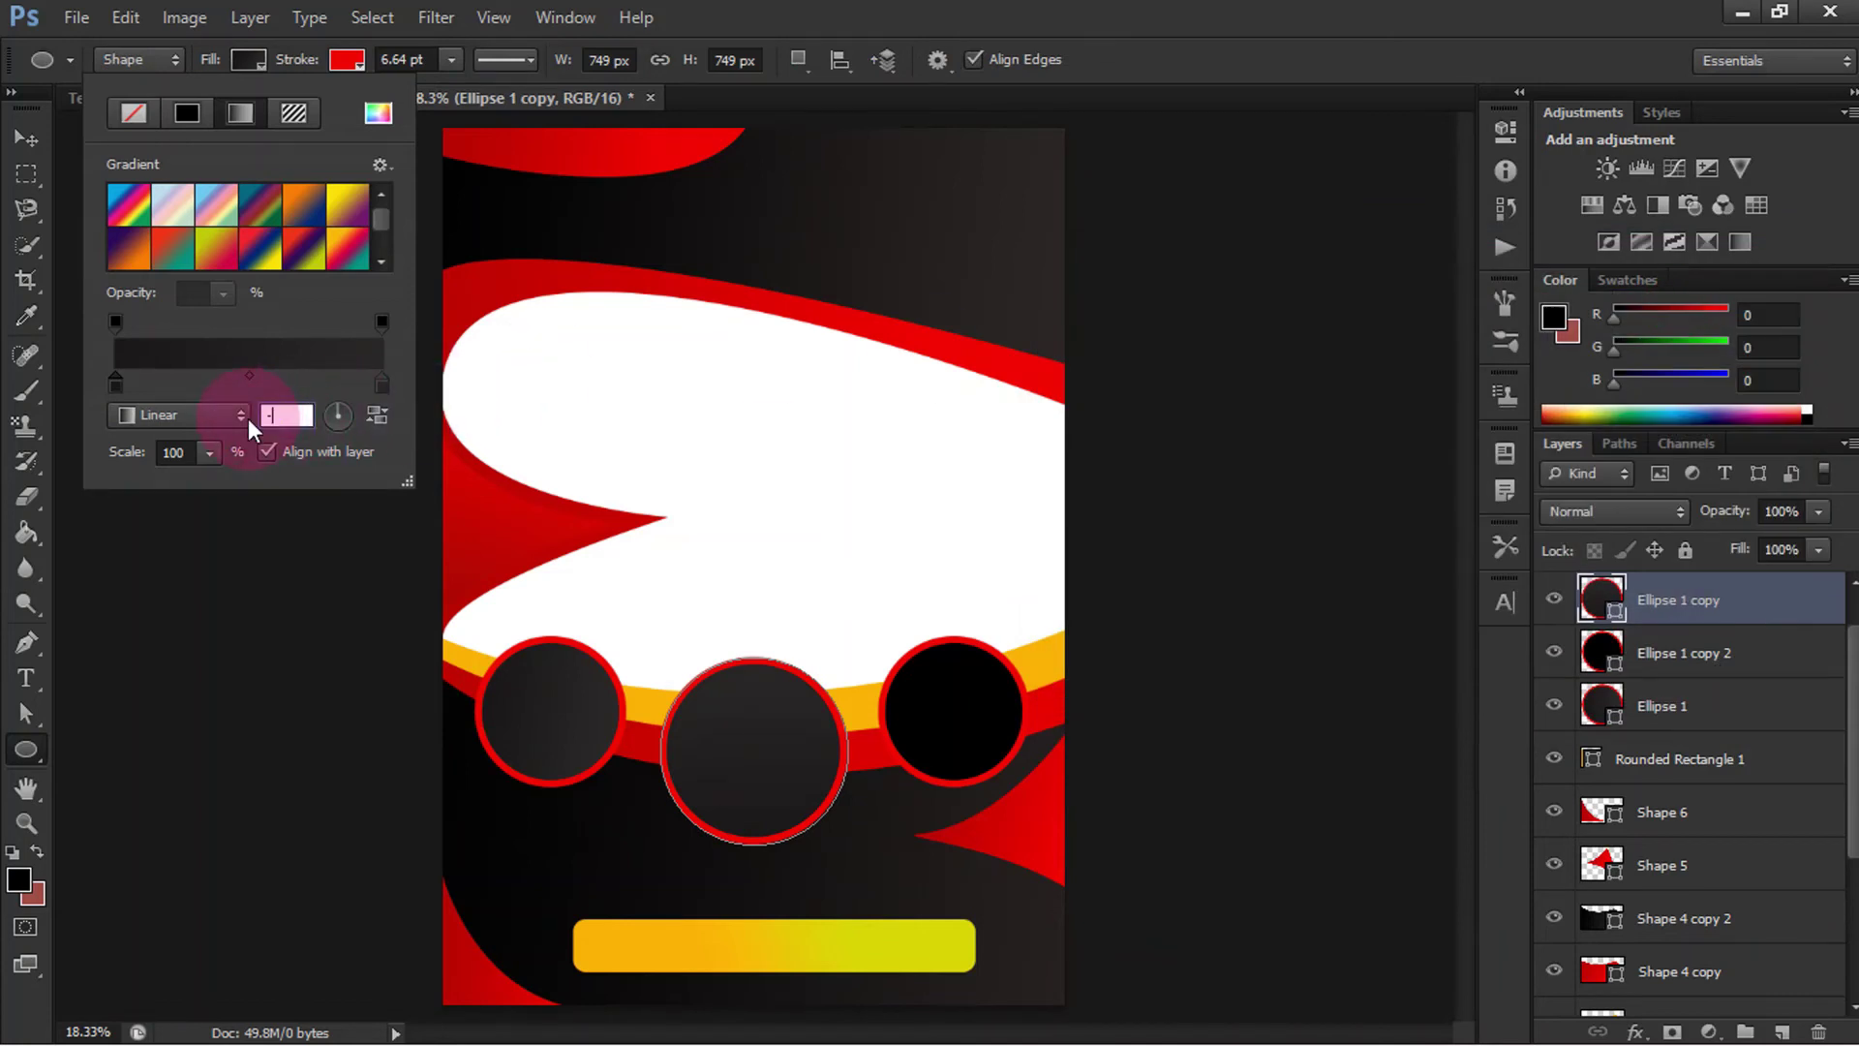
type("-6")
left_click(269, 66)
left_click(27, 139)
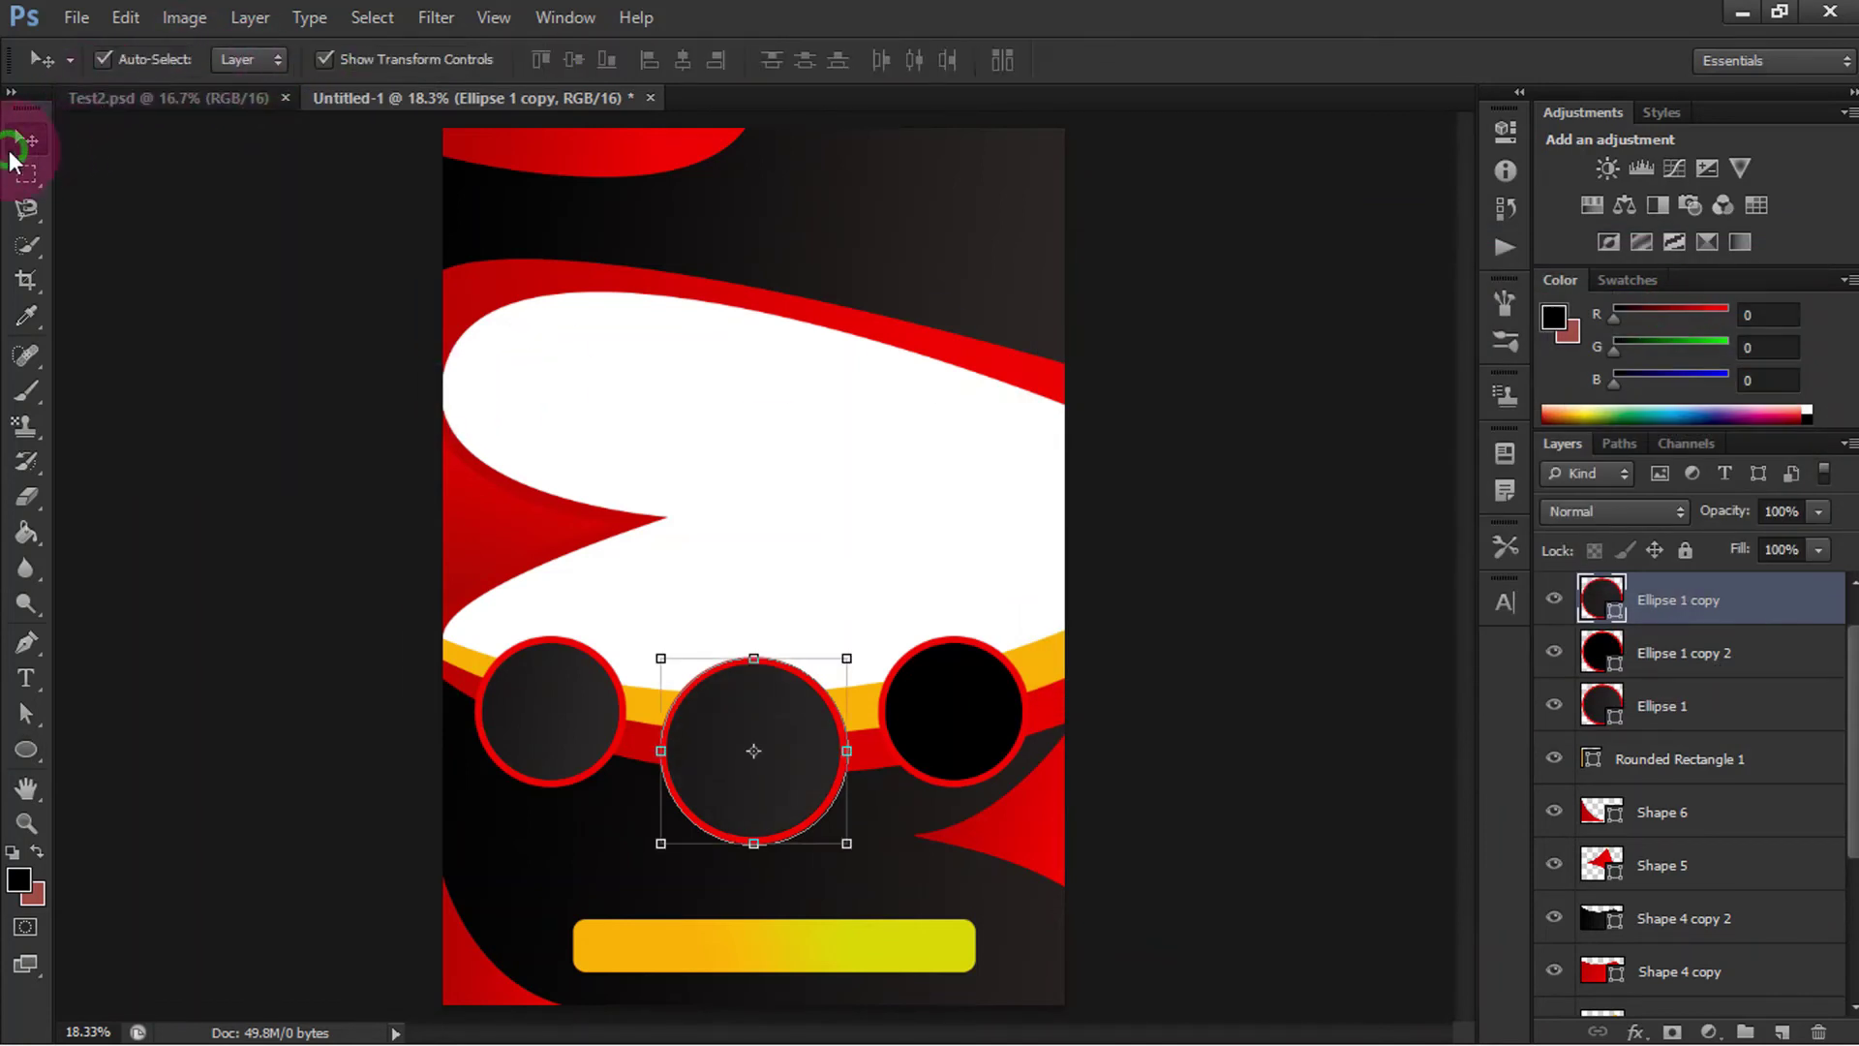
Step: Switch the right circle's fill to a gradient with a dark right stop sampled from the canvas
left_click(954, 689)
left_click(27, 643)
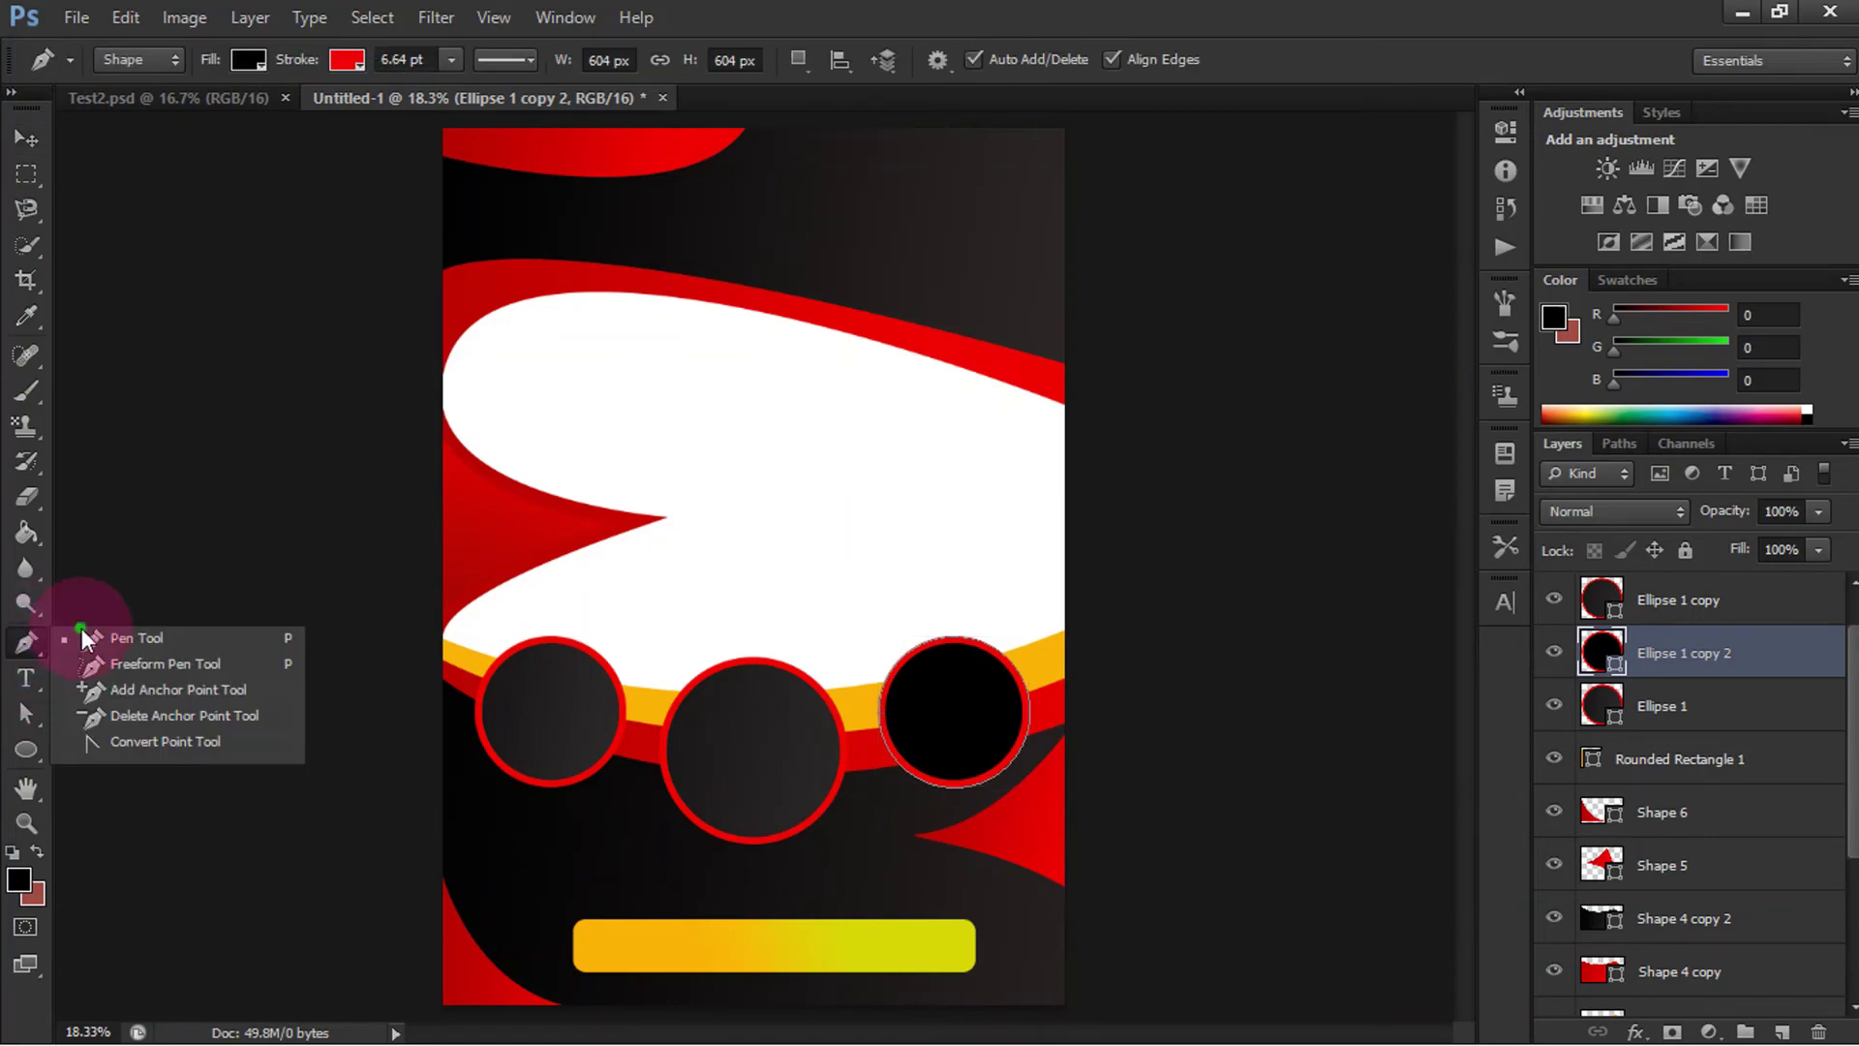
left_click(133, 610)
left_click(248, 59)
left_click(240, 112)
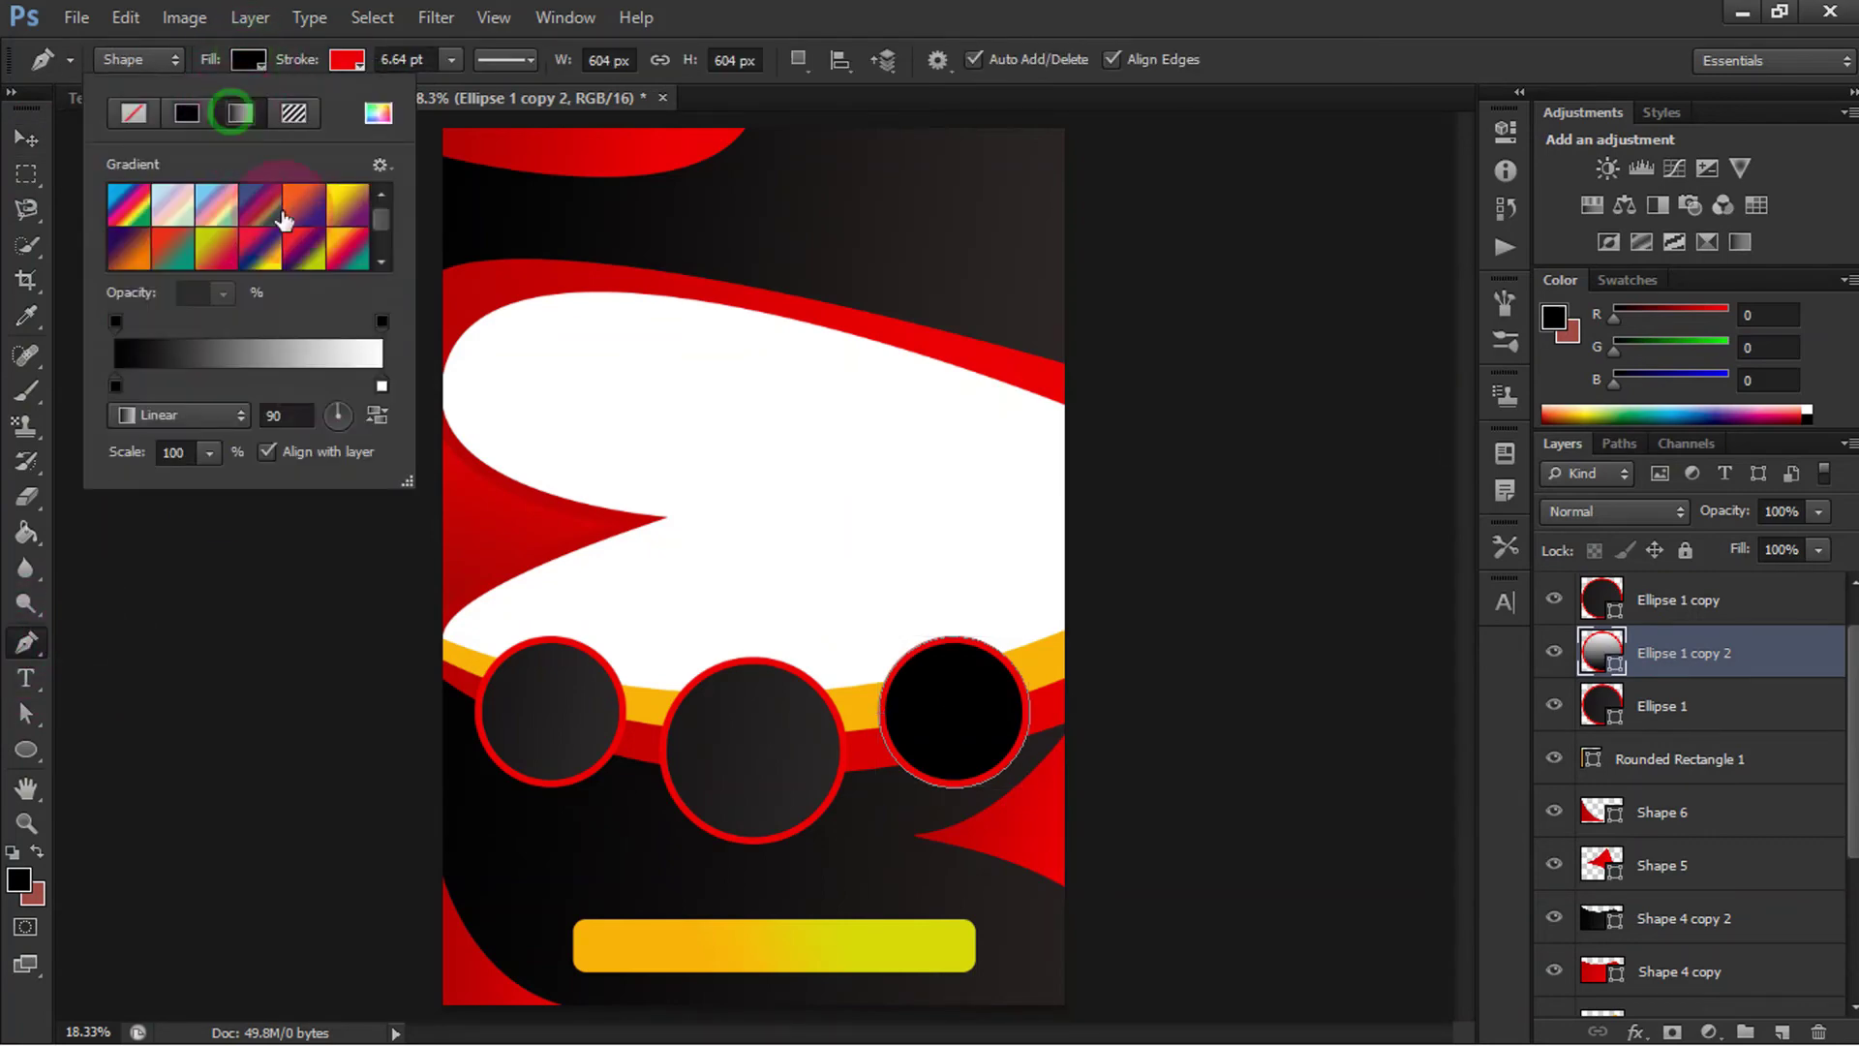
double_click(383, 388)
left_click(828, 736)
left_click(1738, 339)
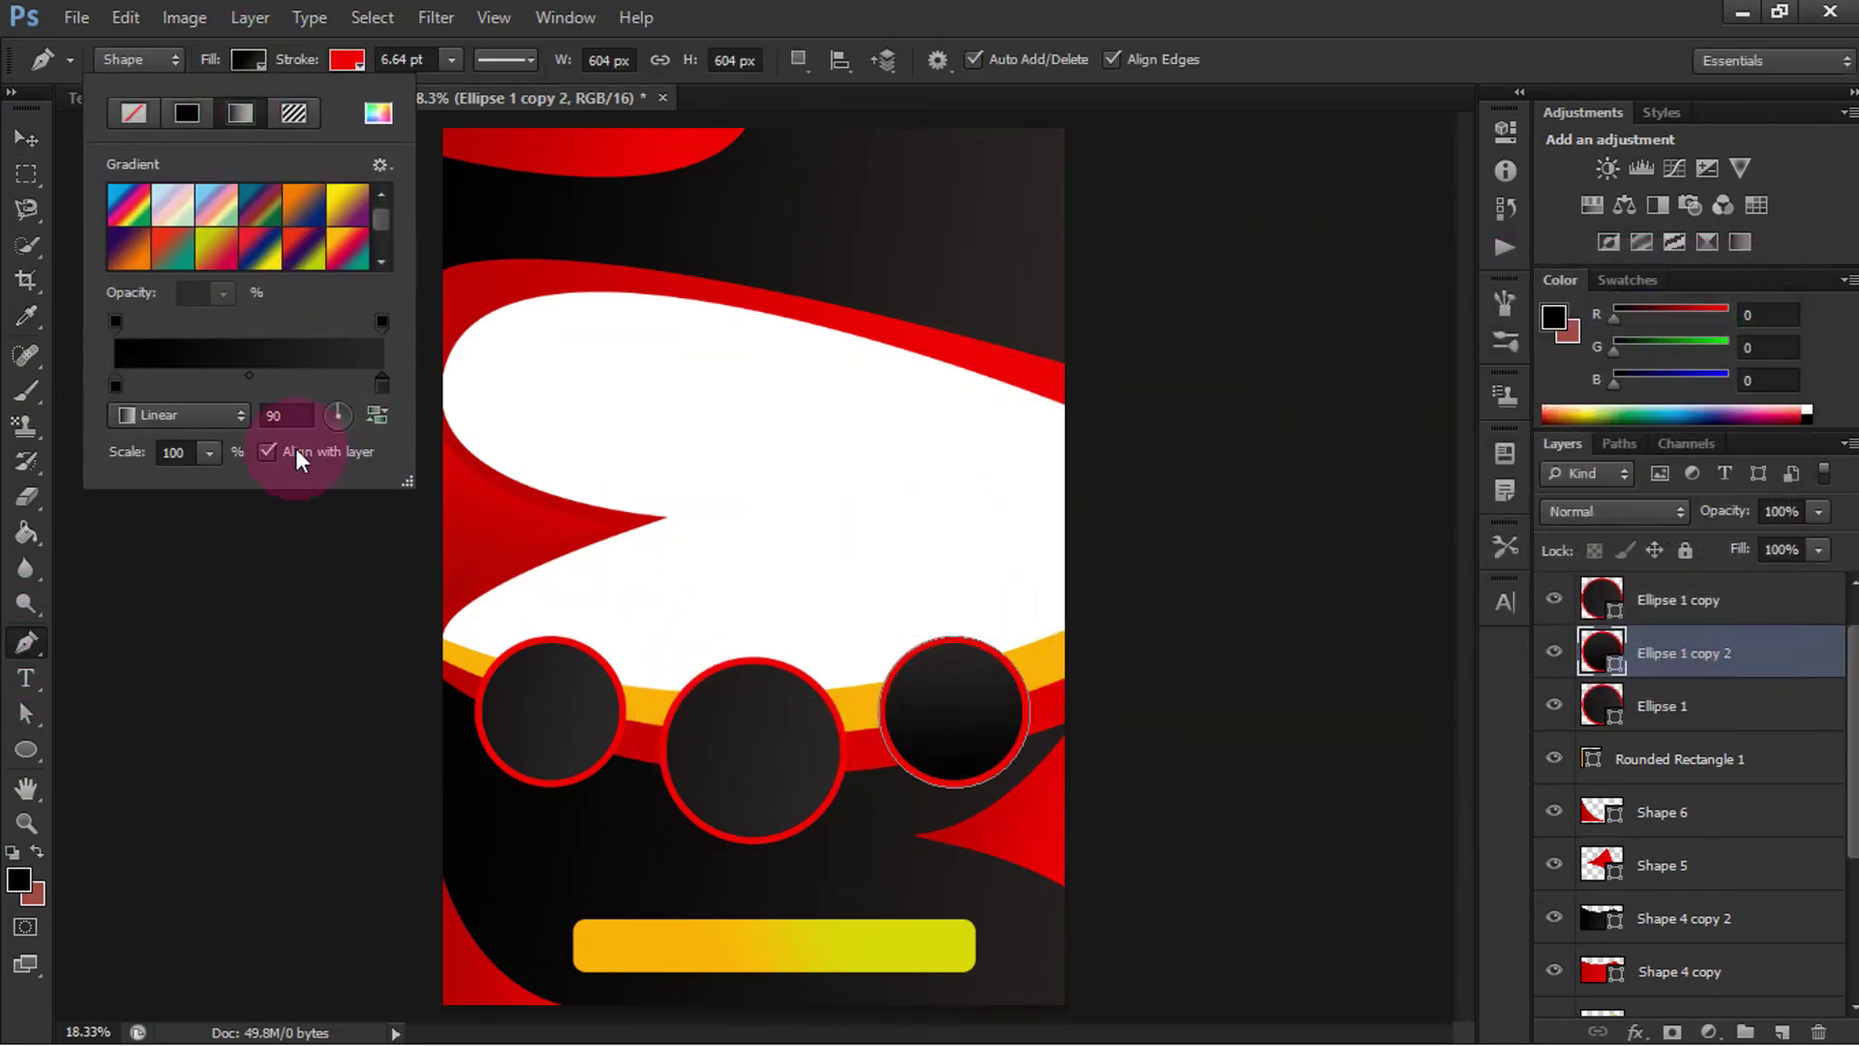
Step: Set the right circle's left gradient stop to dark 1c1919 and apply the fill
double_click(116, 388)
left_click(680, 734)
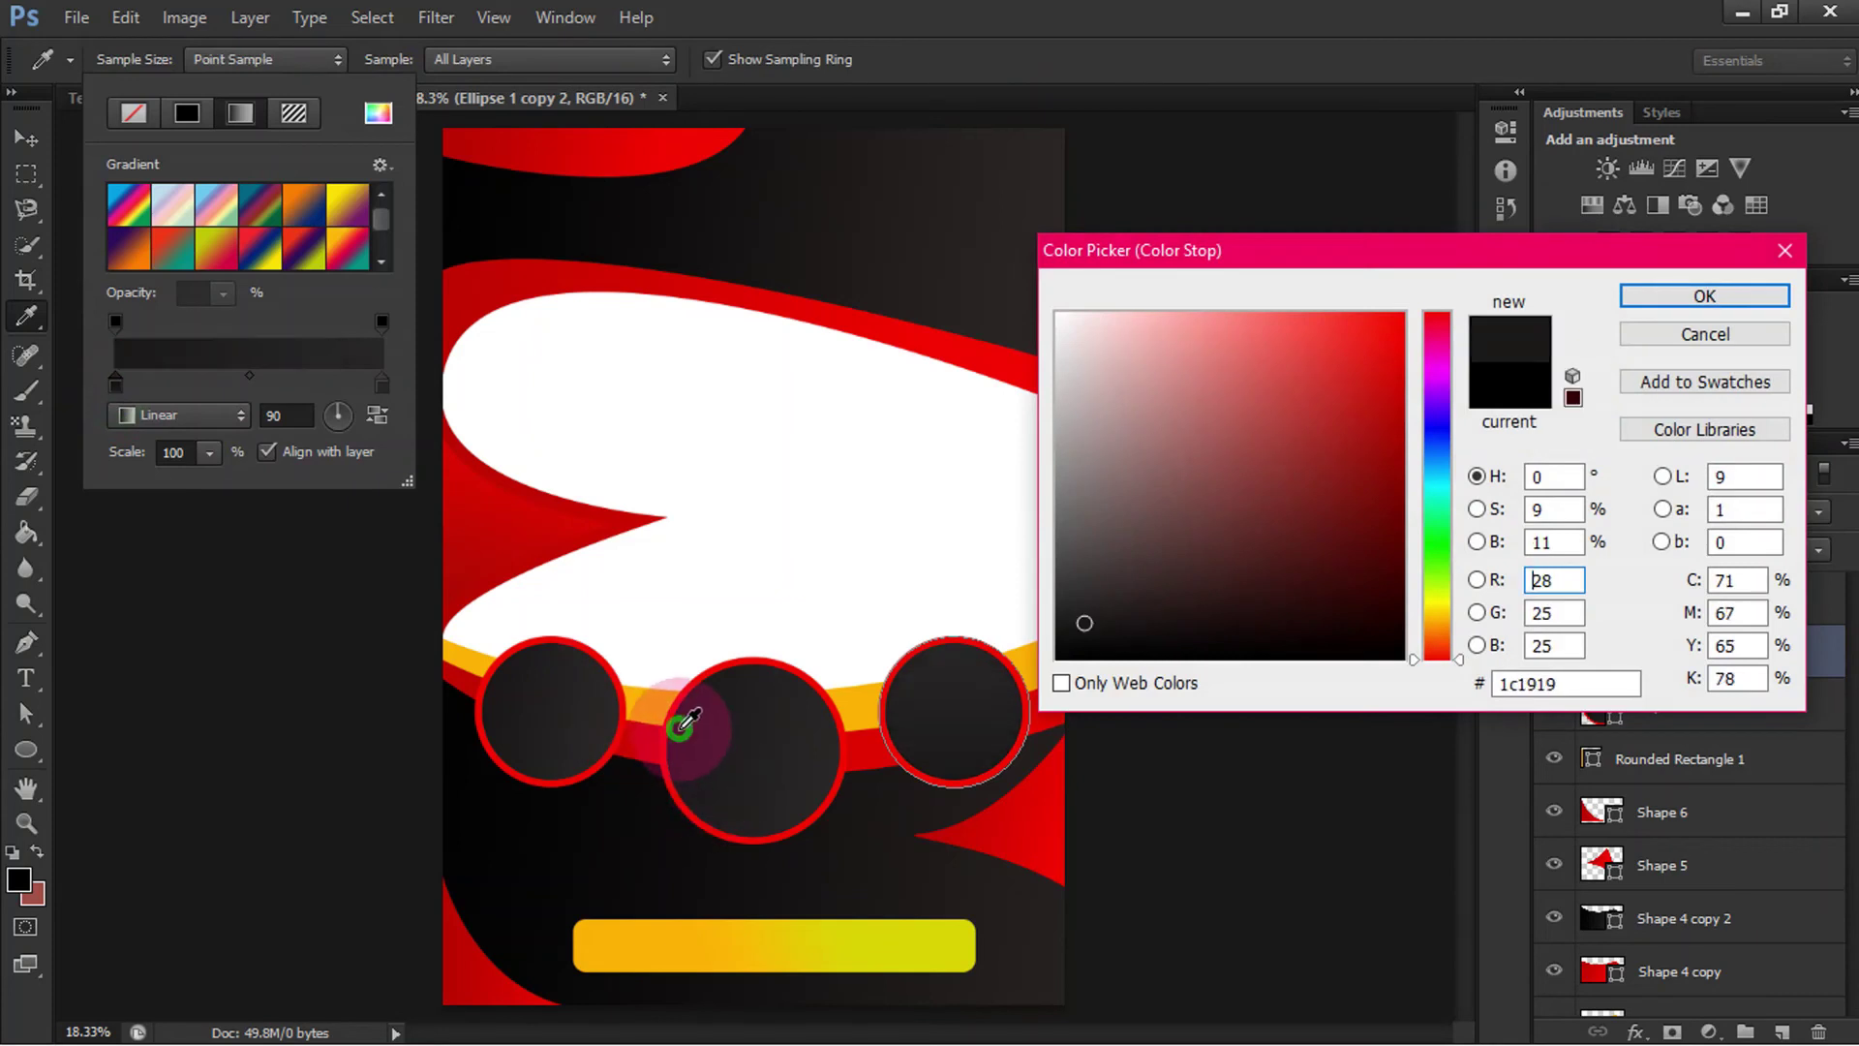
left_click(1725, 309)
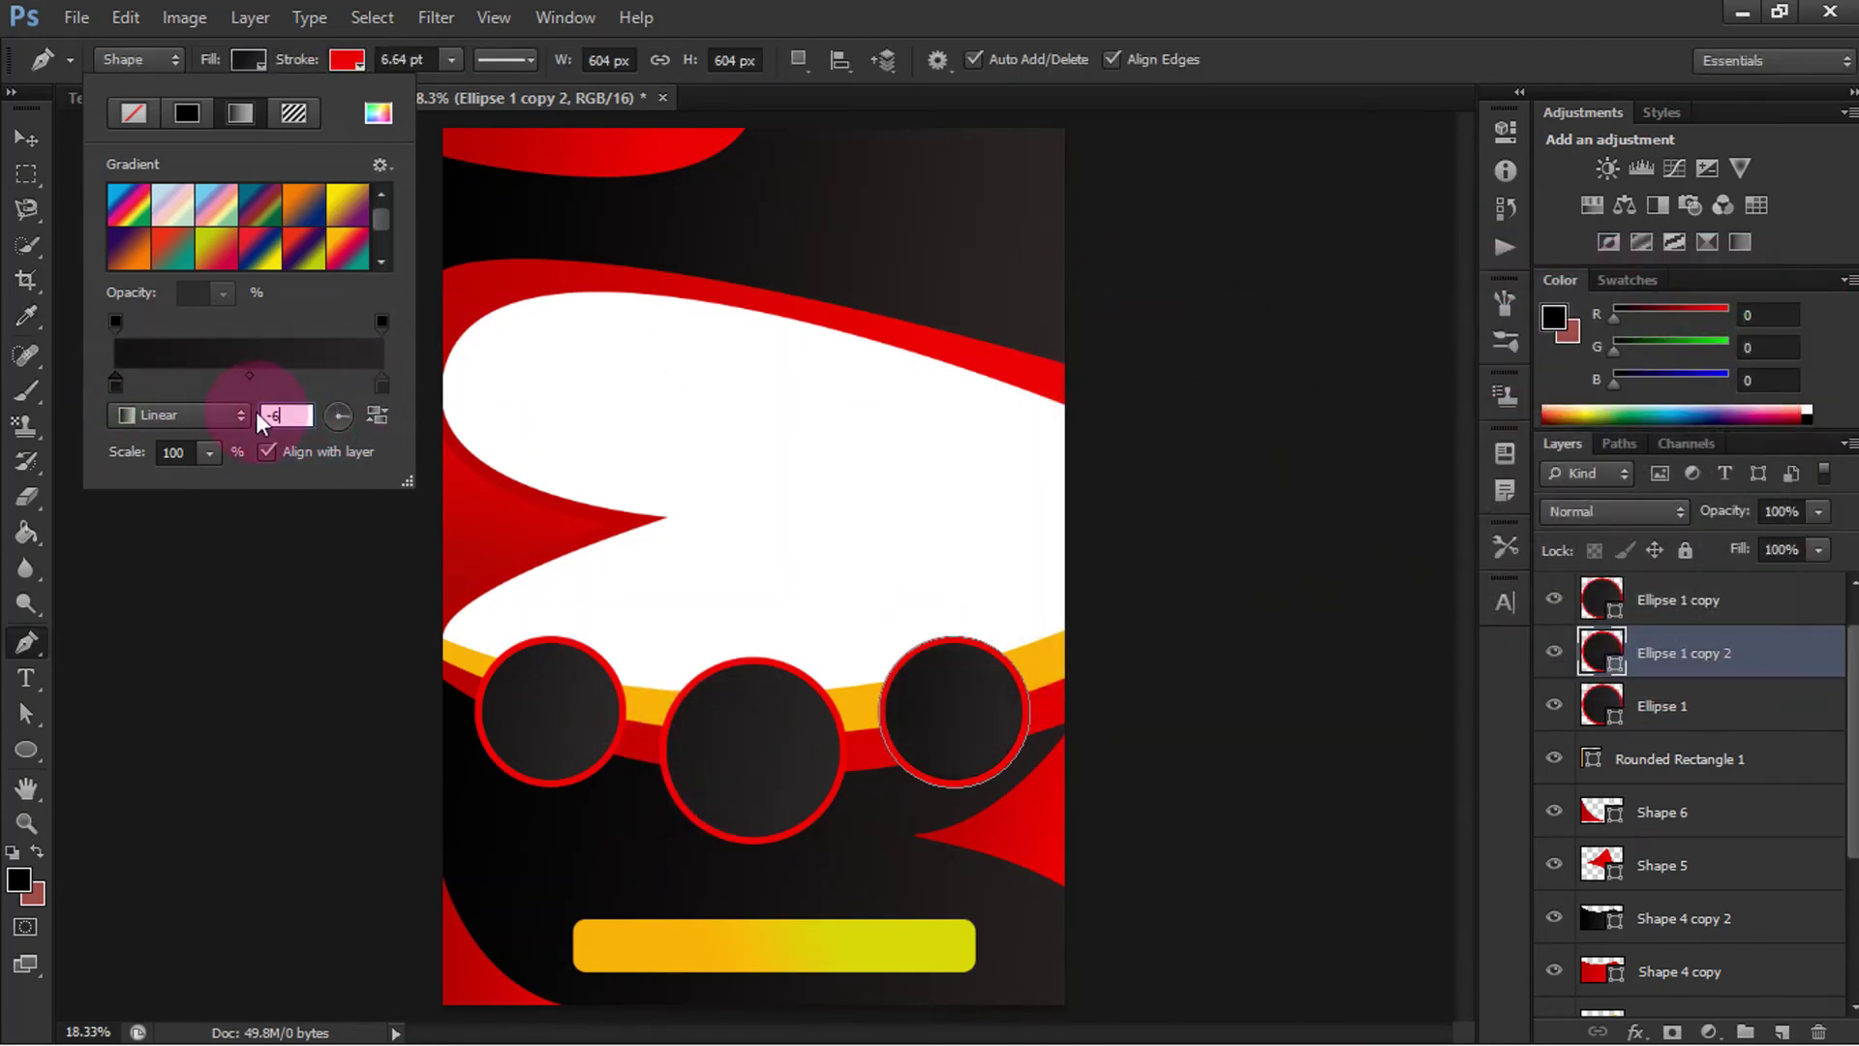
key("Return")
left_click(29, 135)
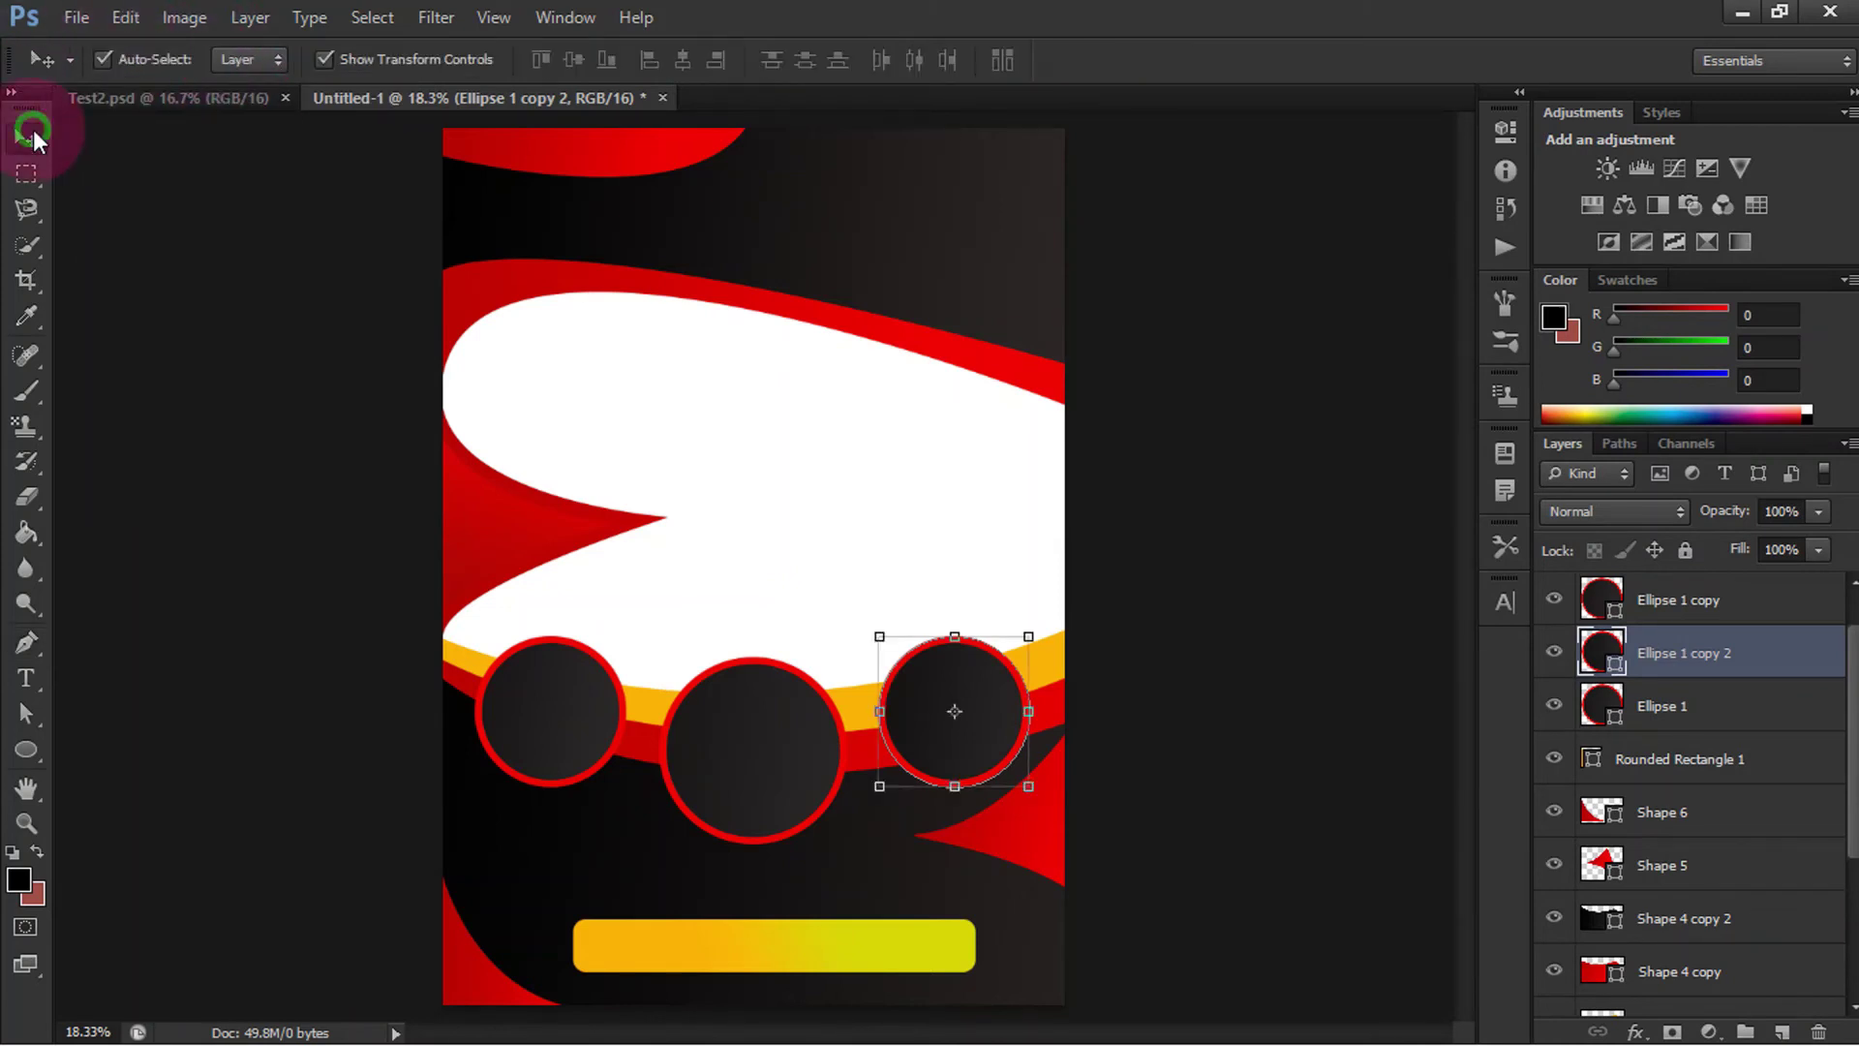
left_click(195, 477)
scroll(1568, 718, "up", 1)
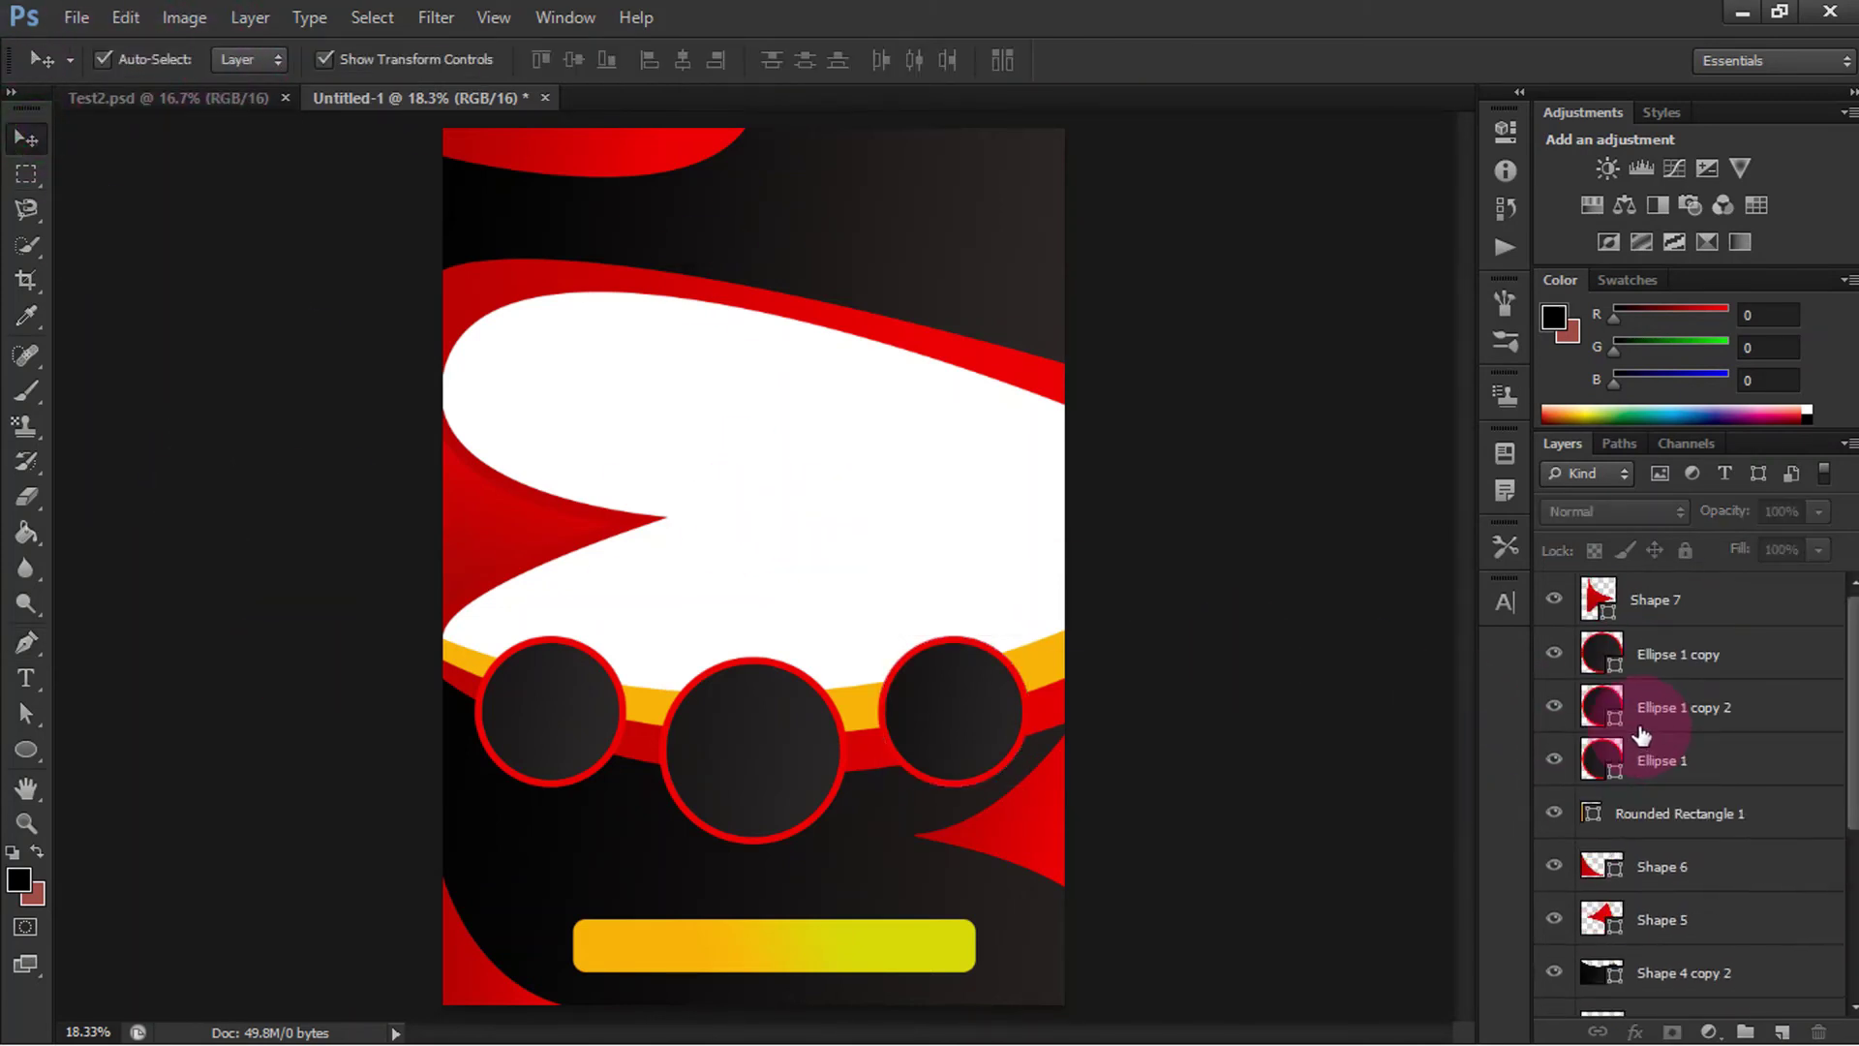
Step: Open the pepperoni pizza photo, select all of it and drag it into the flyer
left_click(76, 17)
left_click(107, 73)
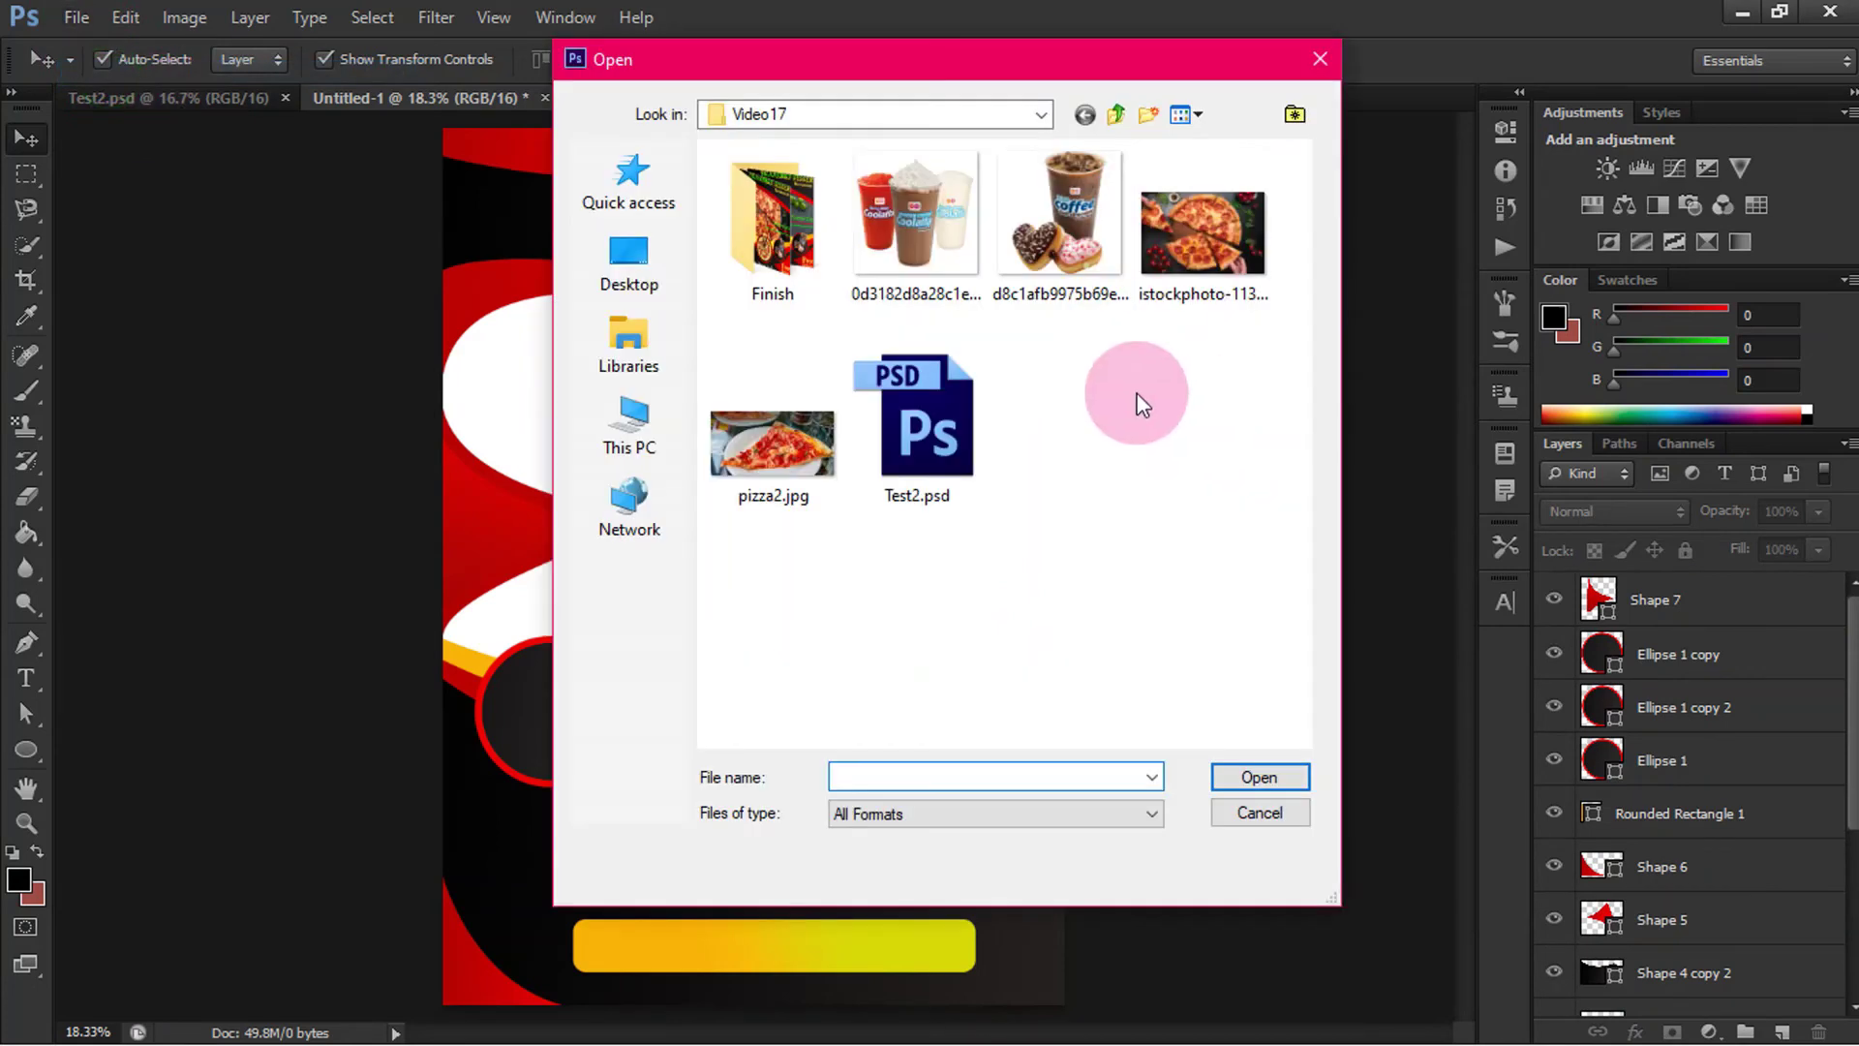
double_click(1202, 232)
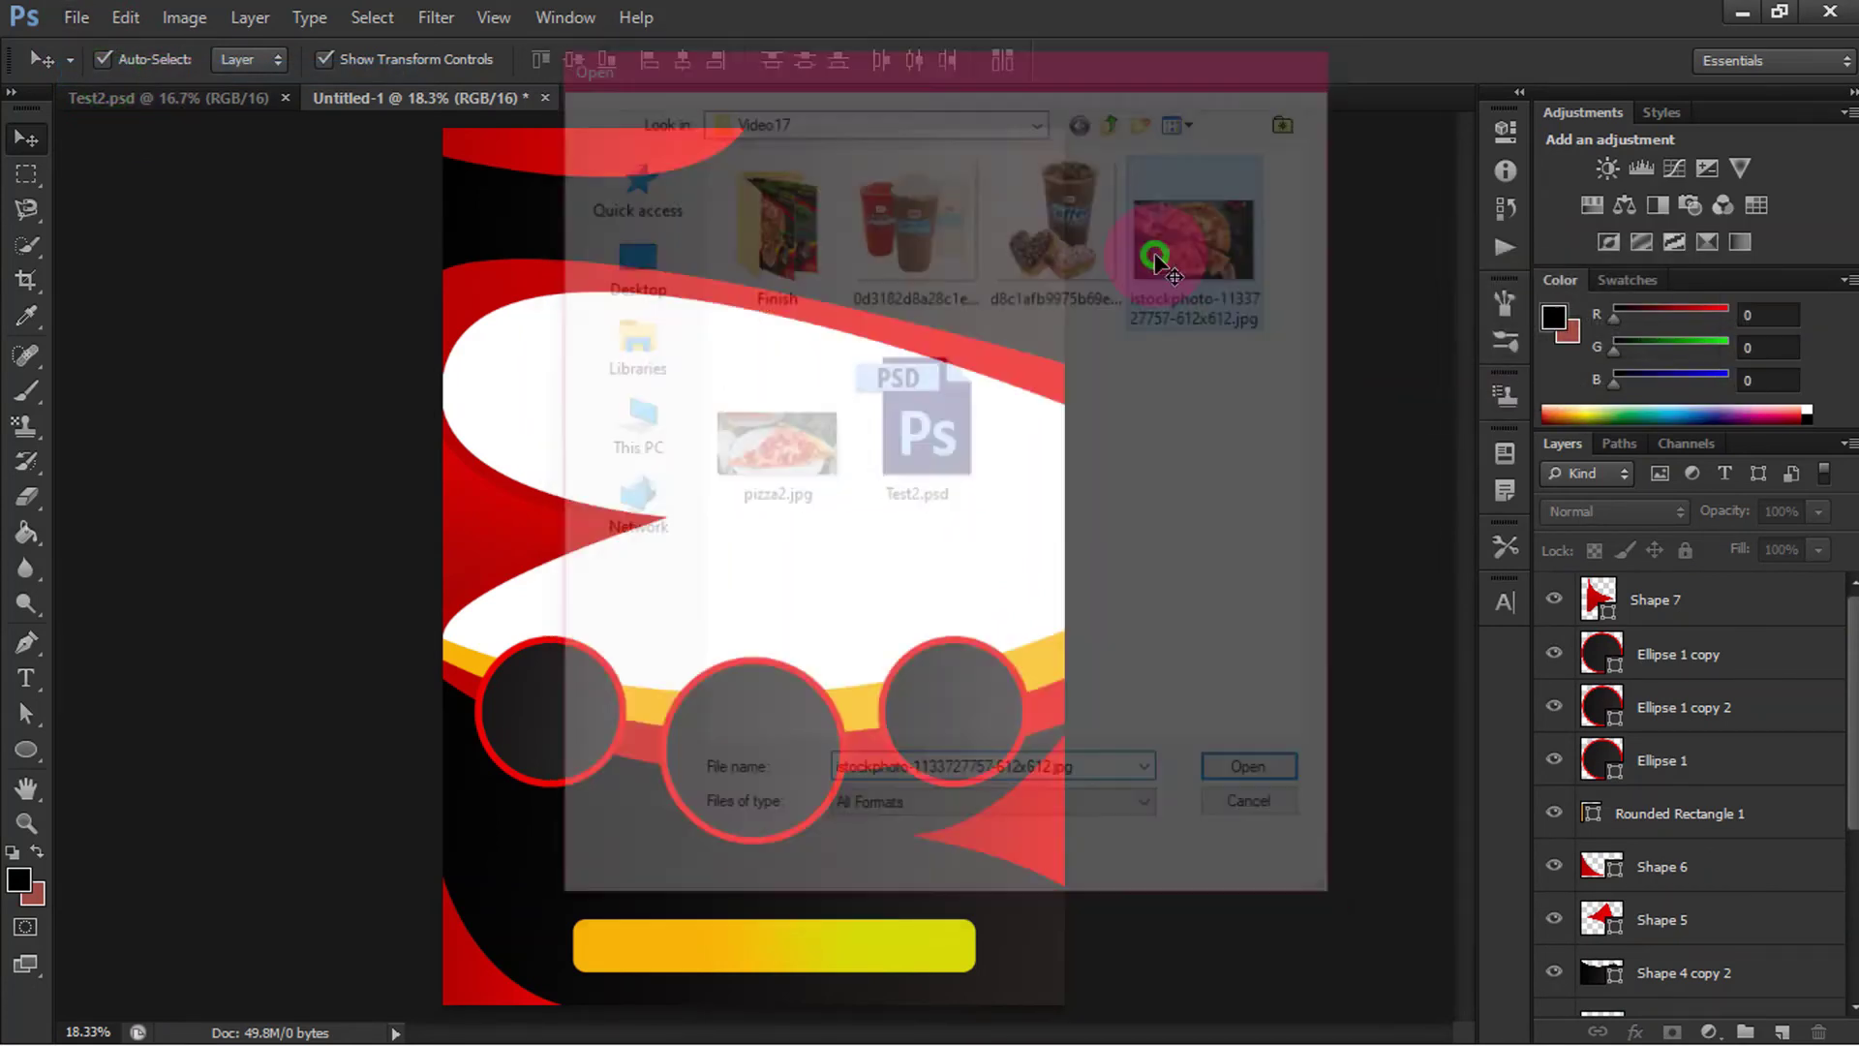
left_click(26, 176)
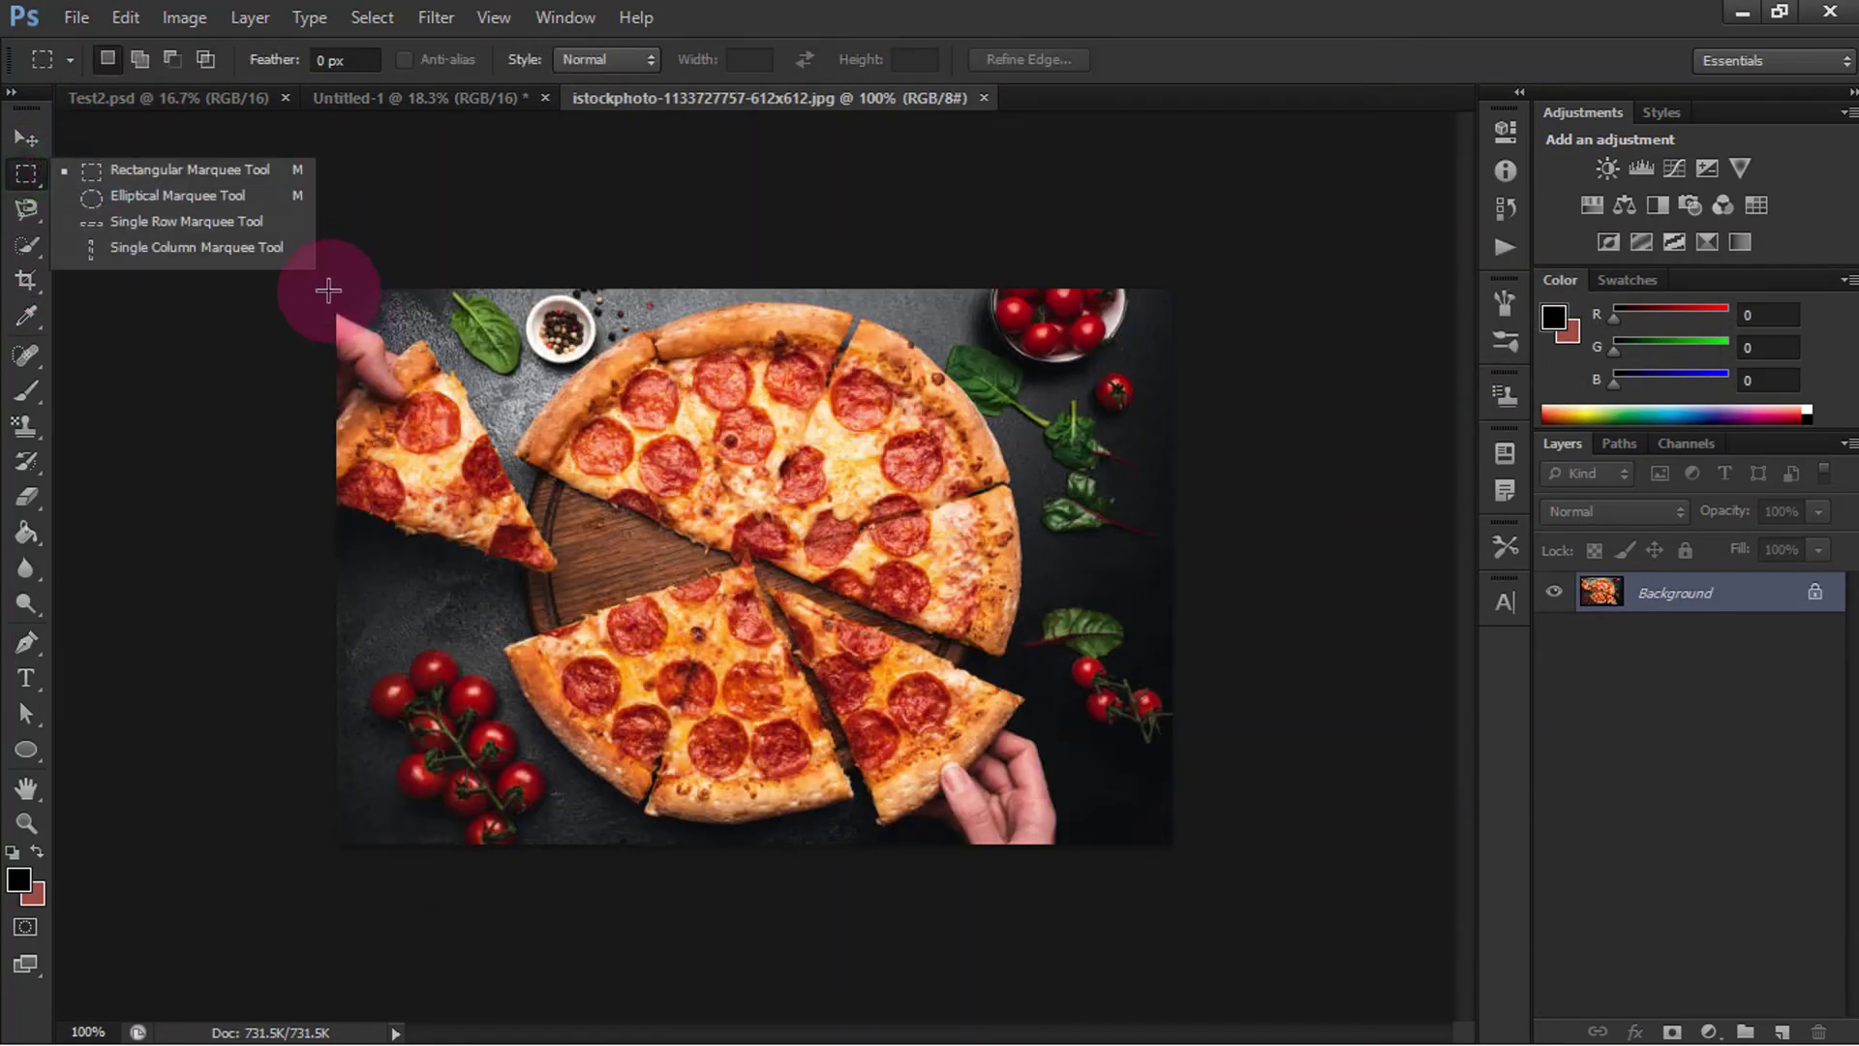
left_click_drag(336, 290, 1281, 843)
left_click(26, 139)
left_click_drag(605, 620, 543, 463)
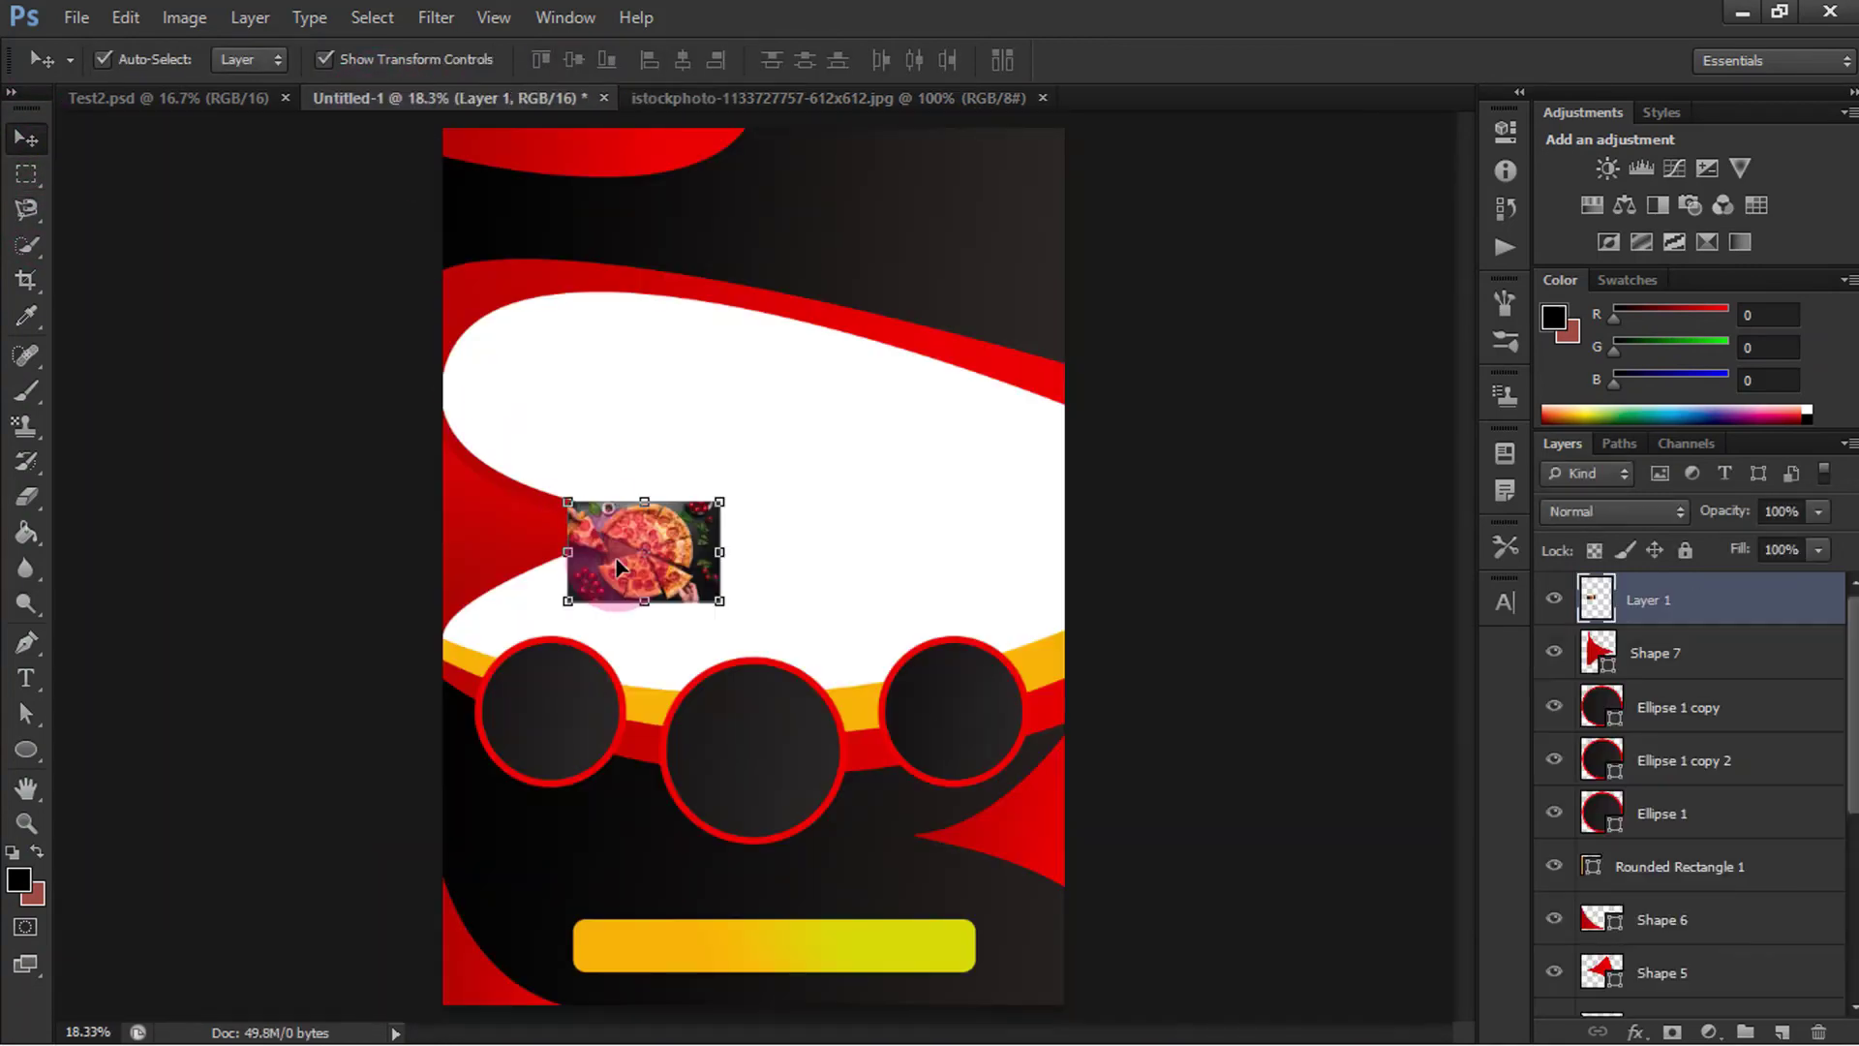
Step: Scale the pizza photo over the top curve and move Layer 1 beneath the red shapes
left_click_drag(722, 598, 1132, 933)
left_click_drag(1023, 665, 891, 504)
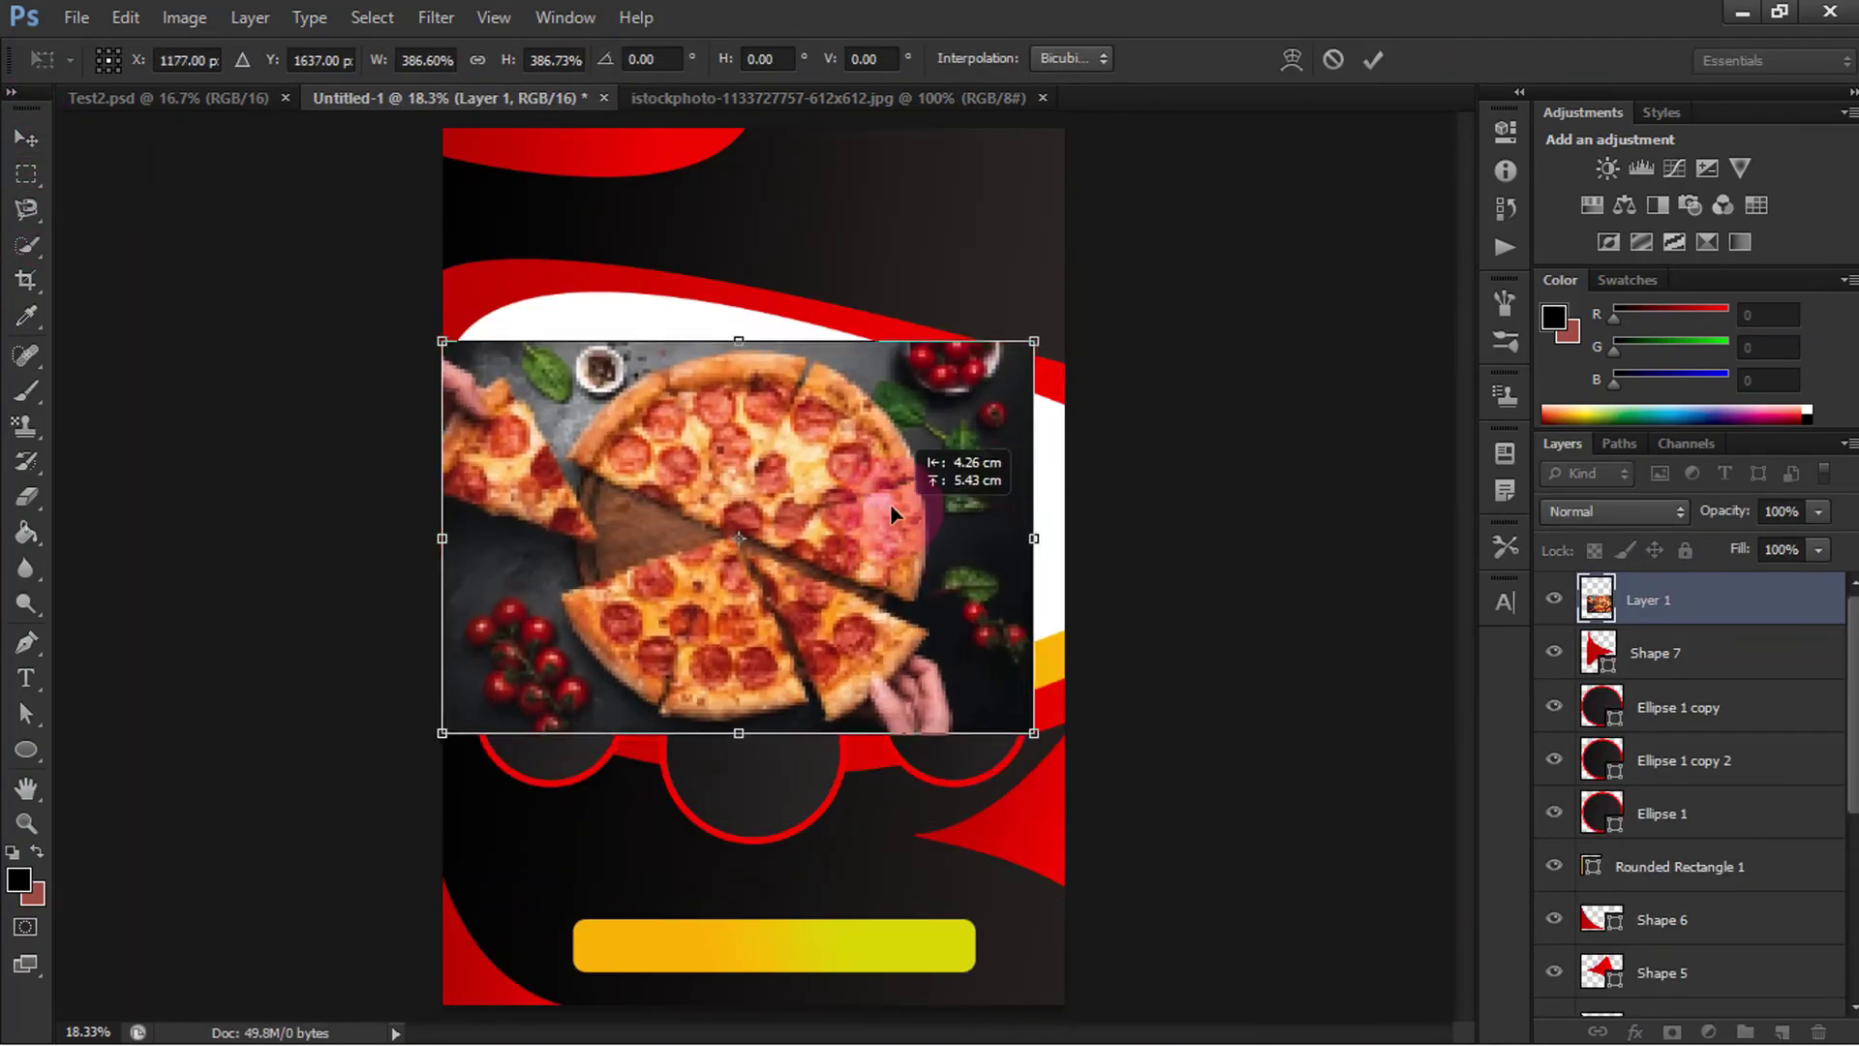
left_click_drag(1029, 736, 1120, 767)
left_click_drag(948, 566, 924, 523)
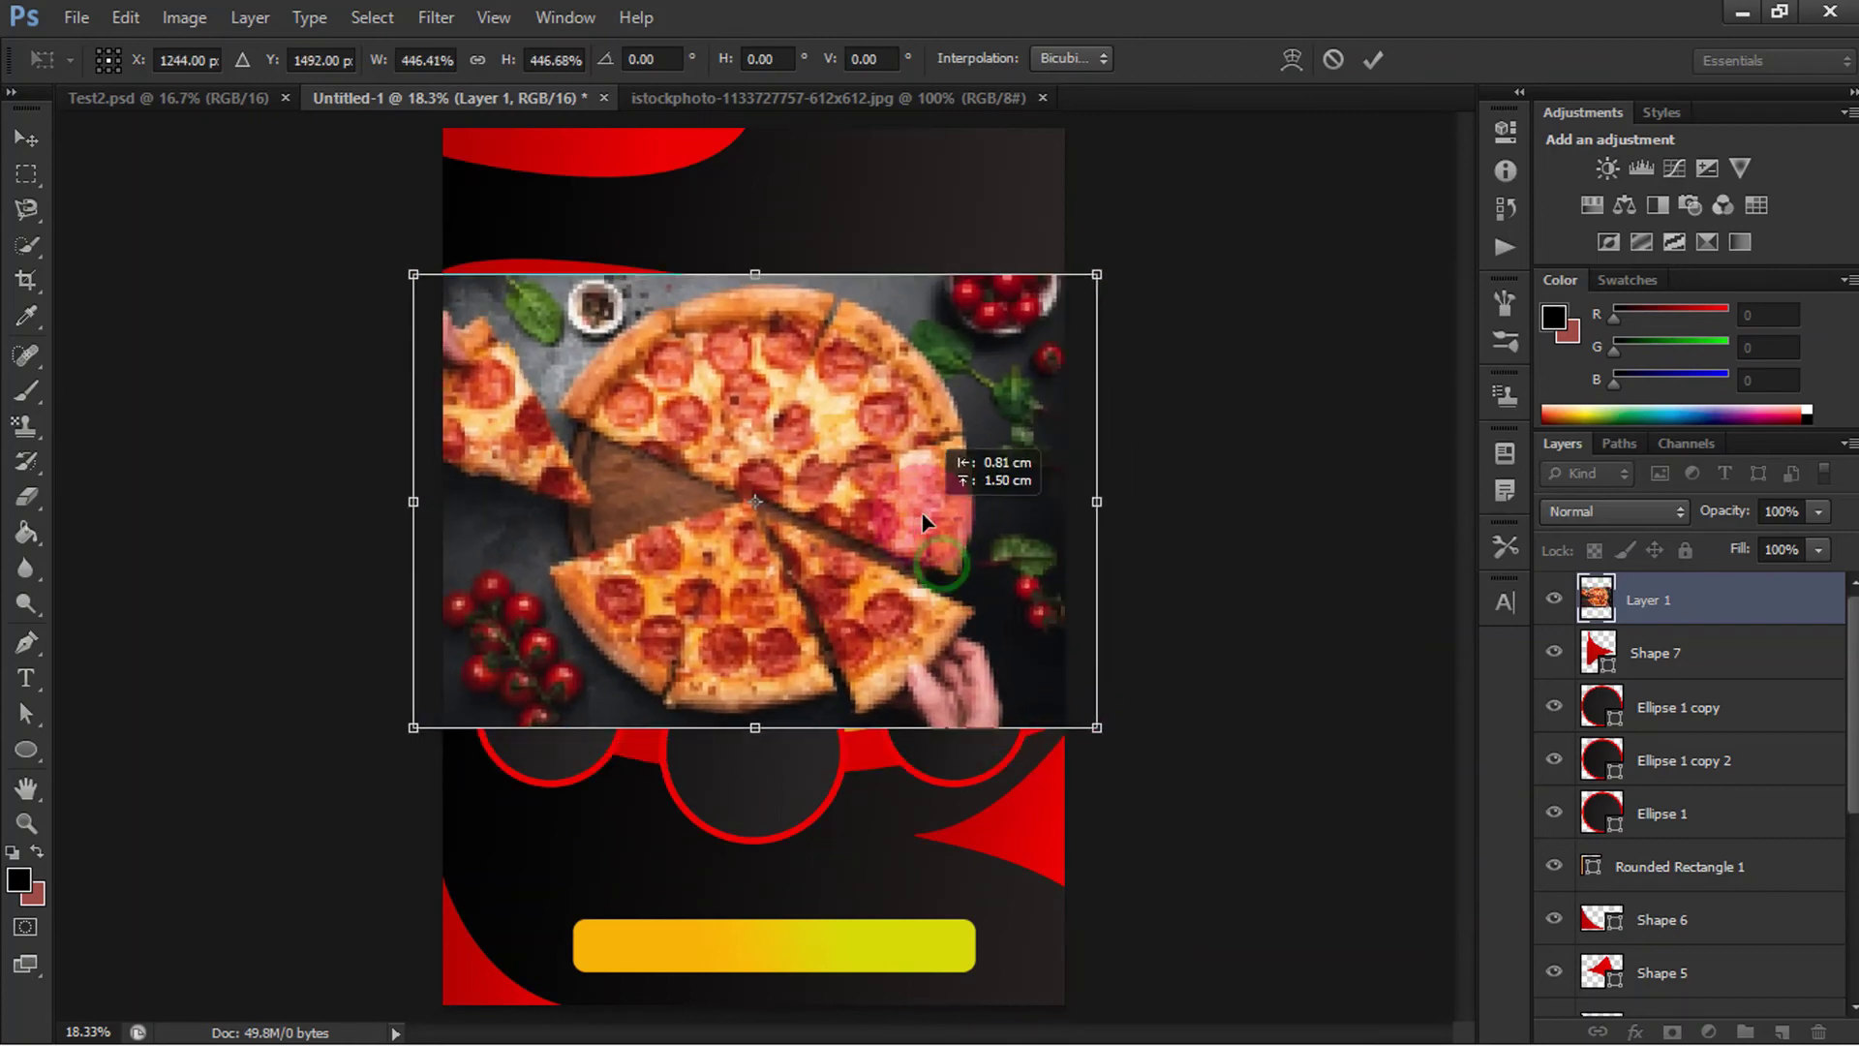
left_click(1372, 59)
mouse_move(1658, 603)
left_mouse_down()
mouse_move(1794, 1017)
mouse_move(1791, 963)
left_mouse_up()
left_click(1154, 462)
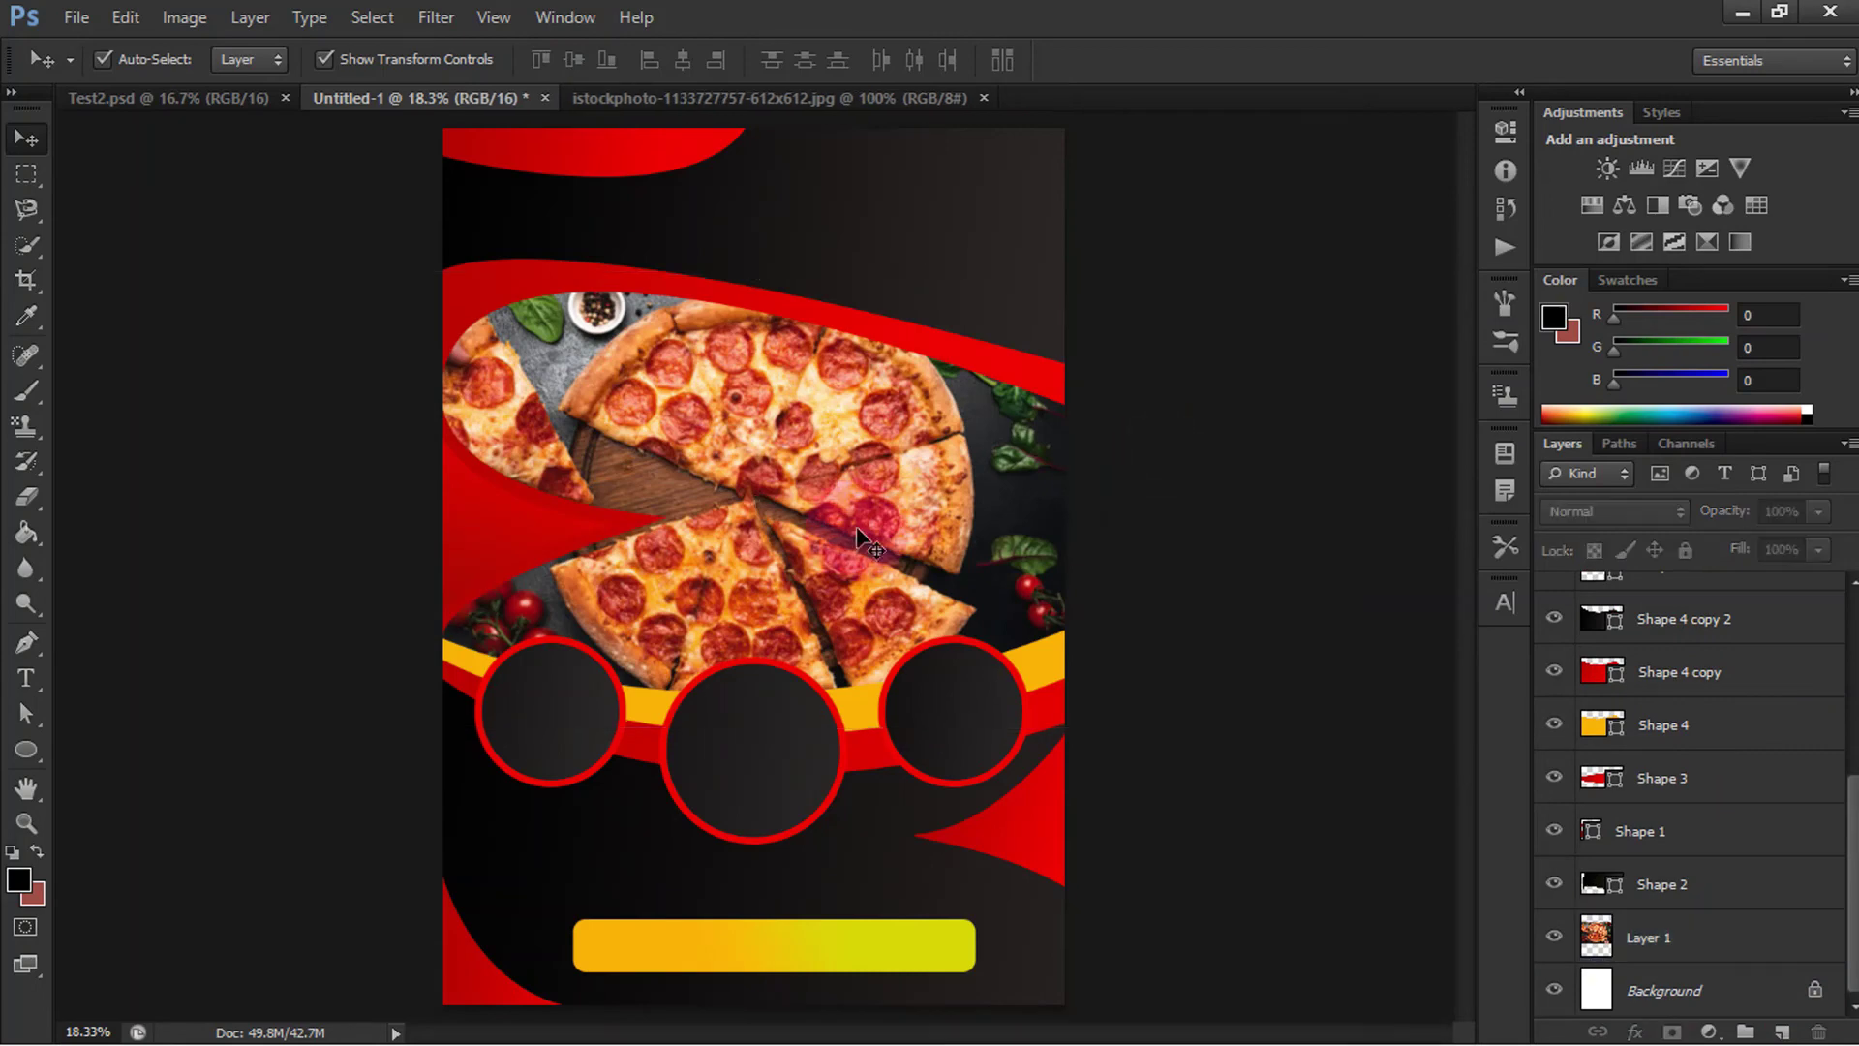
Step: Close the pizza stock photo and open the drinks and coffee-and-donuts images
left_click(874, 102)
left_click(983, 98)
left_click(125, 18)
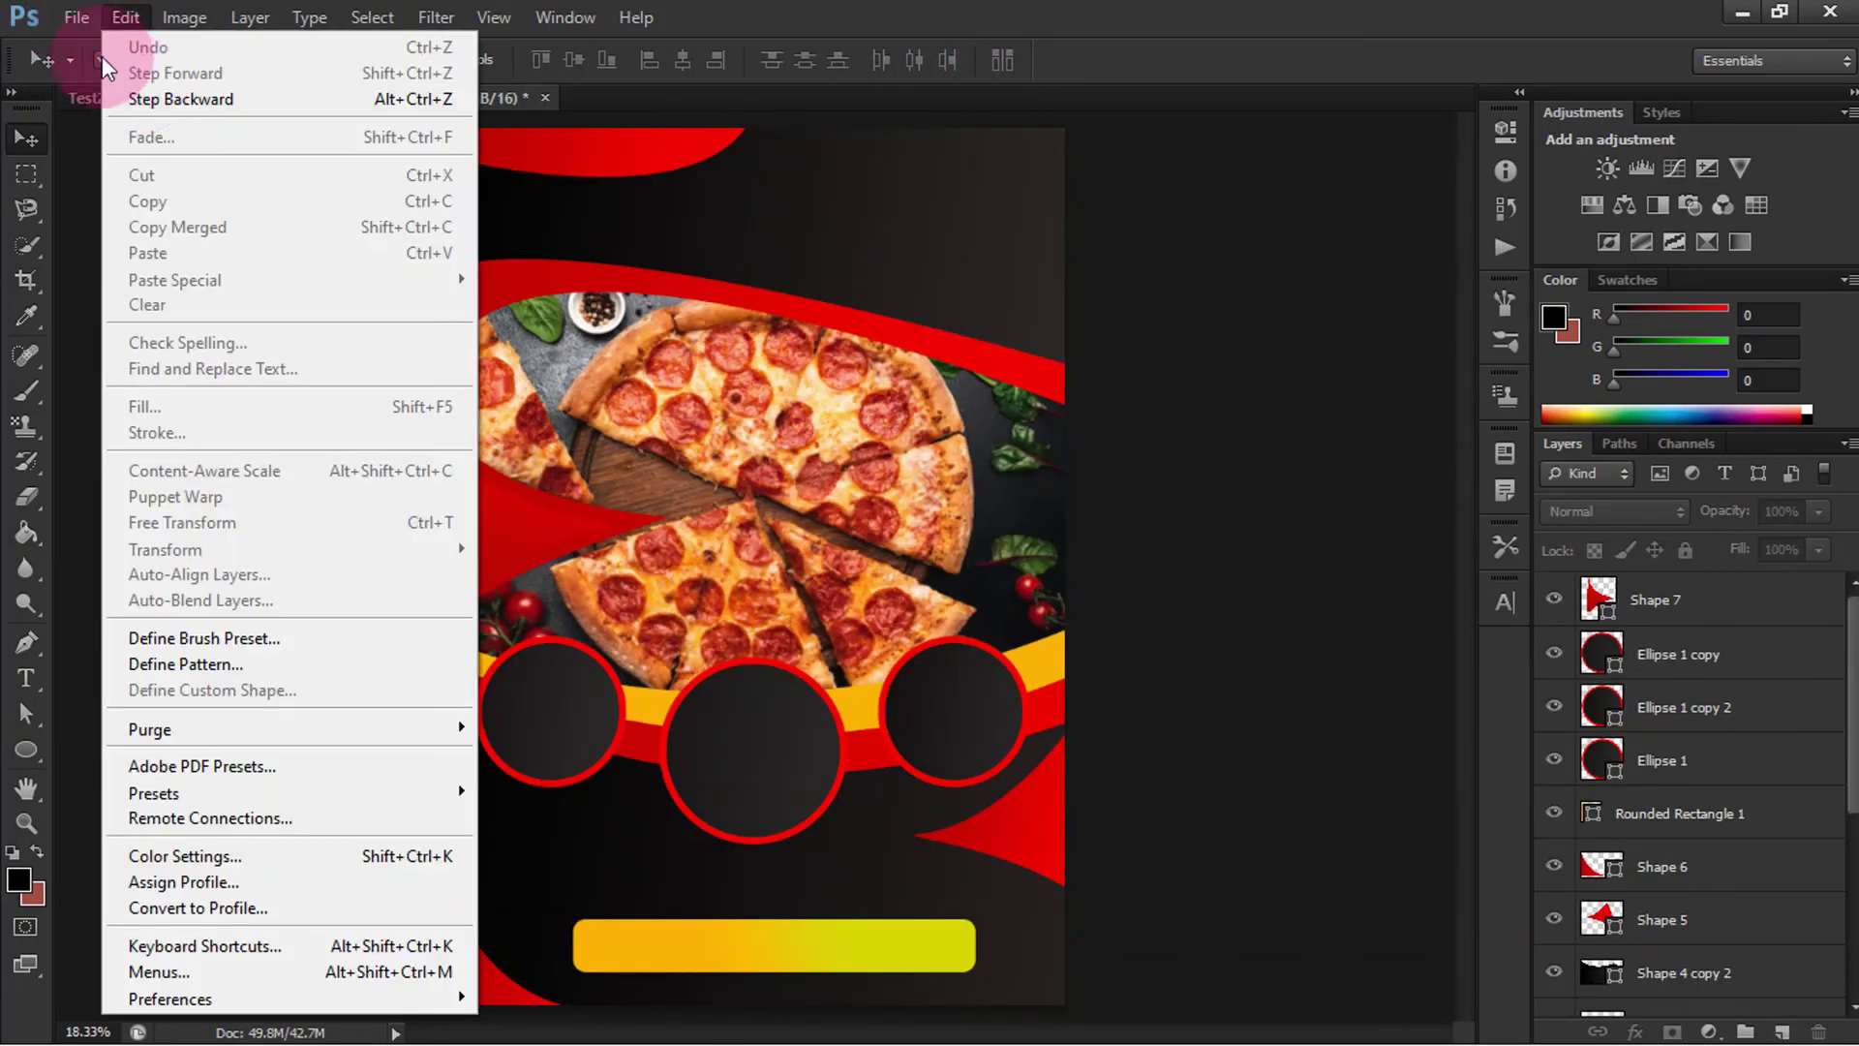
left_click(84, 73)
left_click(915, 223)
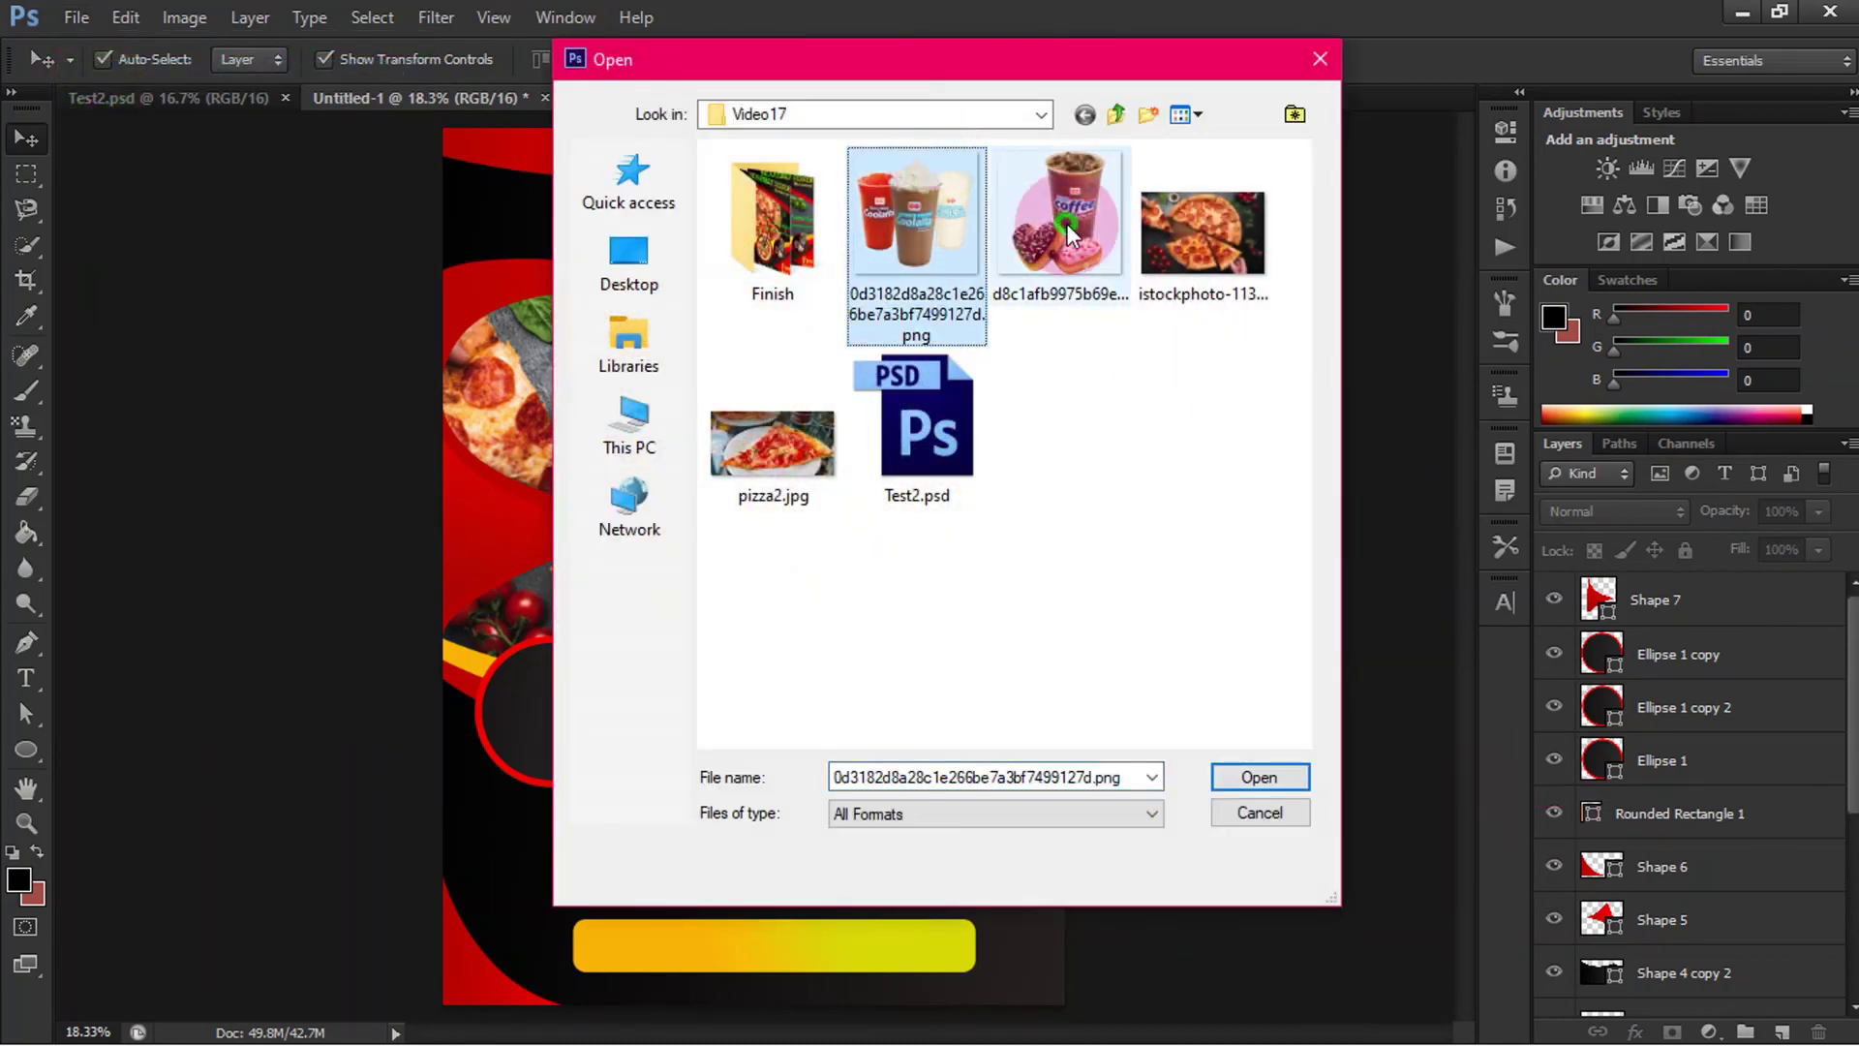
left_click(1067, 233, "ctrl")
left_click(1258, 780)
Step: Bring the coffee-and-donuts image into the flyer, rotated and scaled into the left circle
mouse_move(810, 368)
left_mouse_down()
mouse_move(245, 126)
mouse_move(693, 728)
mouse_move(567, 732)
mouse_move(617, 559)
mouse_move(683, 525)
left_mouse_up()
scroll(602, 671, "up", 3)
left_click_drag(641, 829, 620, 807)
left_click_drag(557, 755, 572, 772)
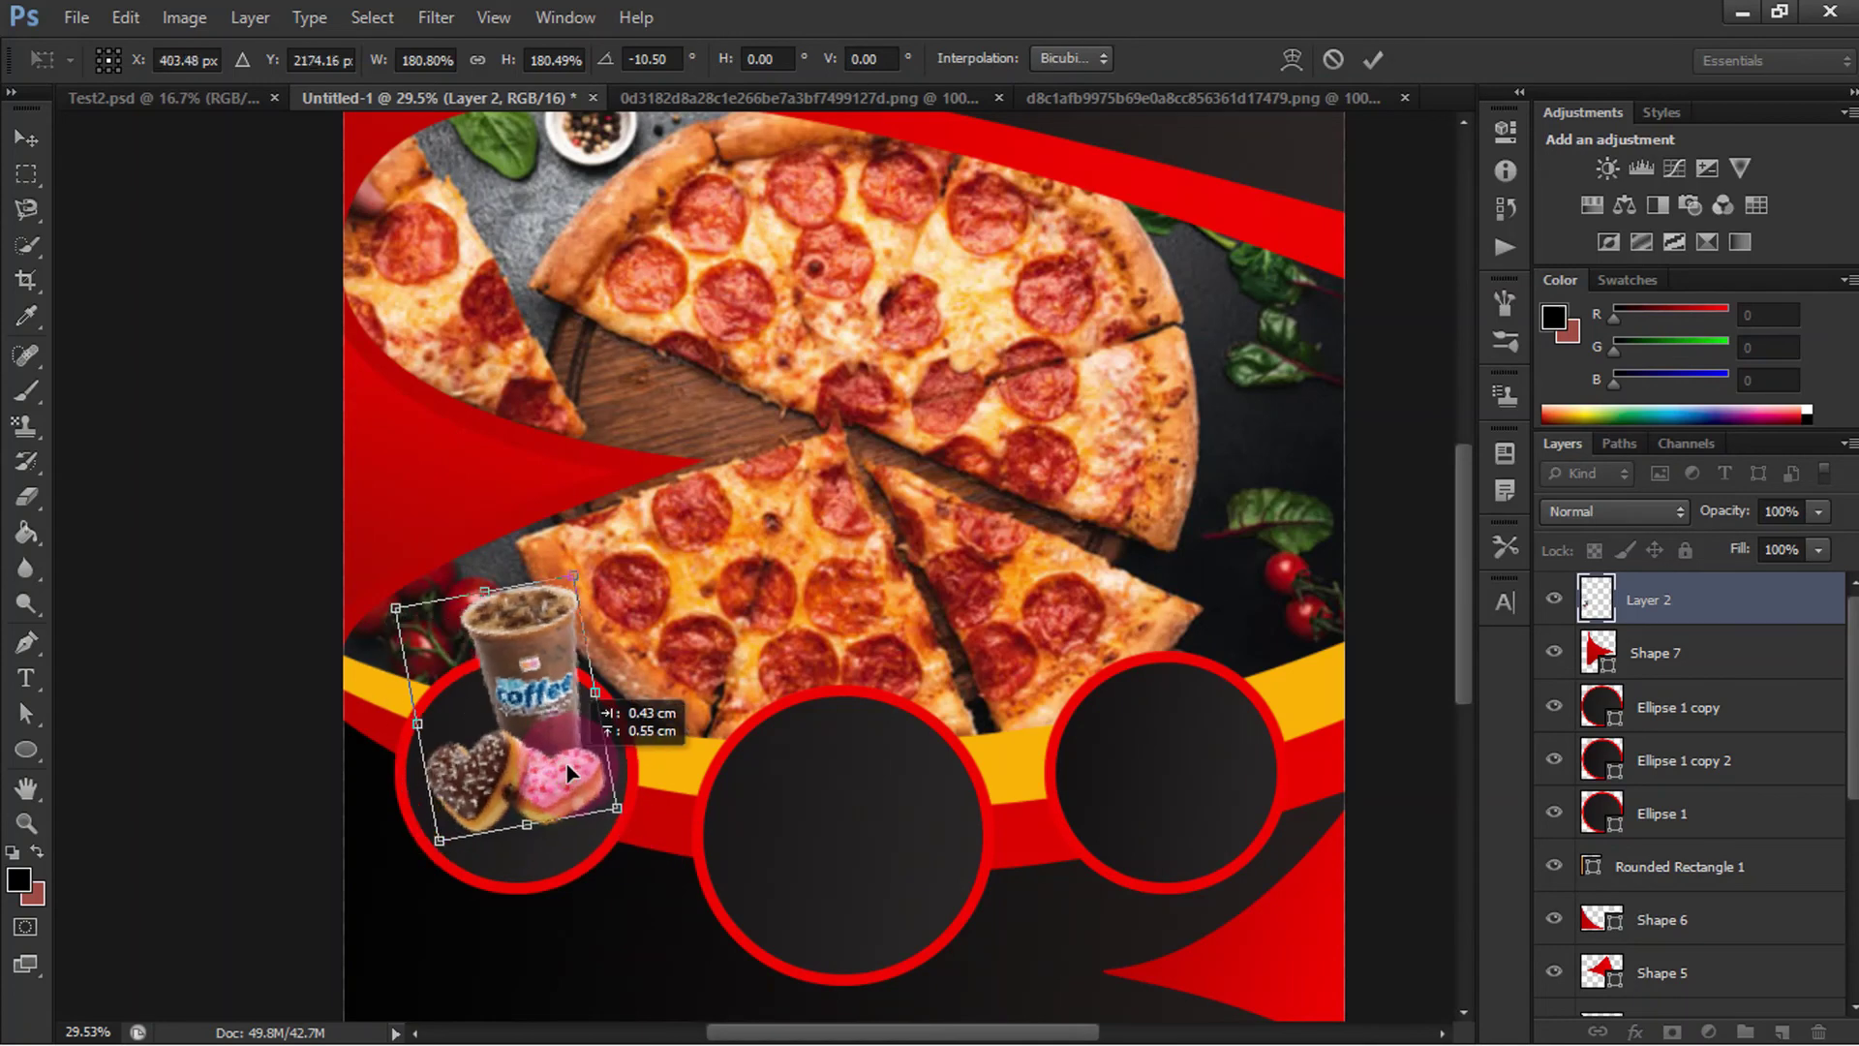
left_click(1373, 59)
Step: Bring the three drinks into the flyer, rotated and scaled into the right circle
left_click(769, 99)
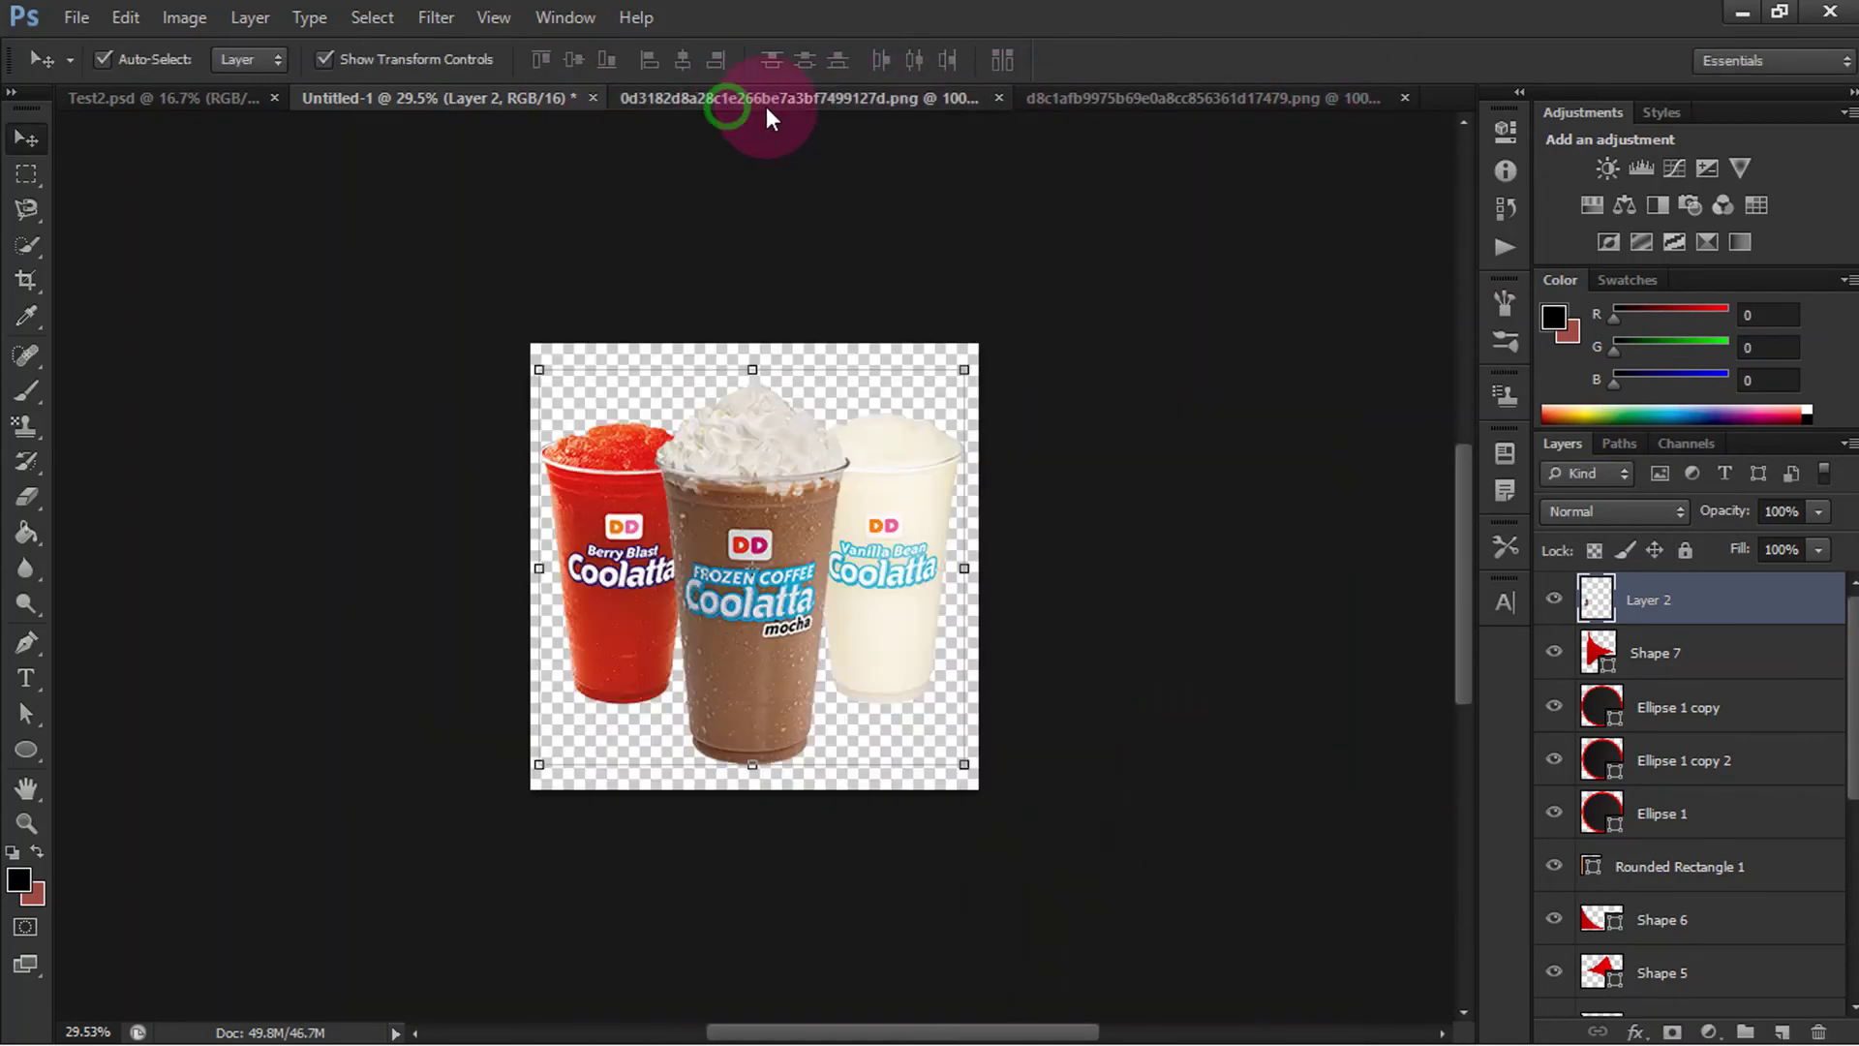
left_click(1130, 100)
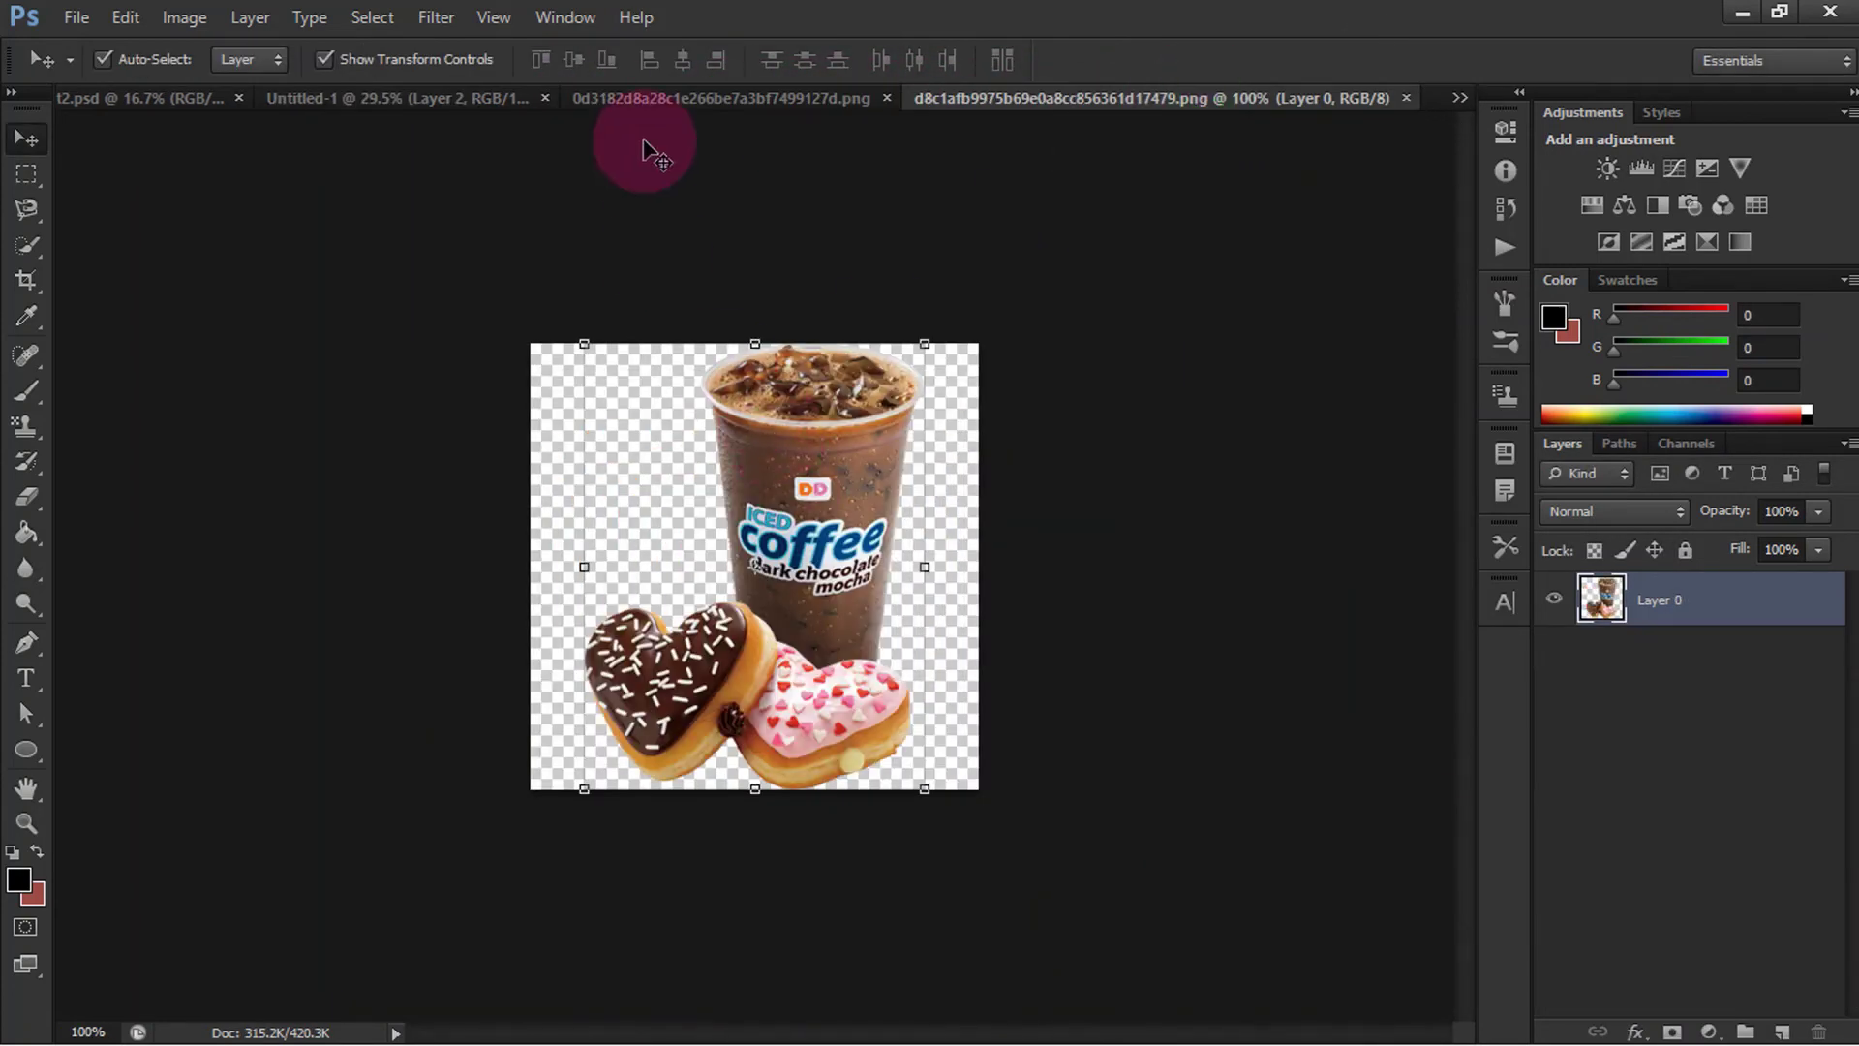
left_click(319, 98)
left_click(775, 98)
mouse_move(672, 365)
left_mouse_down()
mouse_move(561, 311)
mouse_move(1091, 706)
left_mouse_up()
mouse_move(1172, 653)
left_mouse_down()
mouse_move(1308, 540)
mouse_move(1379, 562)
left_mouse_up()
left_click_drag(1218, 655, 1235, 721)
left_click_drag(1338, 646, 1272, 713)
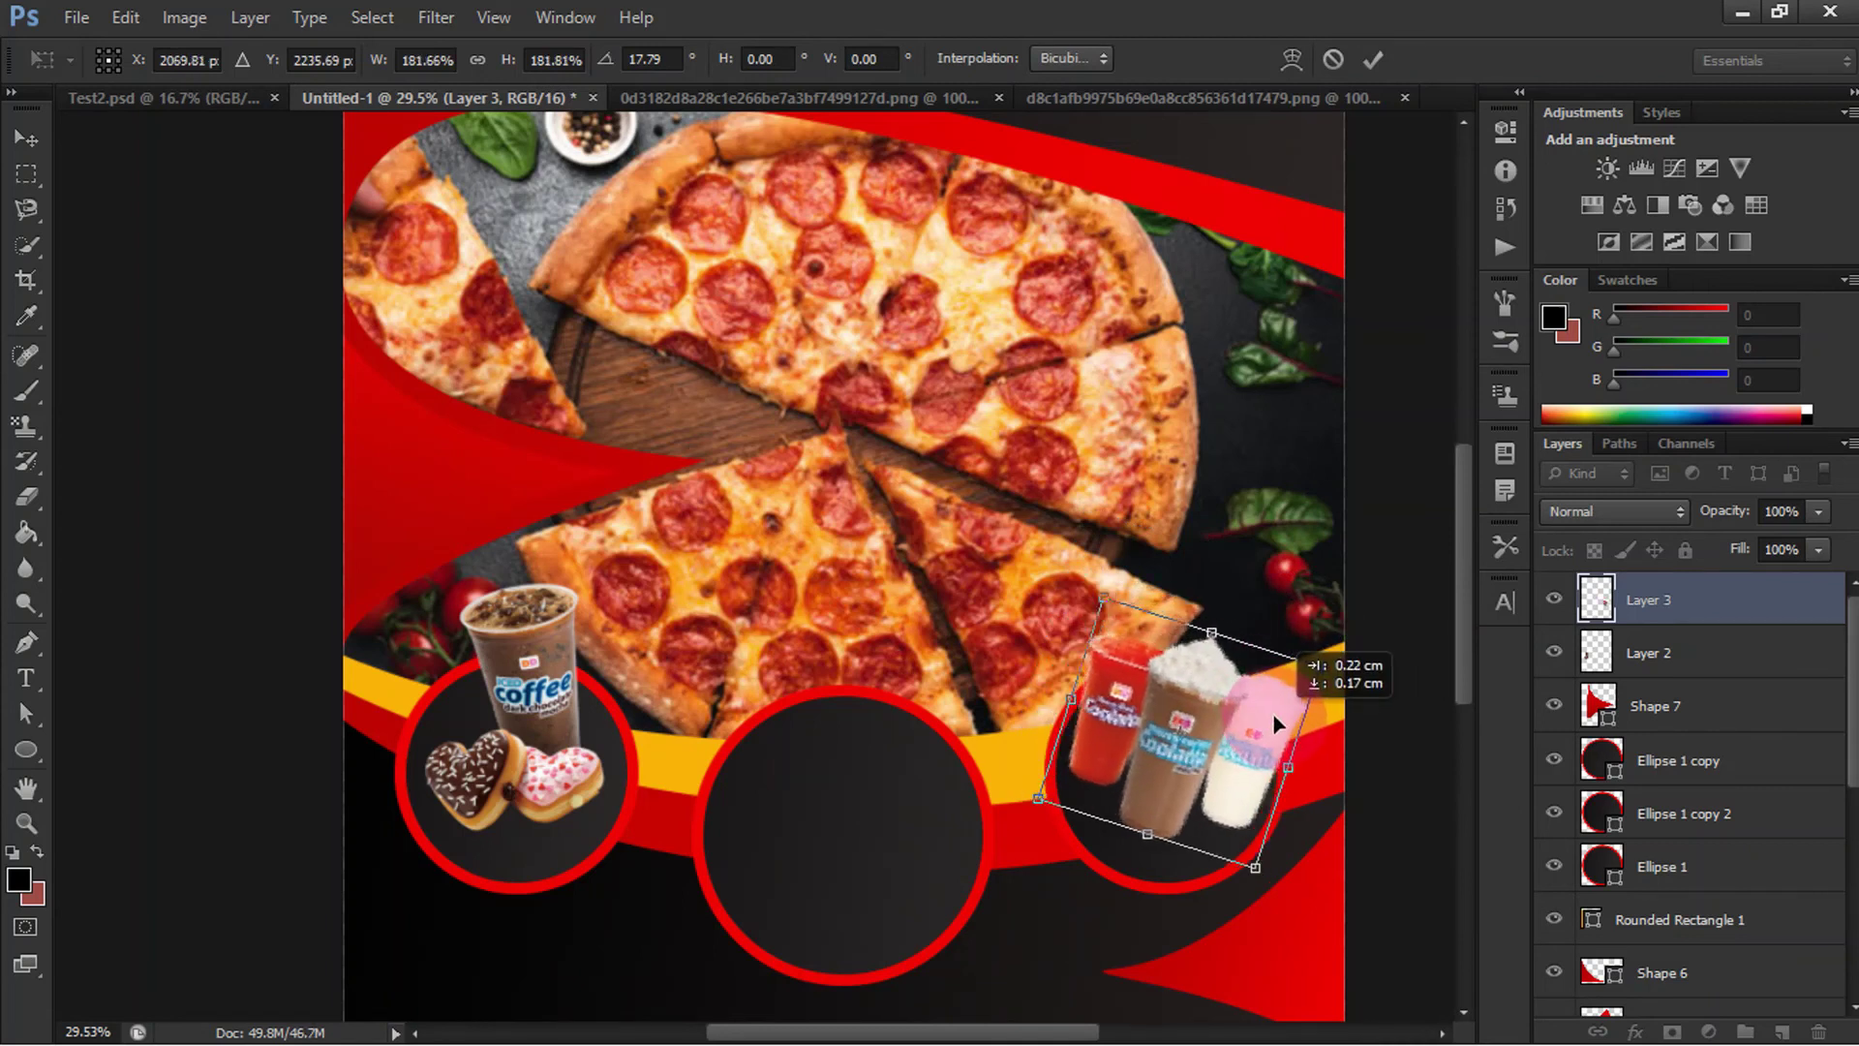
left_click(1373, 59)
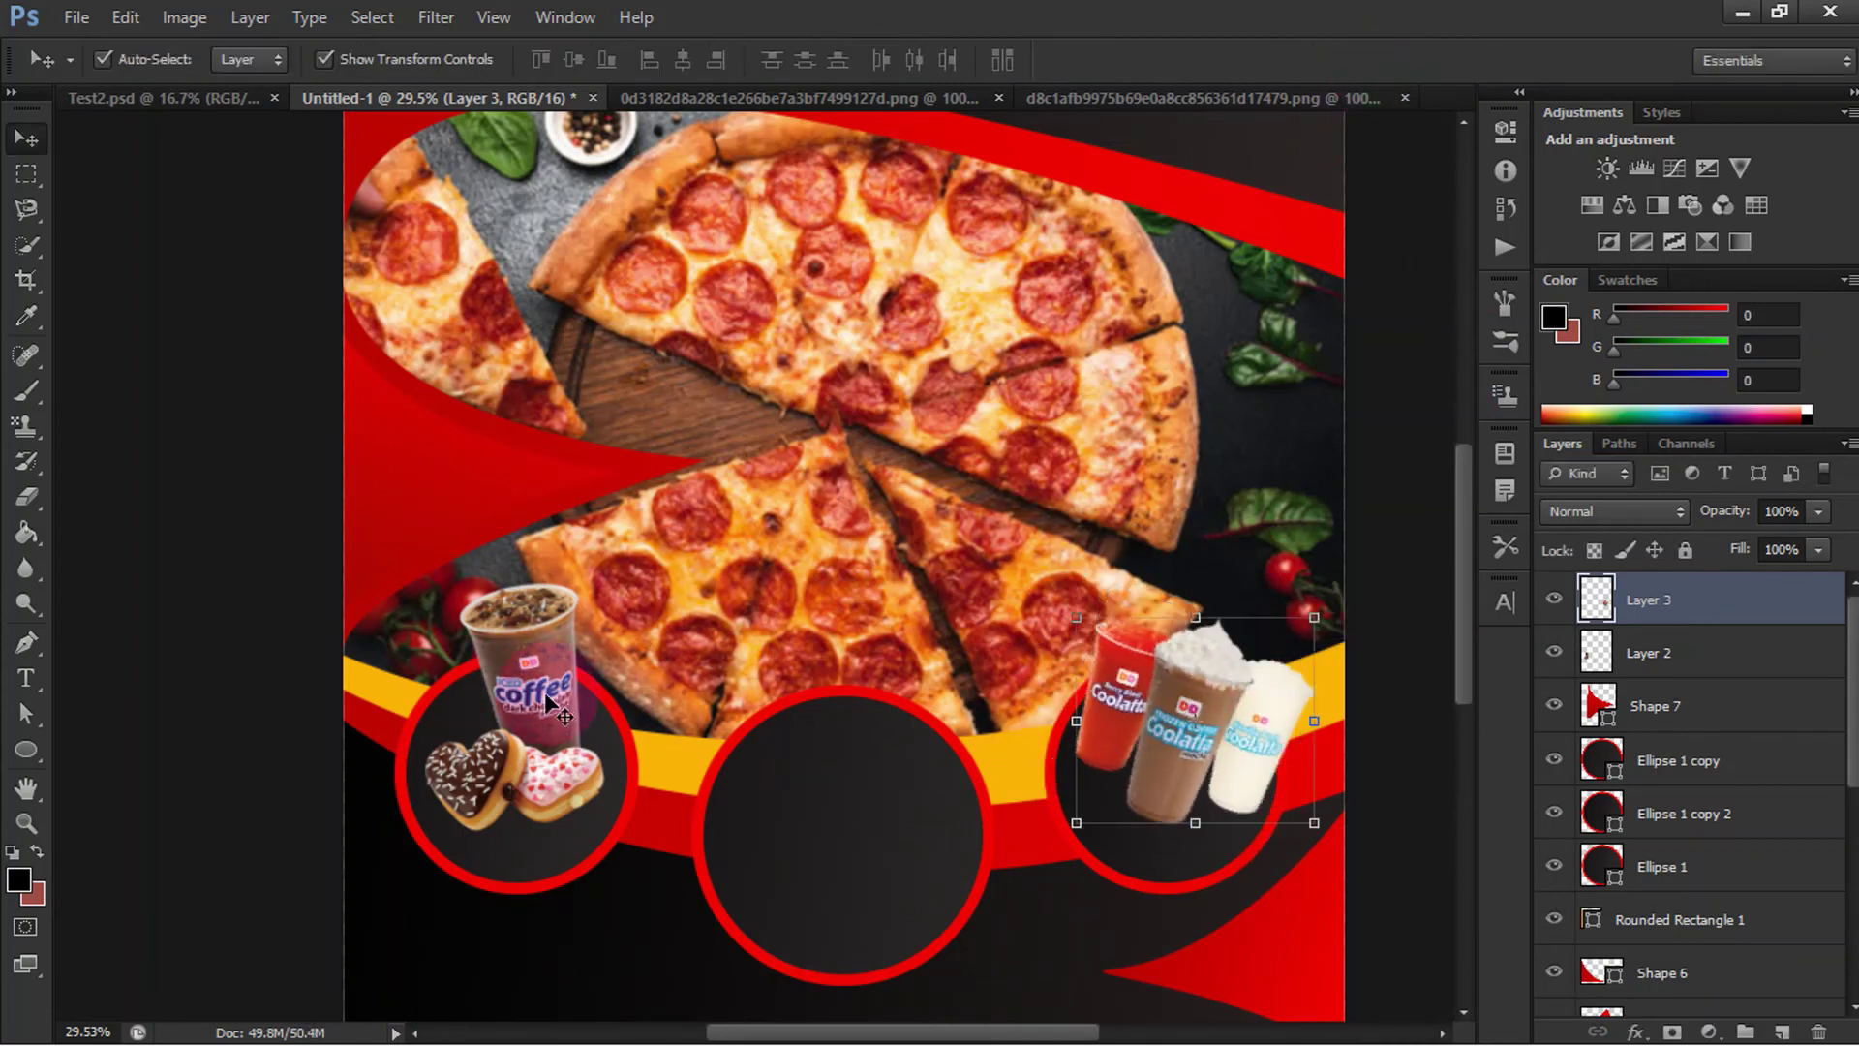
Step: Shrink and recentre the coffee and donuts in the left circle, then close the drinks document
left_click(544, 691)
key("ctrl+t")
left_click_drag(610, 836, 580, 797)
mouse_move(542, 721)
left_mouse_down()
mouse_move(566, 758)
mouse_move(579, 731)
mouse_move(537, 726)
left_mouse_up()
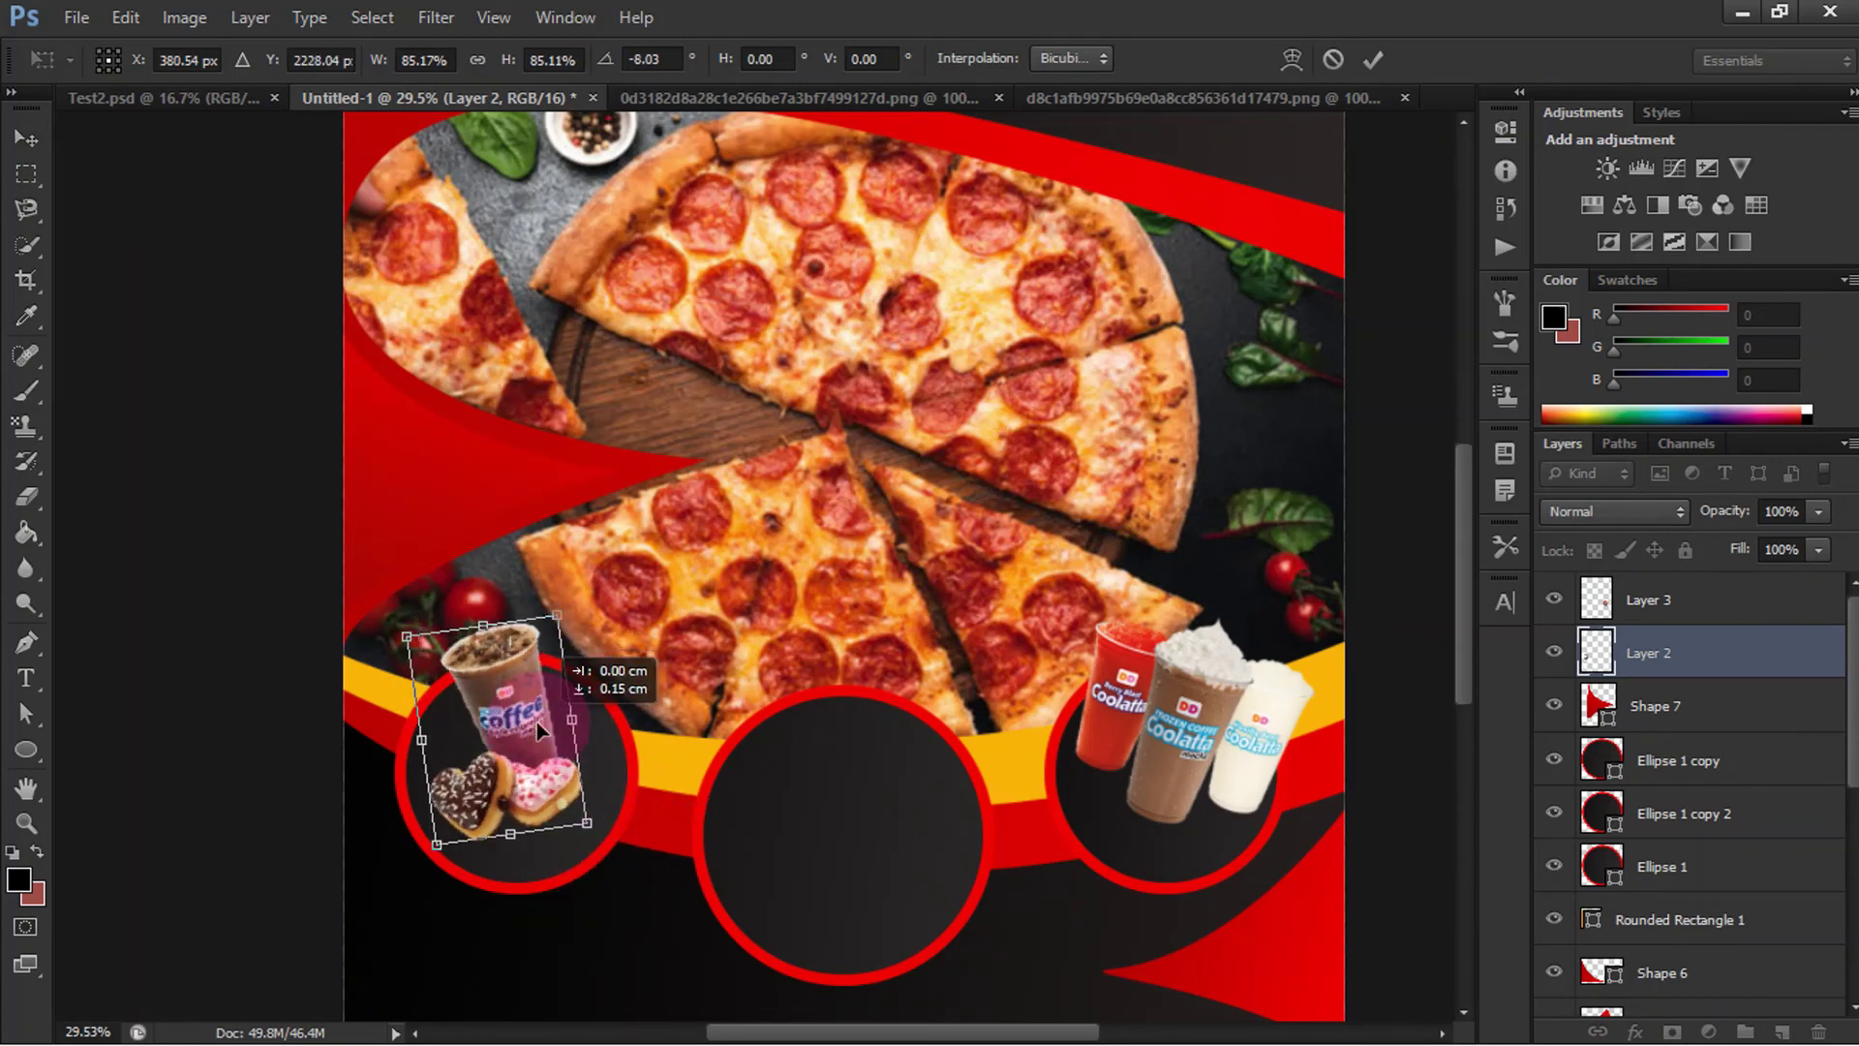
left_click(1373, 59)
left_click(998, 98)
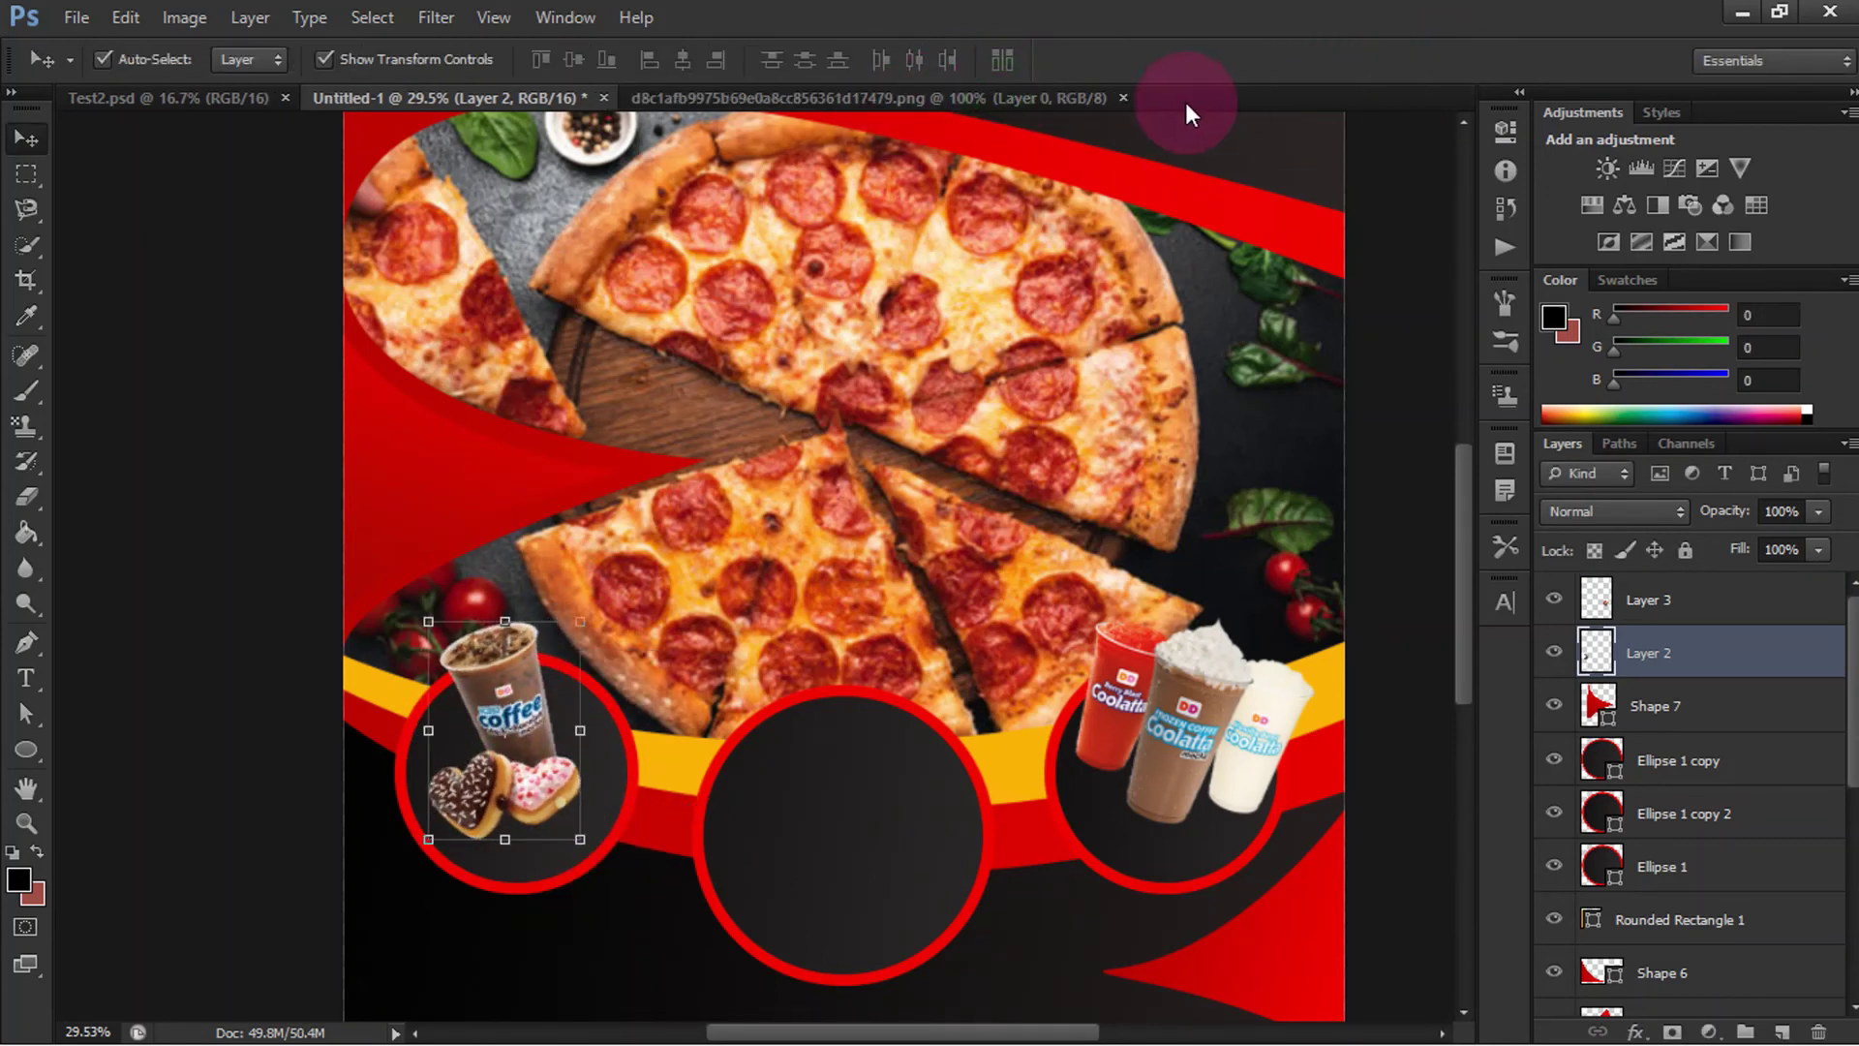
Step: Open pizza2.jpg and draw an elliptical selection around the pizza slice
left_click(76, 18)
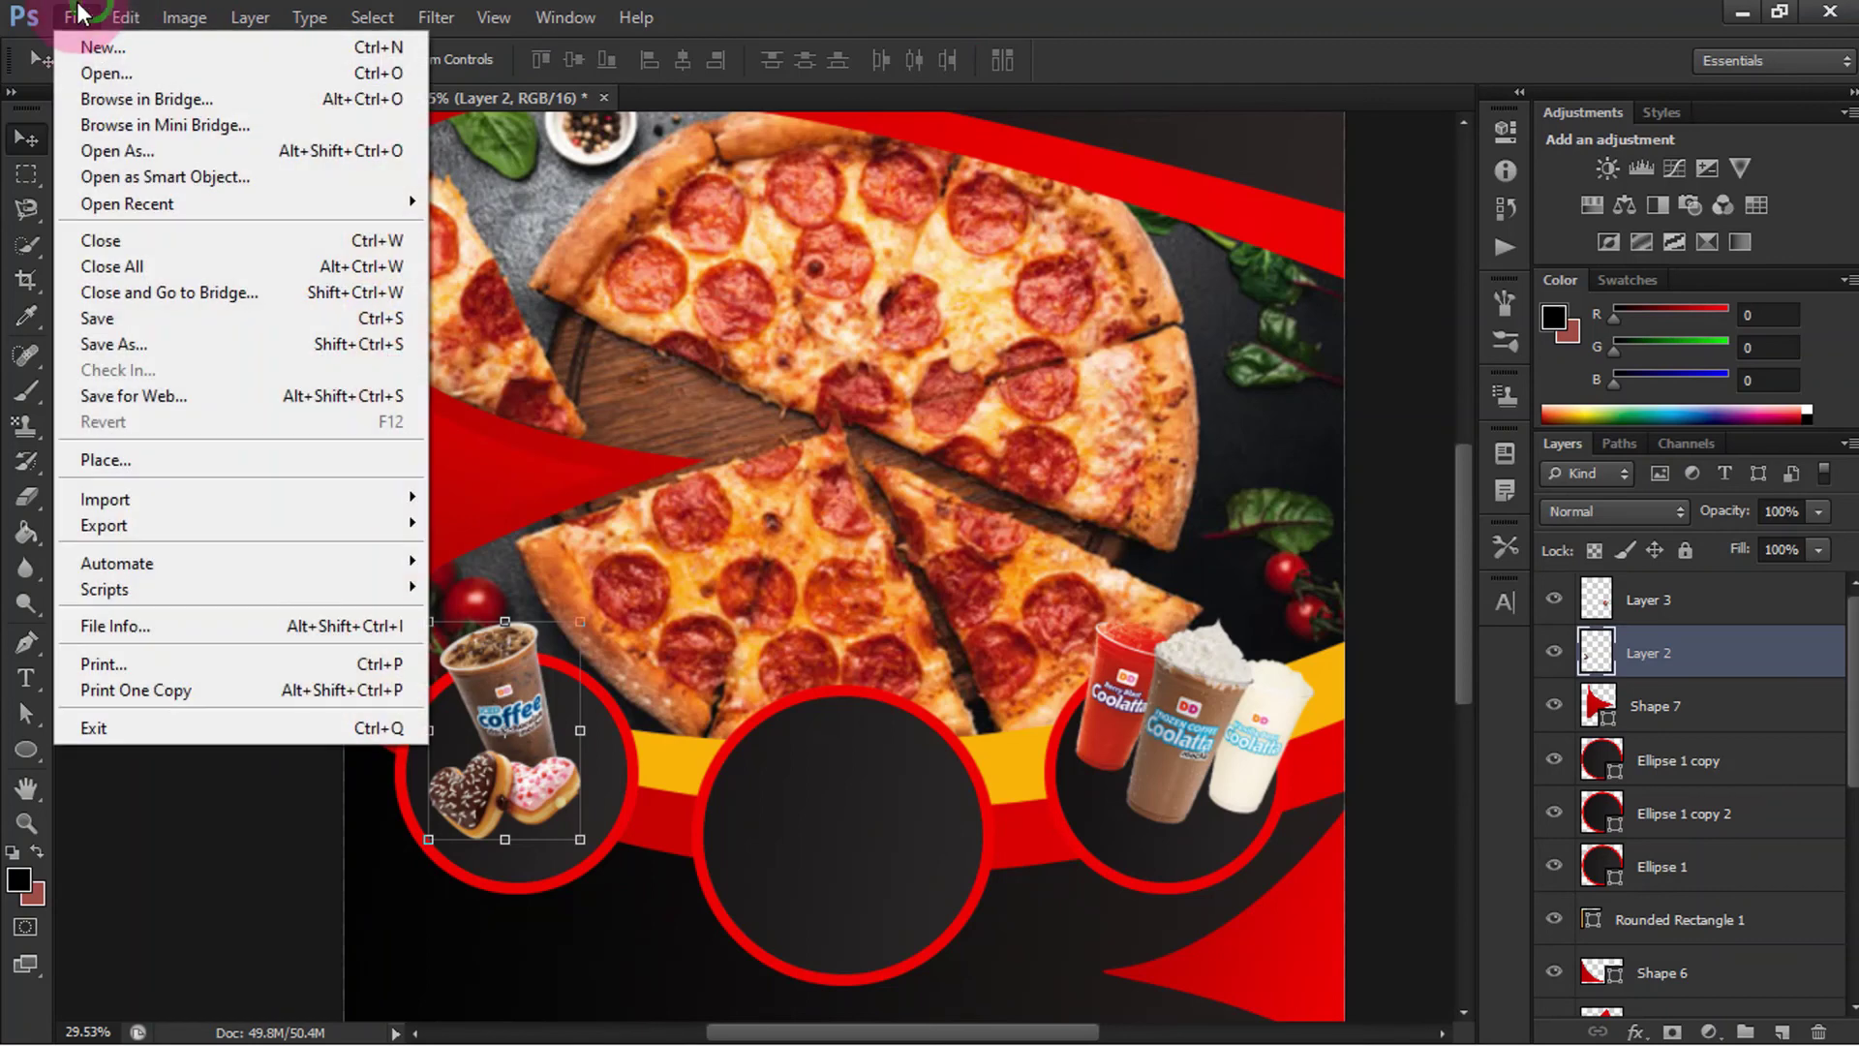
left_click(103, 75)
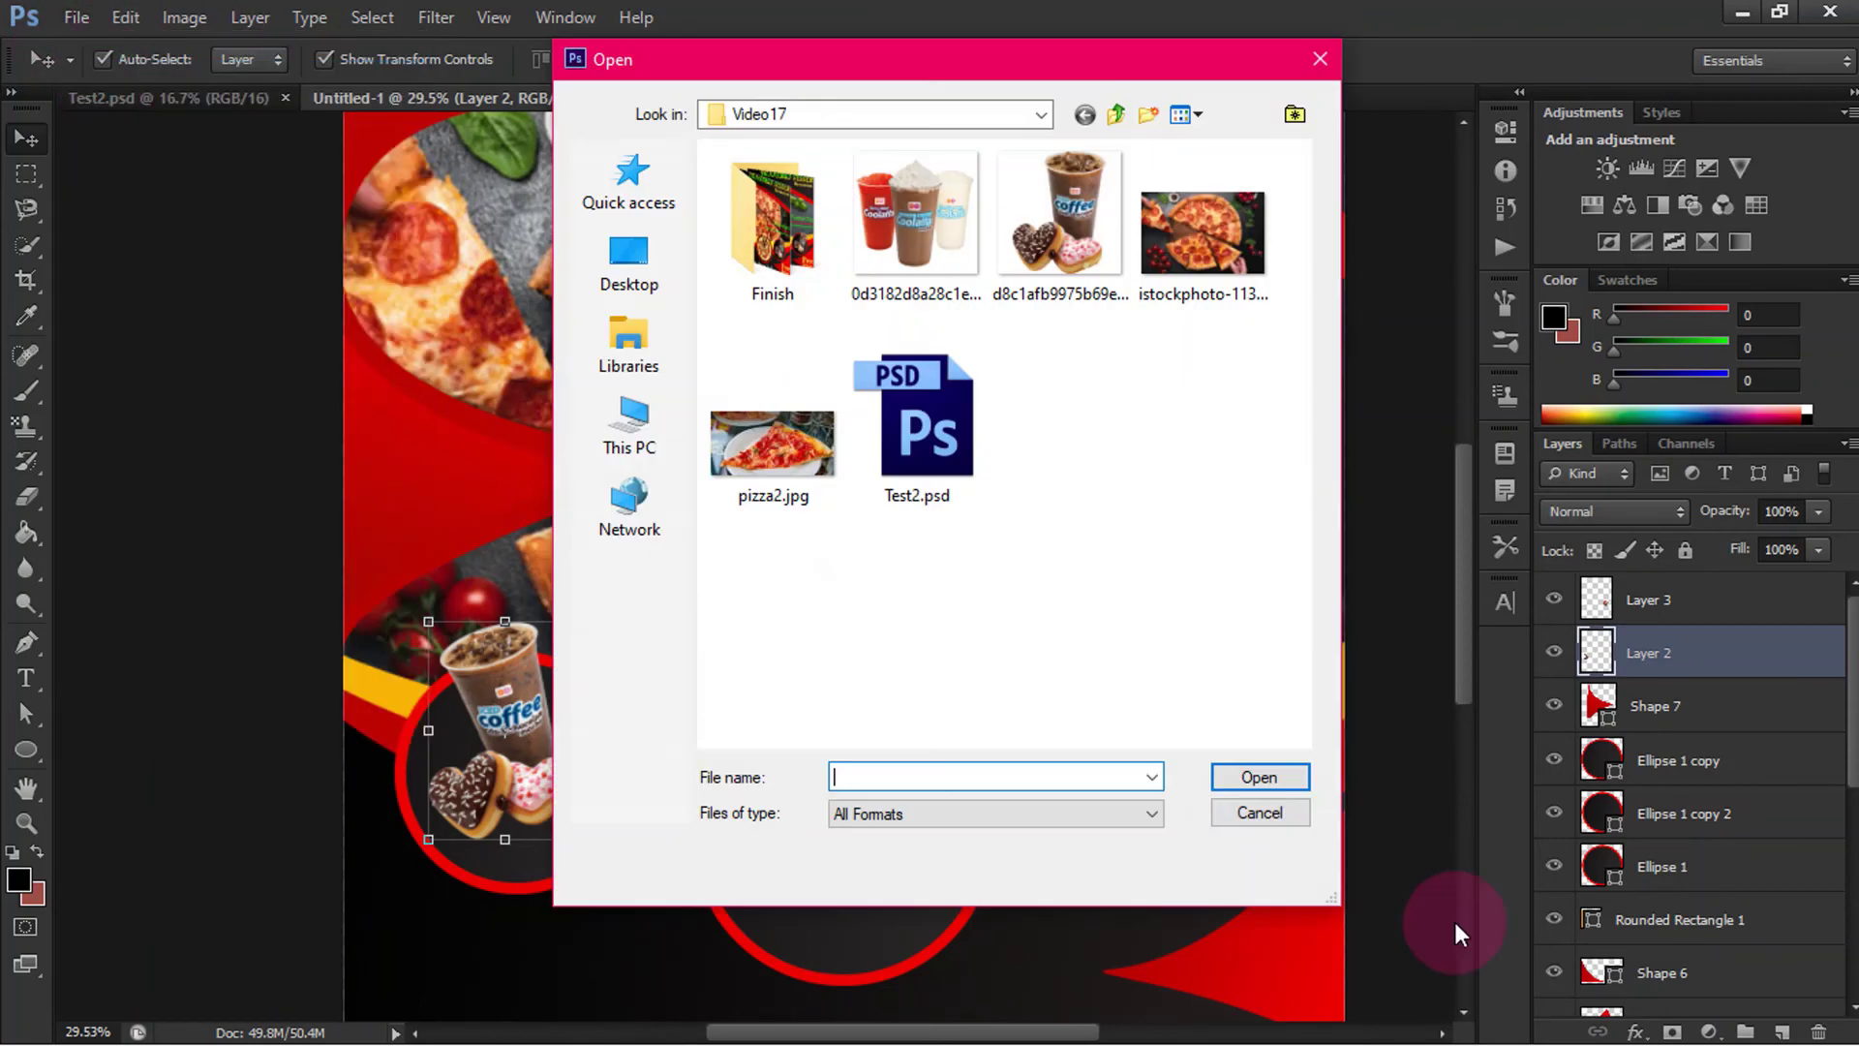
double_click(789, 443)
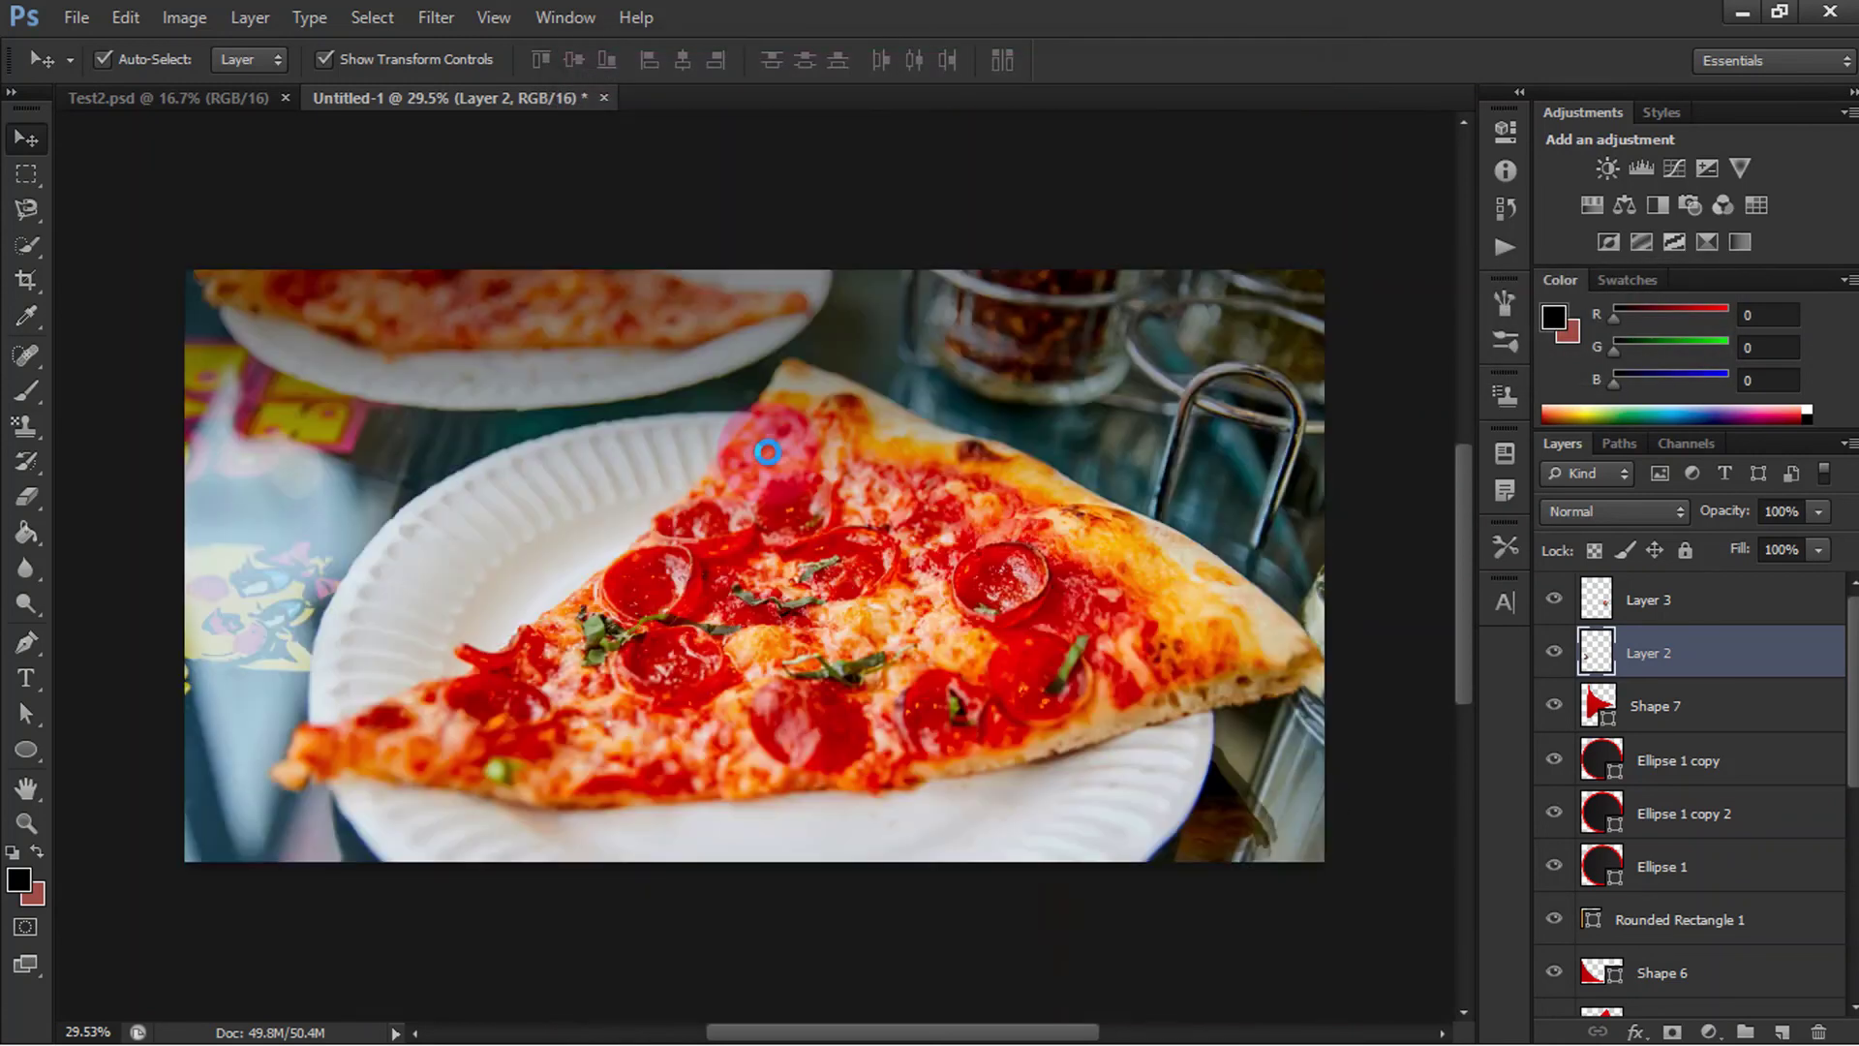
right_click(26, 174)
left_click(107, 191)
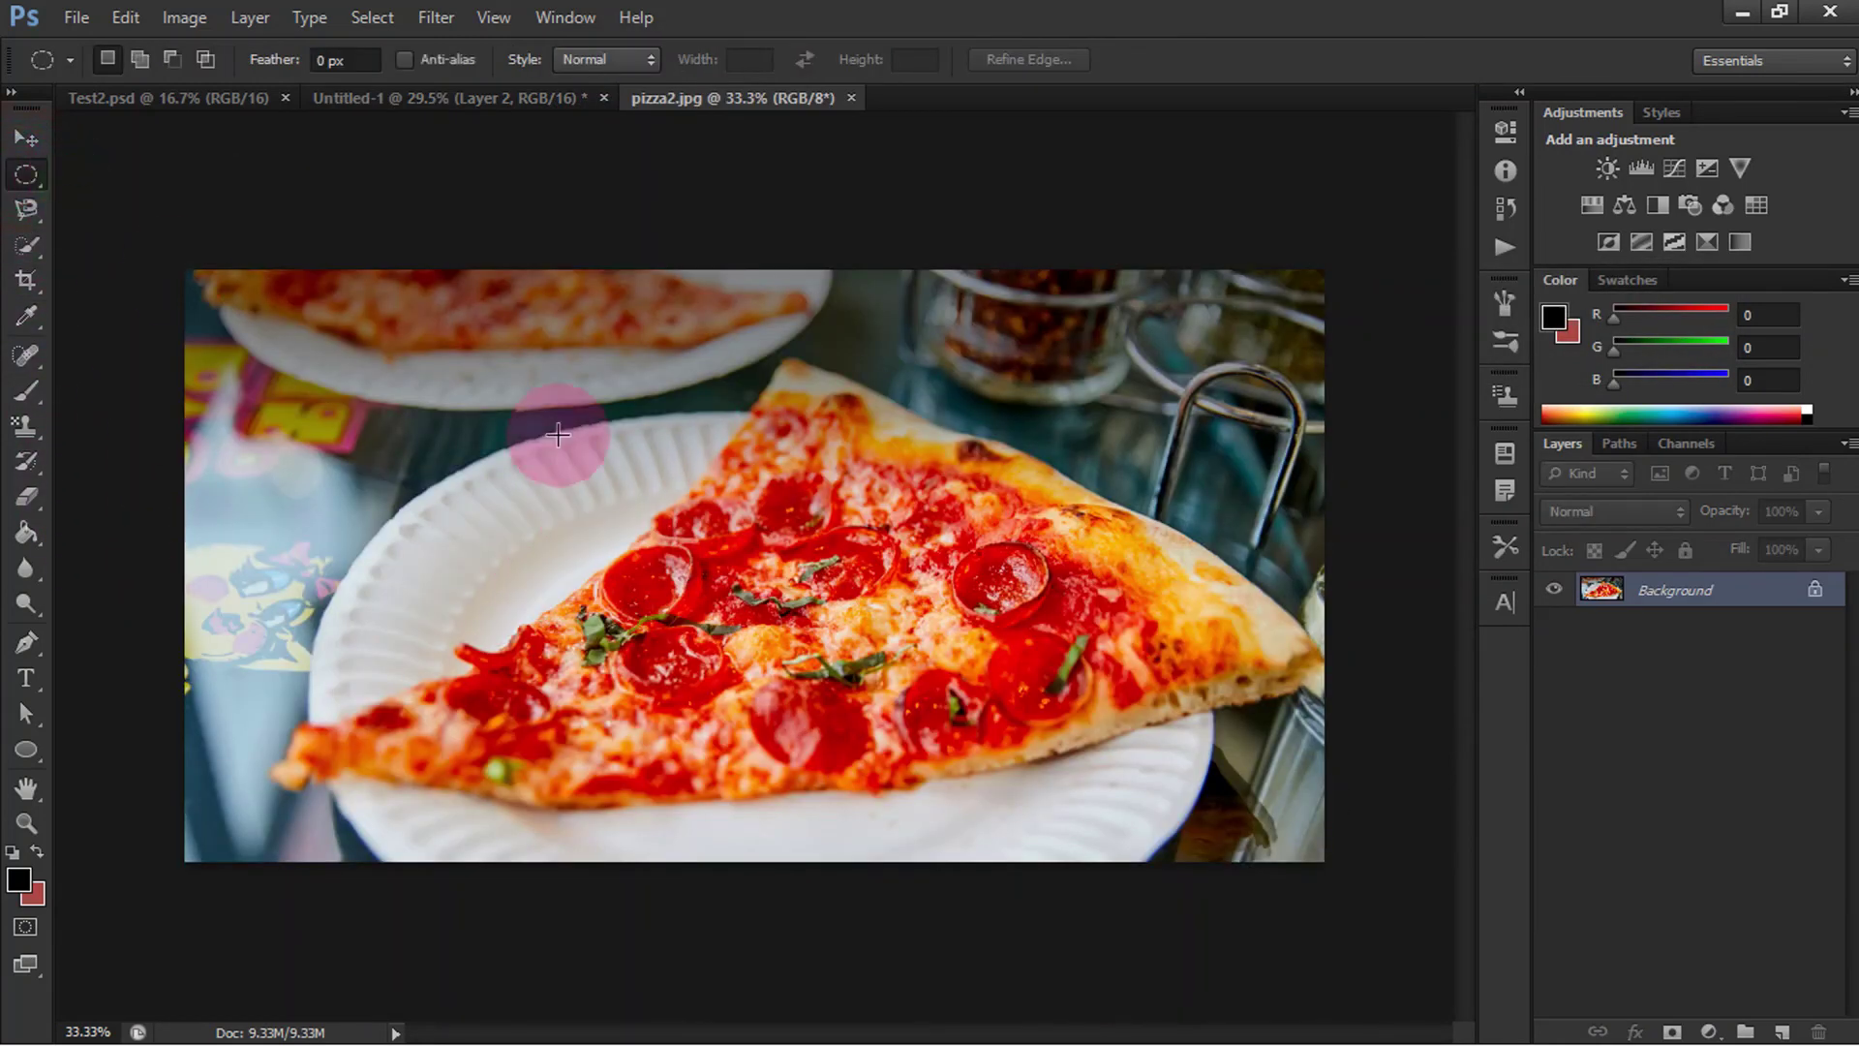
left_click_drag(558, 434, 908, 616)
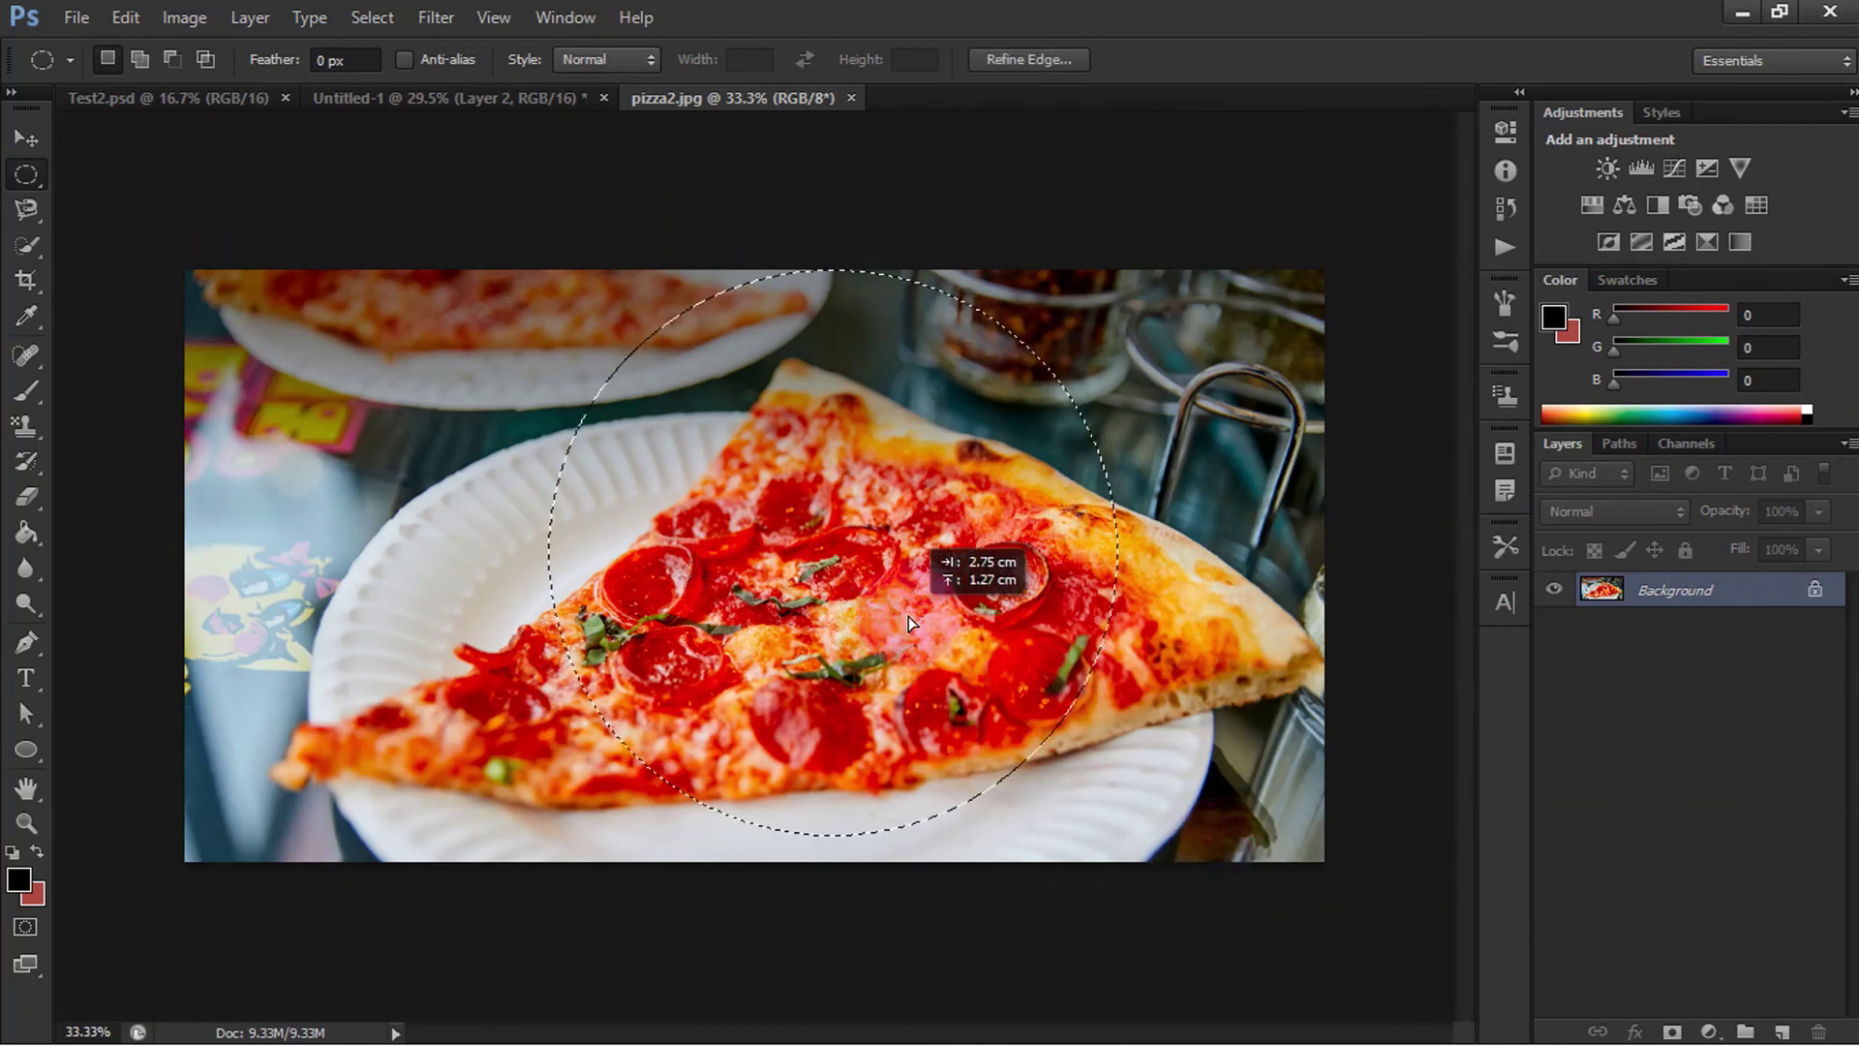
Step: Drag the round pizza cutout into the flyer and scale it to fill the middle ring
left_click(26, 138)
mouse_move(798, 583)
left_mouse_down()
mouse_move(434, 186)
mouse_move(804, 753)
left_mouse_up()
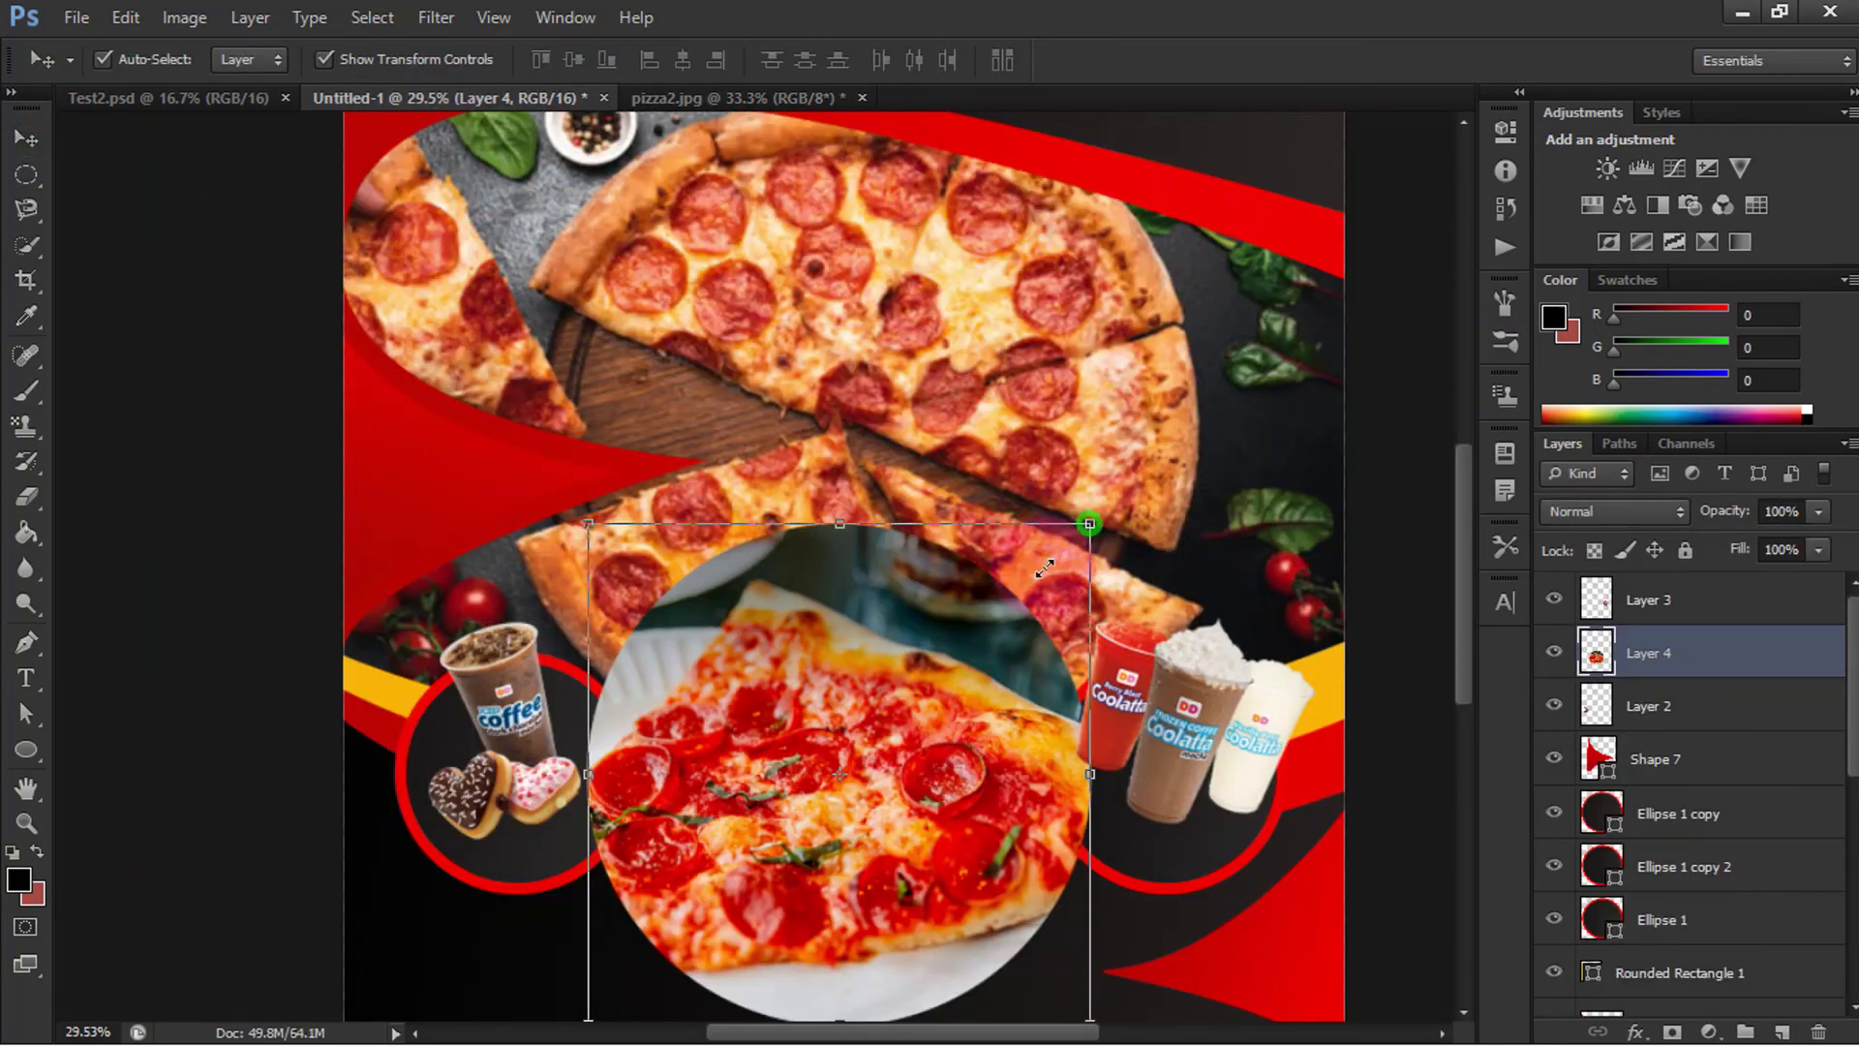
mouse_move(1044, 568)
left_mouse_down()
mouse_move(978, 713)
mouse_move(992, 690)
left_mouse_up()
mouse_move(934, 761)
left_mouse_down()
mouse_move(910, 770)
mouse_move(934, 733)
left_mouse_up()
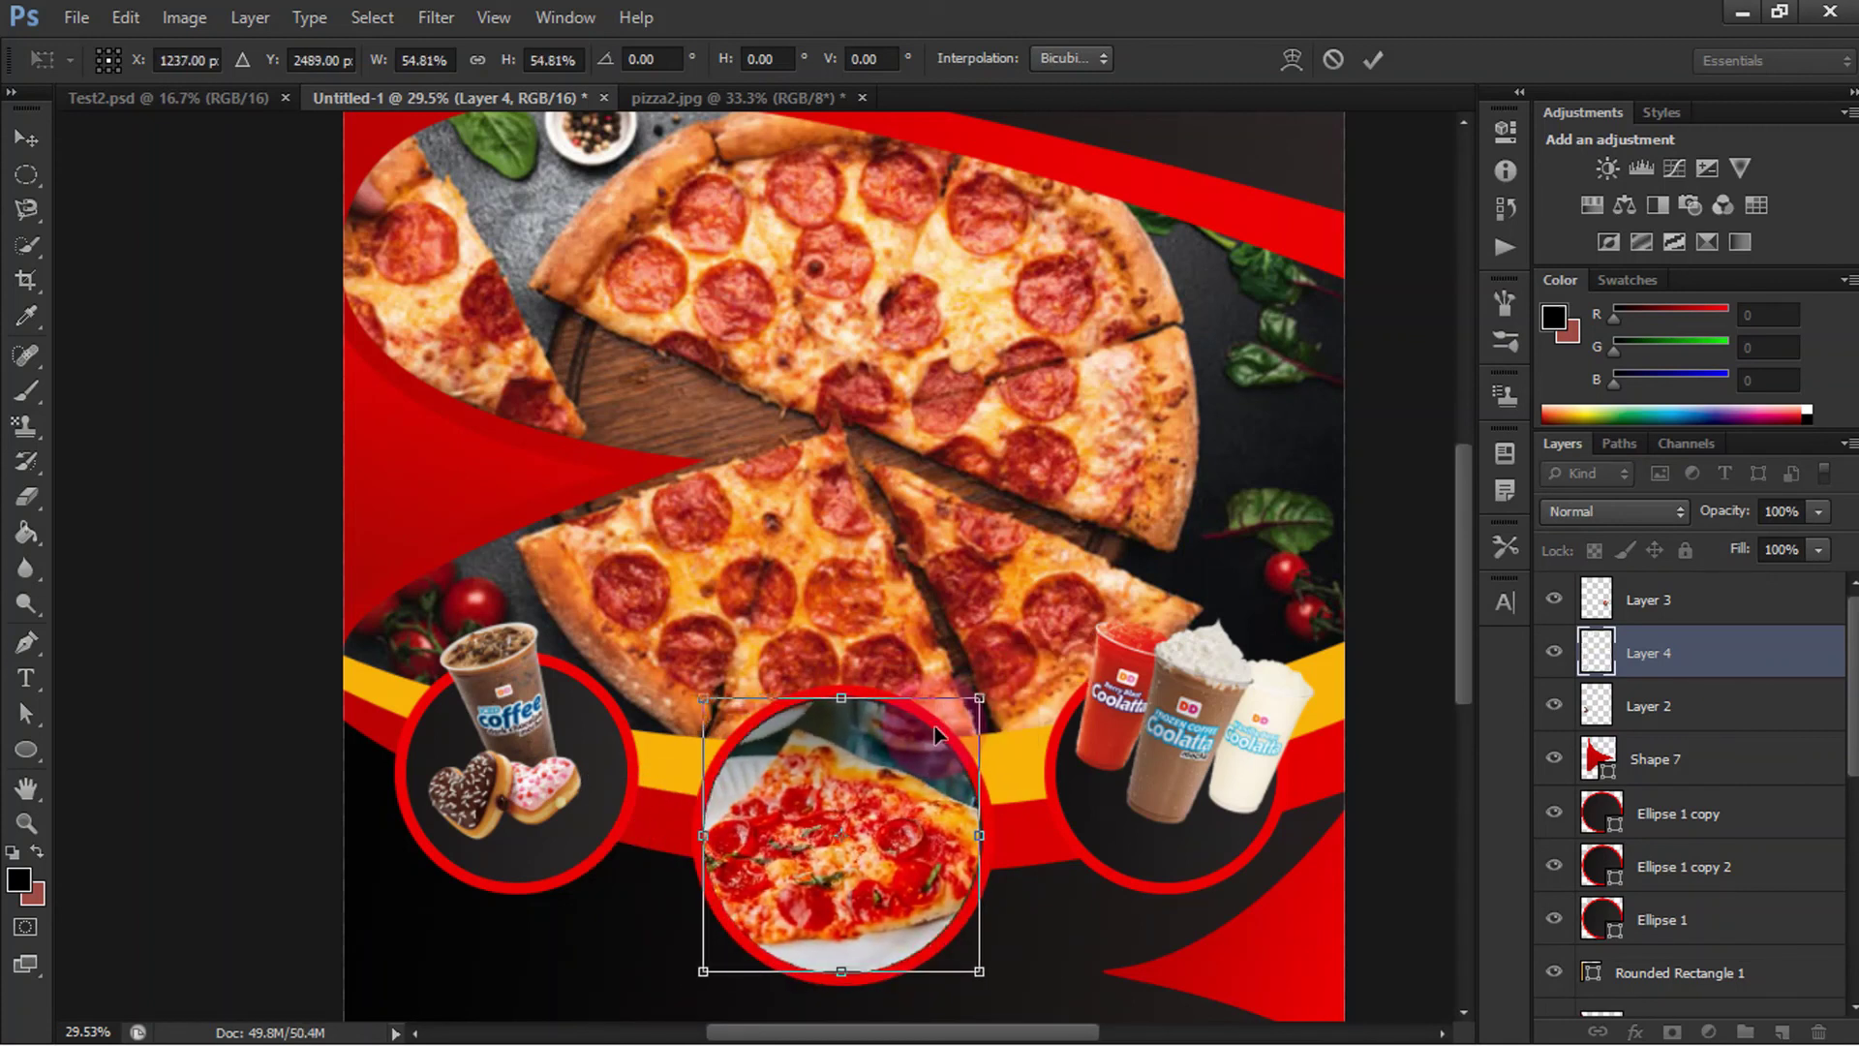
left_click(1373, 60)
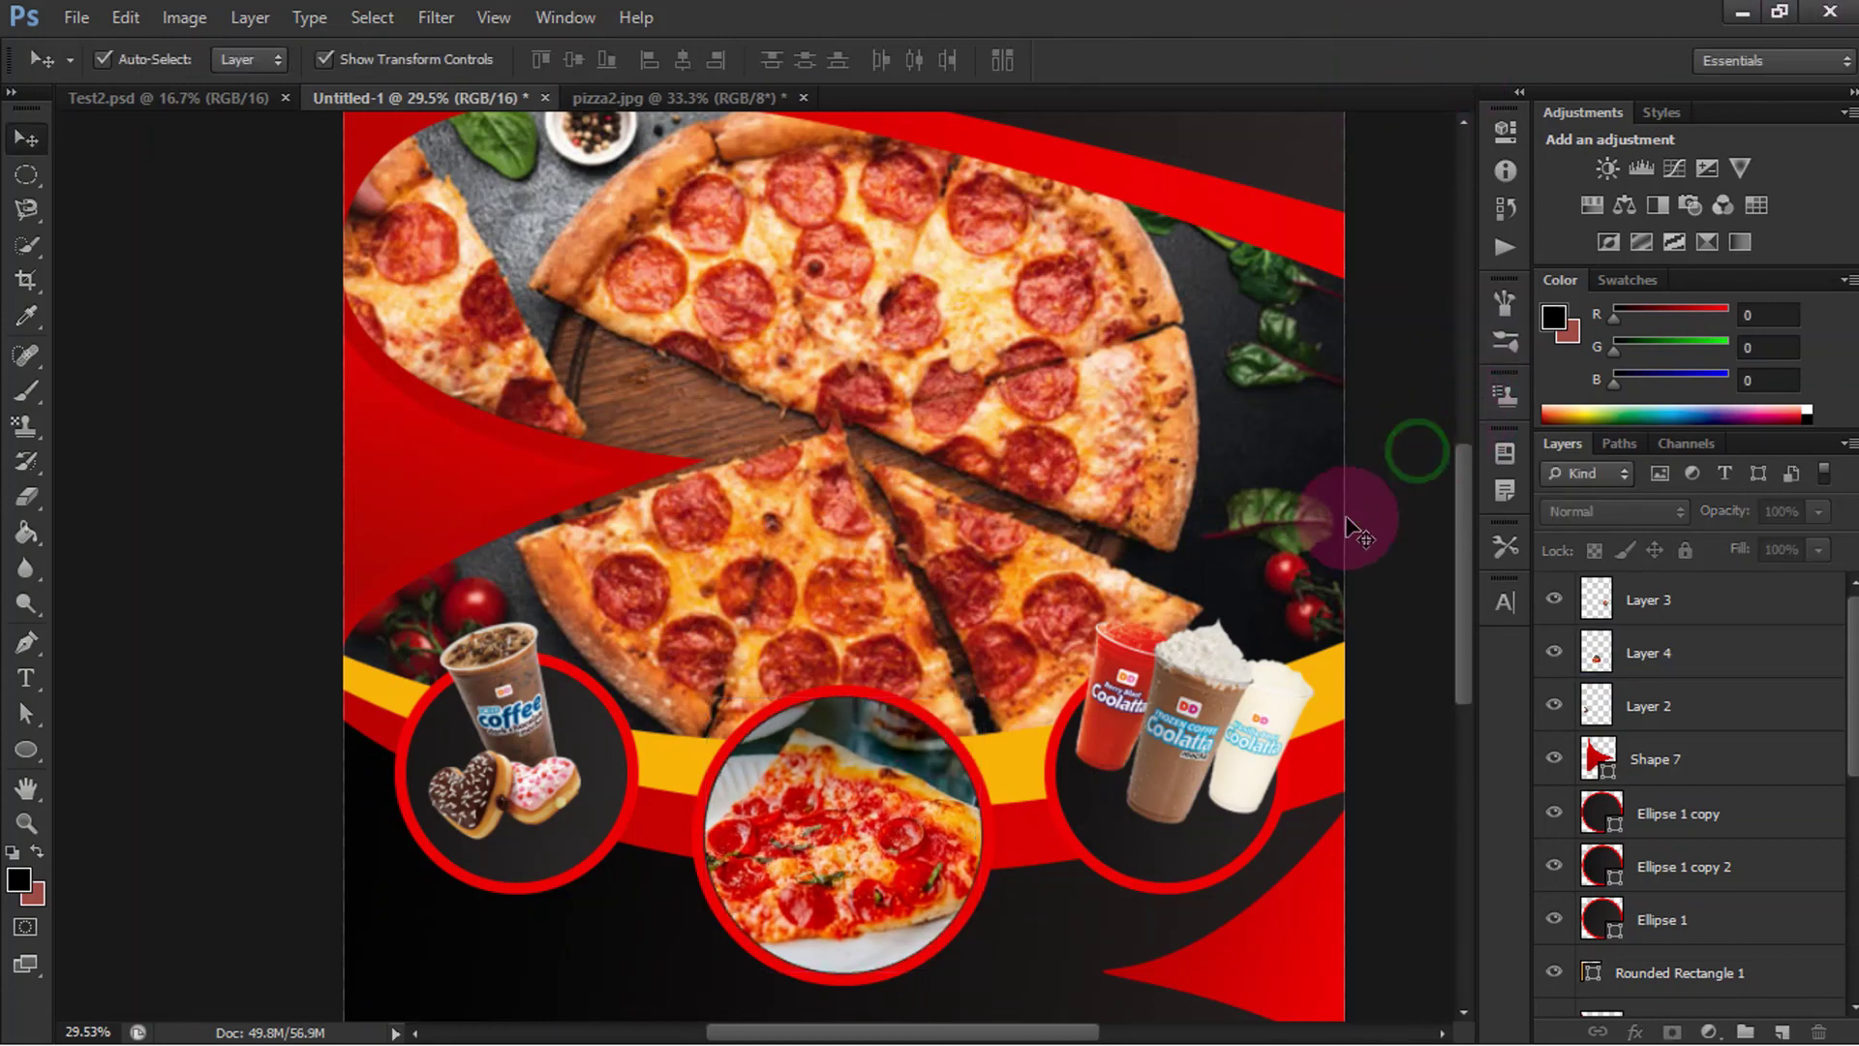
scroll(1007, 707, "down", 2)
scroll(1007, 707, "down", 2)
scroll(1007, 706, "up", 1)
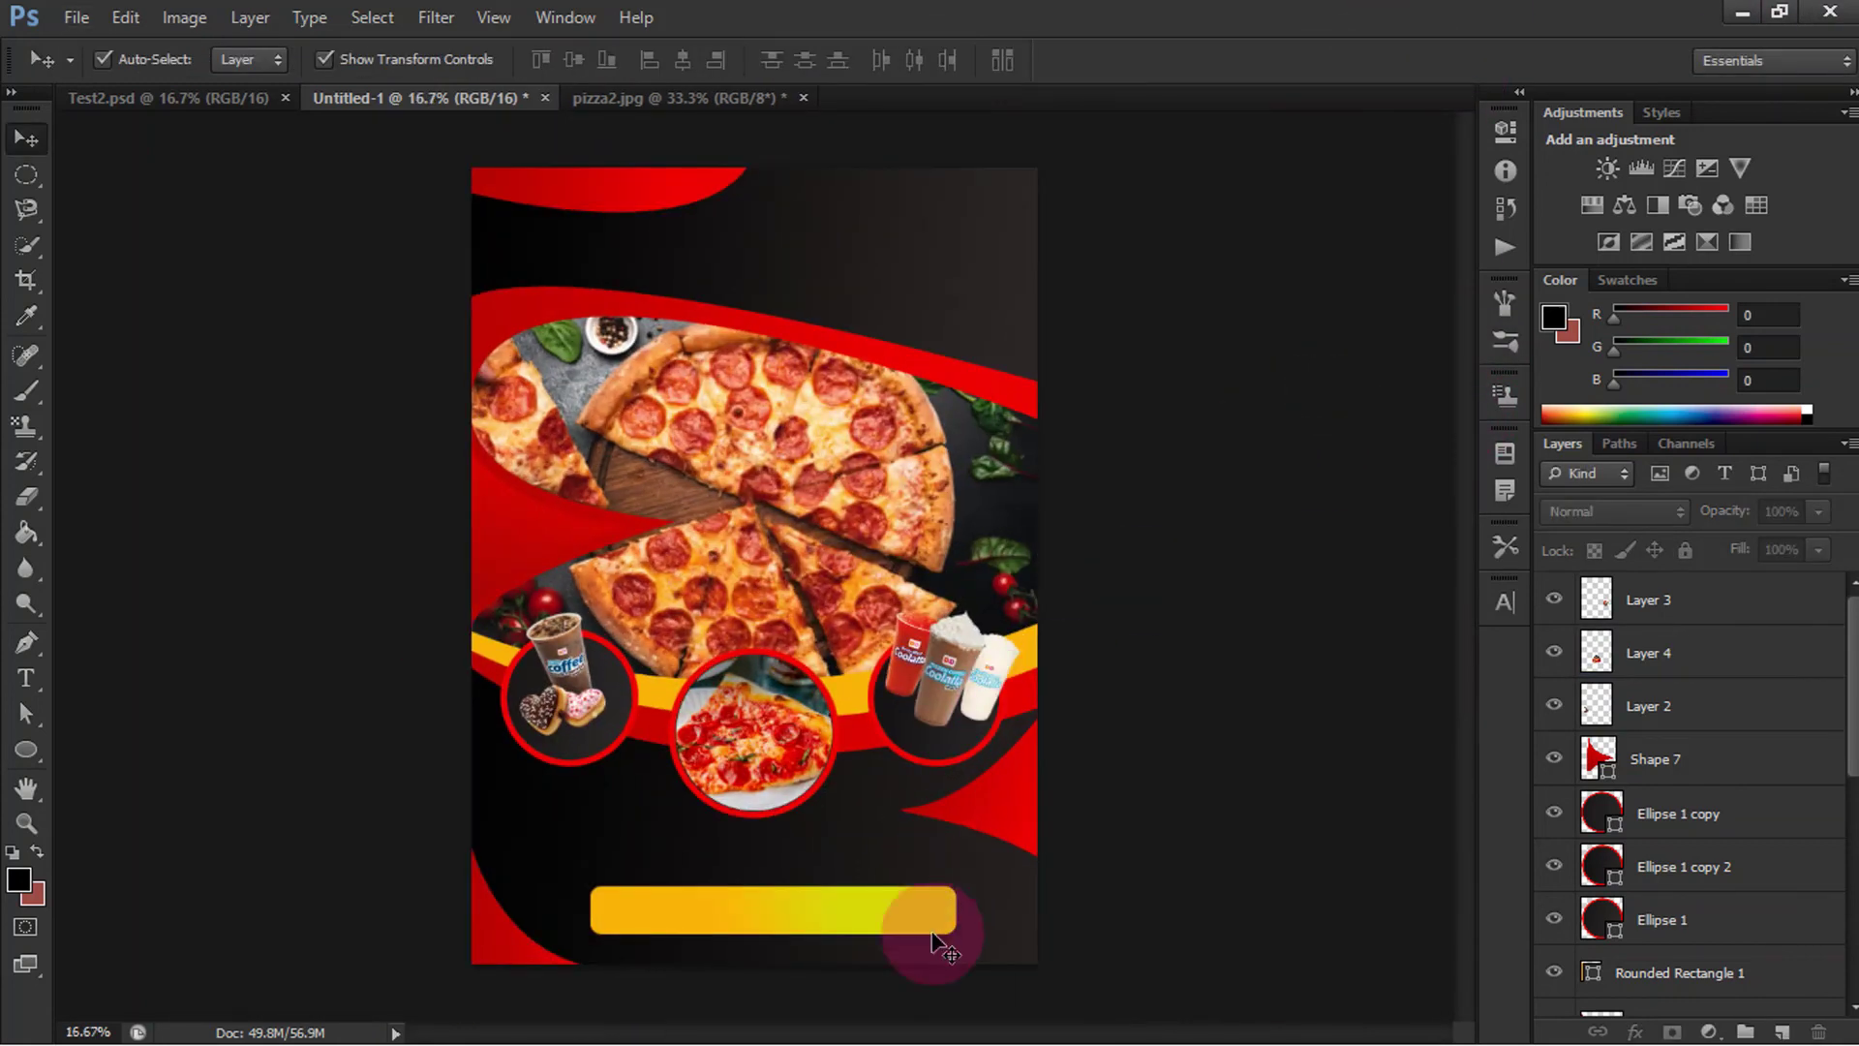
Step: Add a 'Thanks for your watching' line in Notepad, then return to the Untitled-1 flyer
left_click(200, 97)
left_click_drag(613, 246, 738, 460)
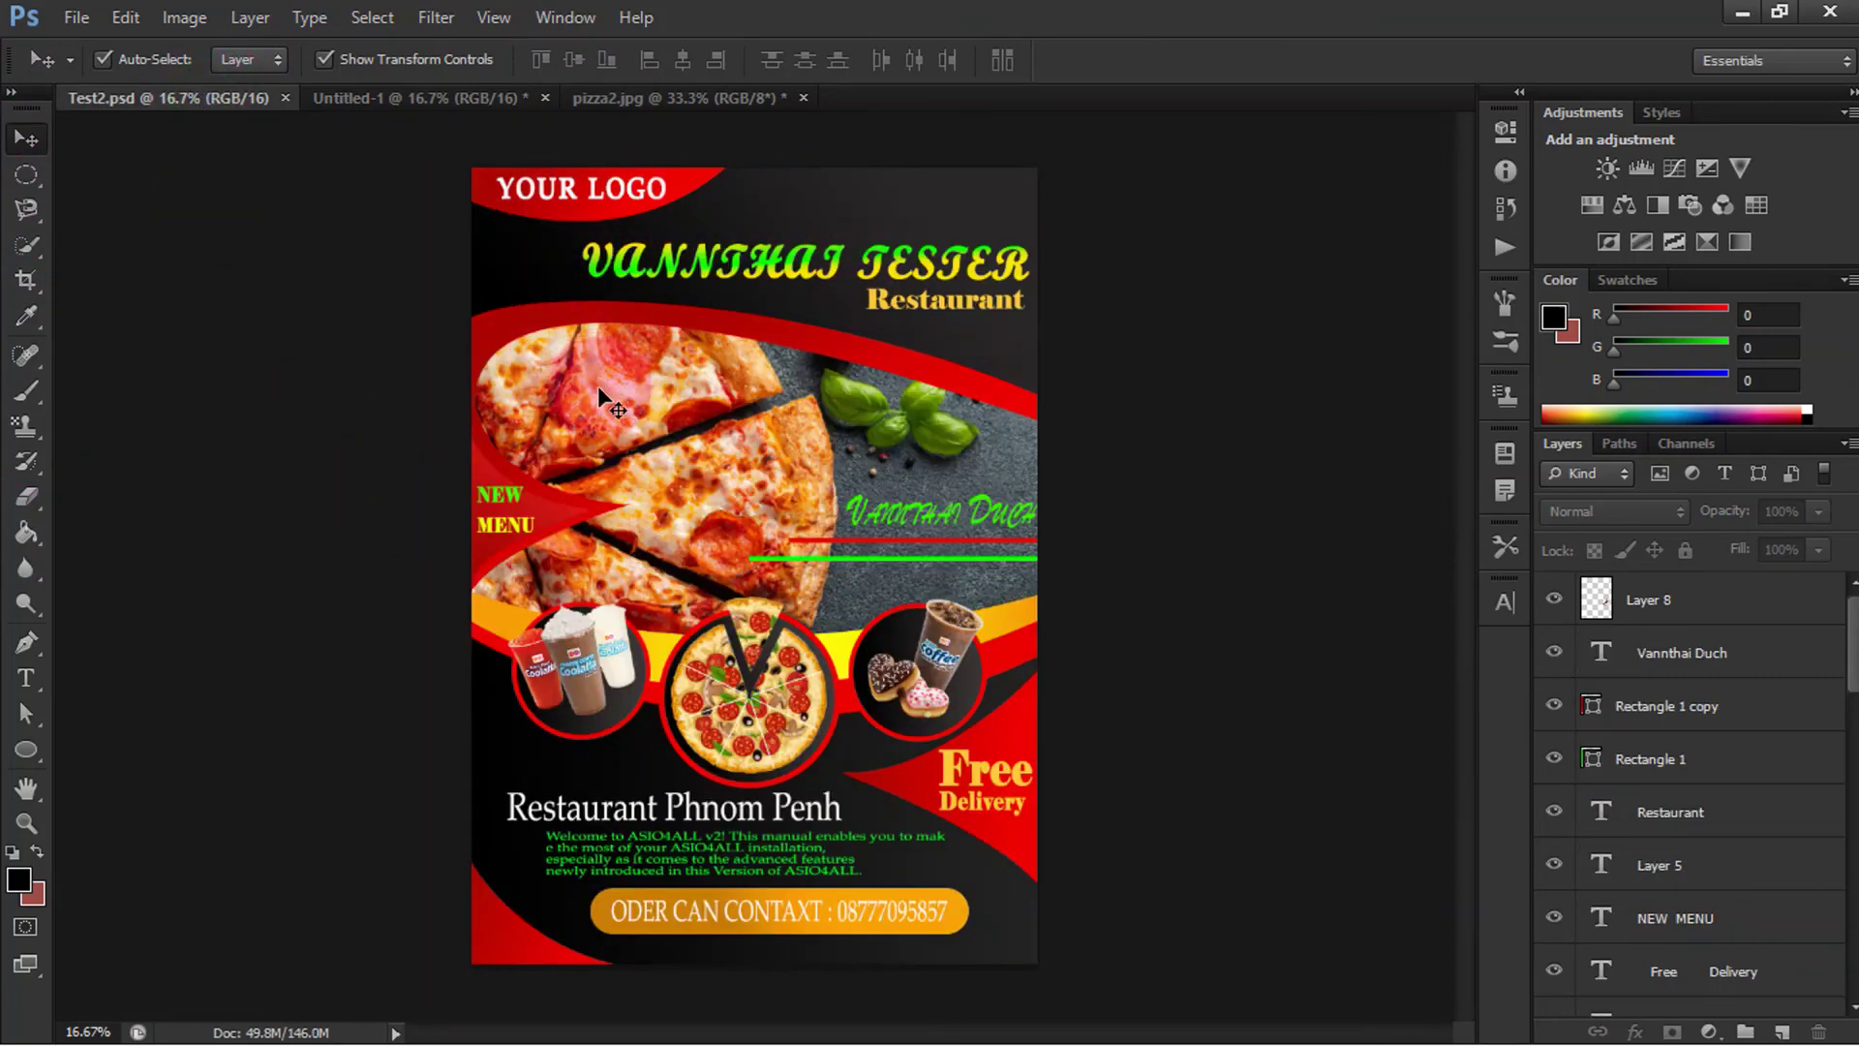
key("alt+Tab")
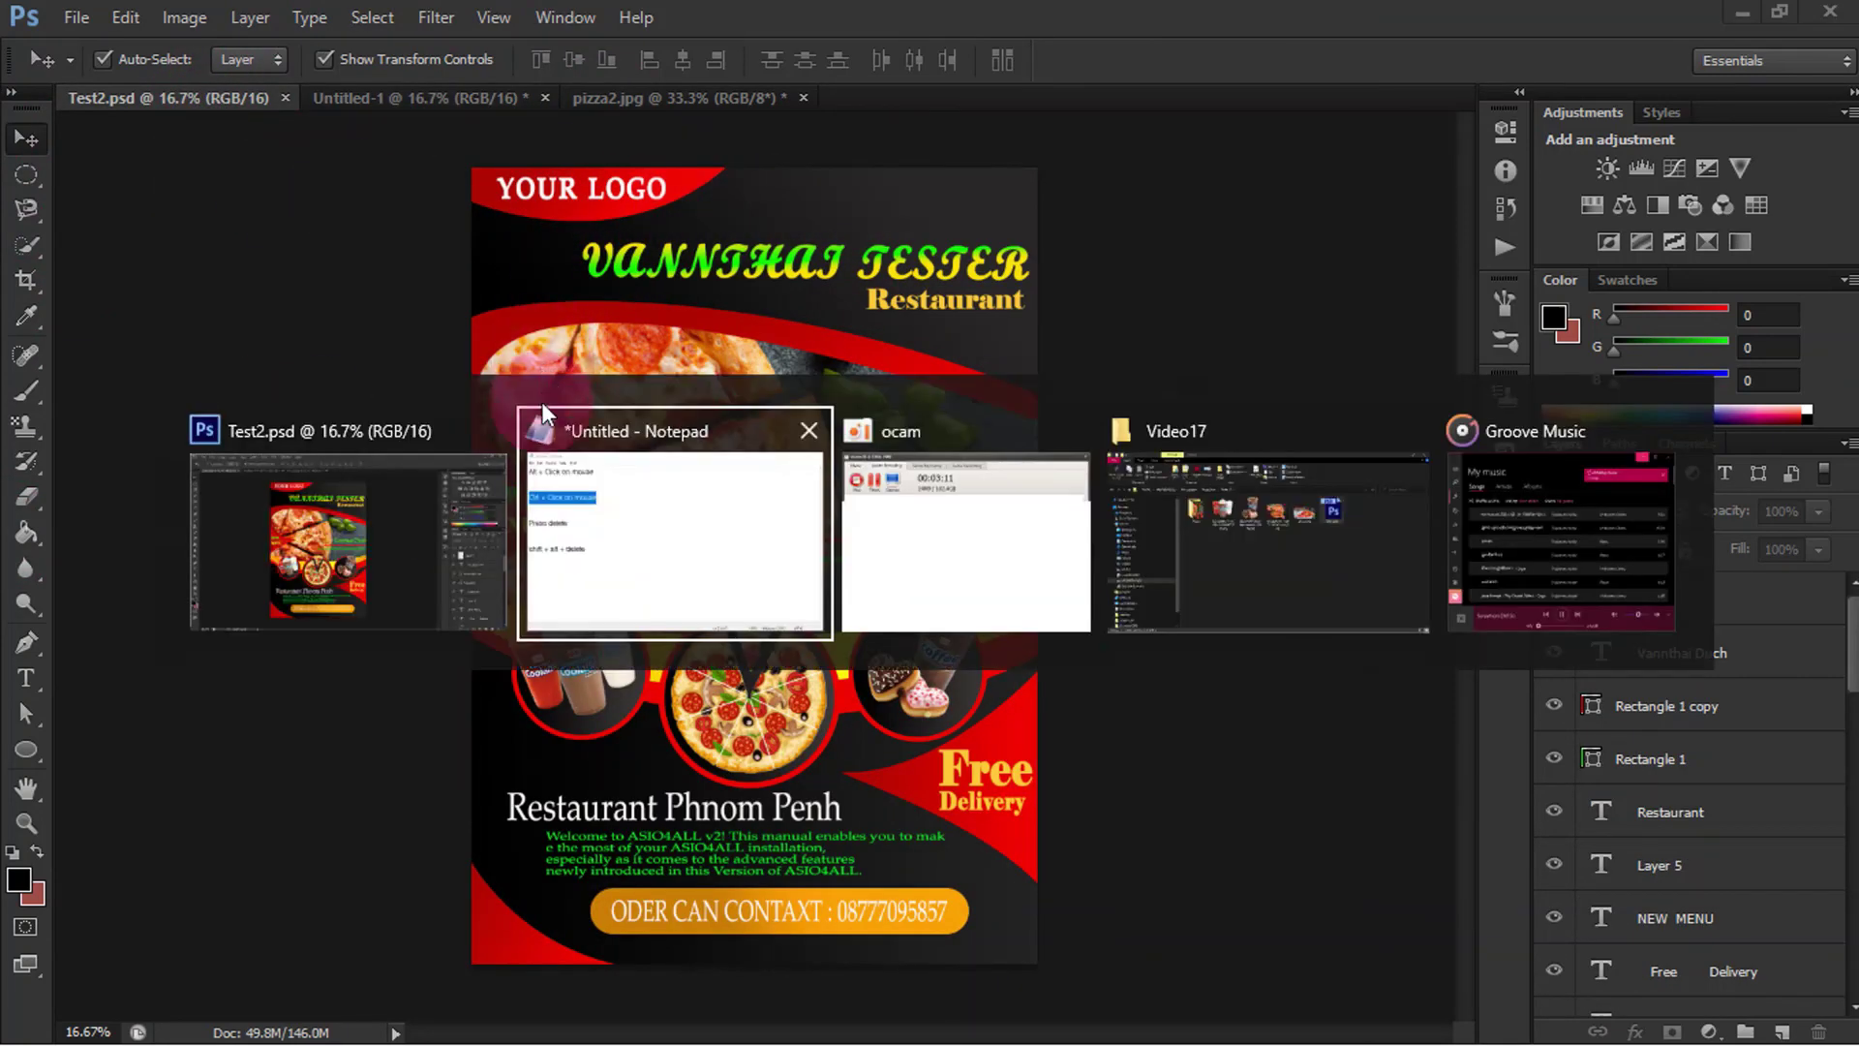
key("Return")
type("Try yourselt how to text in Adobe Photoshop..........")
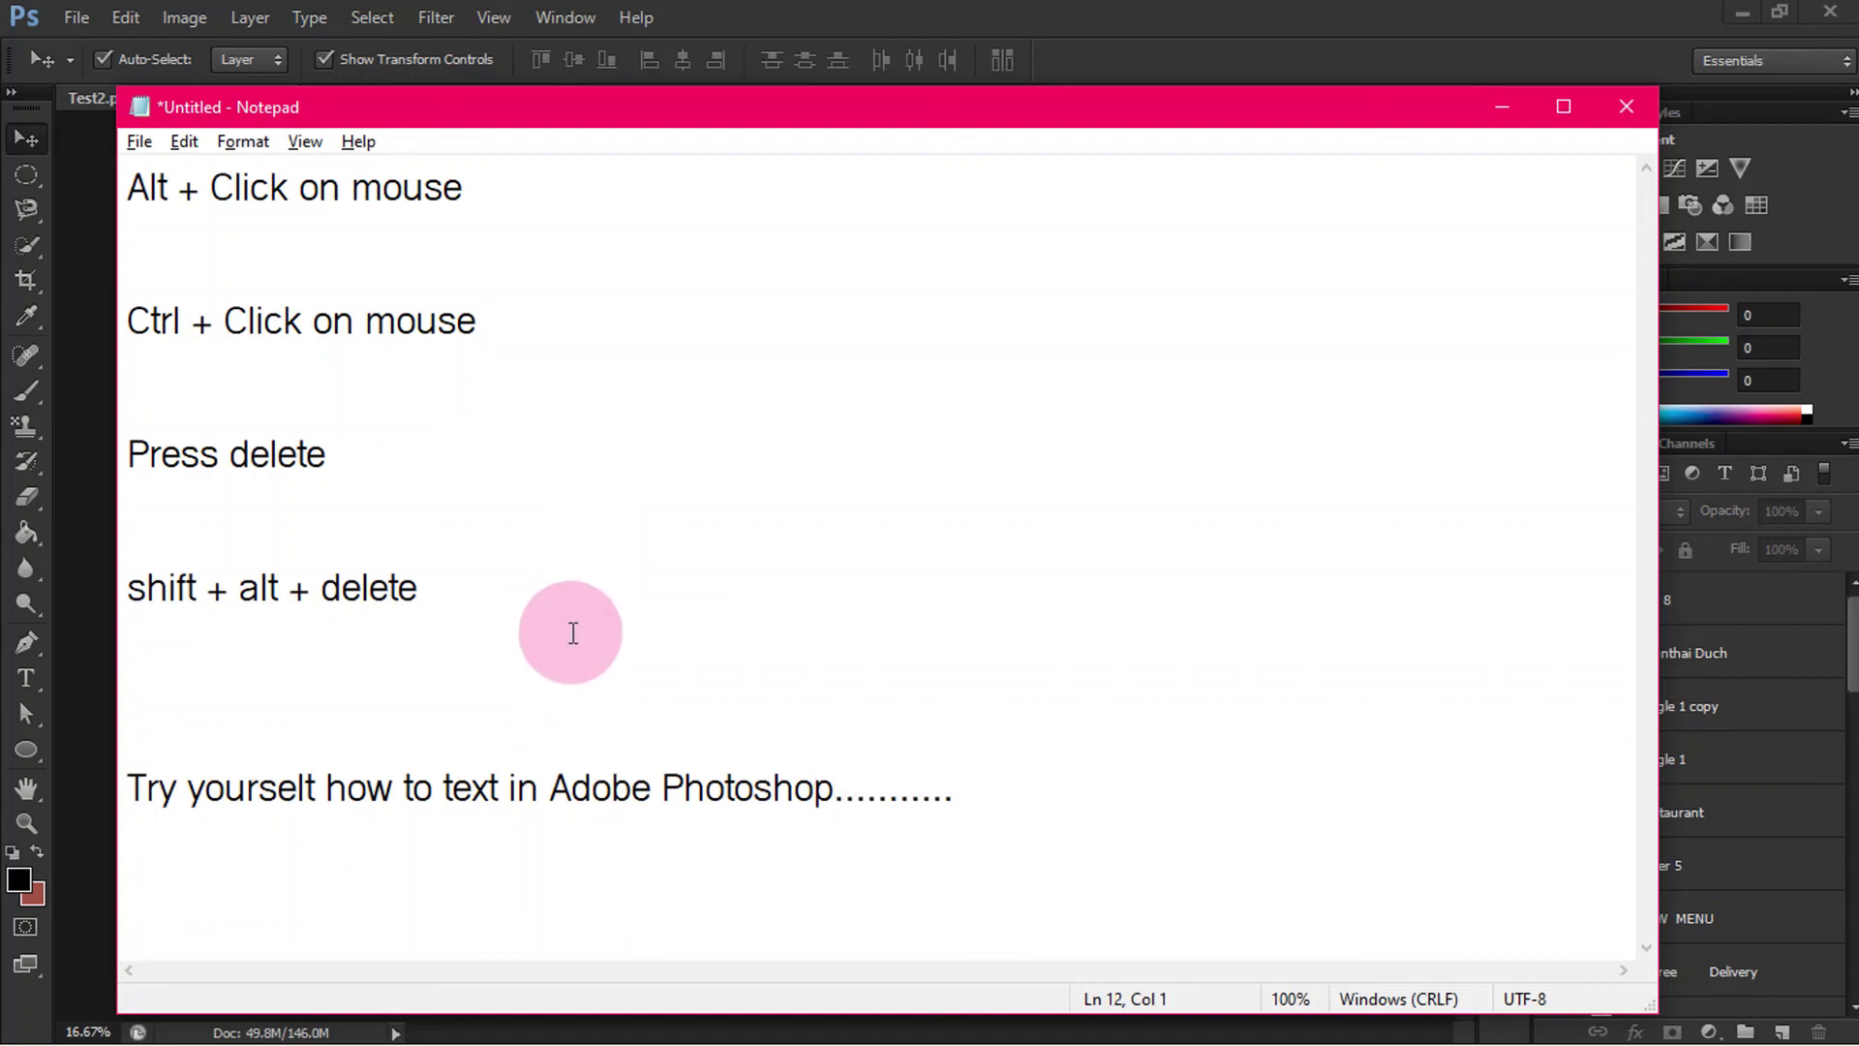
type("Thanks for your watching")
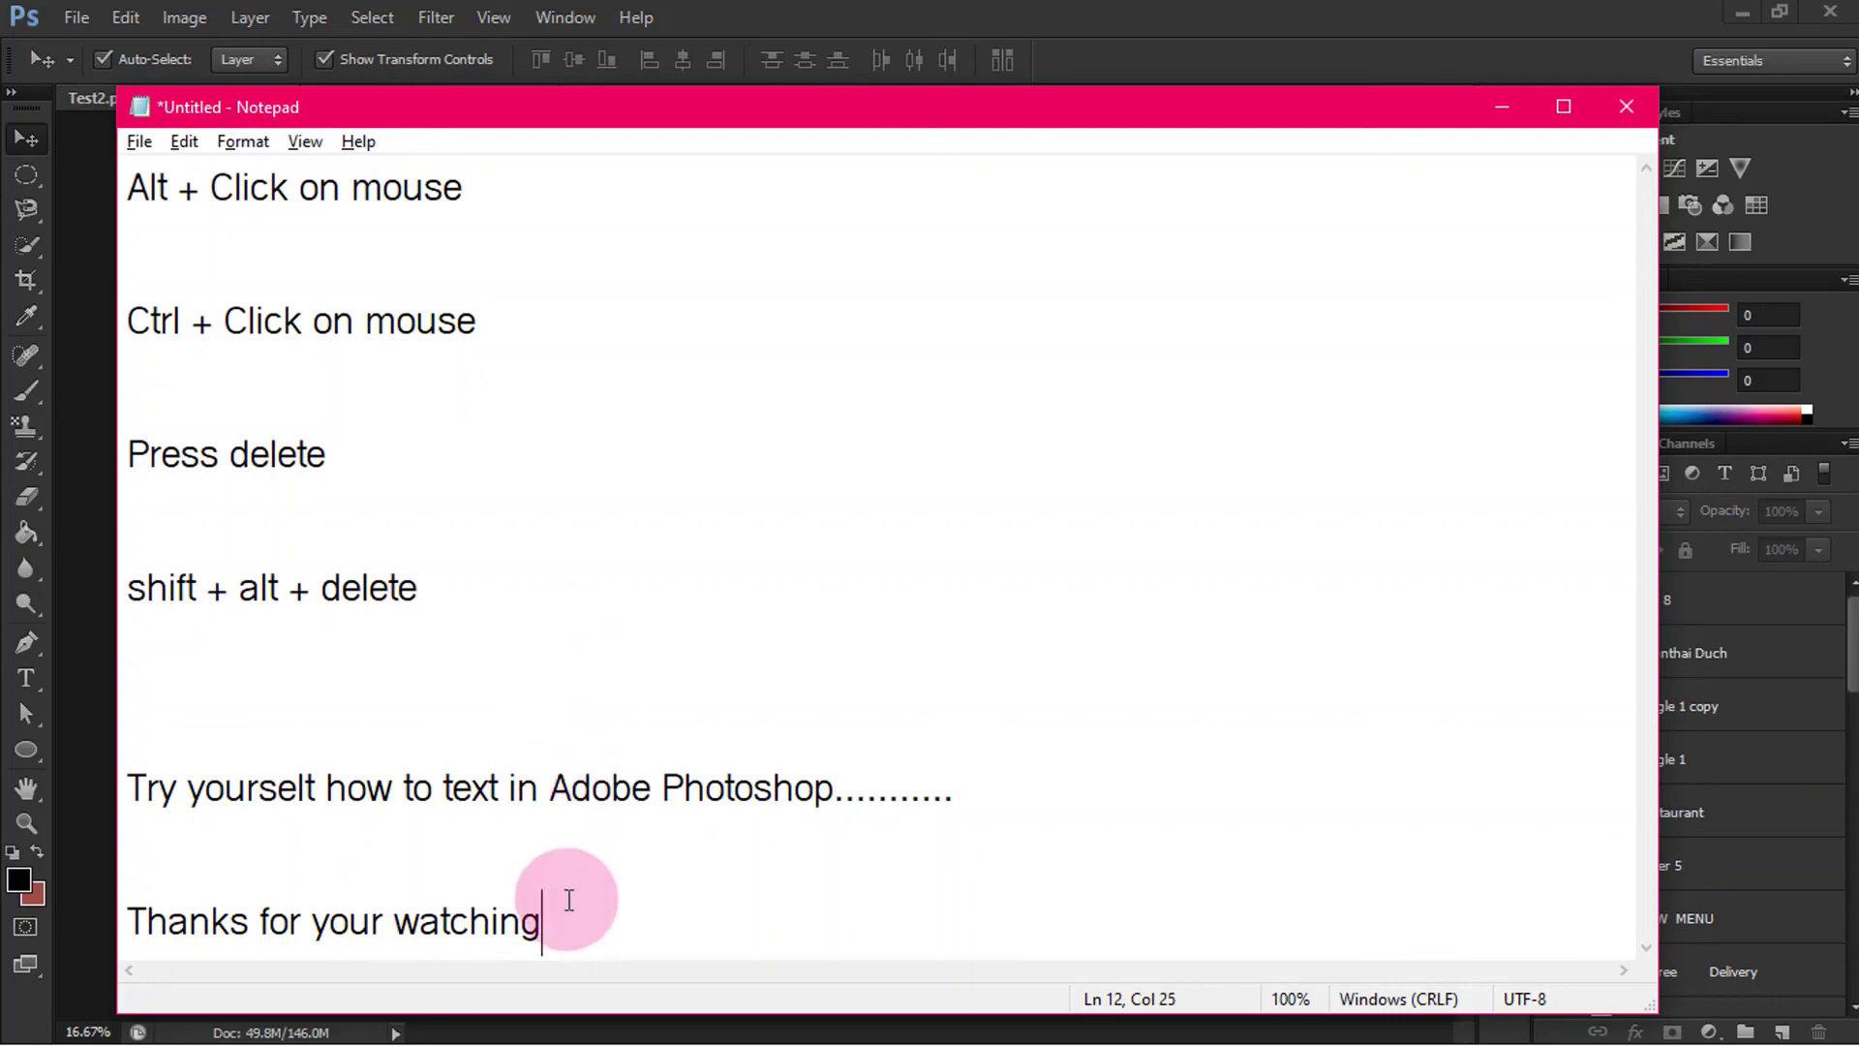
left_click(1501, 106)
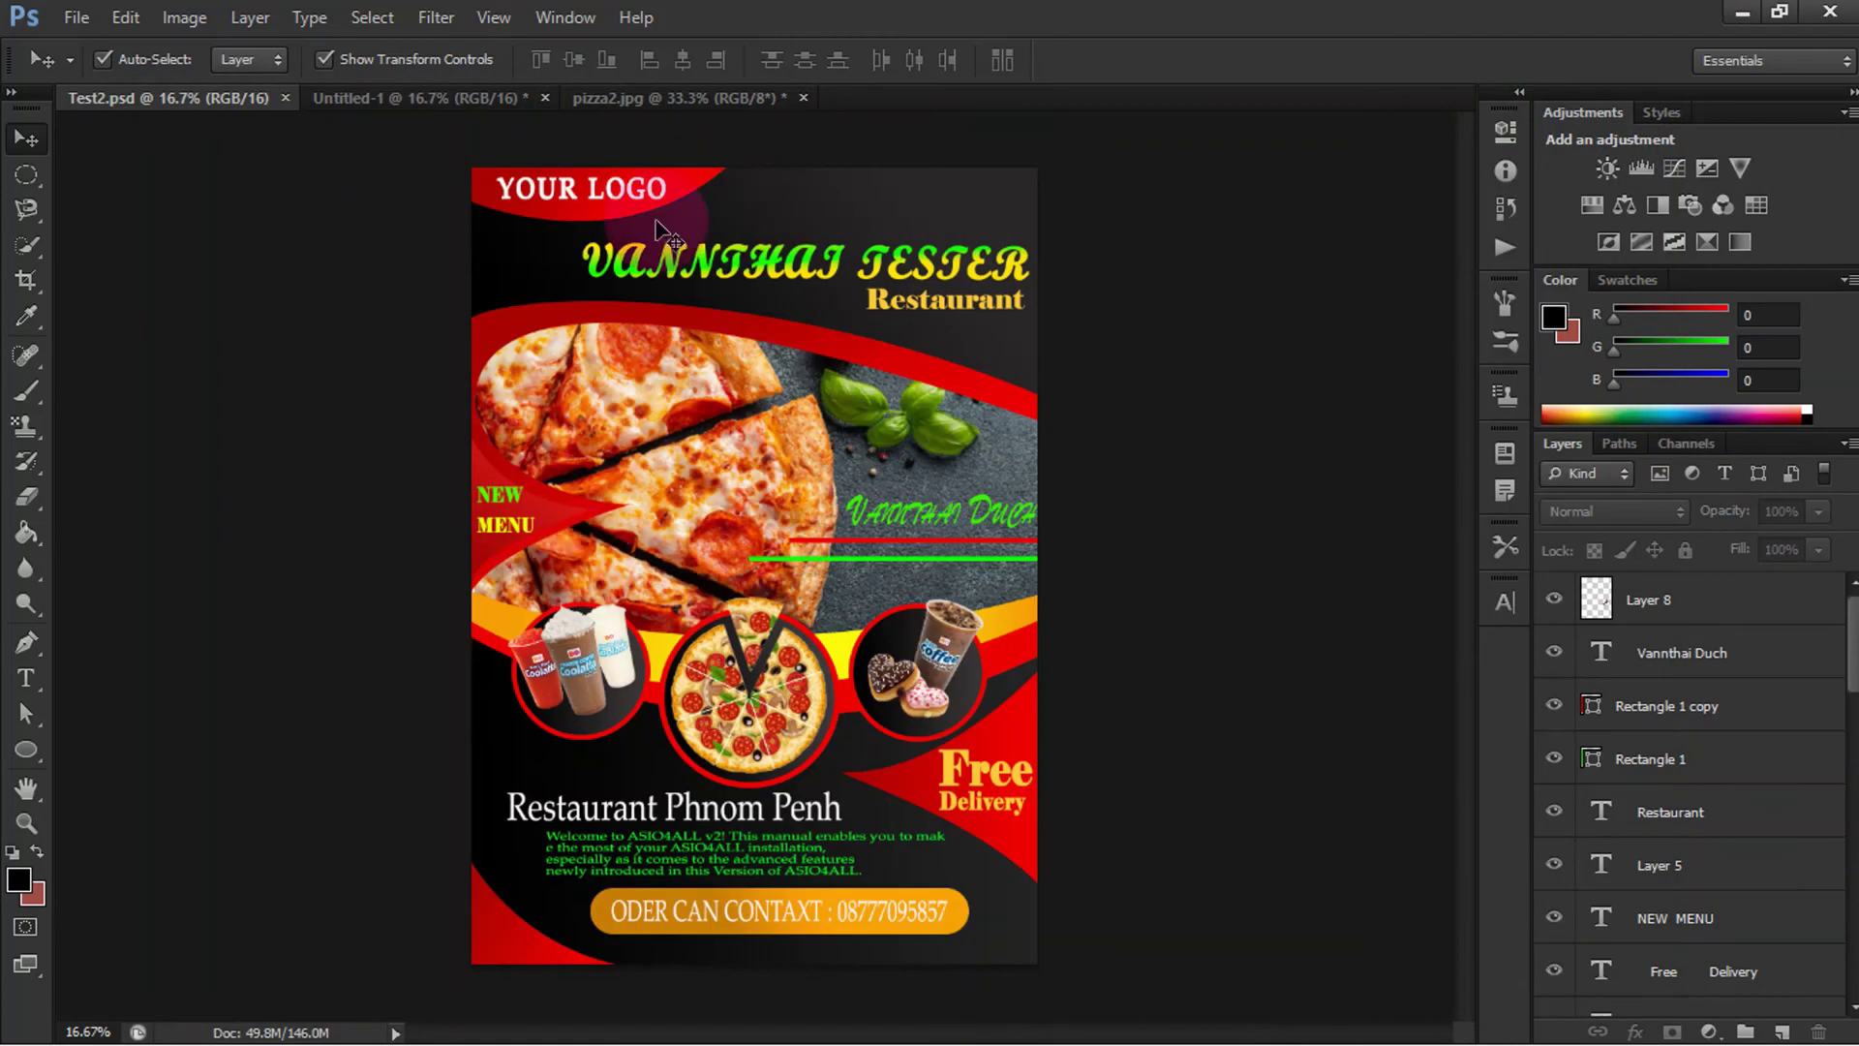
left_click(359, 97)
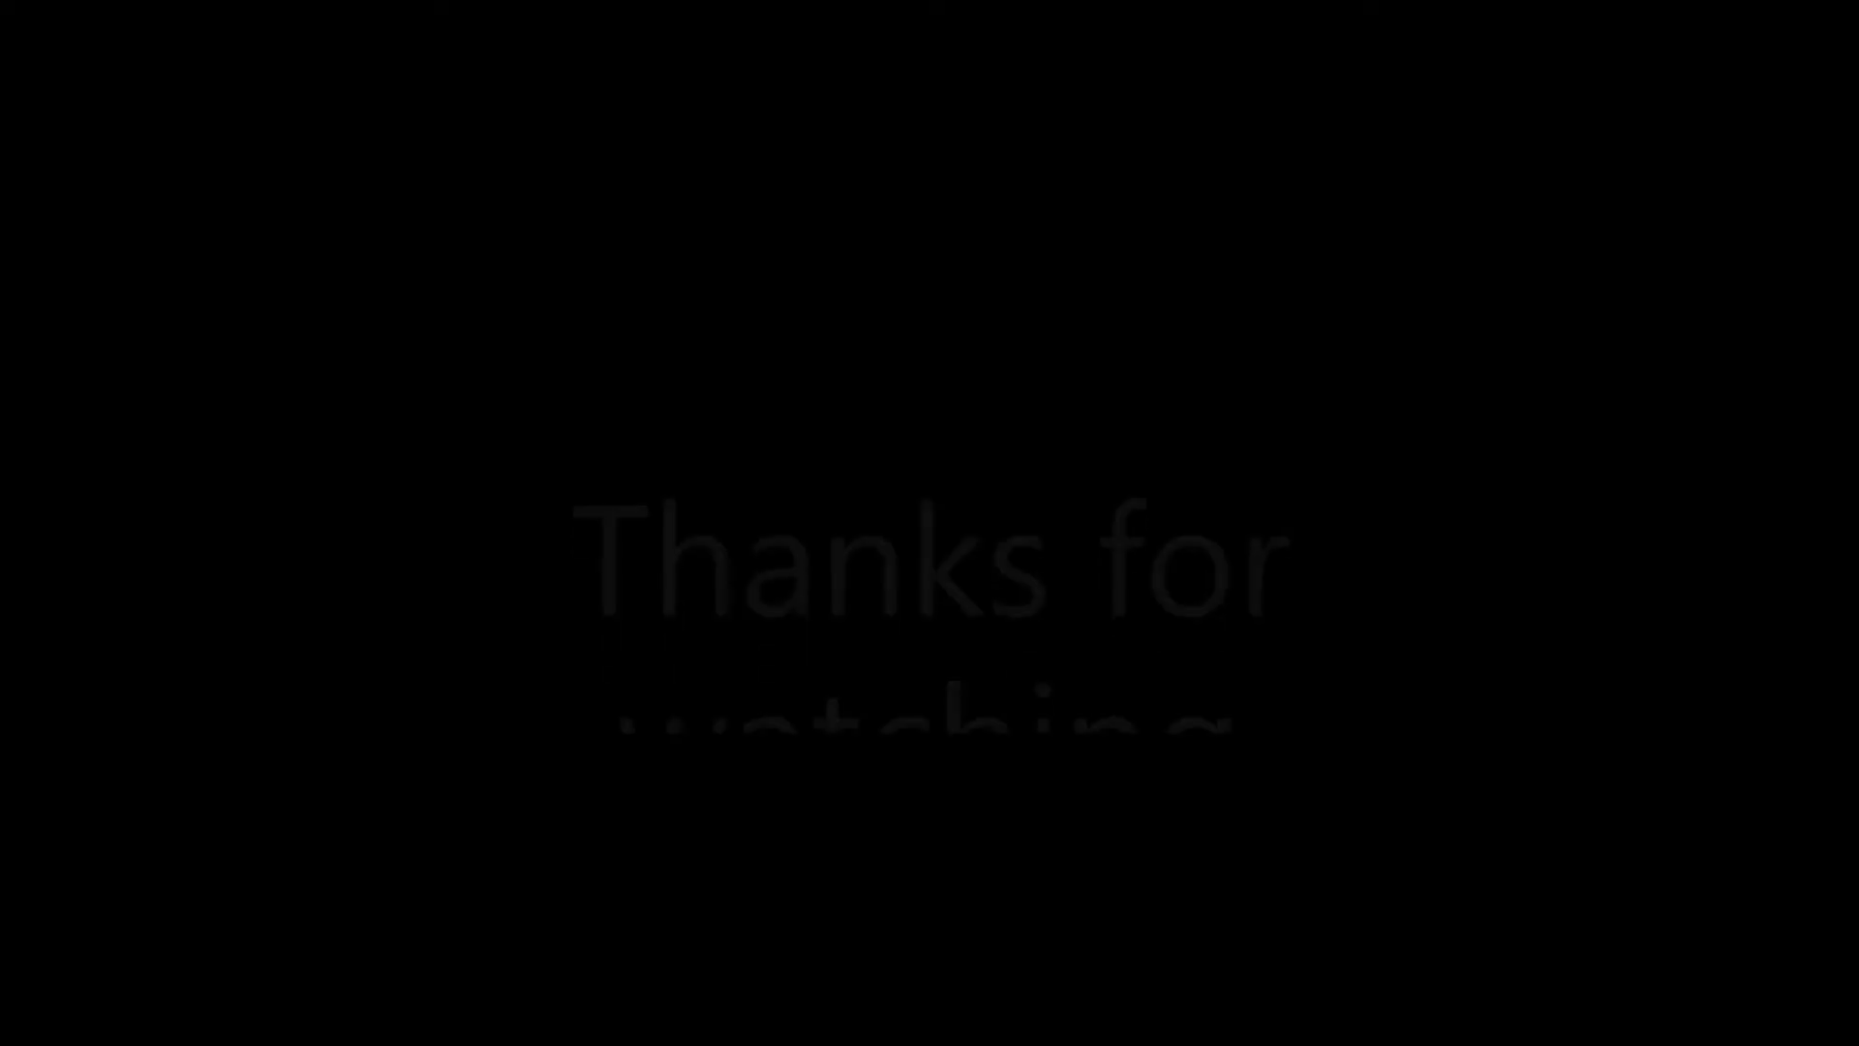